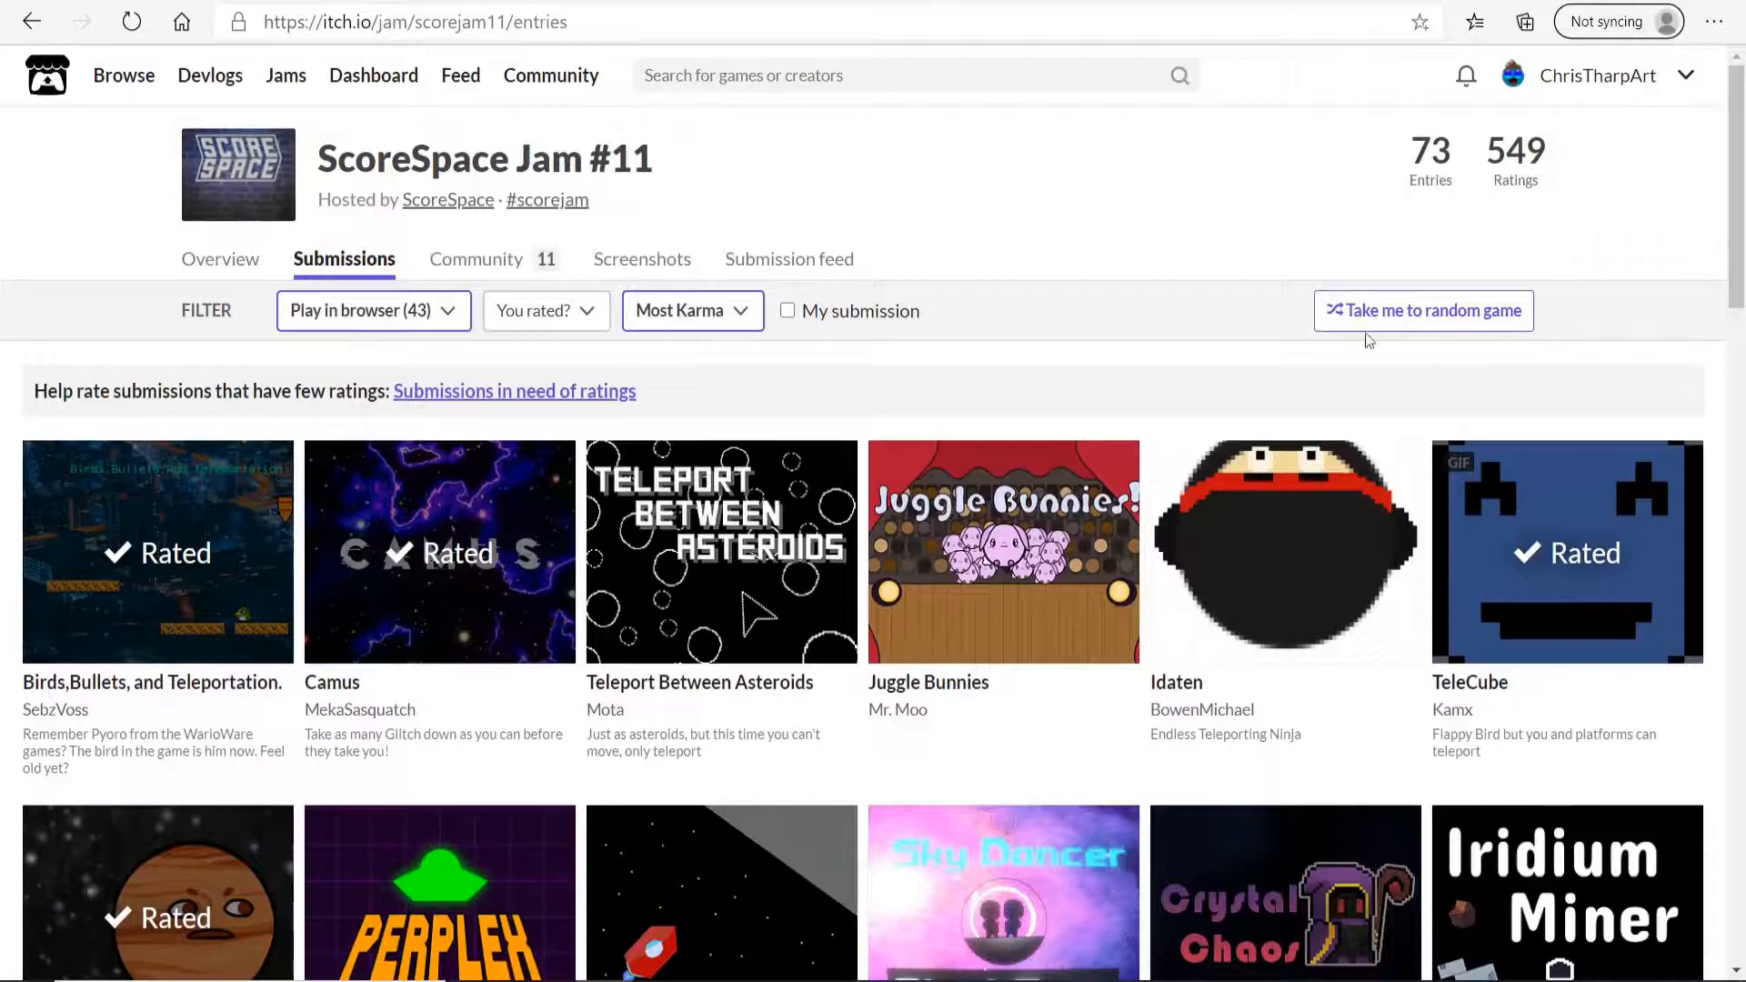
Step: View the overview page of ScoreSpace Jam #11, and switch to the Unity editor
click(396, 157)
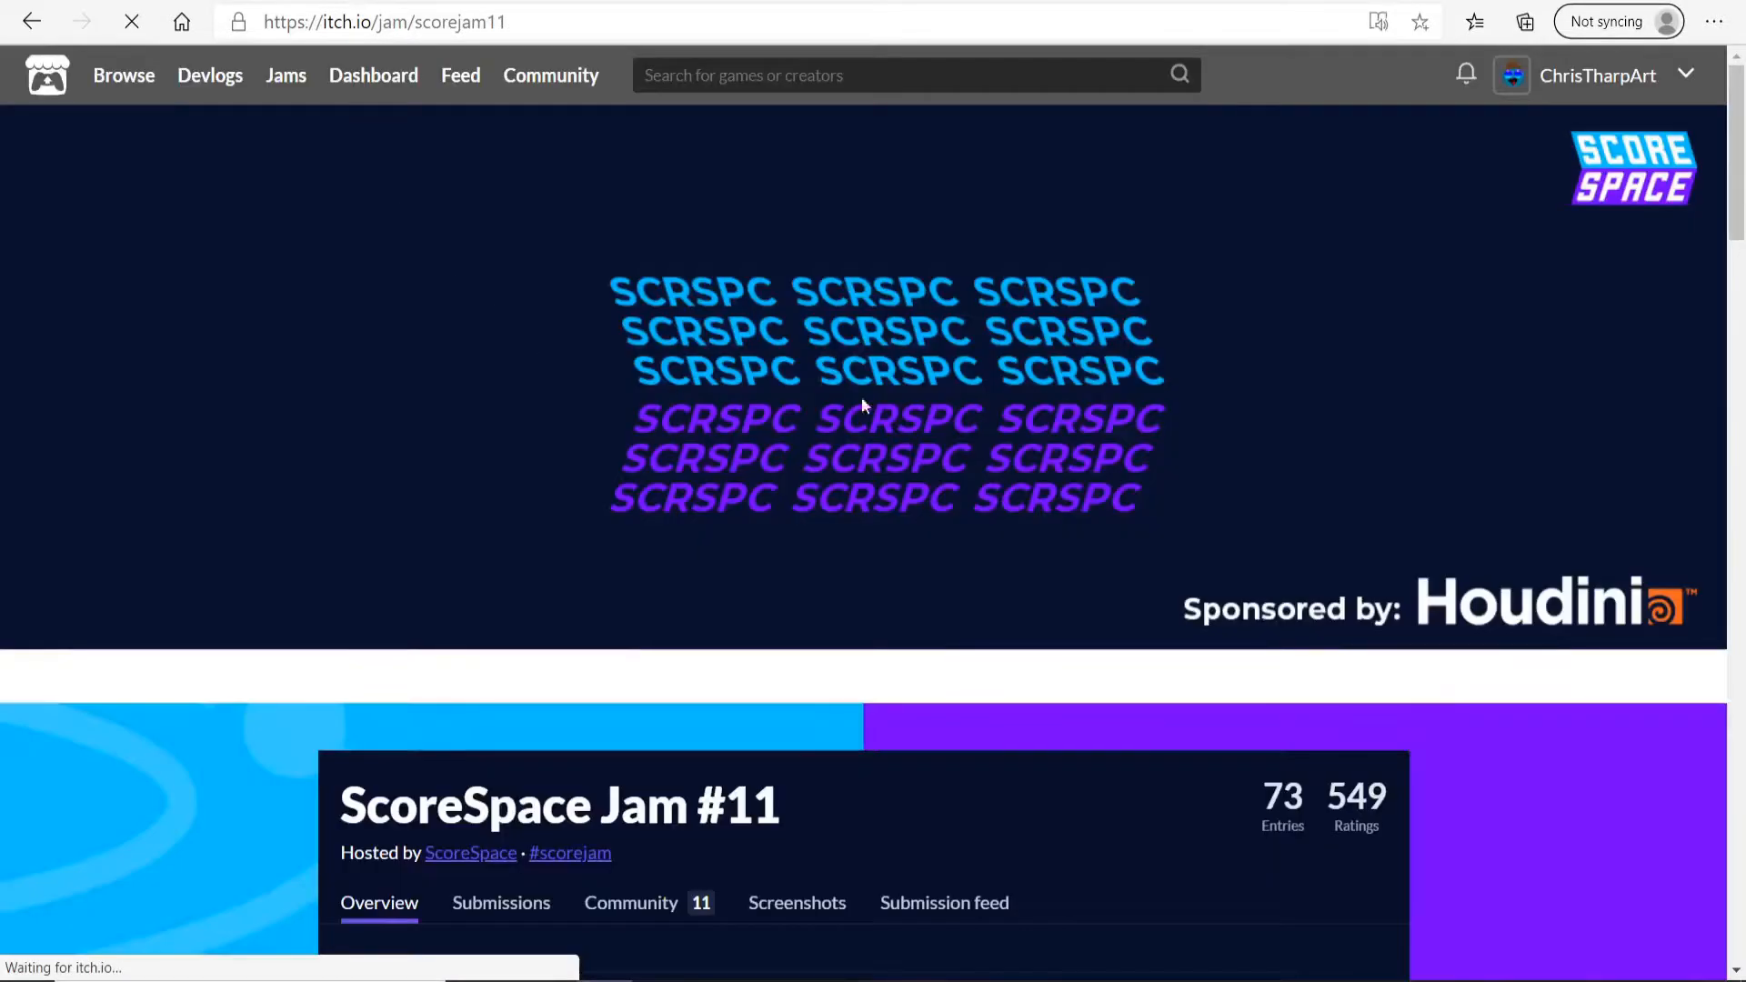
drag(1734, 216, 1687, 204)
mouse_move(1415, 975)
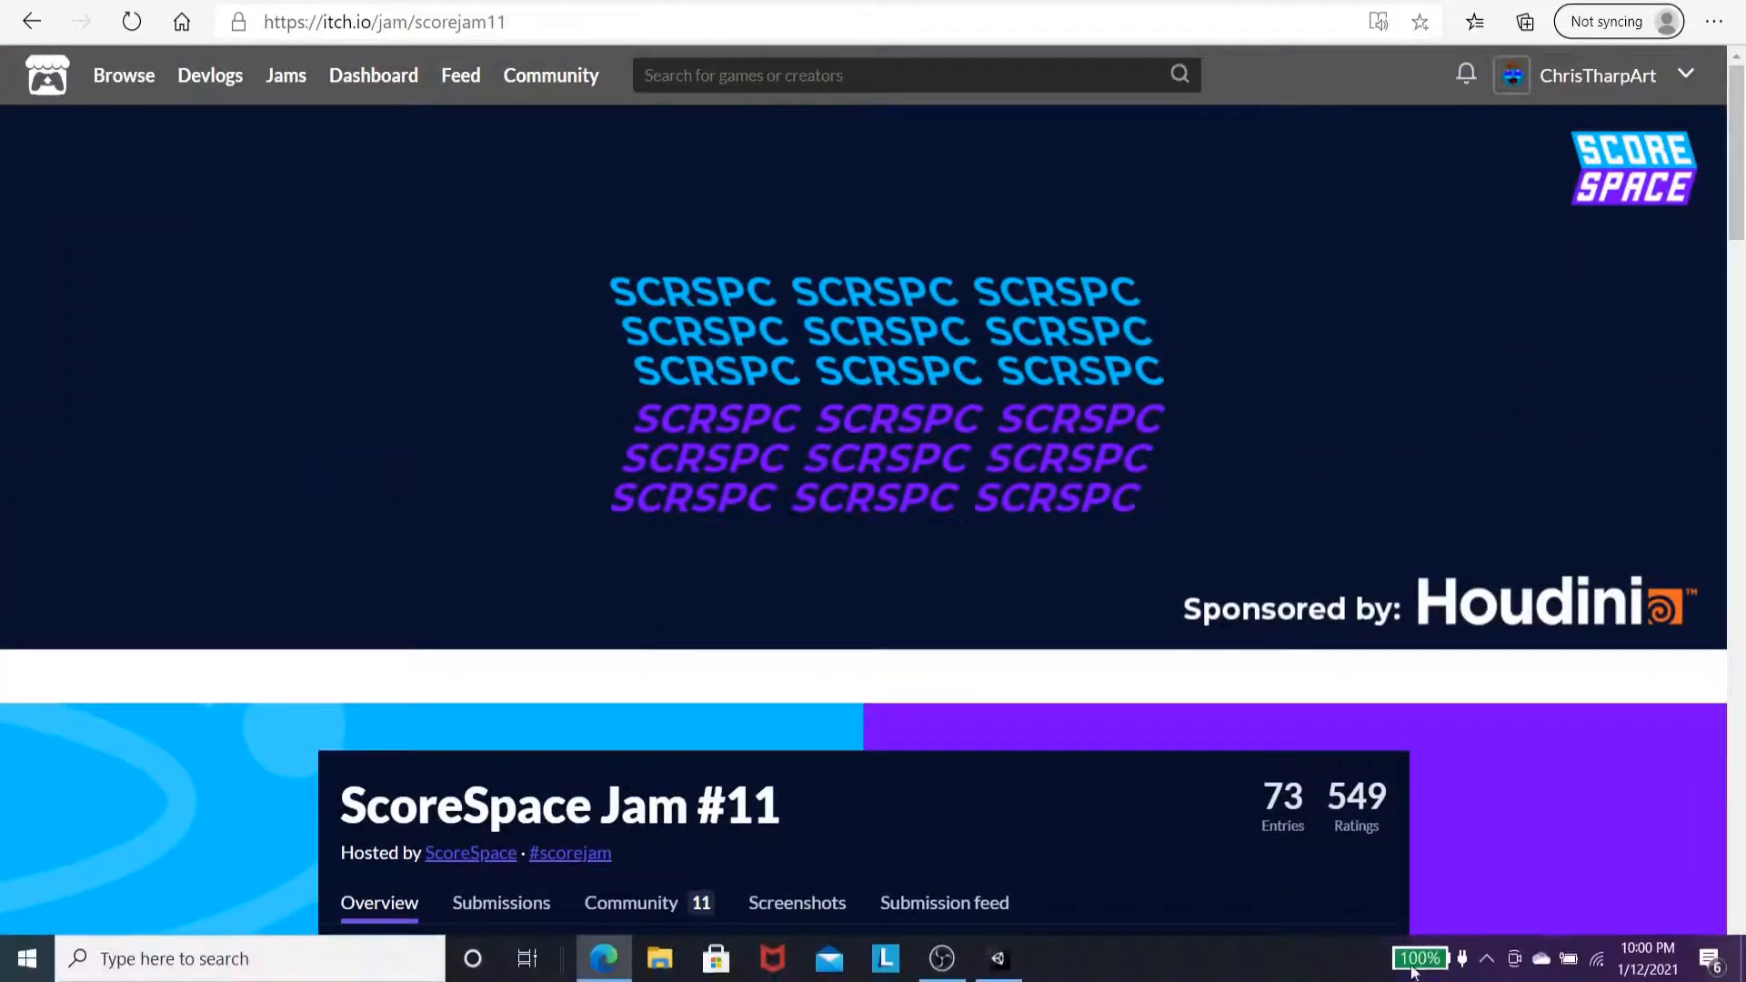
click(999, 962)
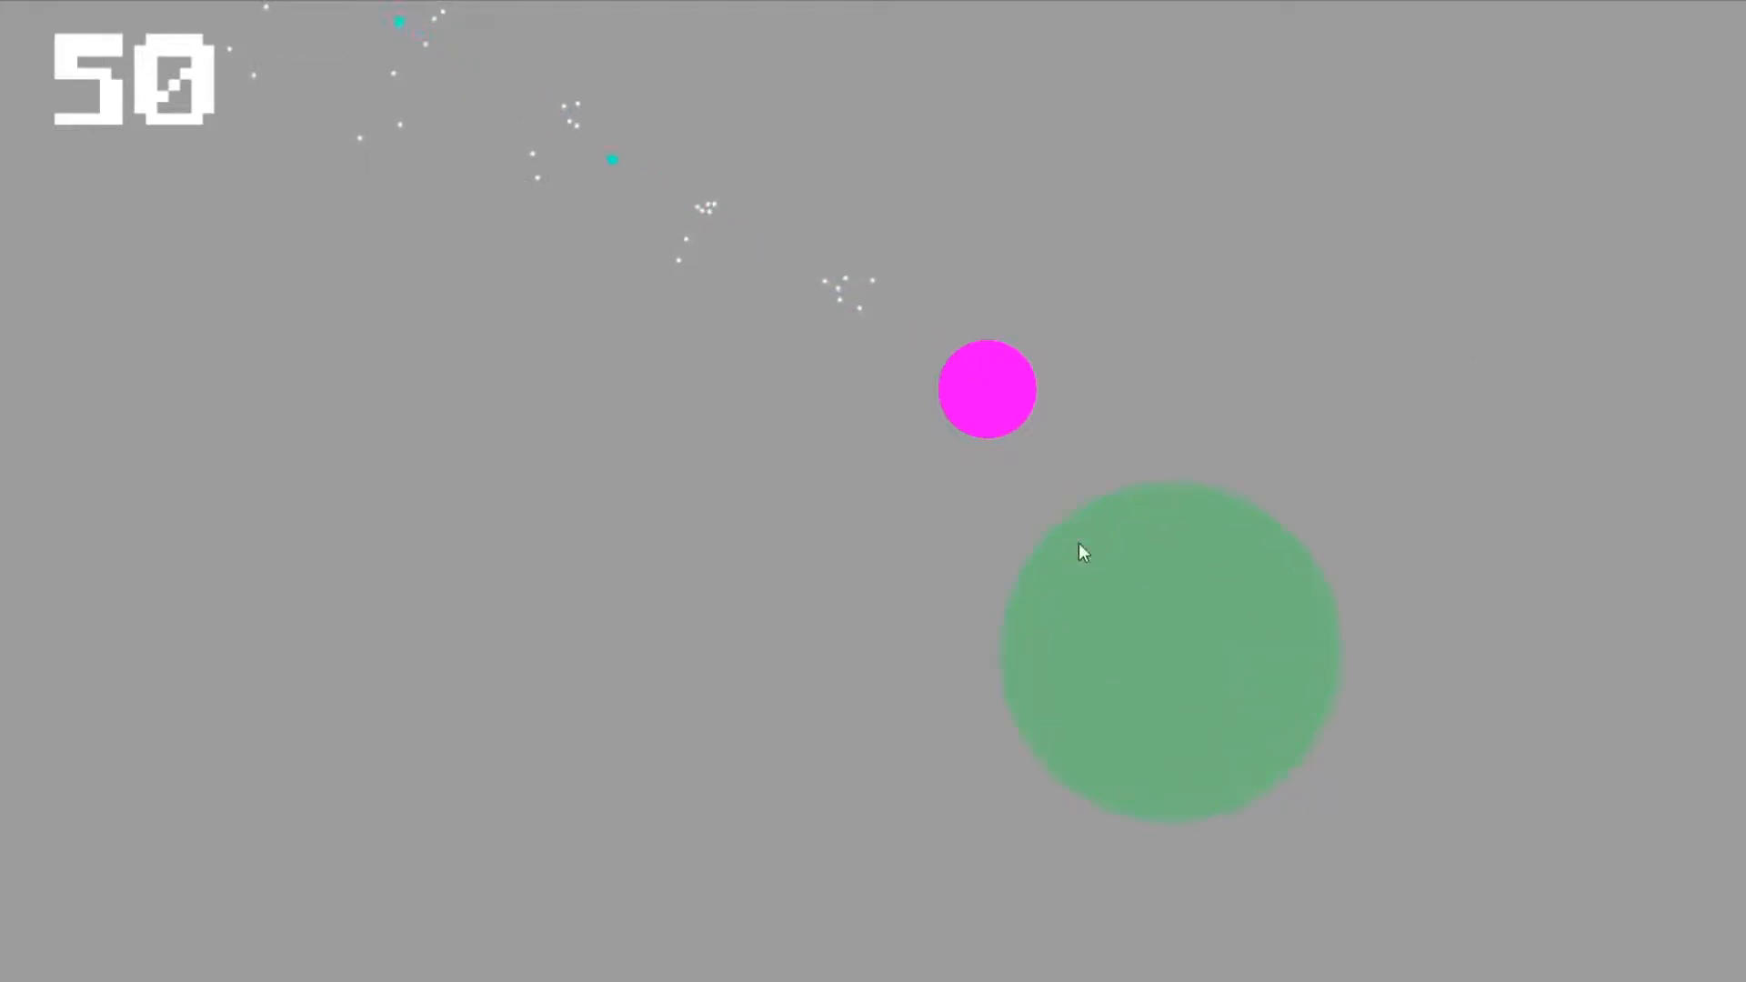
click(1149, 600)
click(699, 739)
click(196, 829)
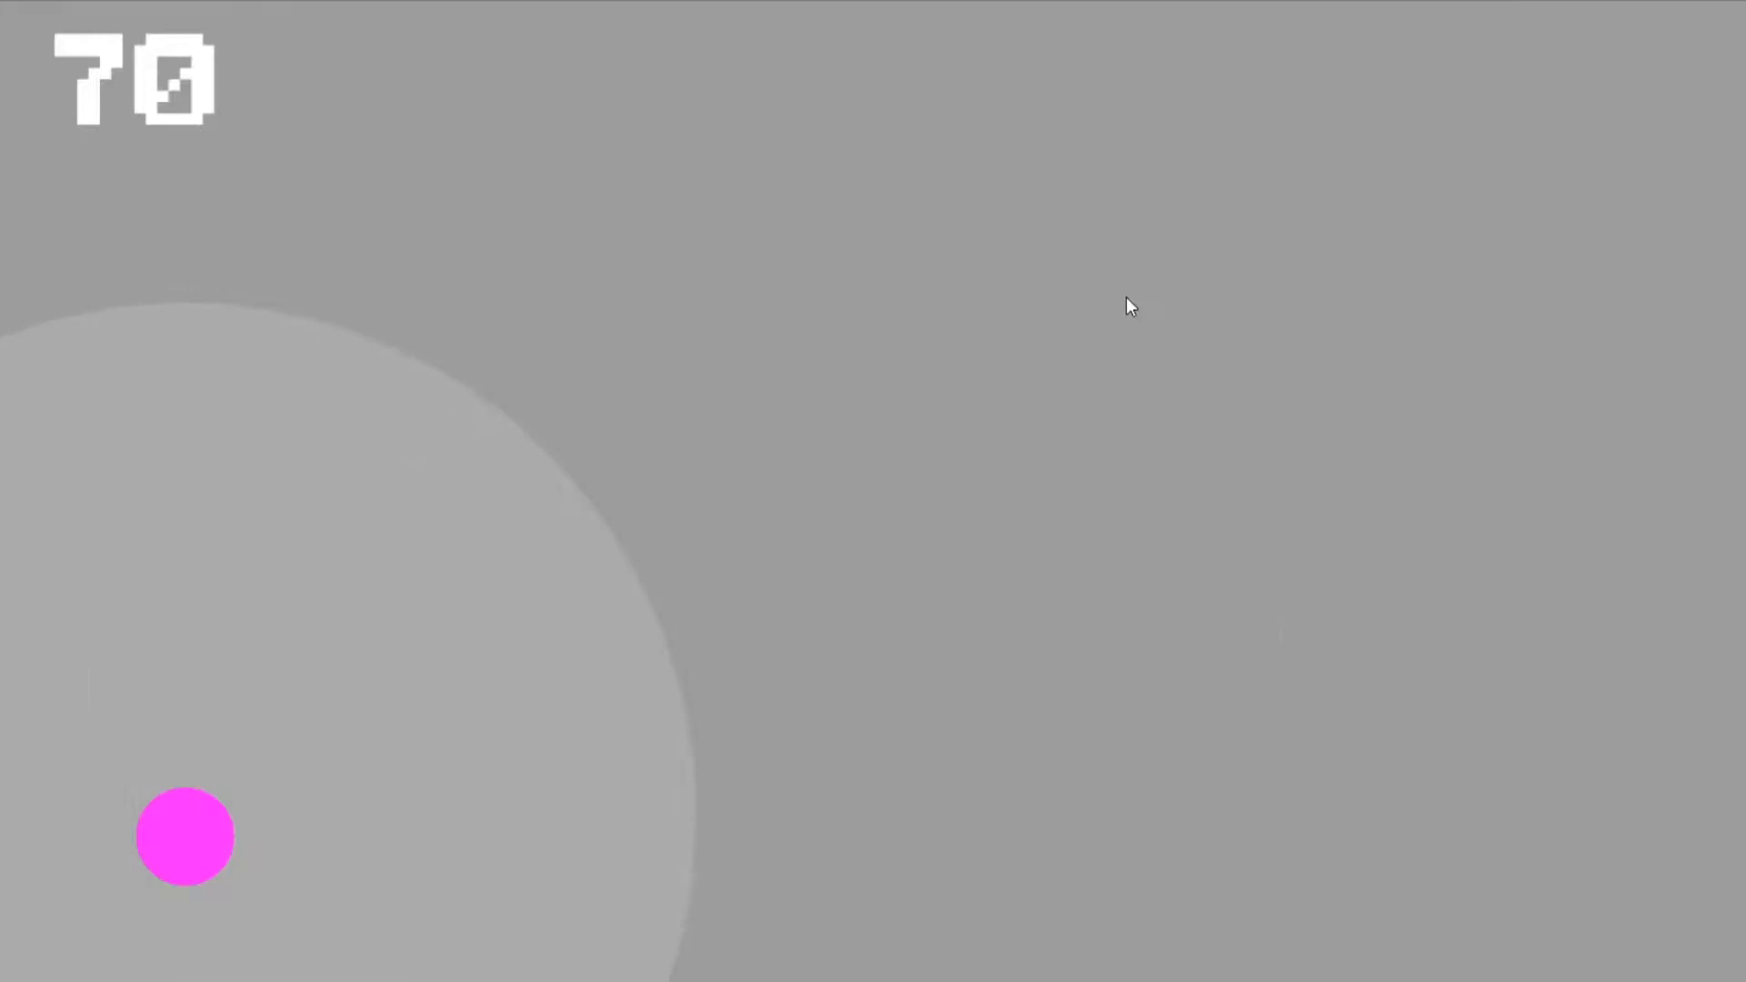
click(1115, 338)
click(498, 780)
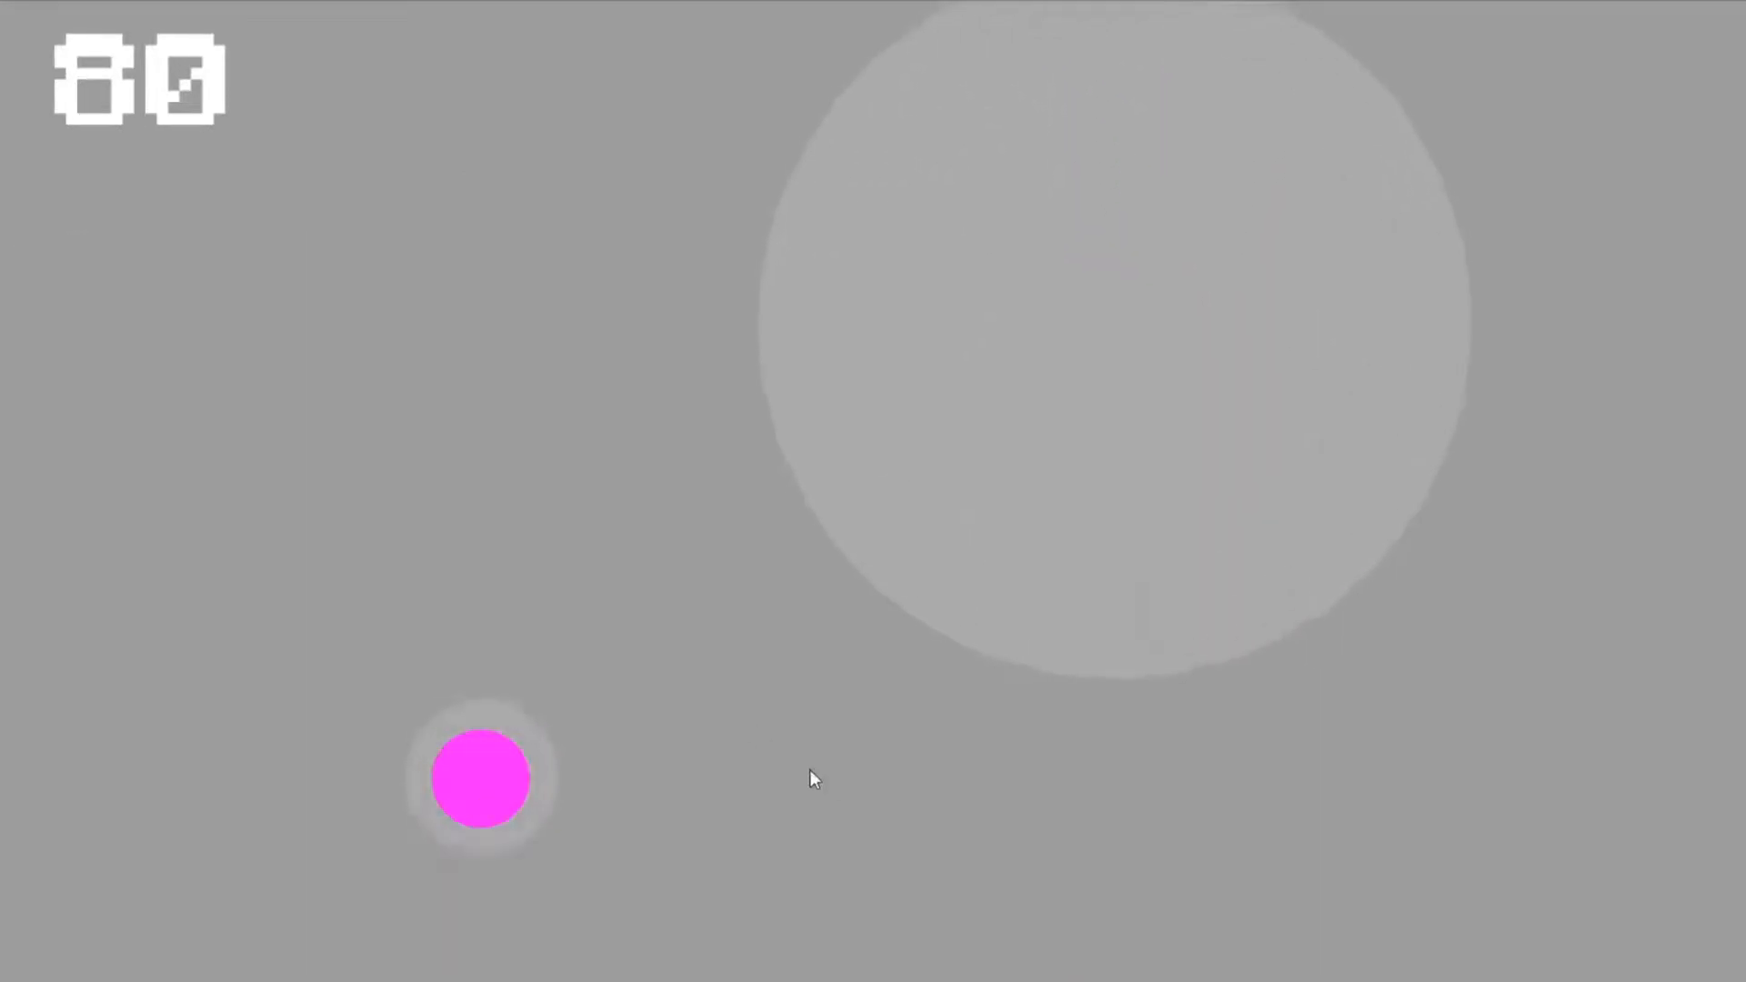
click(800, 713)
click(882, 702)
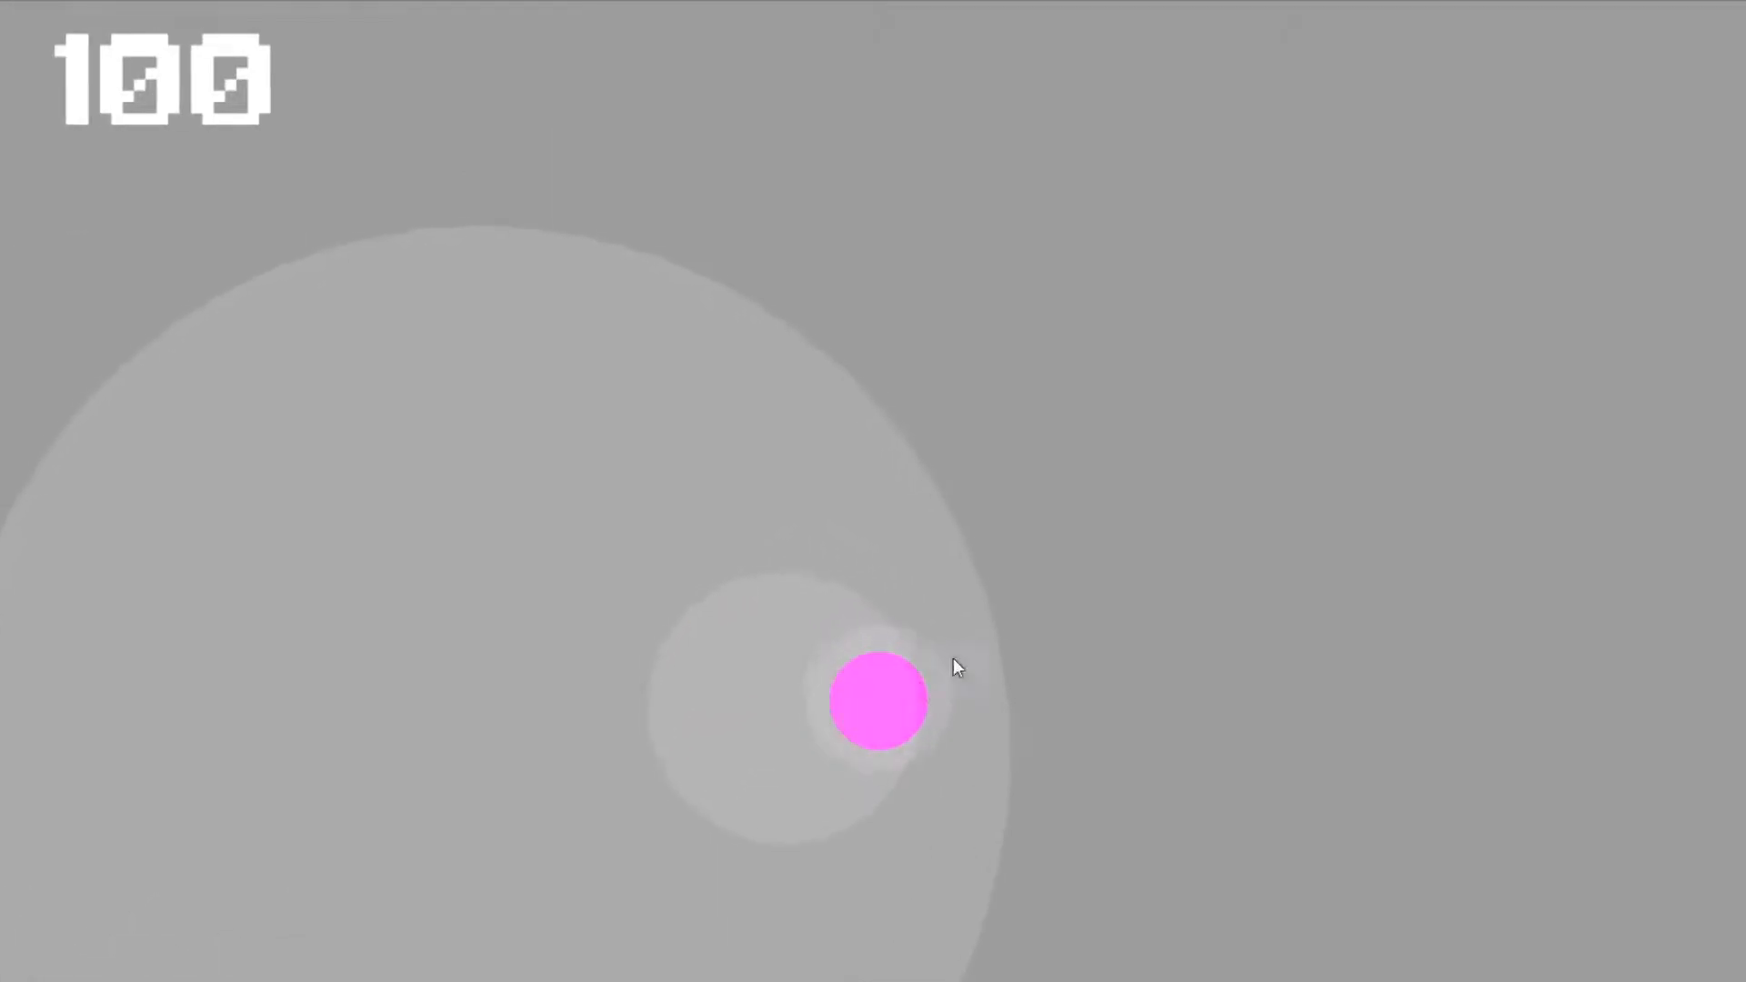
click(1229, 335)
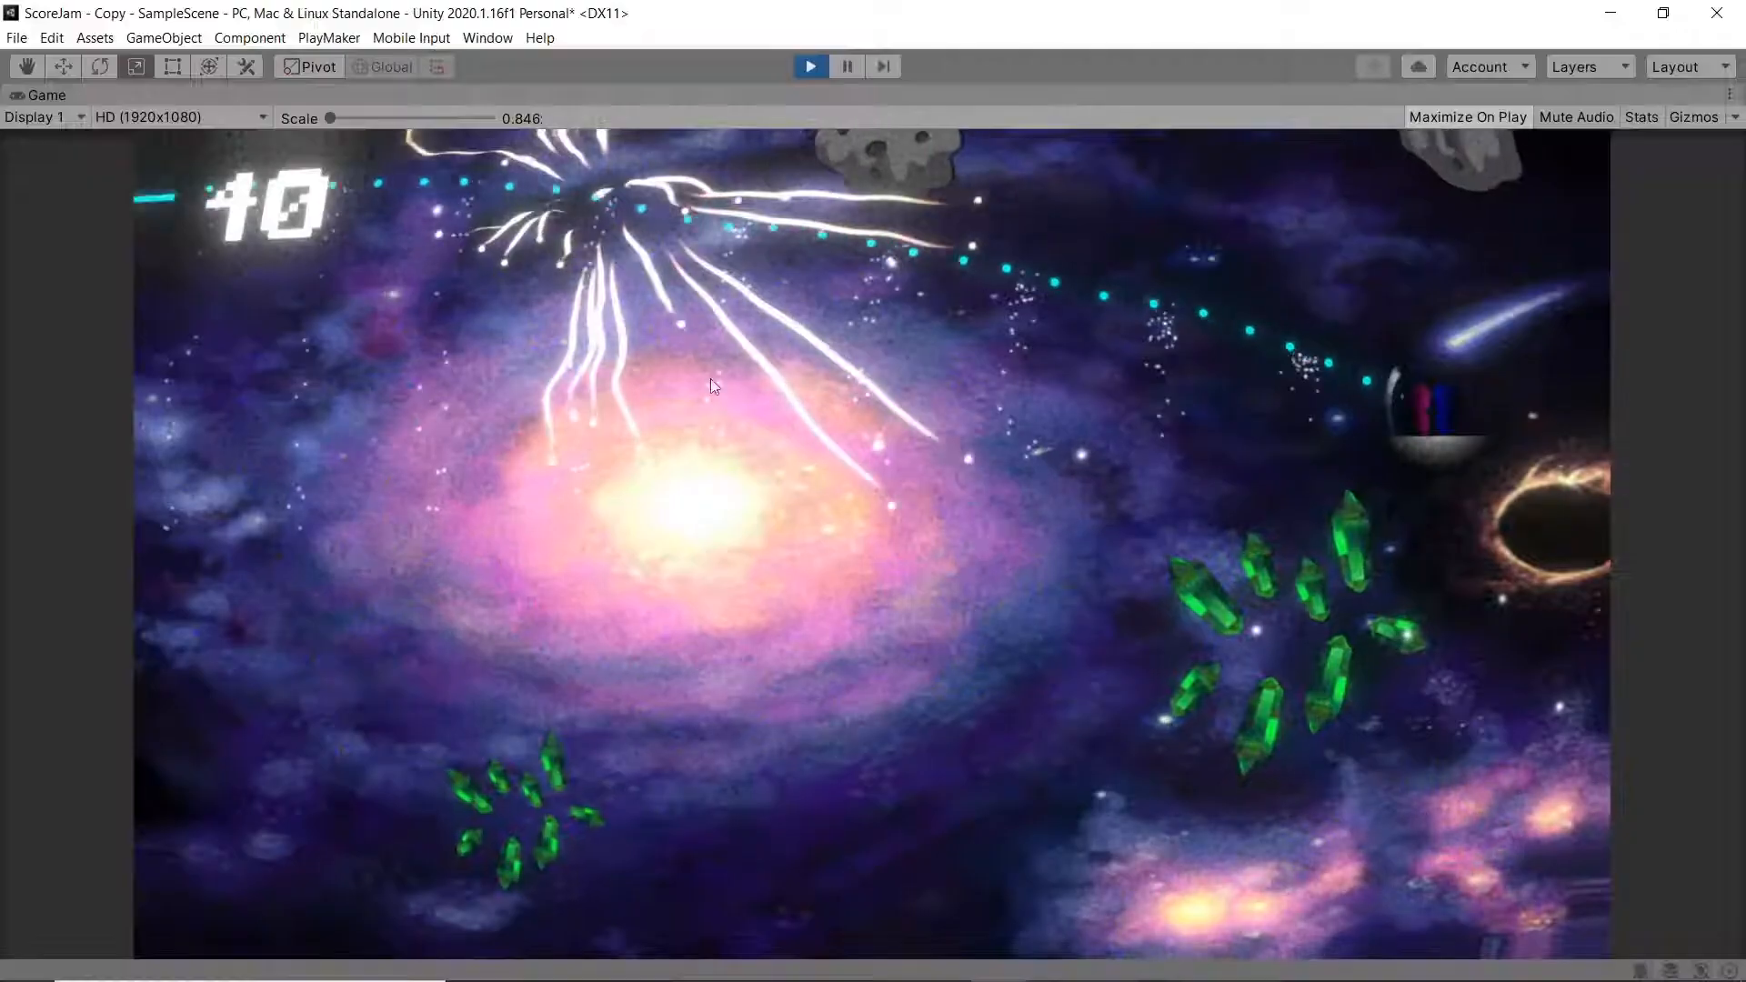
Step: Play-test the finished-art version in the Game view, teleporting the bubble onto each green crystal cluster that appears
click(1181, 581)
click(627, 760)
click(917, 604)
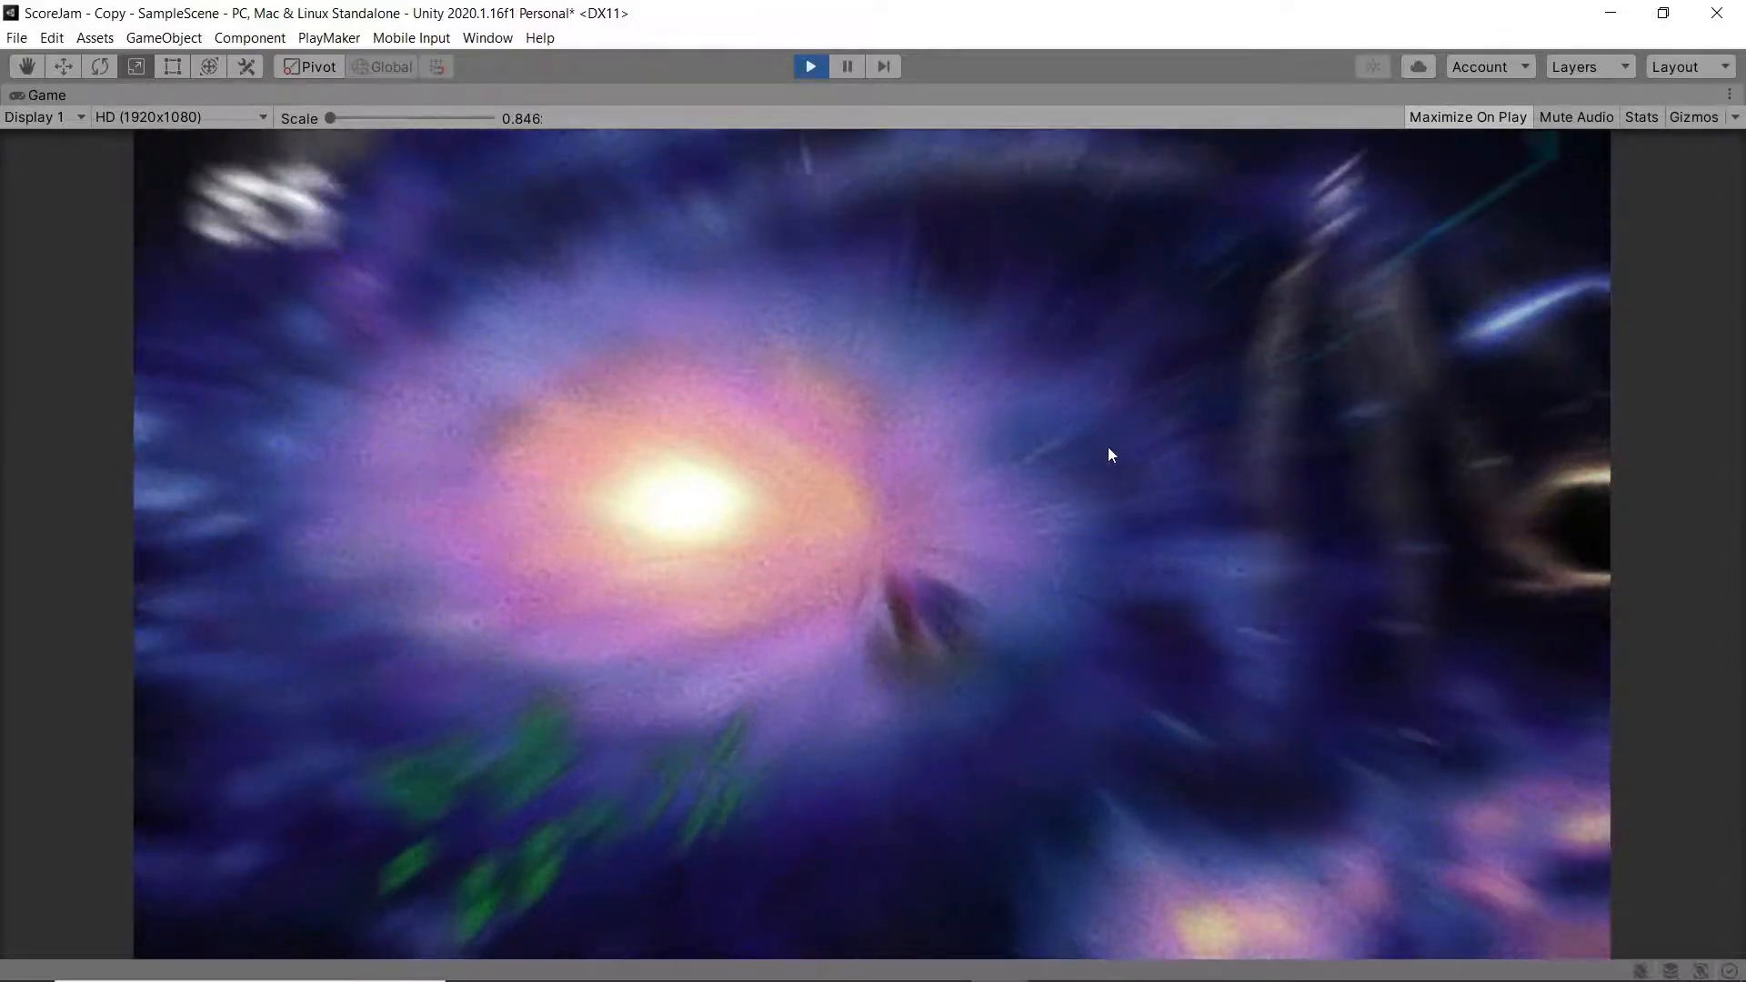
click(678, 704)
click(539, 768)
click(682, 511)
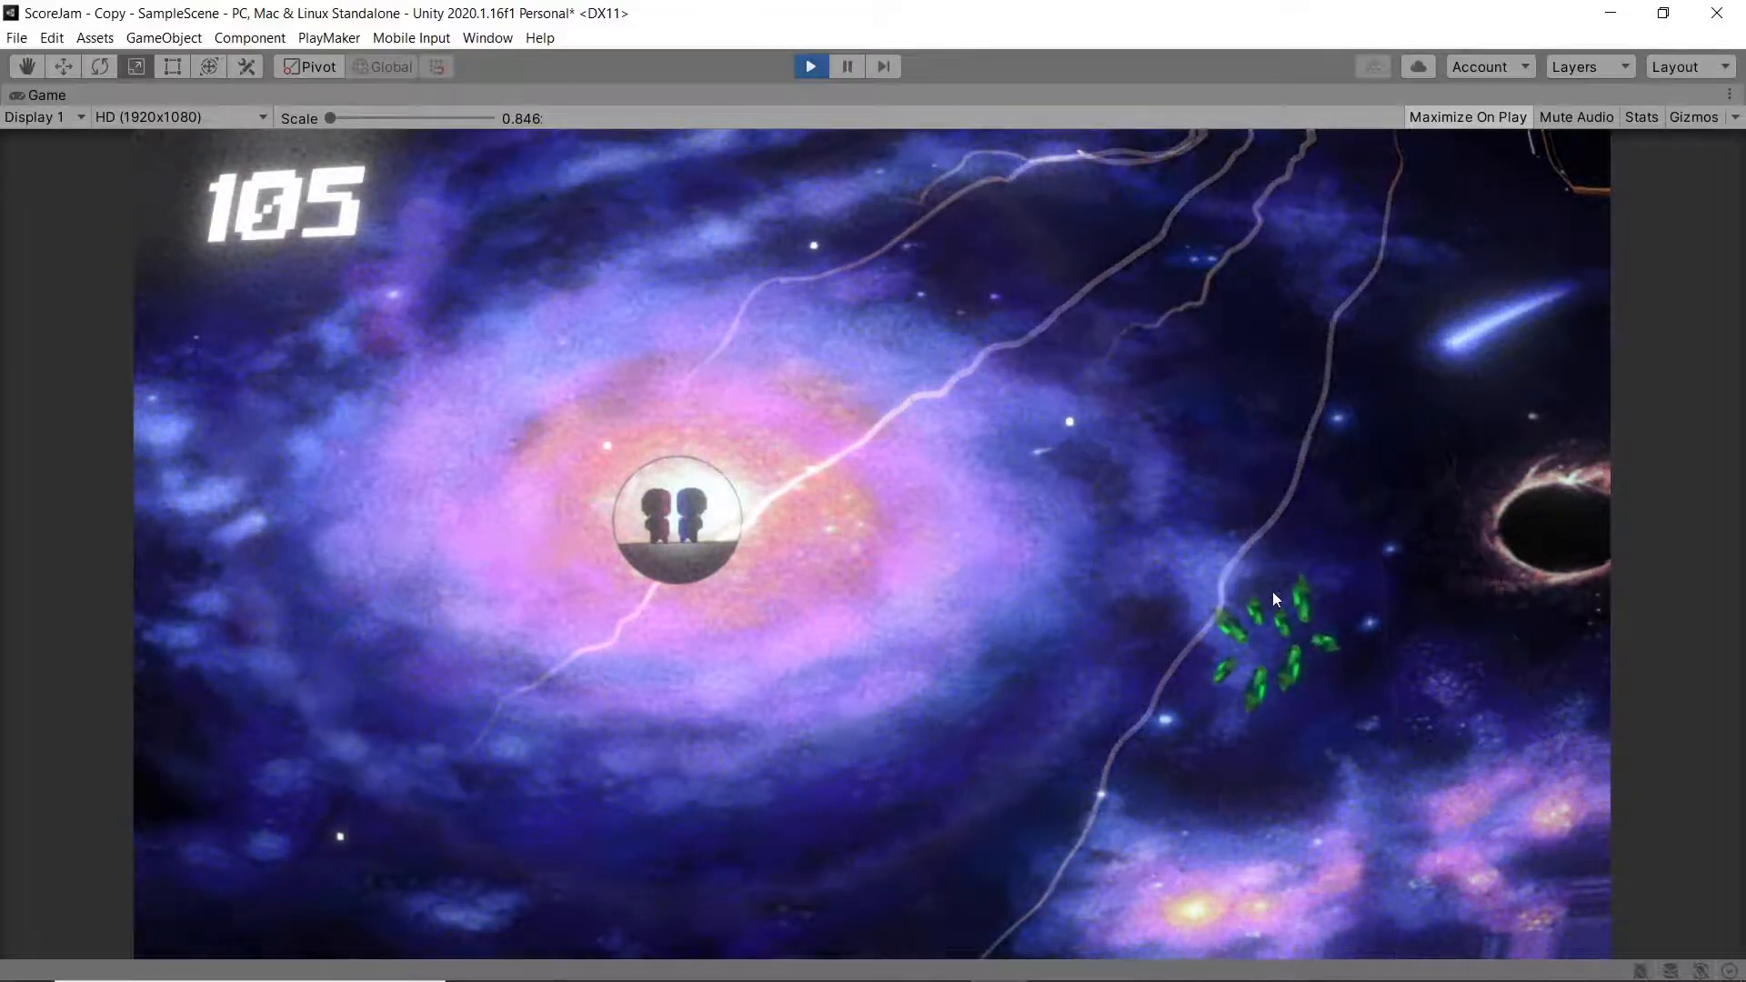
click(1282, 636)
click(679, 538)
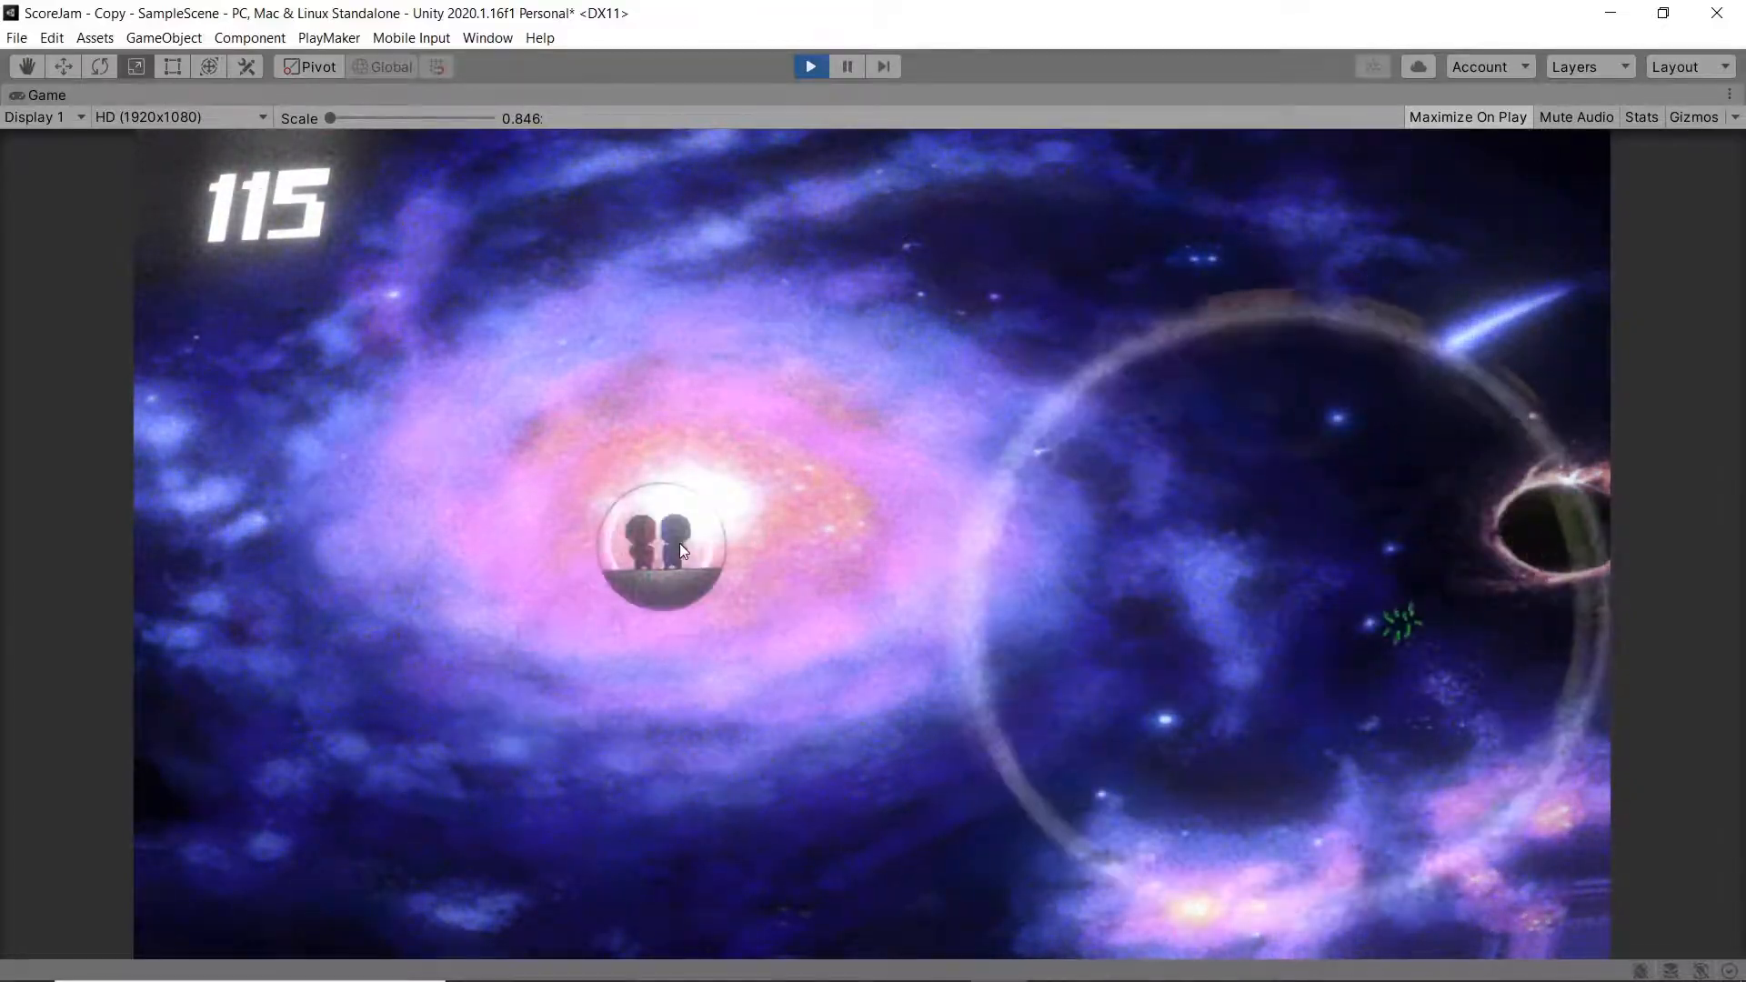
click(1399, 641)
click(642, 515)
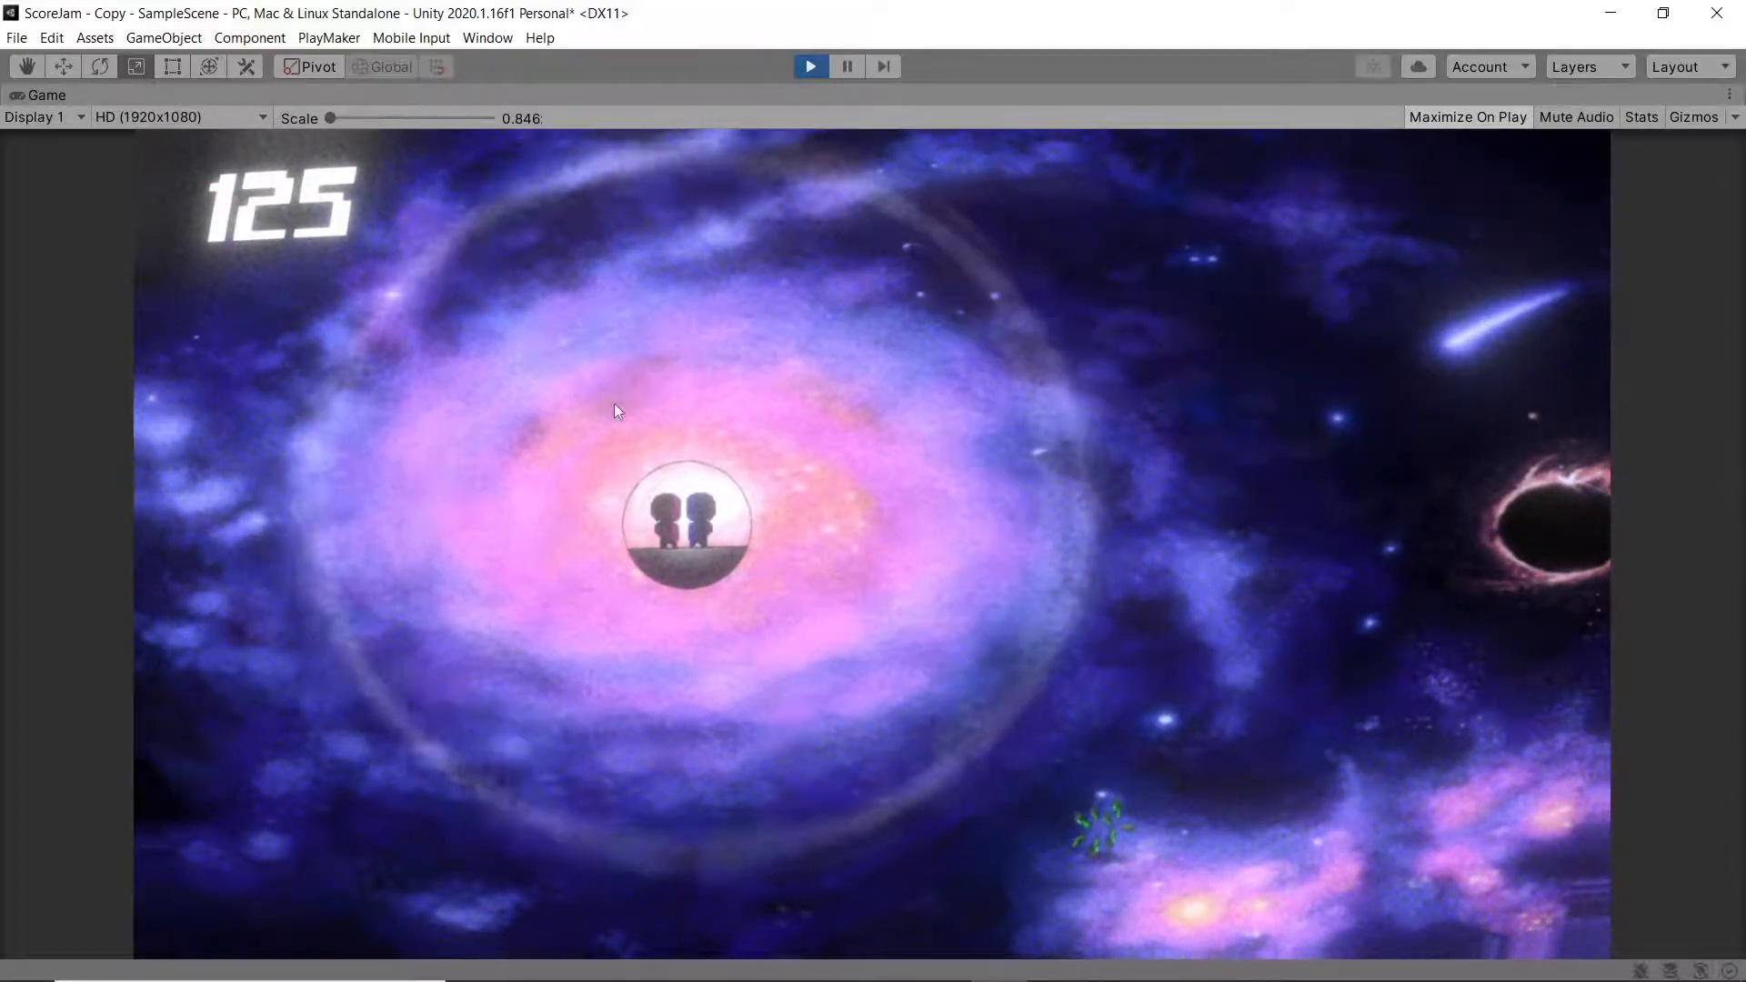
click(1100, 801)
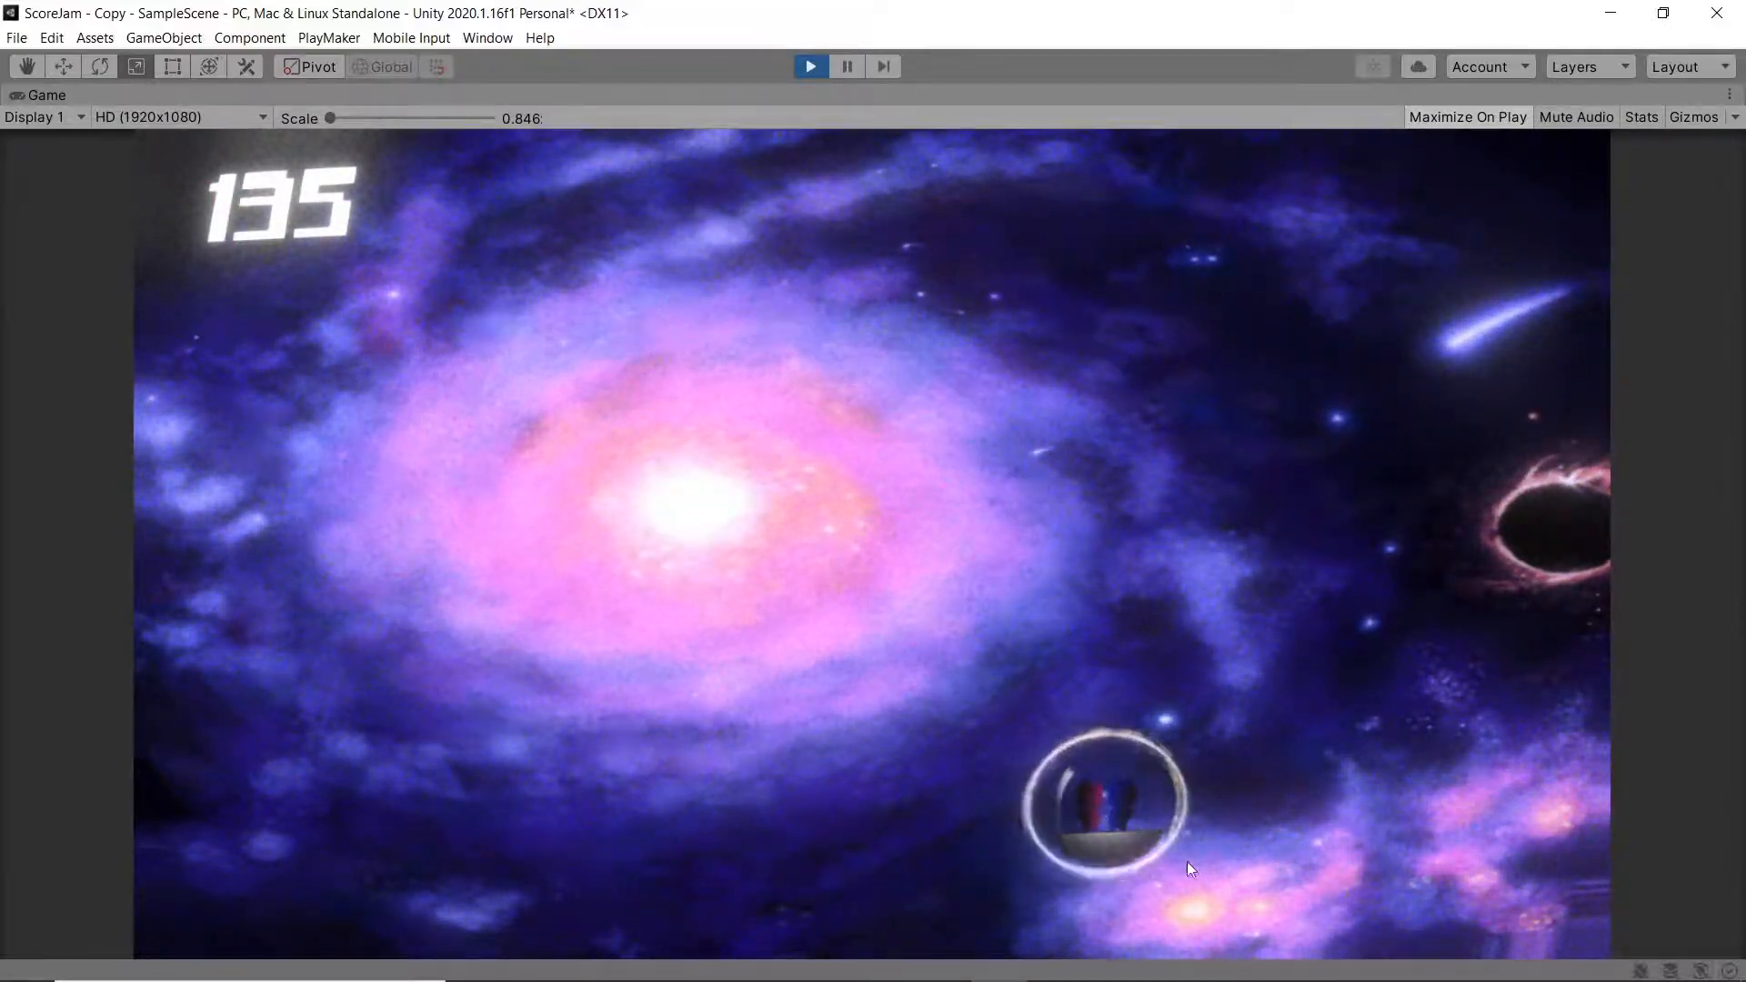
click(694, 534)
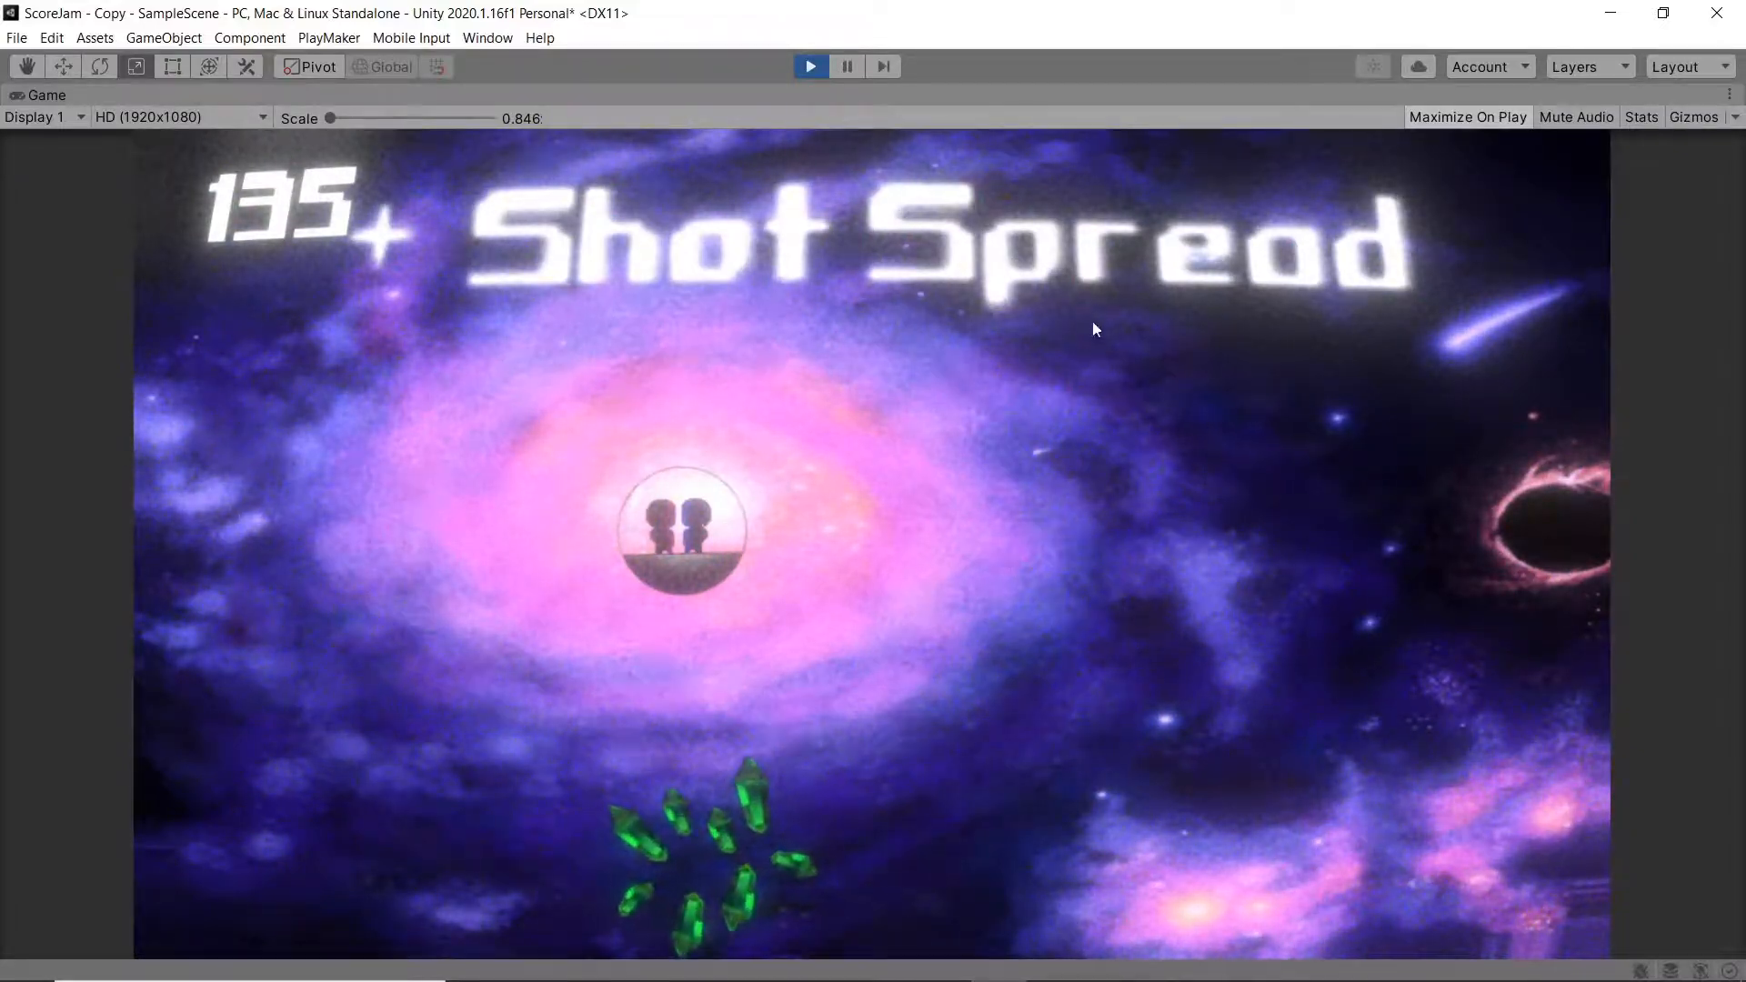
click(760, 755)
click(722, 548)
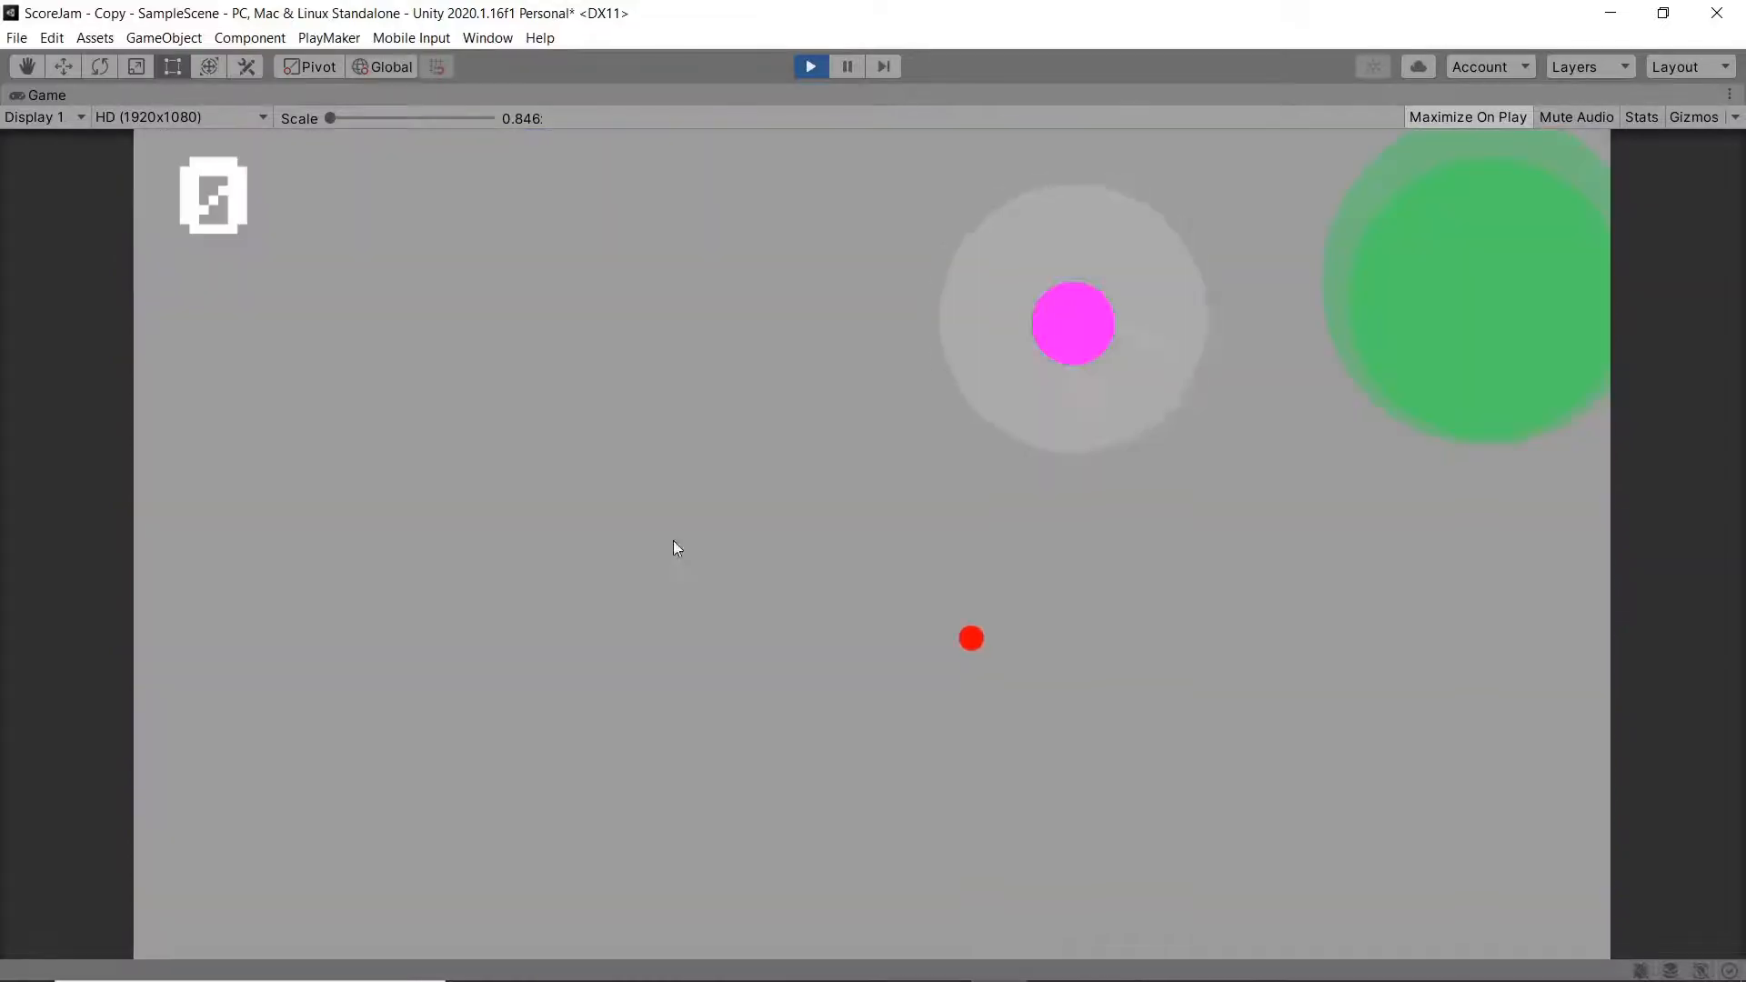
Step: Play-test the placeholder-art version, teleporting the pink circle onto the green zones and collecting the blue square, and stop play mode
click(673, 543)
click(1488, 291)
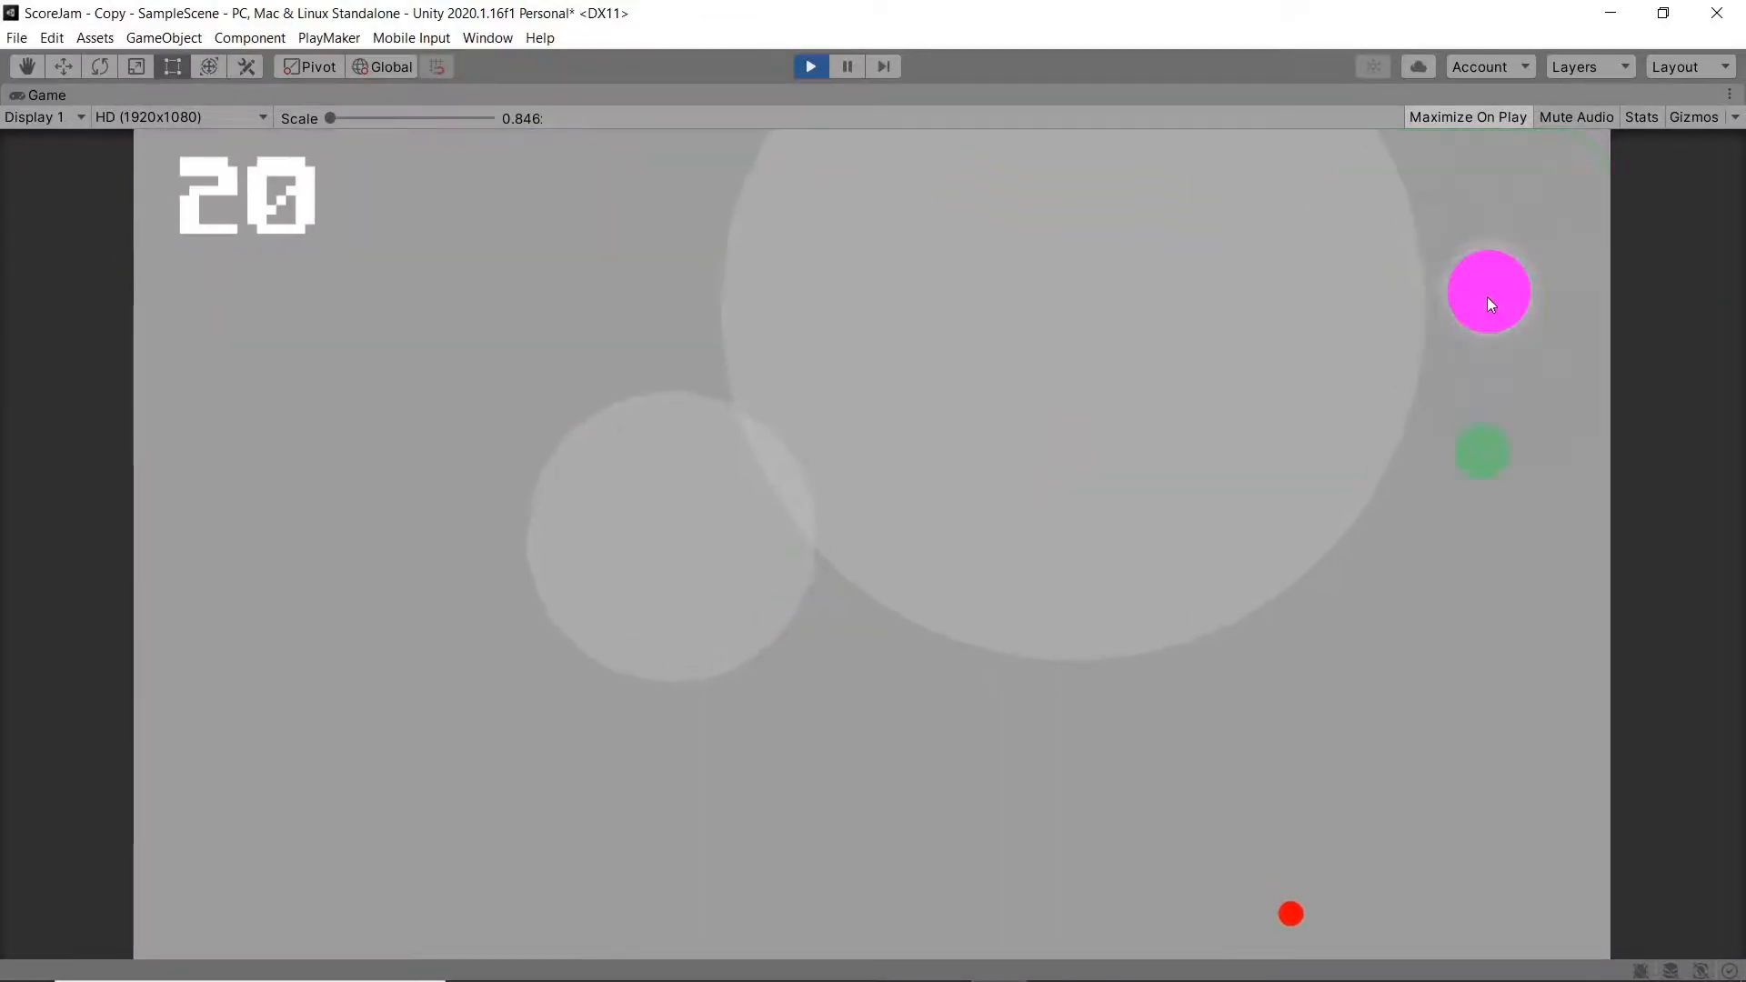
click(1458, 414)
click(971, 452)
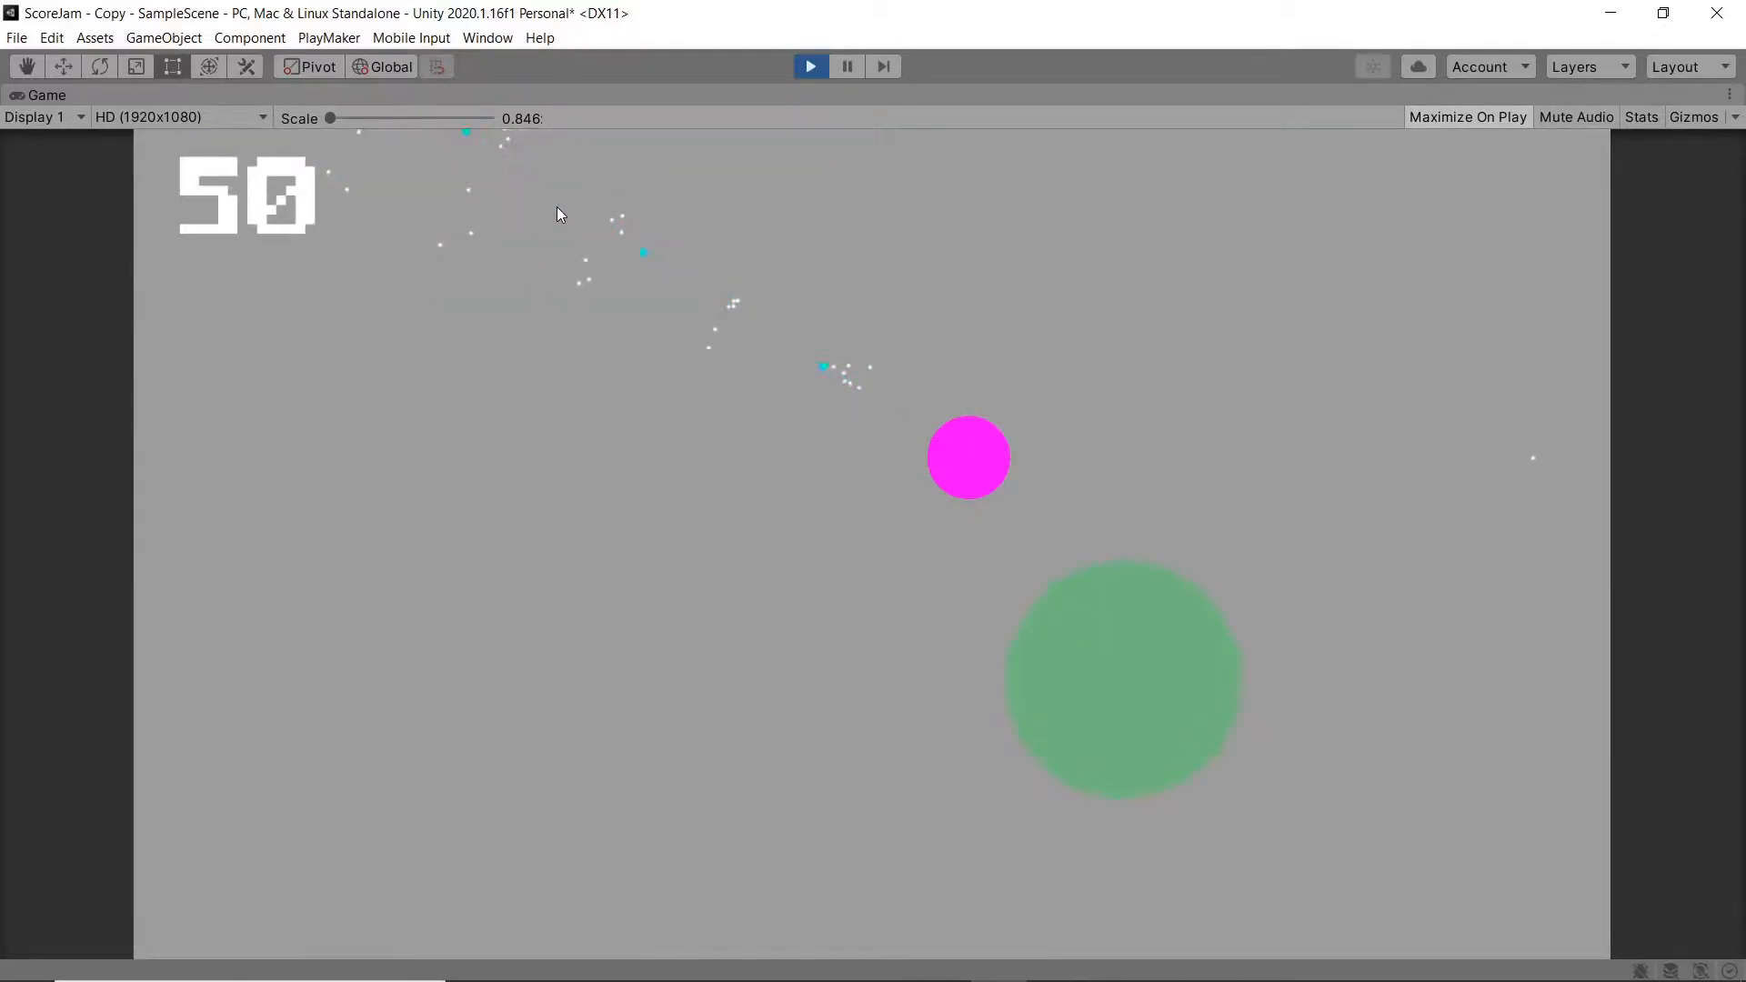
click(1107, 632)
click(726, 753)
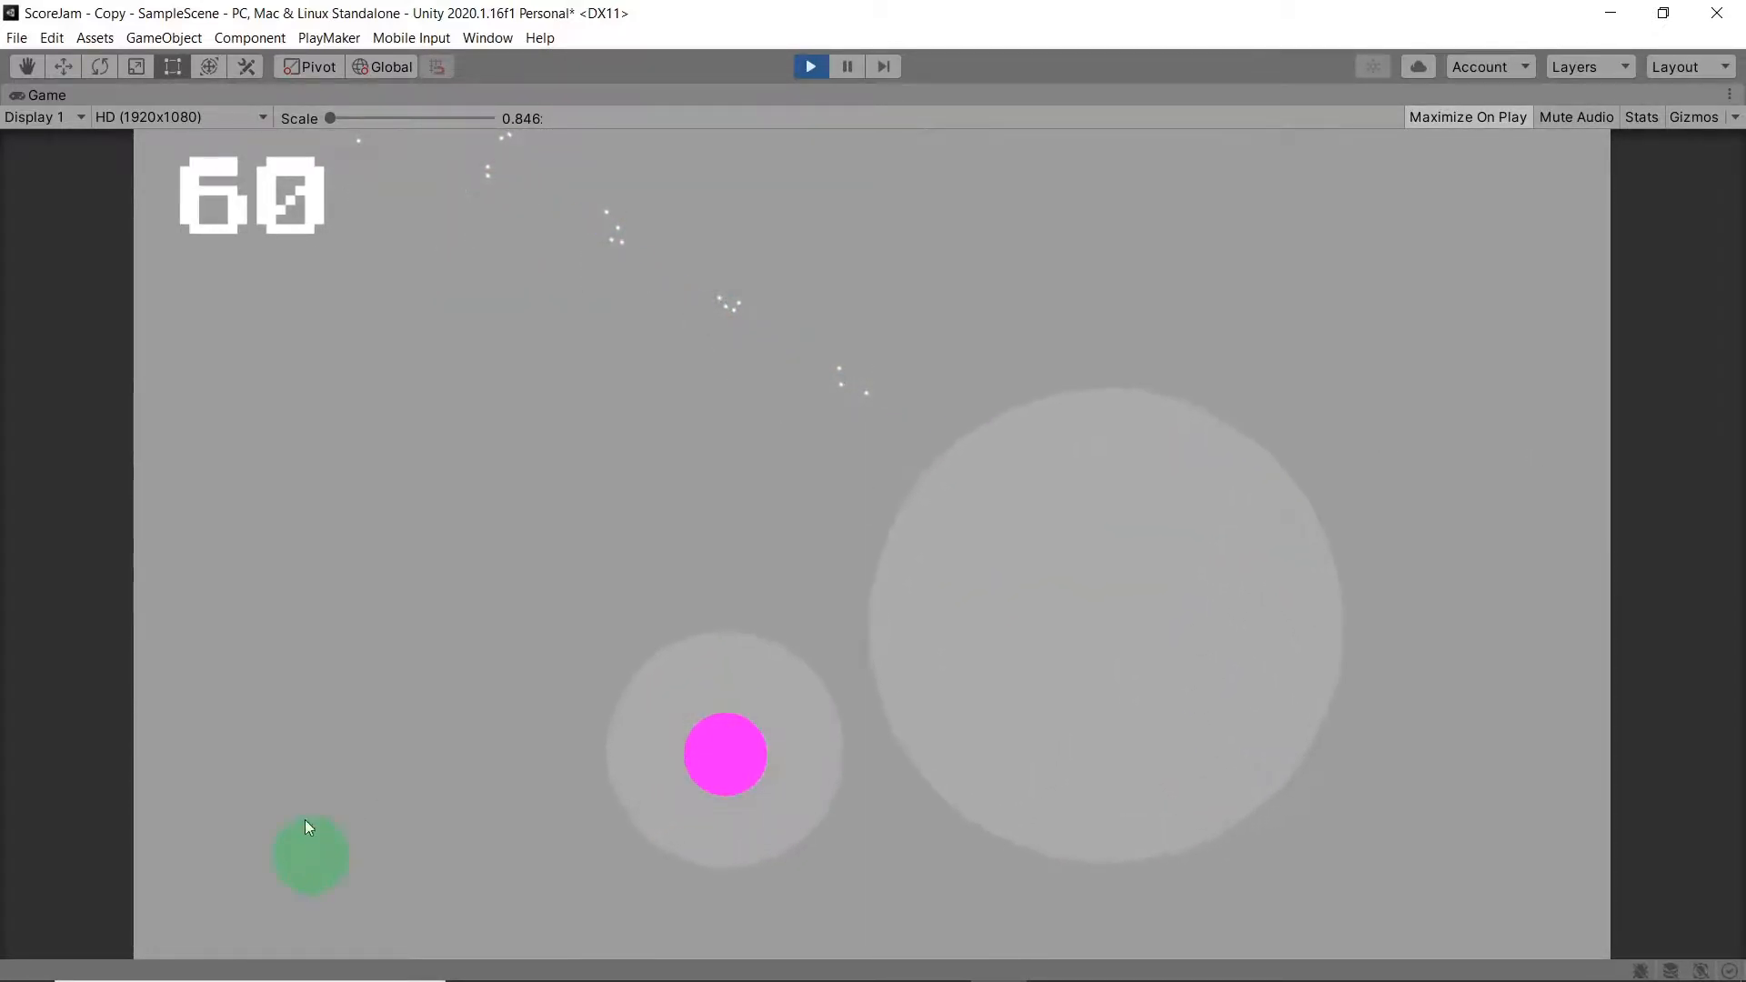
click(304, 828)
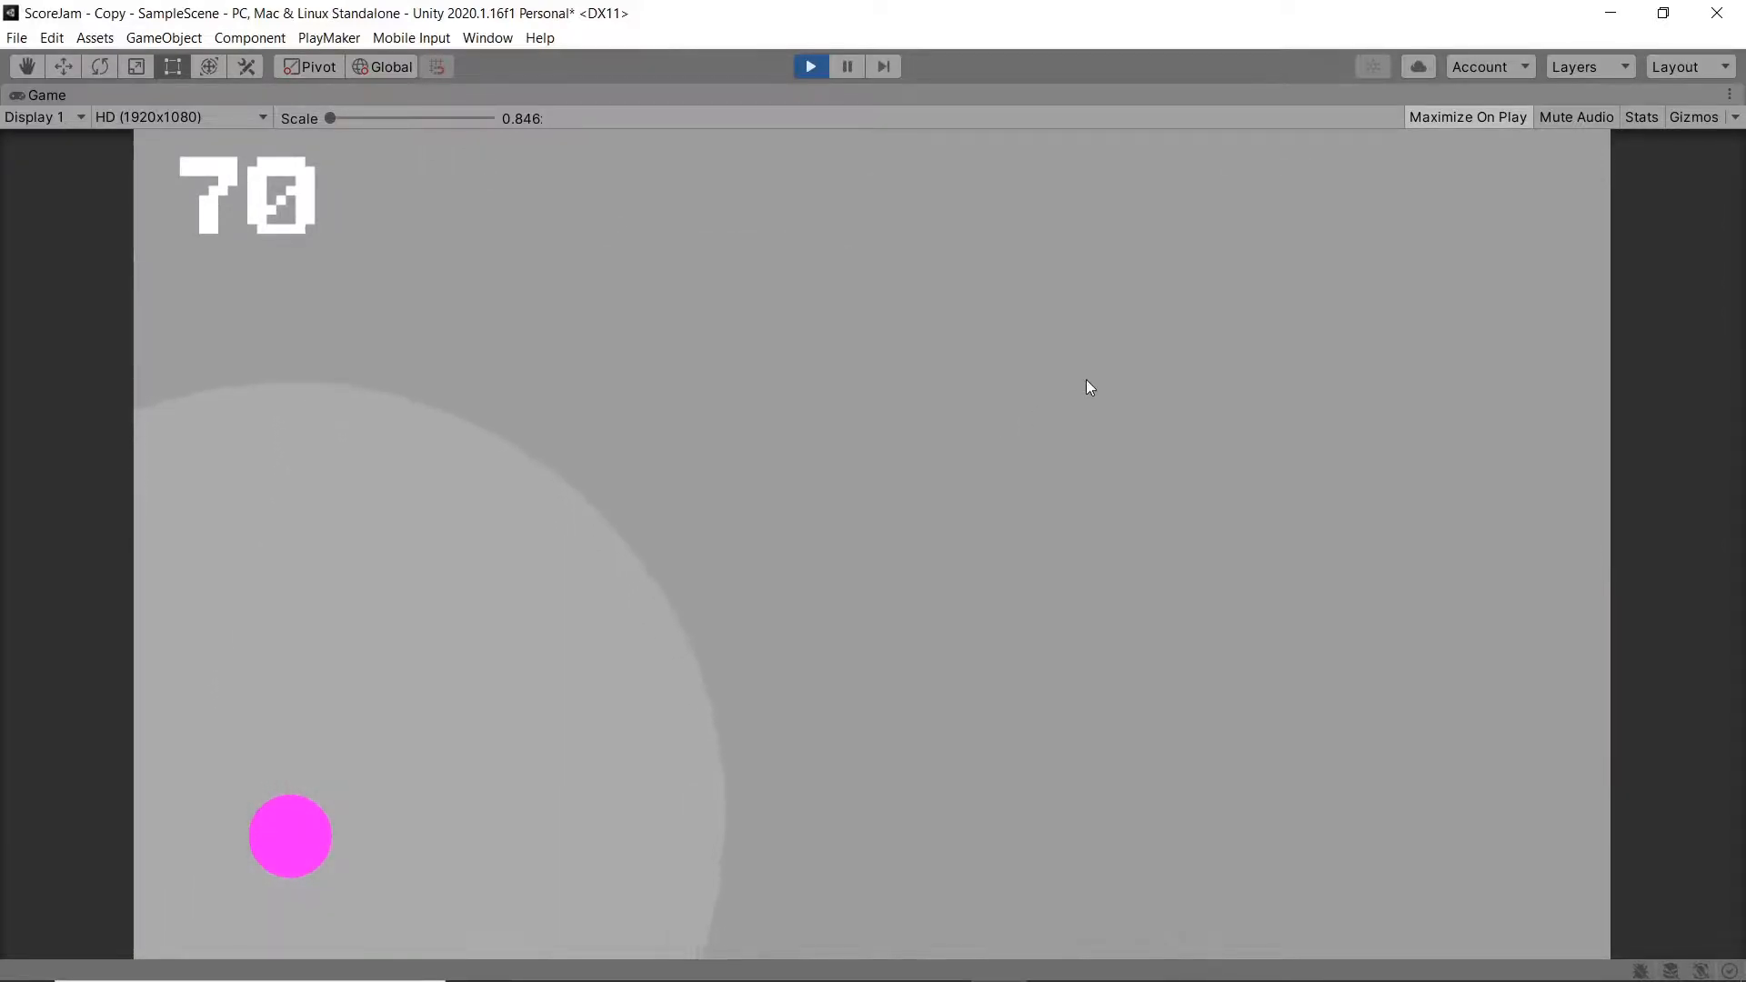
click(1077, 415)
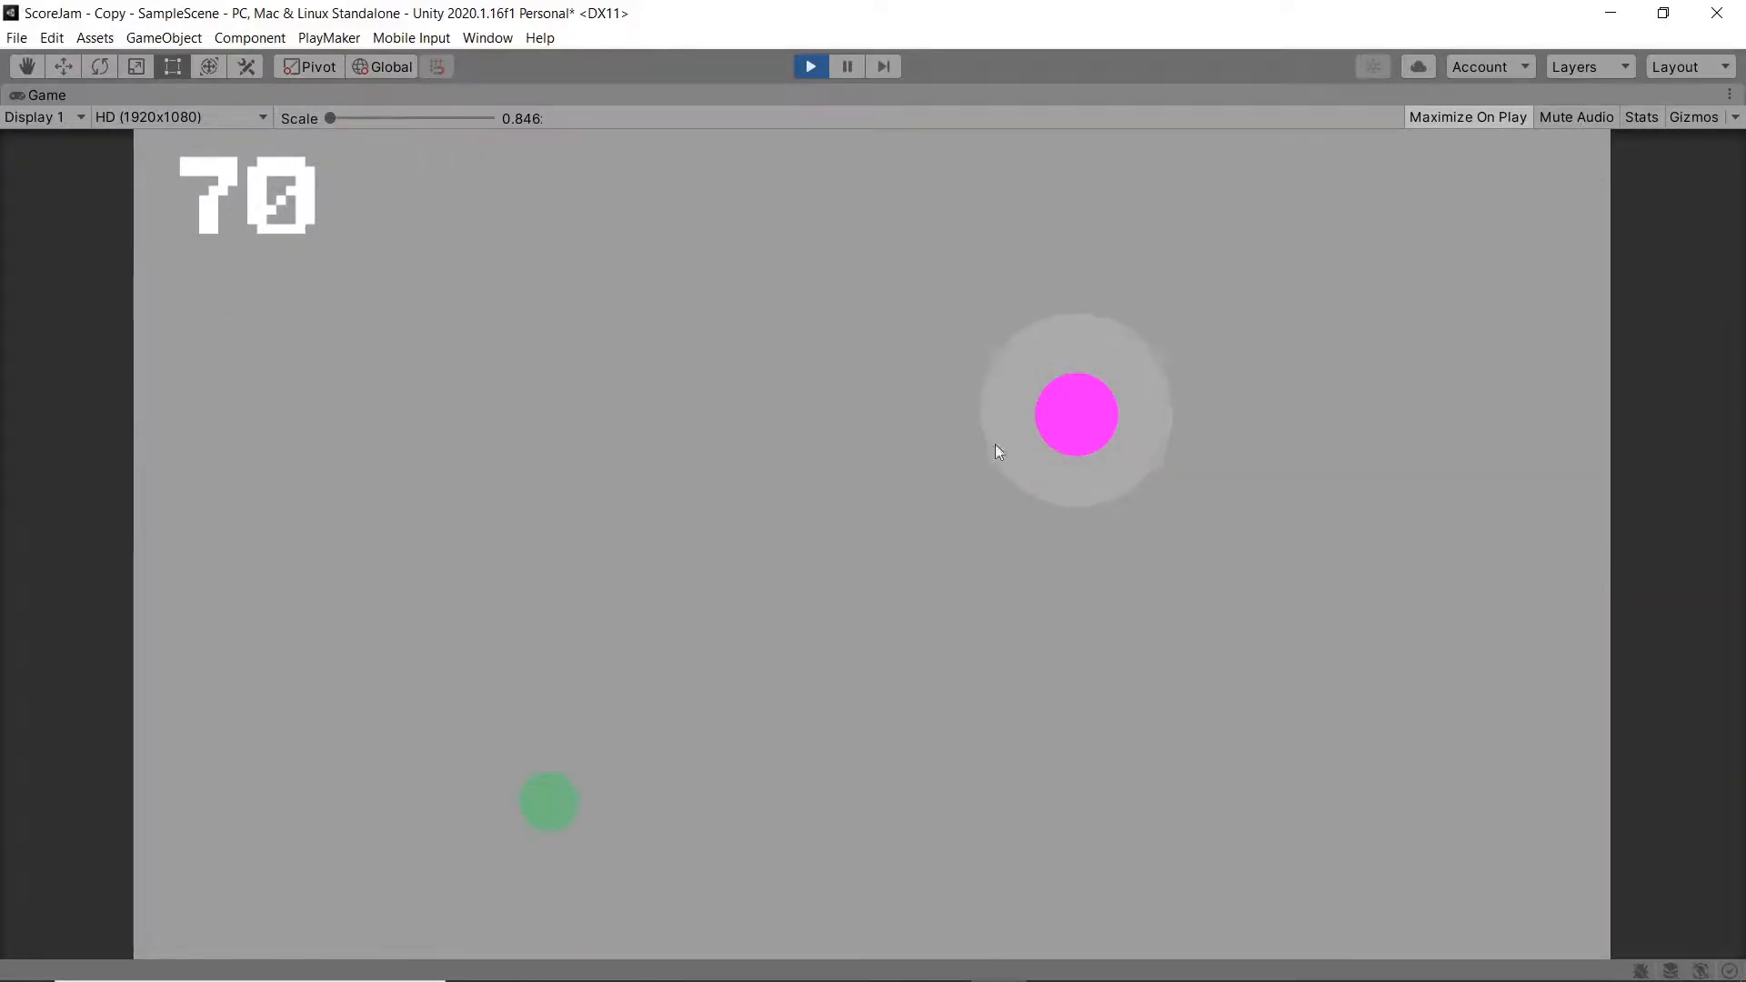
click(542, 788)
click(824, 720)
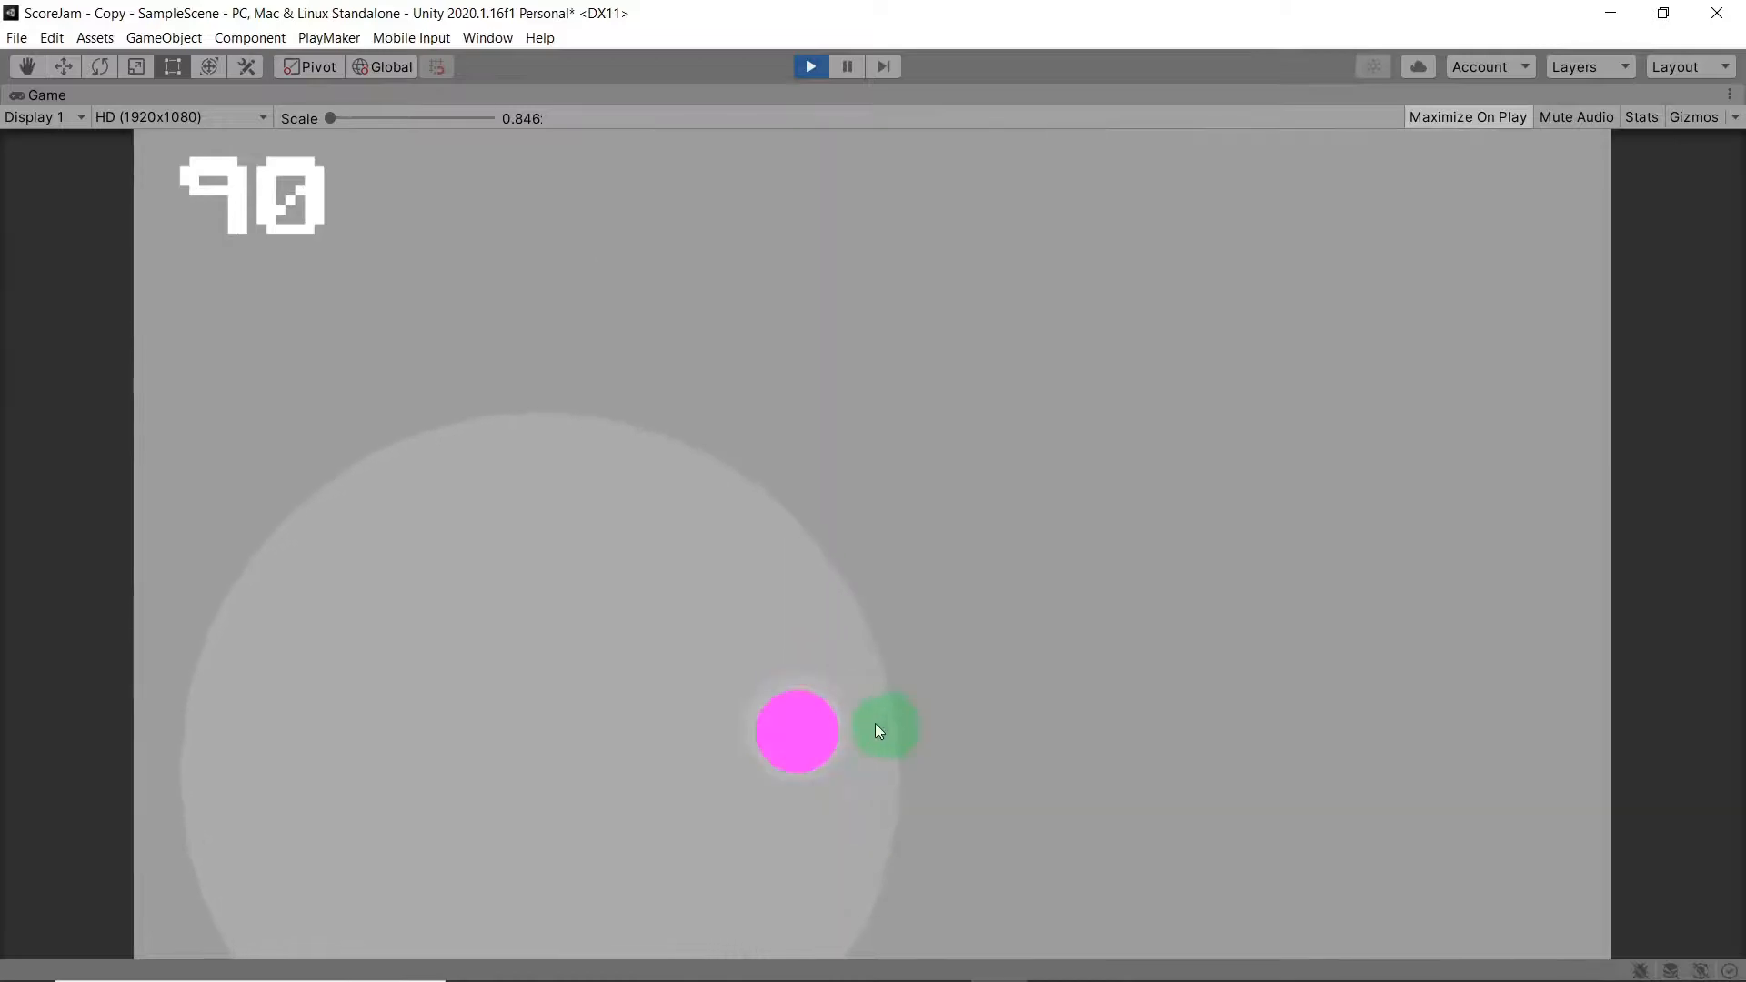
click(876, 722)
click(1173, 411)
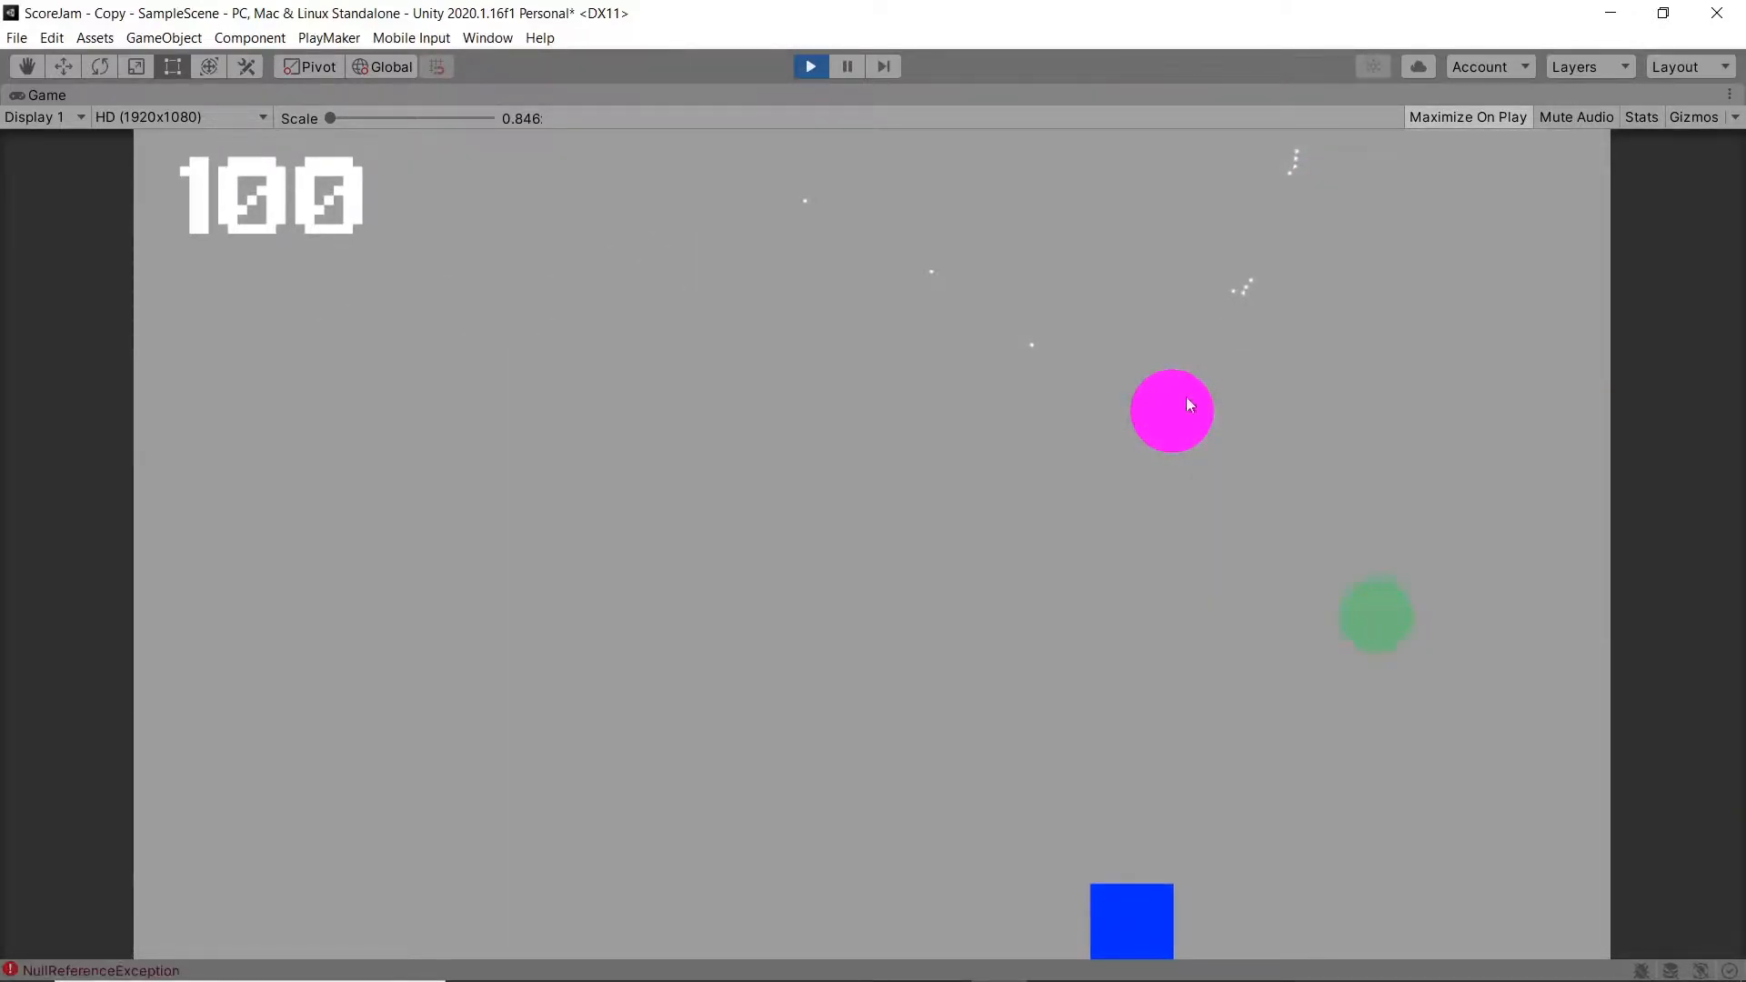
click(1079, 463)
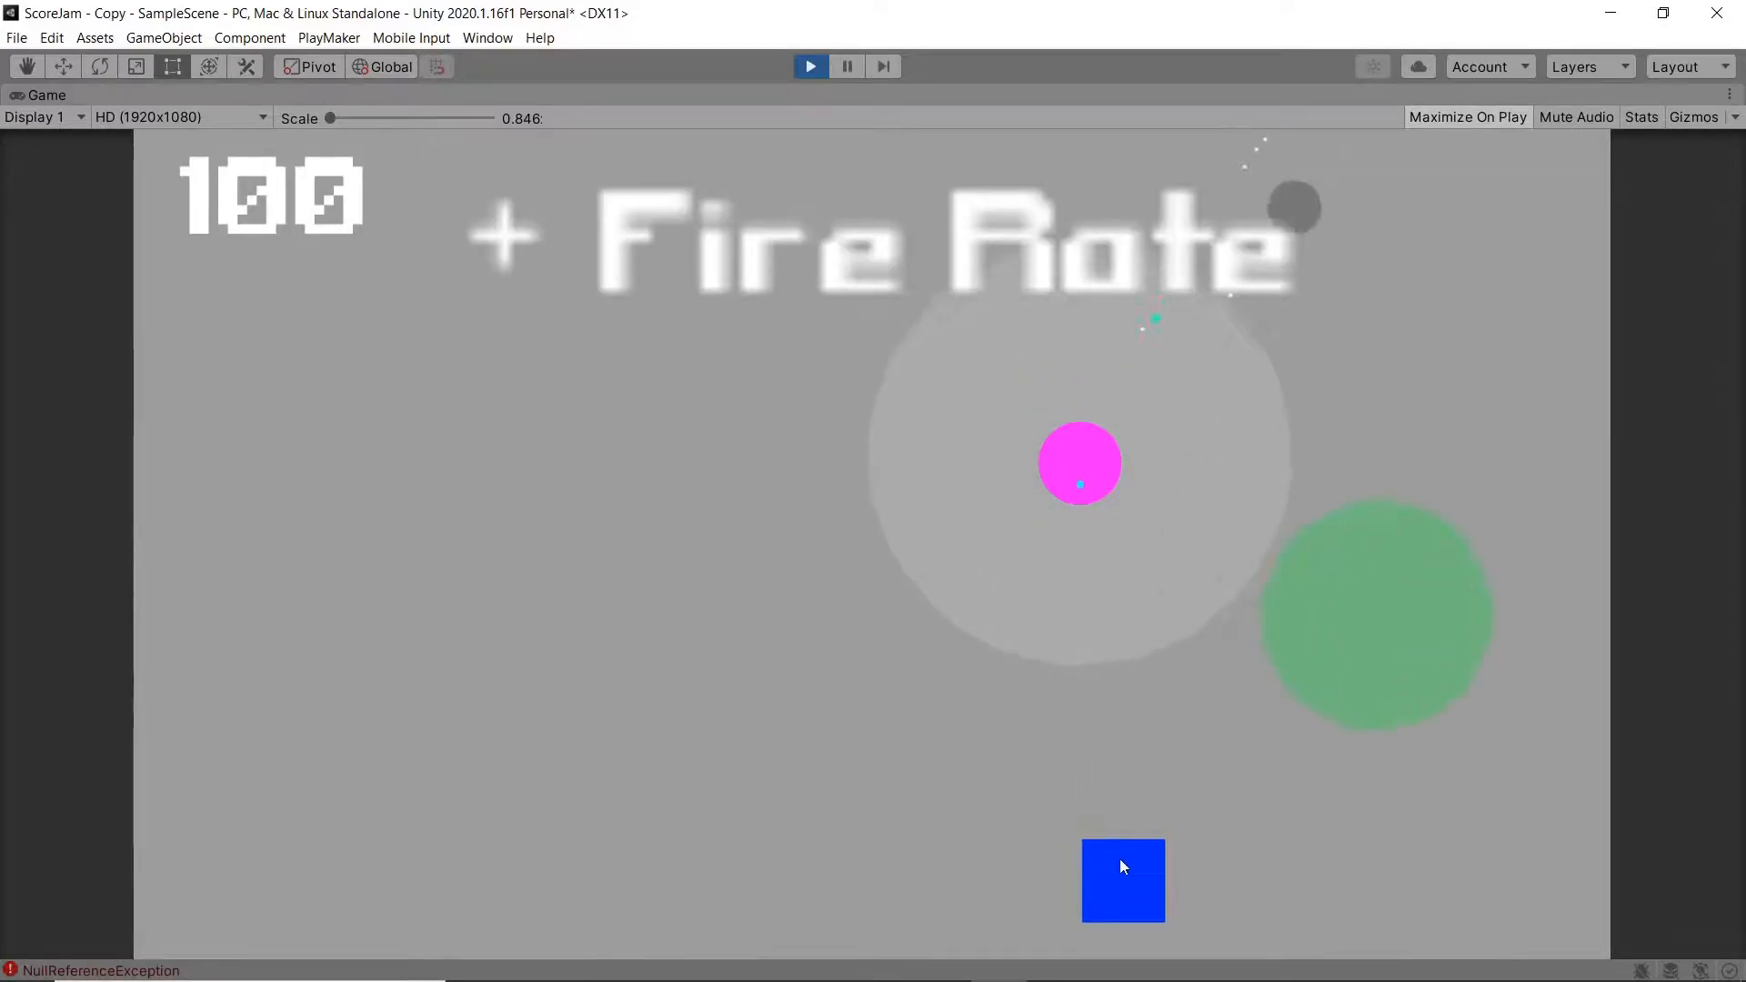
click(1333, 627)
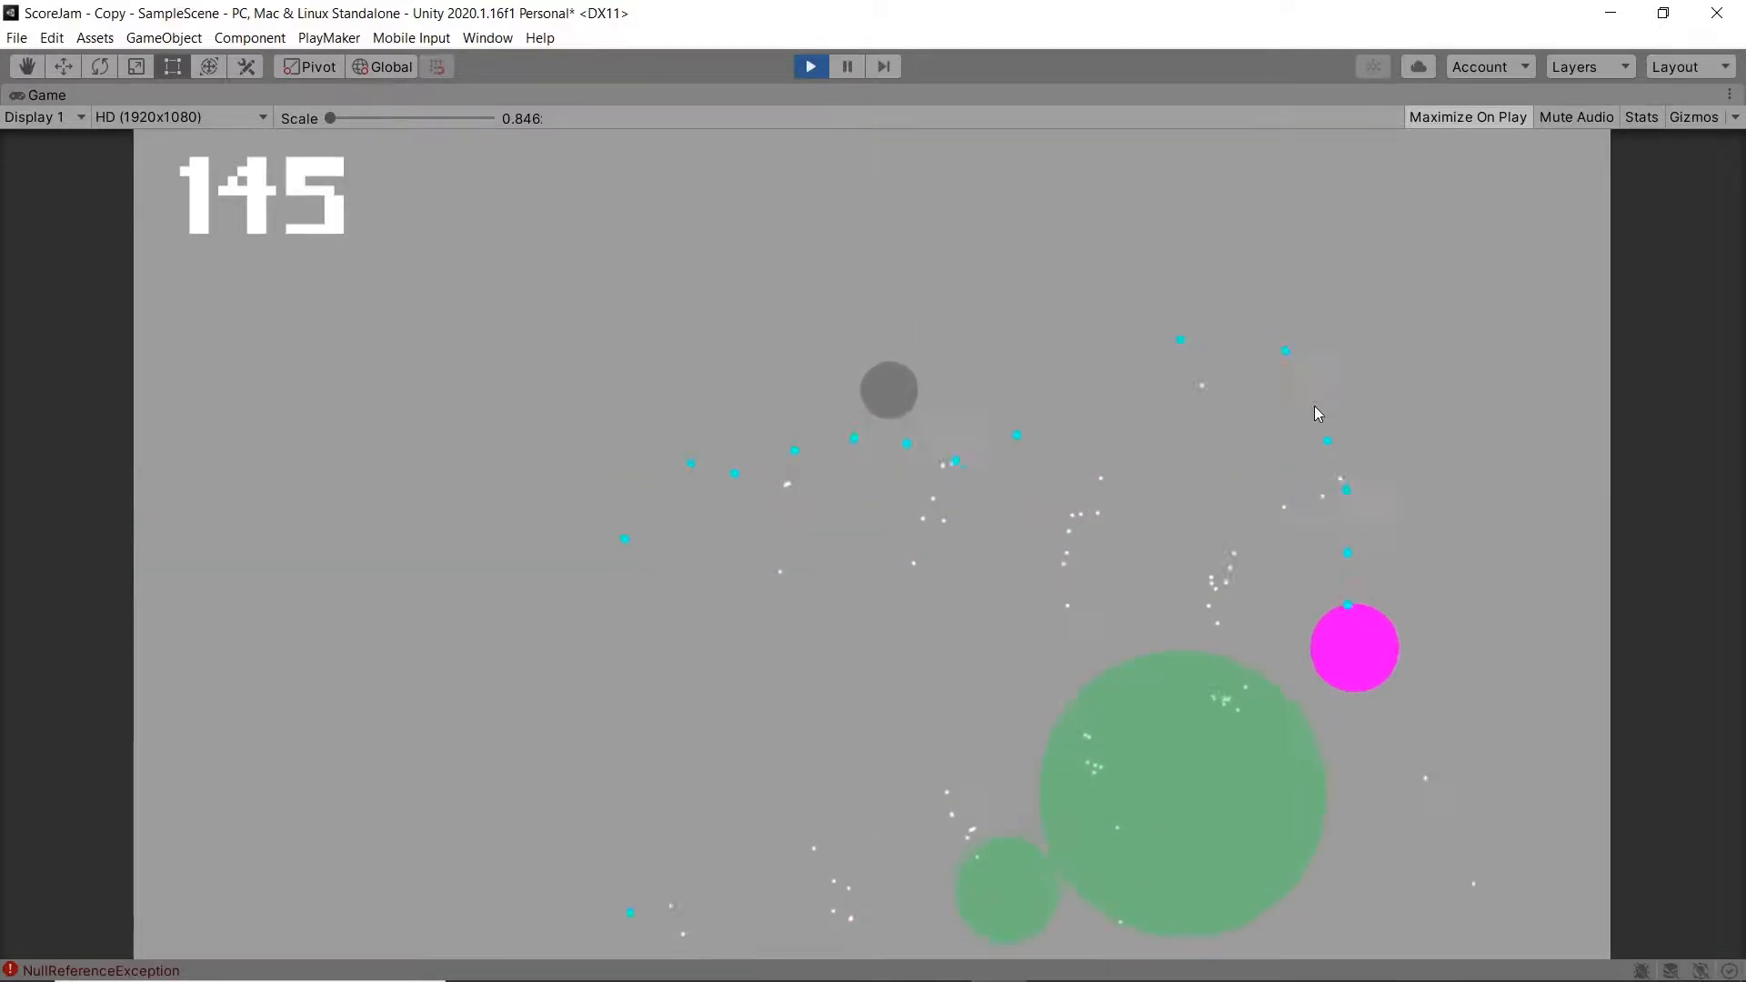
click(1197, 739)
click(1008, 824)
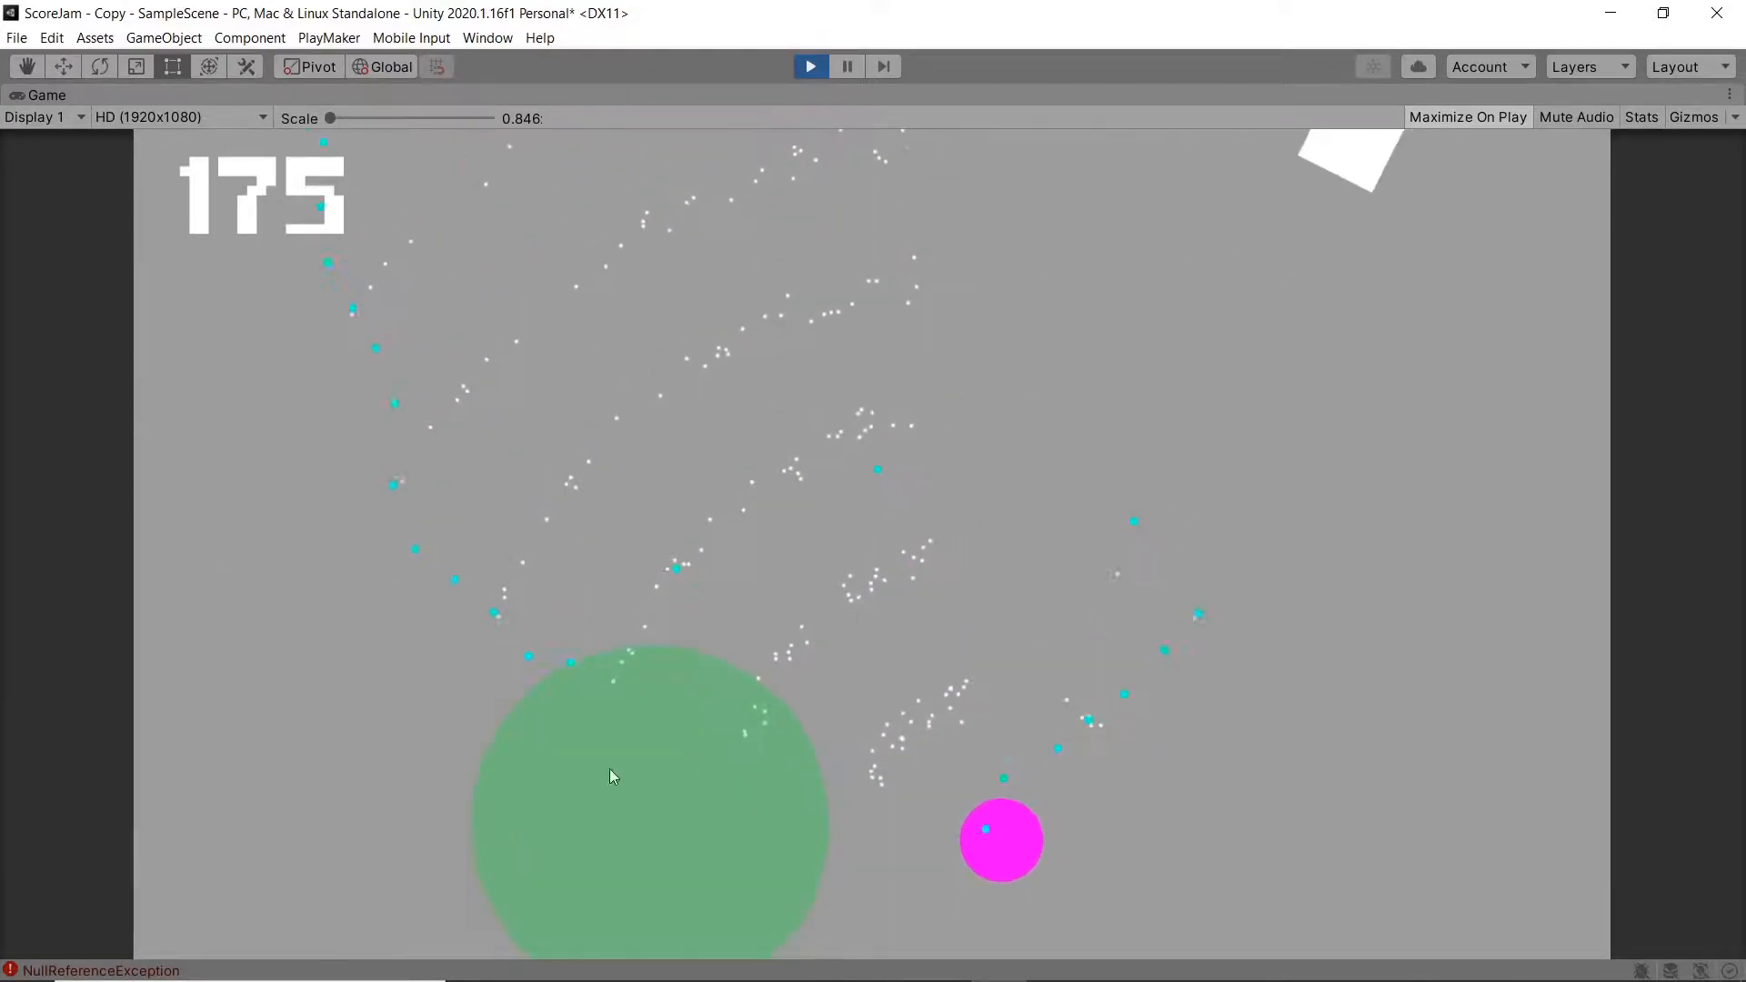
click(577, 772)
click(1196, 320)
key(ctrl+p)
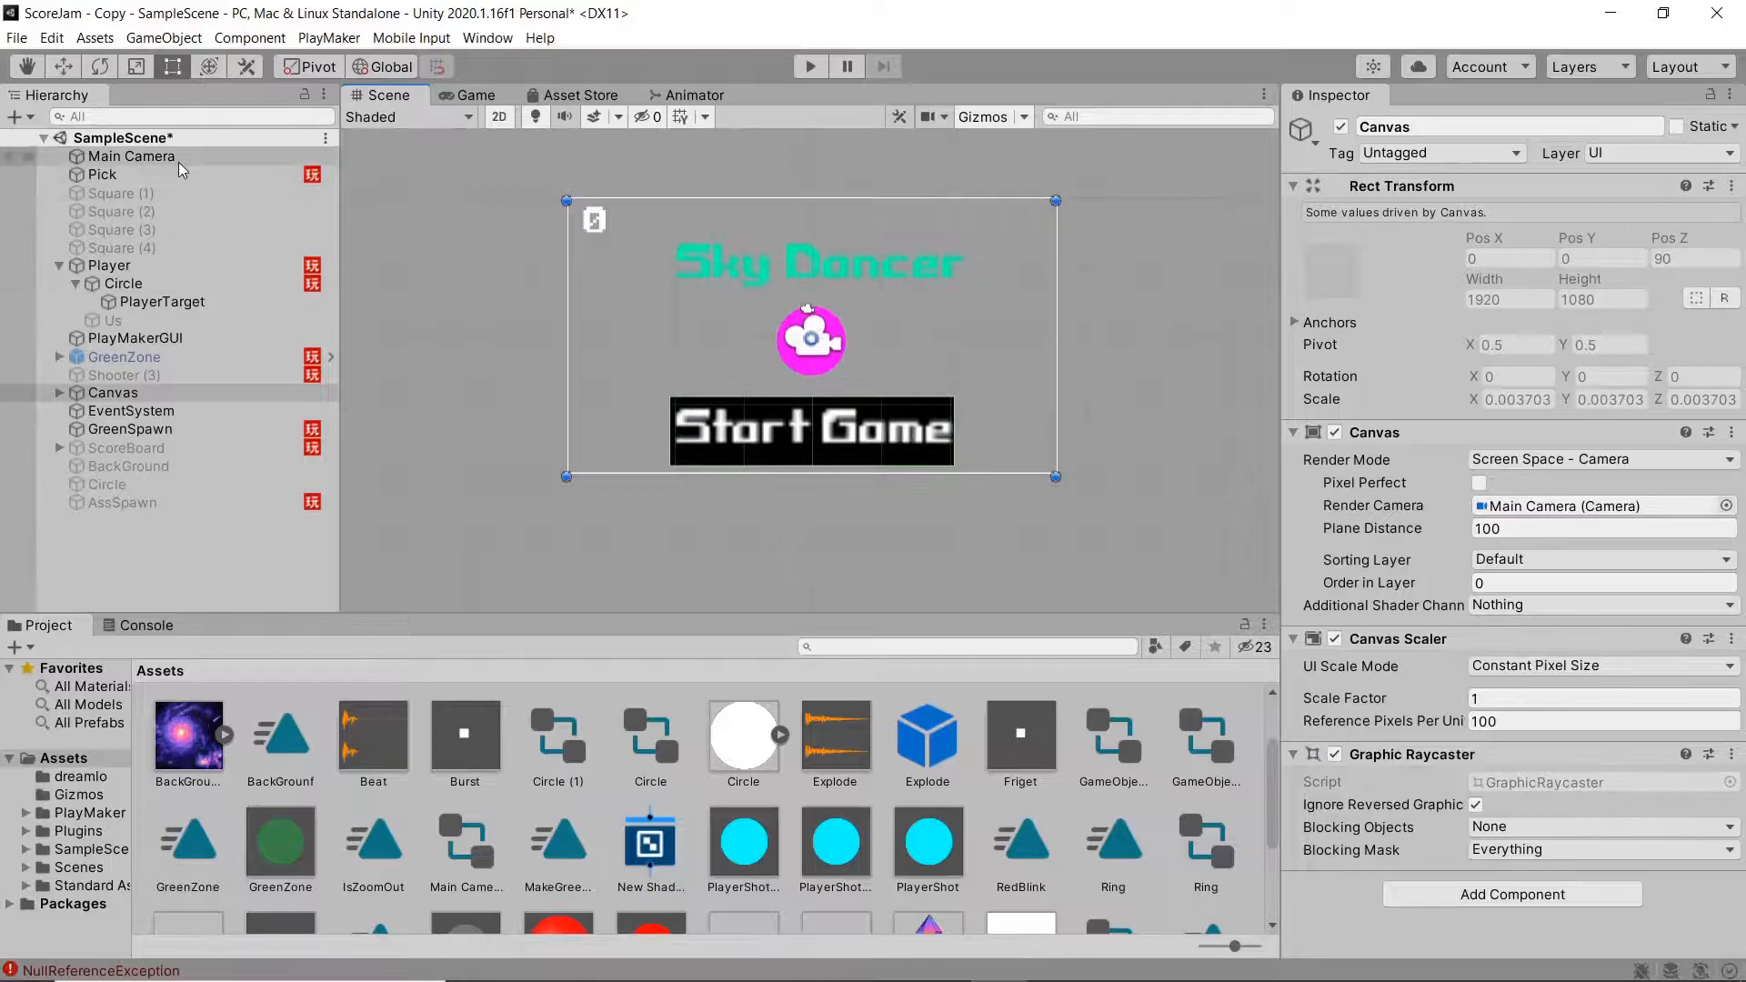
Step: Examine the Main Camera's camera settings, post-process layer, post-process volume overrides and audio source
click(136, 157)
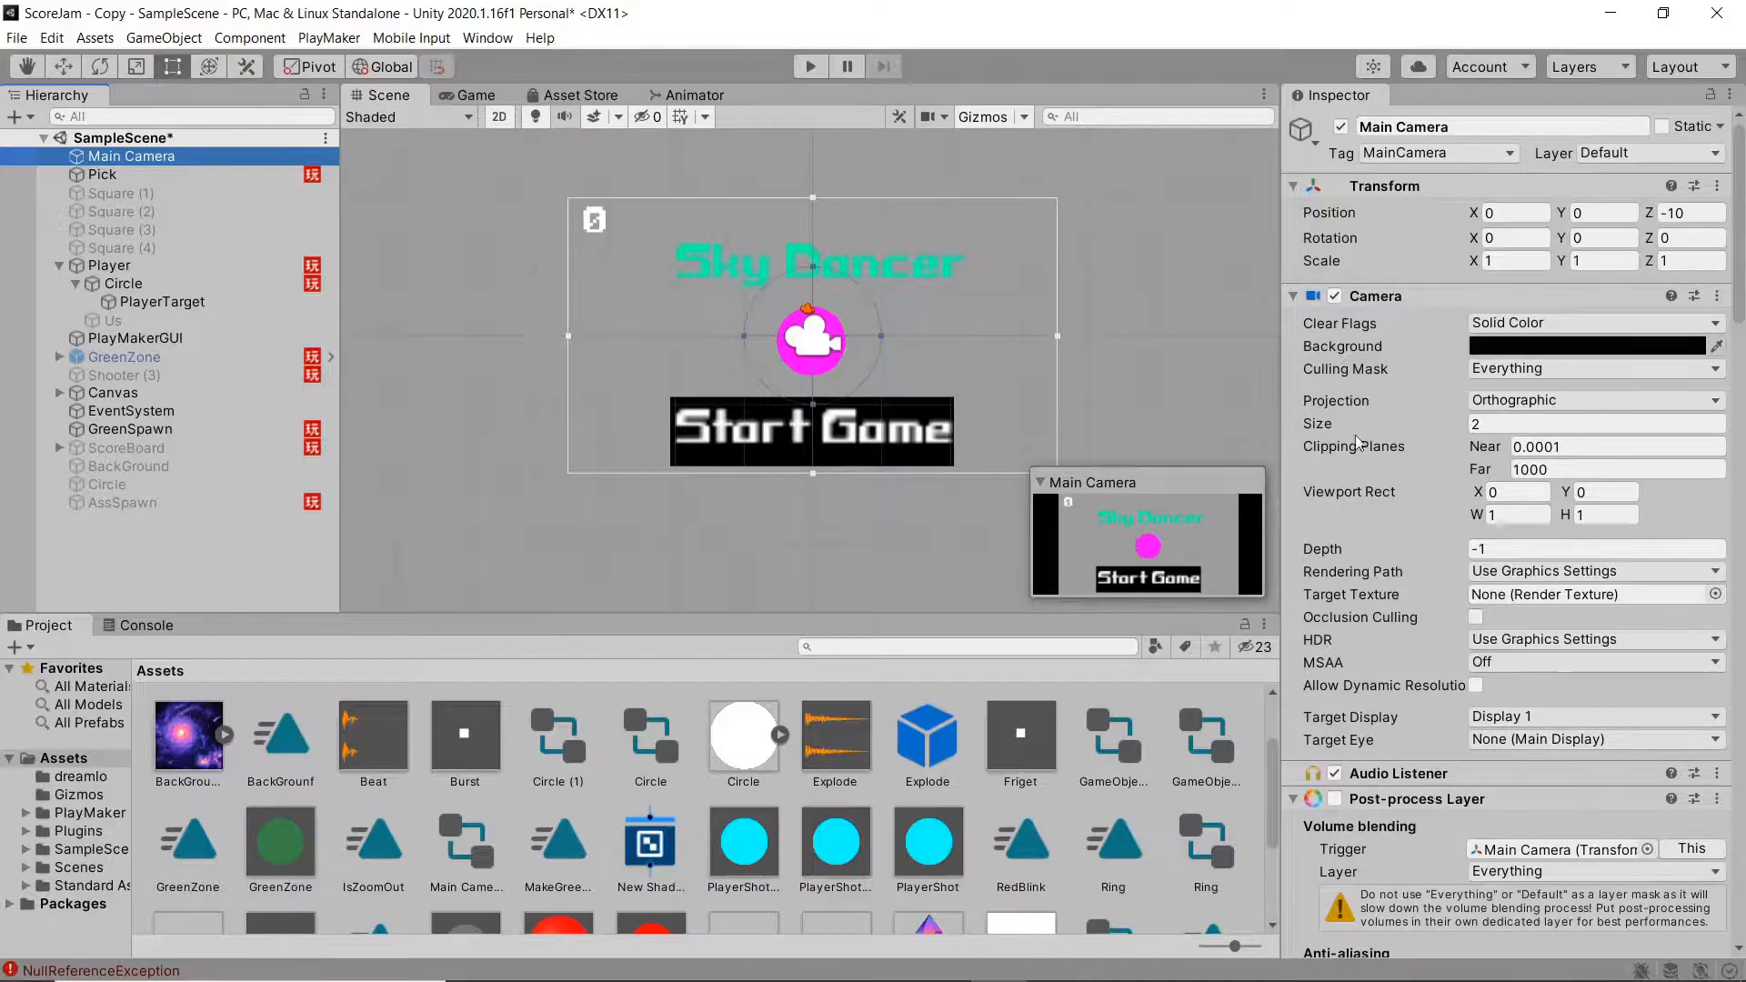
scroll(1414, 573, down, 5)
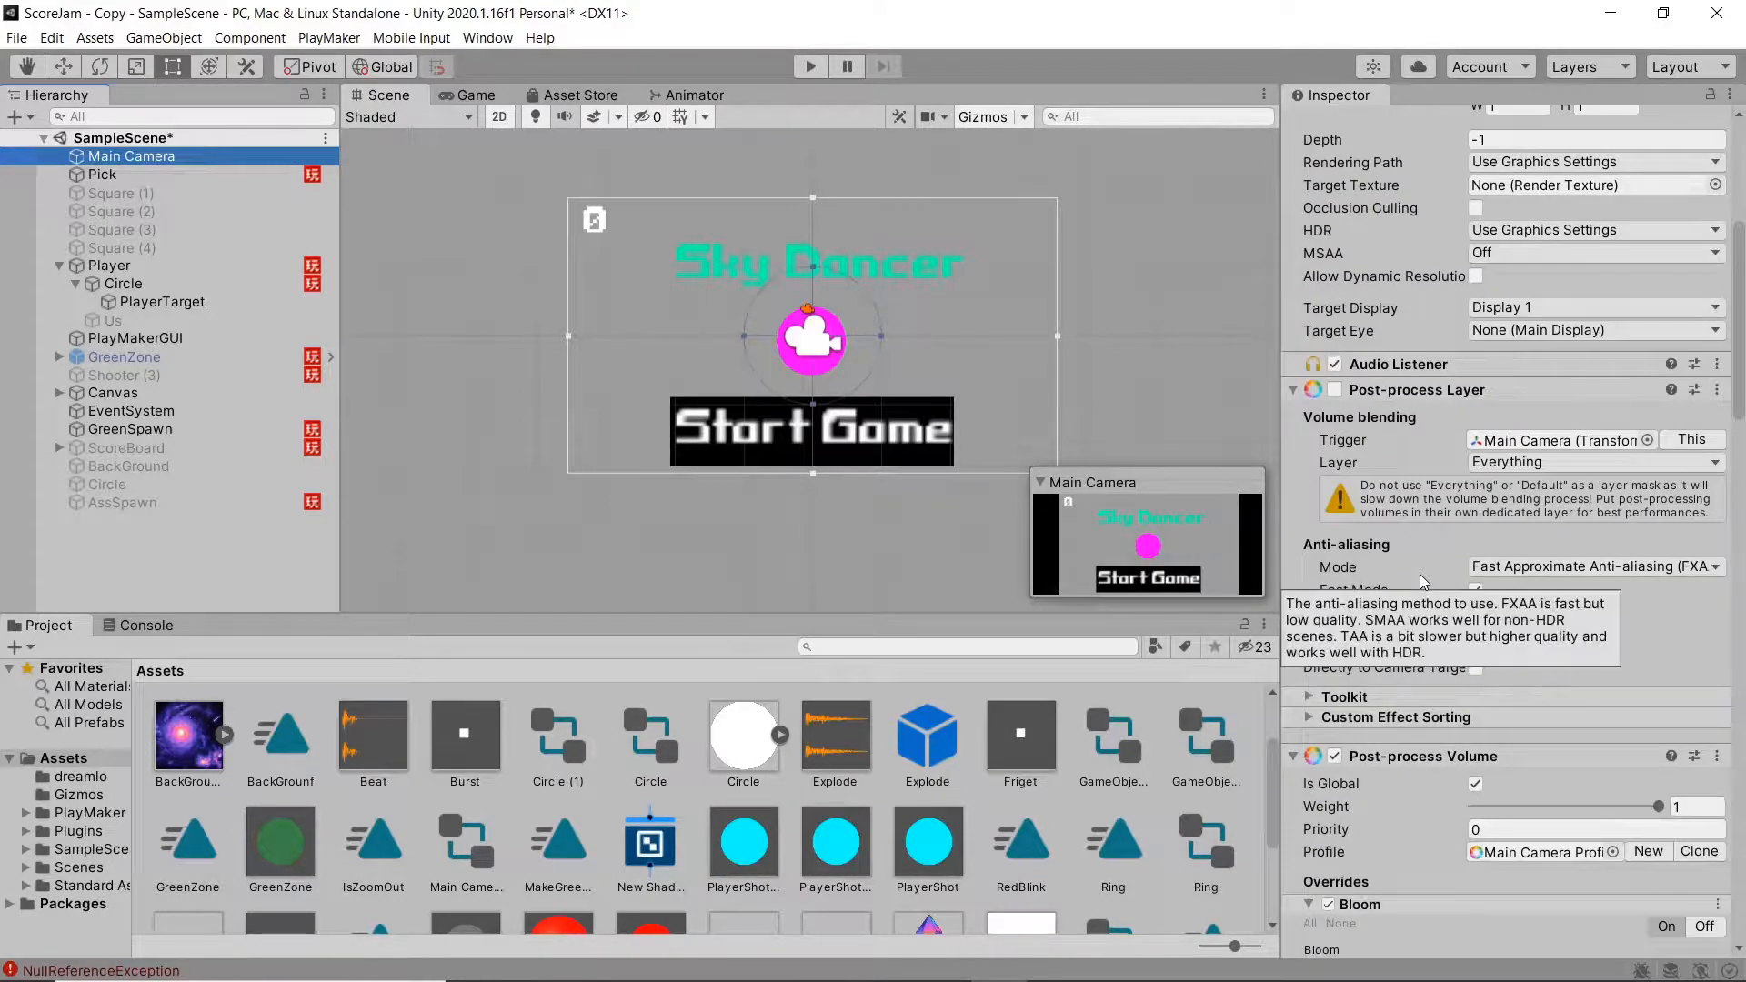
scroll(1423, 580, down, 5)
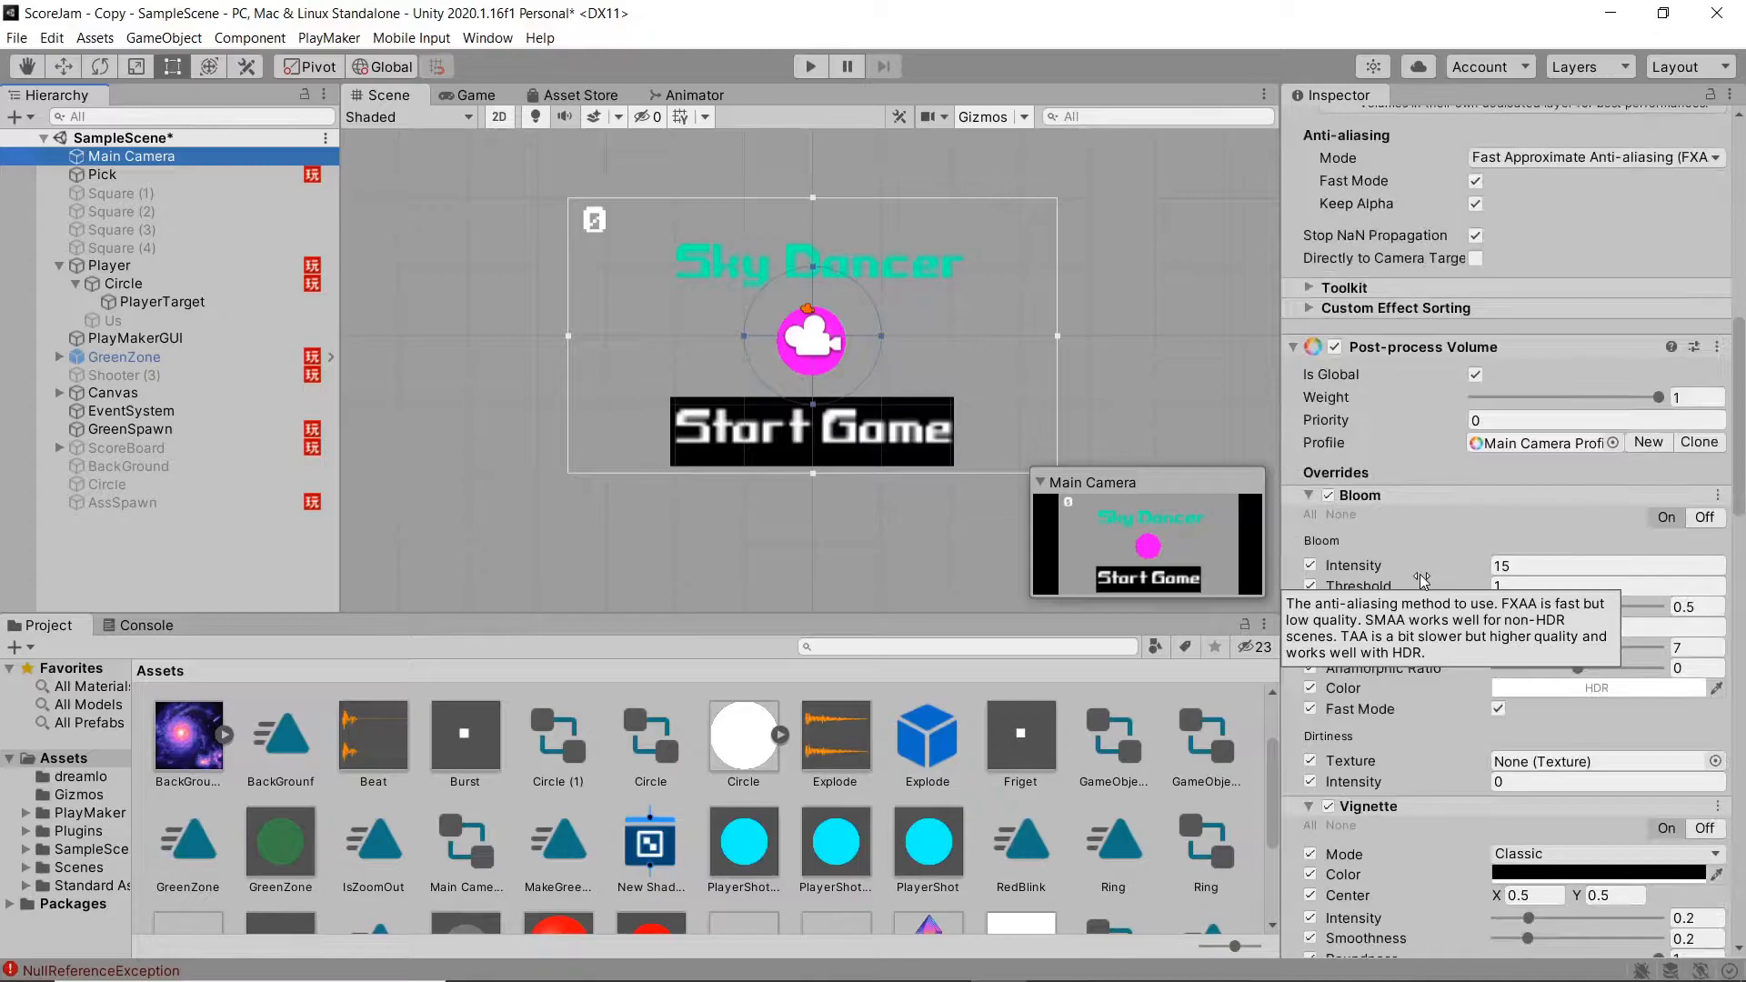
scroll(1423, 580, down, 3)
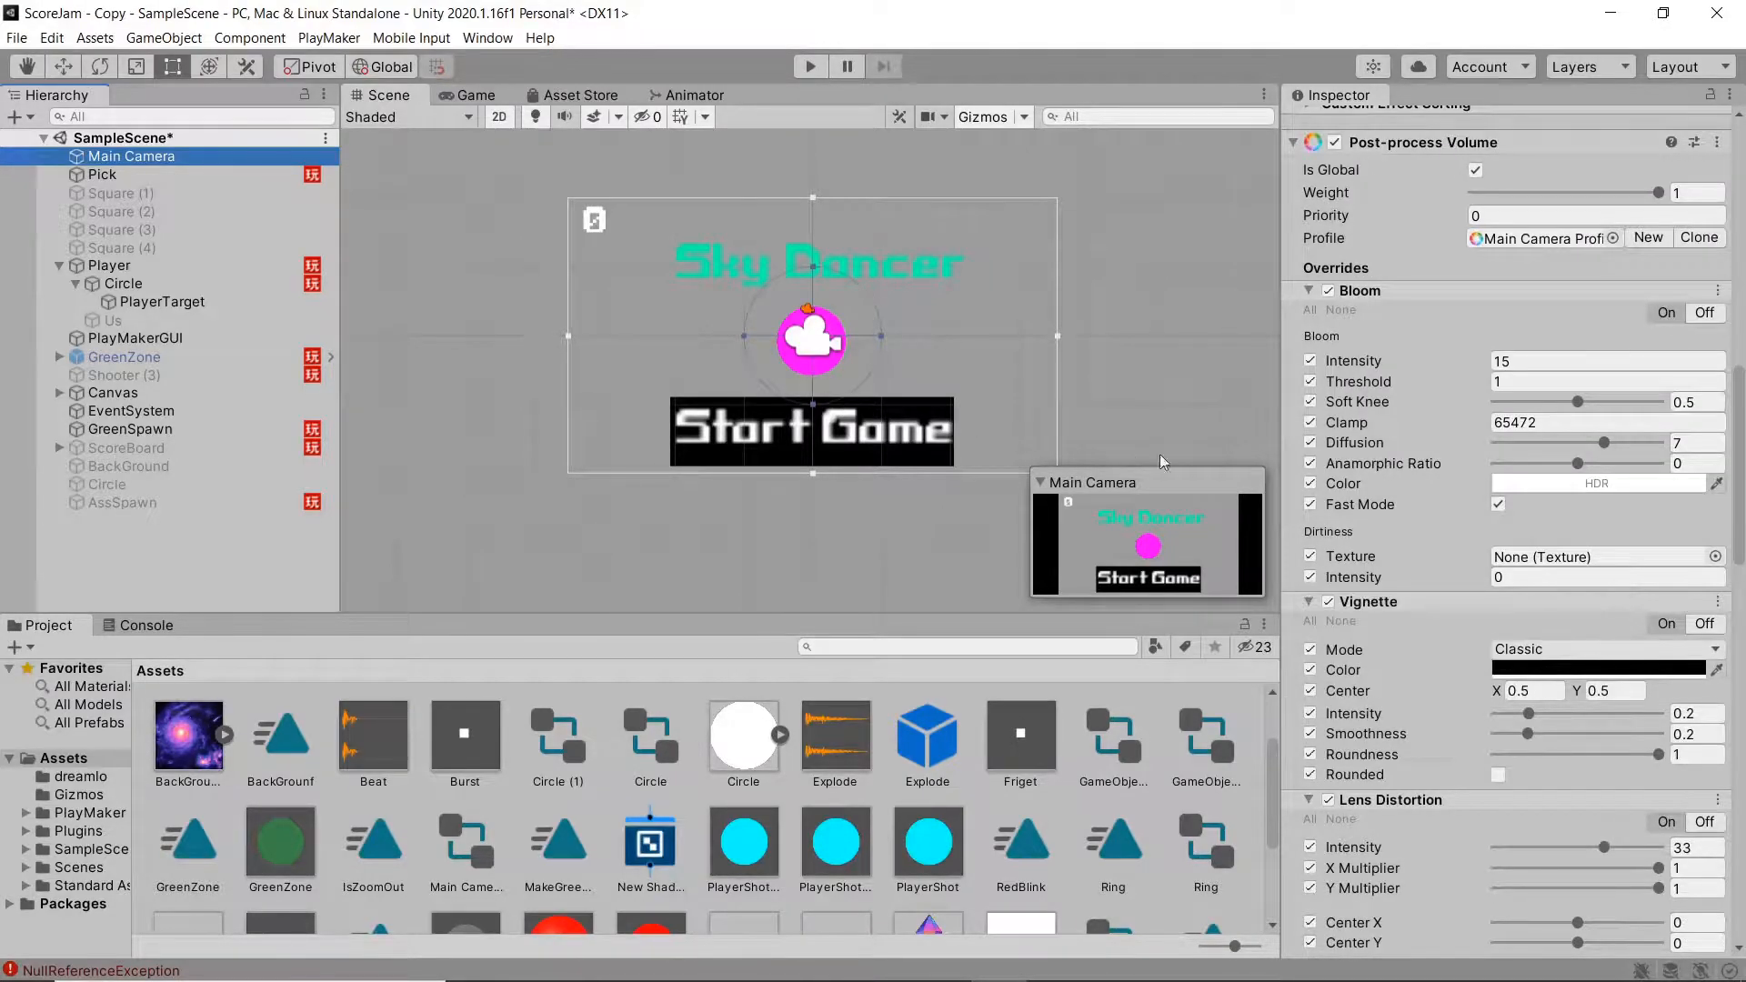
scroll(1392, 568, down, 15)
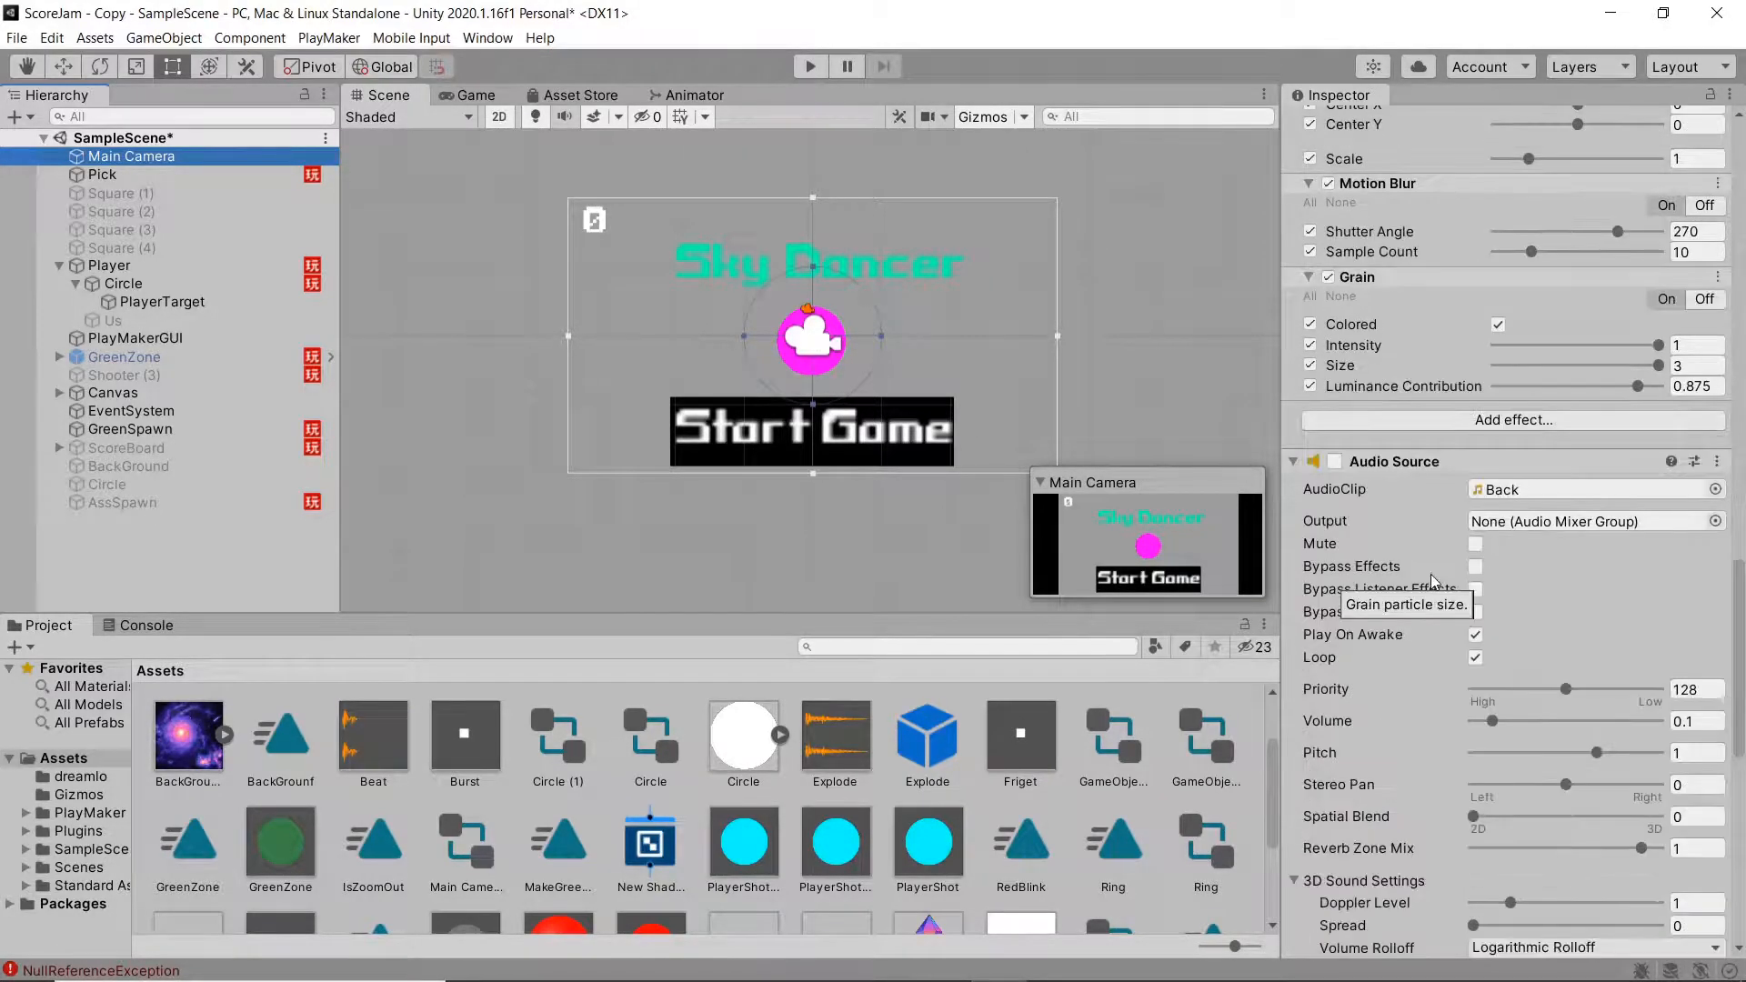
scroll(1436, 570, up, 20)
scroll(1435, 570, up, 3)
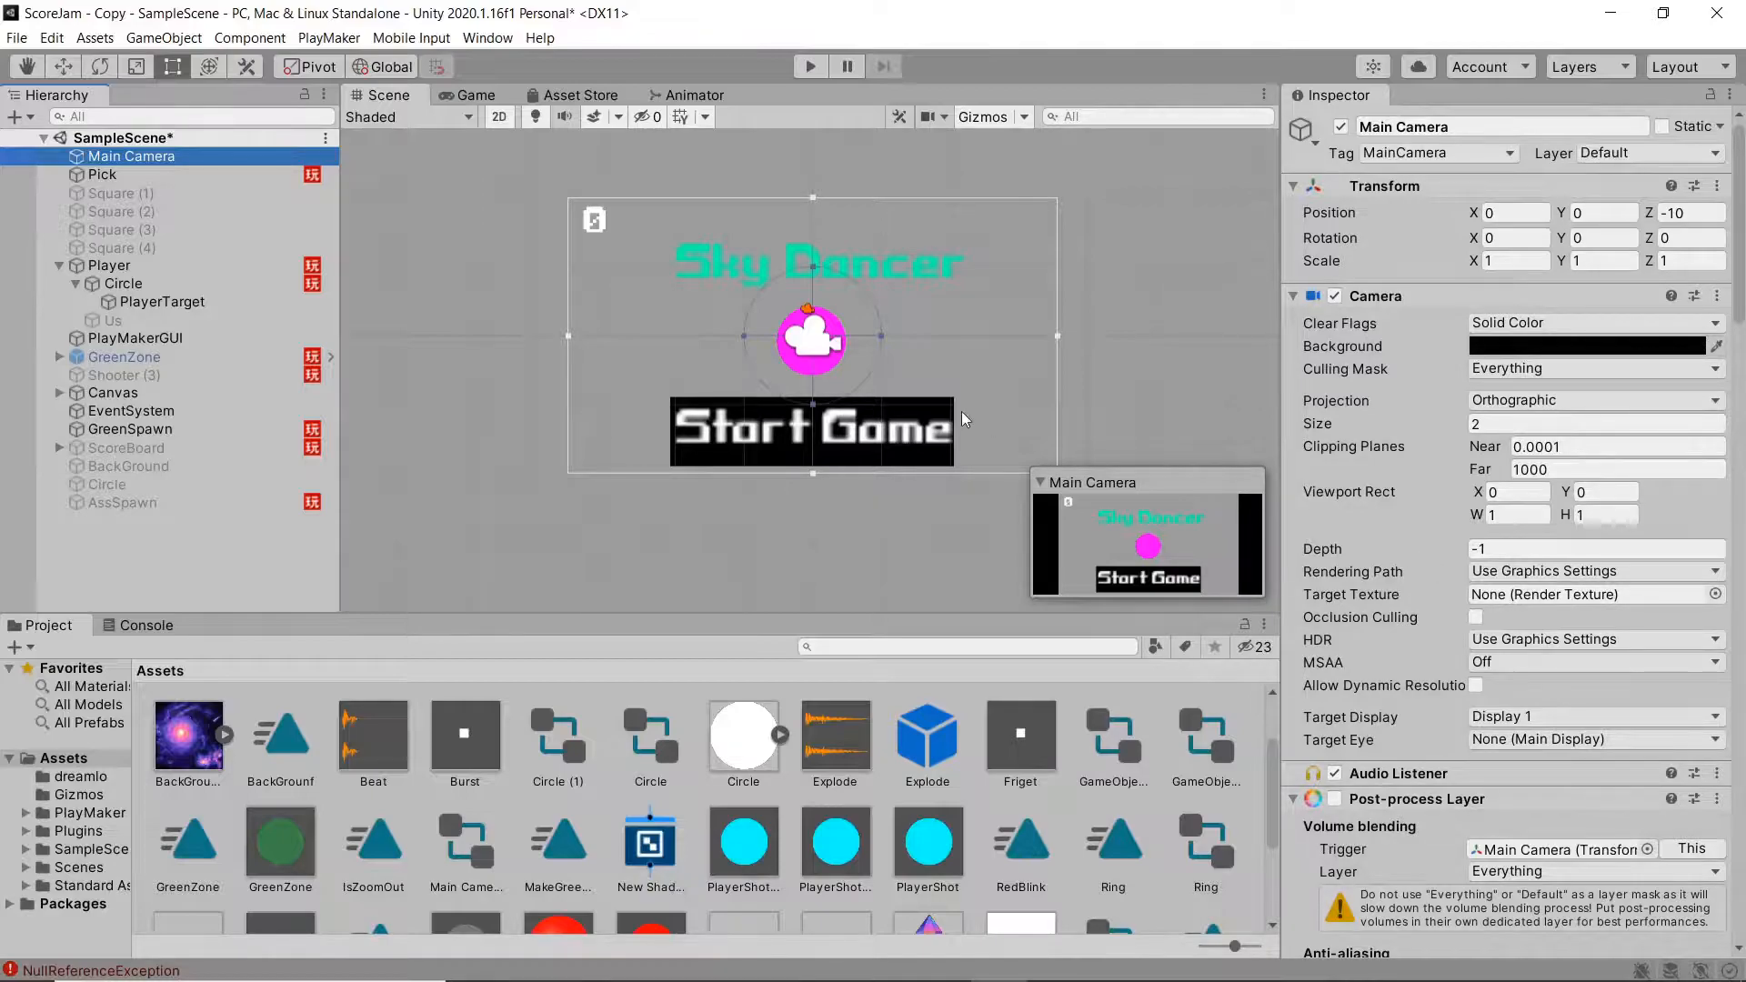
Step: Show the Main Camera's ZoomOut animation clip with the timeline at its first frame
key(ctrl+6)
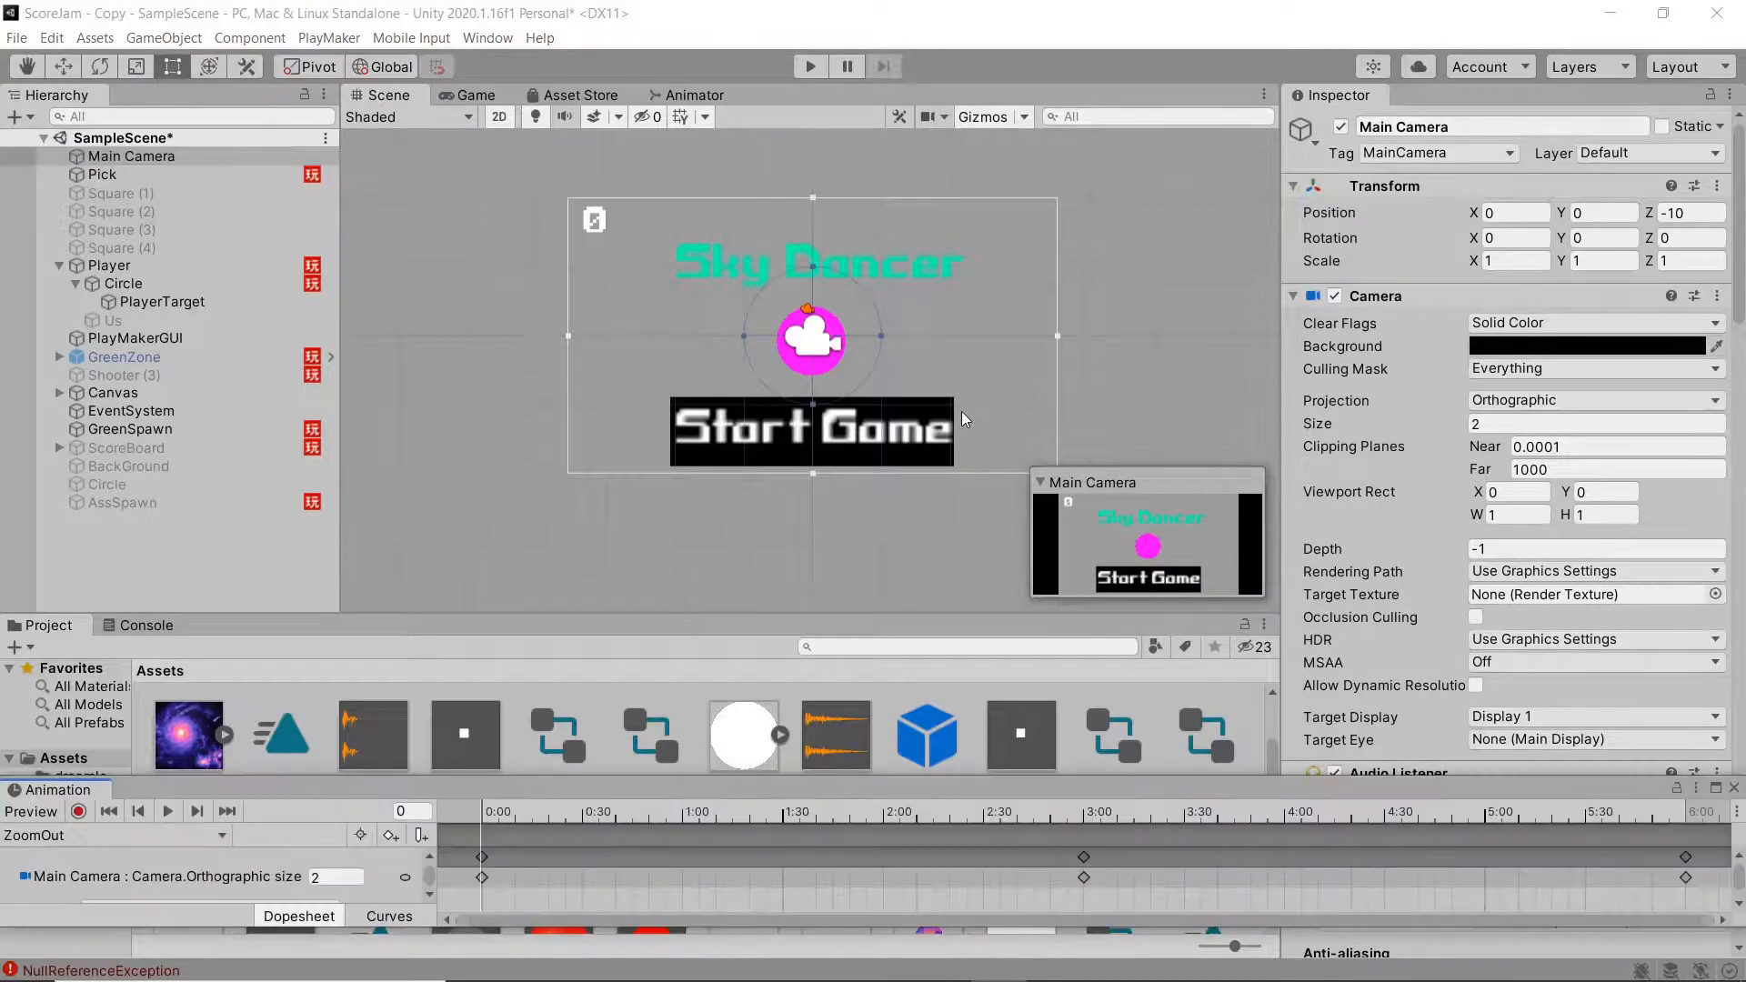
drag(497, 815, 448, 813)
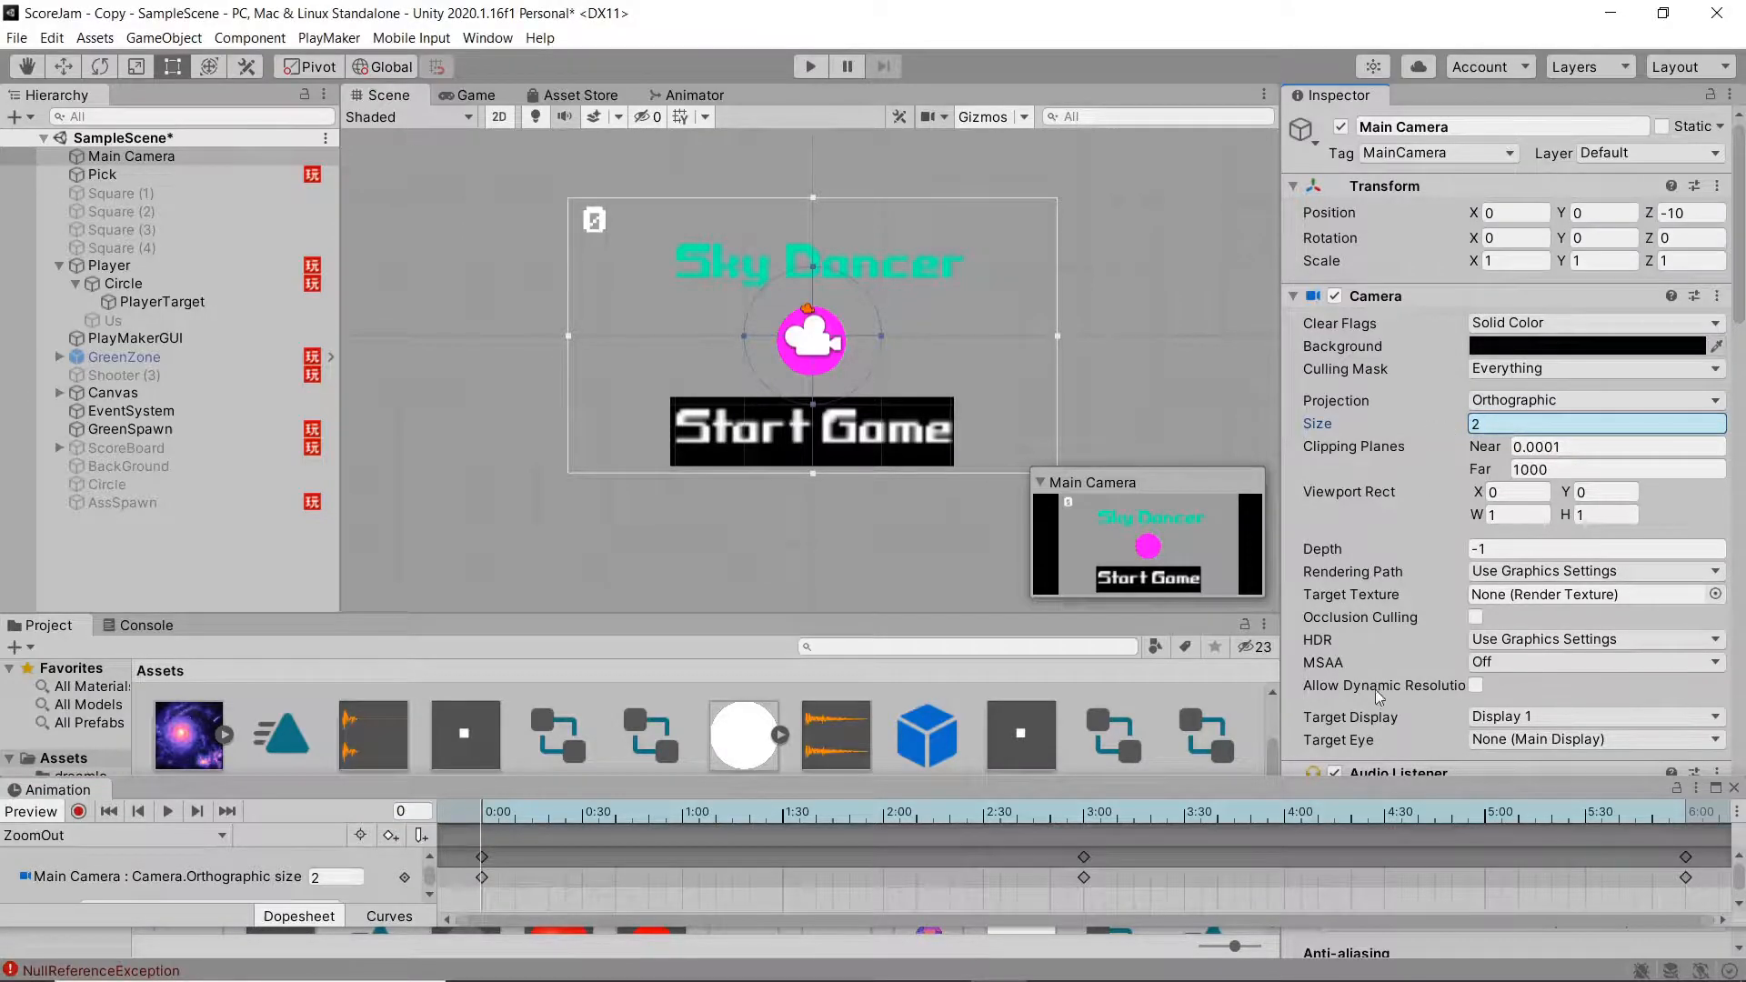
Step: Bring up the Main Camera's Animator state graph, look over its zoom and shake states, and shift the New State node slightly
click(695, 95)
middle_drag(1017, 361, 842, 438)
scroll(1028, 433, down, 6)
middle_drag(1027, 433, 974, 448)
scroll(974, 449, up, 5)
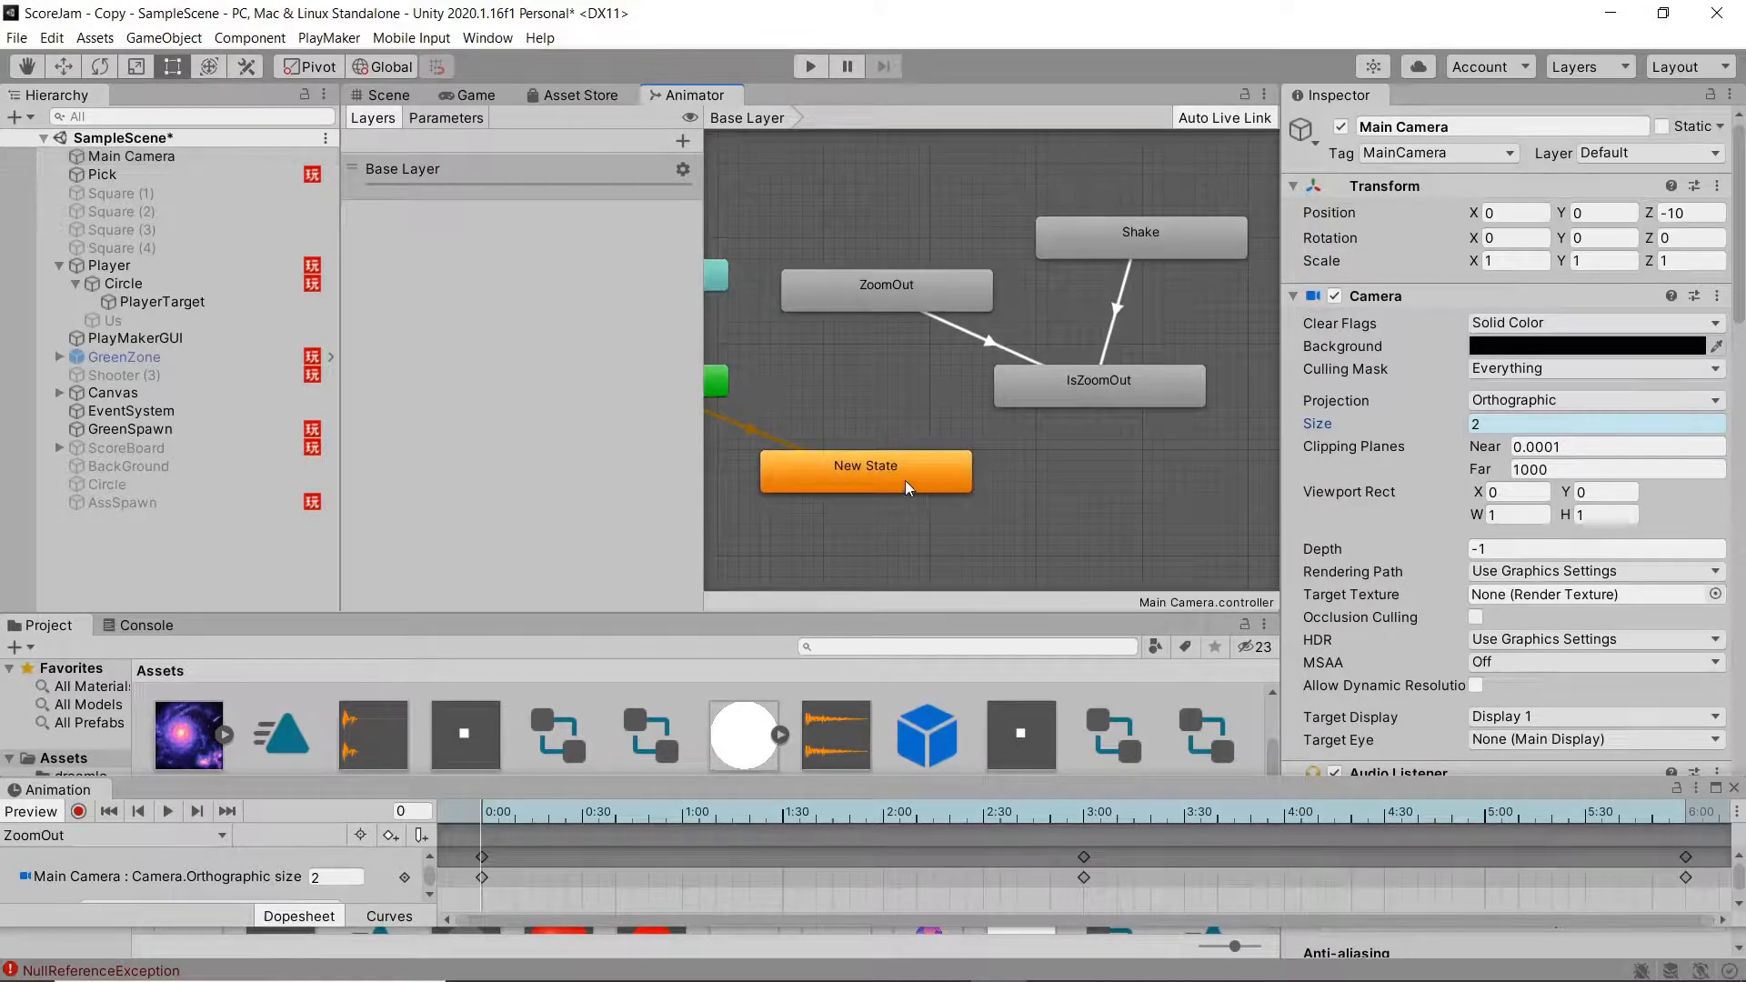
drag(904, 480, 930, 498)
middle_drag(964, 484, 911, 505)
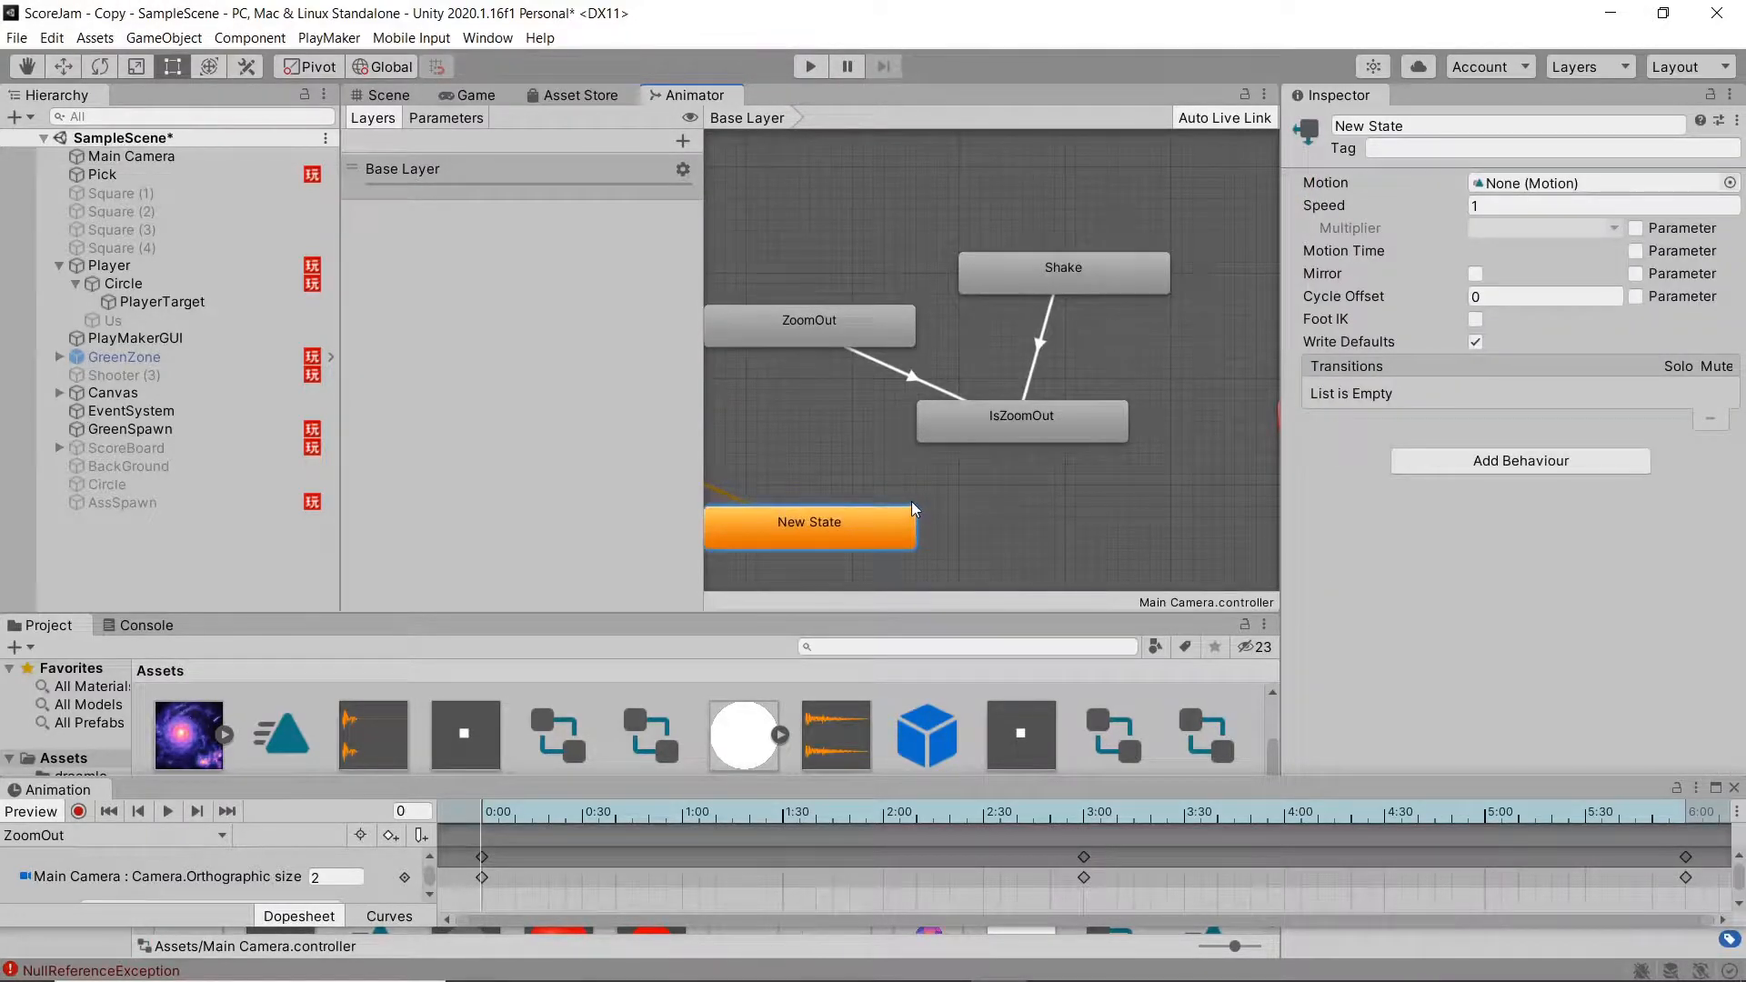
Step: Inspect the ZoomOut, IsZoomOut and Shake states in the Main Camera's Animator graph
click(837, 322)
click(942, 419)
click(1040, 280)
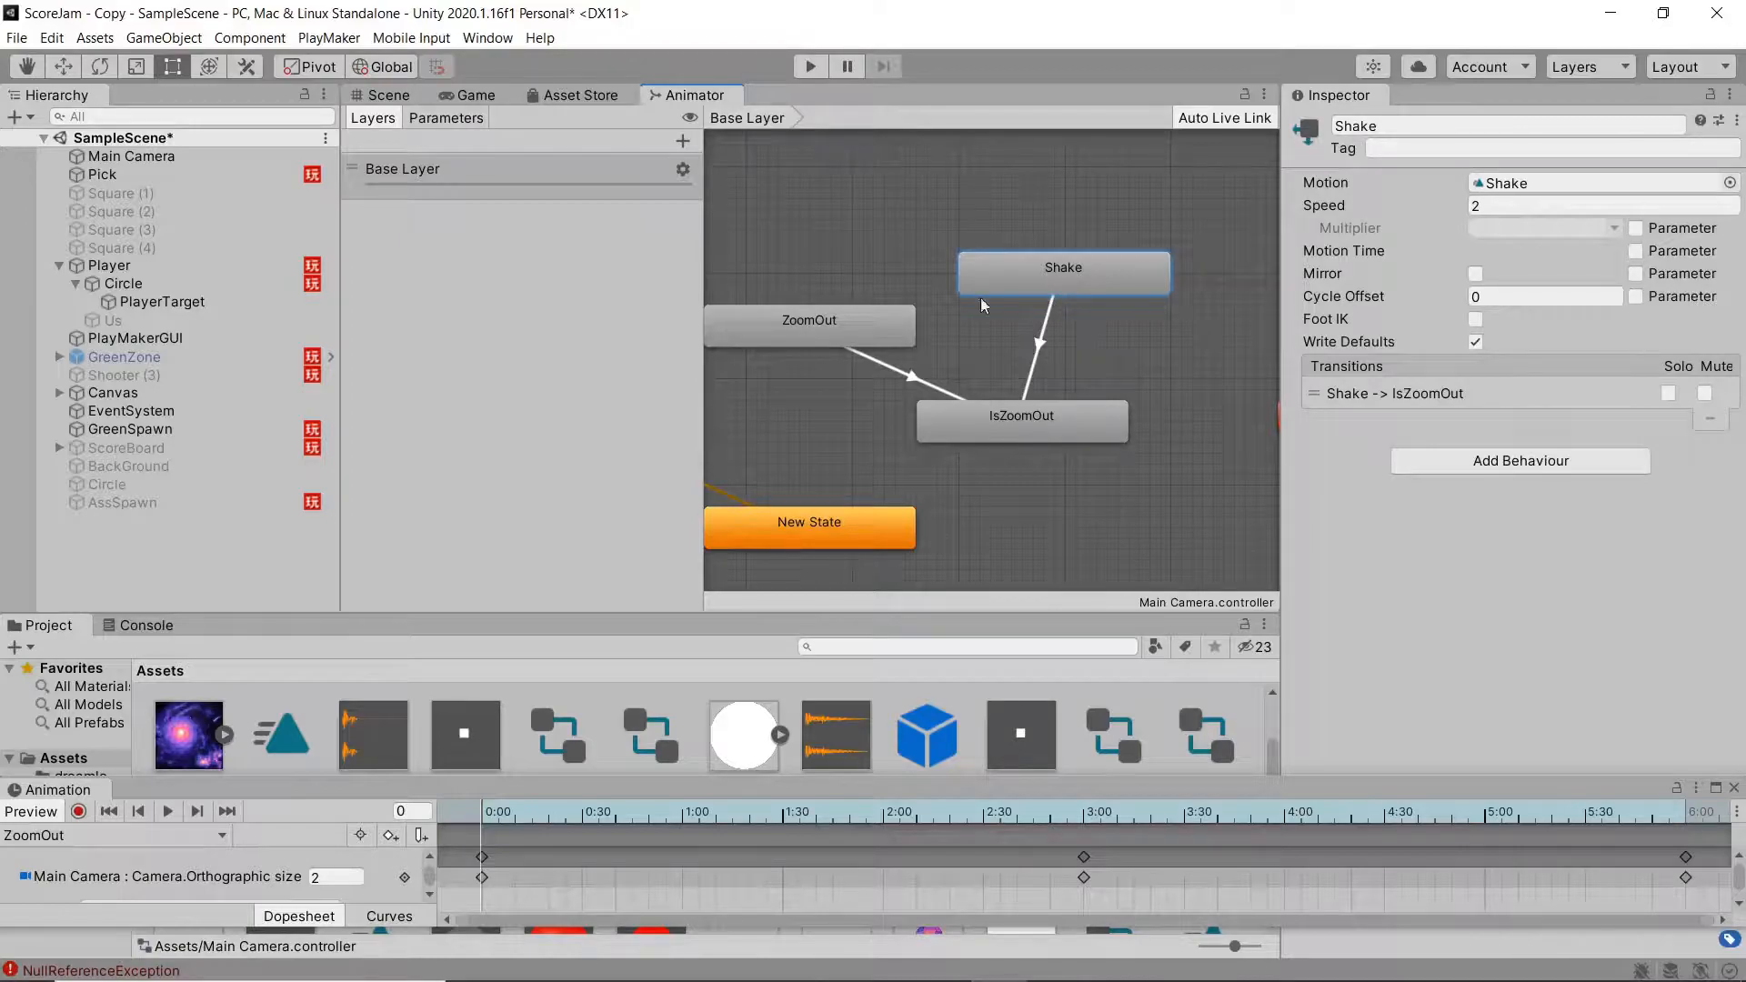
Step: Preview the Shake clip in the Scene view by scrubbing the timeline to frame 8 and back to 0, and close the Animation window
click(173, 837)
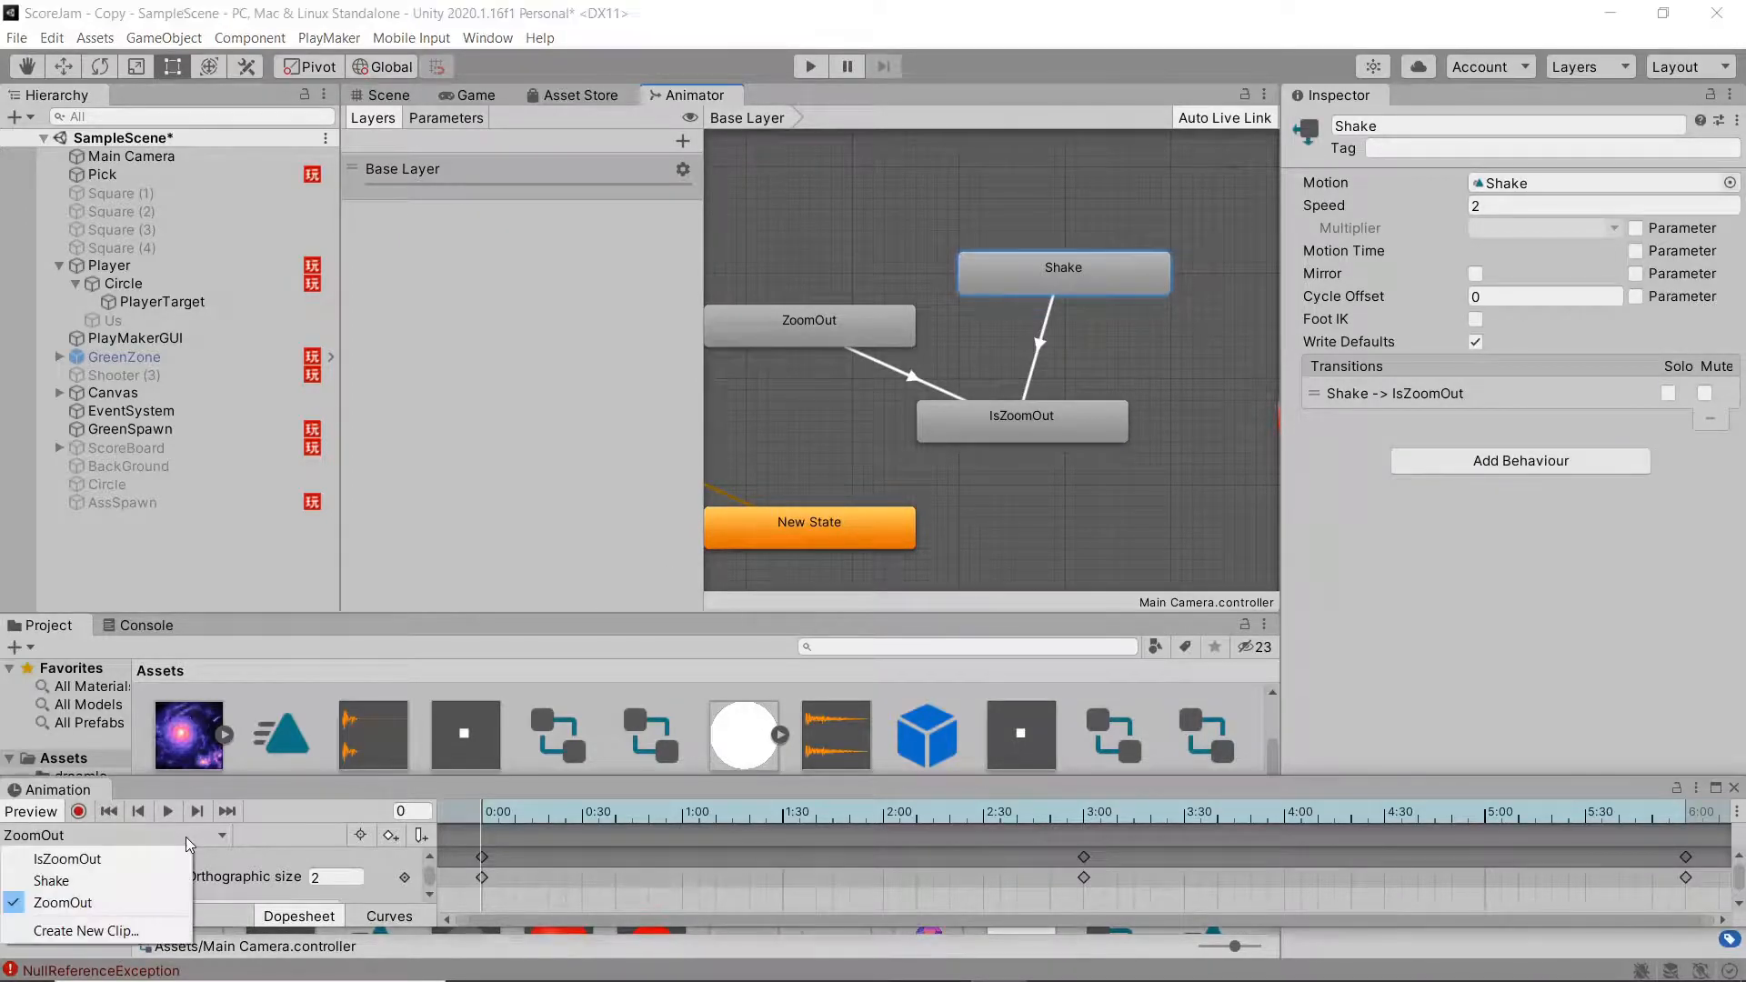
click(134, 878)
click(380, 94)
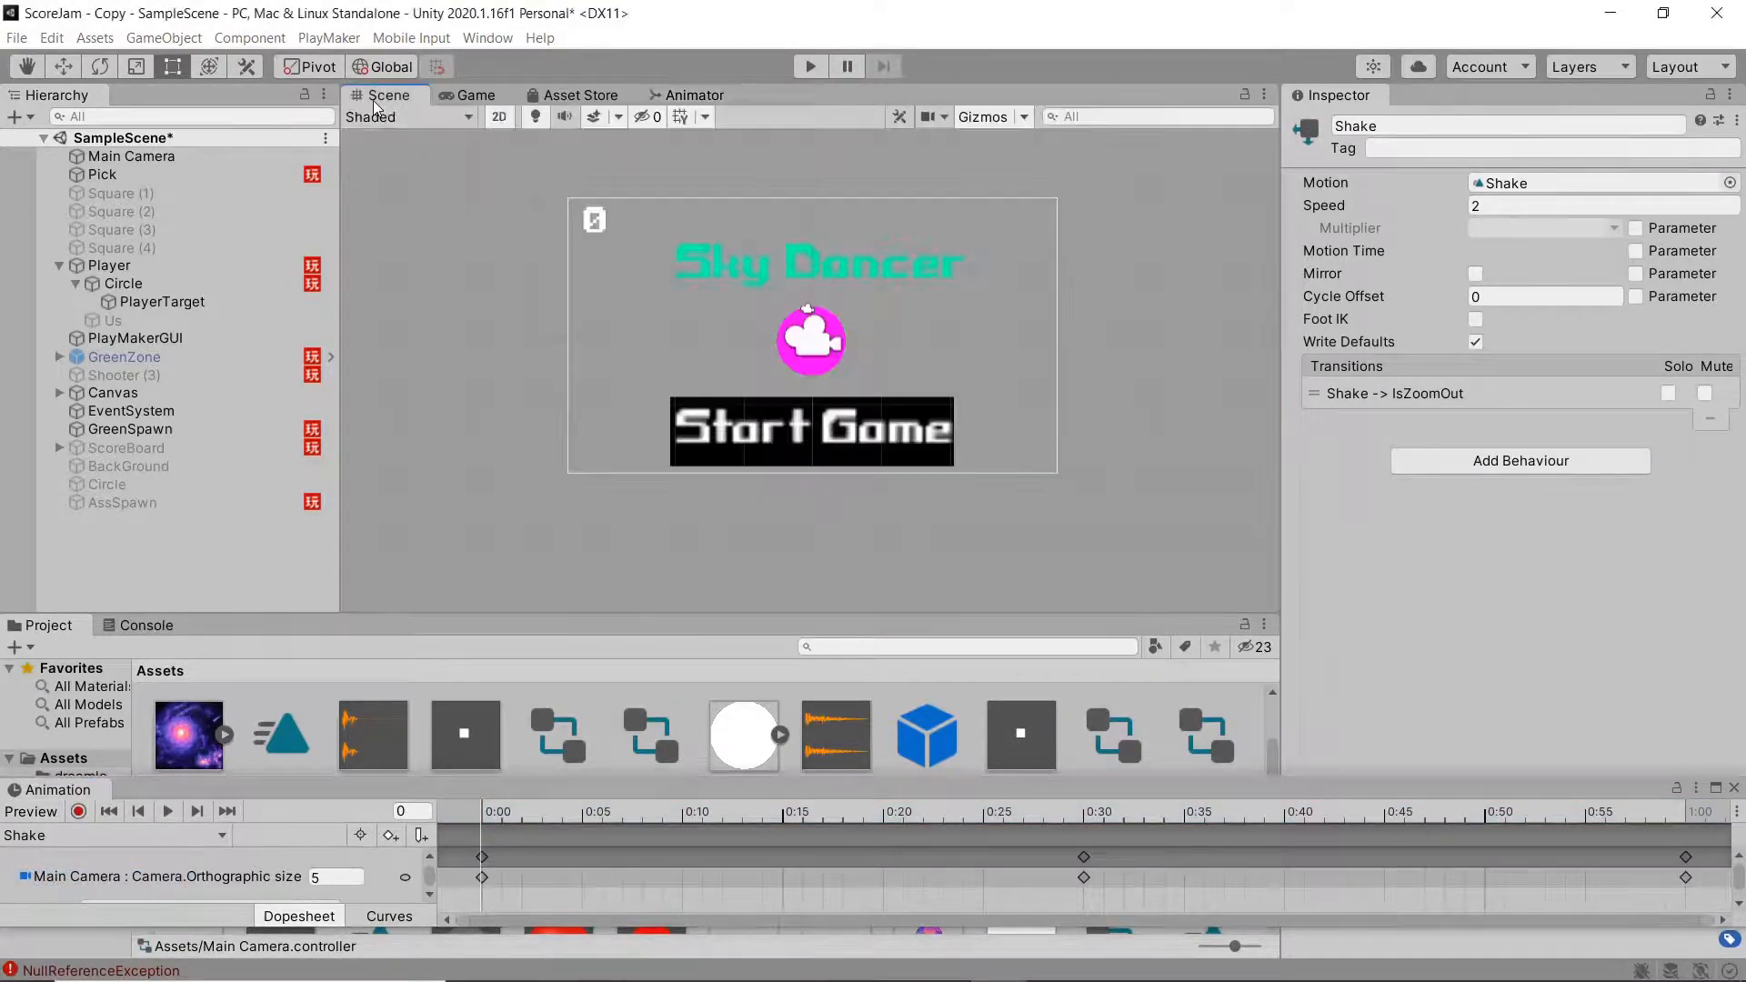
drag(511, 811, 642, 871)
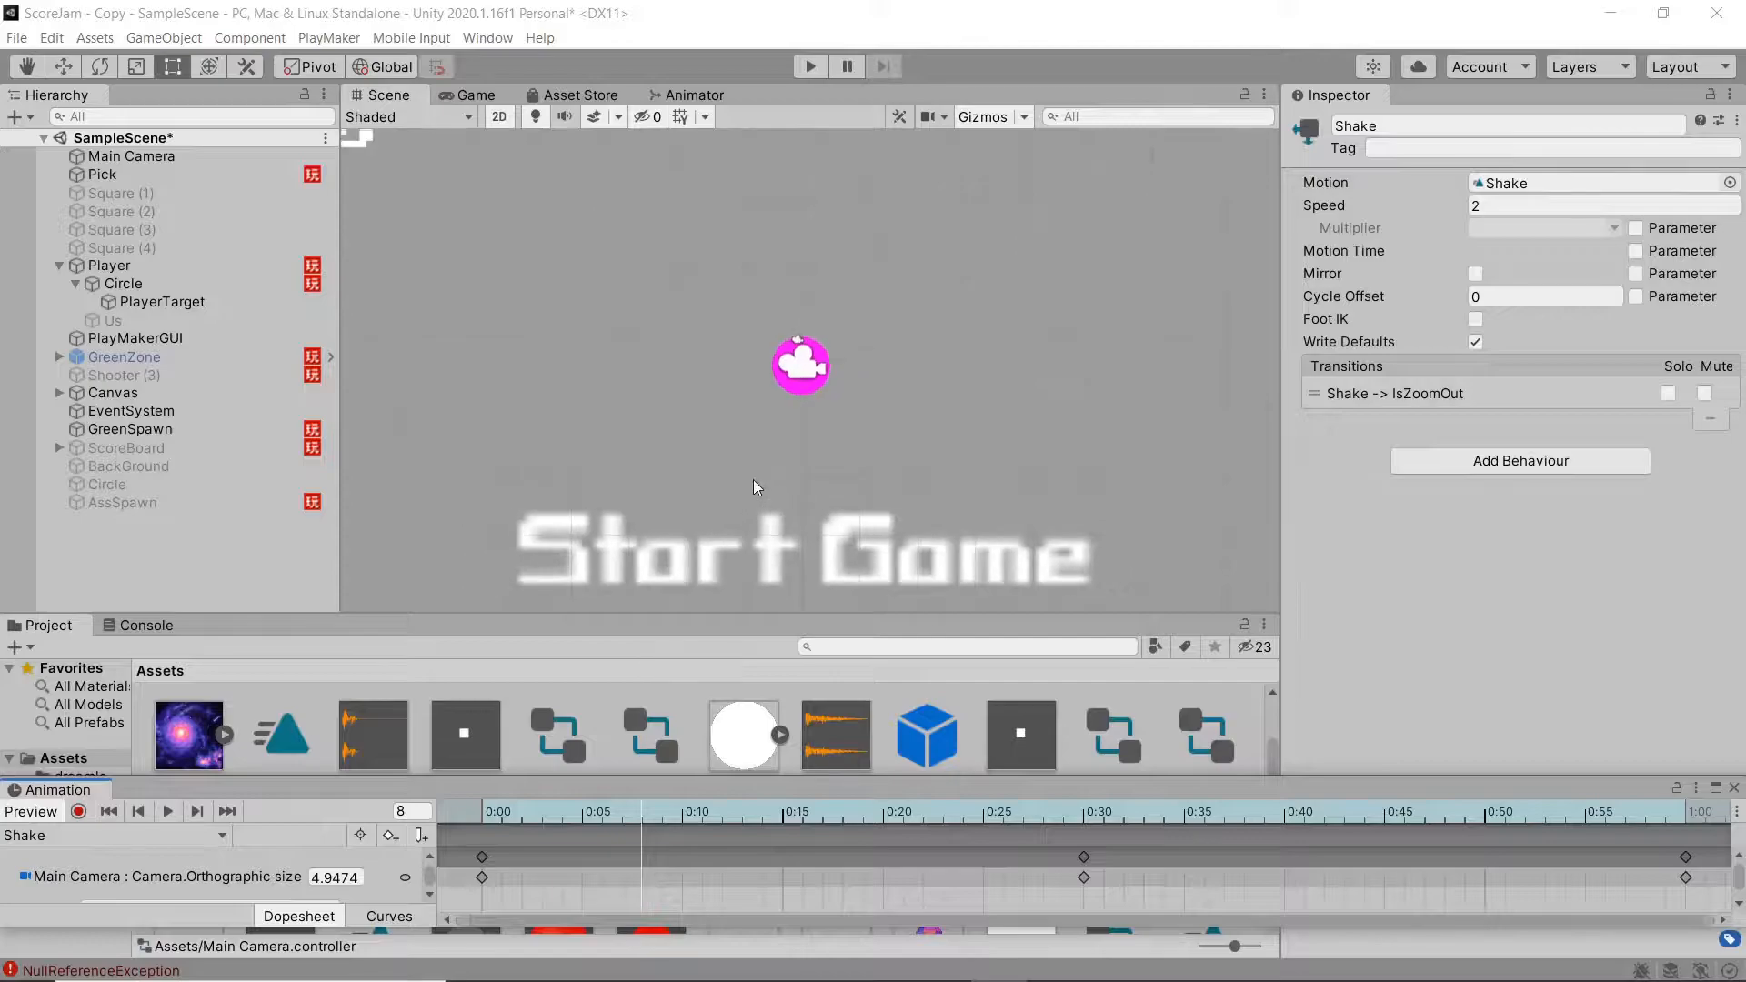
scroll(752, 479, down, 3)
scroll(750, 486, down, 2)
middle_drag(748, 489, 748, 462)
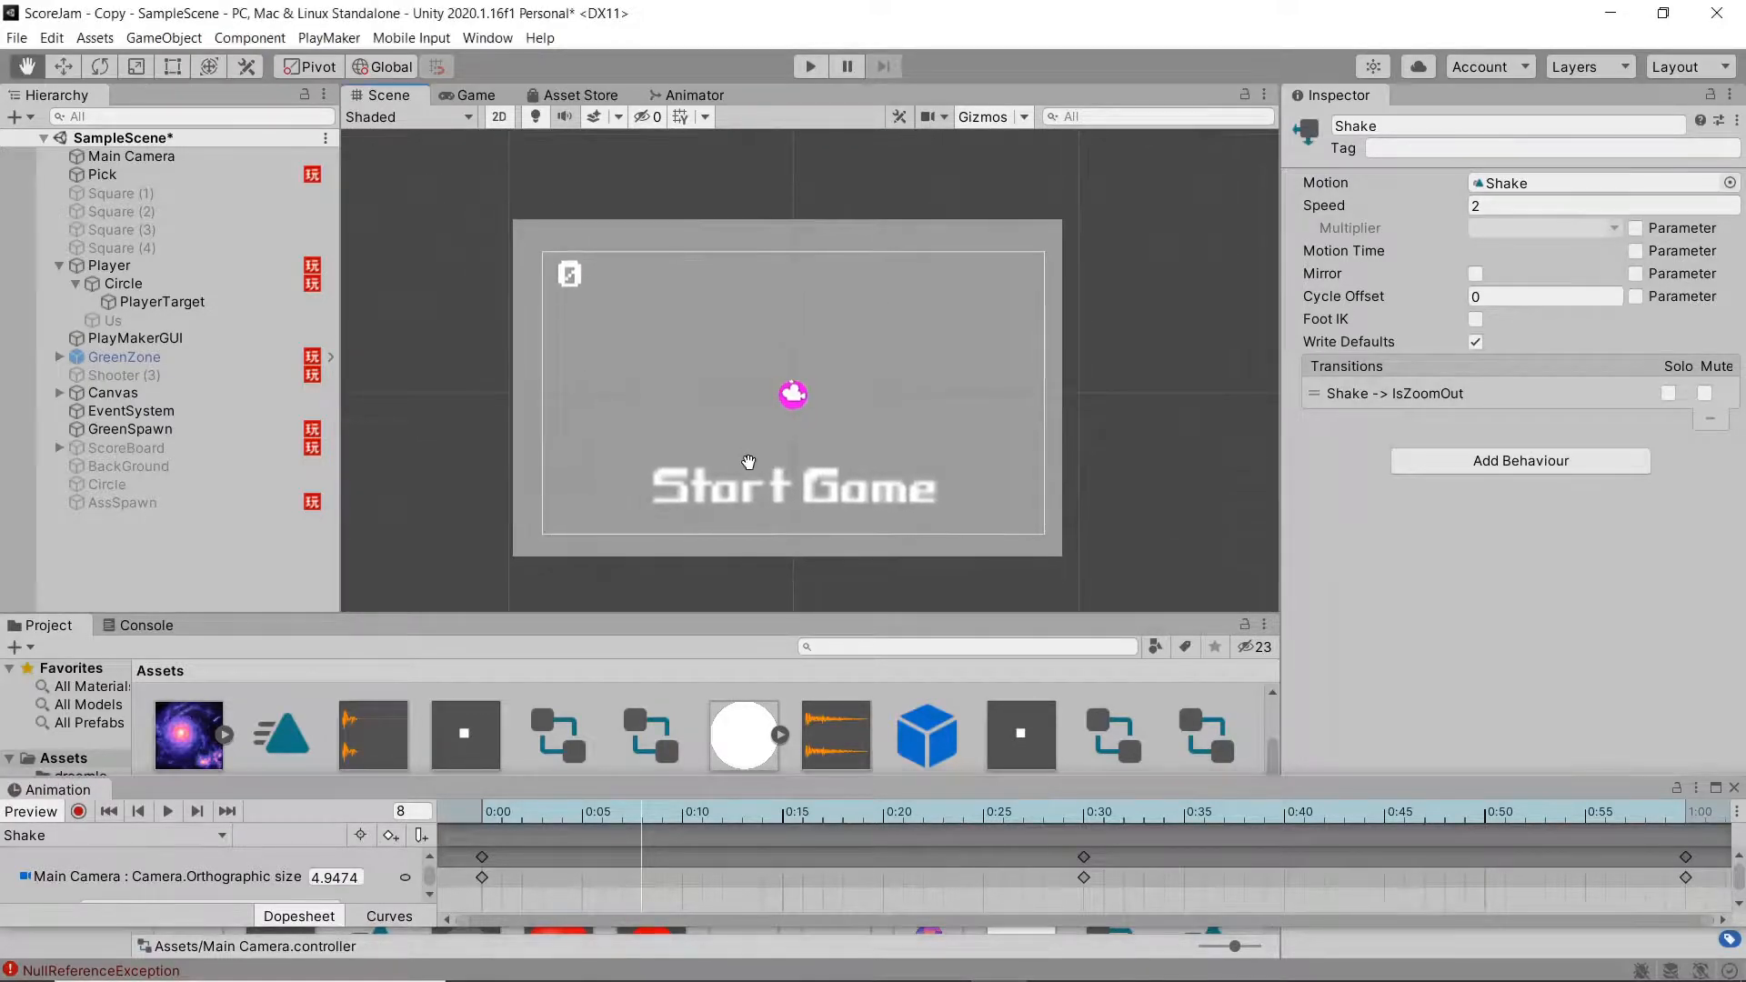
drag(631, 815, 484, 830)
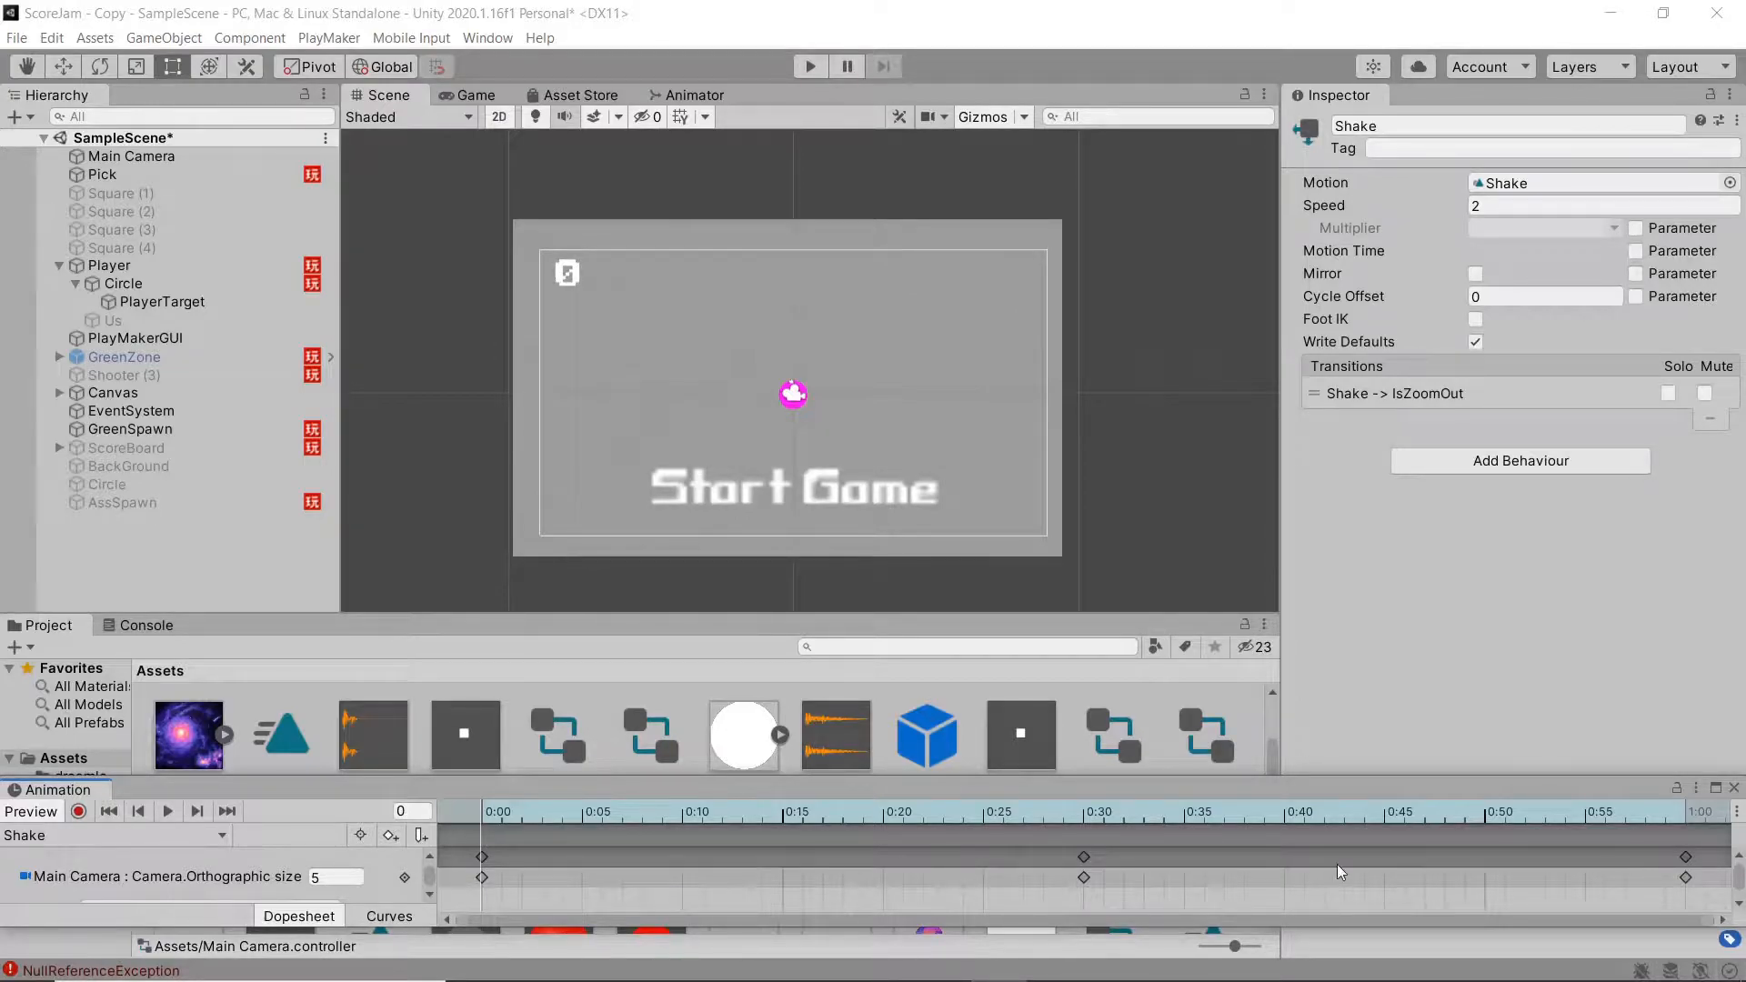
click(1732, 789)
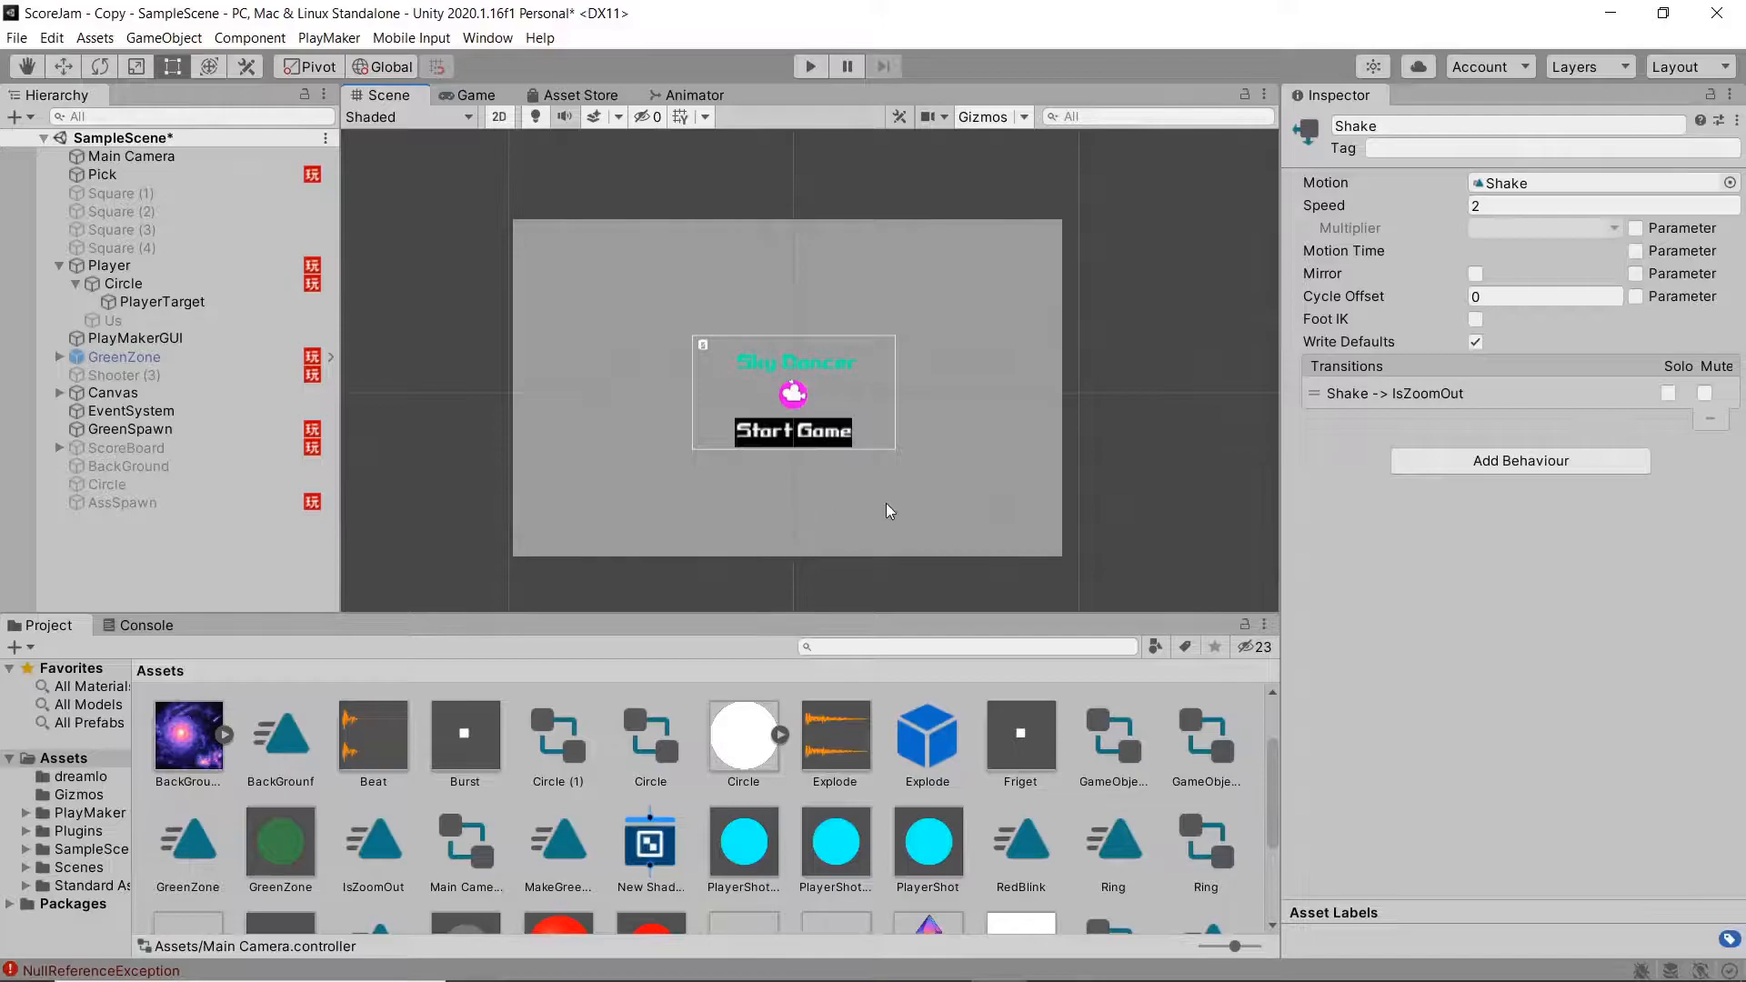
Step: Select the Main Camera and look through its components down to the Animator
scroll(888, 501, up, 1)
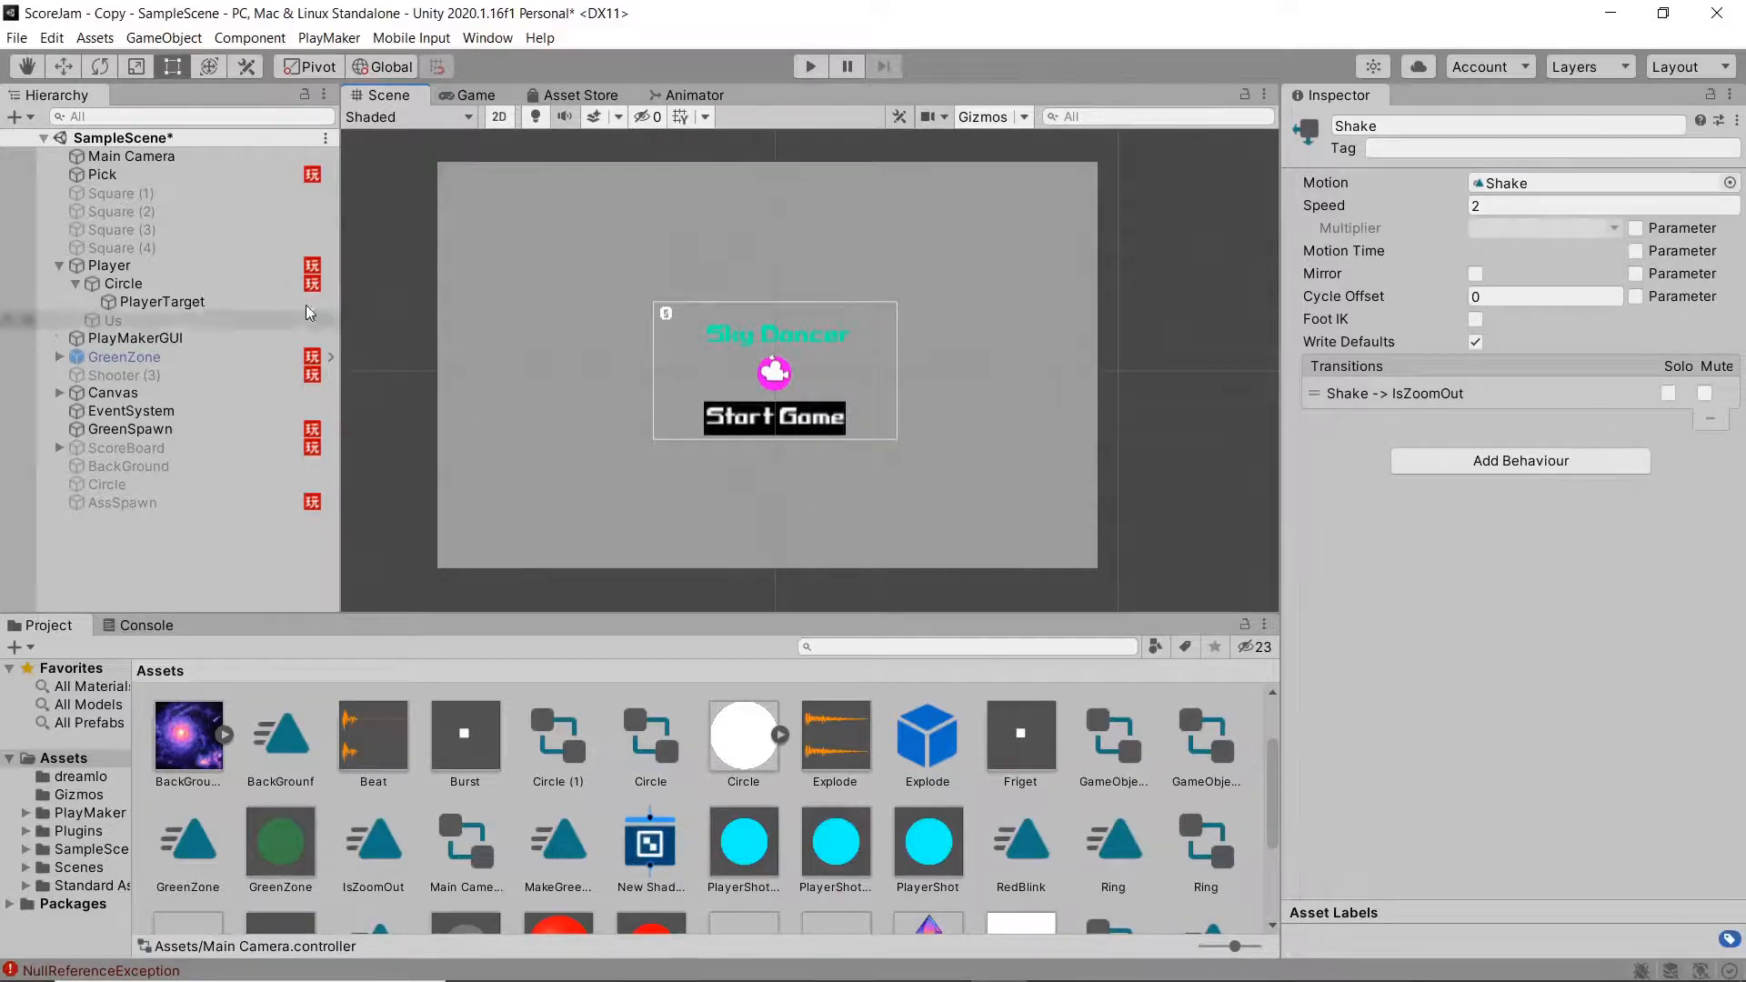
click(175, 155)
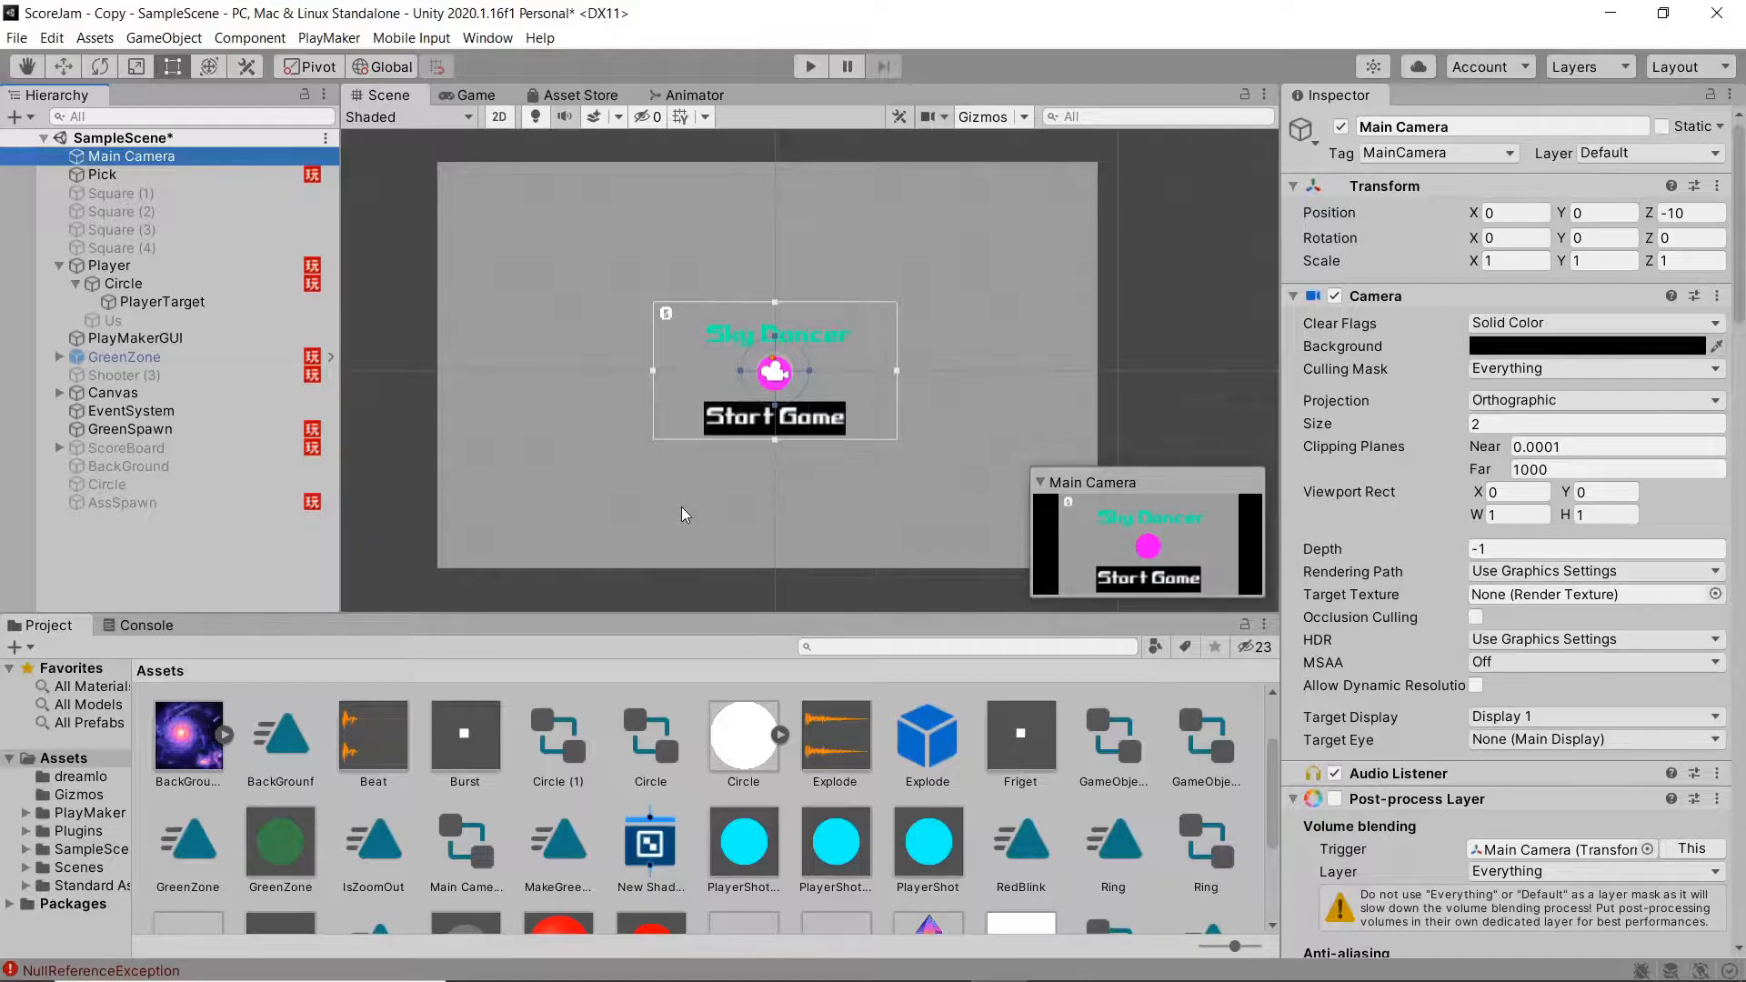
scroll(1570, 611, down, 10)
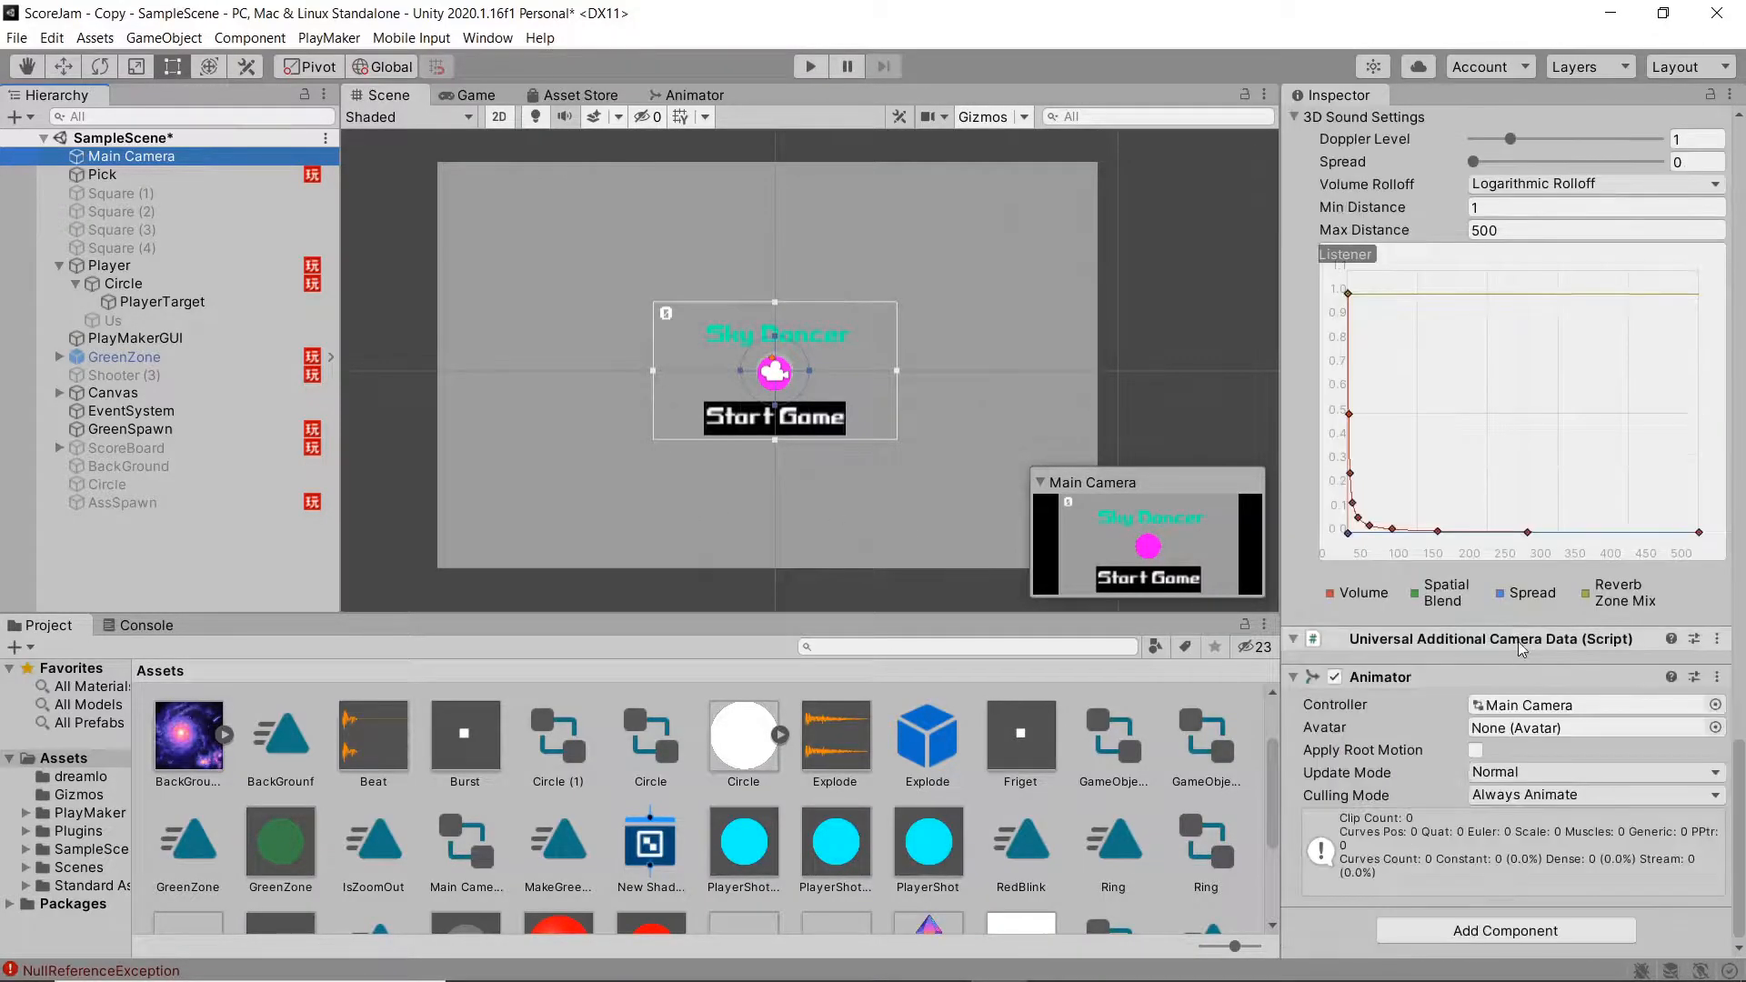
scroll(1518, 641, up, 4)
scroll(1518, 641, up, 15)
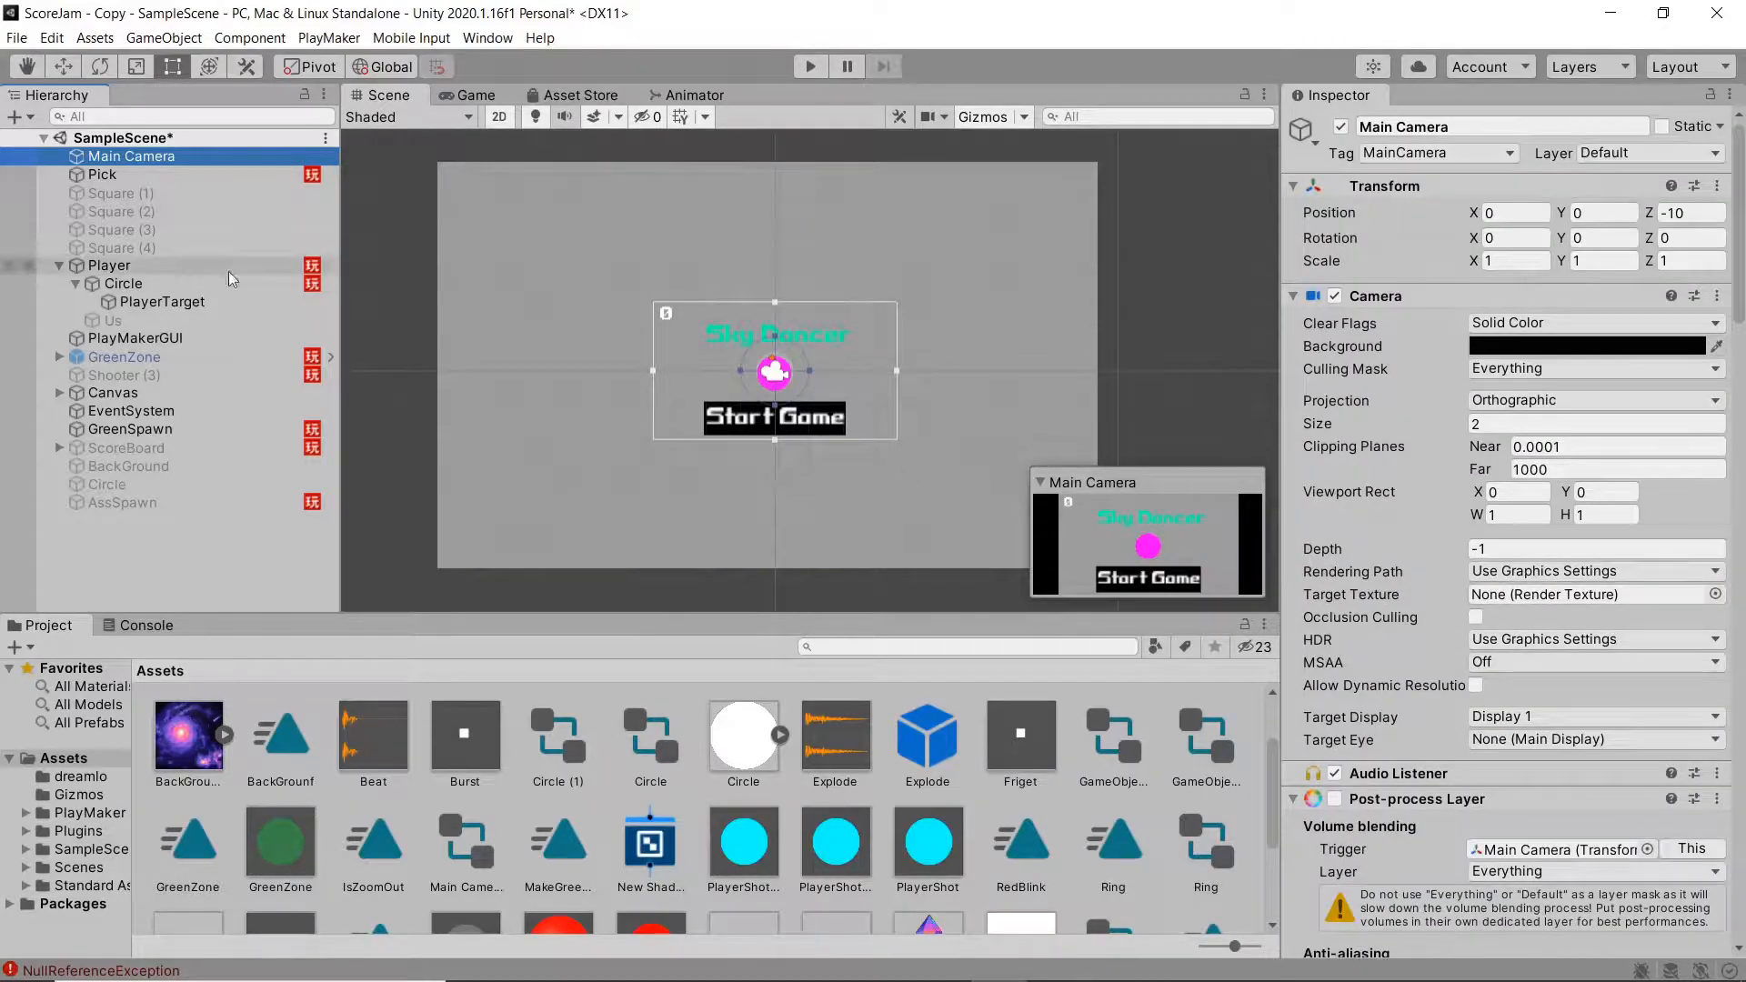
Step: Select the Pick object with the Move tool active and examine its Sprite Renderer, Box Collider 2D and PlayMakerFSM components
click(128, 178)
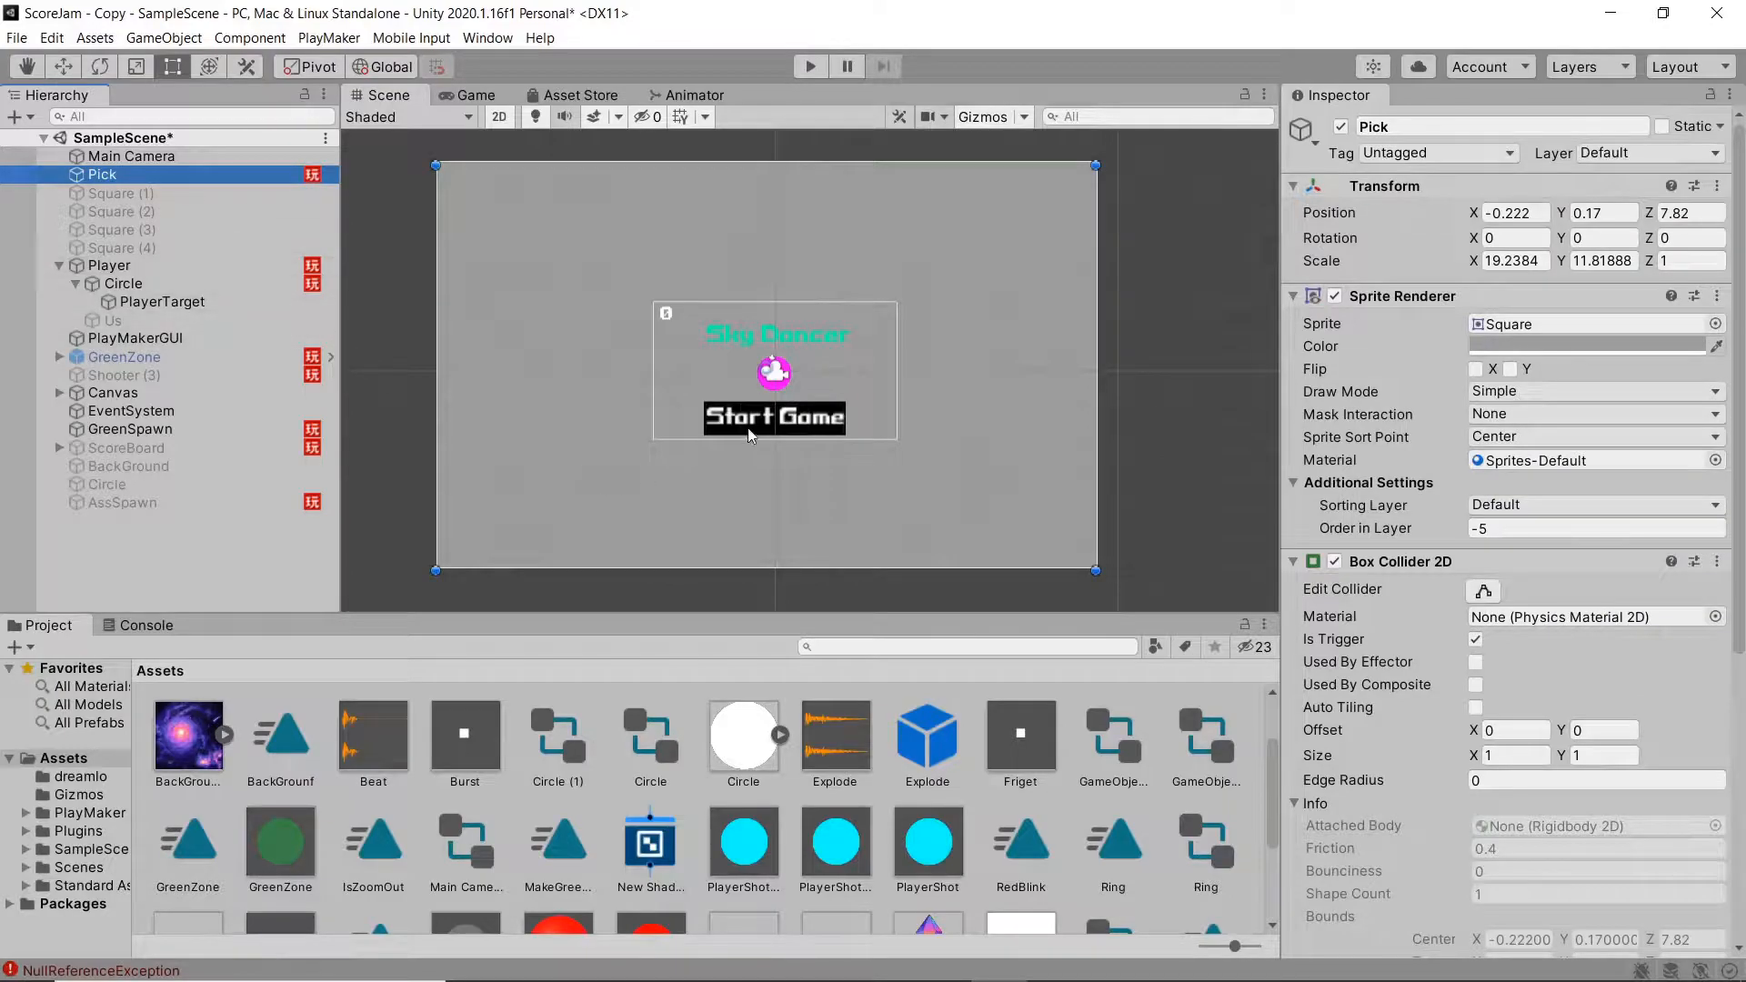
key(w)
drag(779, 358, 870, 361)
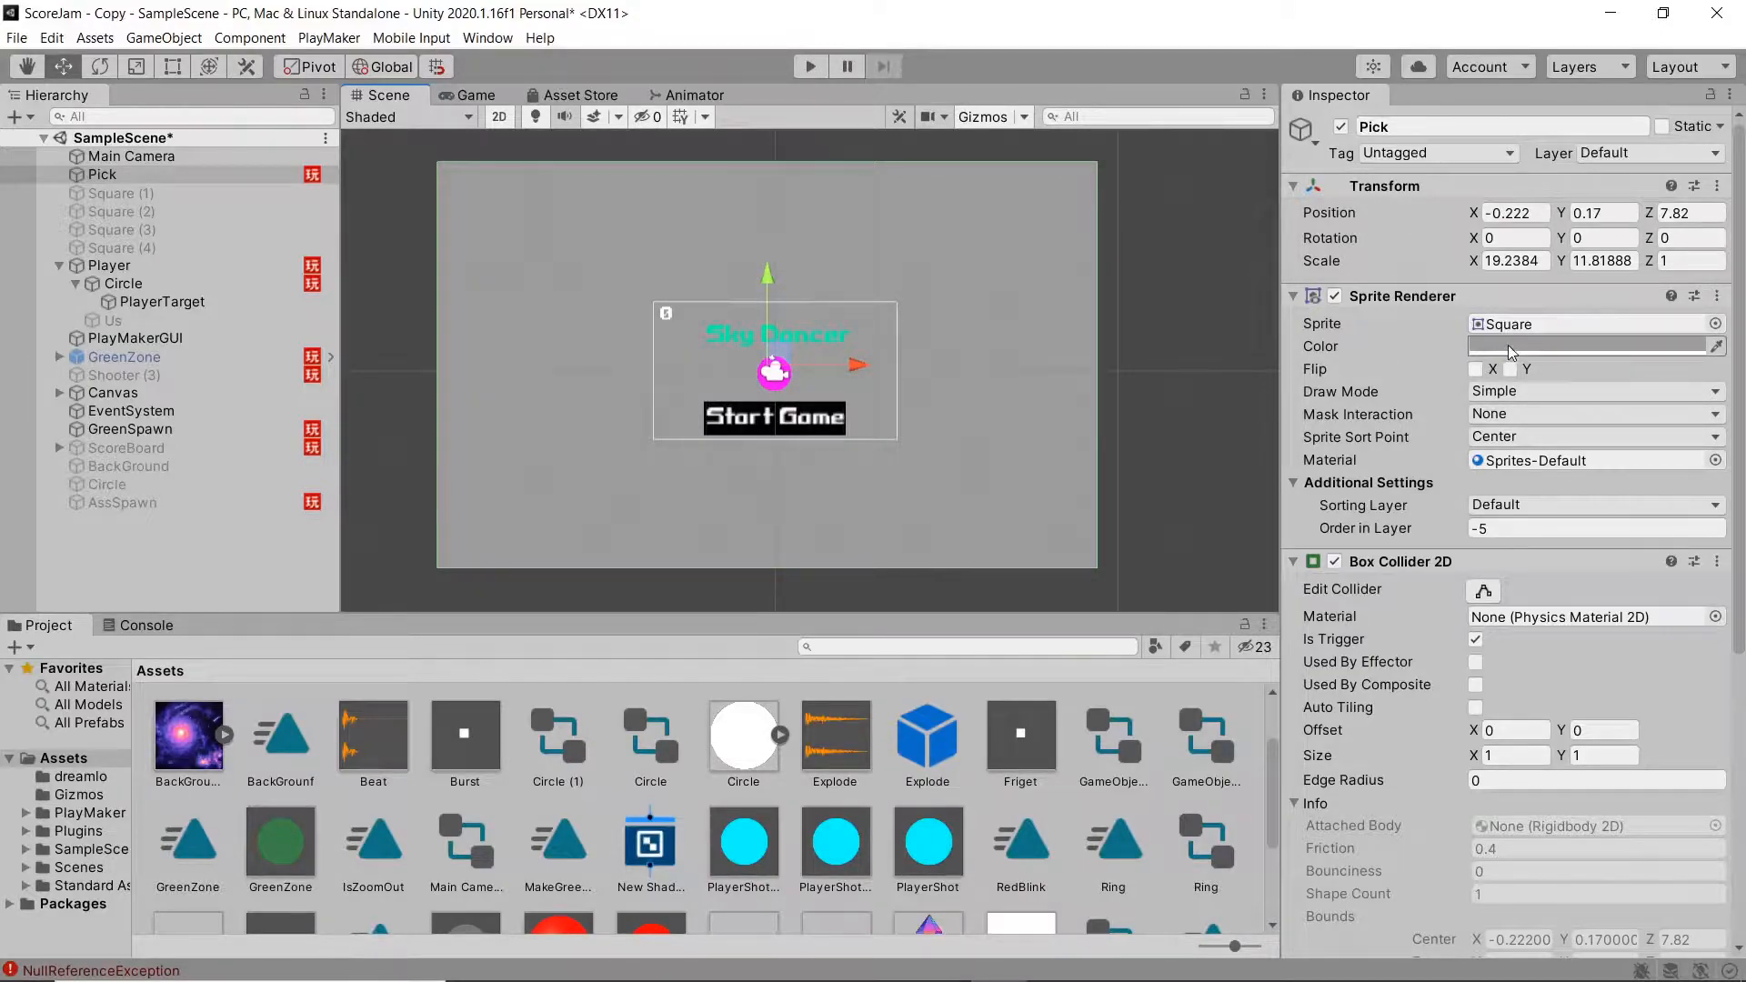
scroll(1433, 527, down, 5)
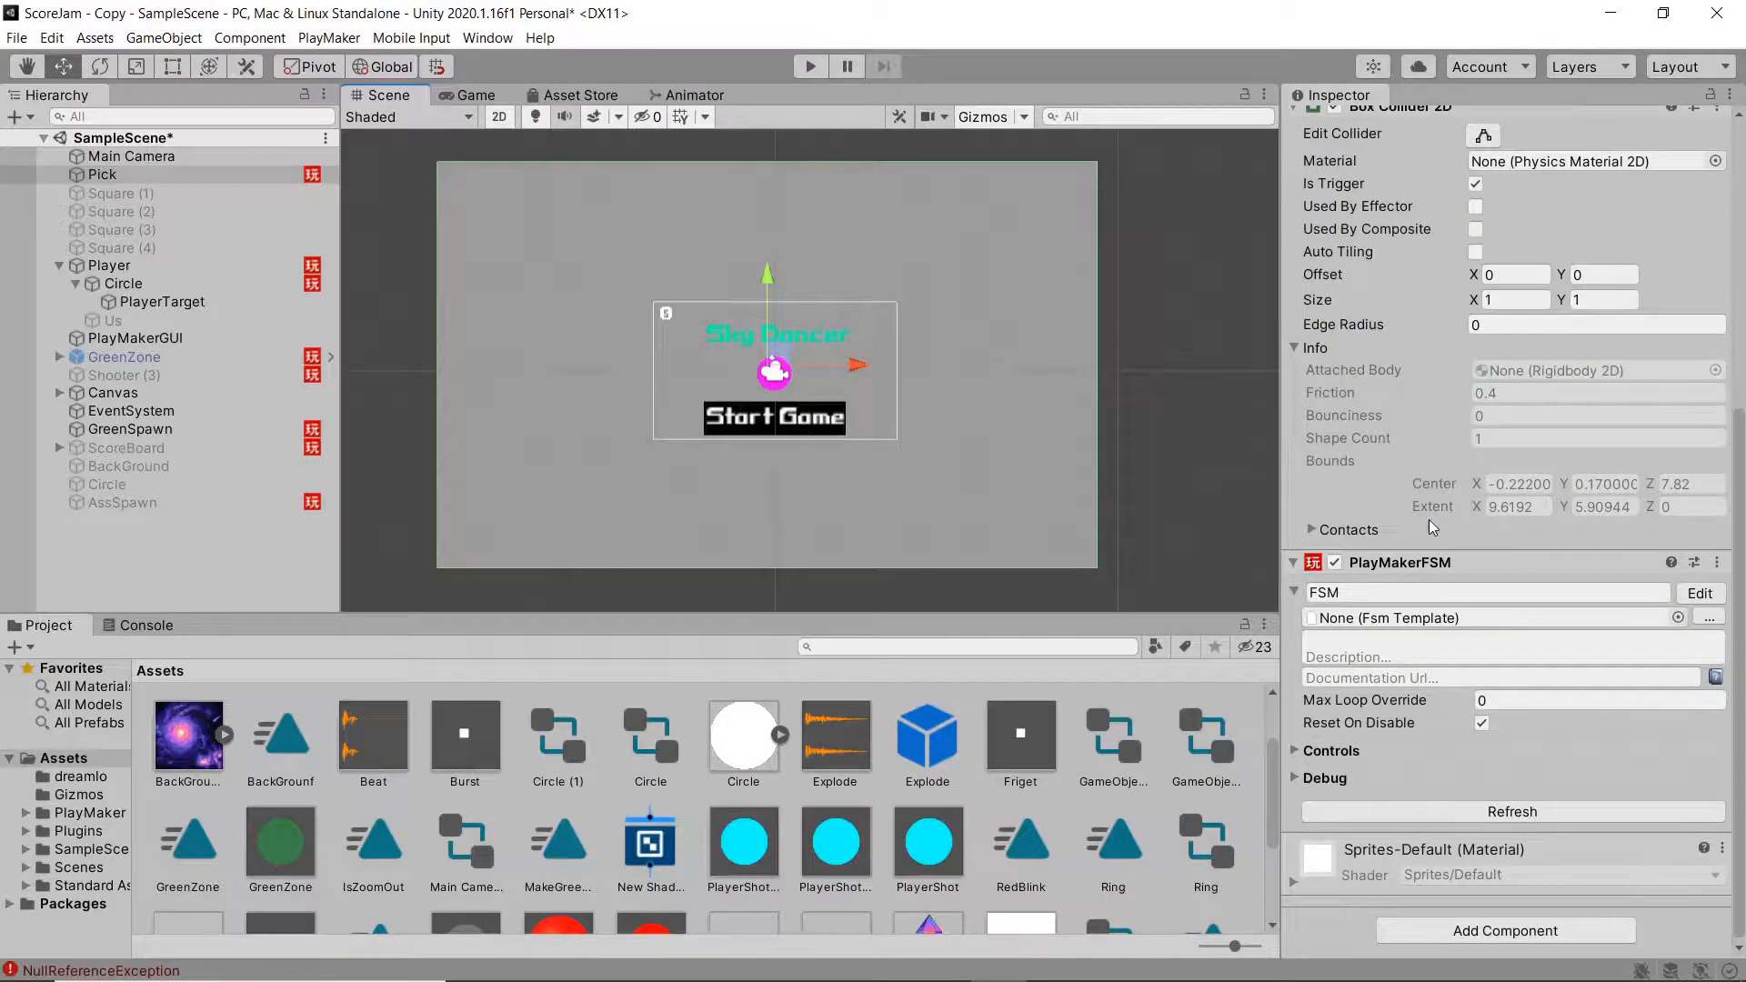
Step: Open the Pick object's FSM for editing and review the Create Object actions in States 2 through 6
click(1696, 592)
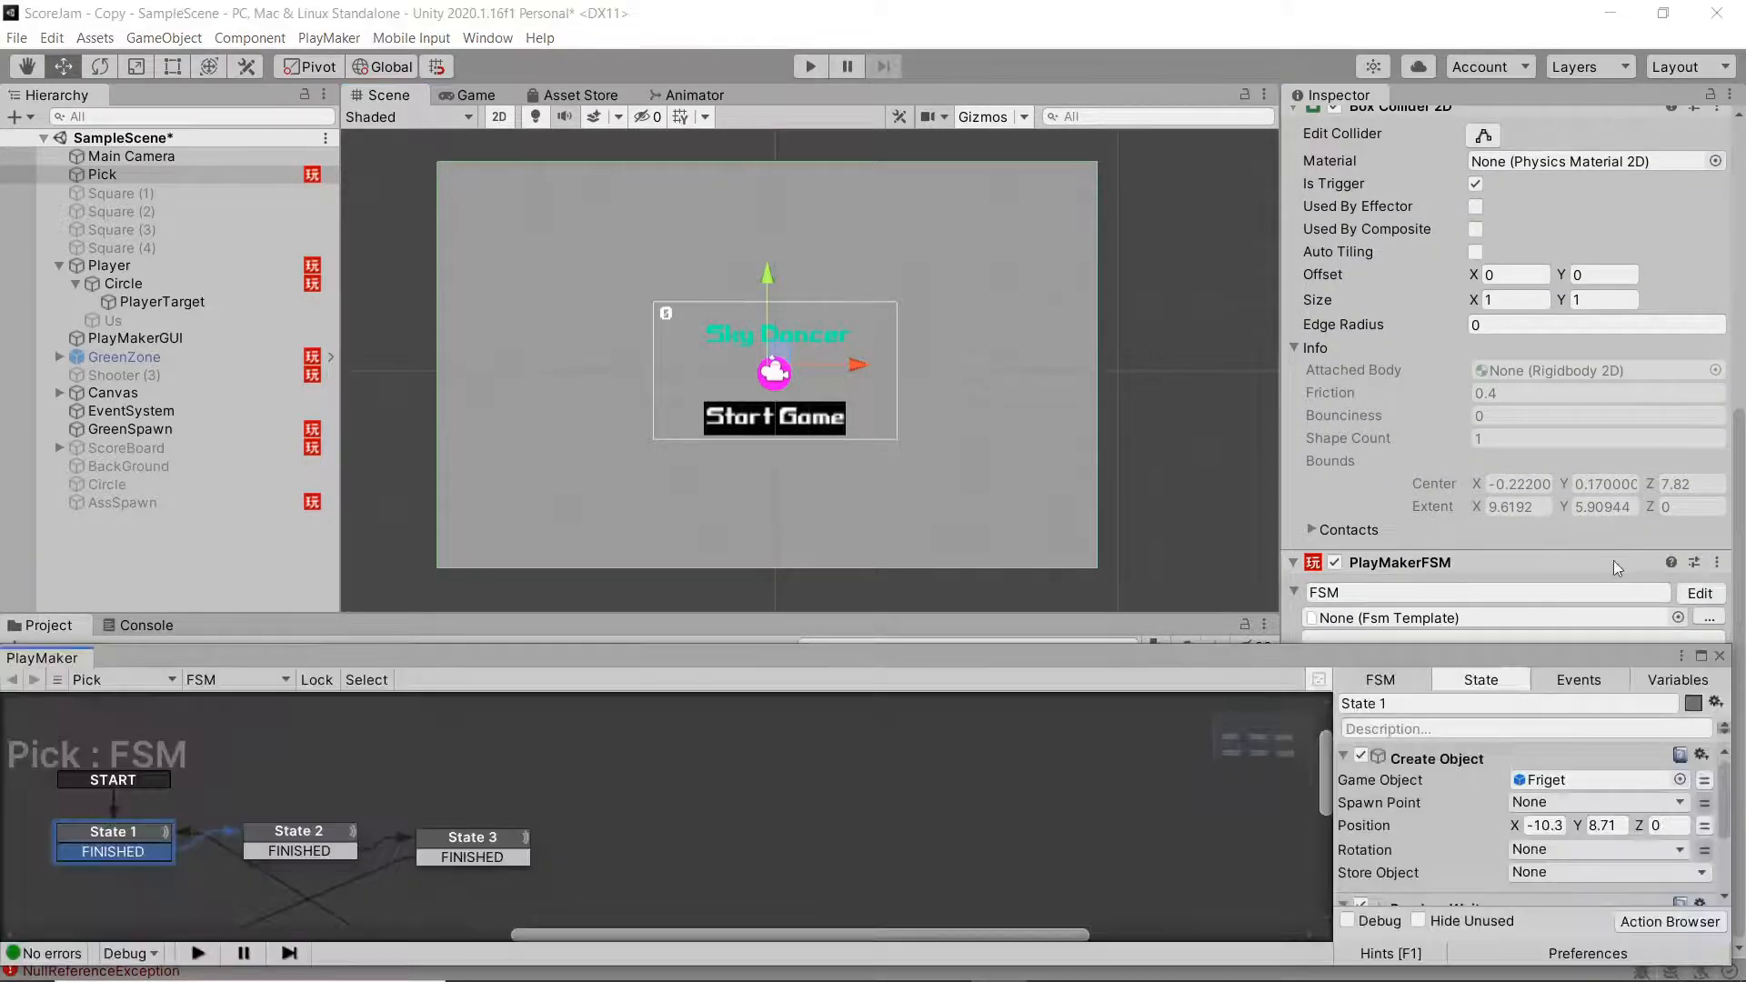
scroll(1486, 472, up, 5)
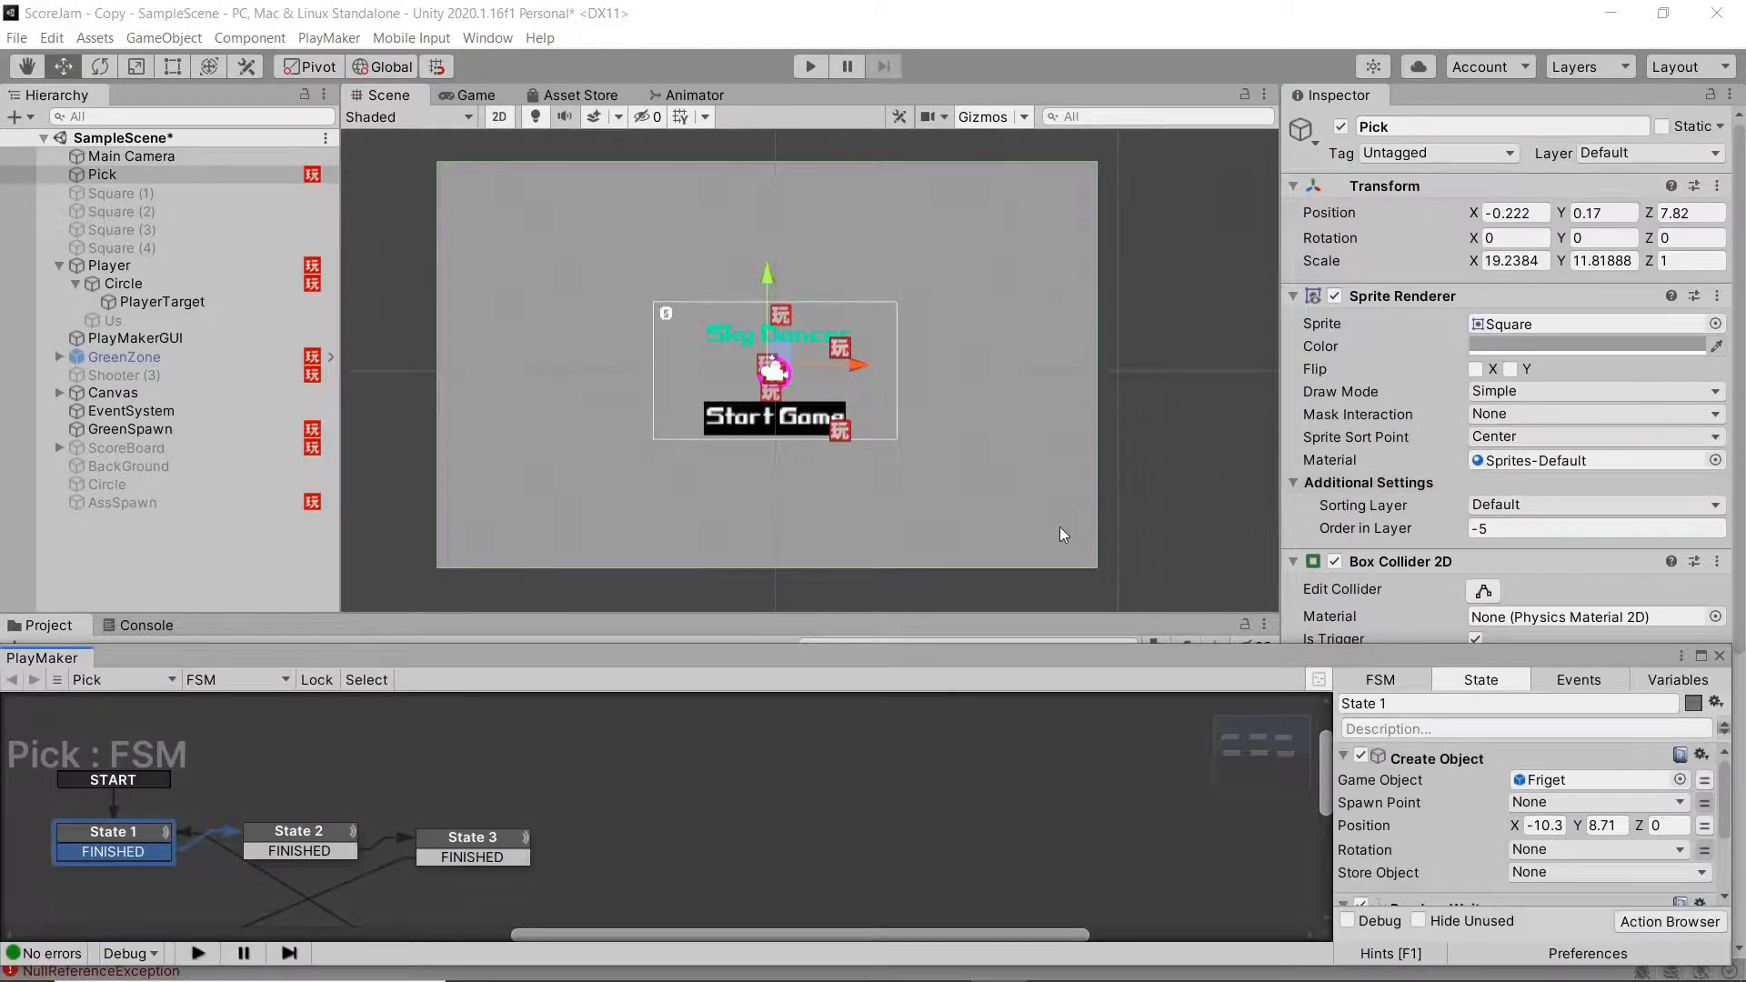
middle_drag(634, 771, 823, 795)
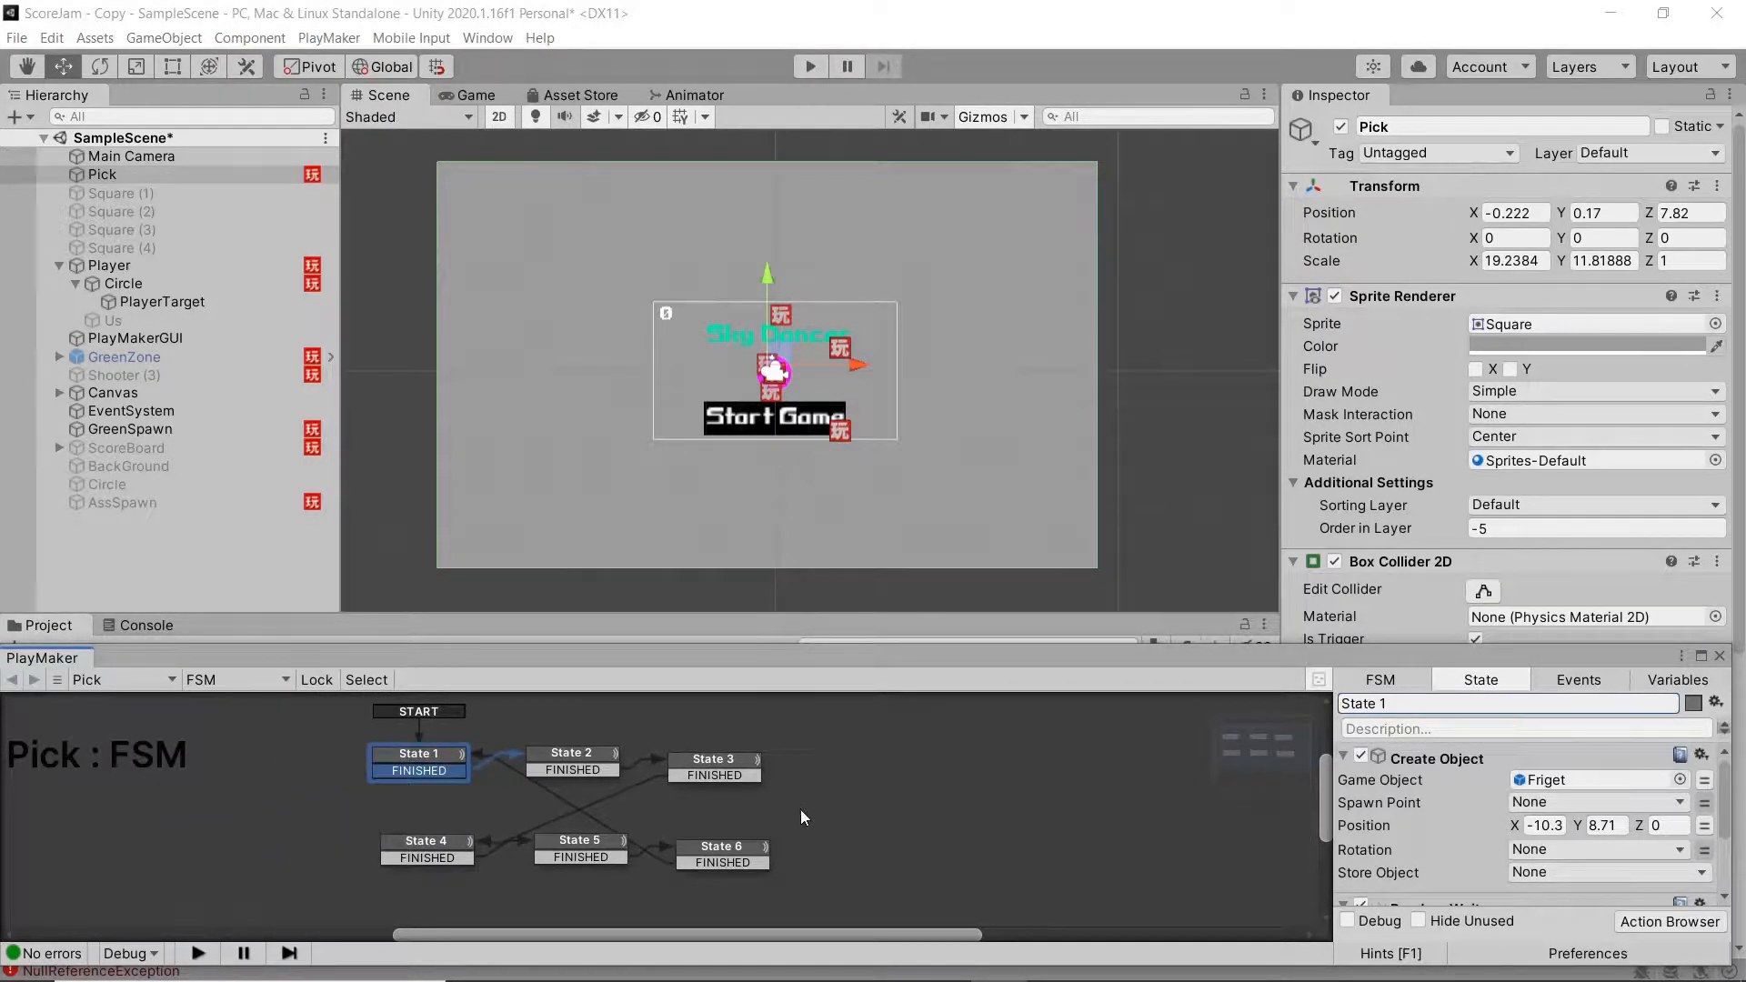
click(565, 759)
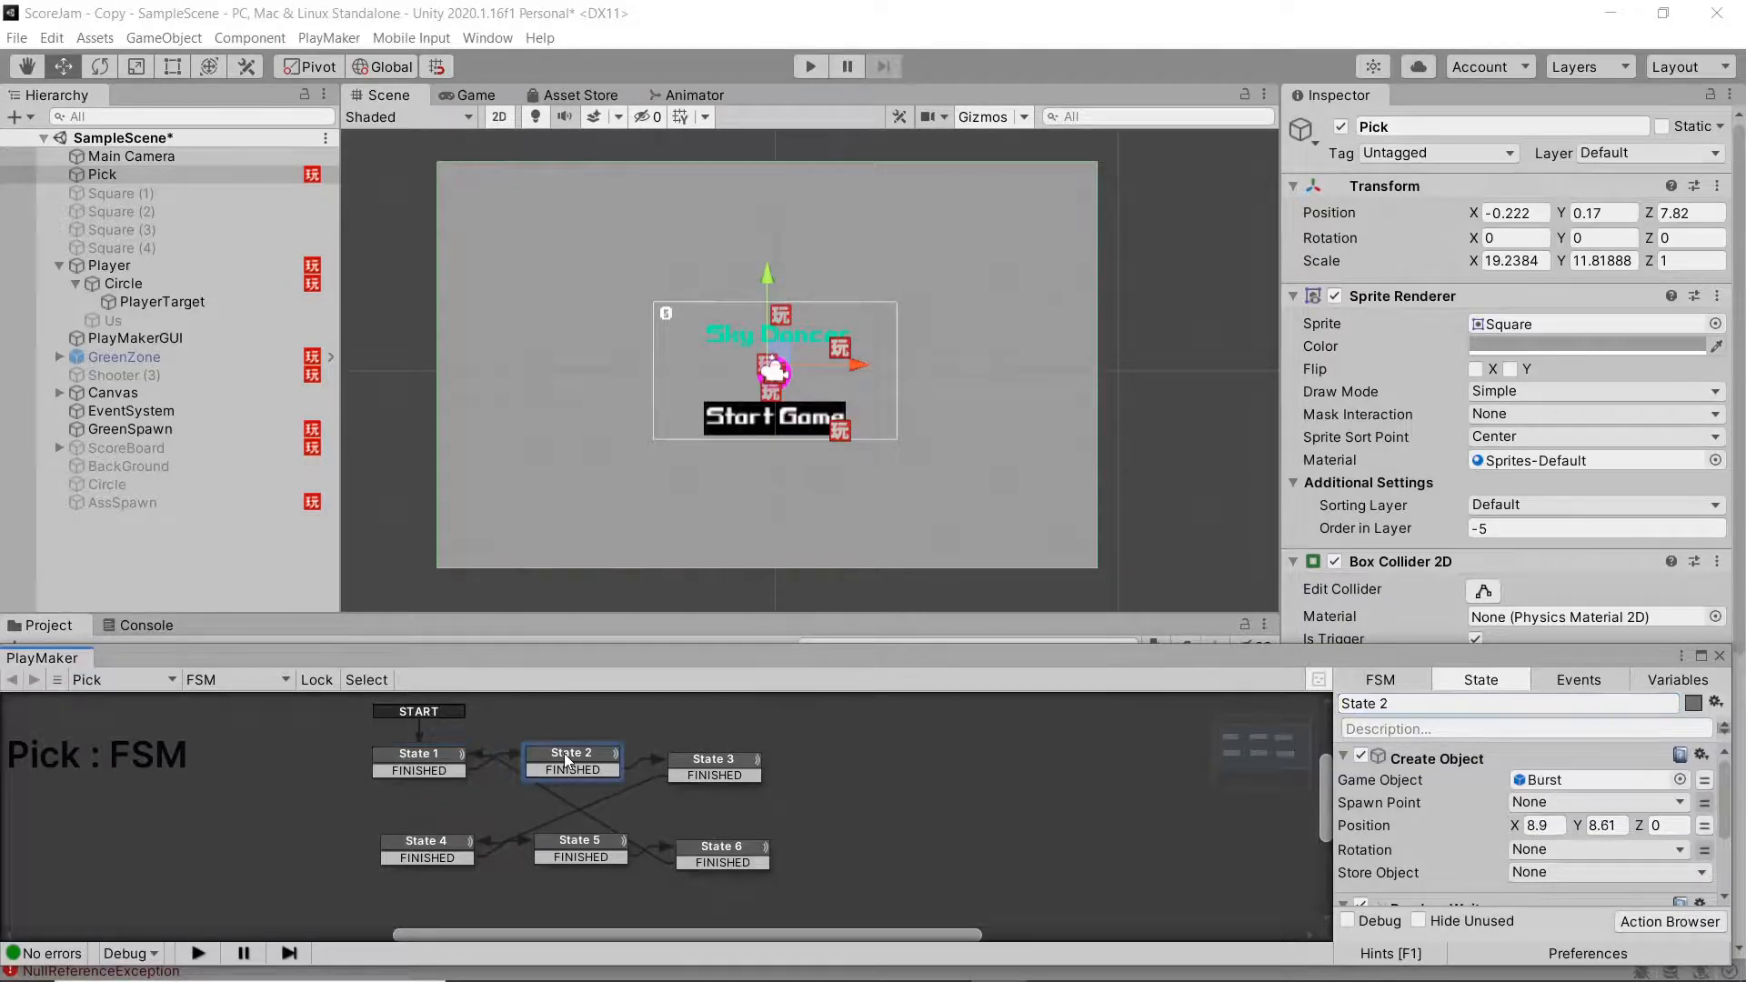
click(712, 768)
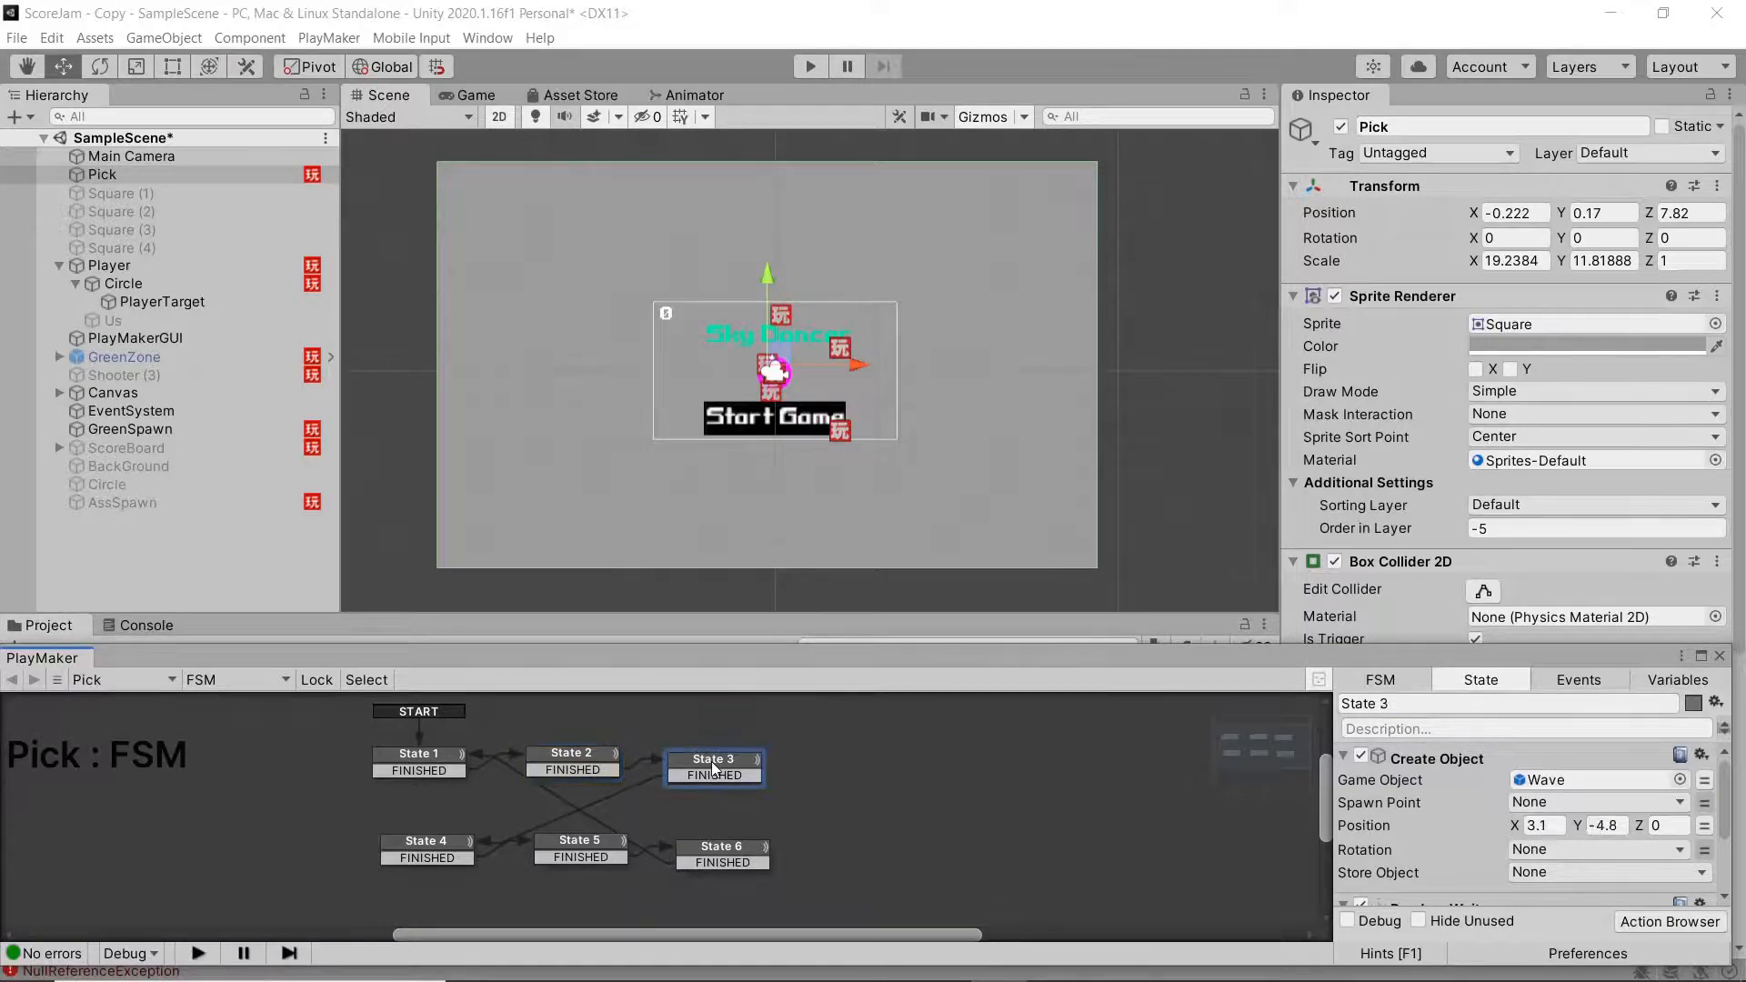
click(443, 857)
click(602, 857)
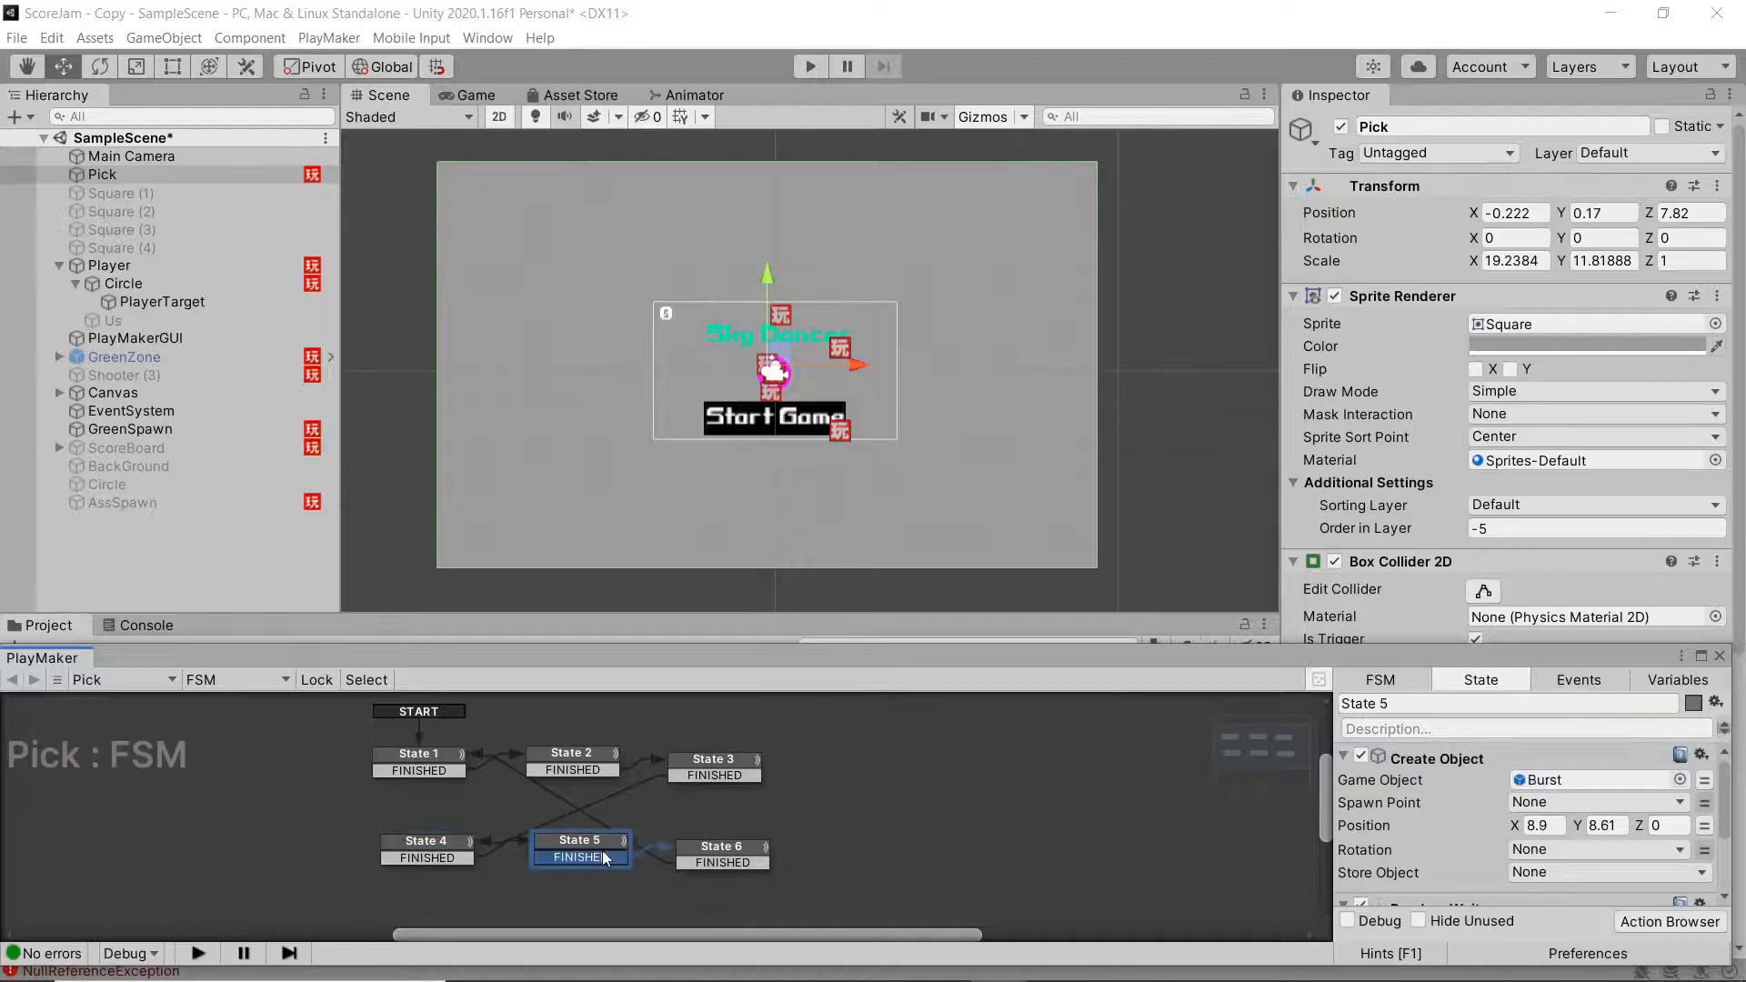
click(740, 854)
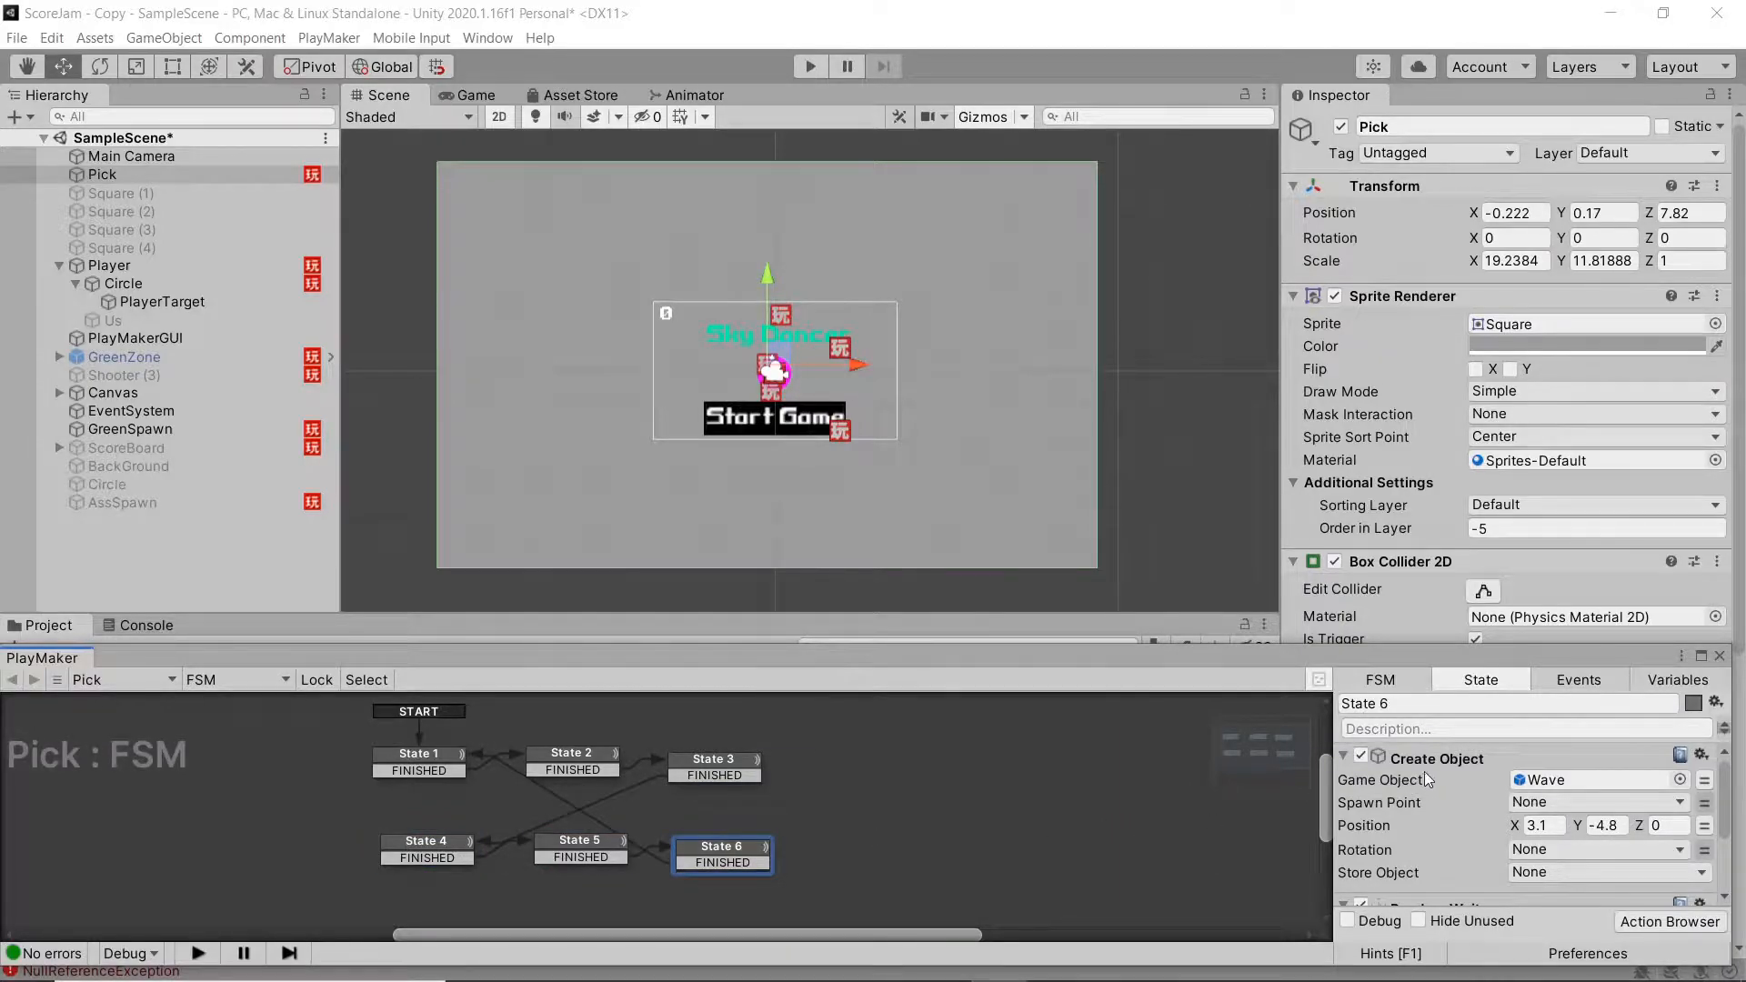
Step: Examine the Create Object and Random Wait actions of State 1 in Pick's FSM, and close the PlayMaker editor
scroll(1427, 769, down, 3)
click(428, 762)
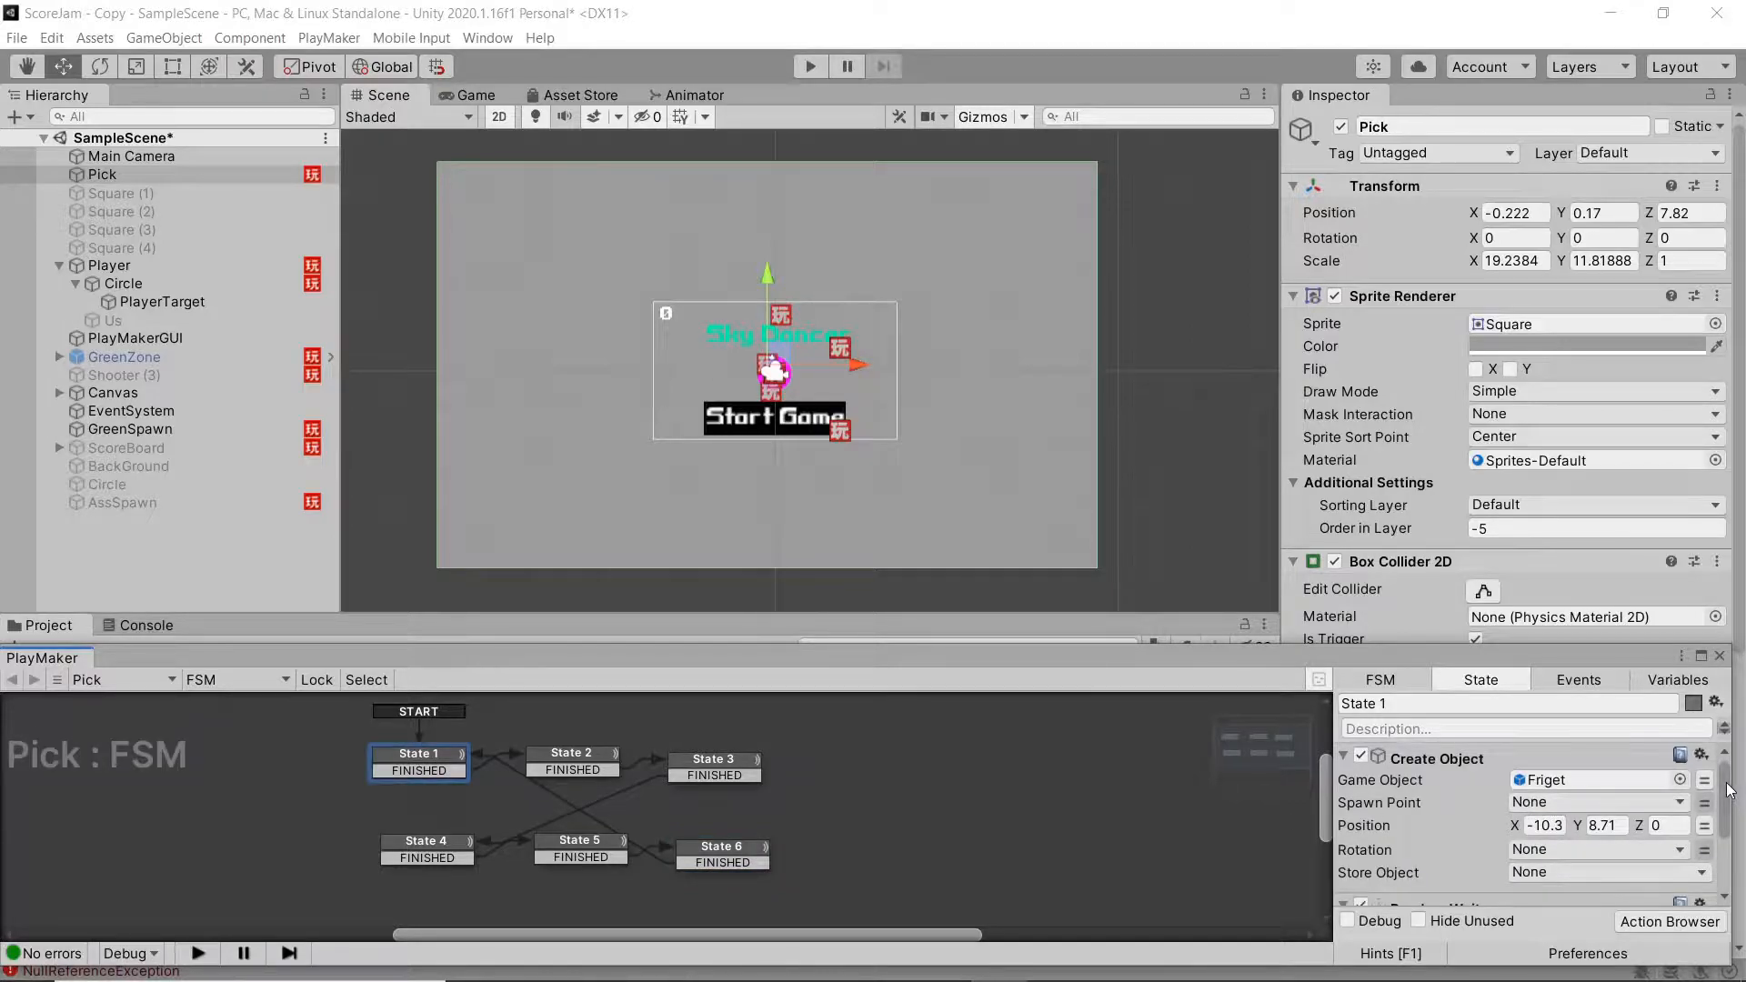
scroll(1728, 790, down, 2)
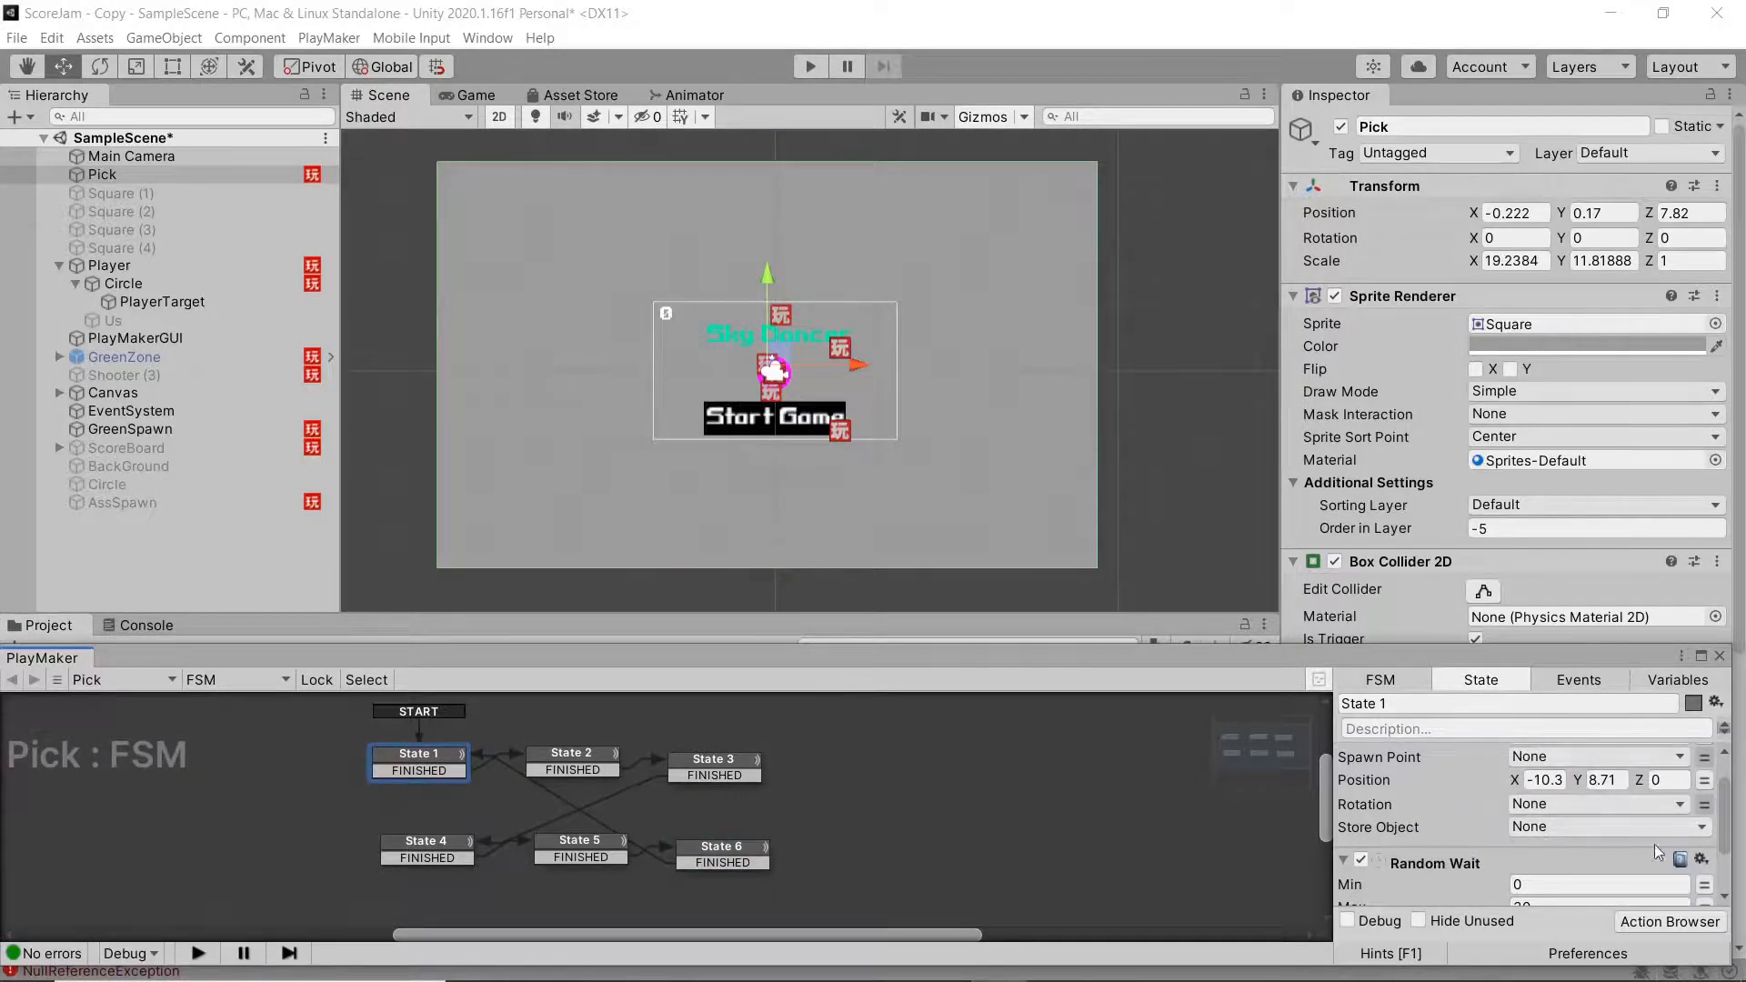
scroll(1631, 843, down, 4)
click(262, 684)
click(259, 702)
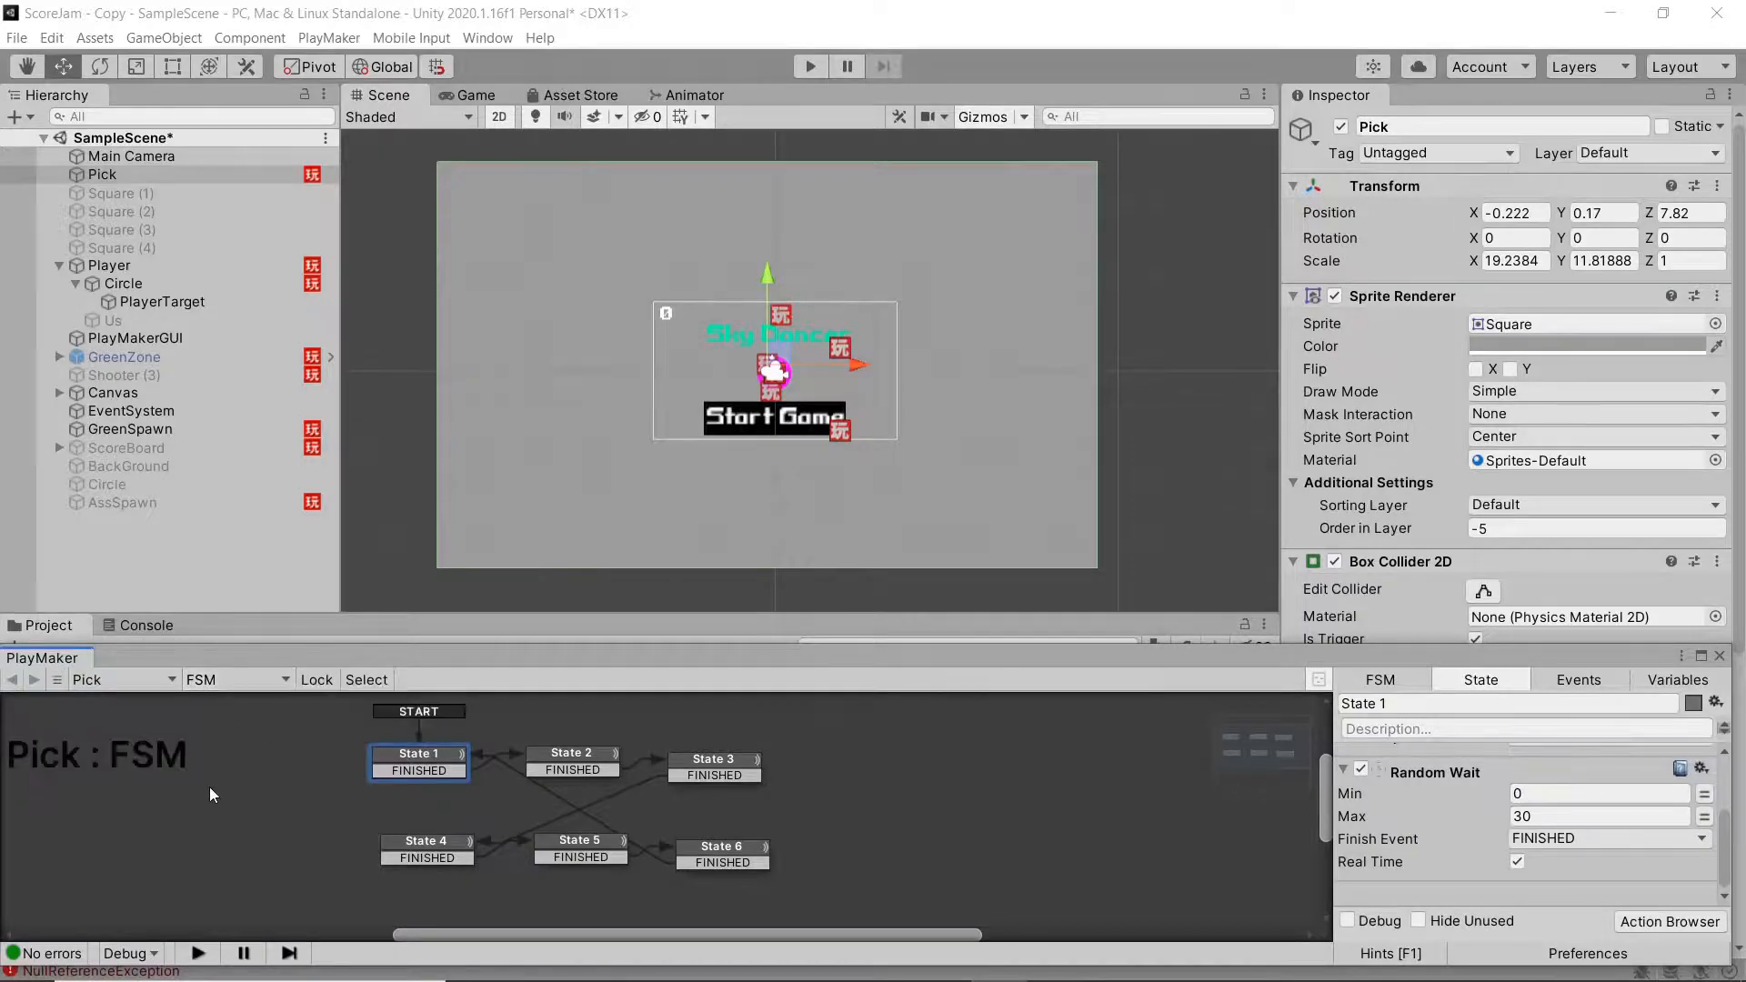
click(1718, 656)
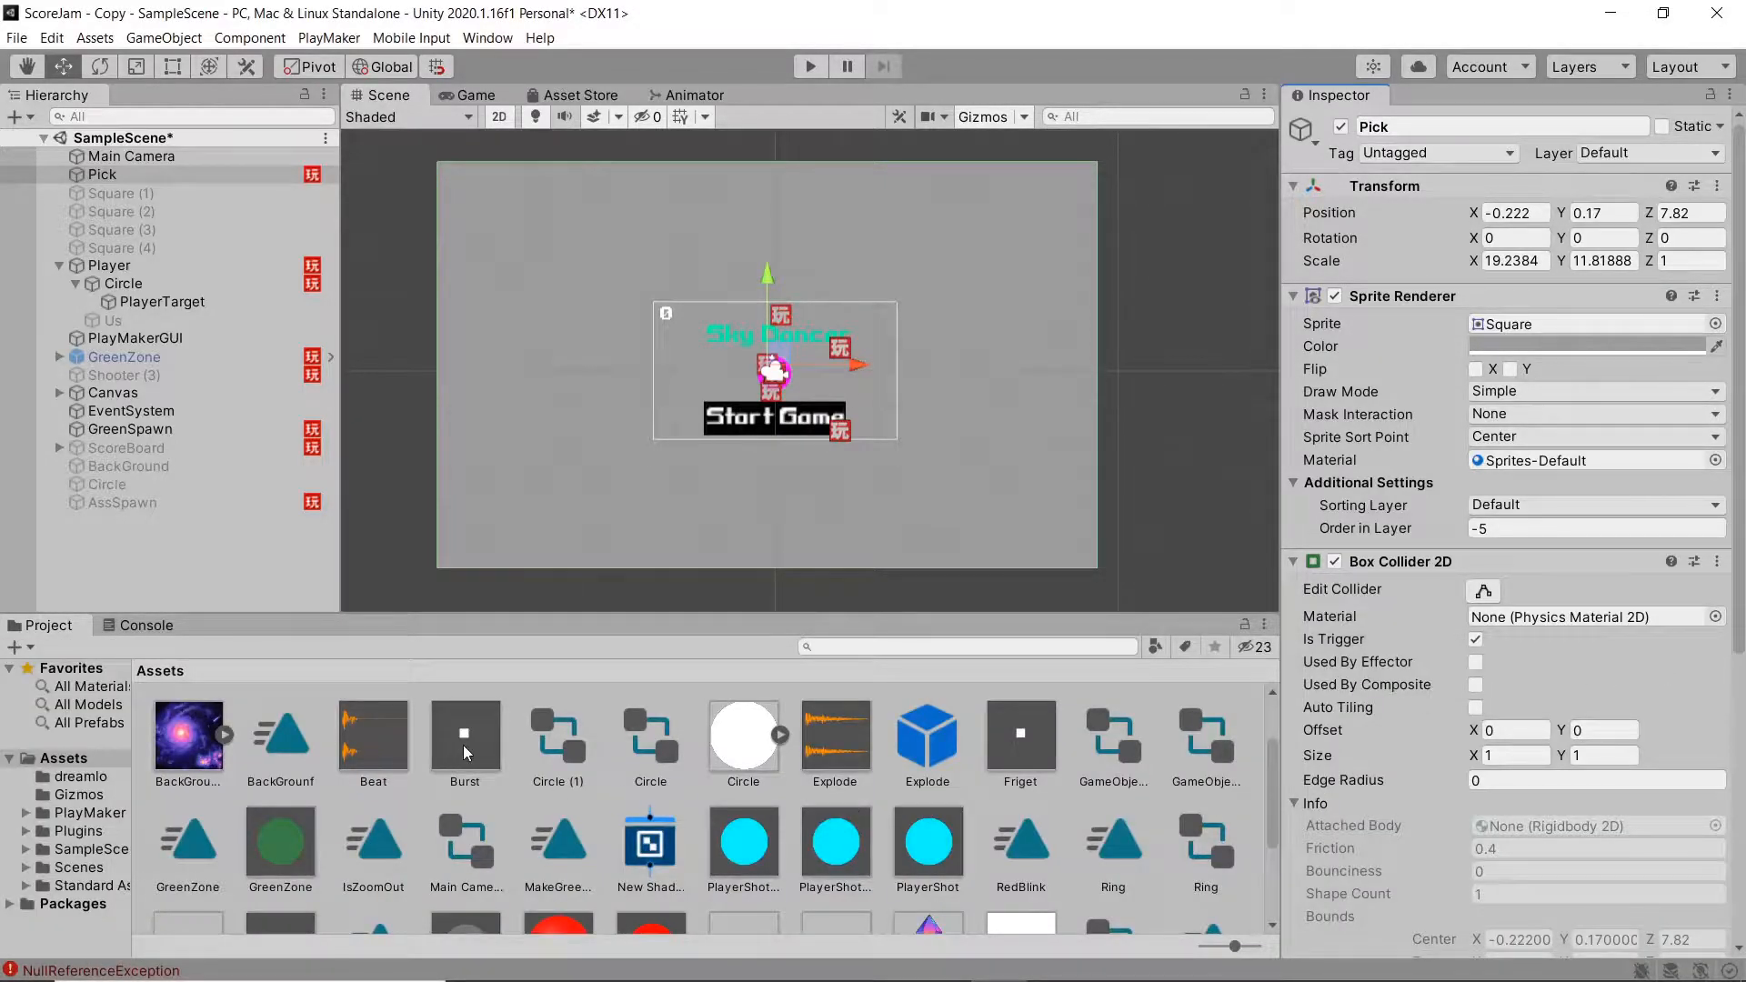
Step: Open the Friget prefab from the project assets, try shifting its root object, and undo the move
double_click(1029, 731)
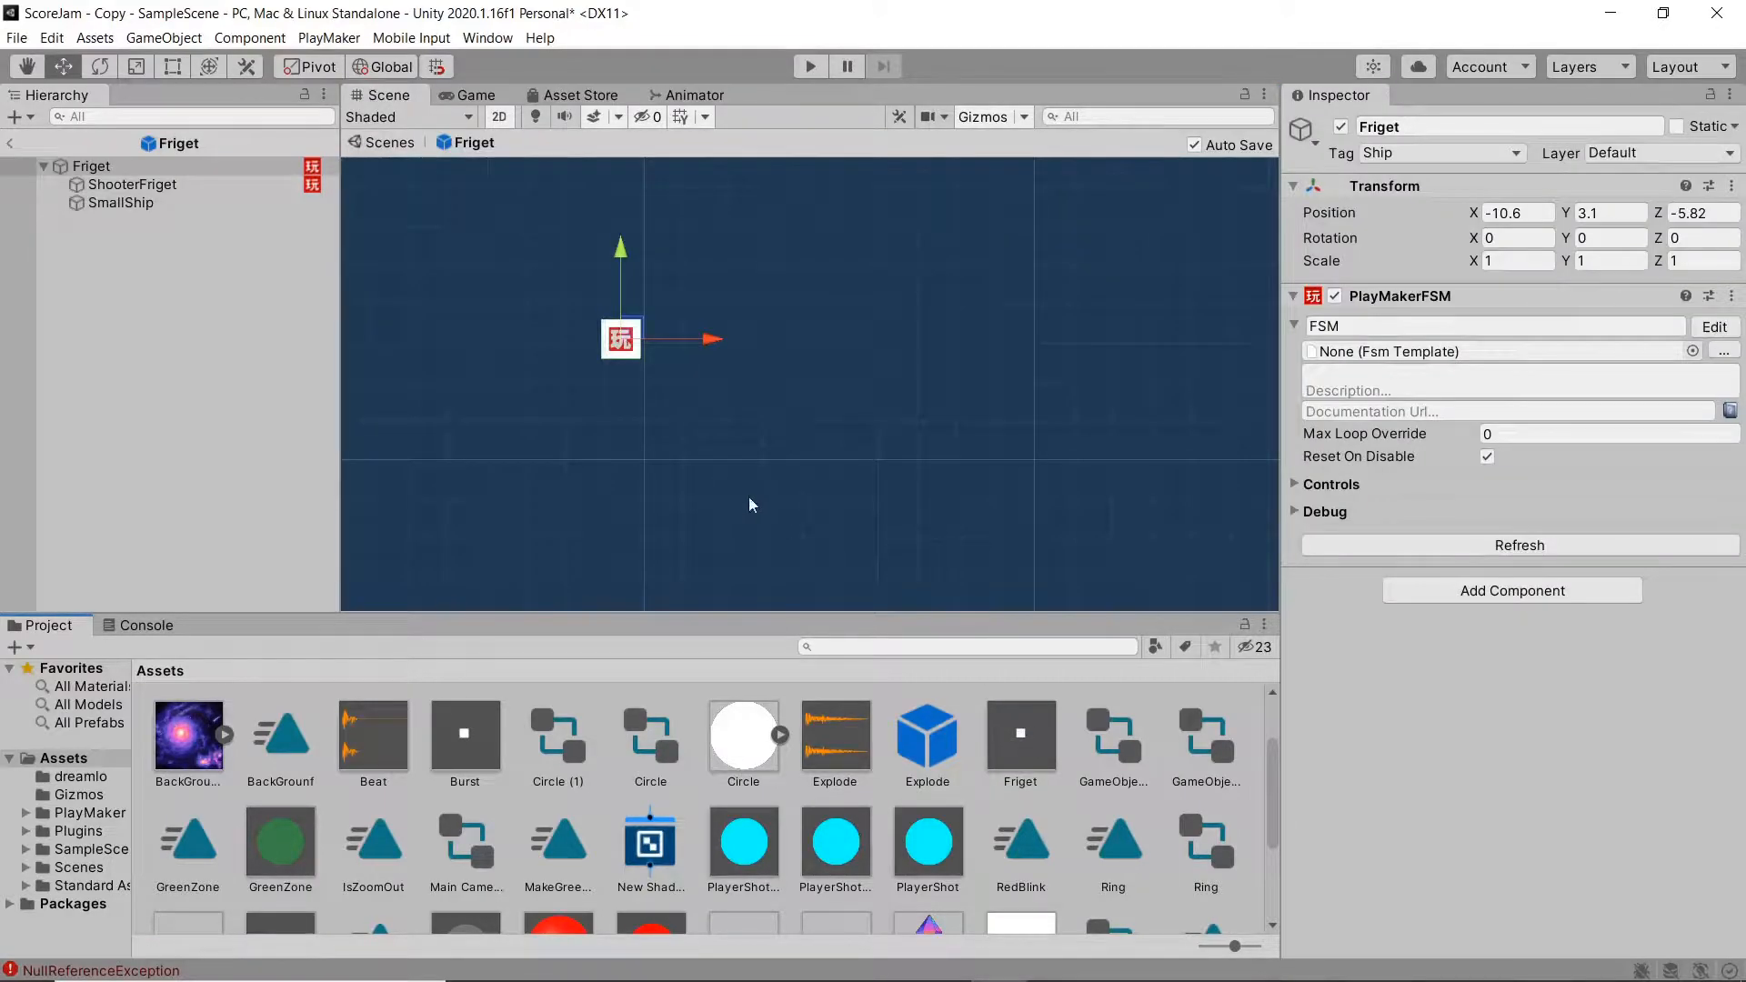
drag(638, 335, 826, 355)
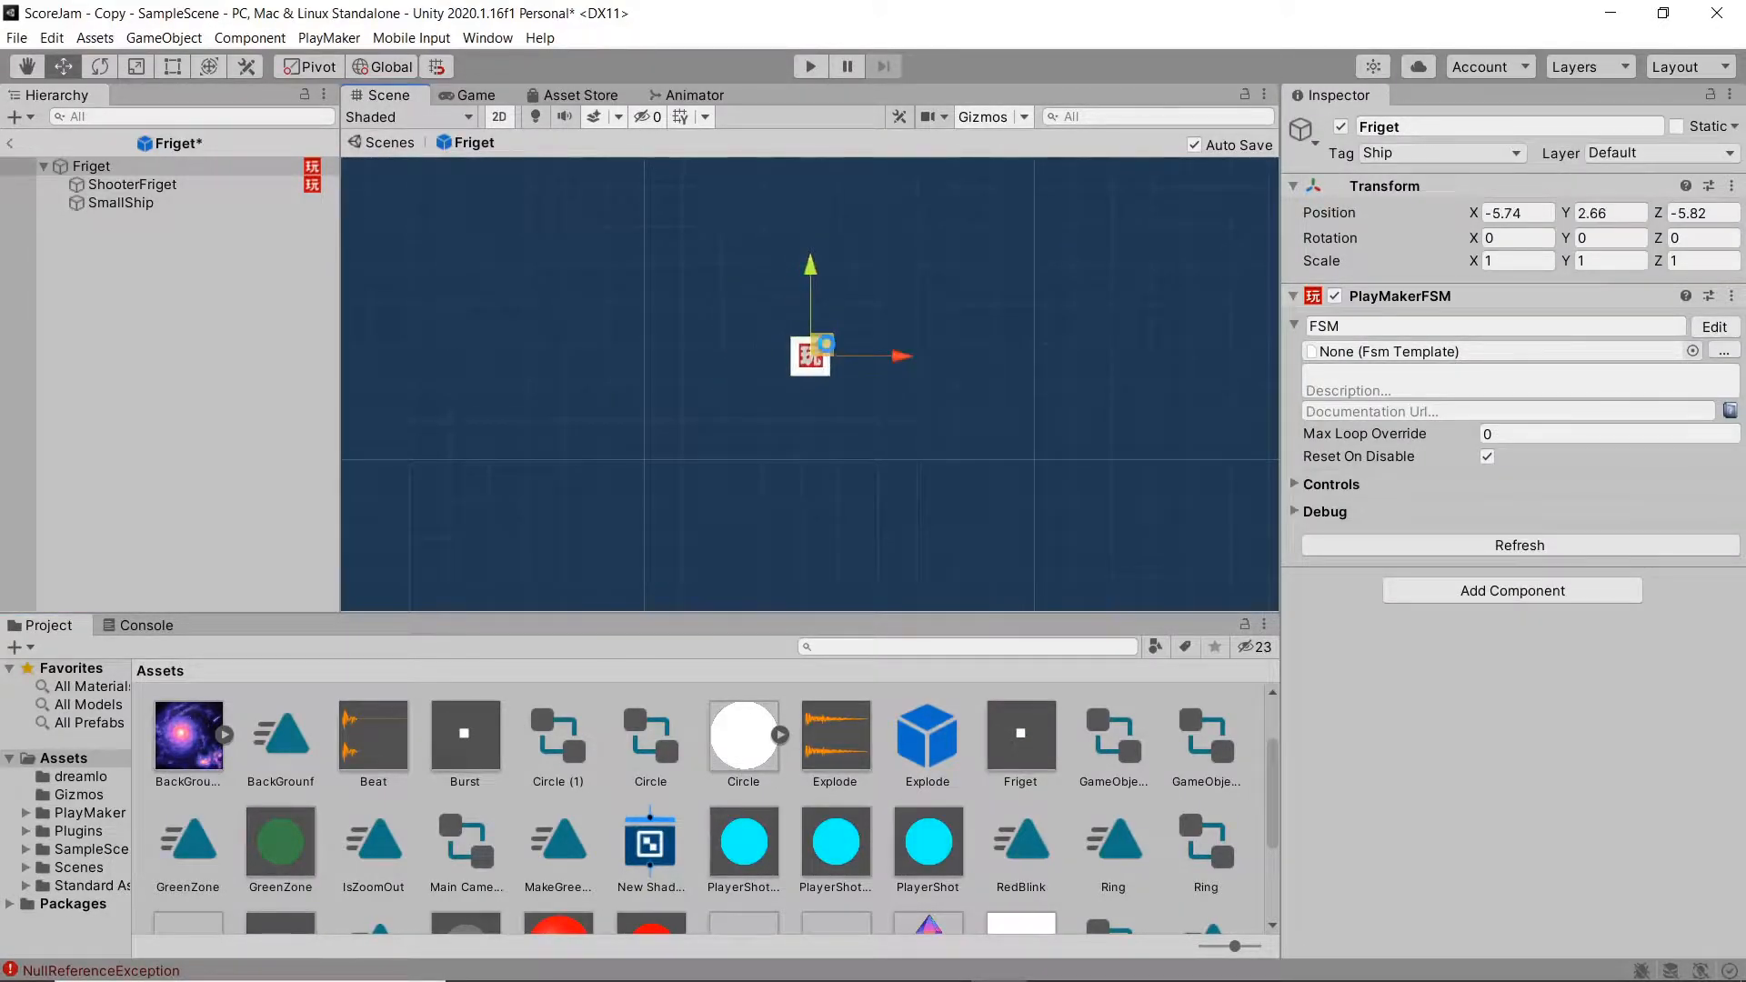
key(ctrl+z)
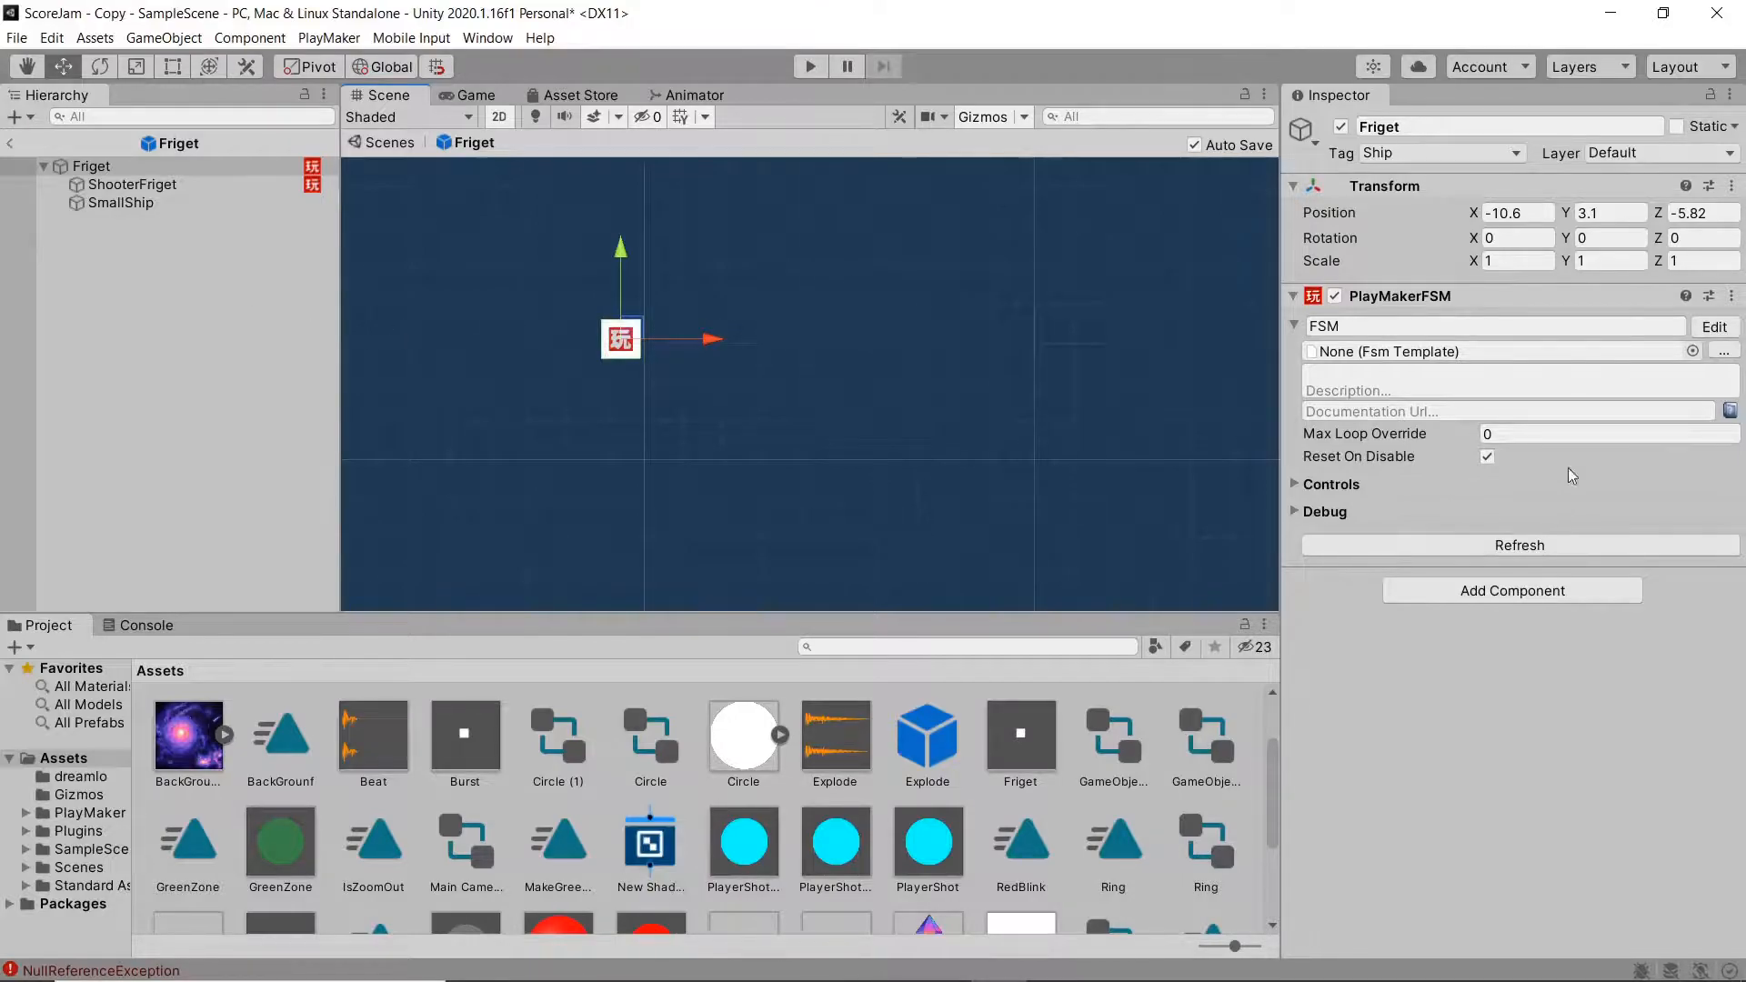
Step: Open the Friget prefab's FSM and examine the Move Towards action settings in State 1
click(1714, 327)
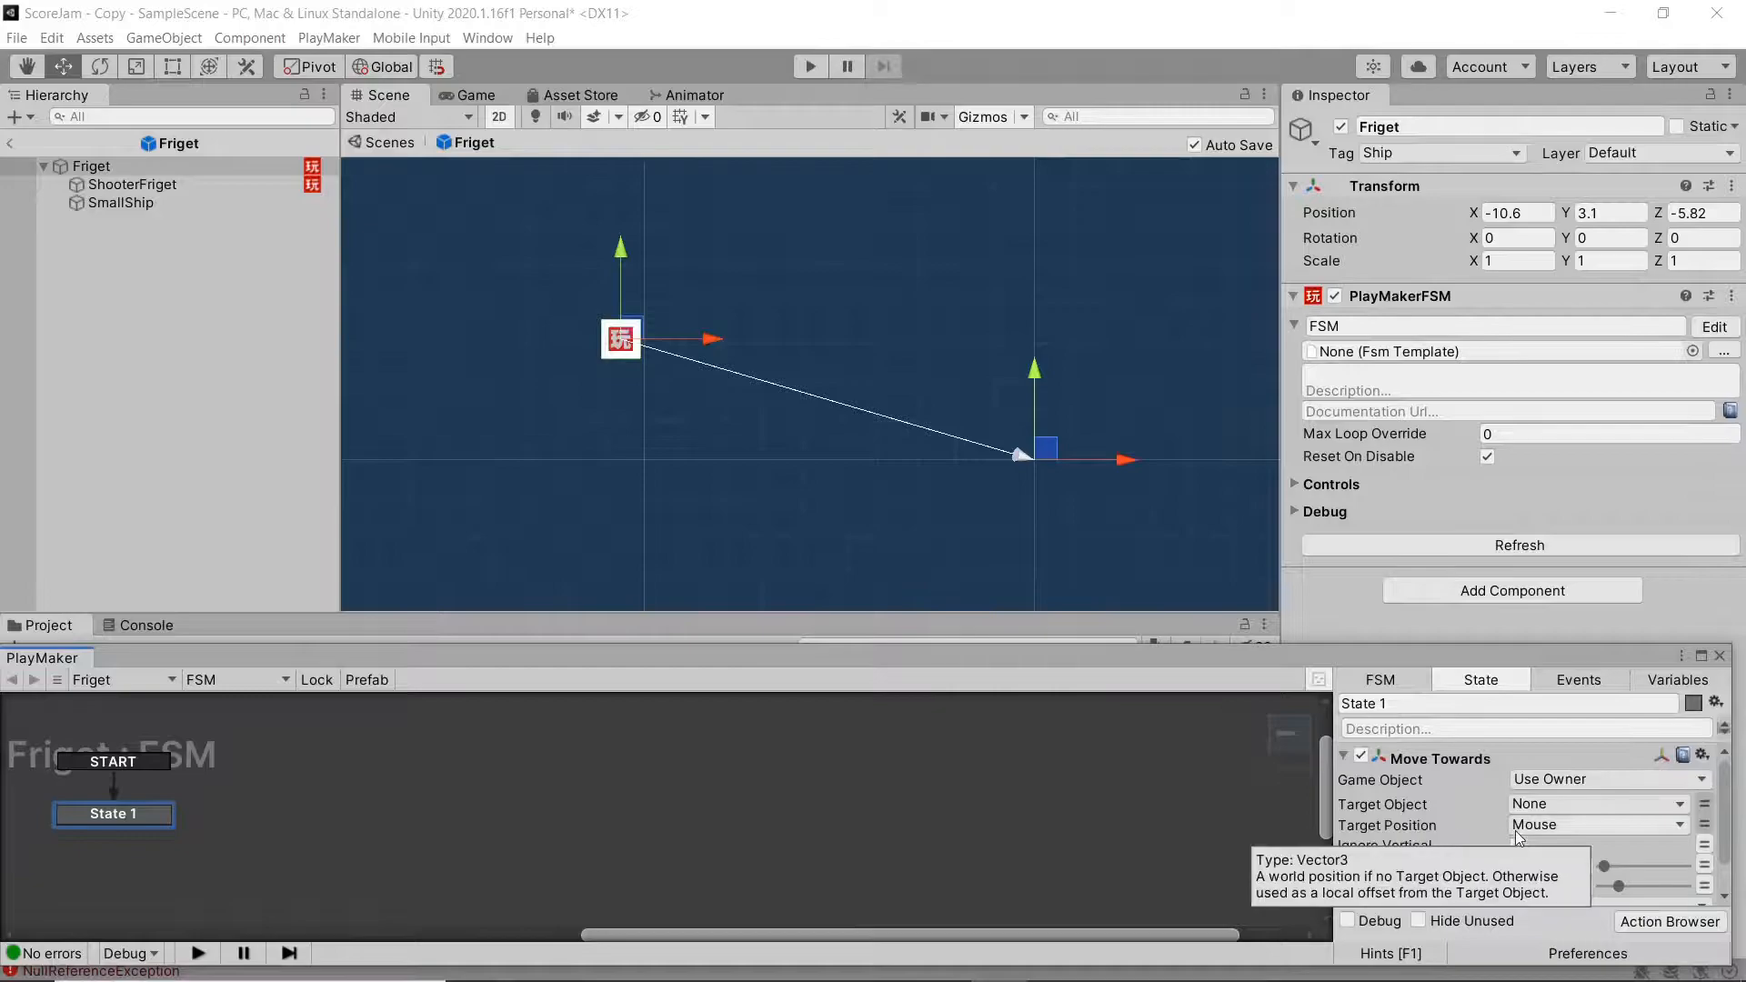
scroll(1519, 830, down, 2)
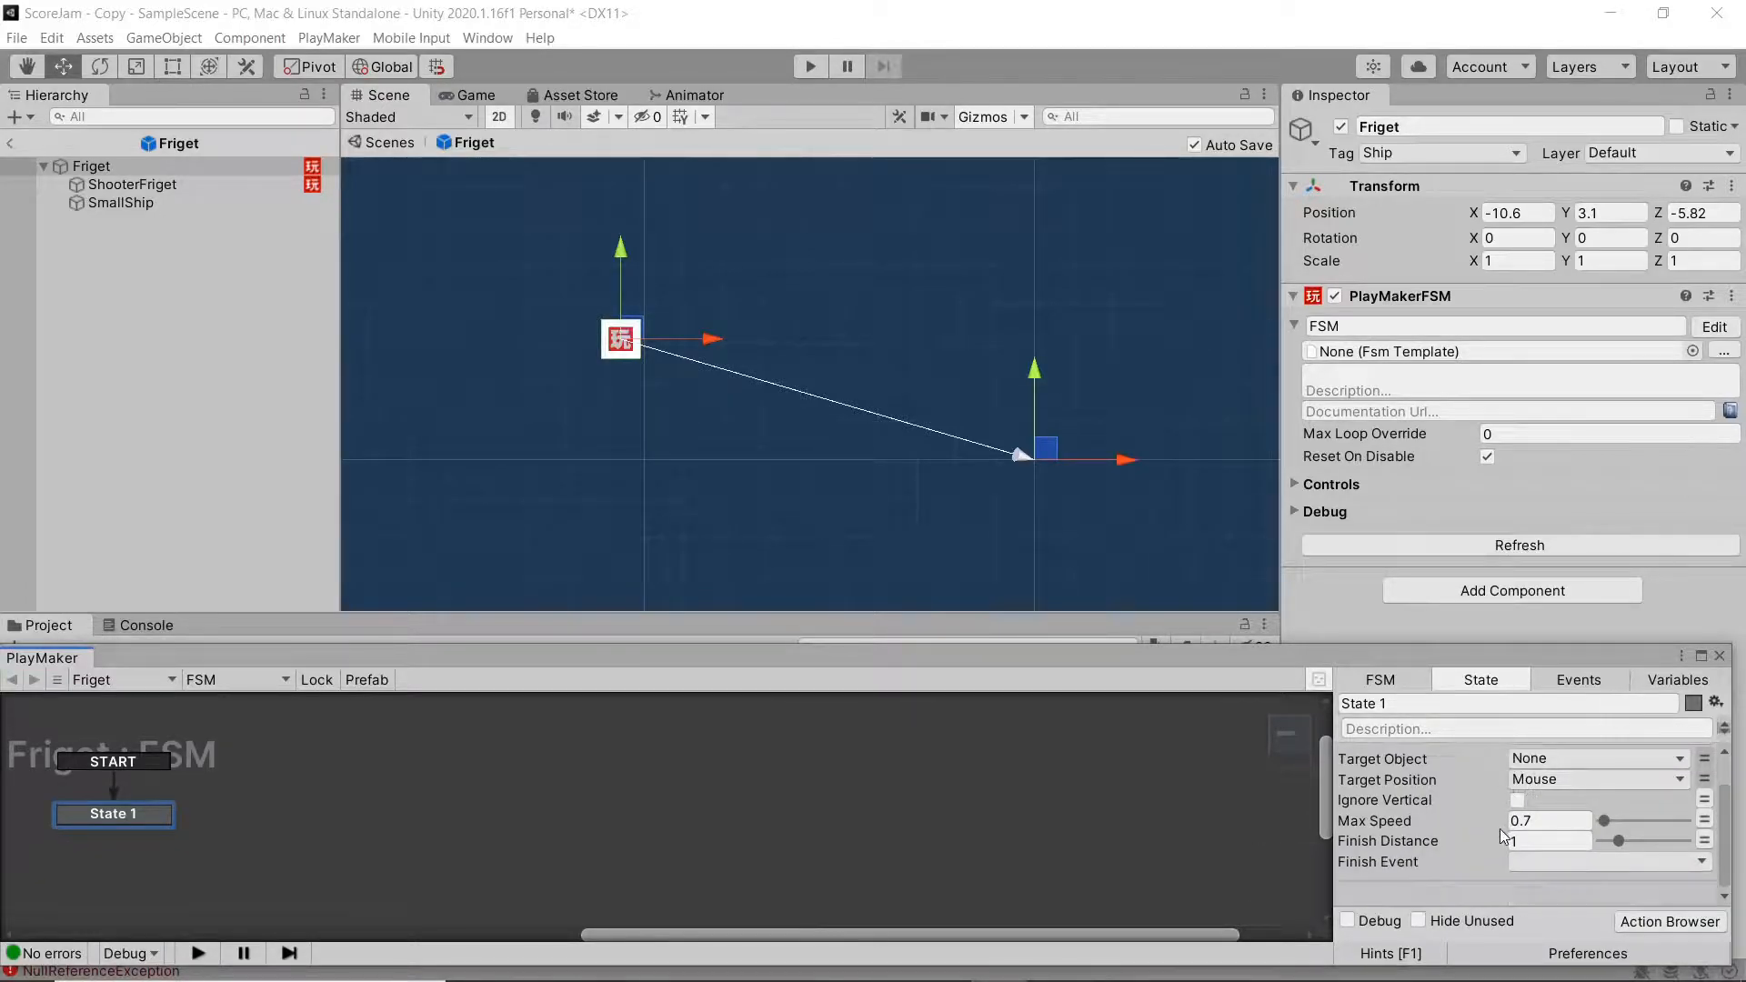
click(266, 682)
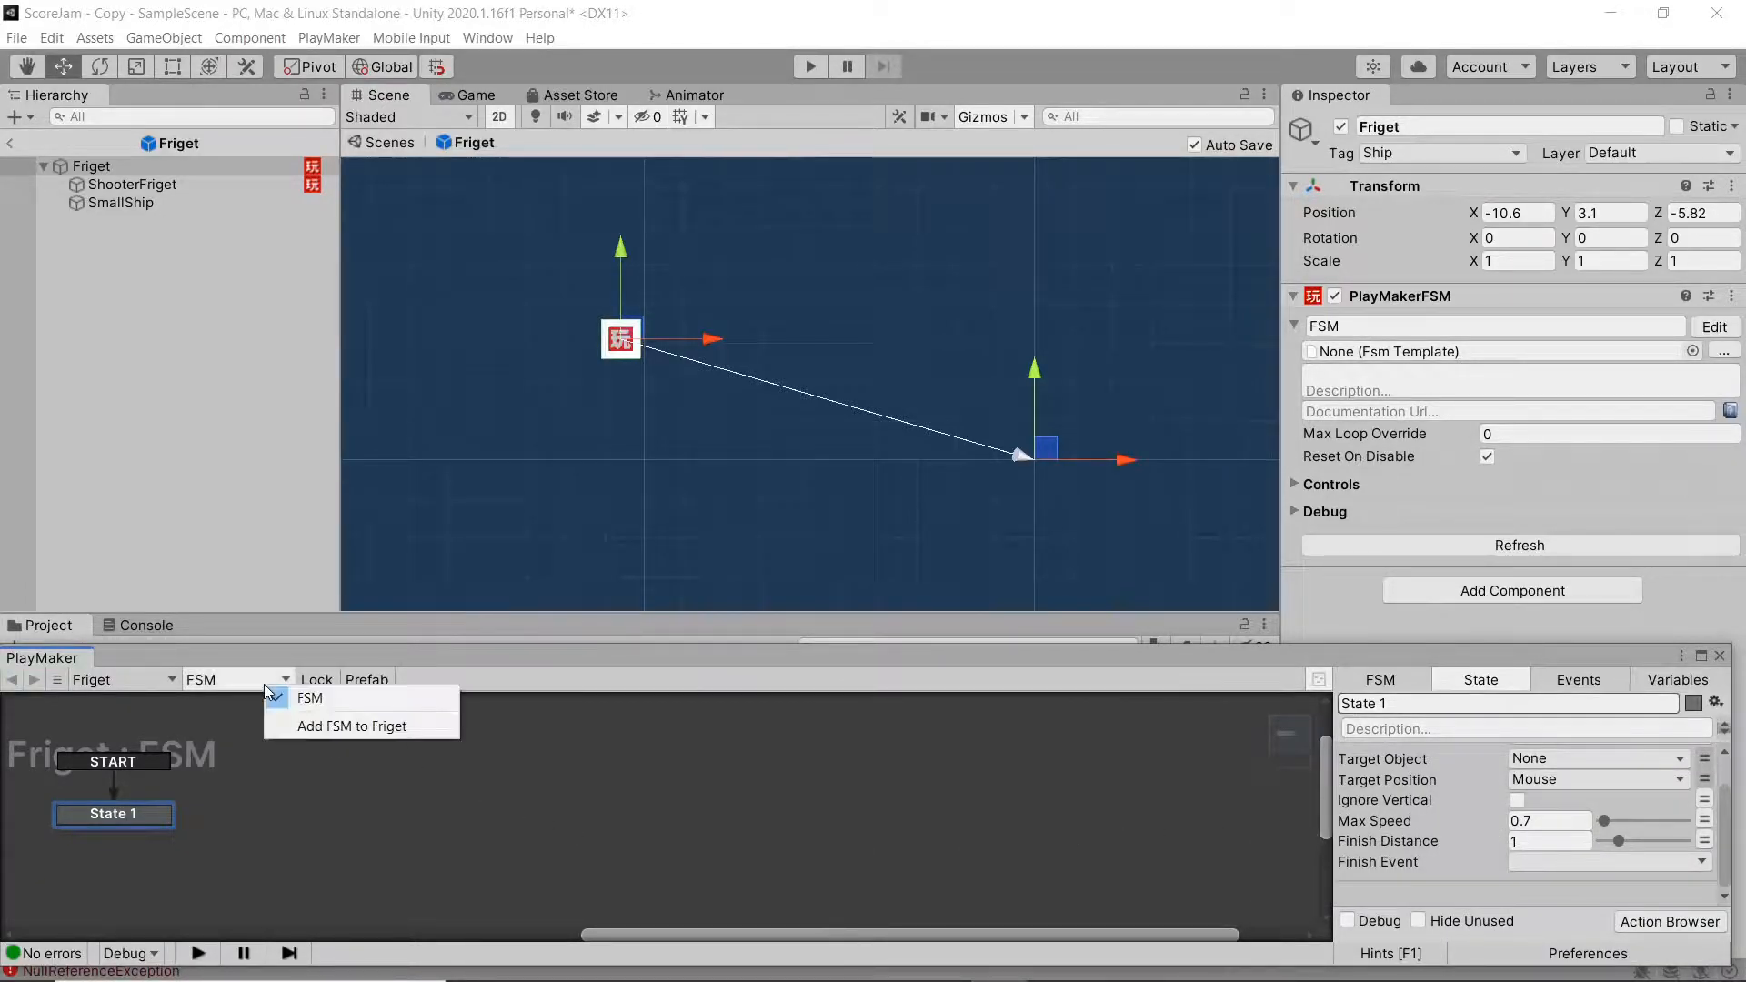
click(268, 696)
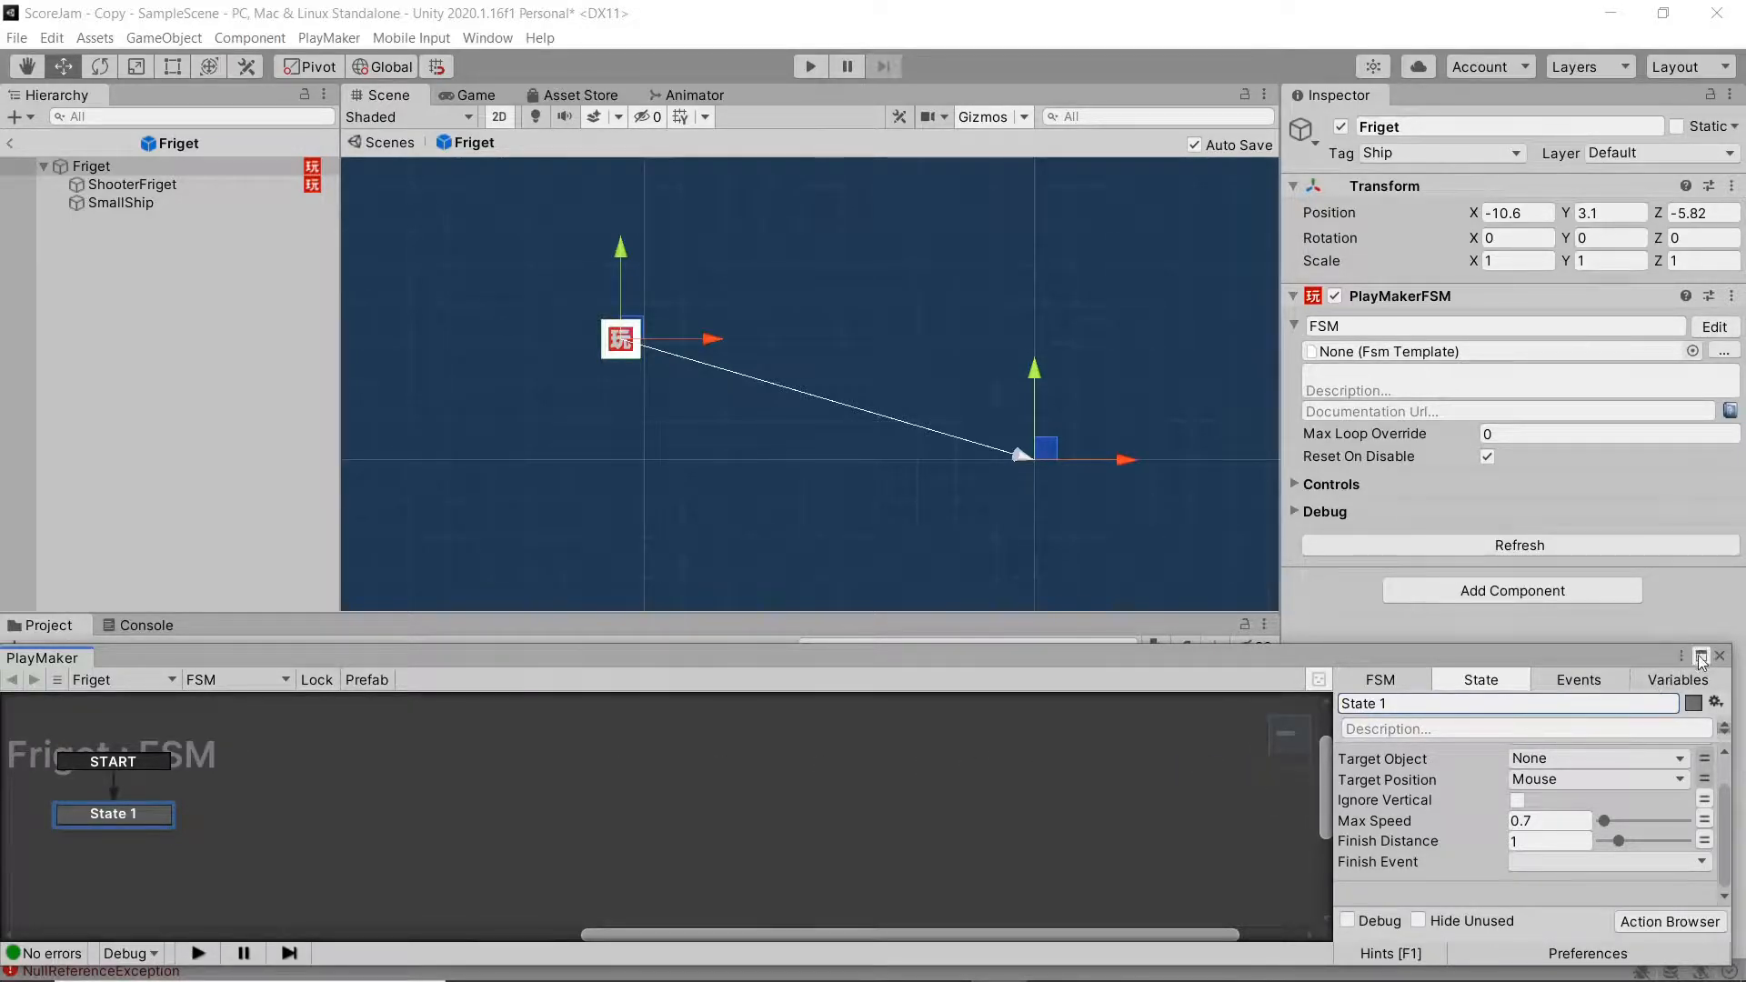
Step: Select the ShooterFriget child and examine the Random Wait and Look At 2d Game Object actions in its State 1
click(166, 186)
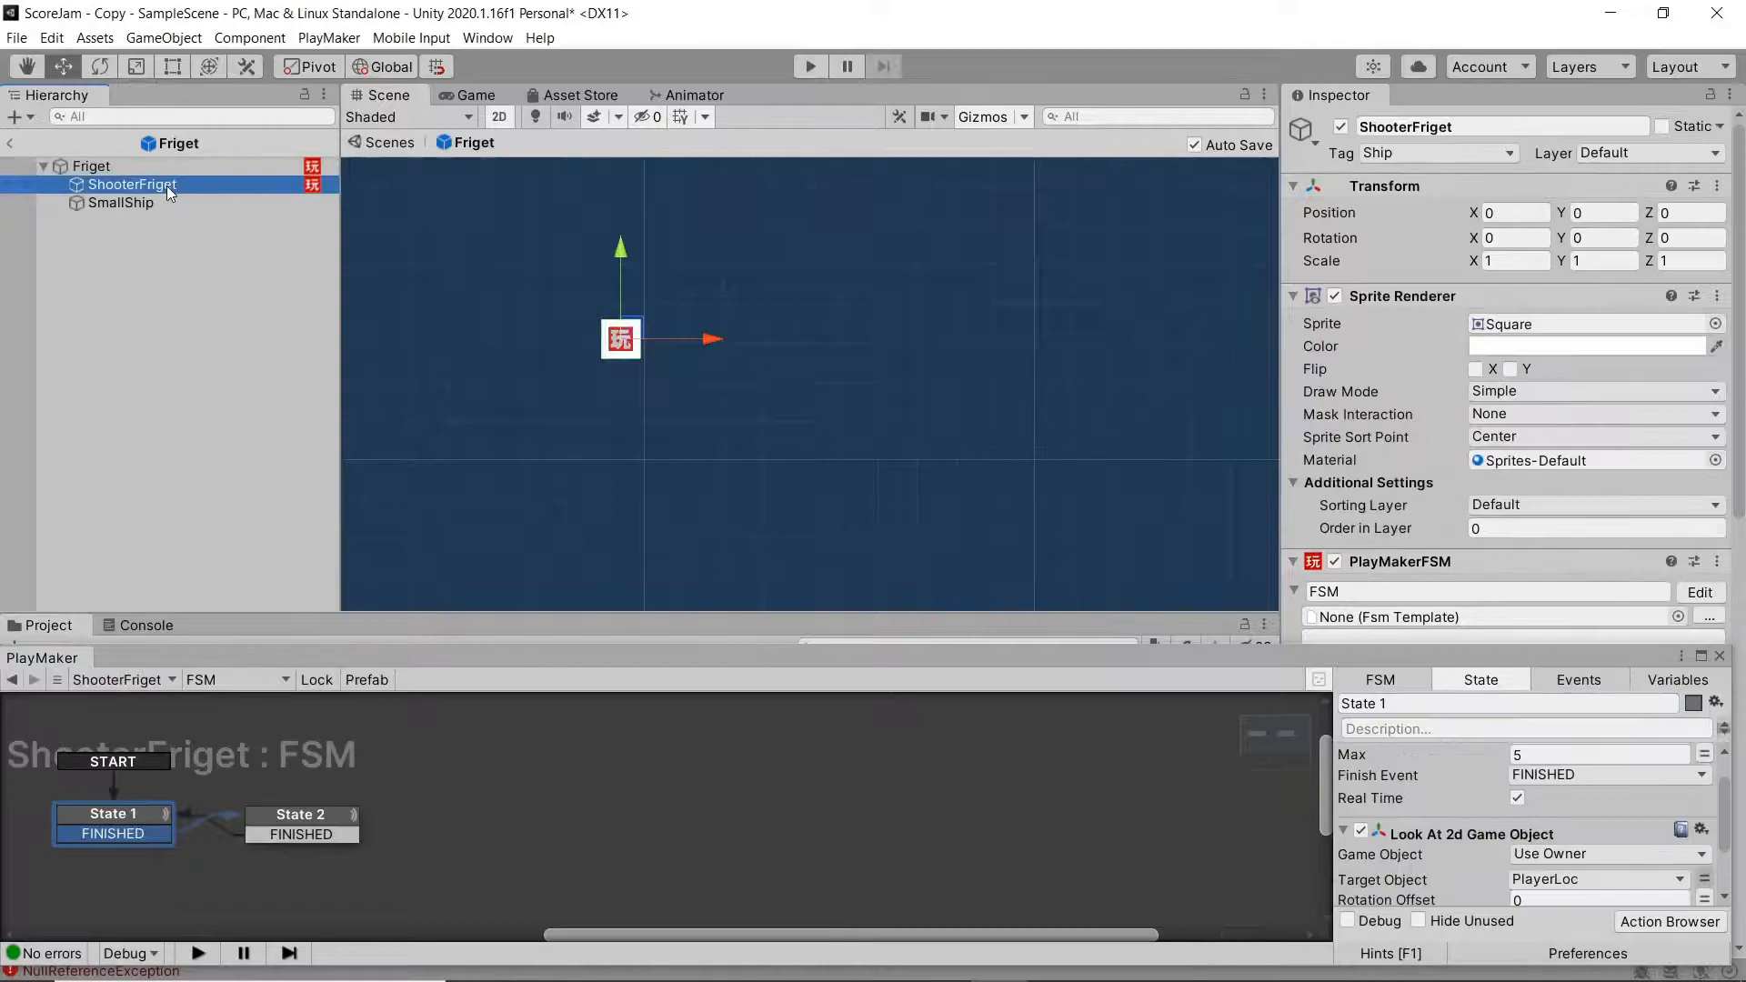
scroll(1375, 838, up, 2)
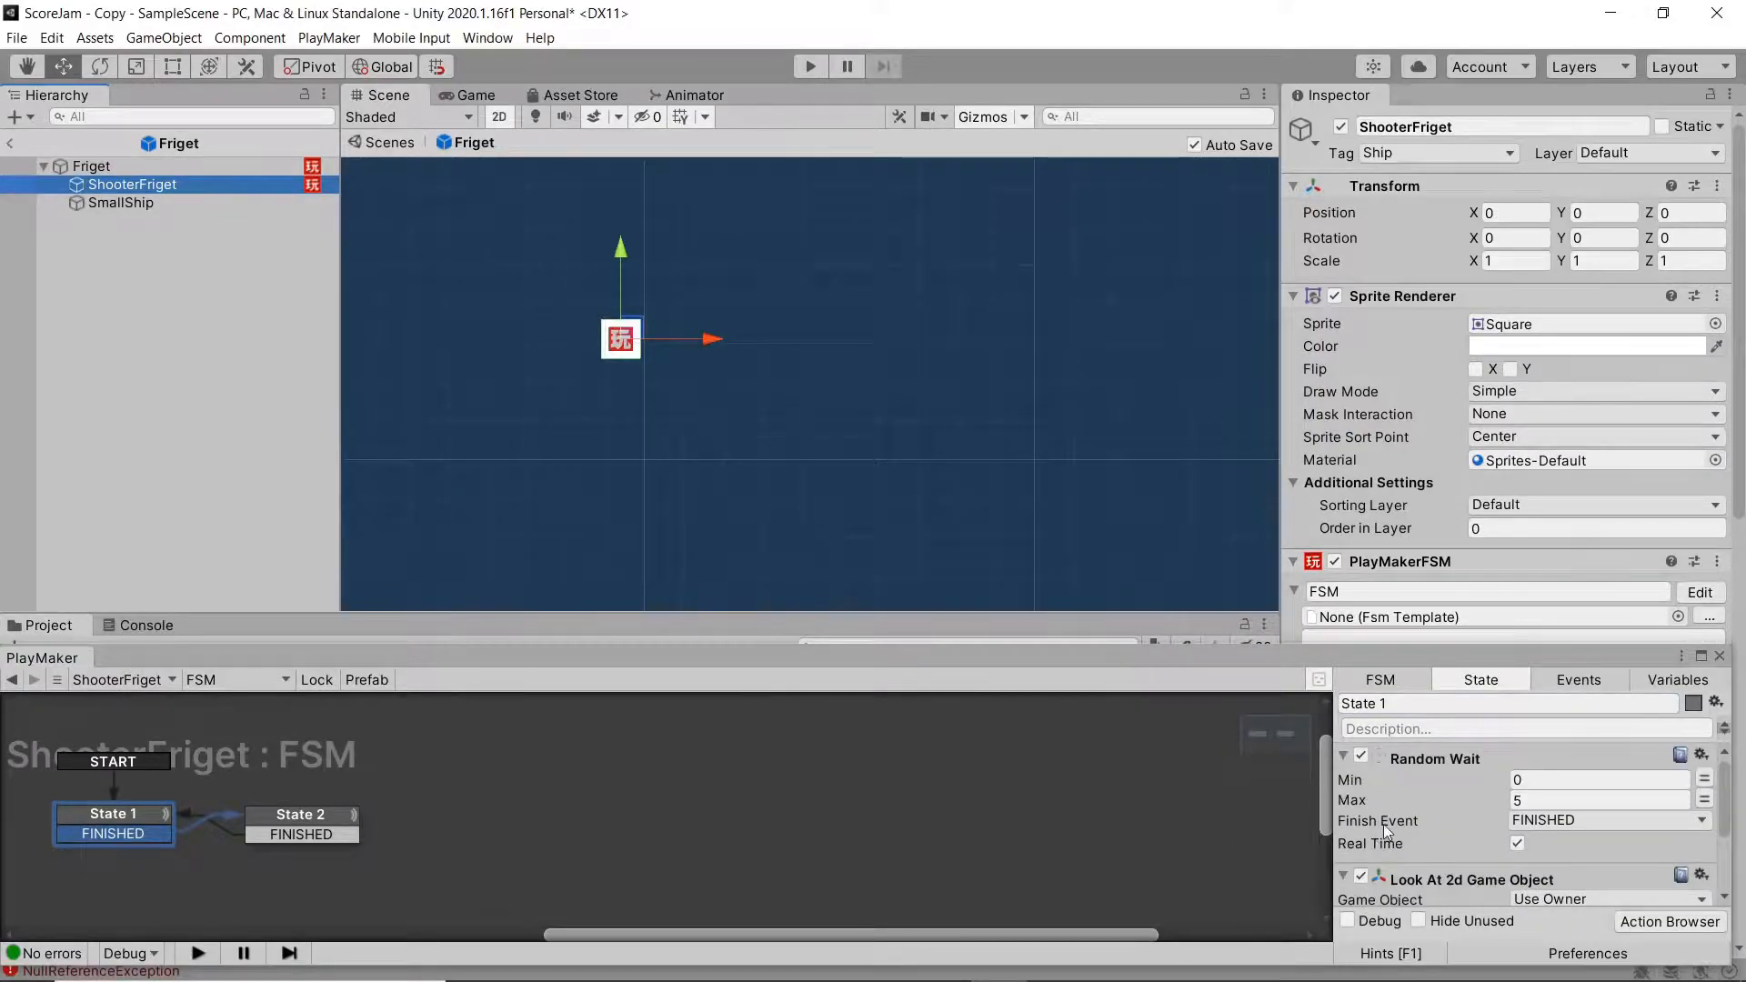
scroll(1445, 800, down, 3)
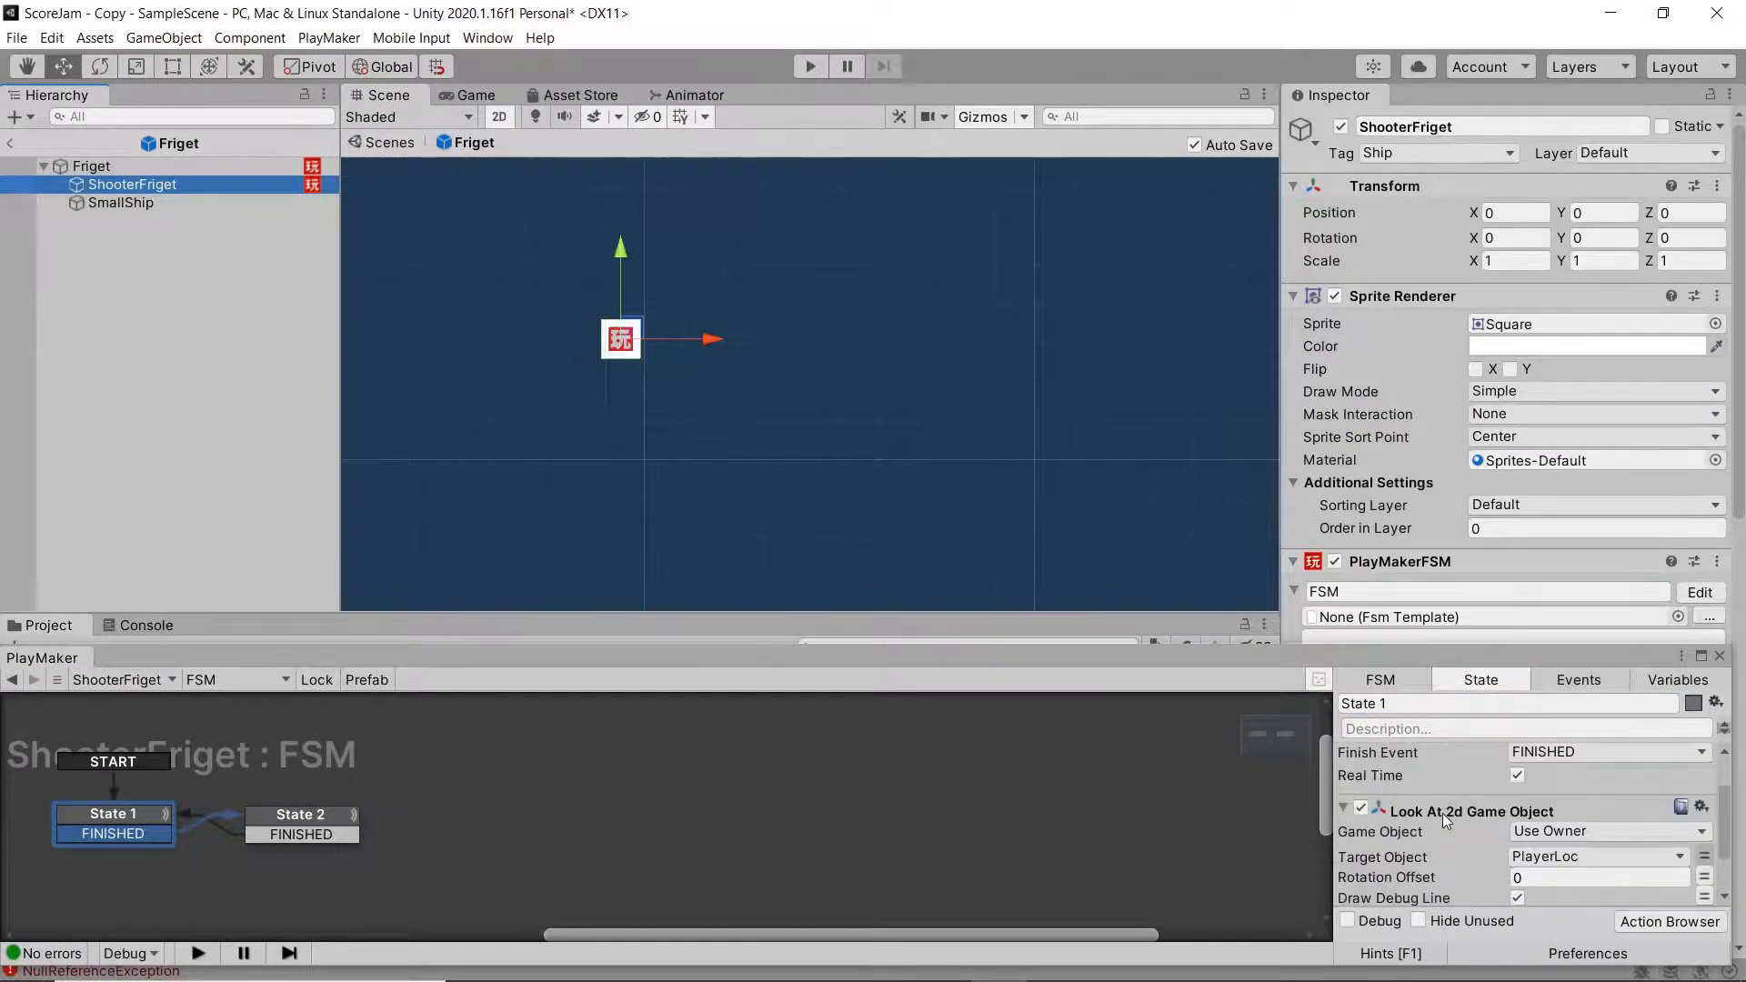
Step: Examine the remaining Look At 2d Game Object settings in ShooterFriget's State 1 and the Random Wait action in State 2
scroll(1442, 816, down, 3)
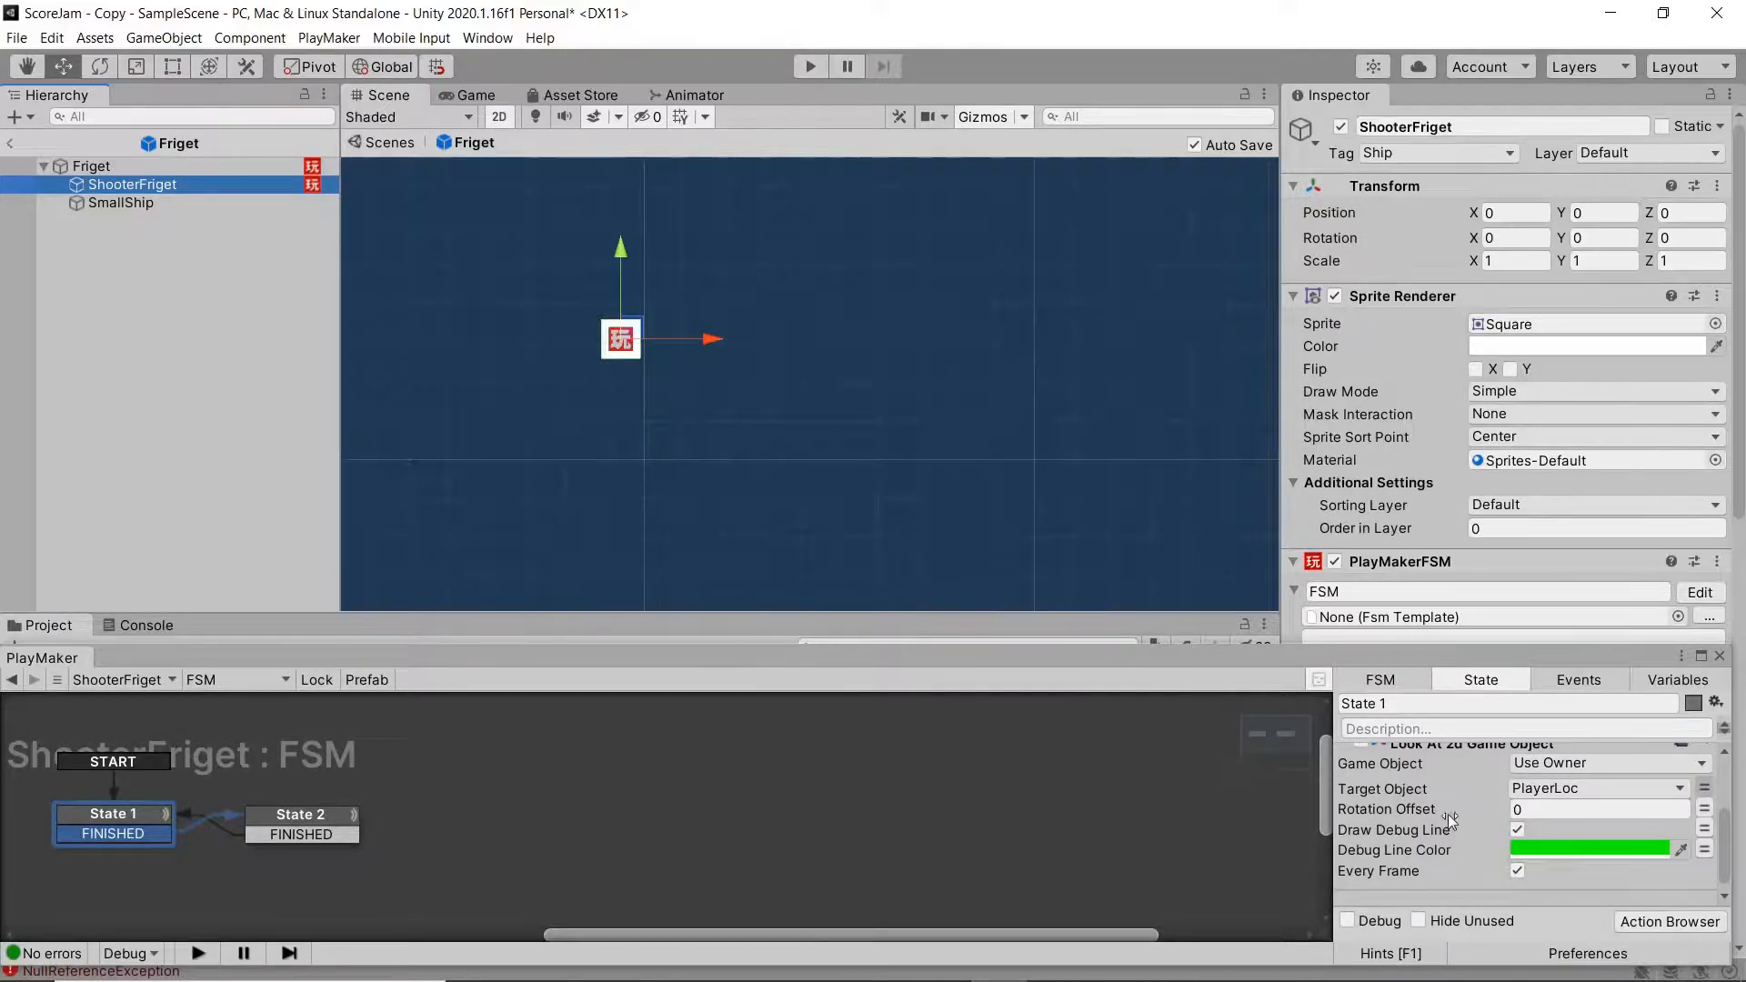
click(300, 817)
scroll(1416, 828, down, 5)
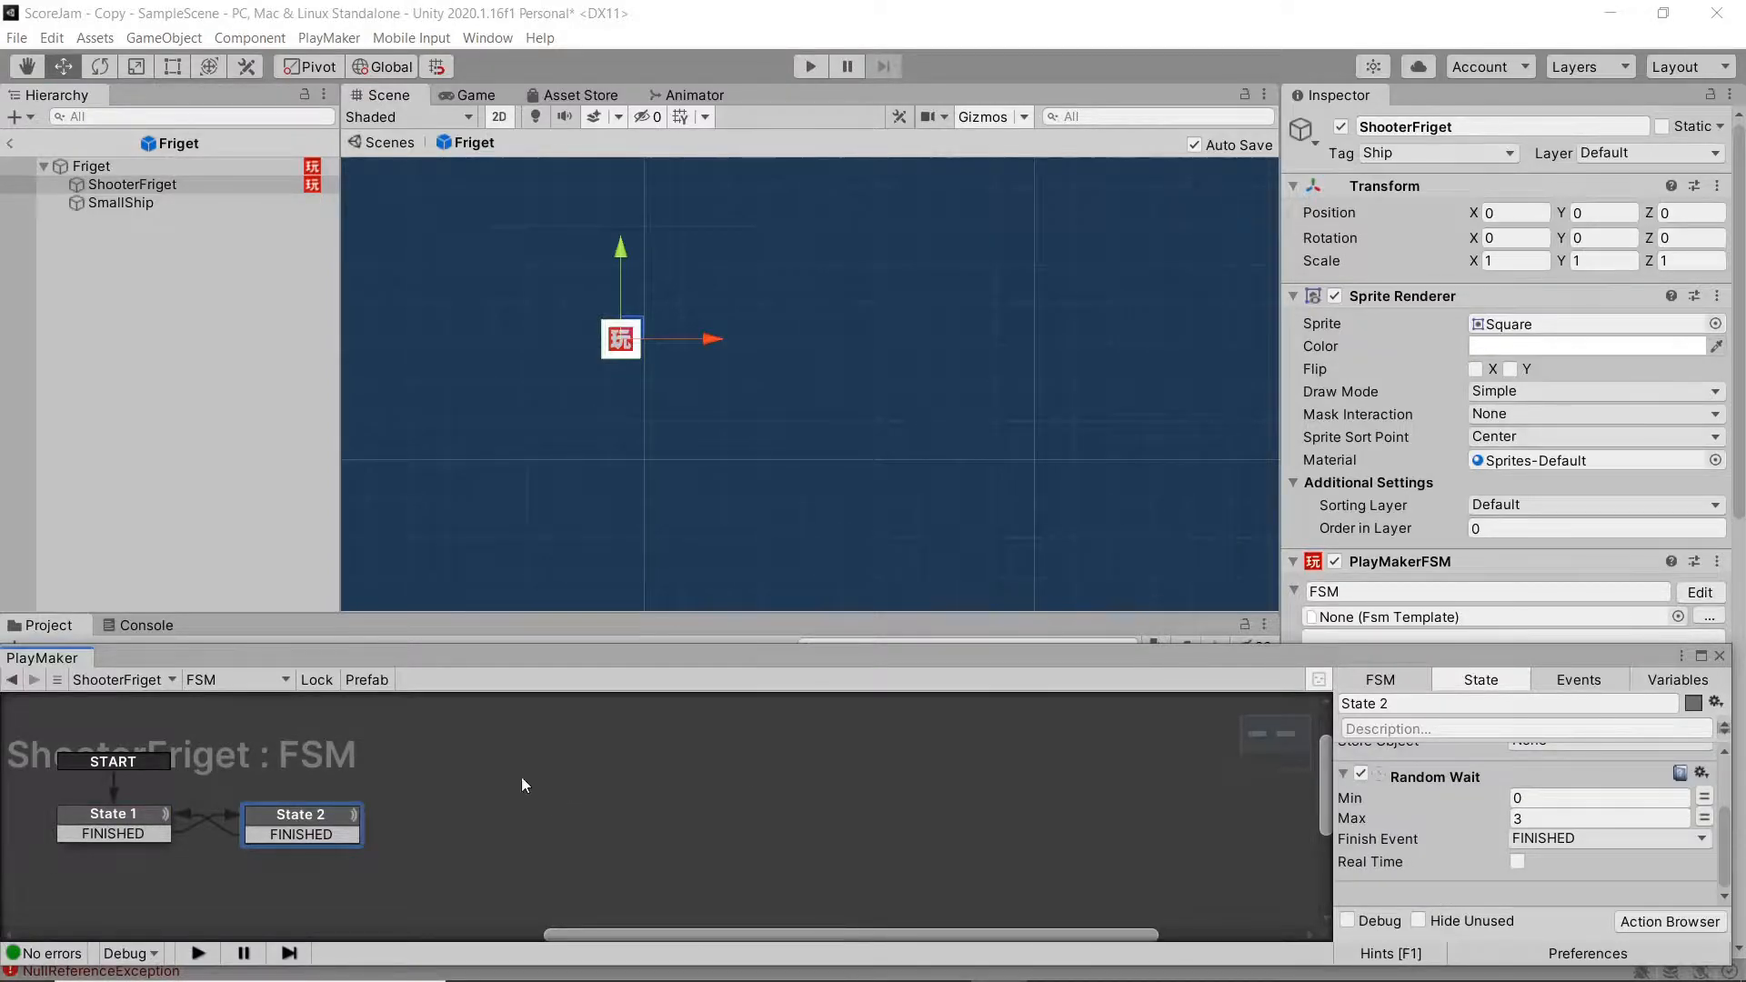
Step: Examine the Trigger2D Event actions in States 1 and 2 of ShooterFriget's ShipHealth FSM, and return to SampleScene with the PlayMaker editor closed
click(249, 680)
click(281, 714)
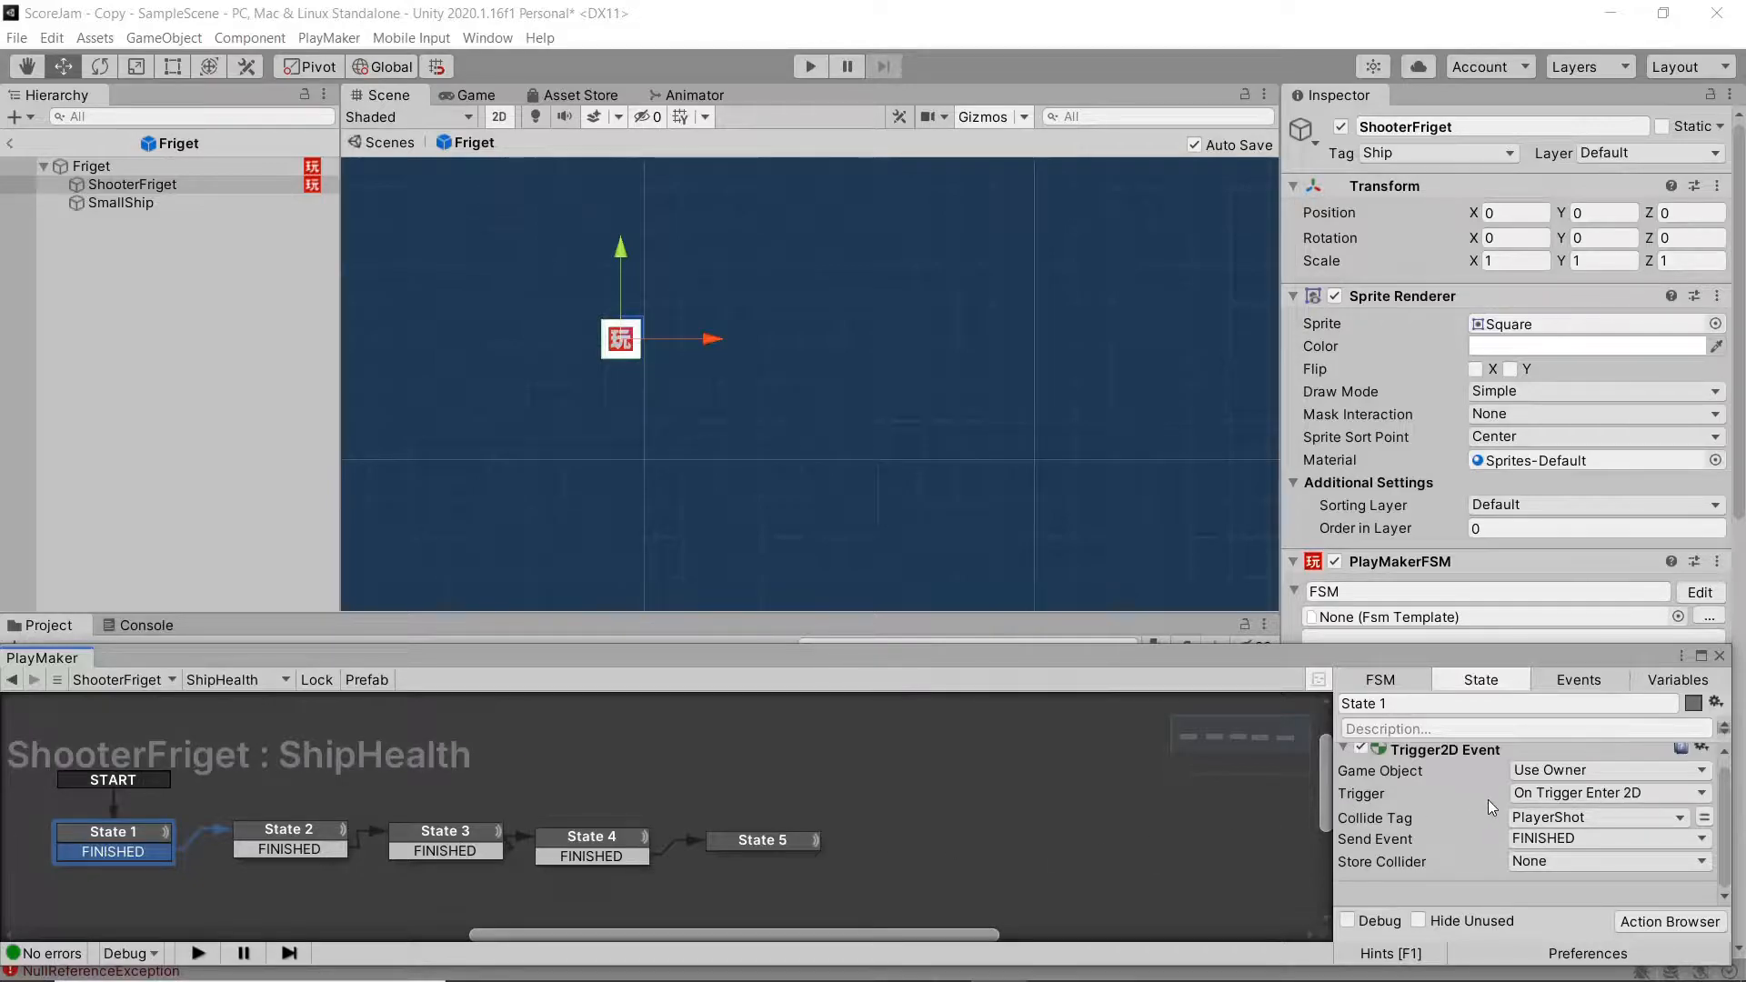
click(307, 840)
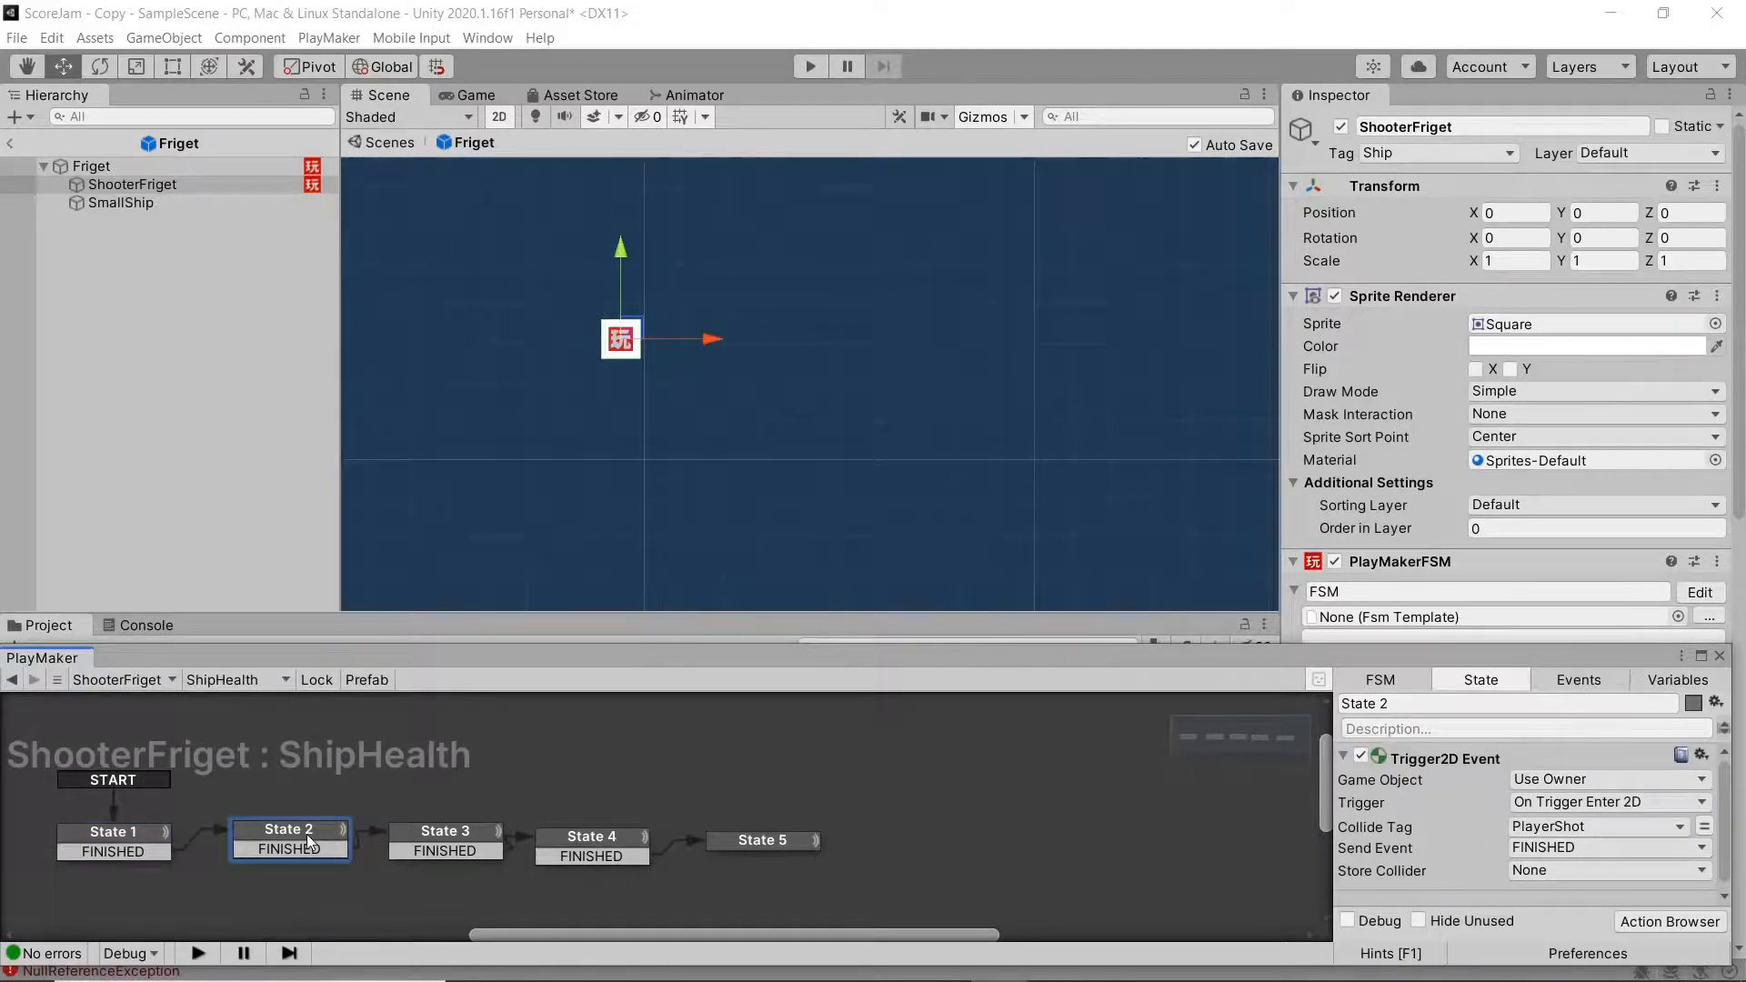
click(1543, 828)
click(1574, 819)
click(9, 142)
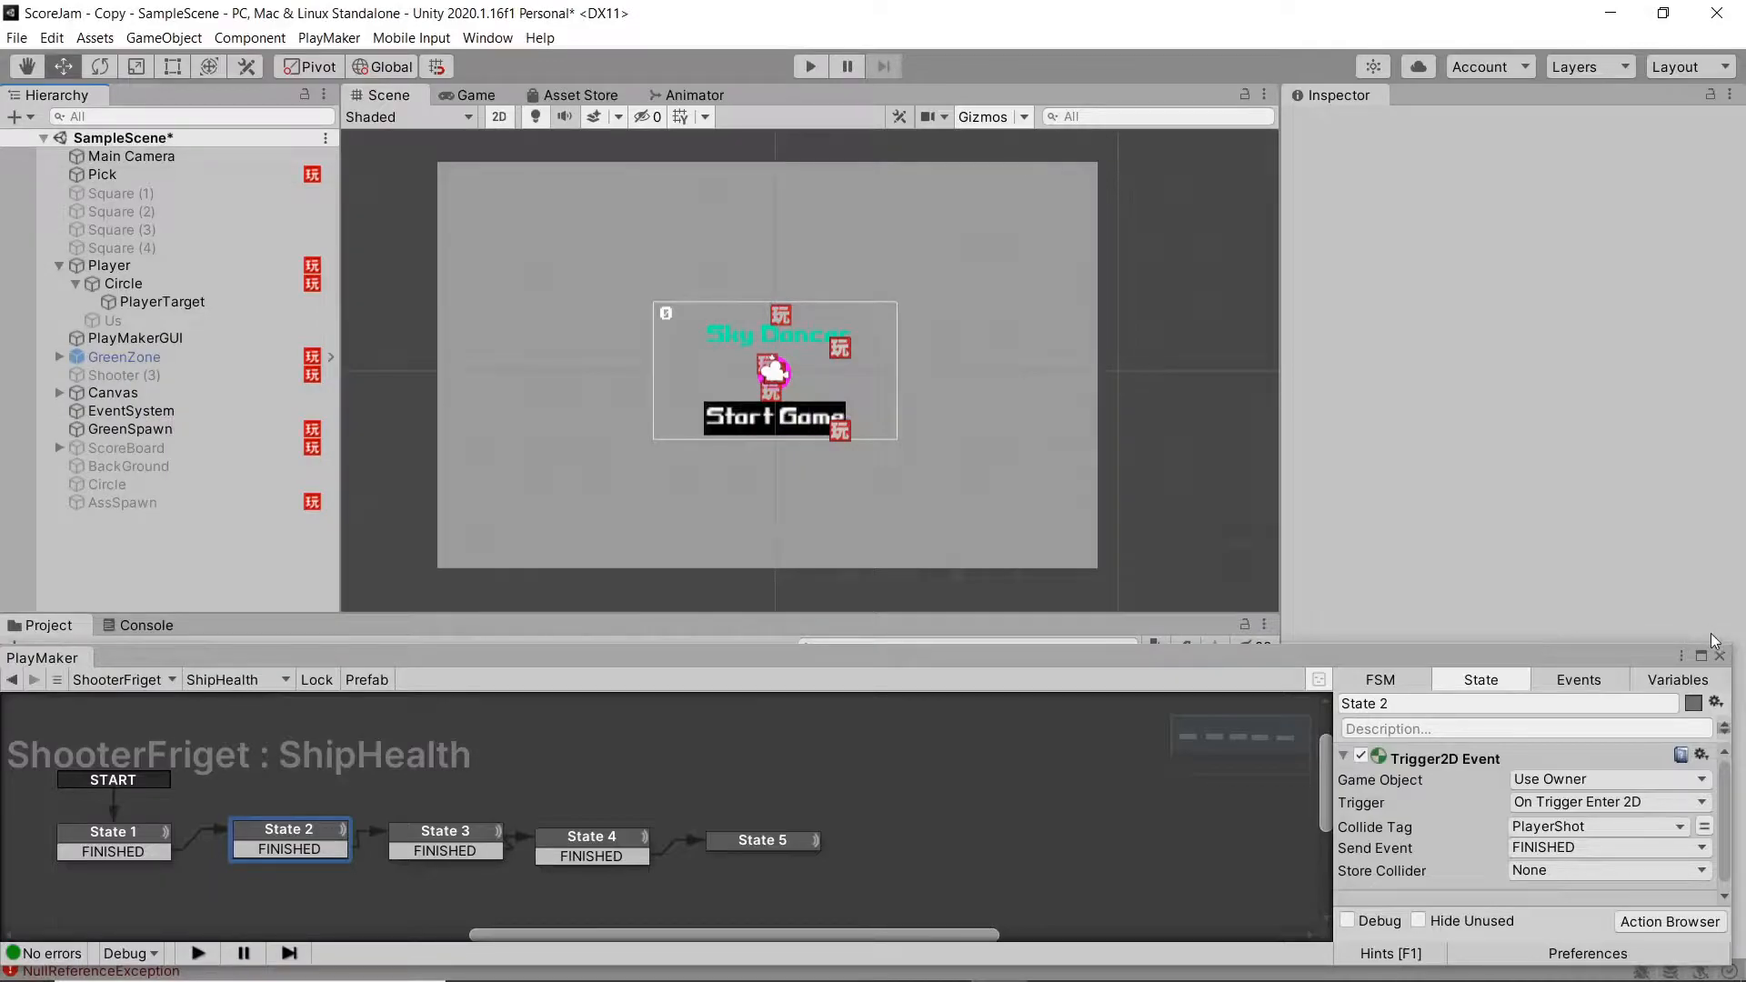
click(1720, 656)
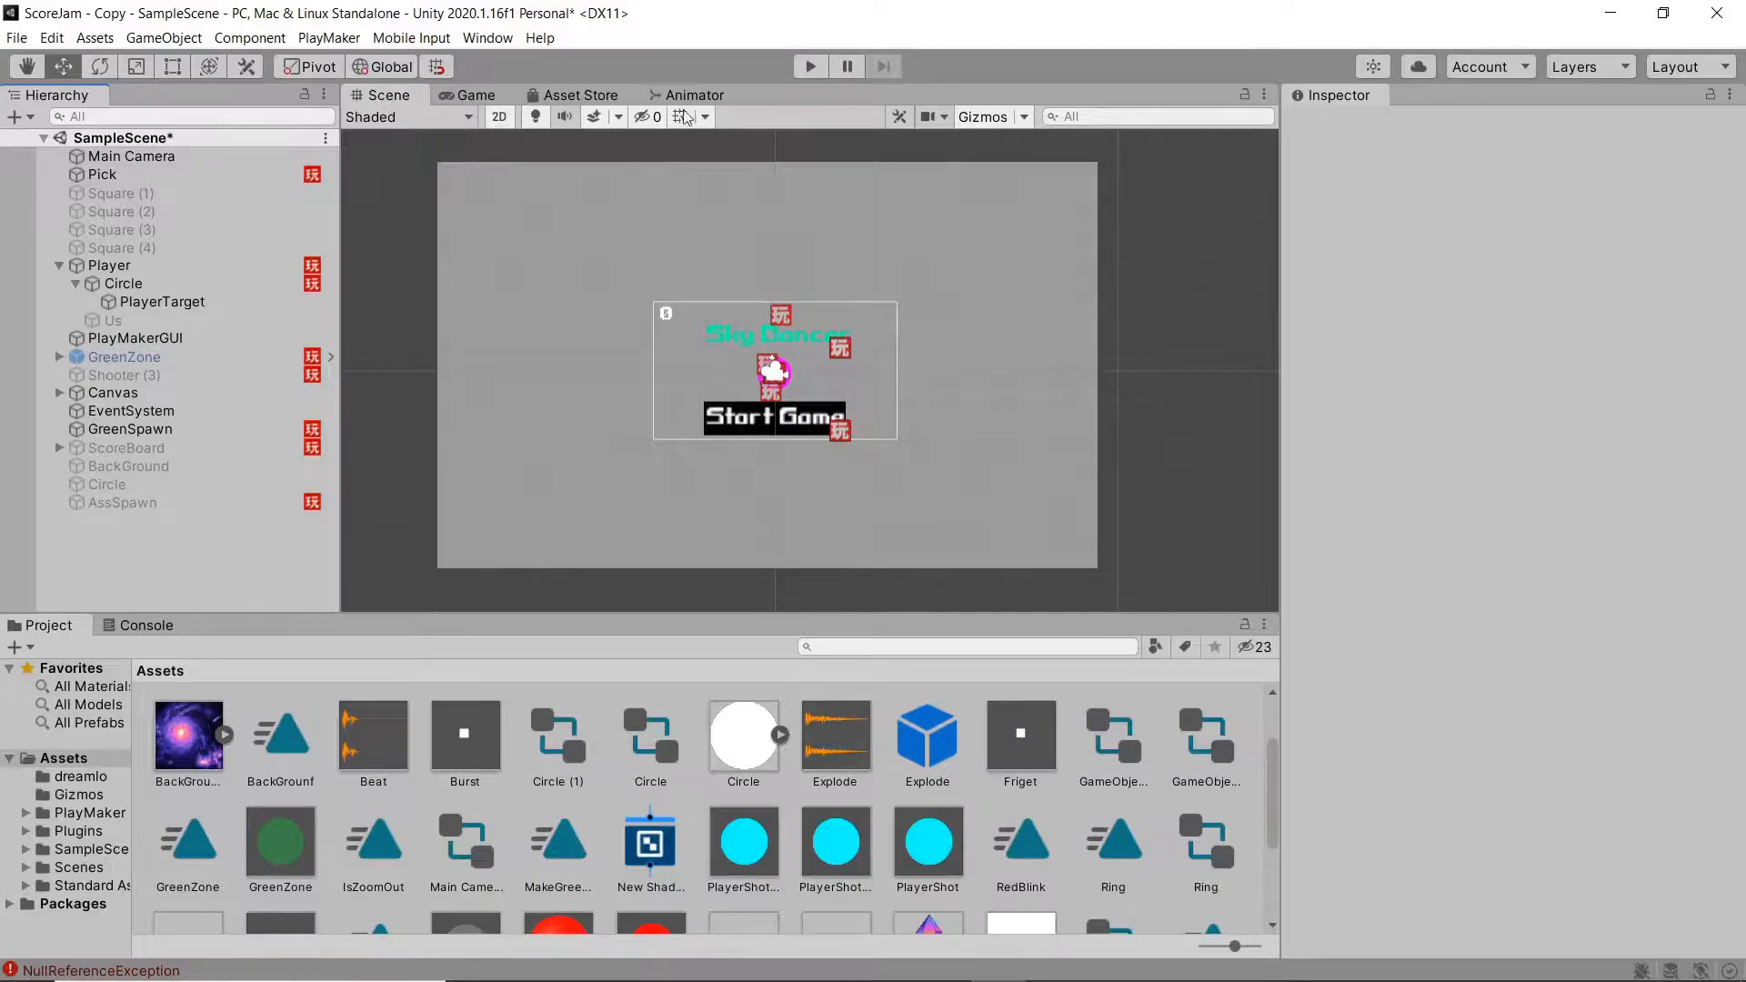
Step: Run the scene in the Game view and start a round of Sky Dancer
click(478, 95)
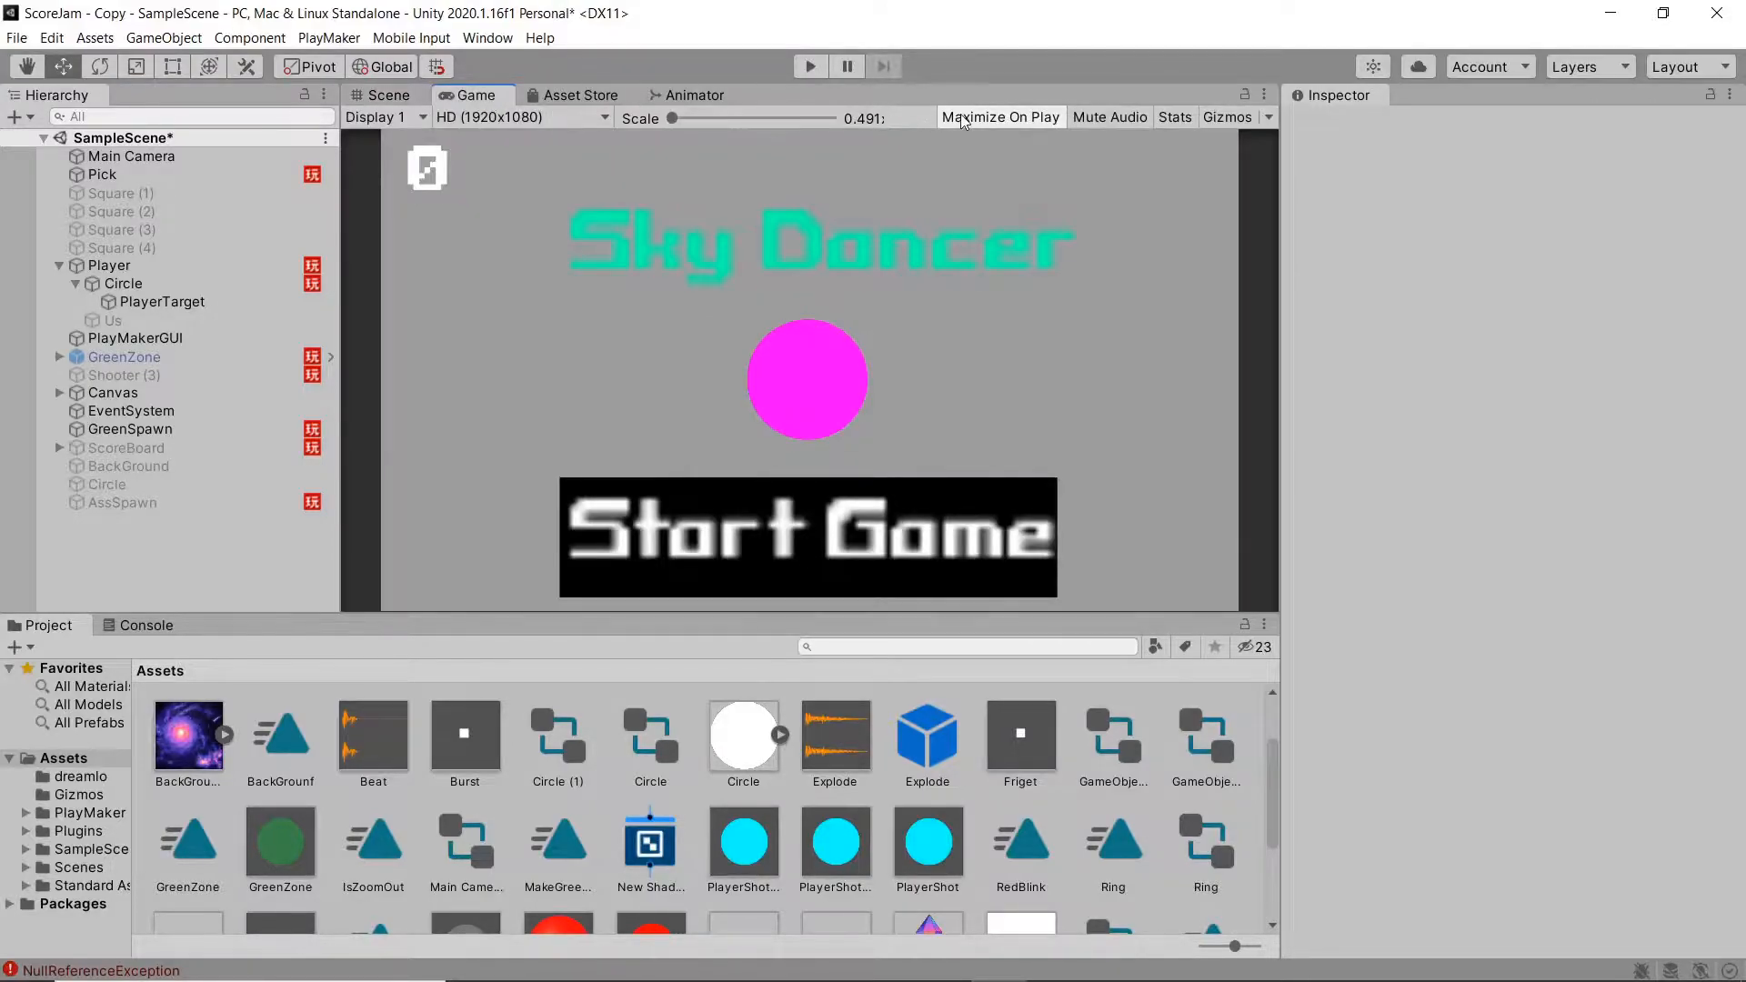
click(810, 67)
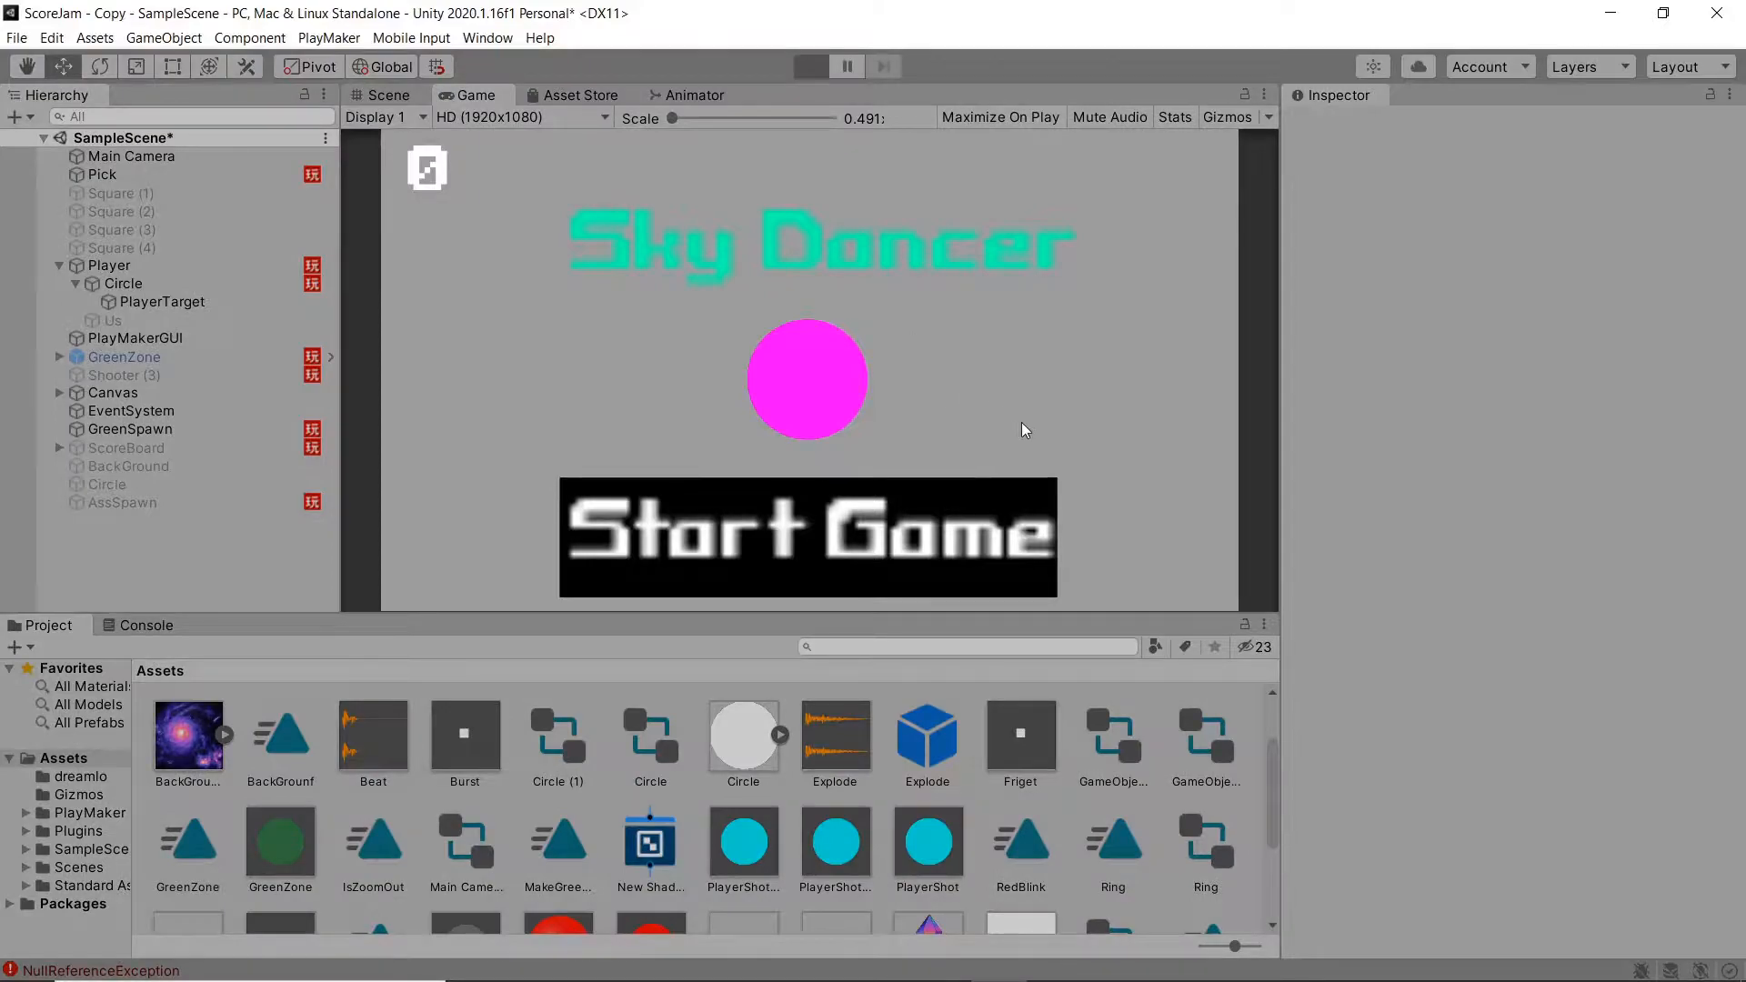
click(944, 530)
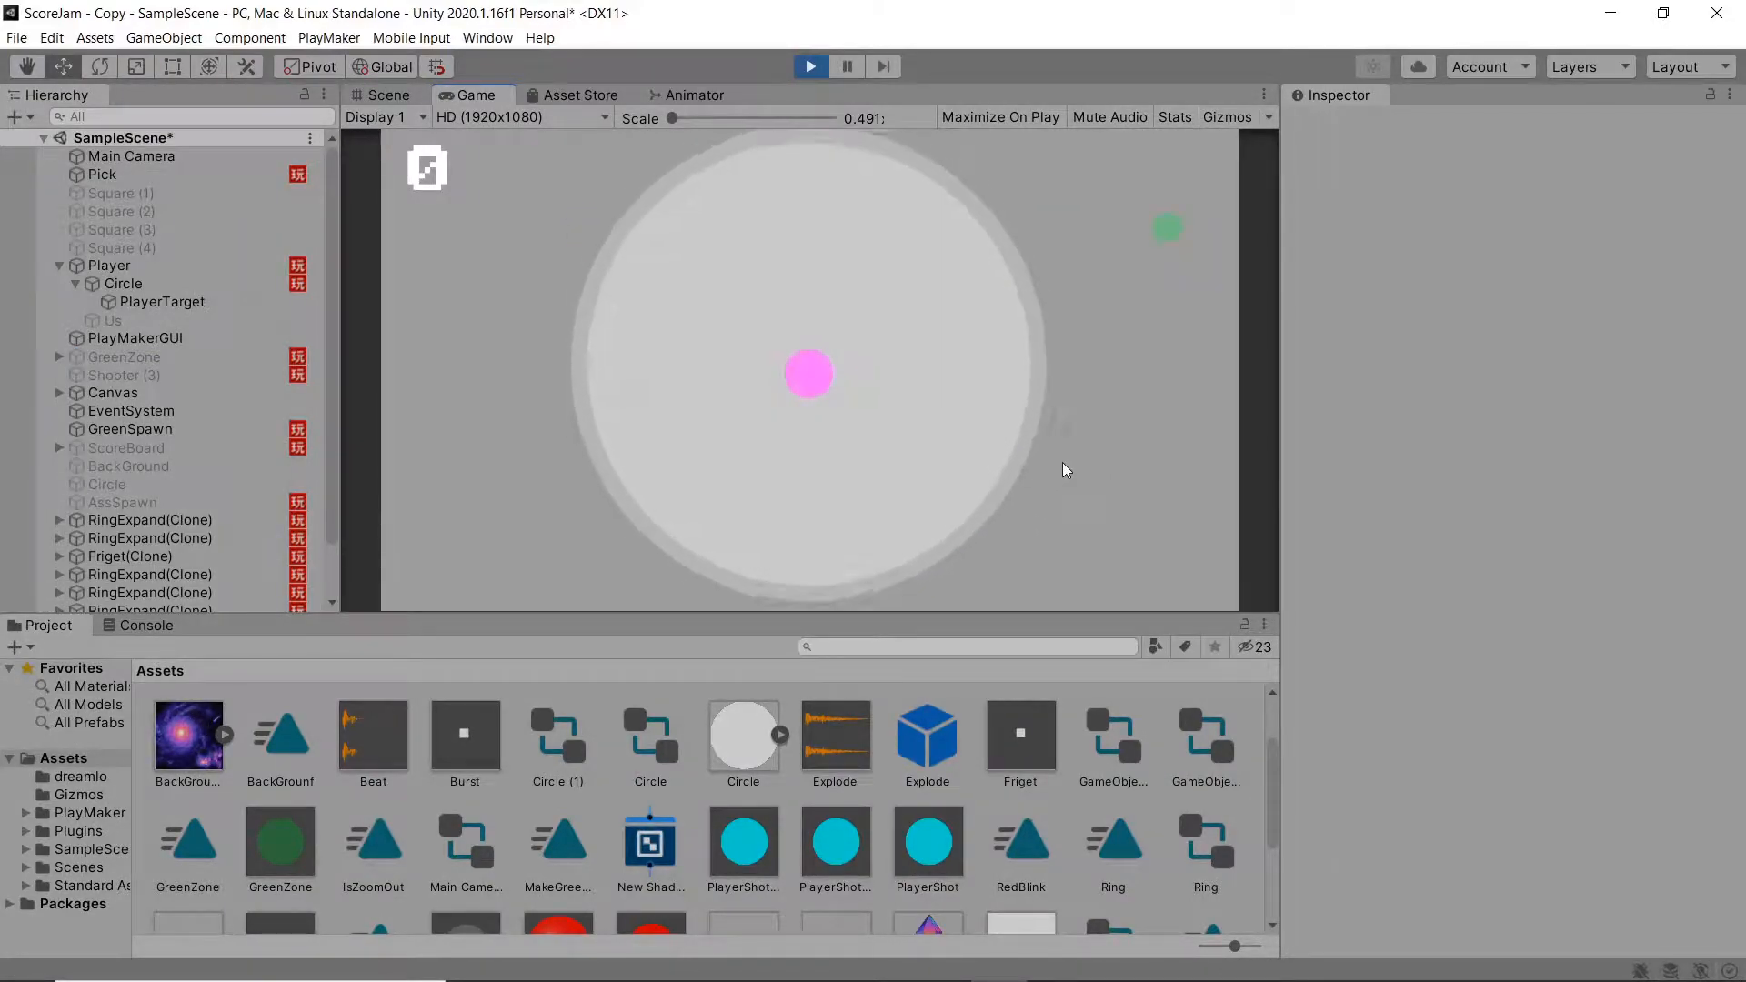
Step: Play the round by moving the pink circle onto the green zones and around the field, and stop play mode
click(1145, 244)
click(1093, 458)
click(706, 507)
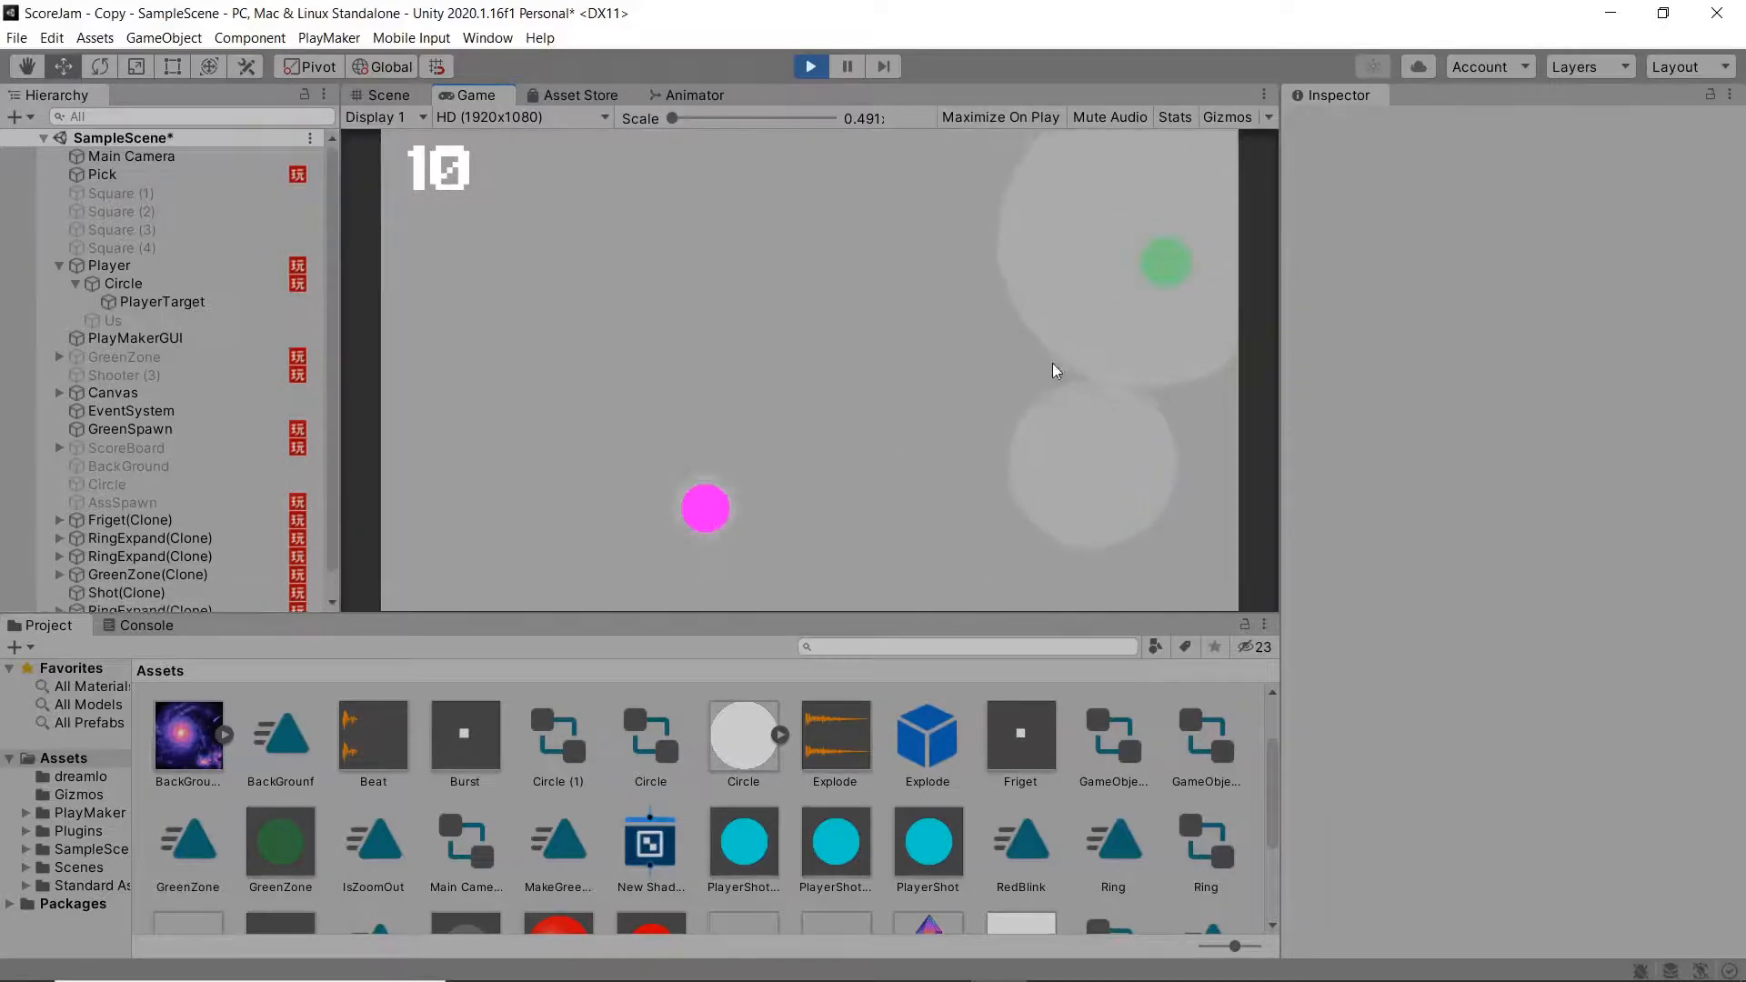
click(1143, 275)
click(1026, 404)
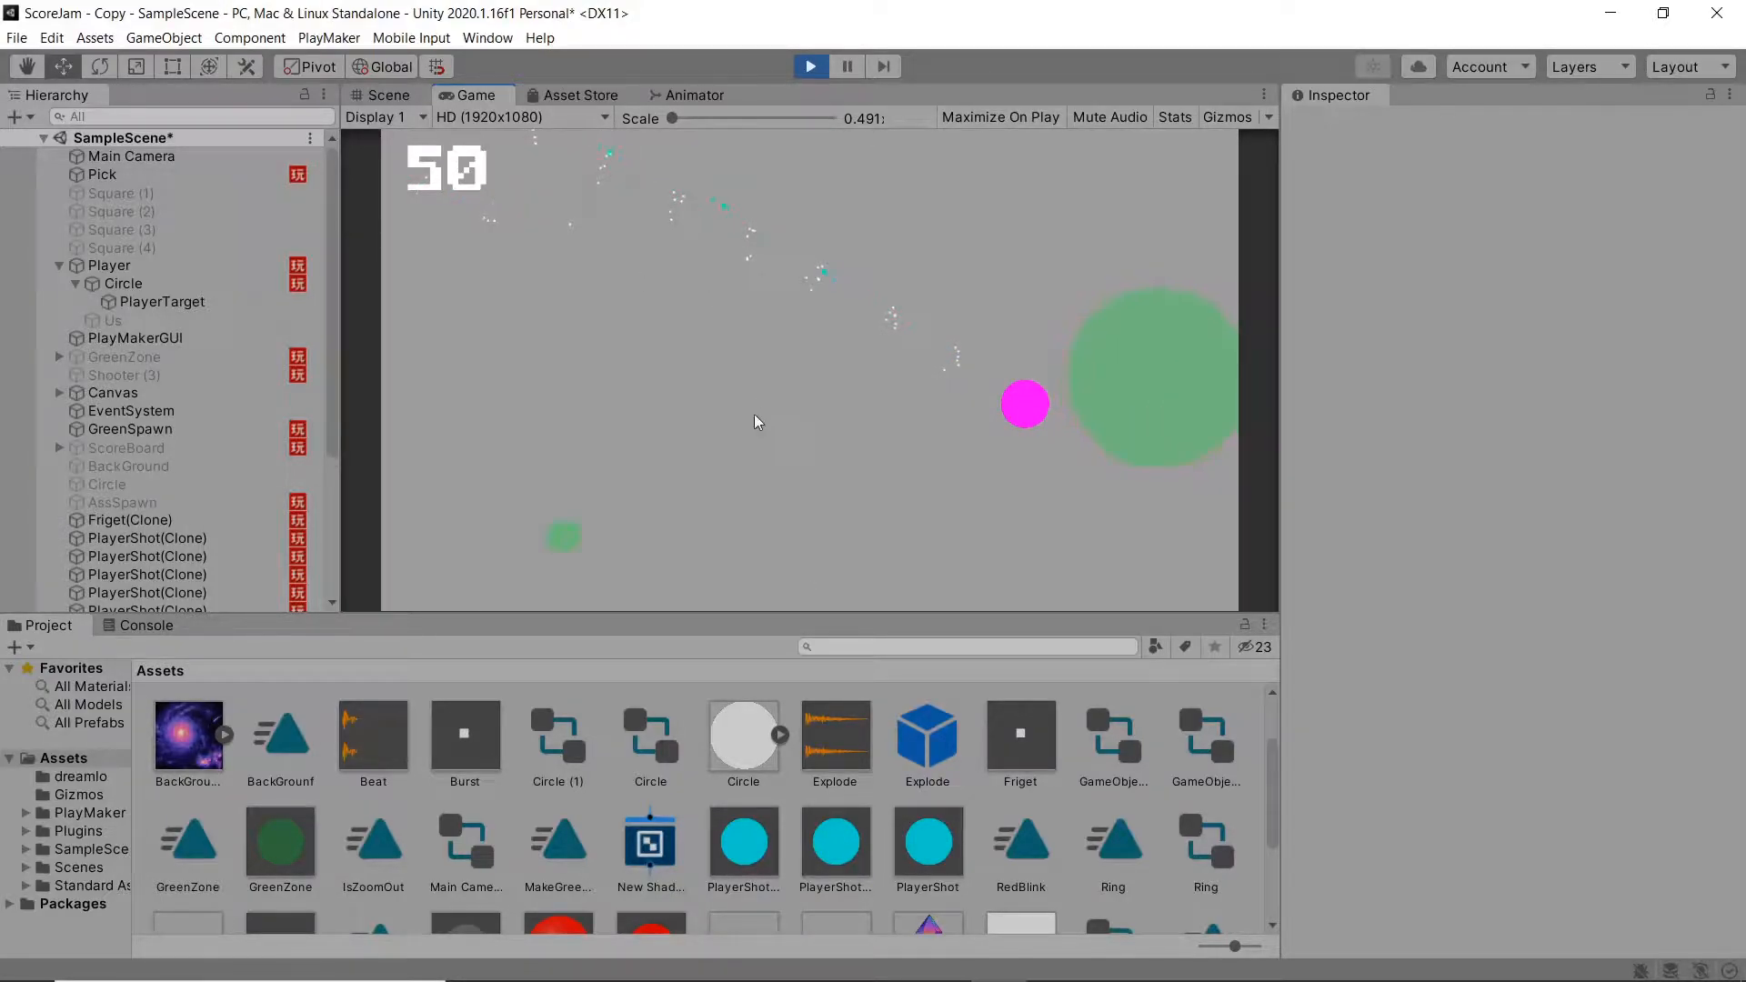
click(1129, 401)
click(587, 531)
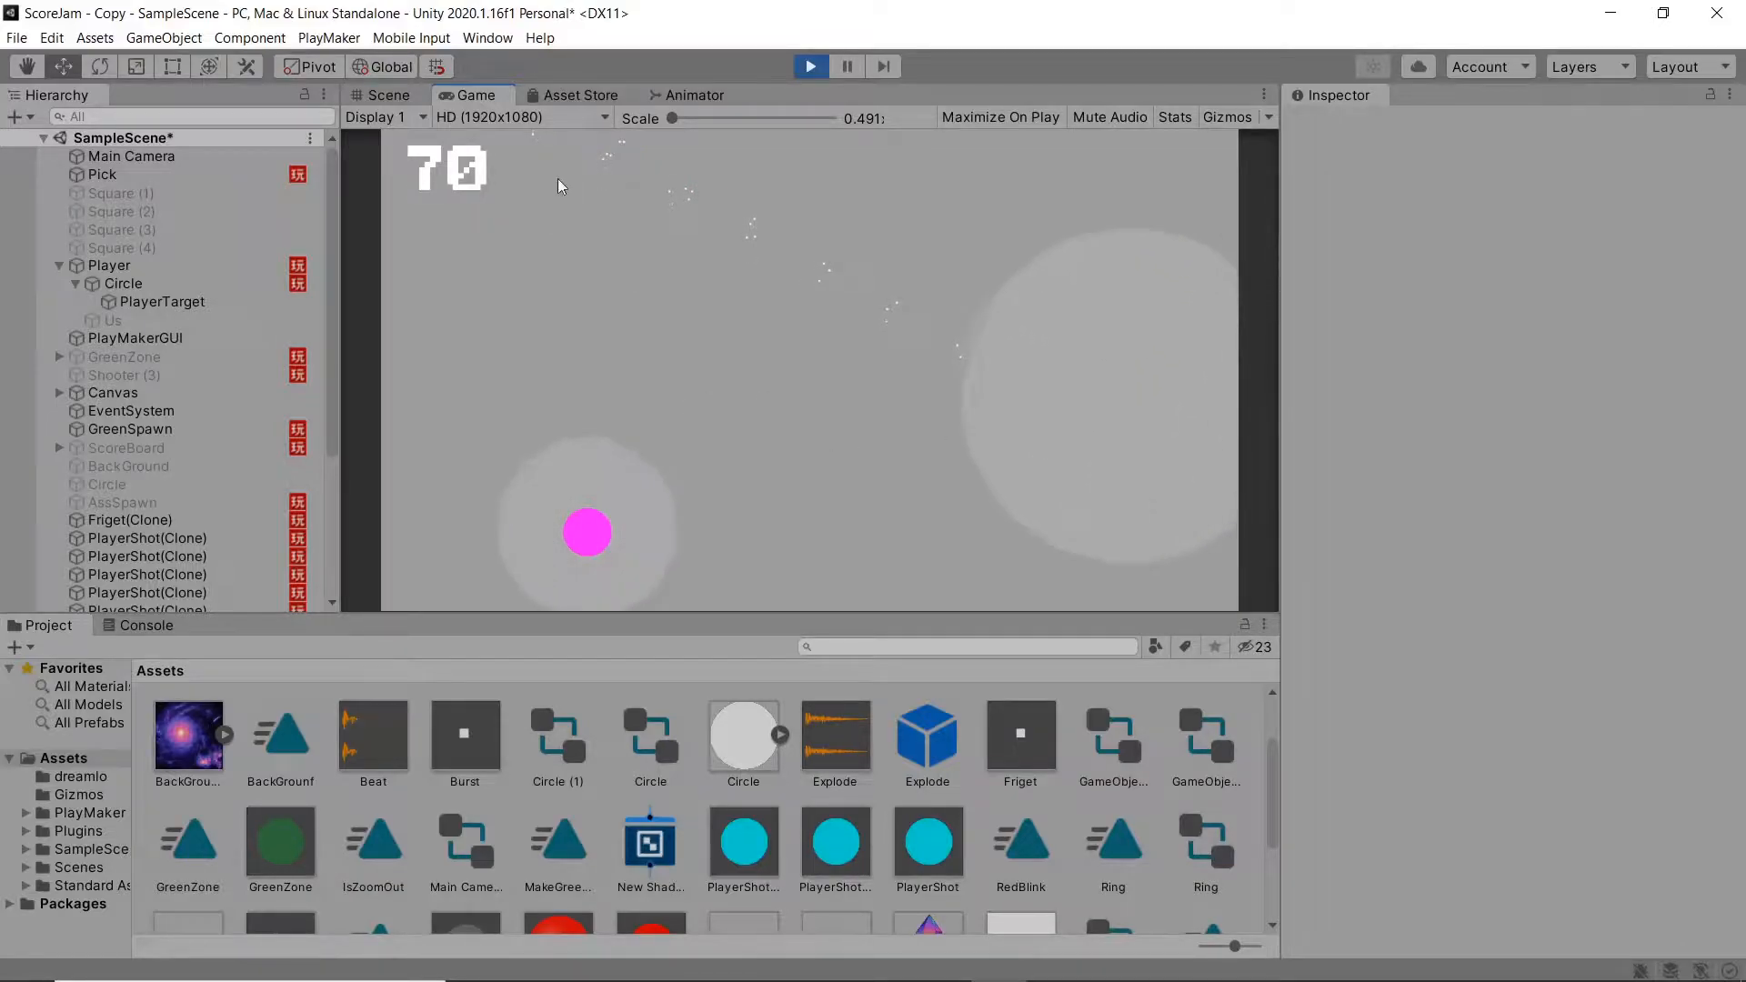
click(808, 67)
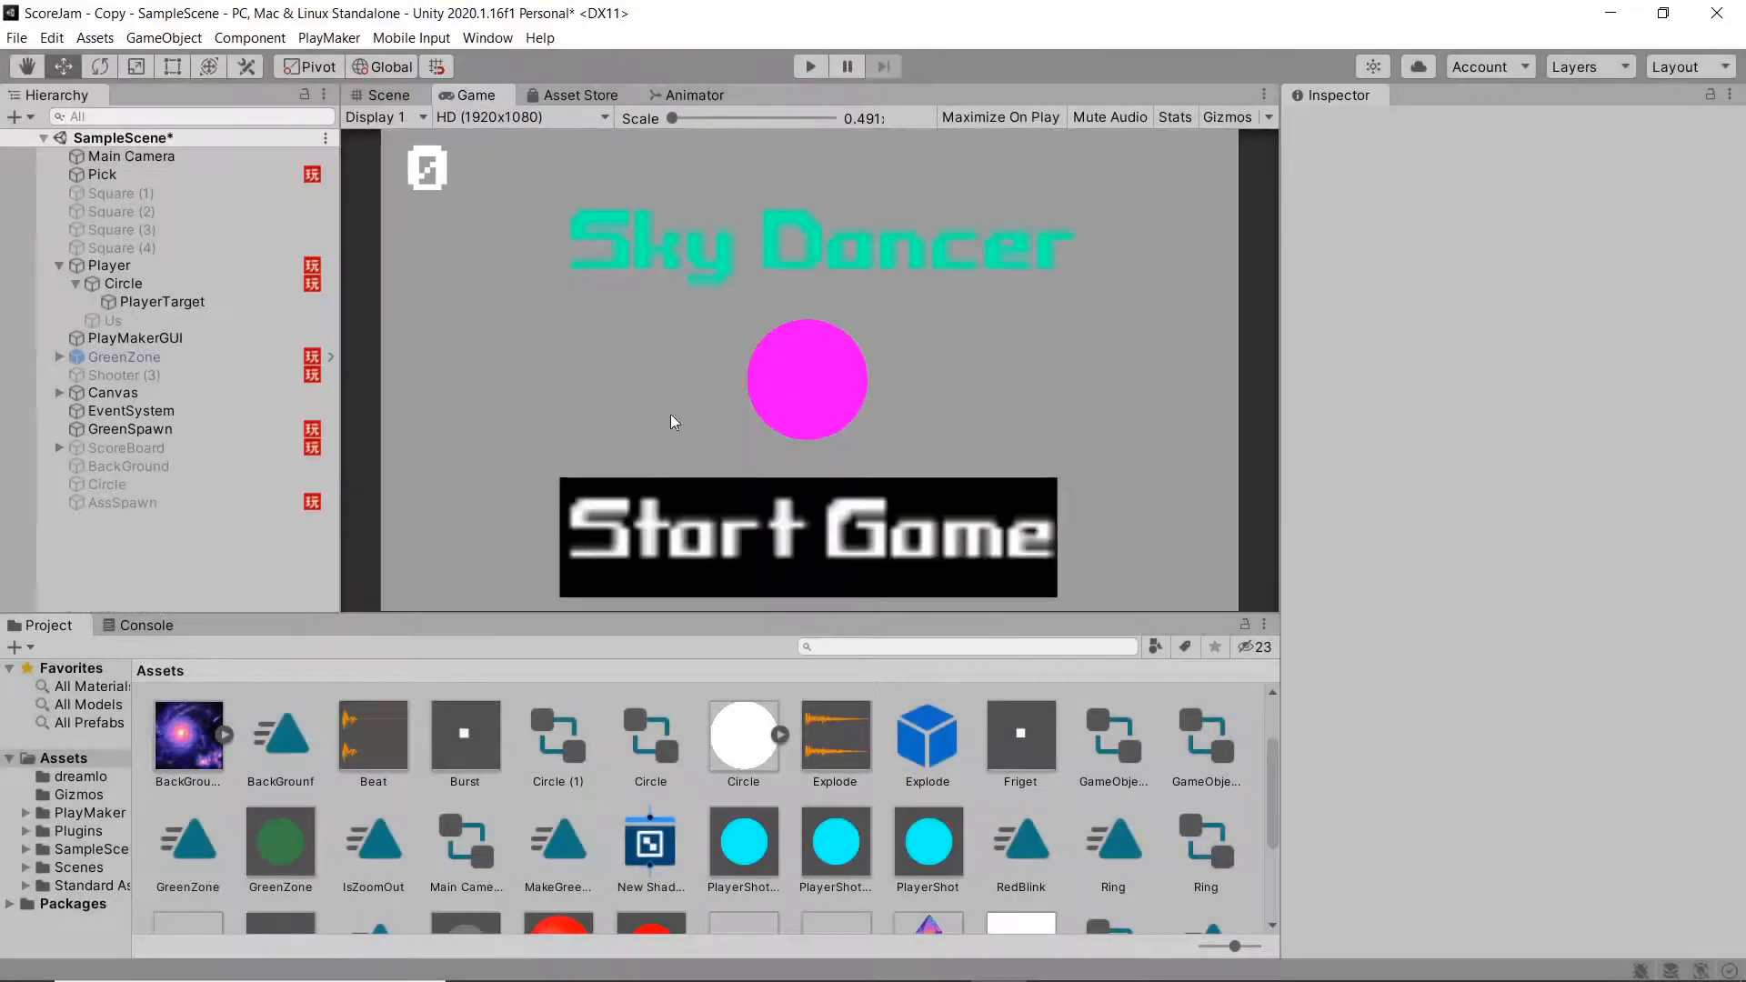
Step: Open the PlayerShot 2 prefab, examine the Translate action in its FSM, and return to SampleScene with the PlayMaker editor closed
double_click(834, 847)
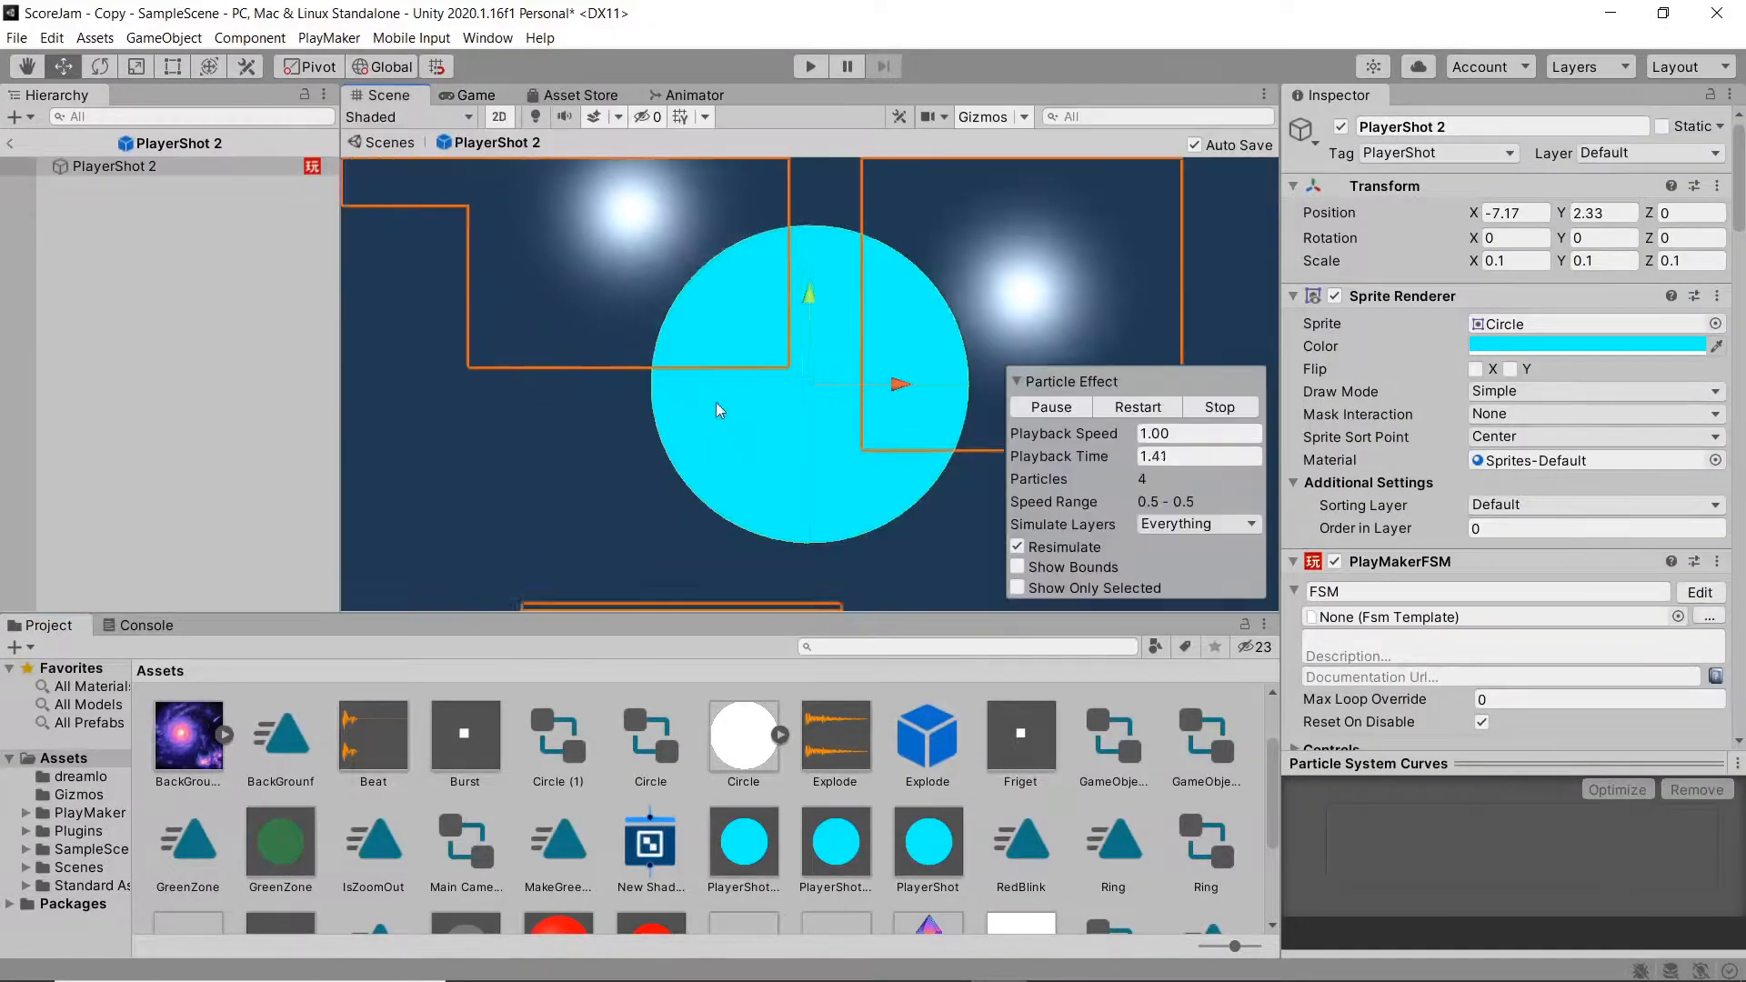
scroll(727, 401, down, 4)
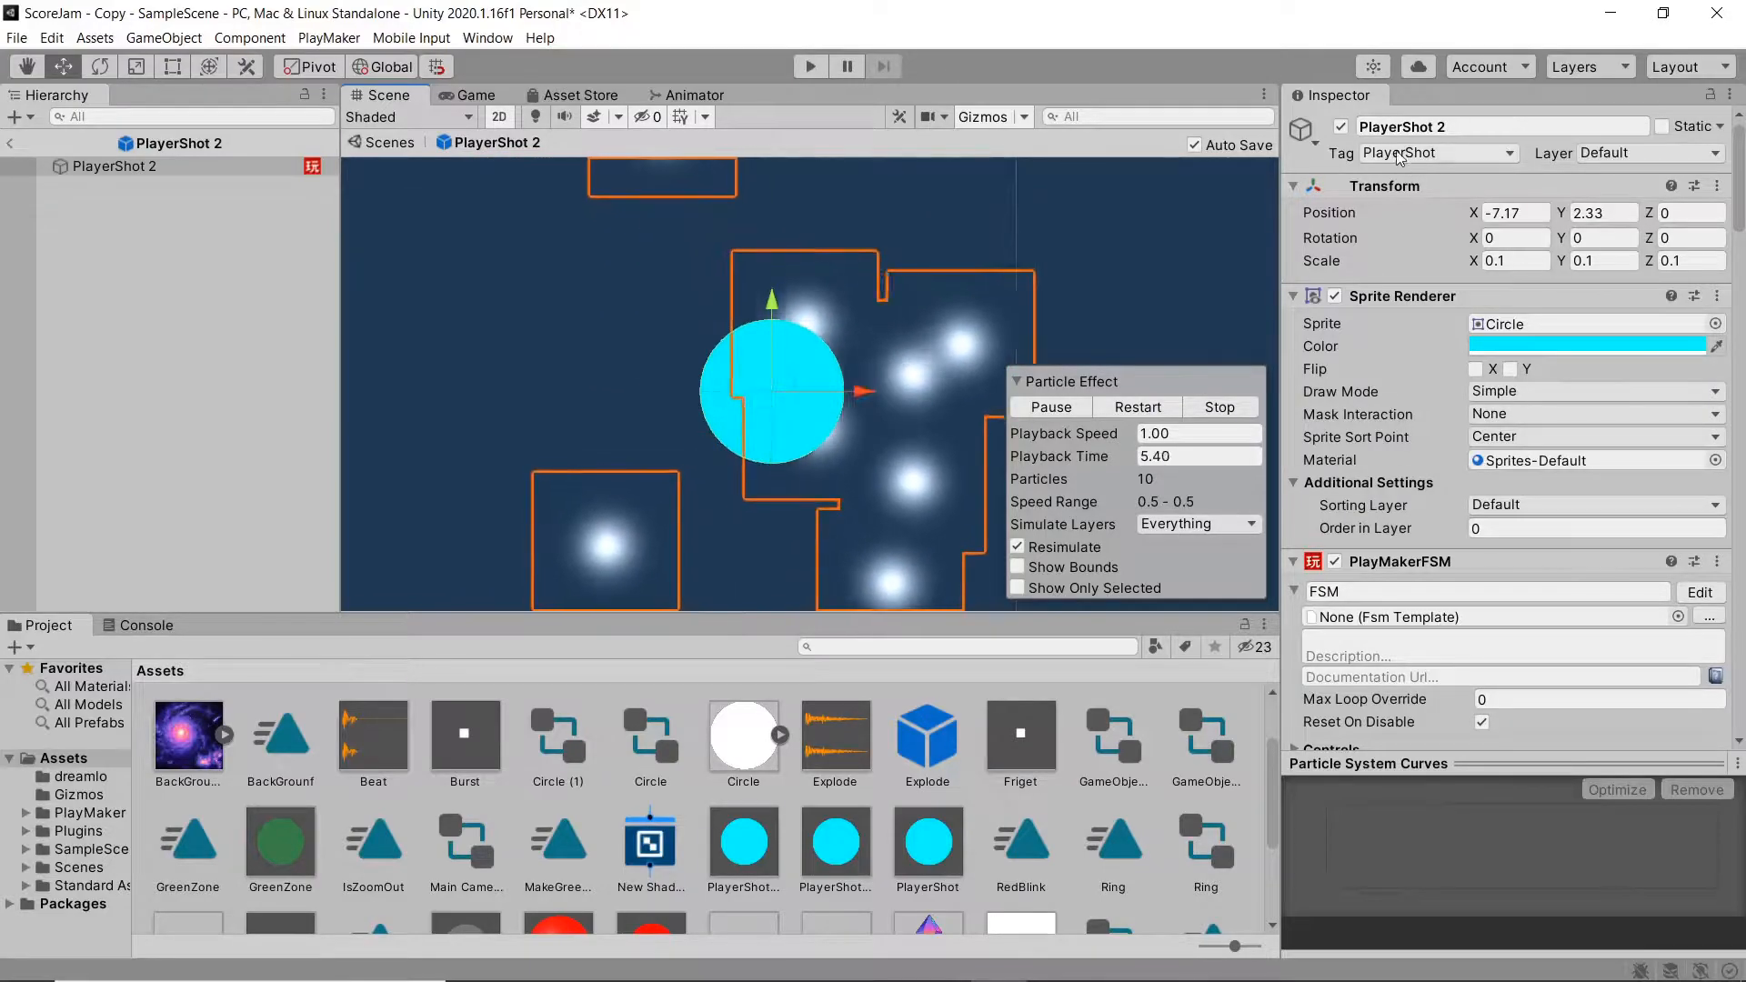
click(1719, 593)
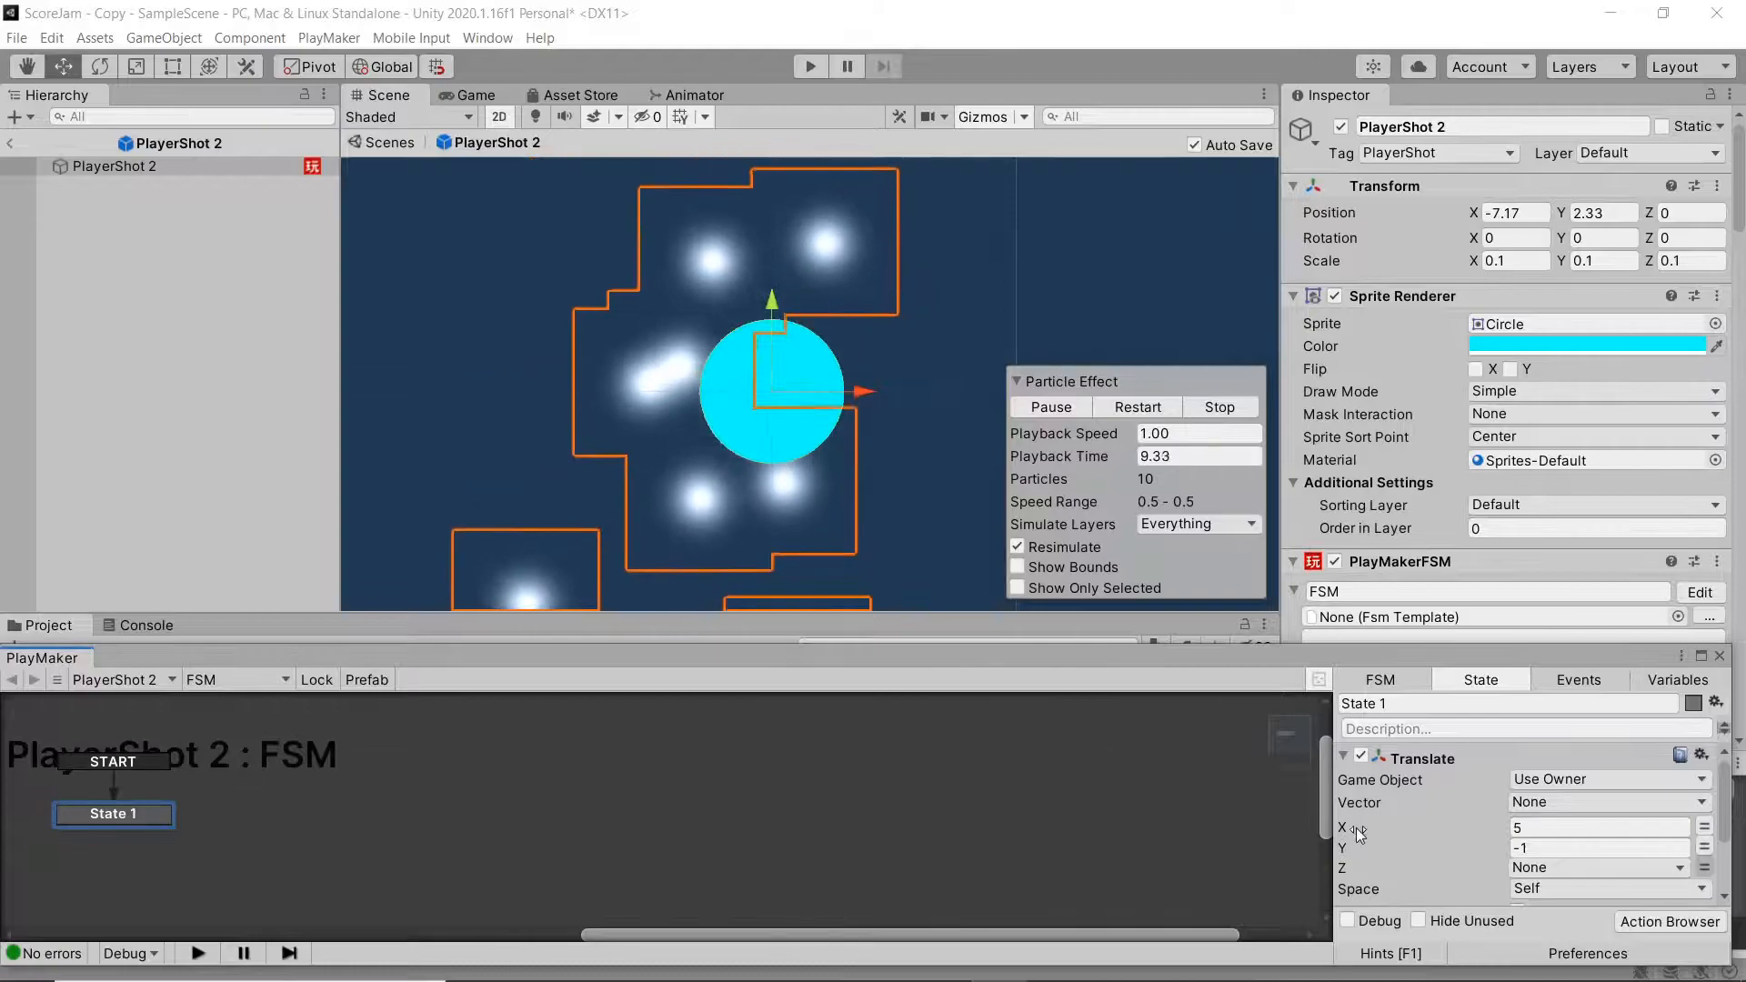
scroll(1419, 818, down, 2)
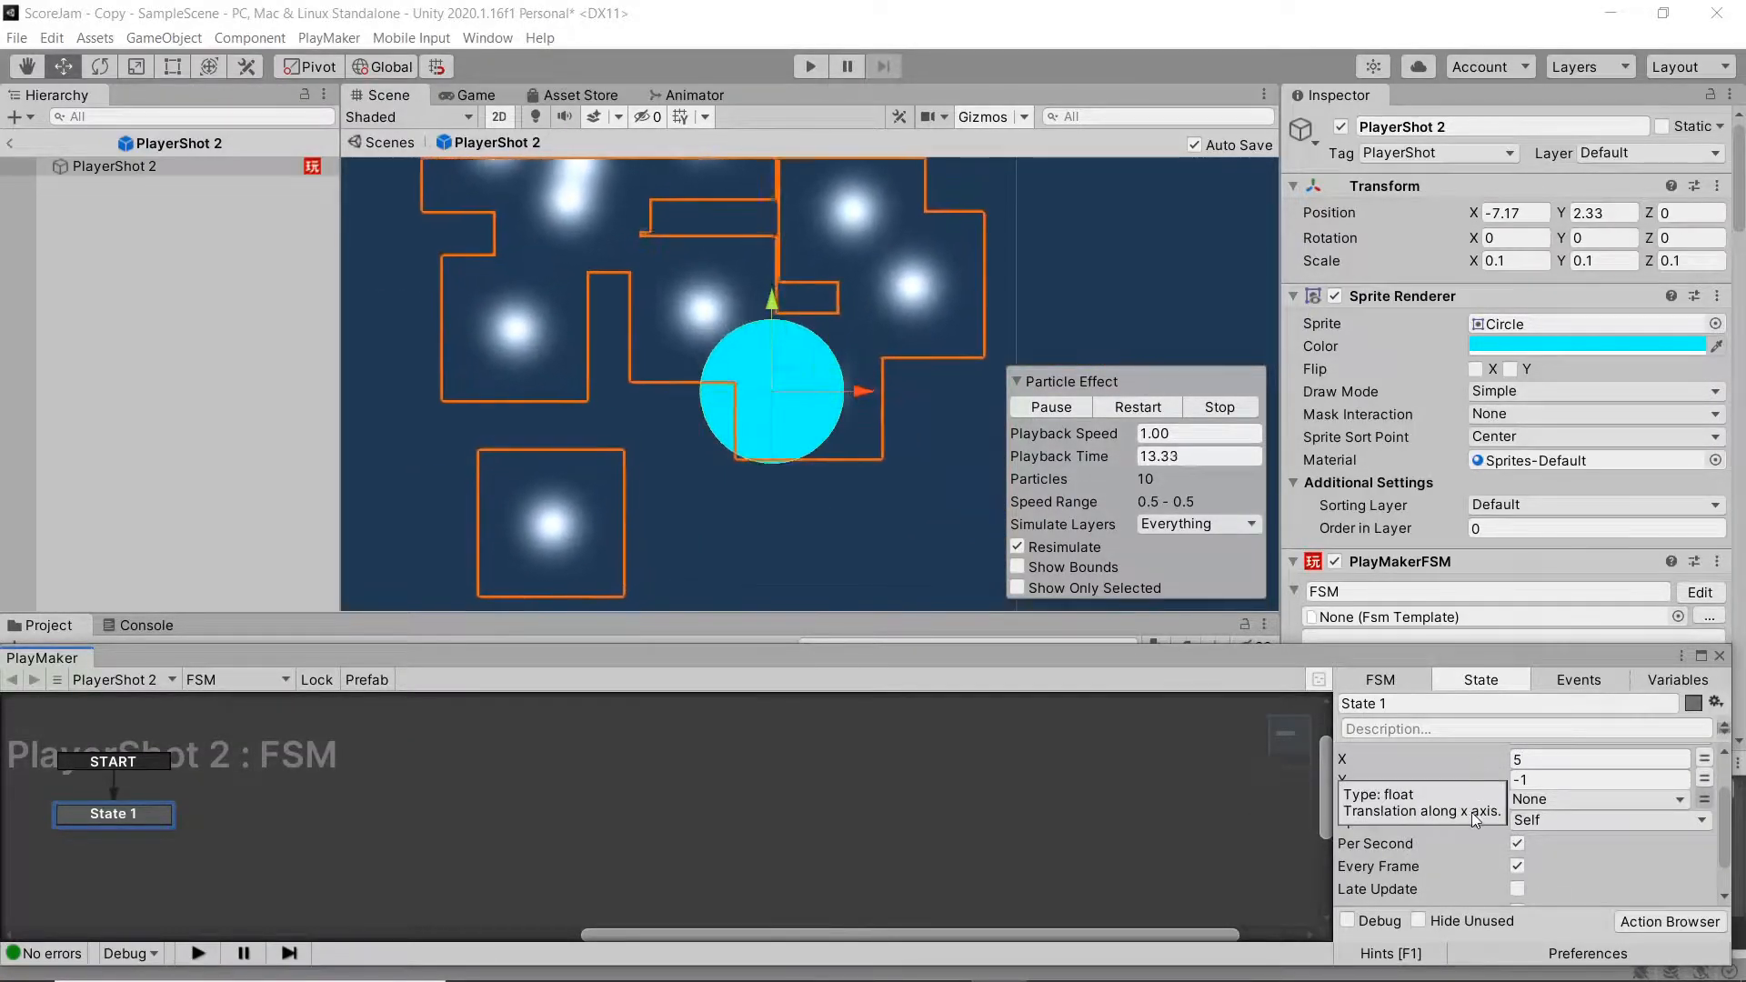
scroll(1437, 800, up, 2)
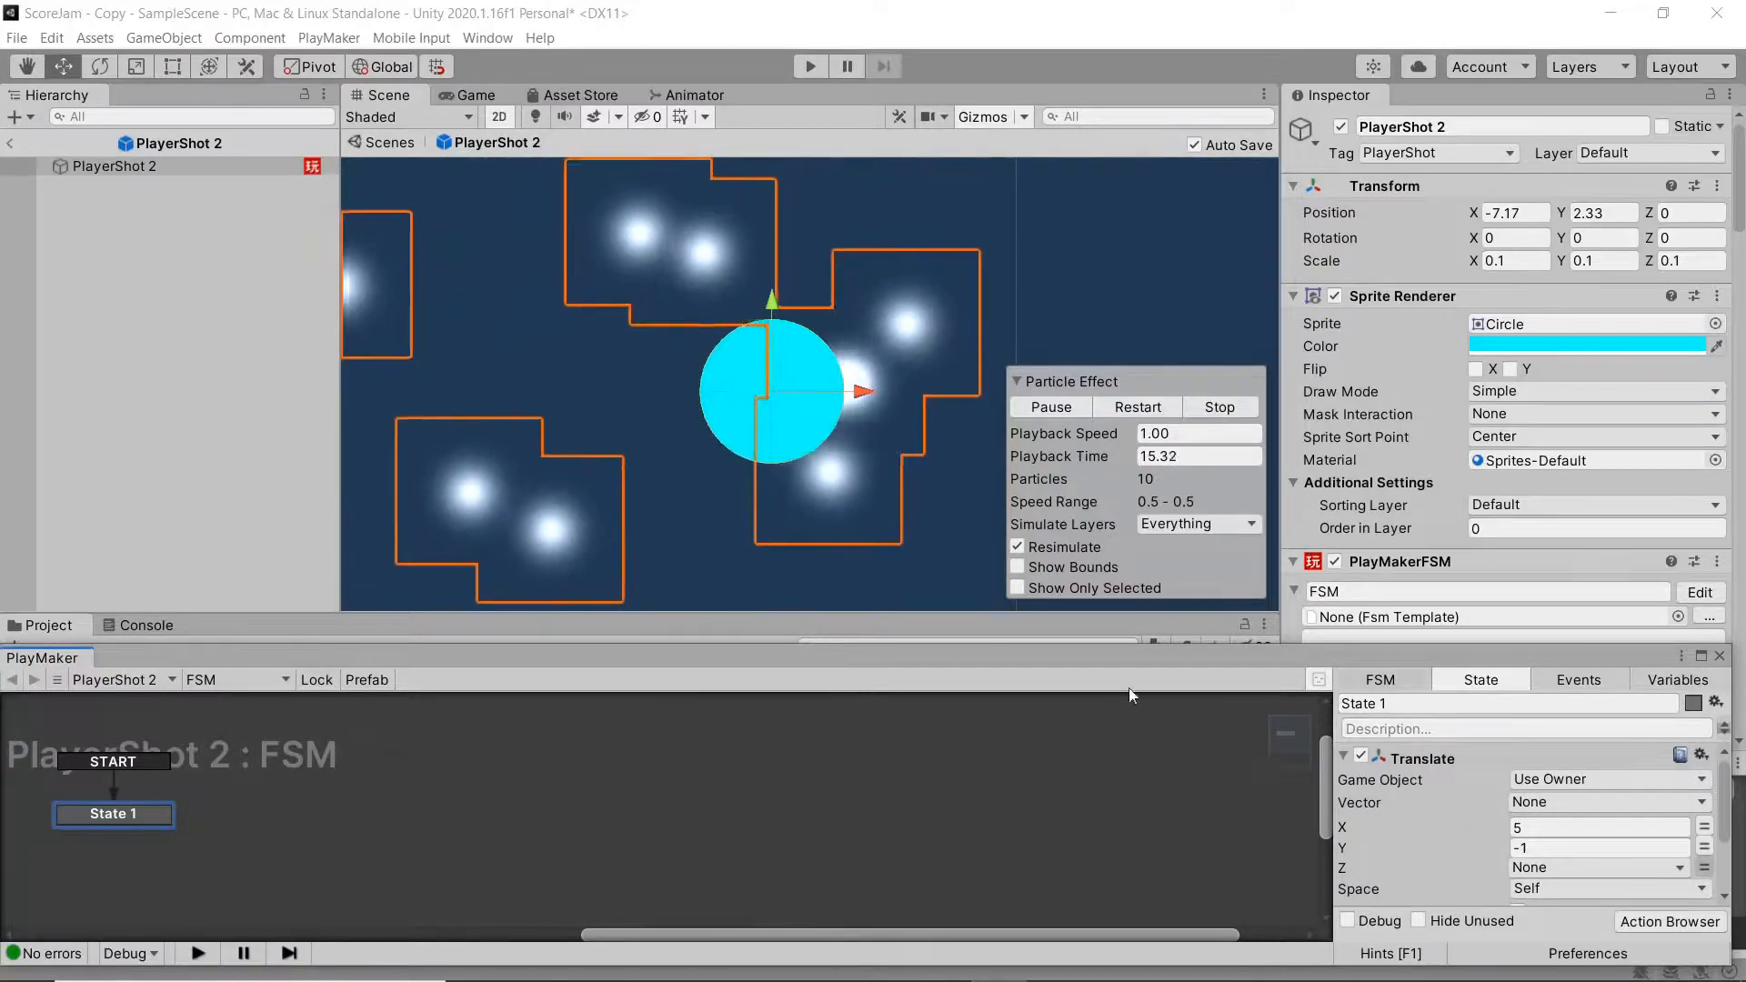
click(275, 682)
click(270, 689)
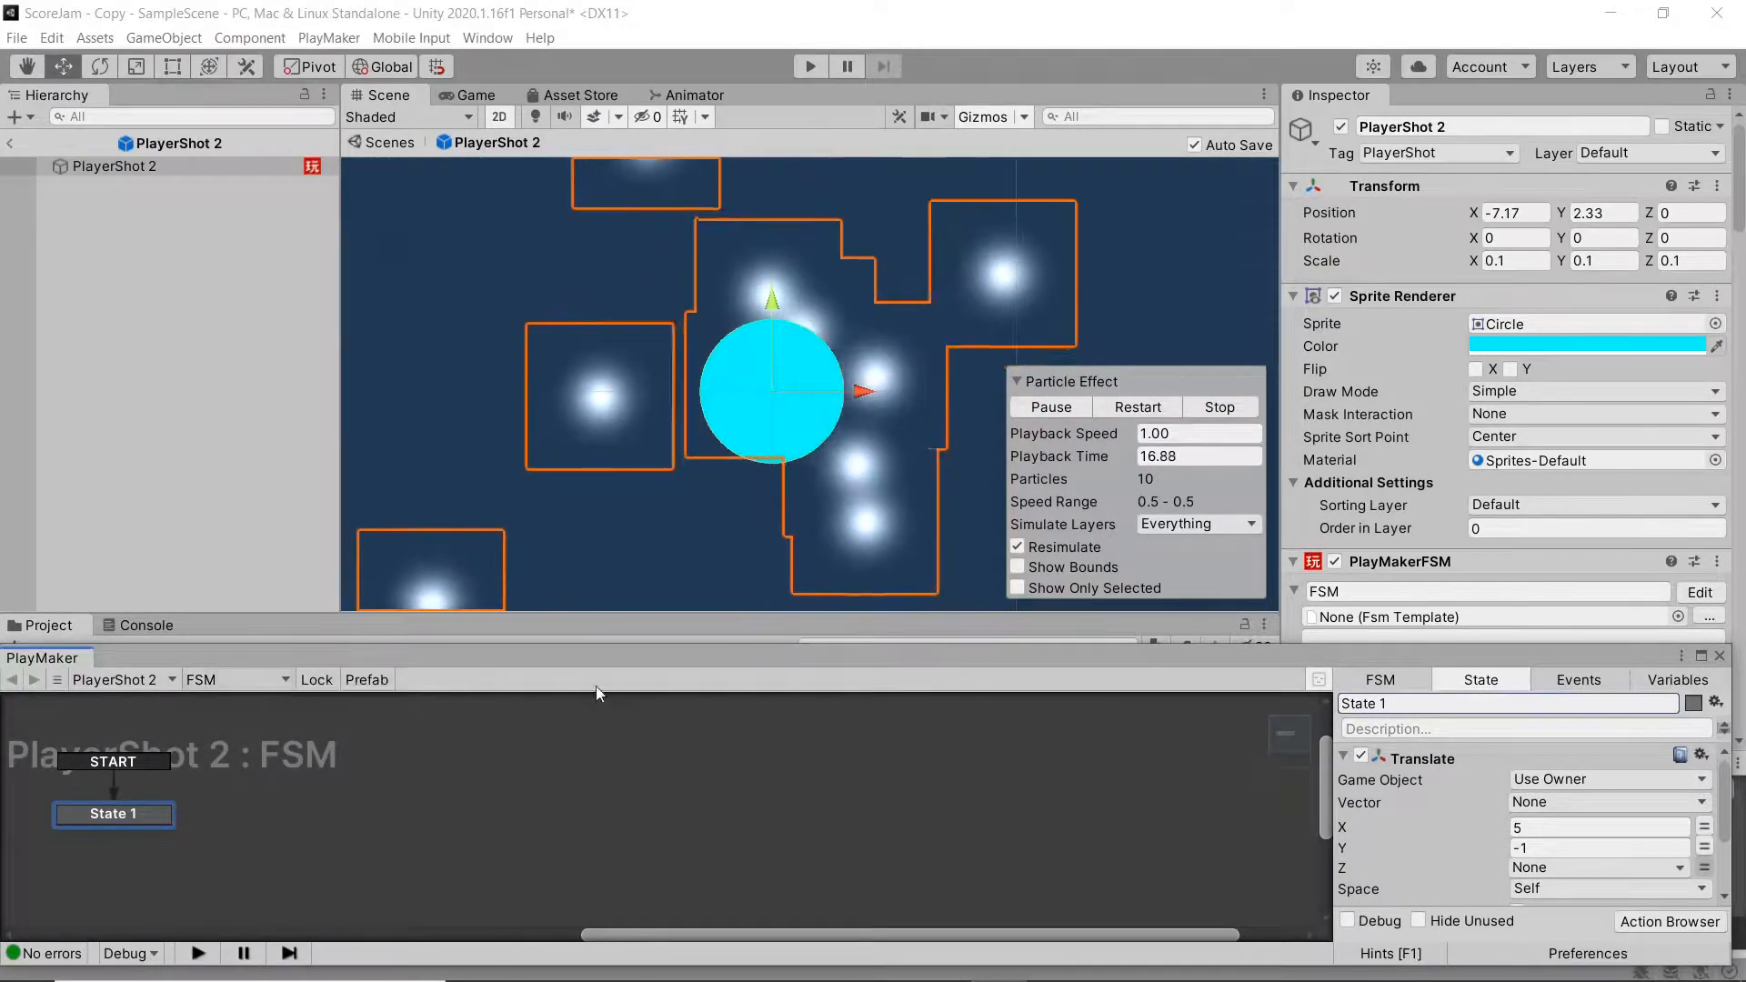
click(1719, 657)
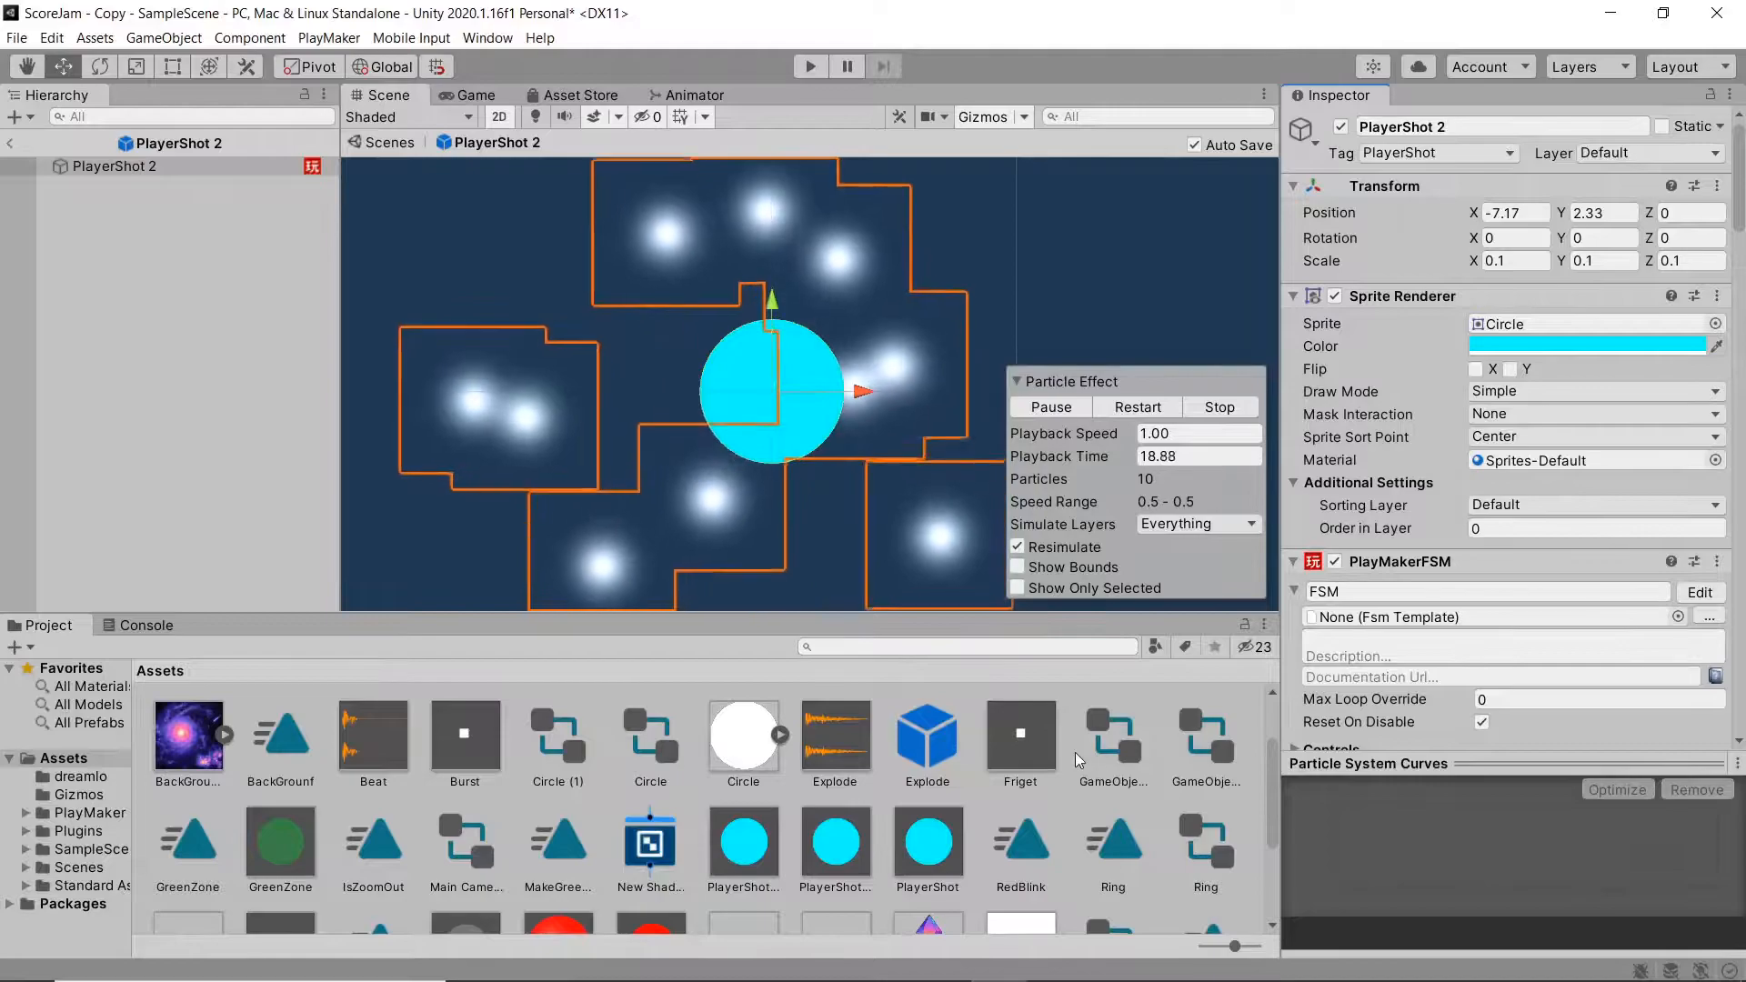
click(10, 143)
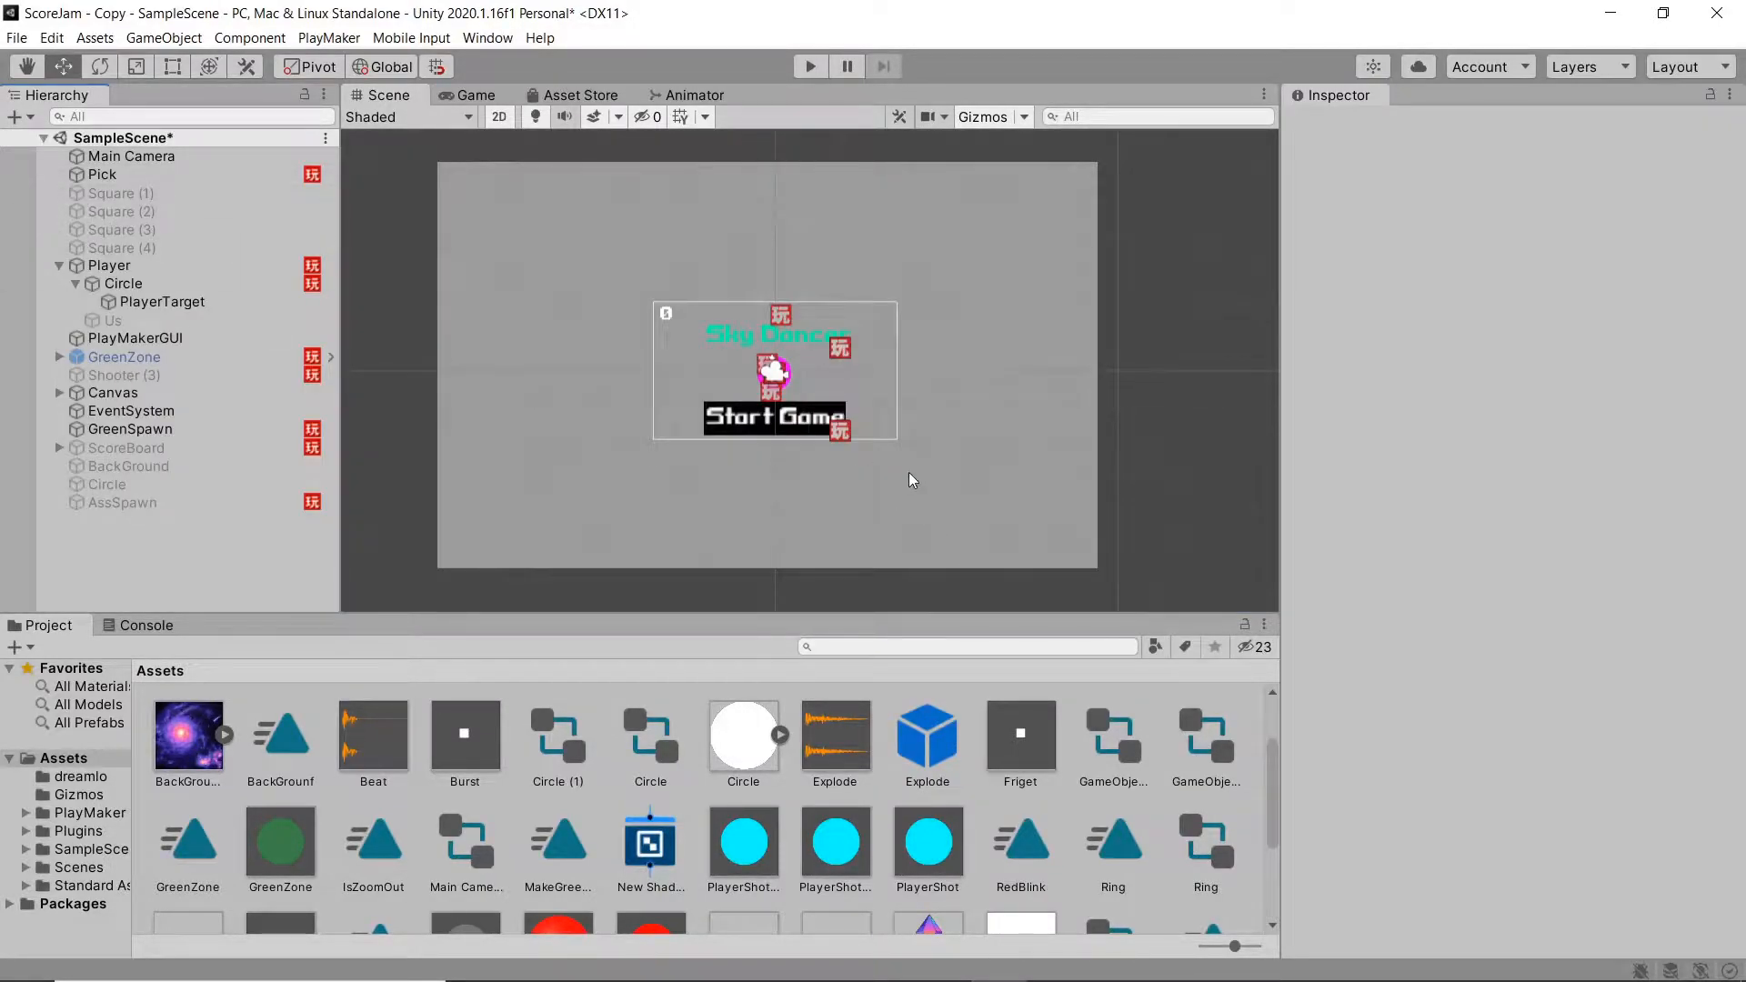
Step: Select the Player object in the scene and open its first FSM in the PlayMaker editor
scroll(1004, 490, up, 1)
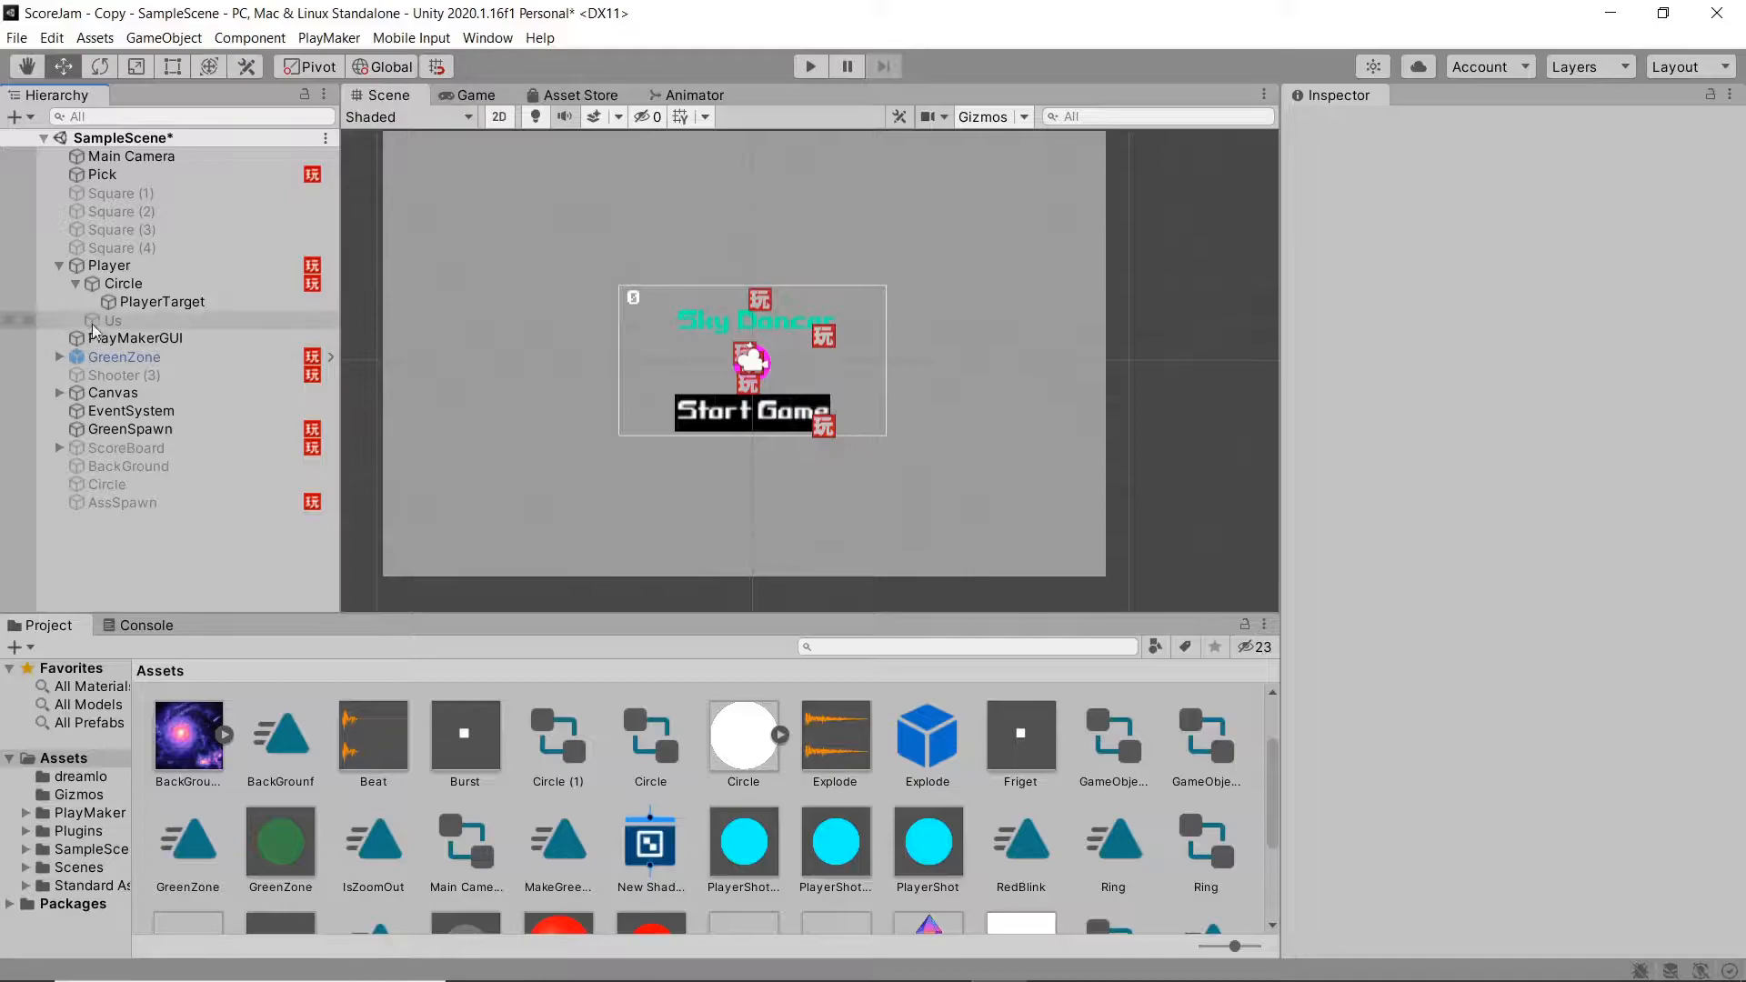
click(111, 266)
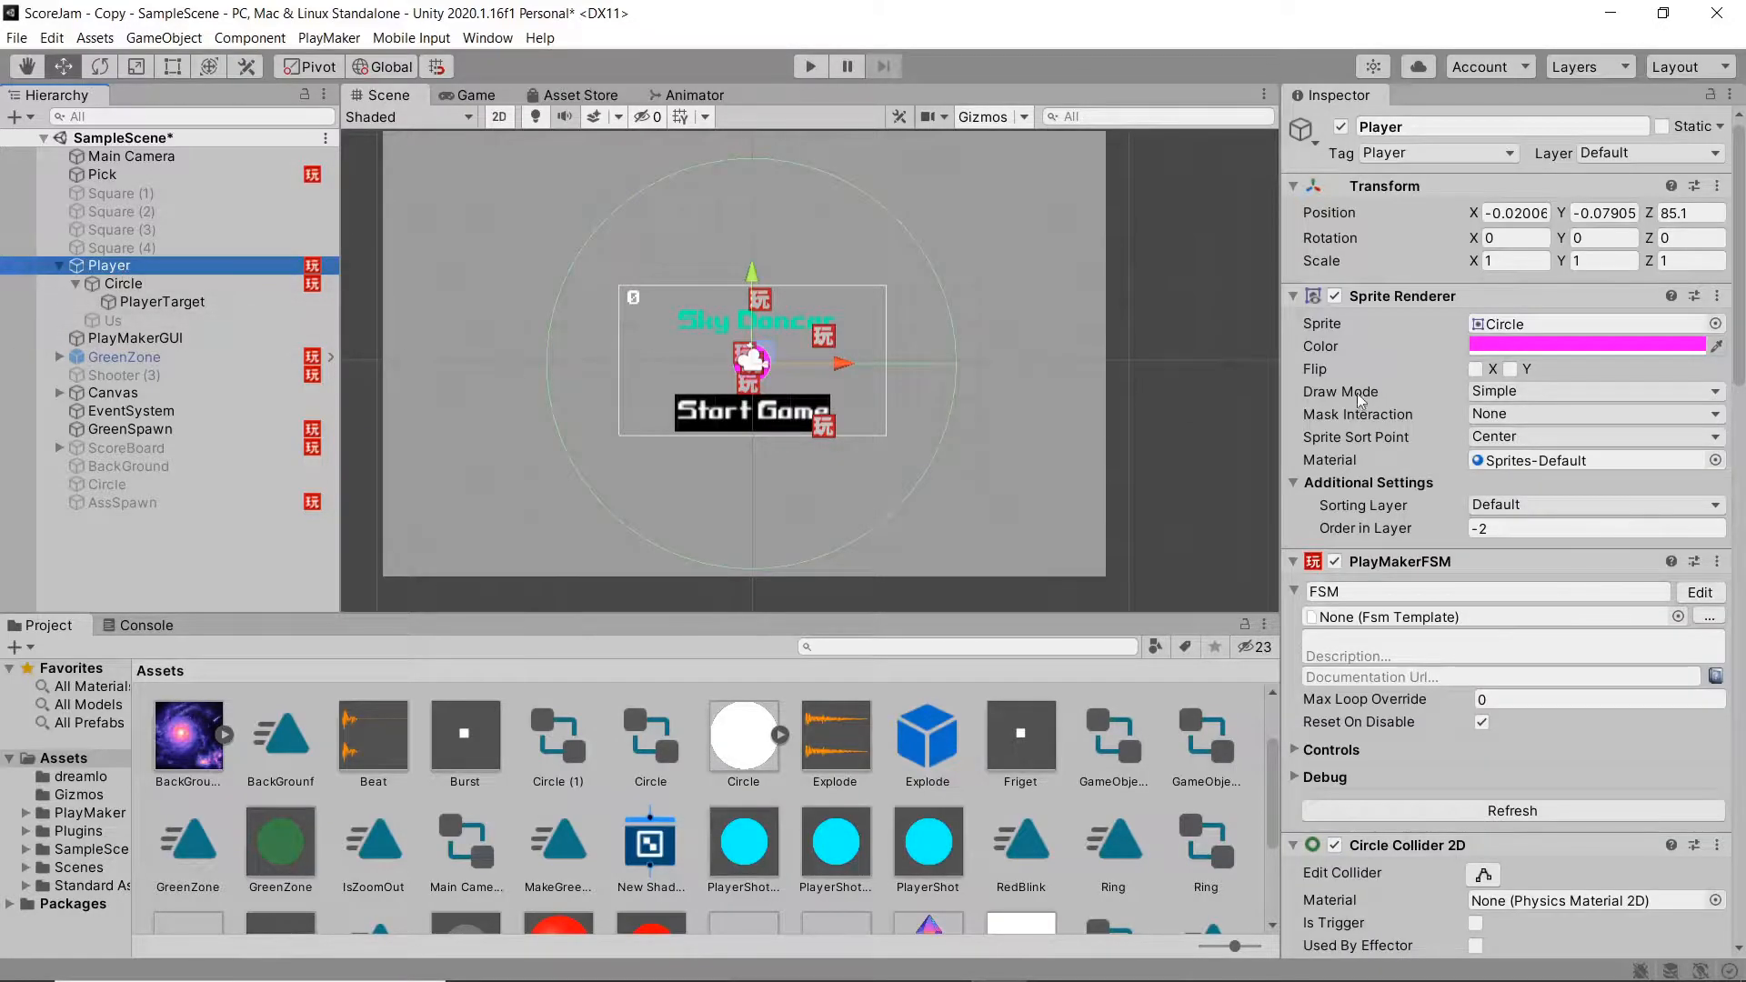
click(1700, 592)
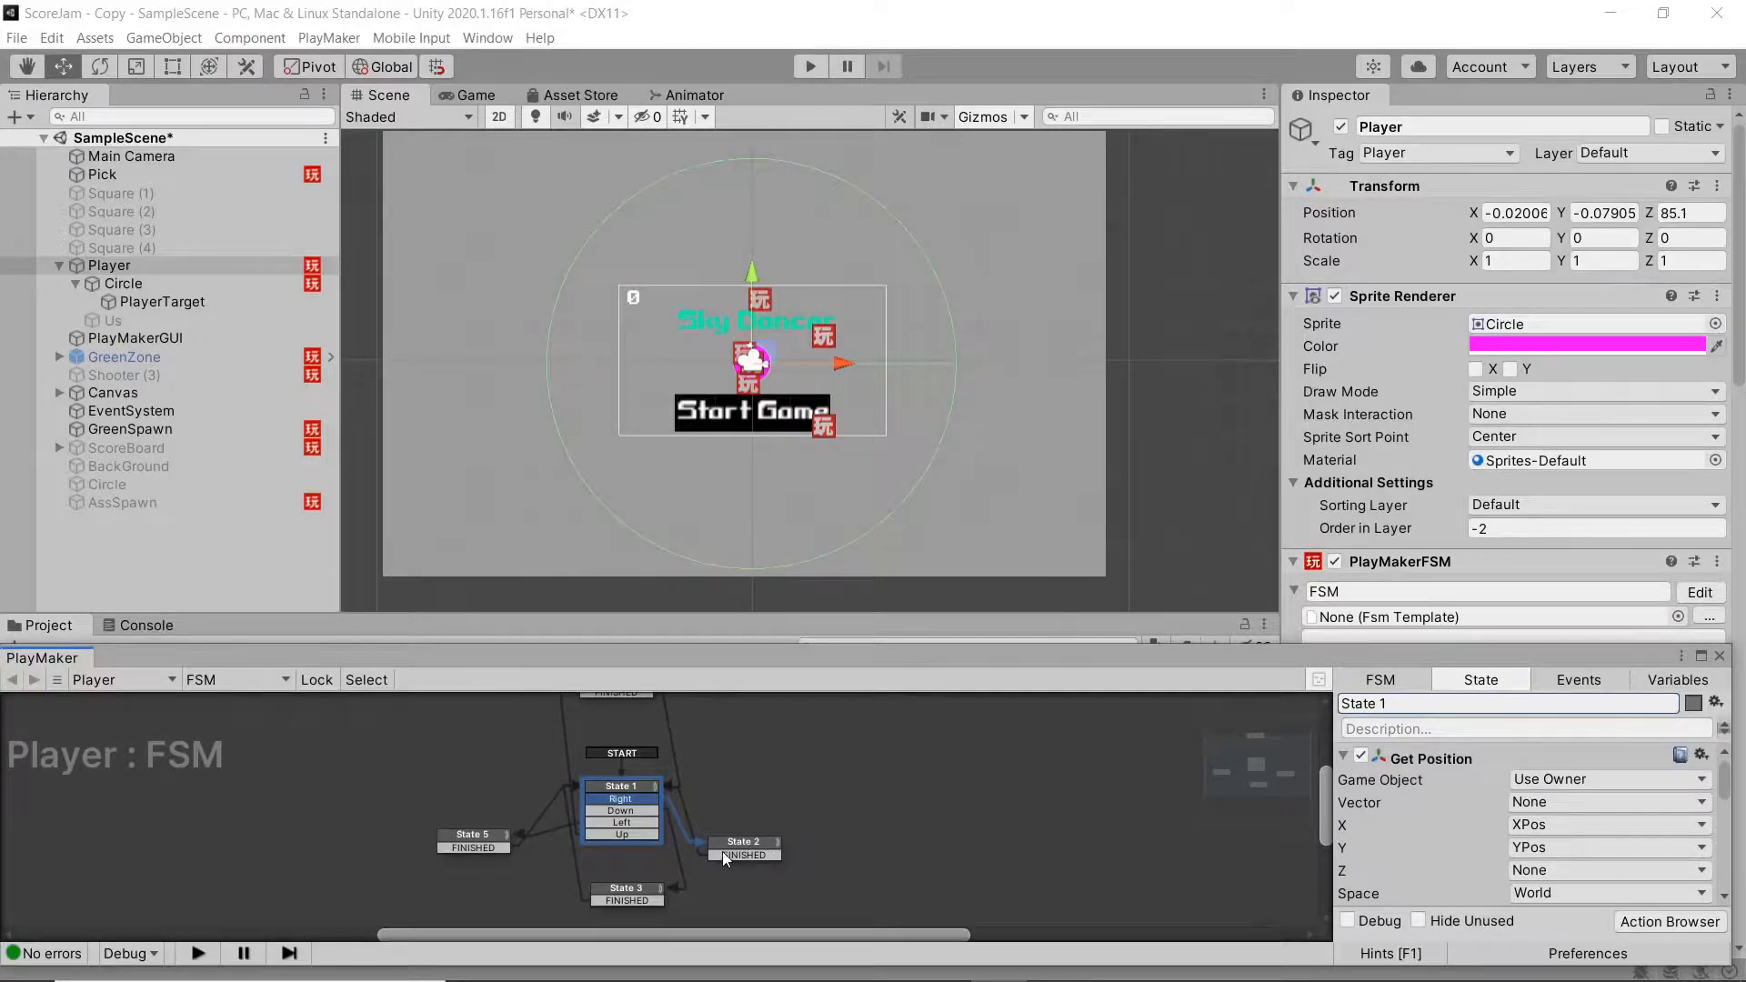
scroll(723, 853, up, 1)
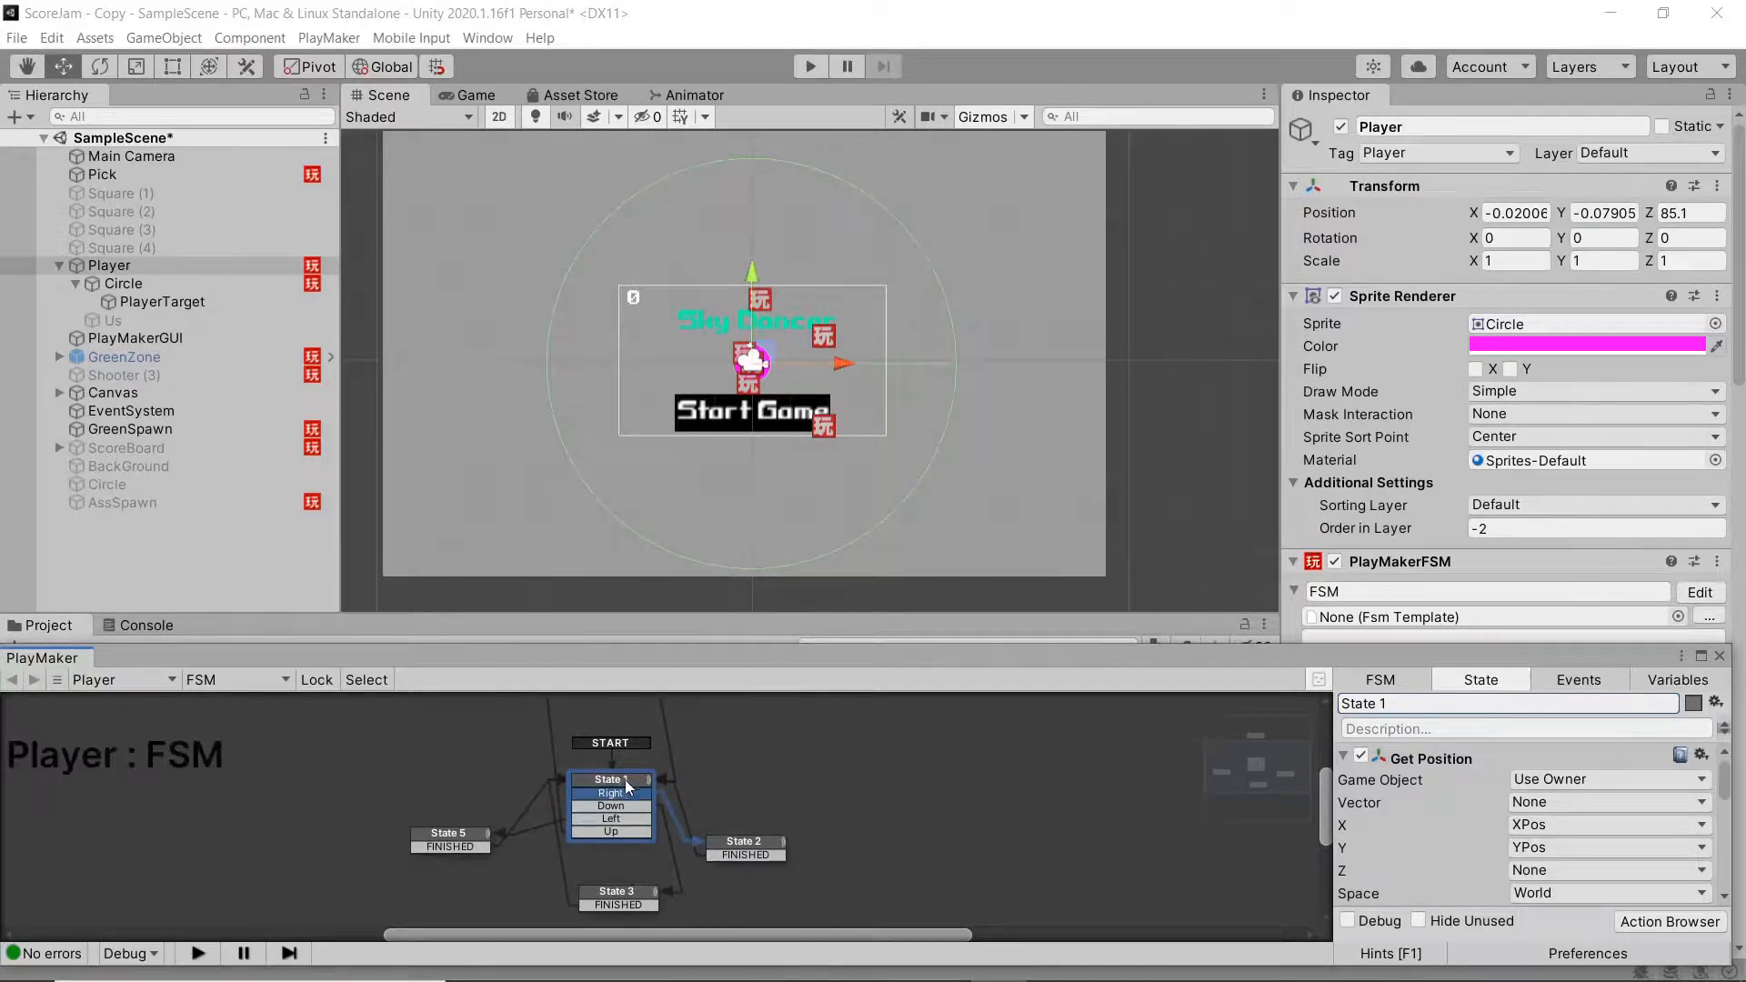
Step: Examine the Get Position and Float Compare actions in the Player FSM's State 1, and Set Position and Create Object in State 2
scroll(1445, 845, down, 5)
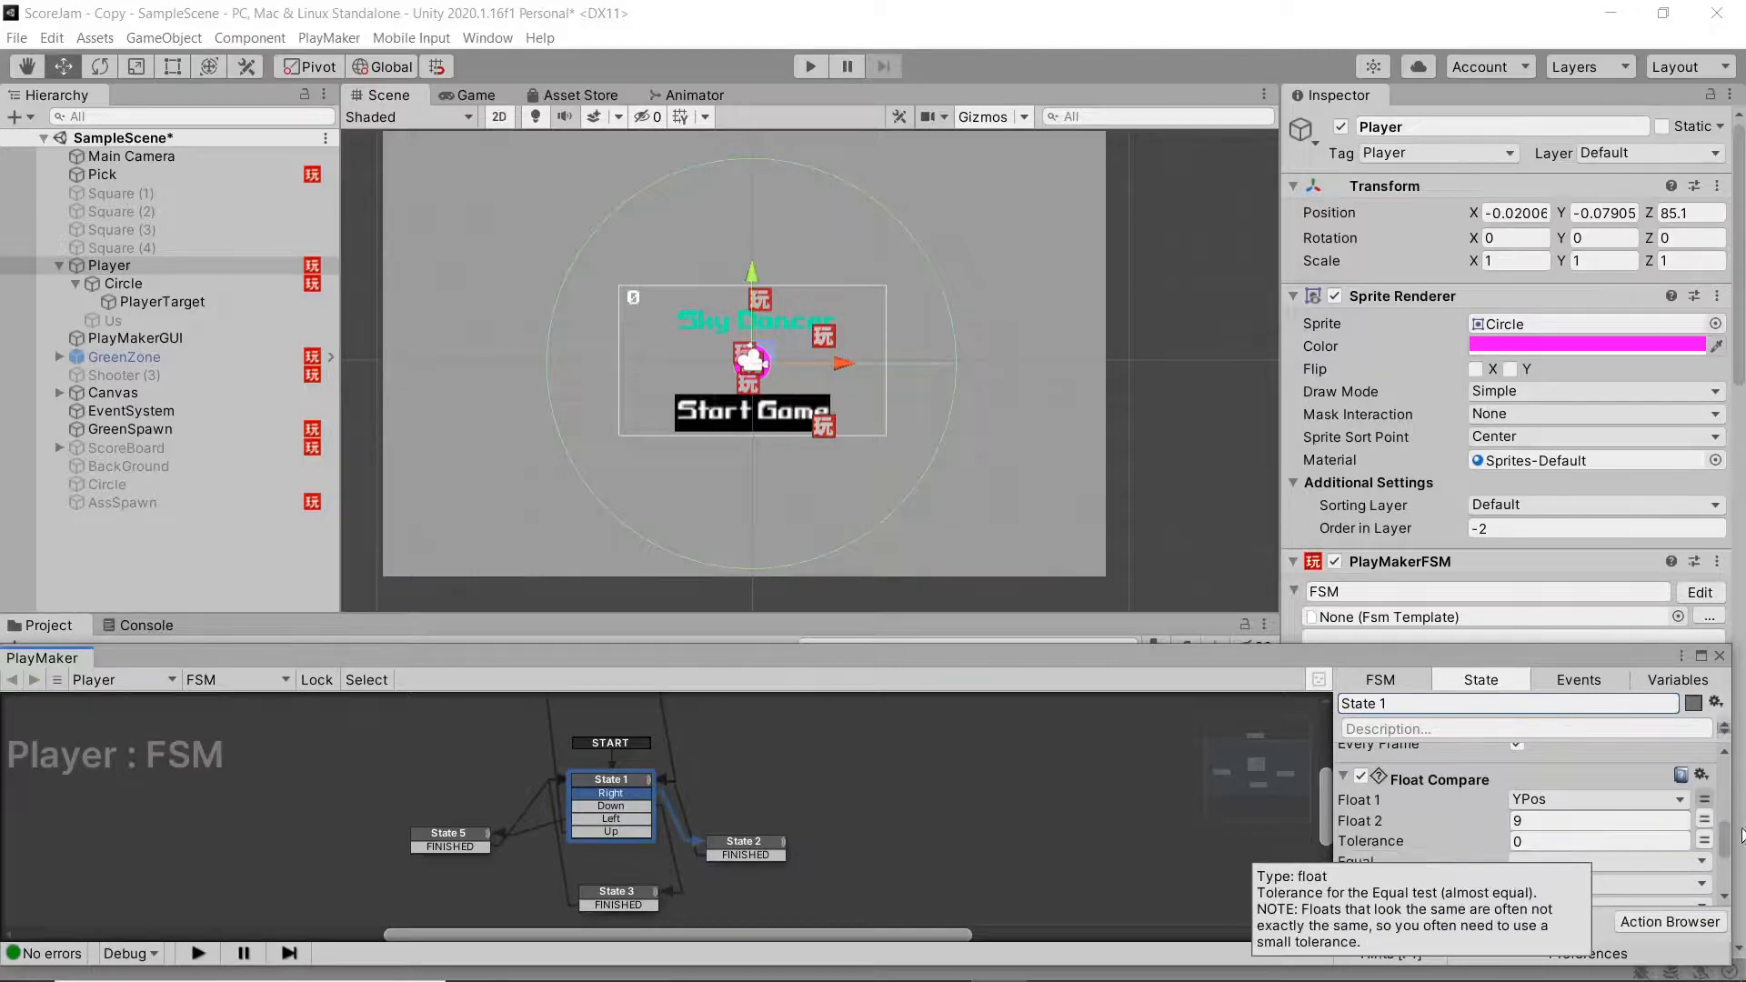
drag(1726, 832, 1727, 767)
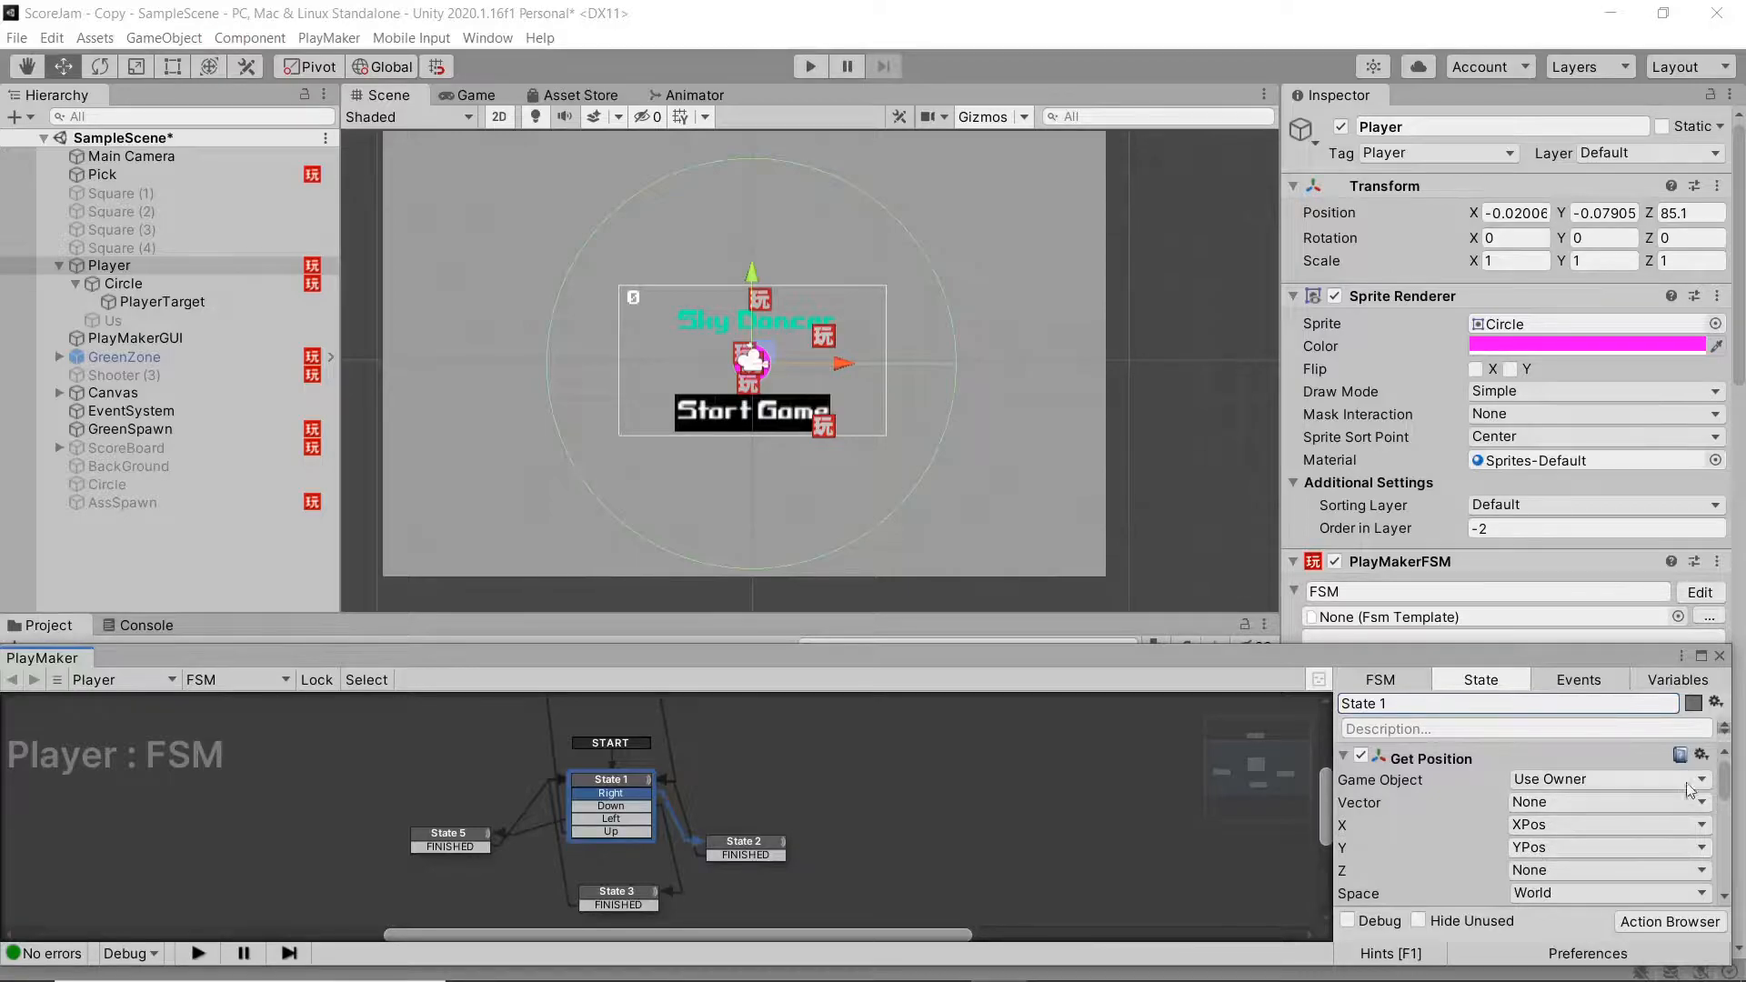
drag(1725, 771, 1705, 800)
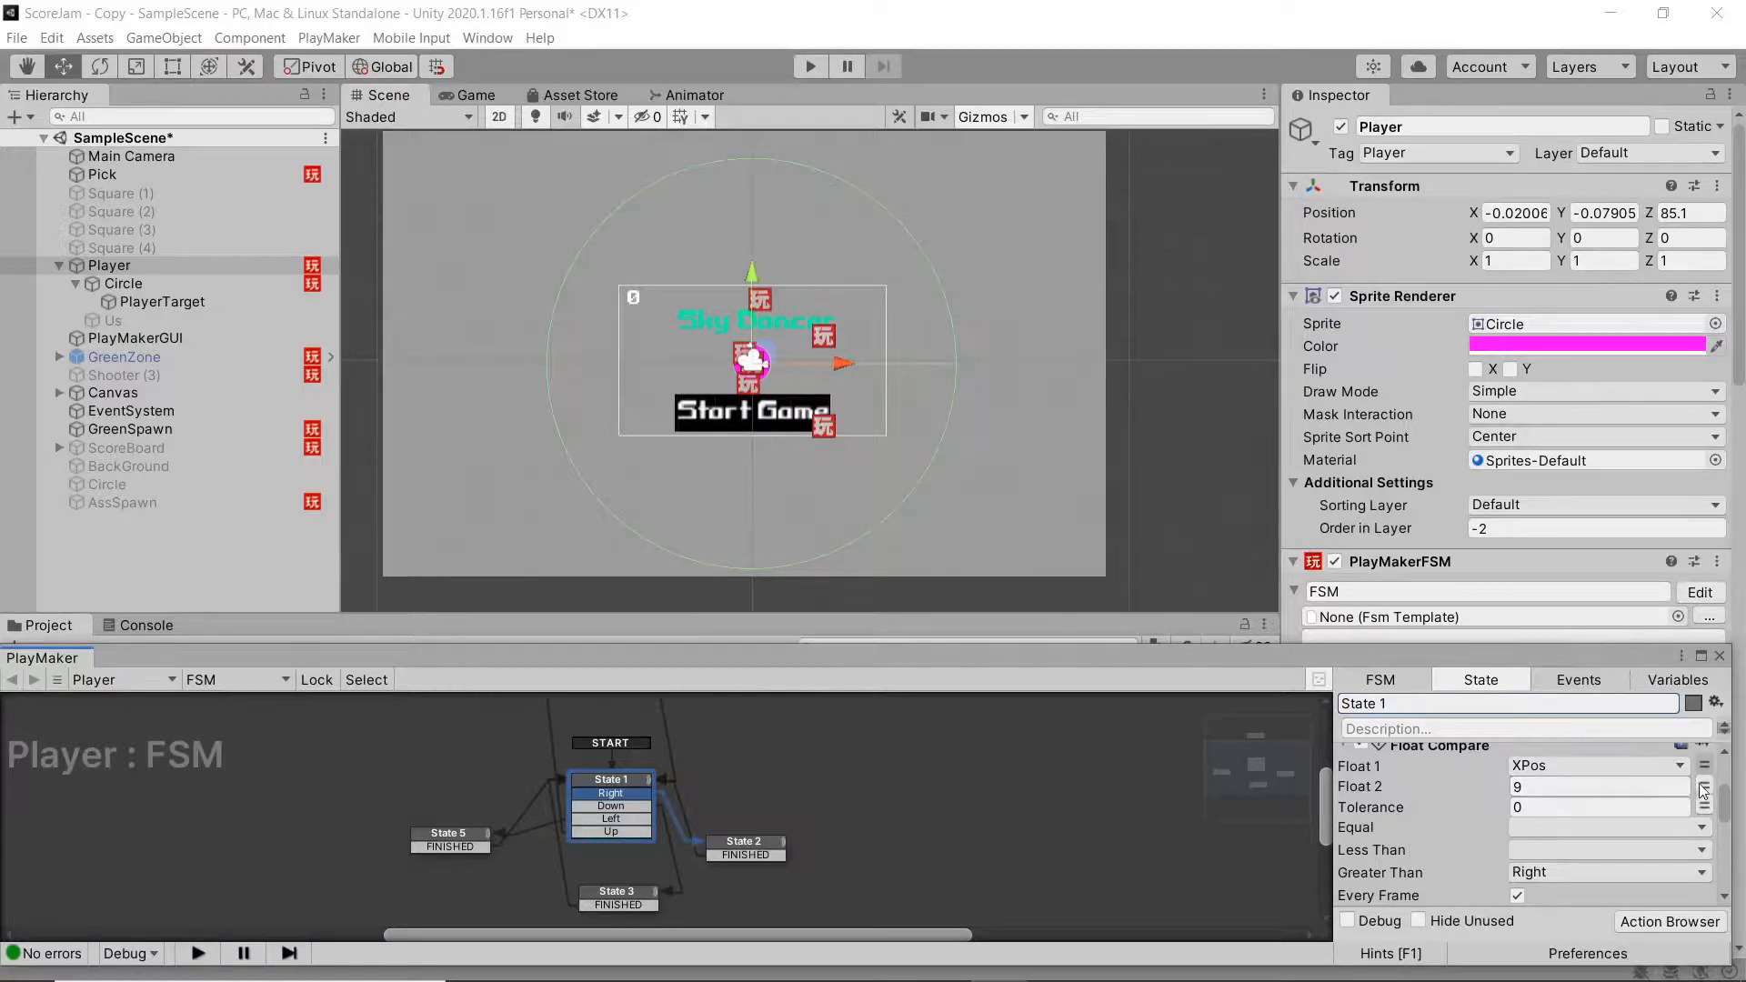
drag(1727, 807, 1709, 874)
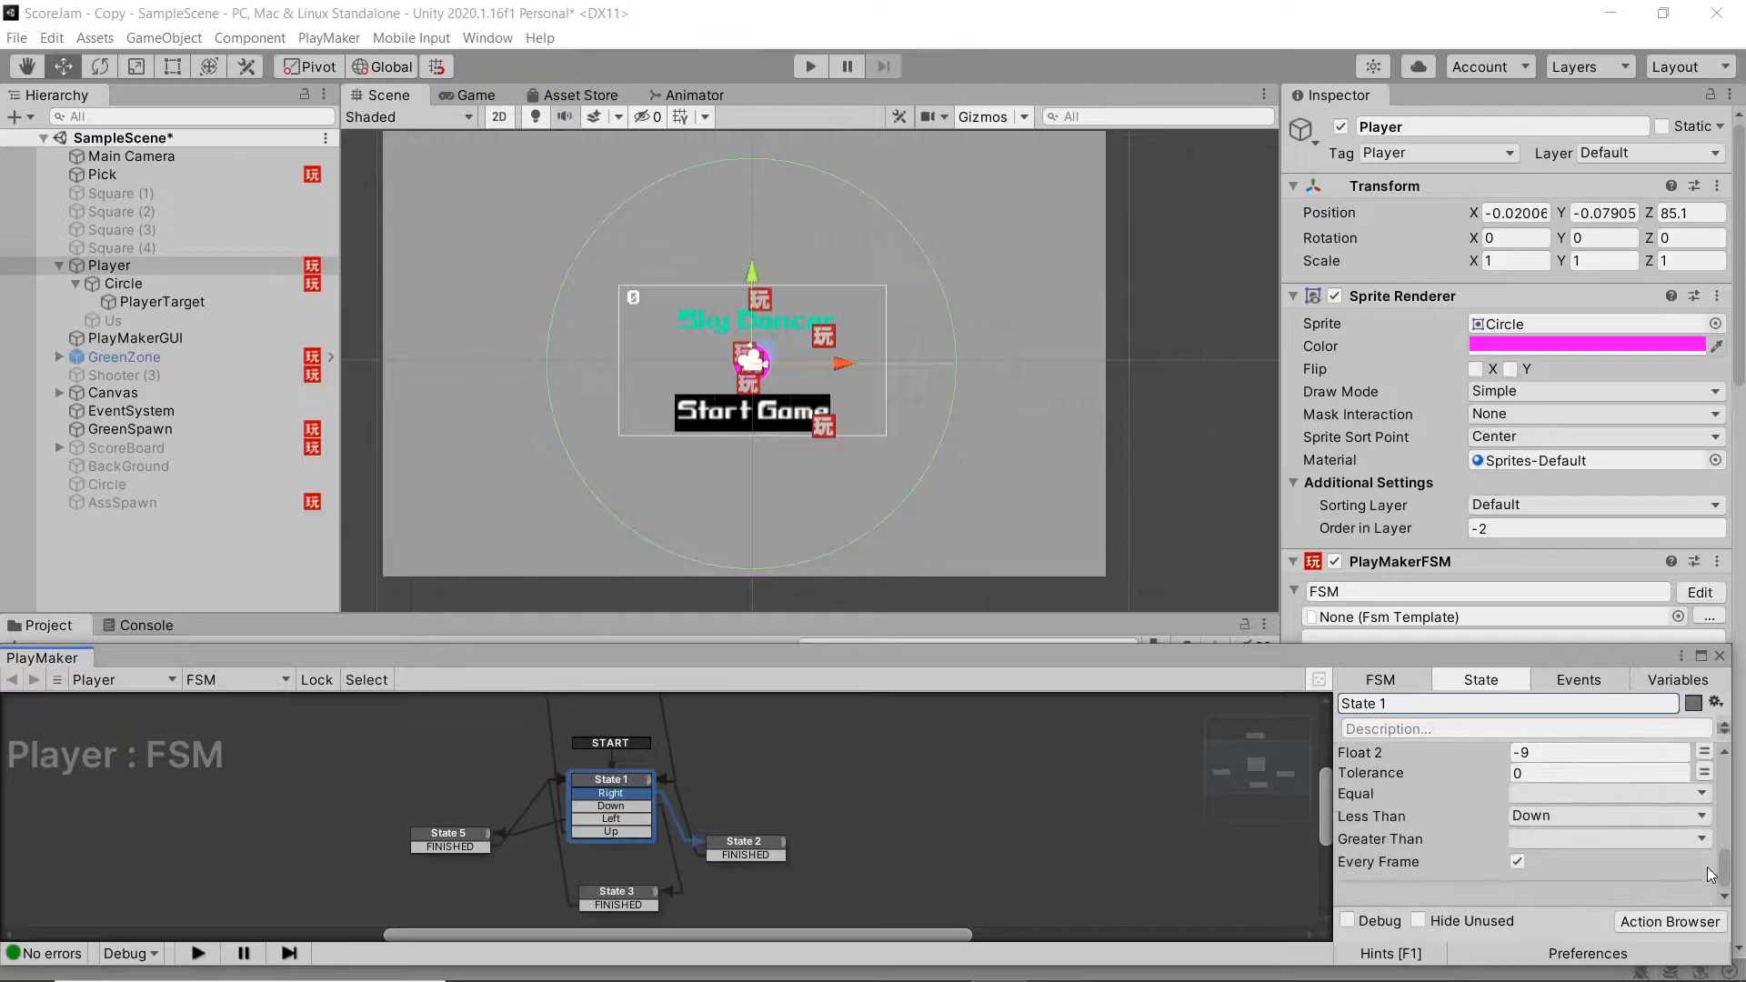
click(757, 854)
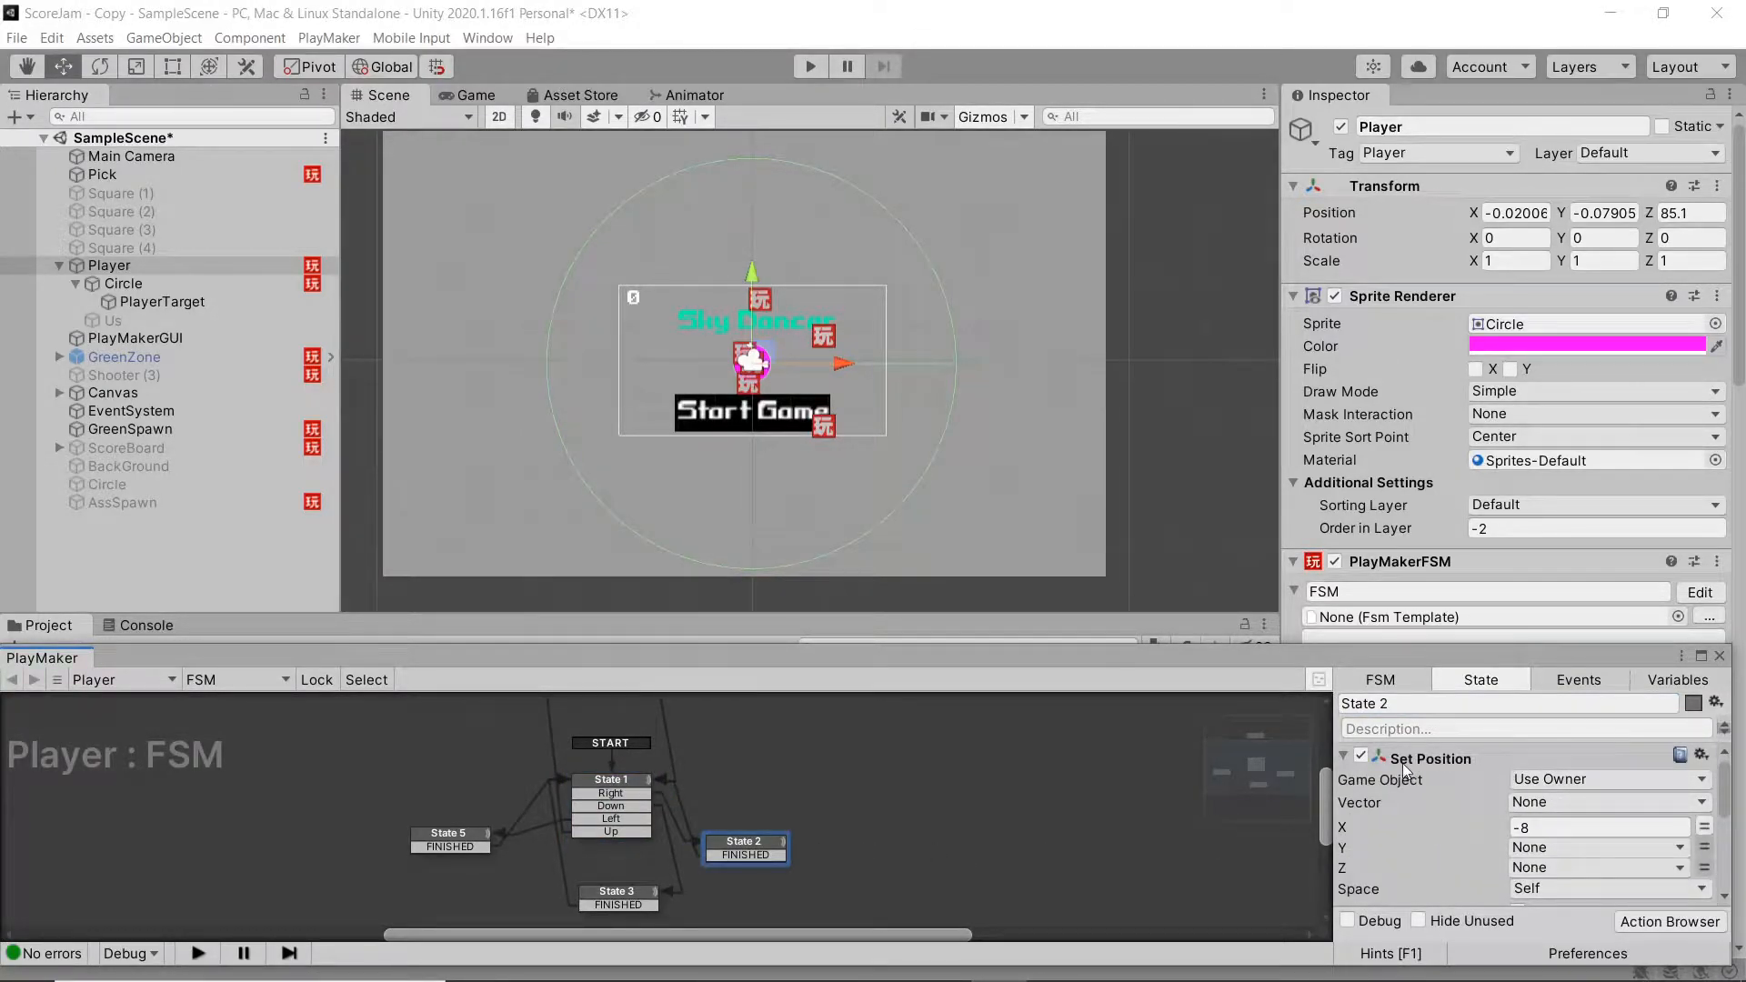
drag(1725, 771, 1726, 848)
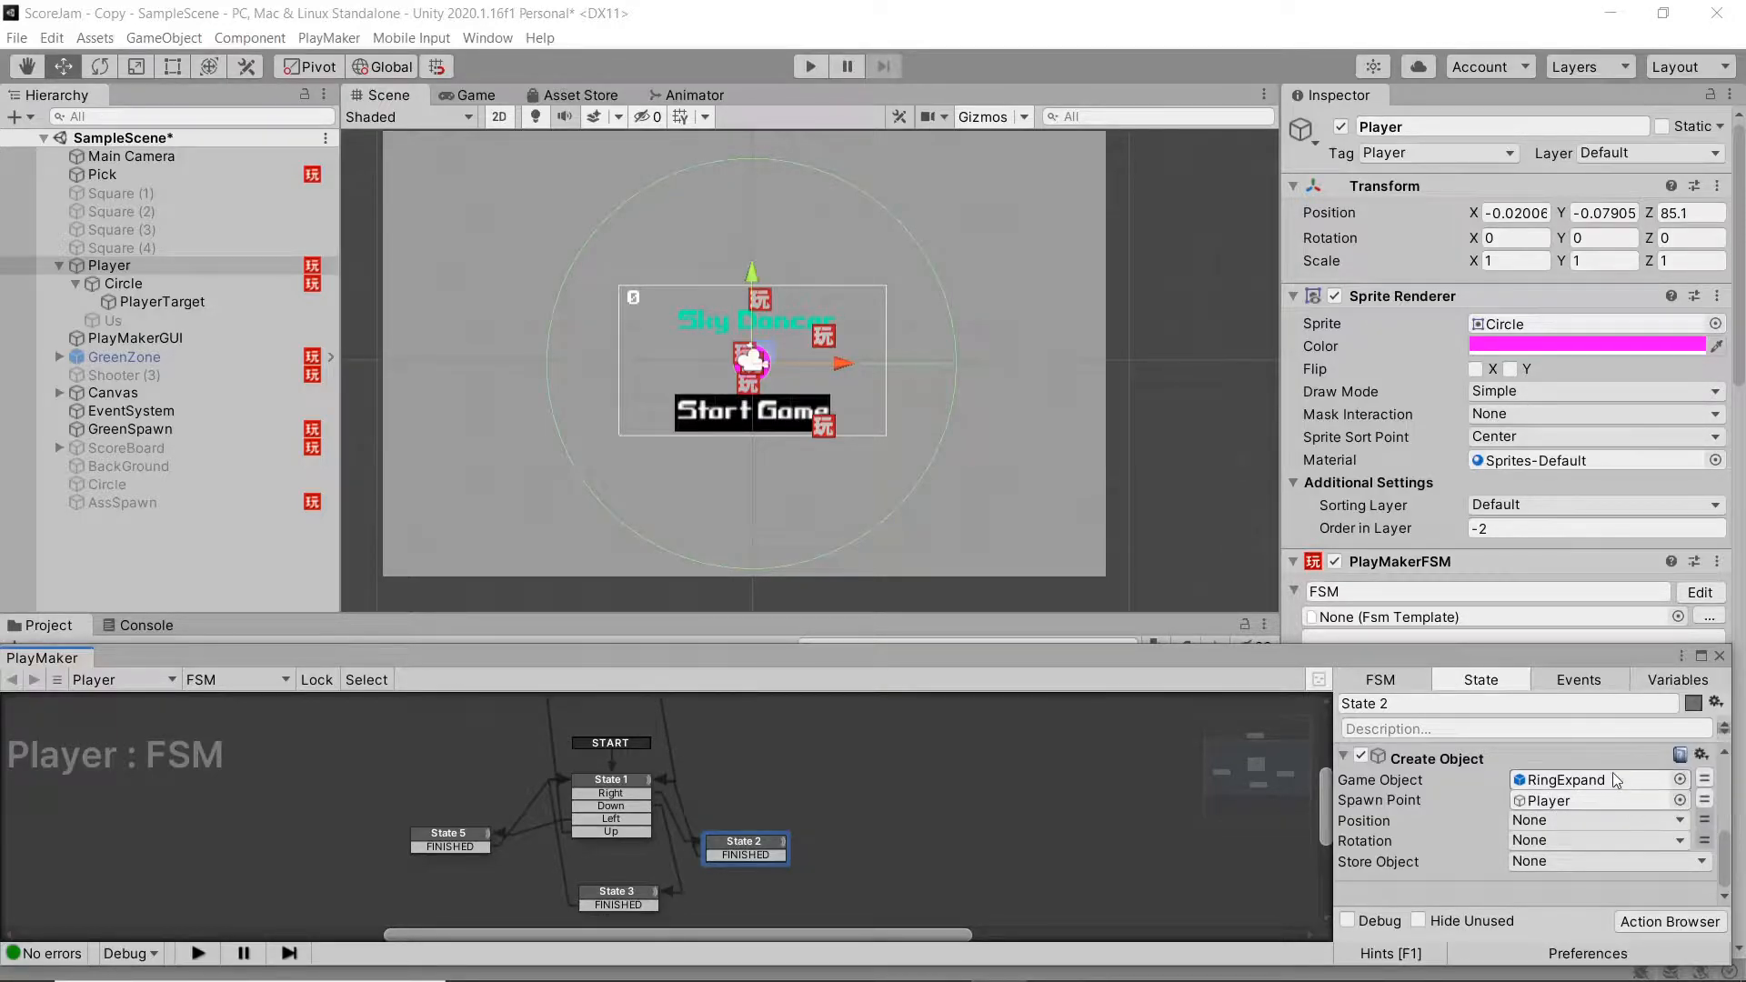
Step: Switch to the Player's FSM 2 and examine the Mouse Pick 2d action in State 1
click(233, 679)
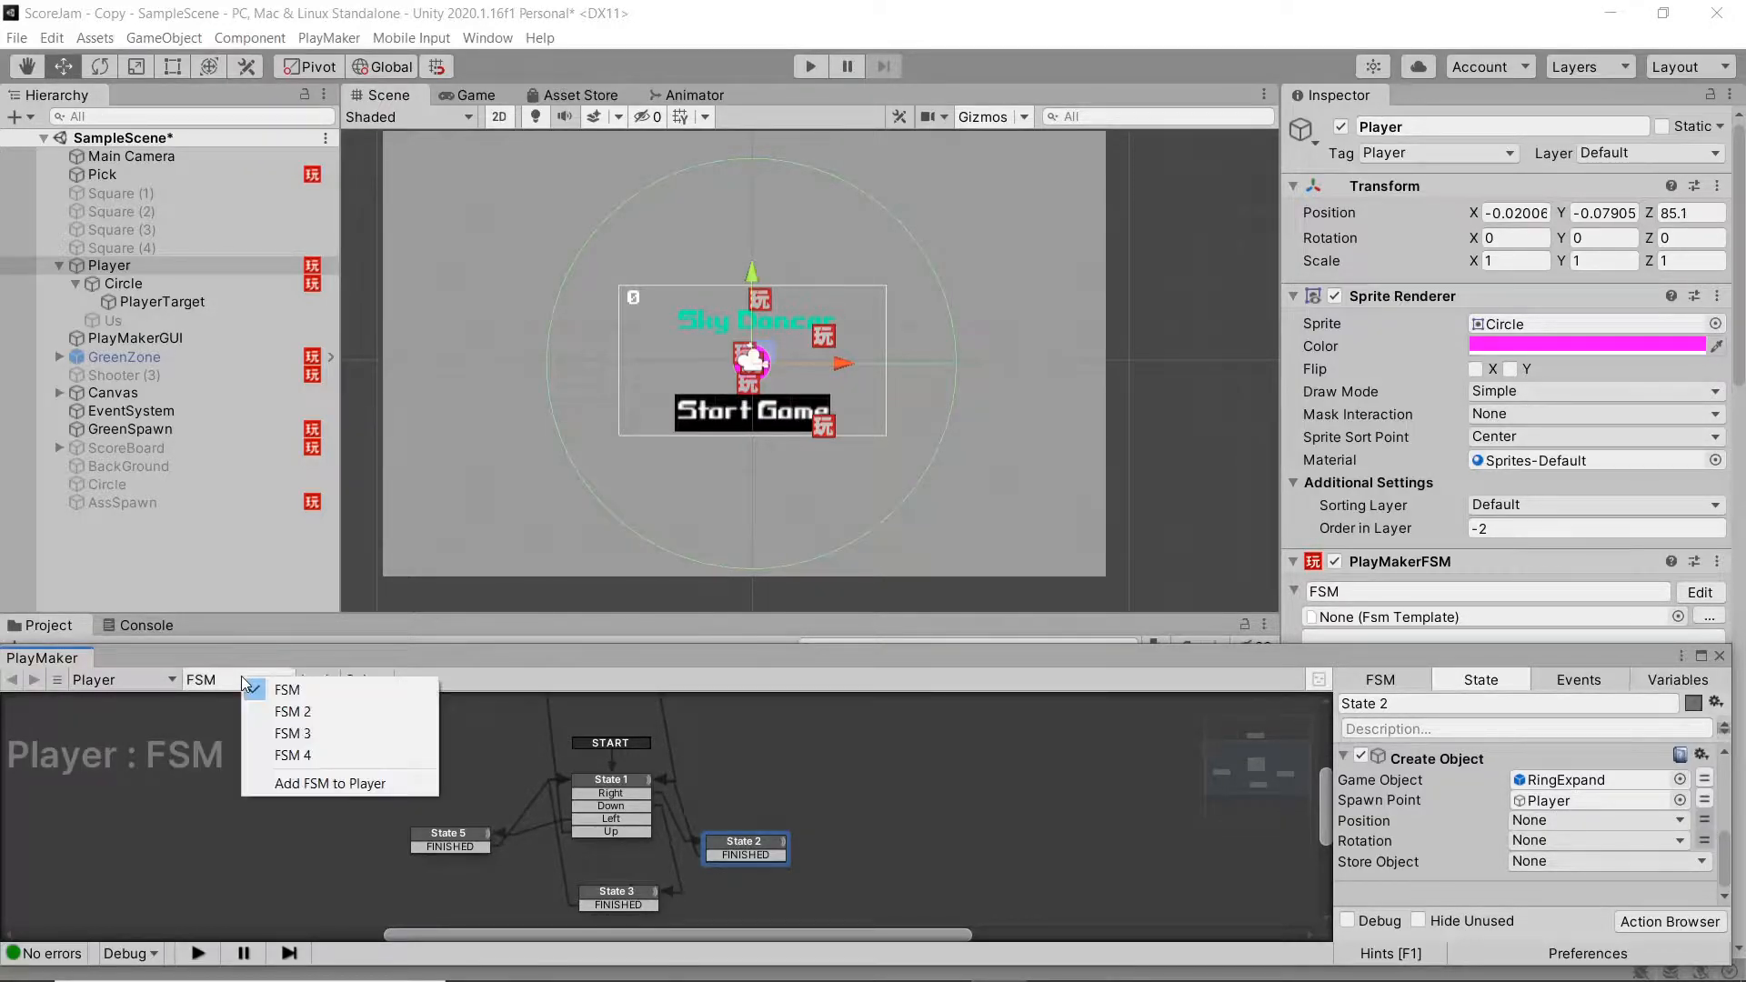
click(278, 706)
middle_drag(347, 822, 997, 788)
scroll(912, 813, down, 2)
scroll(1422, 842, down, 3)
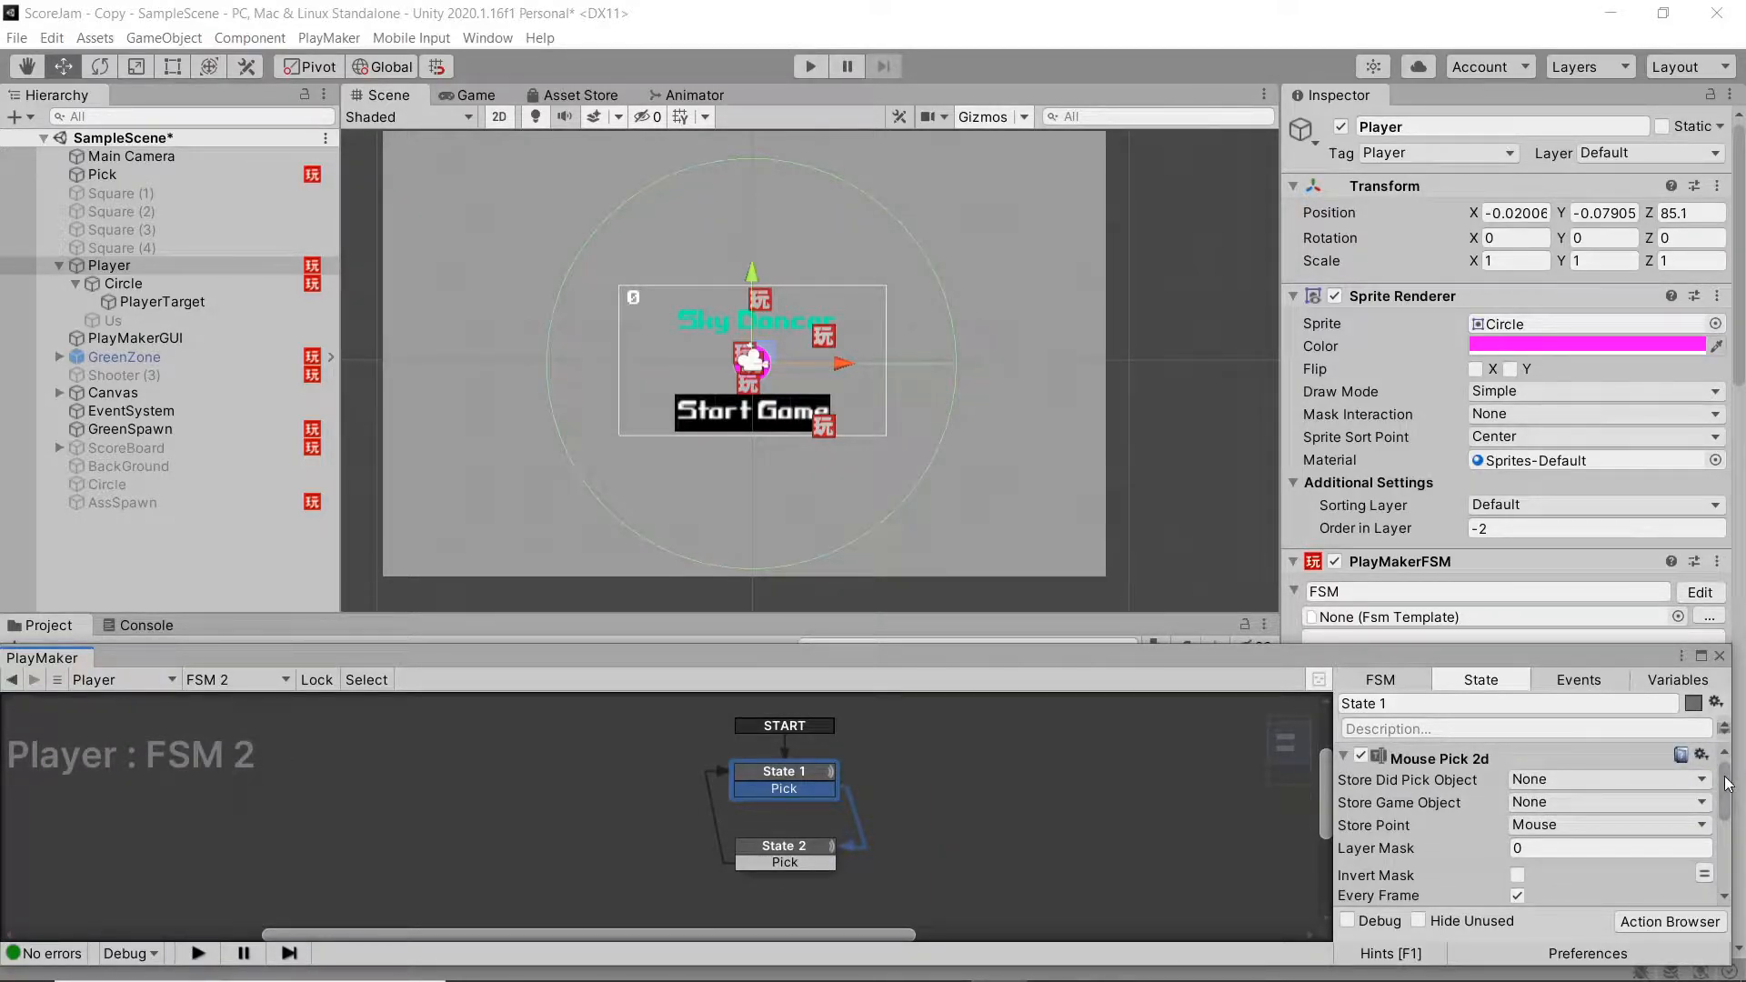
scroll(1726, 784, down, 2)
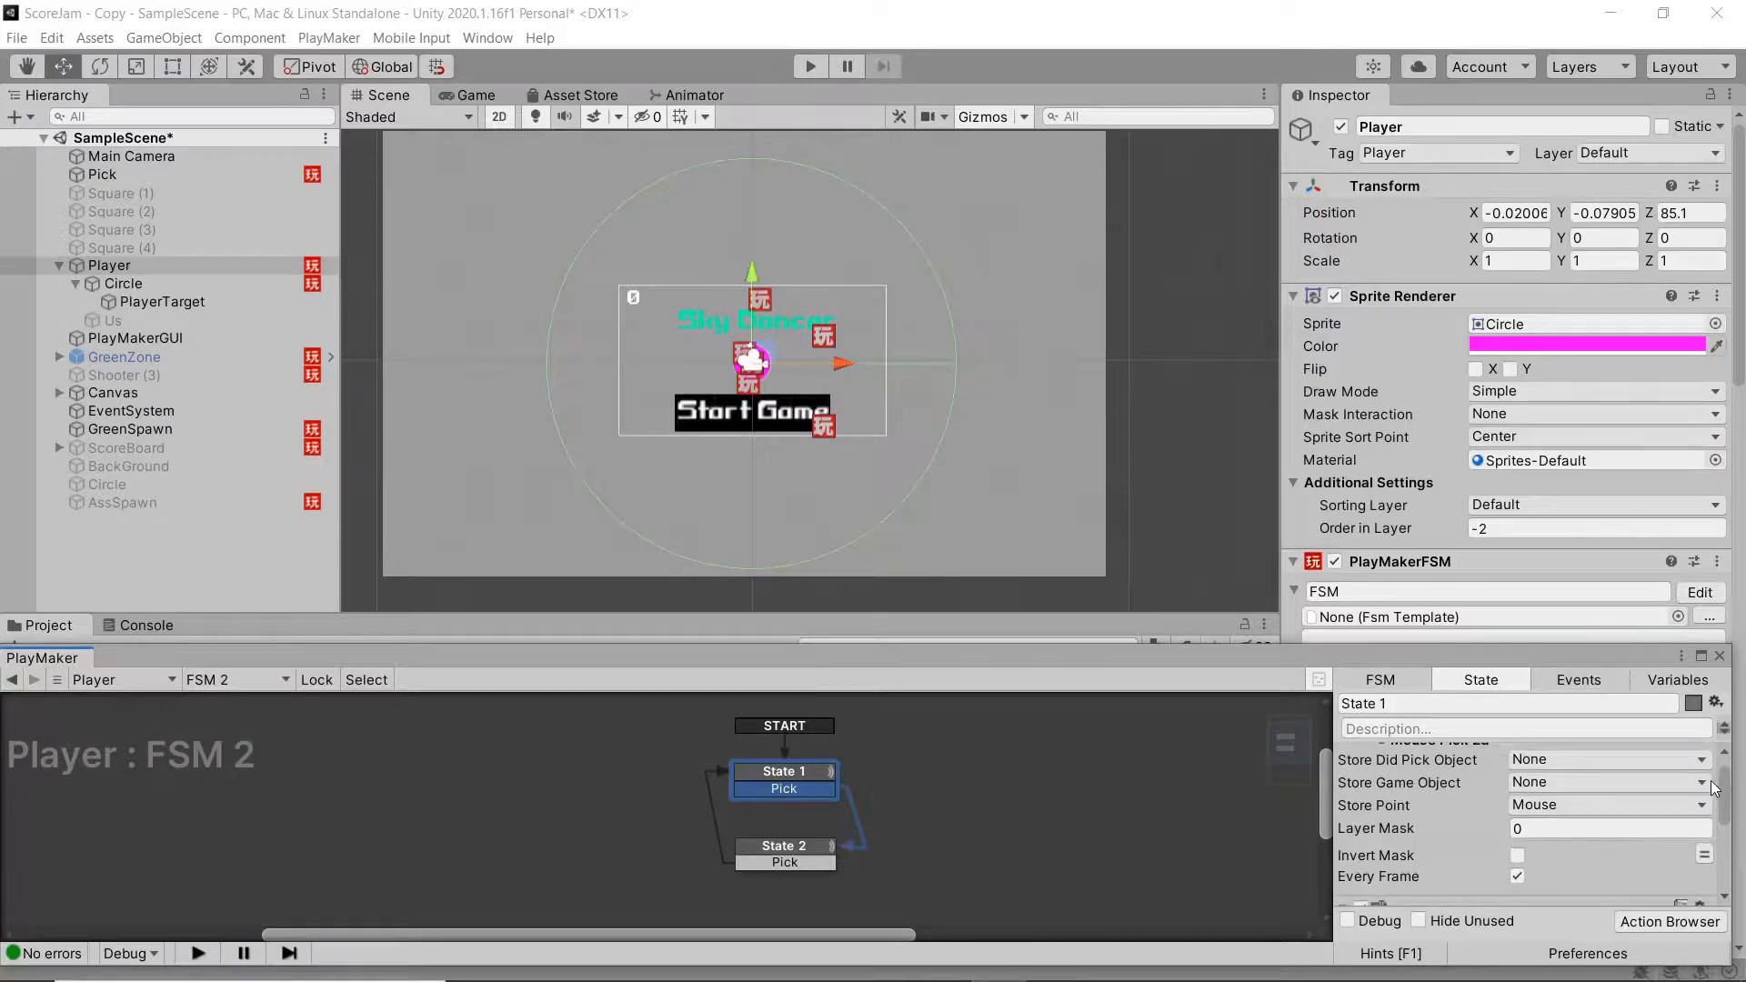
scroll(1673, 789, up, 2)
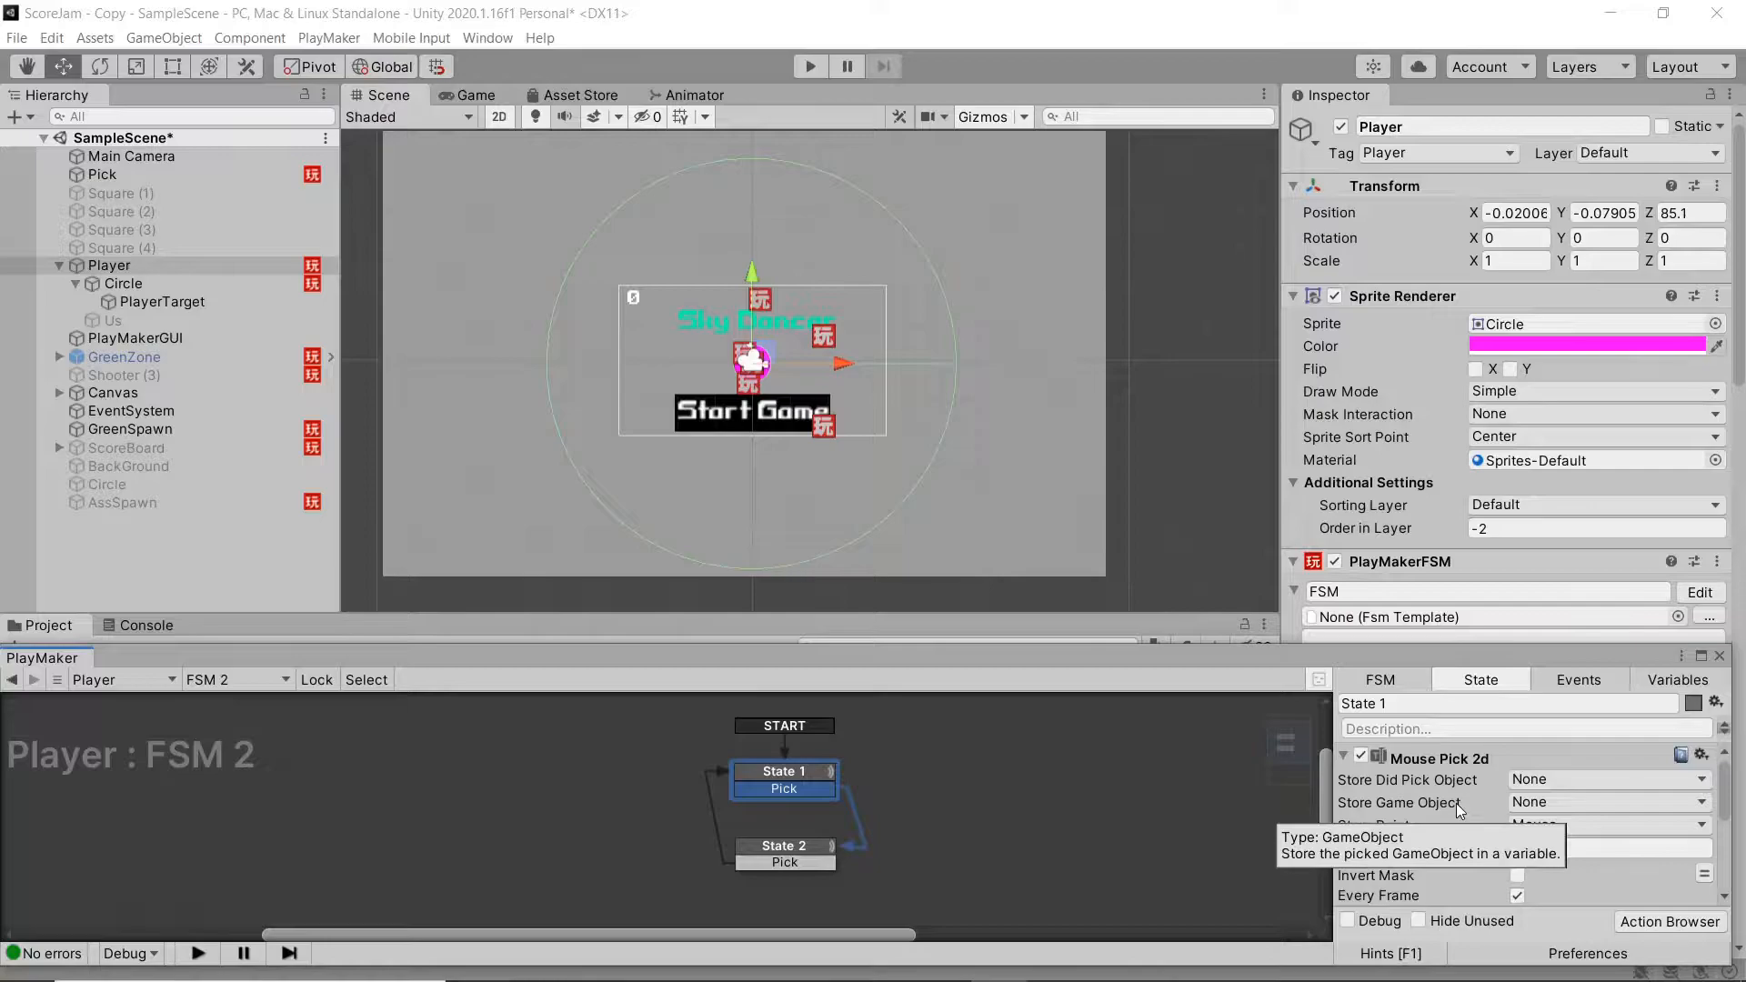
Step: Examine the Mouse Pick 2d Event in State 1 of FSM 2, and the Get Vector2 XY, Set Position and Create Object actions in State 2
drag(1721, 773, 1719, 839)
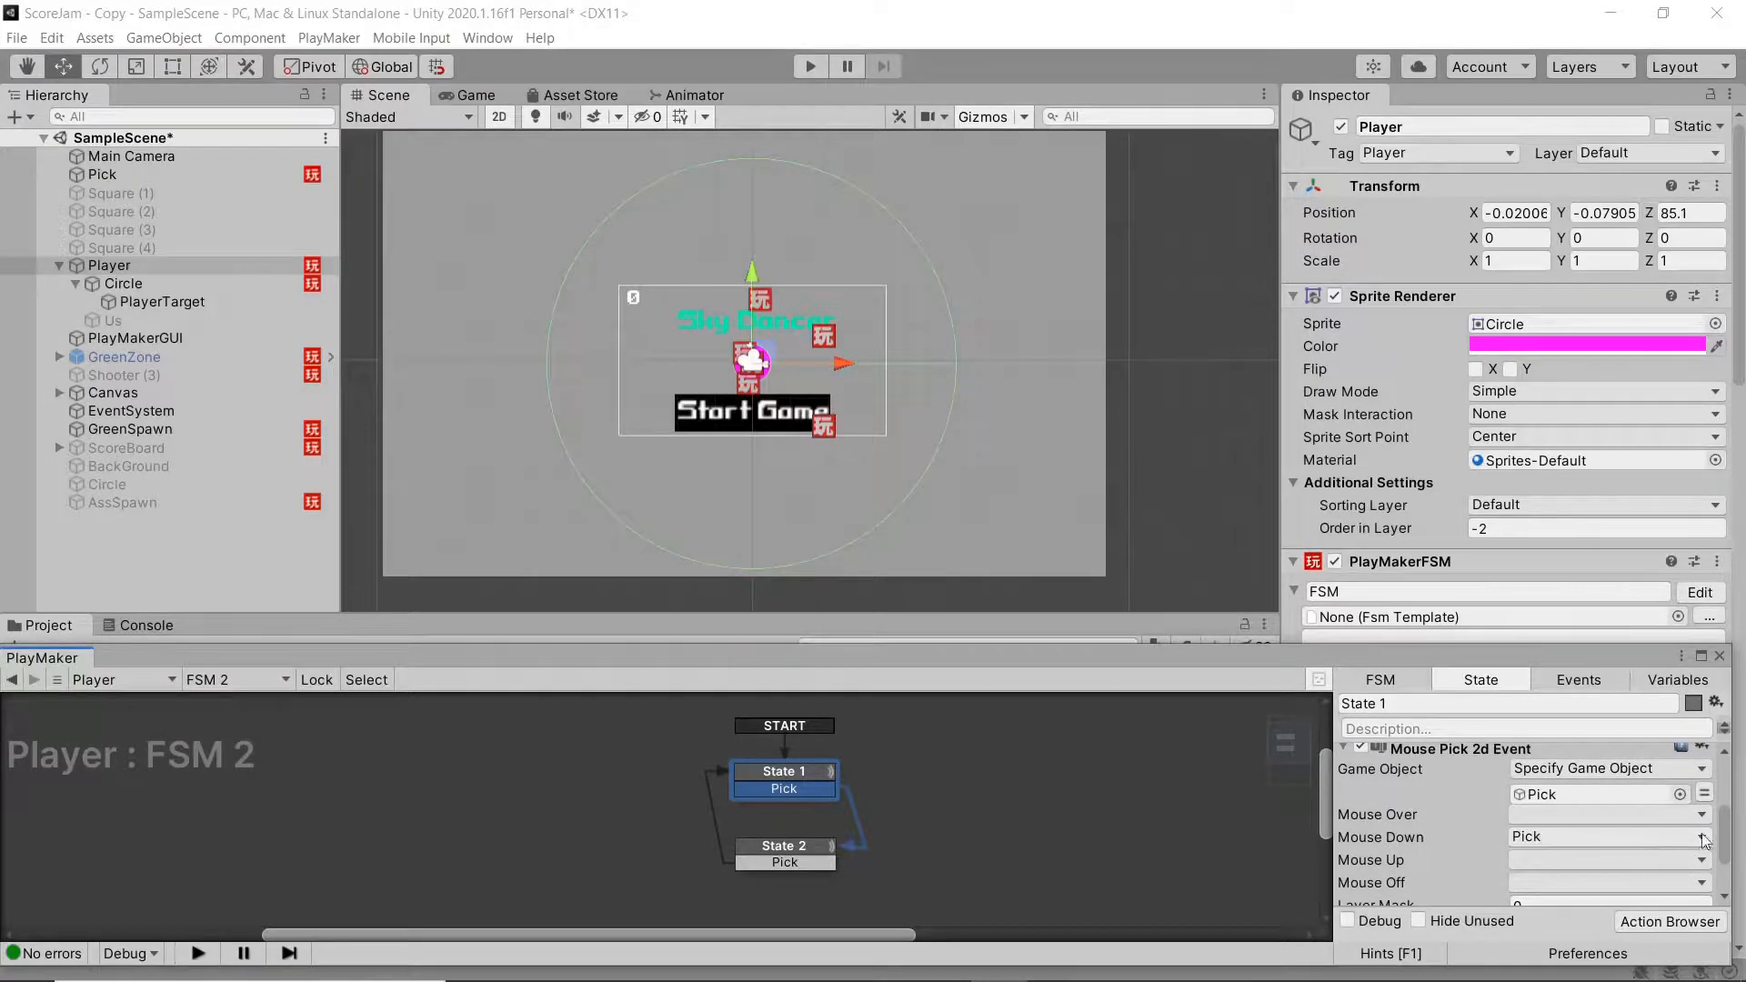
drag(1729, 838, 1728, 877)
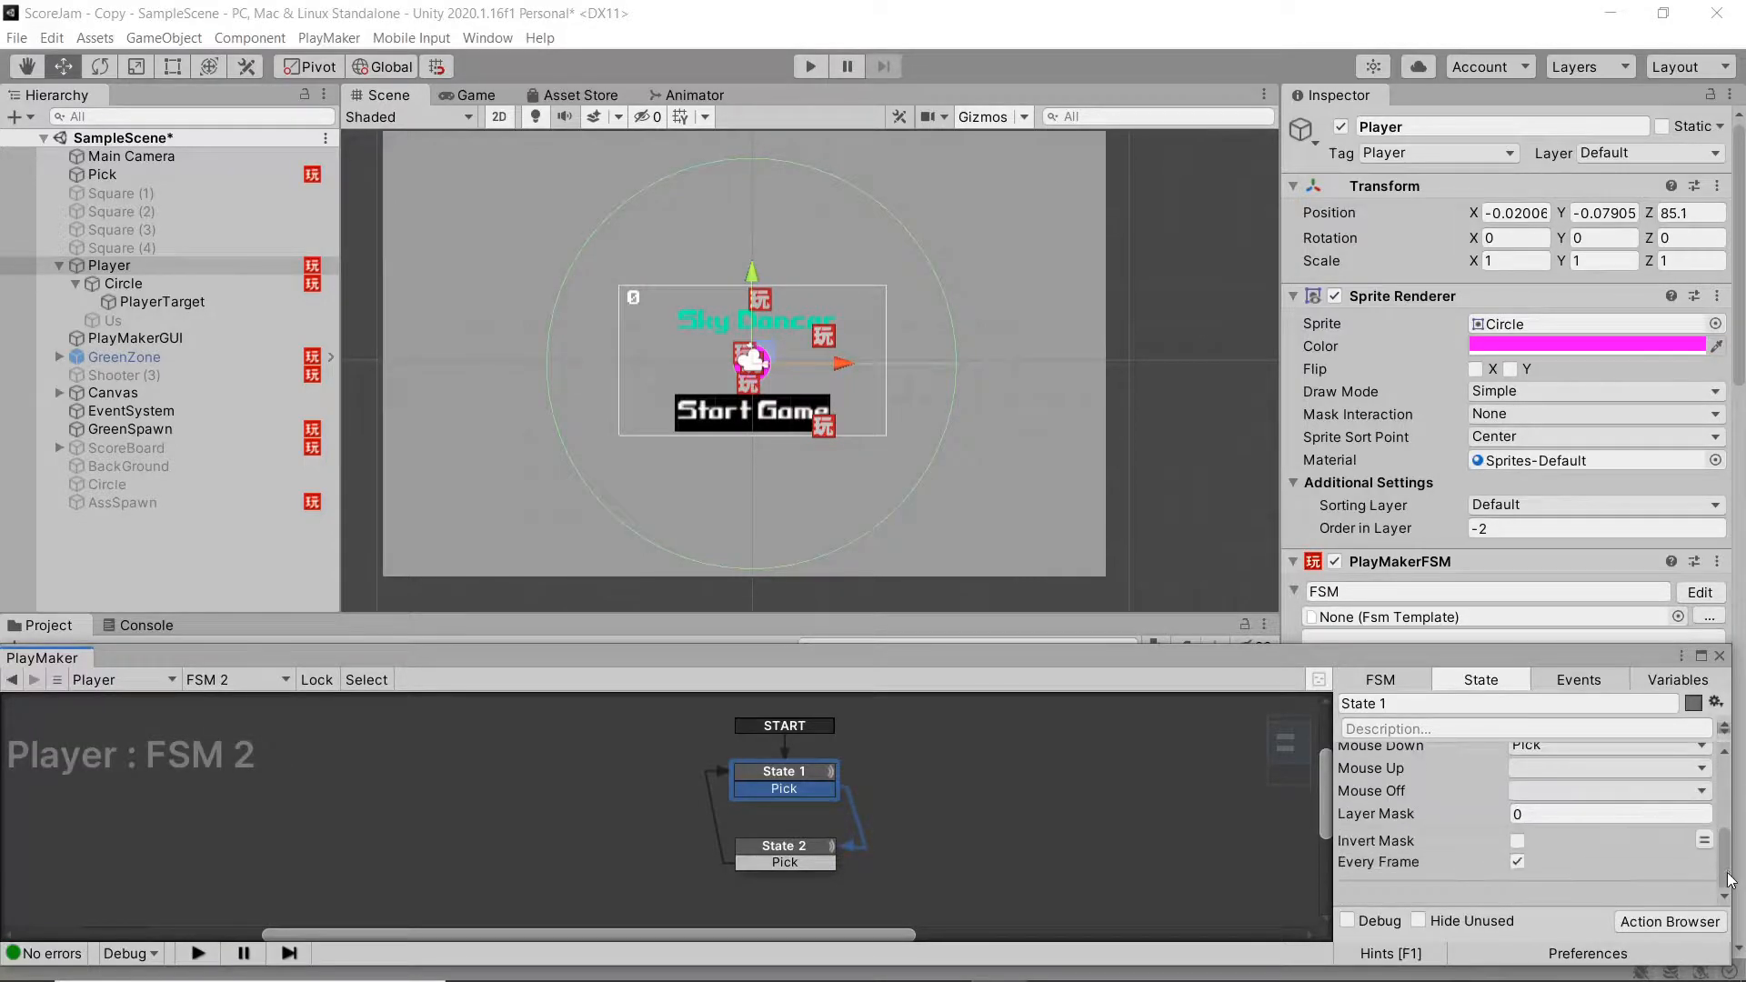
click(794, 855)
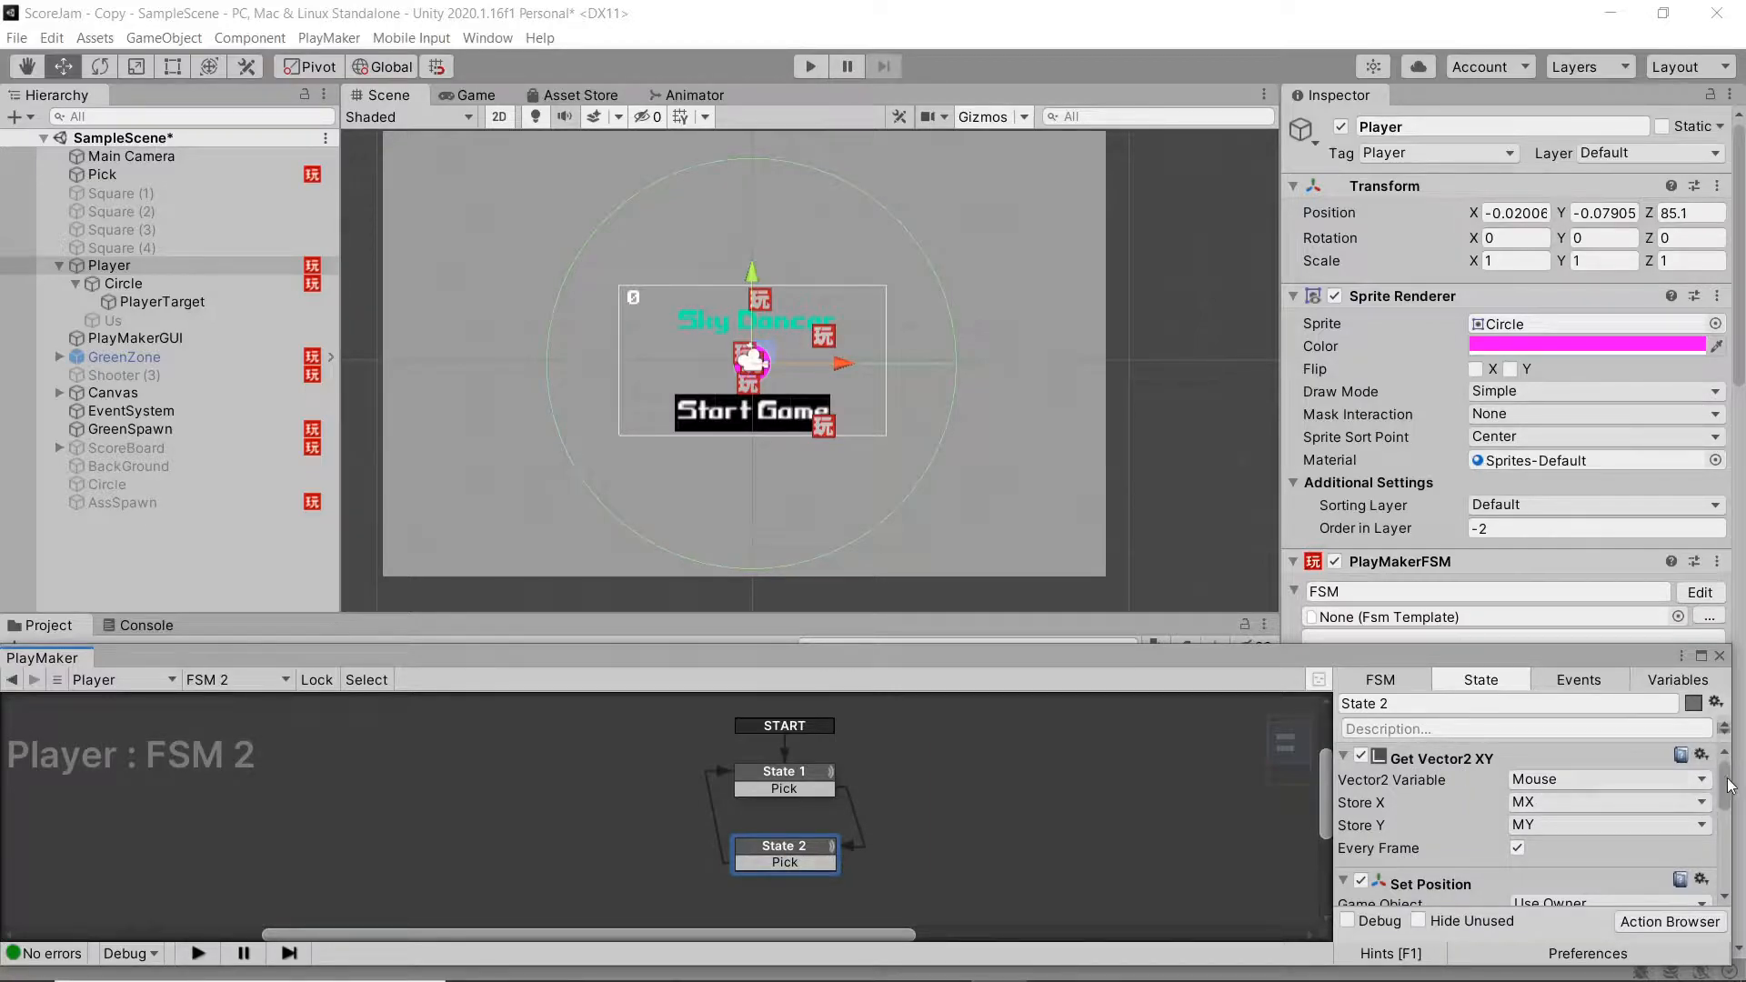
drag(1729, 785, 1723, 812)
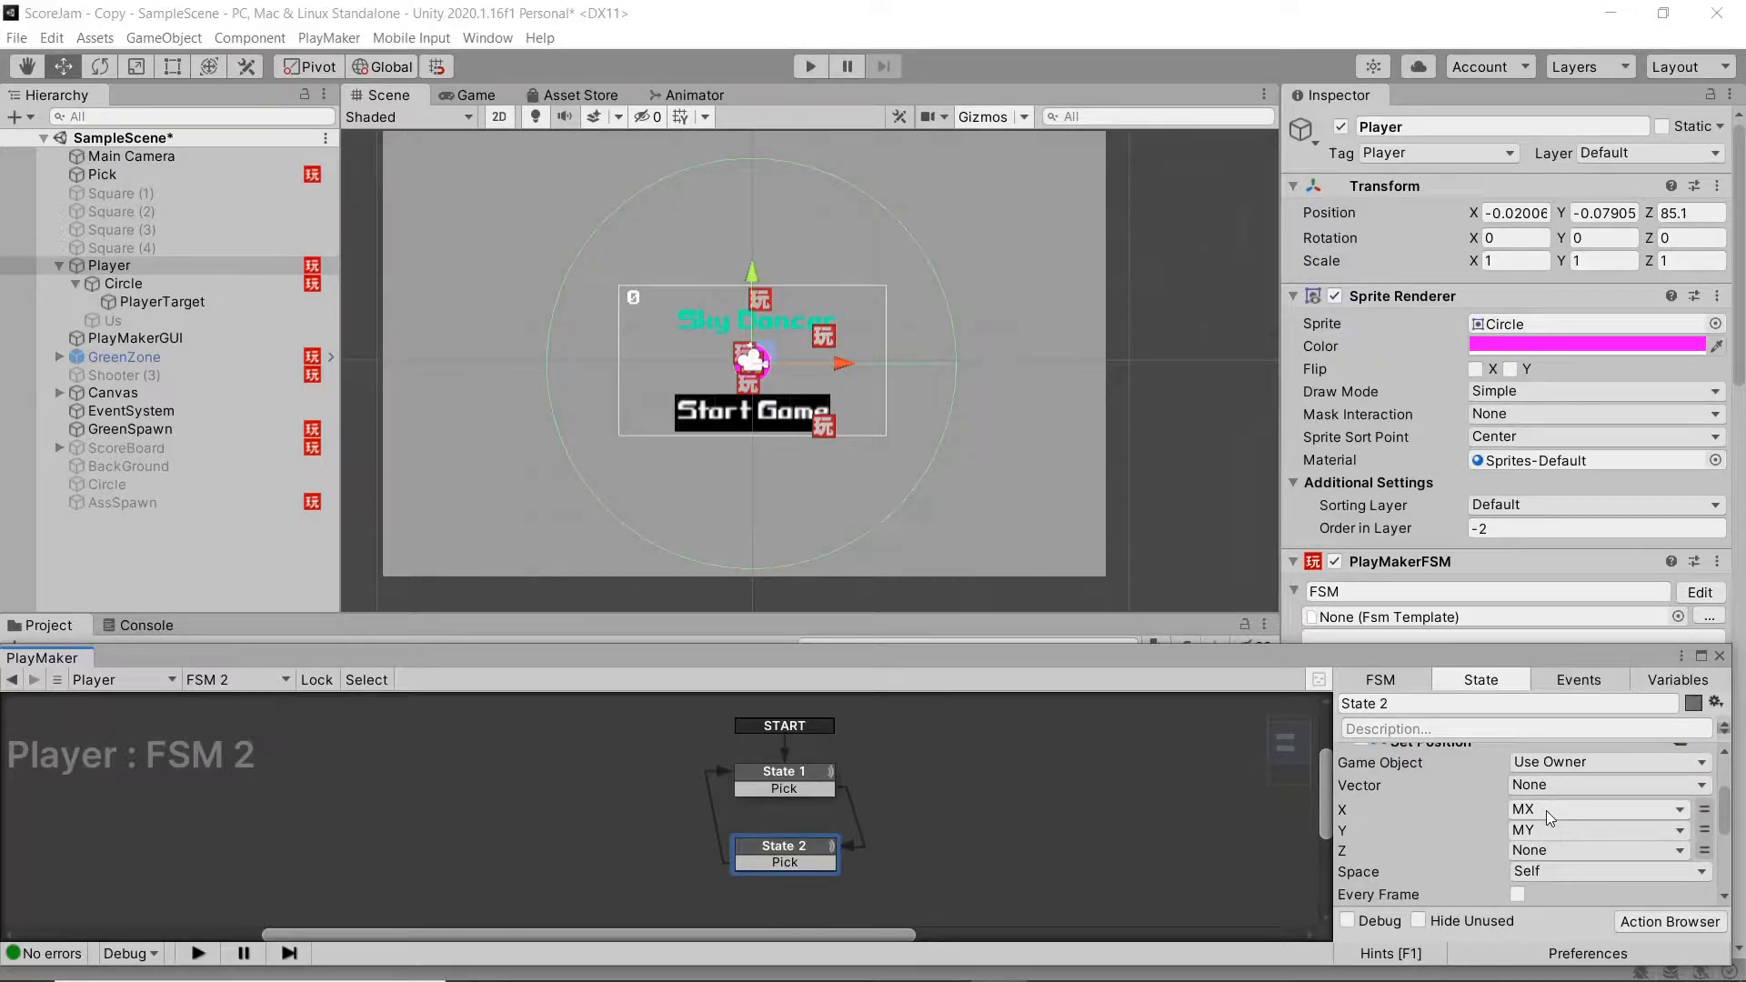
drag(1729, 814, 1729, 866)
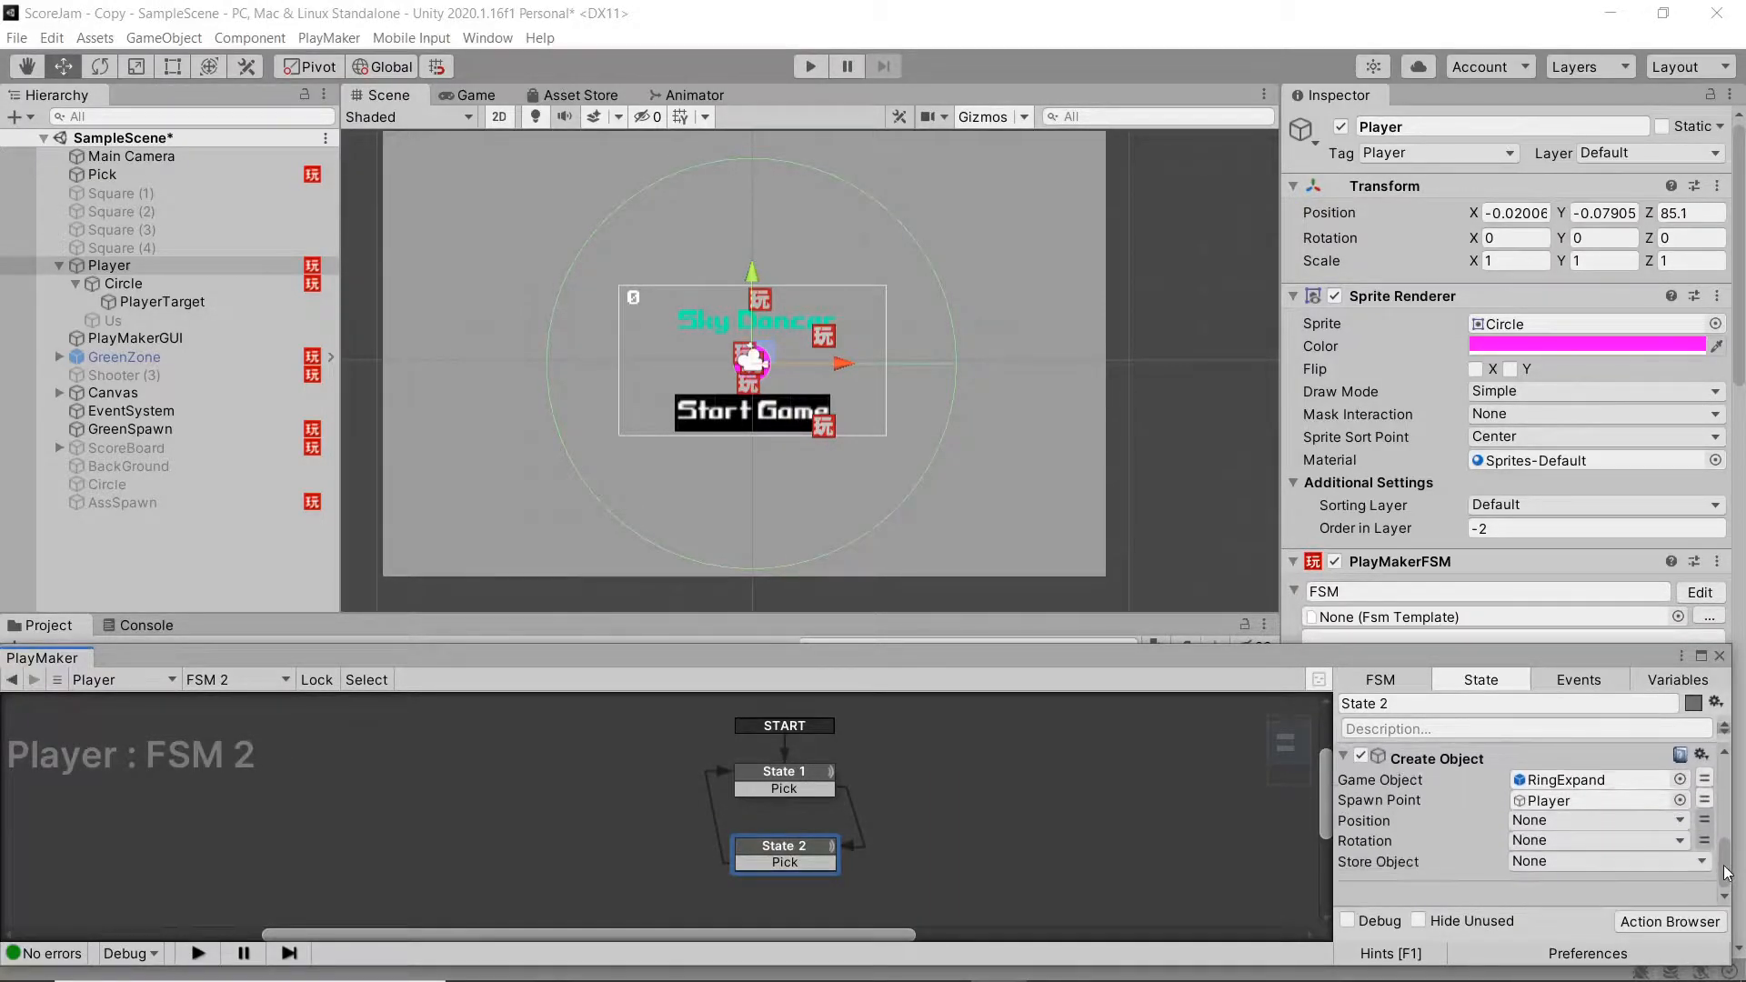
Step: Switch to the Player's FSM 3 and examine the Collision2D Event in State 1 and the Activate Game Object and Destroy Self actions in State 2
click(236, 679)
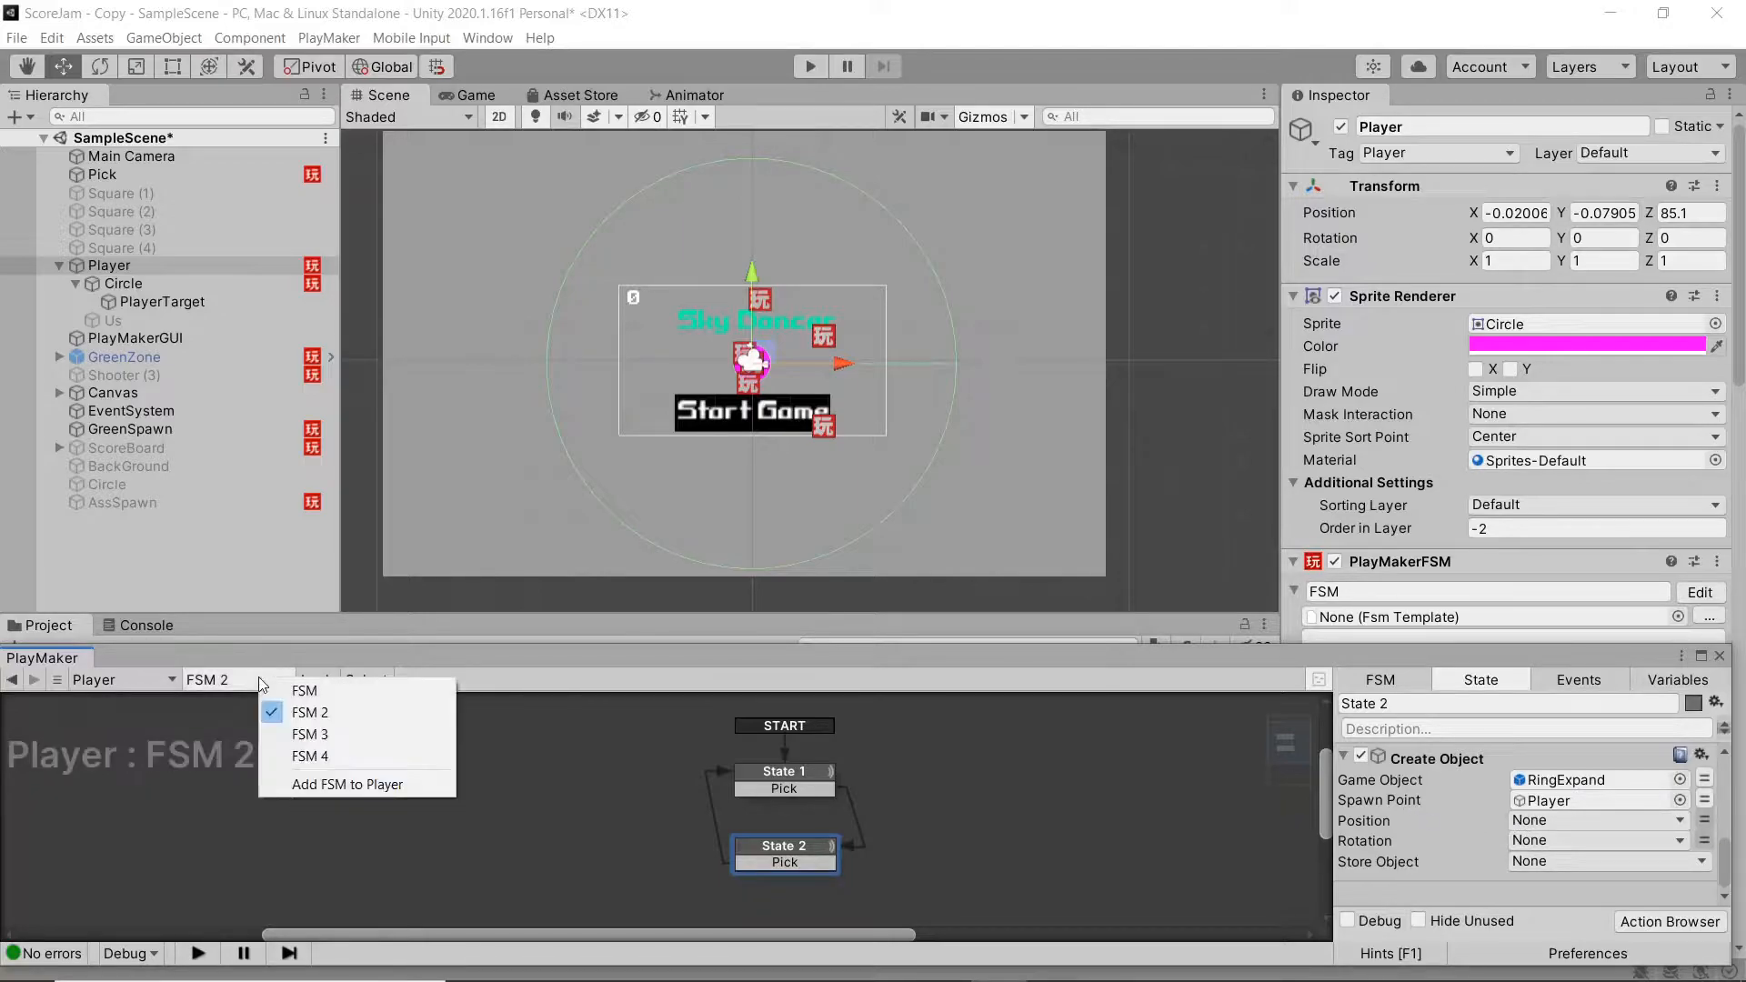
click(318, 733)
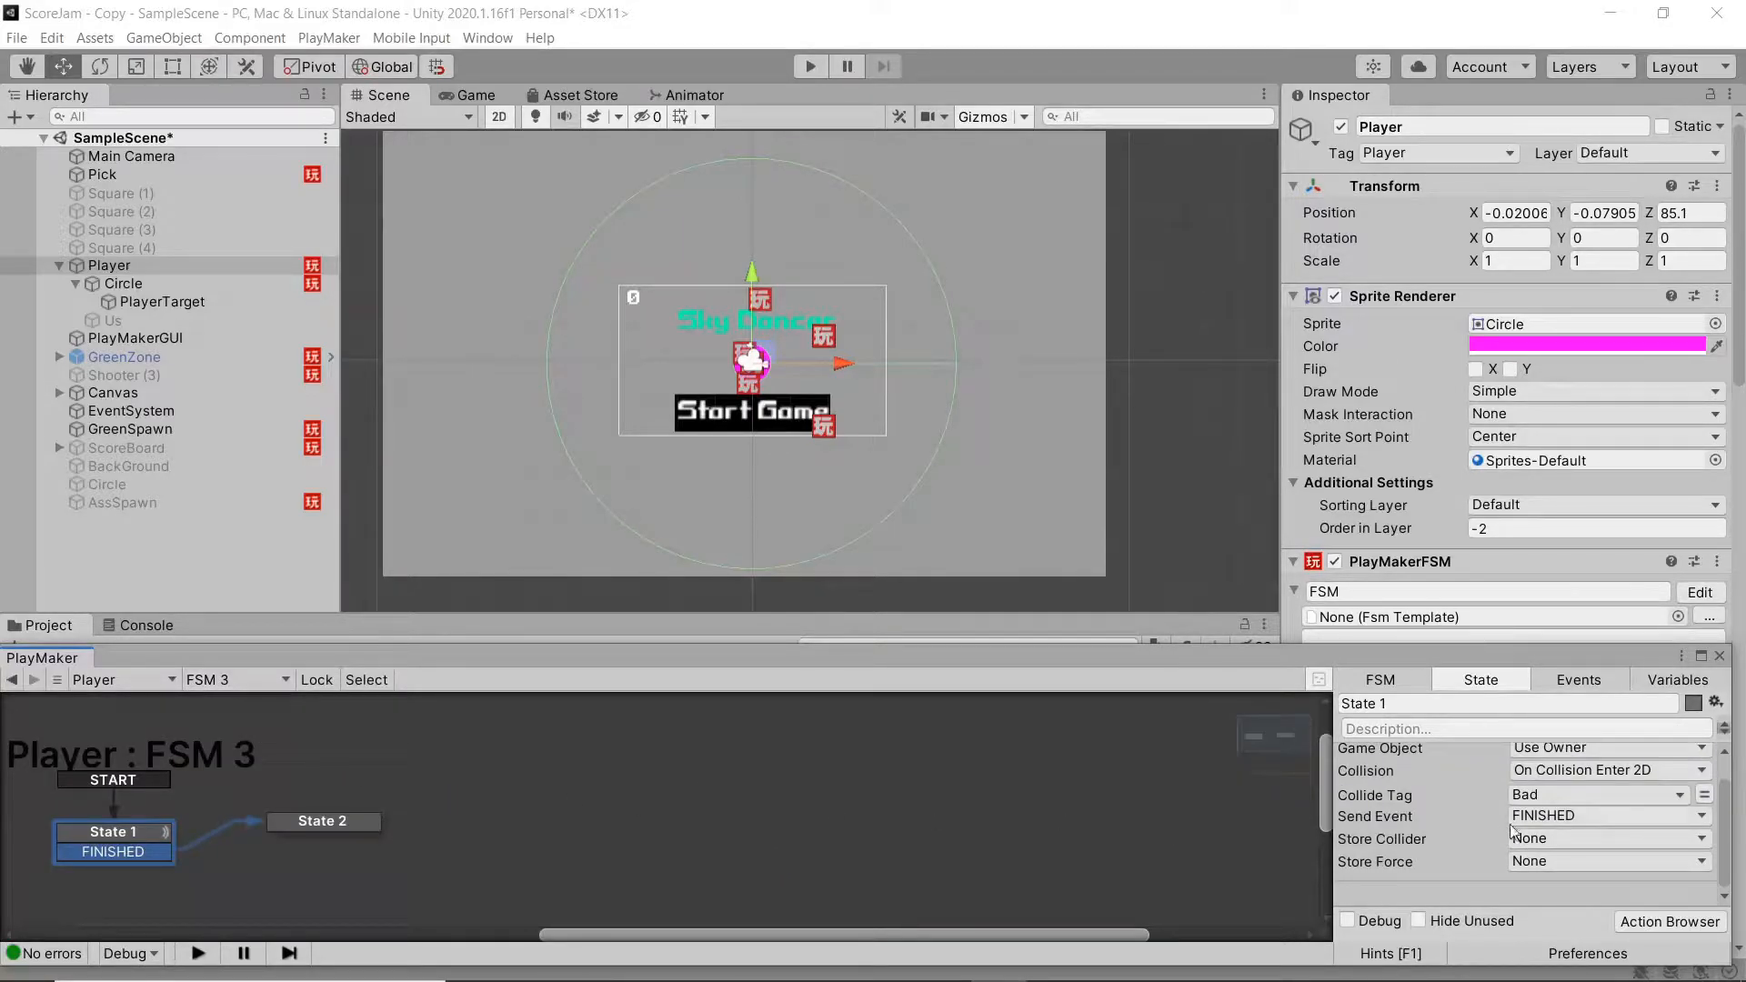
drag(1730, 825, 1729, 800)
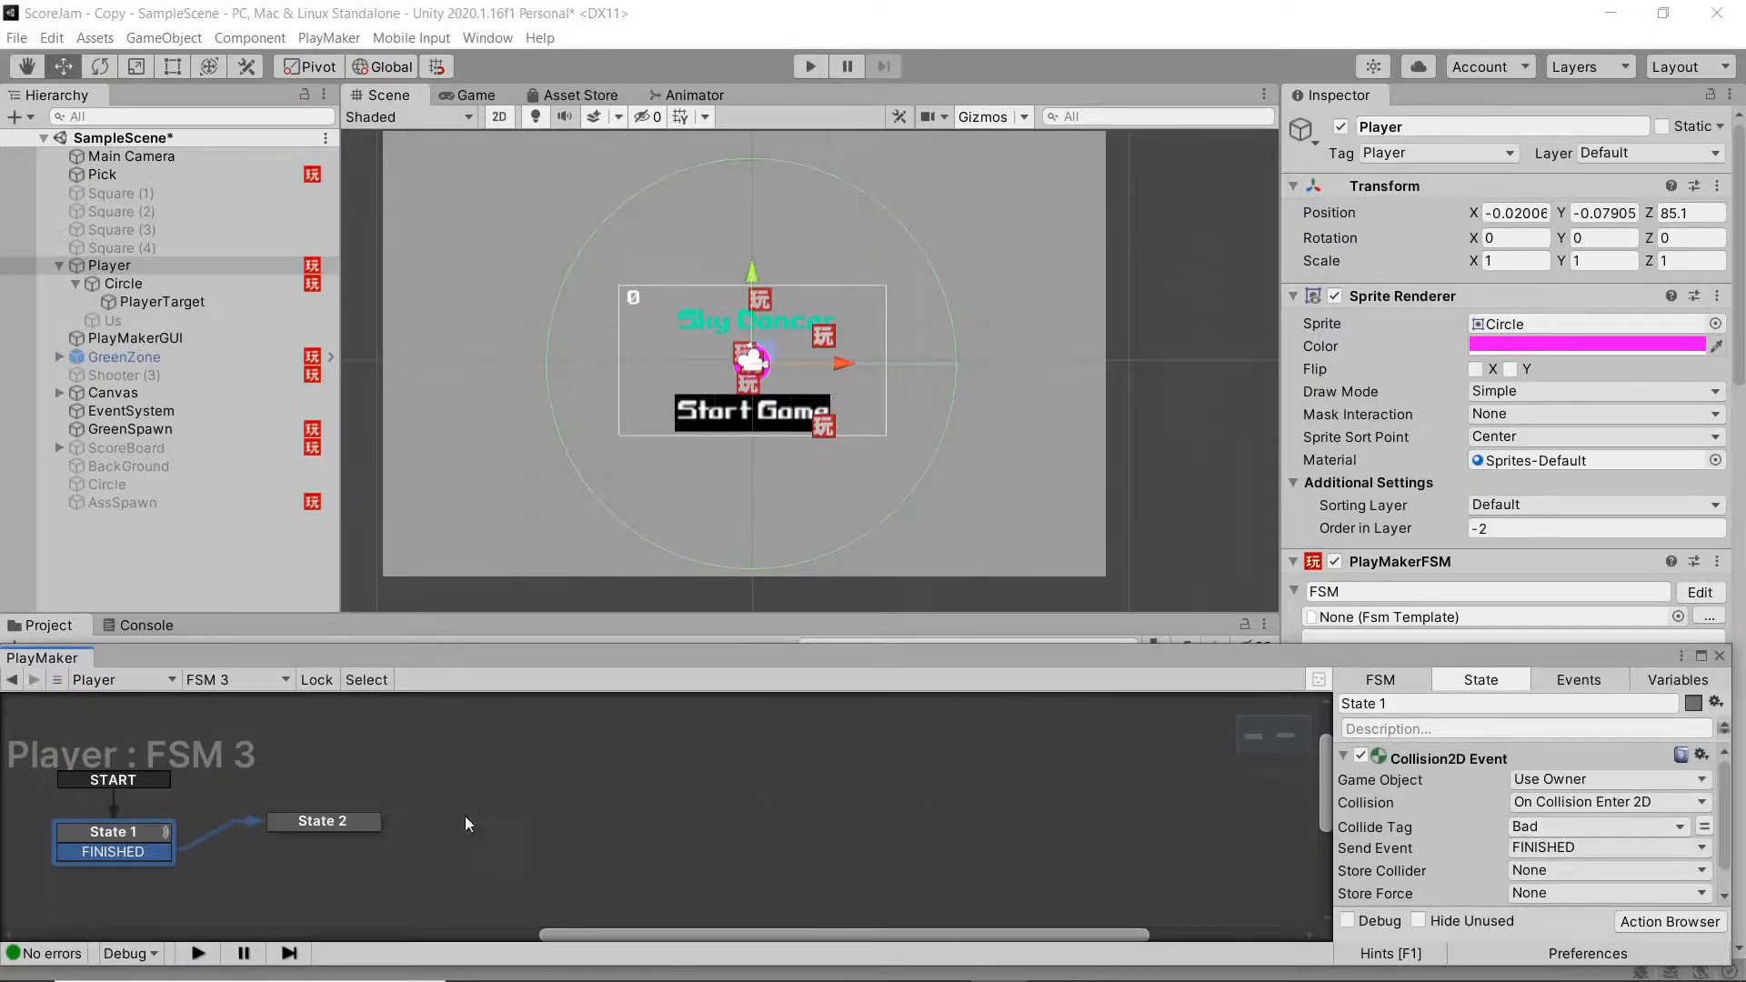
click(350, 824)
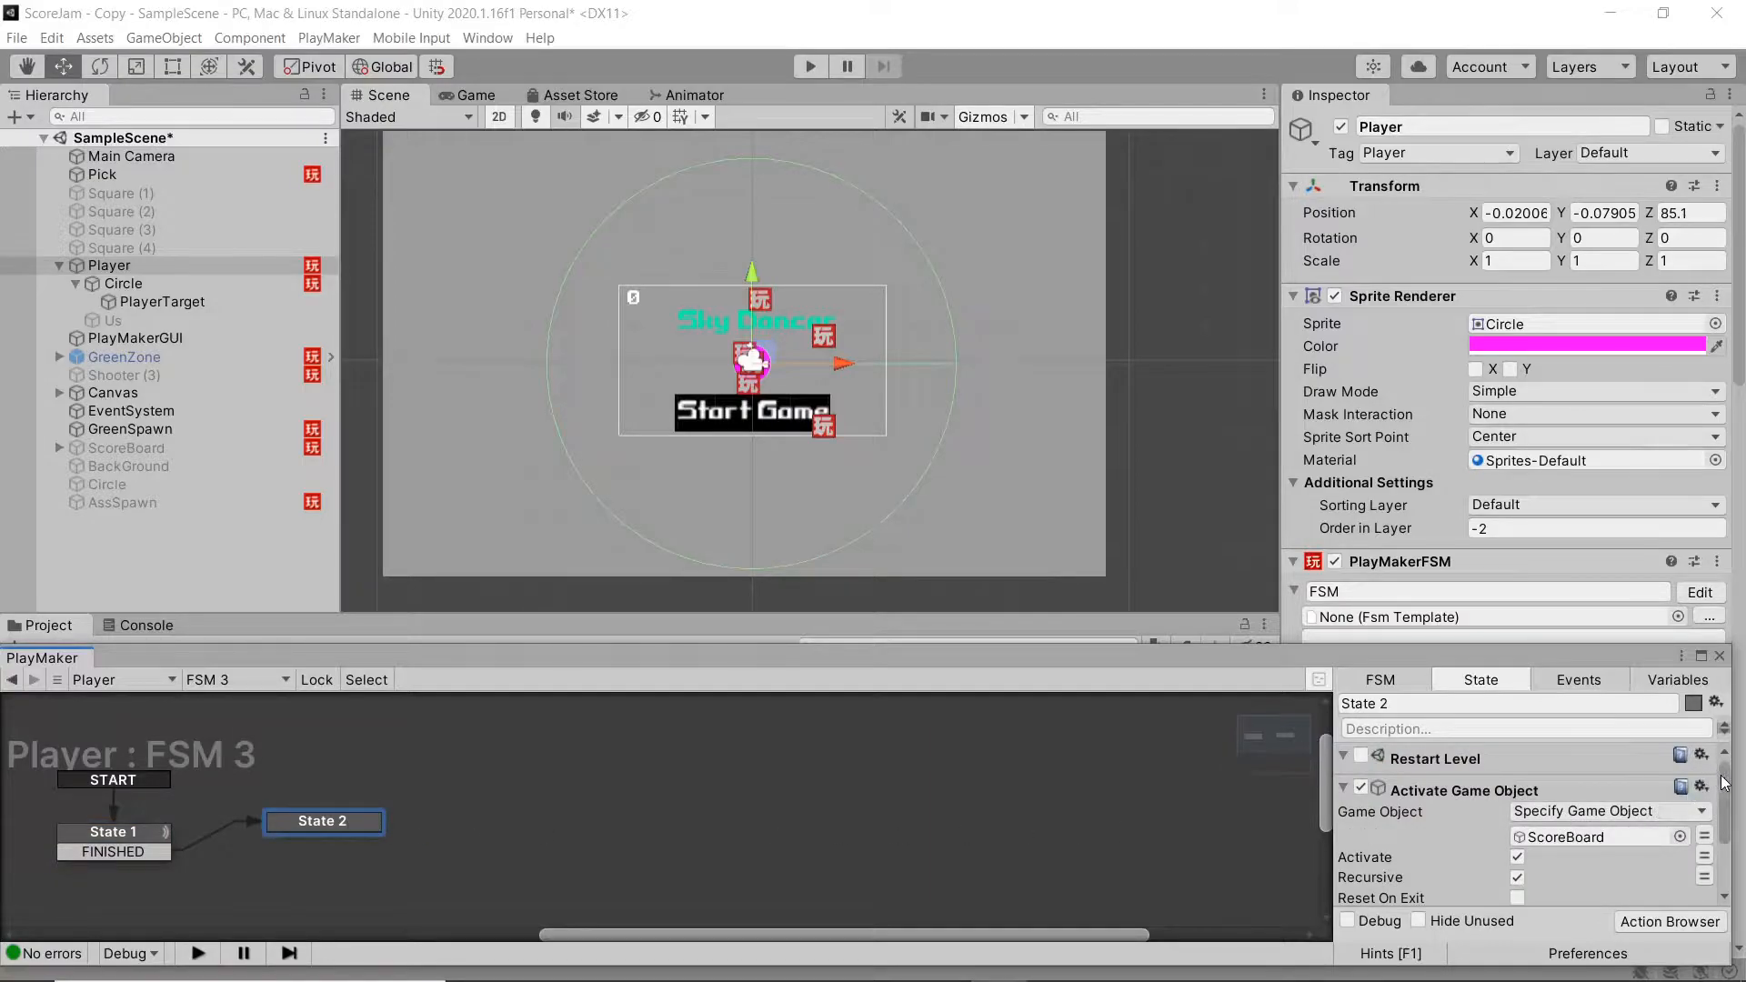
drag(1727, 785, 1715, 809)
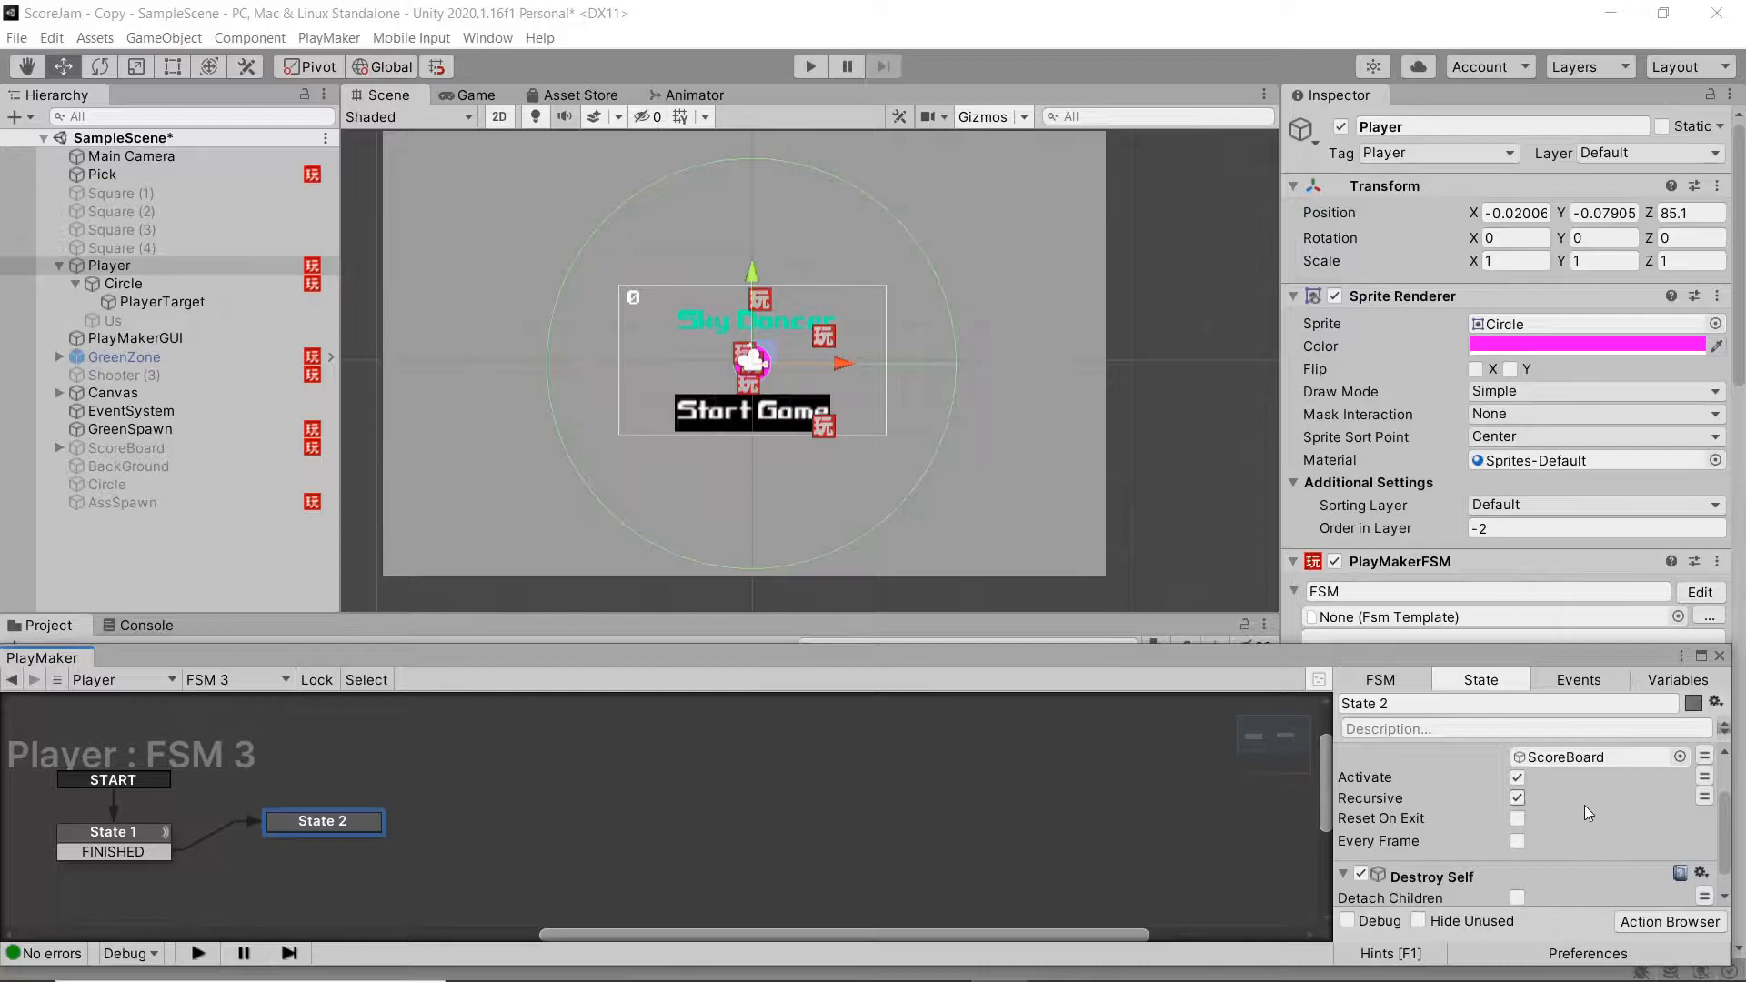
scroll(1590, 809, down, 2)
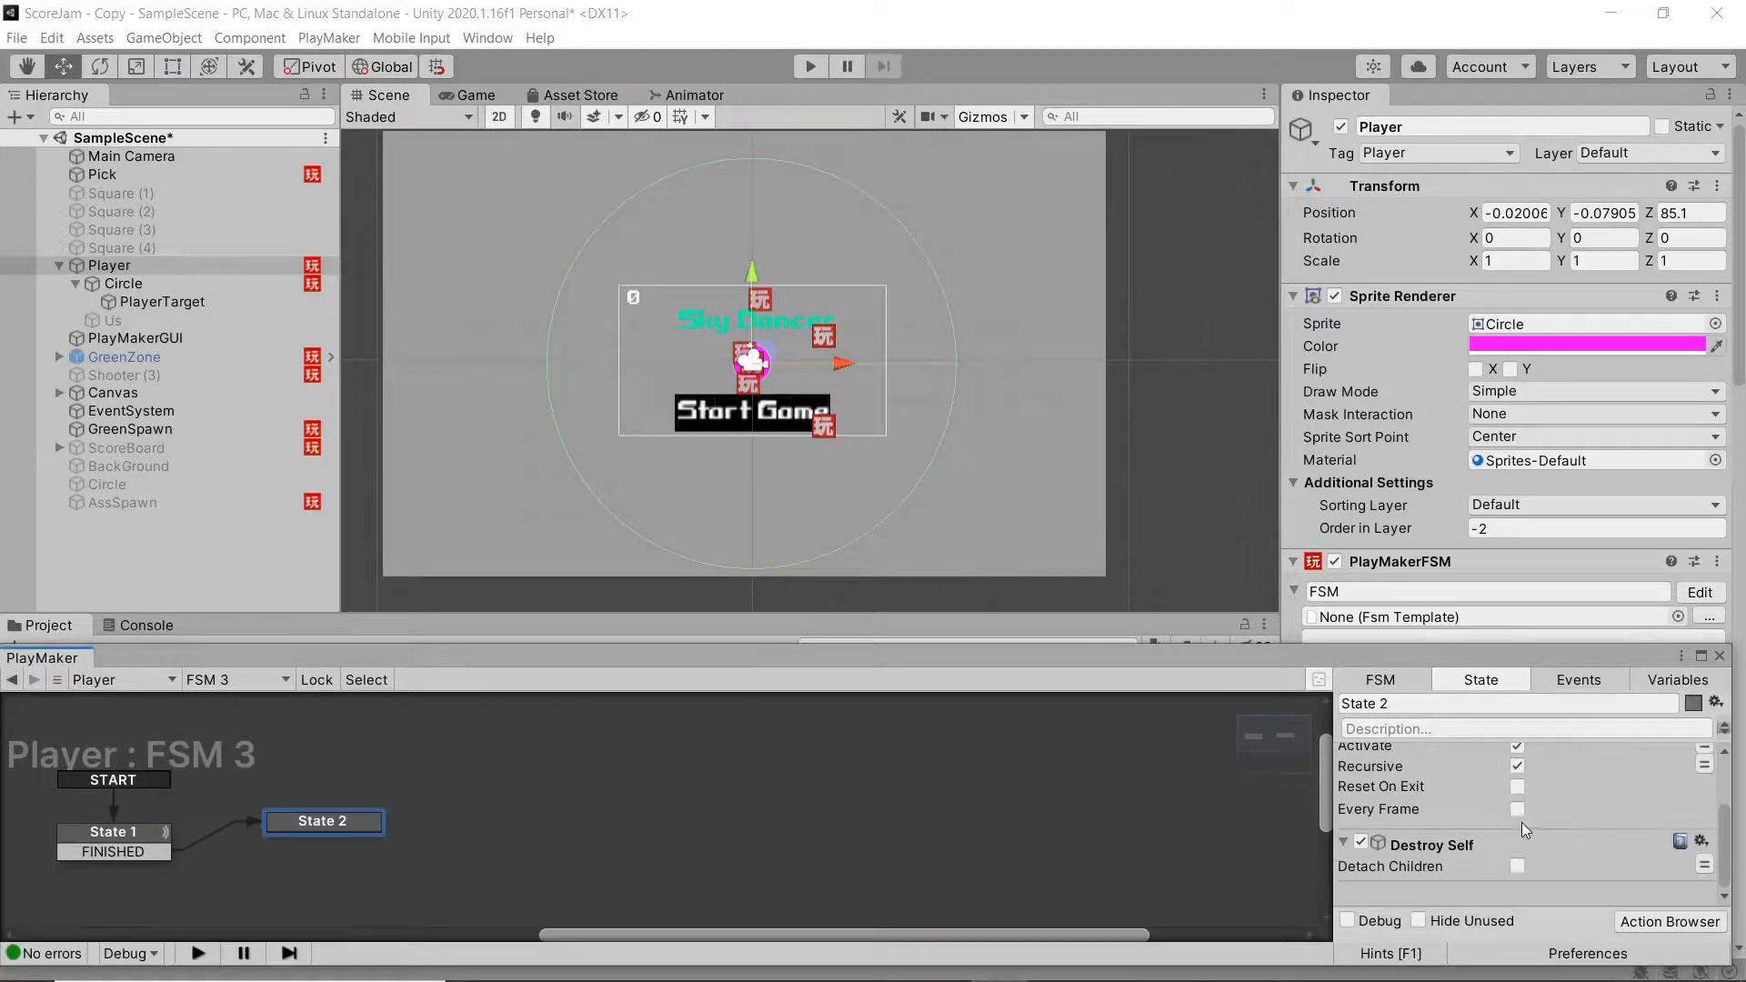
Step: Switch to the Player's FSM 4 and examine the Get Position, Find Game Object and Get Key Down actions in State 1, and State 2's action
click(232, 688)
click(279, 762)
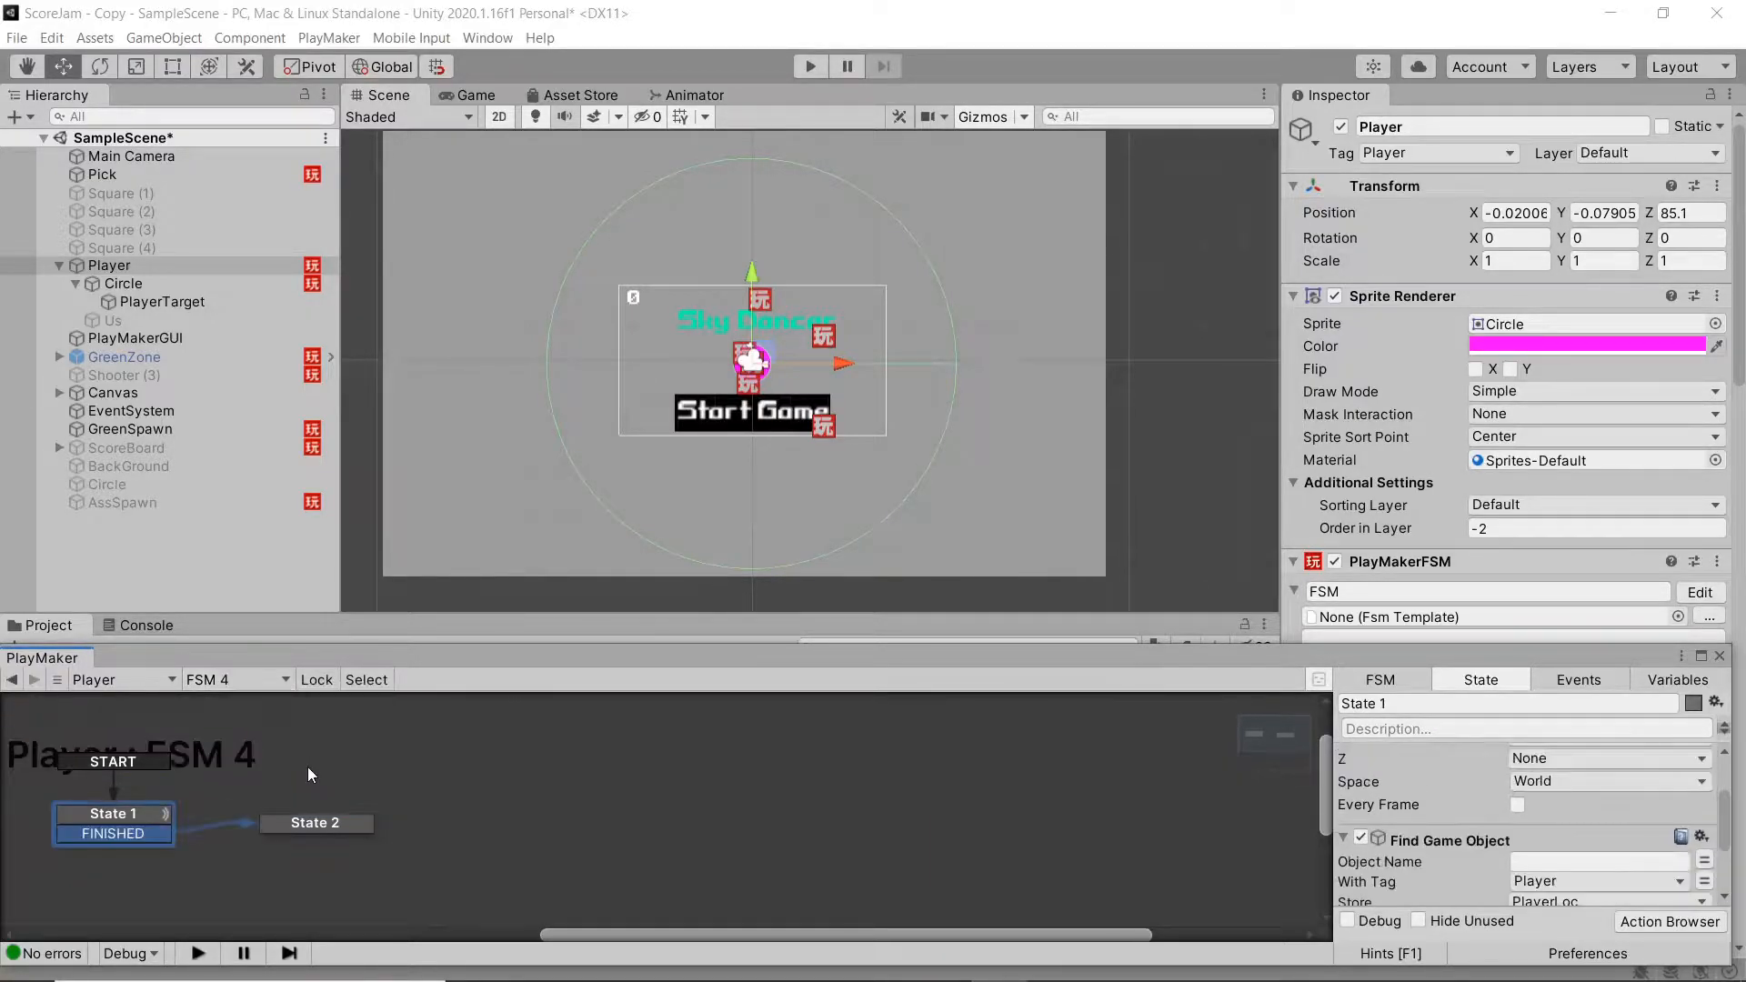
scroll(1702, 833, up, 4)
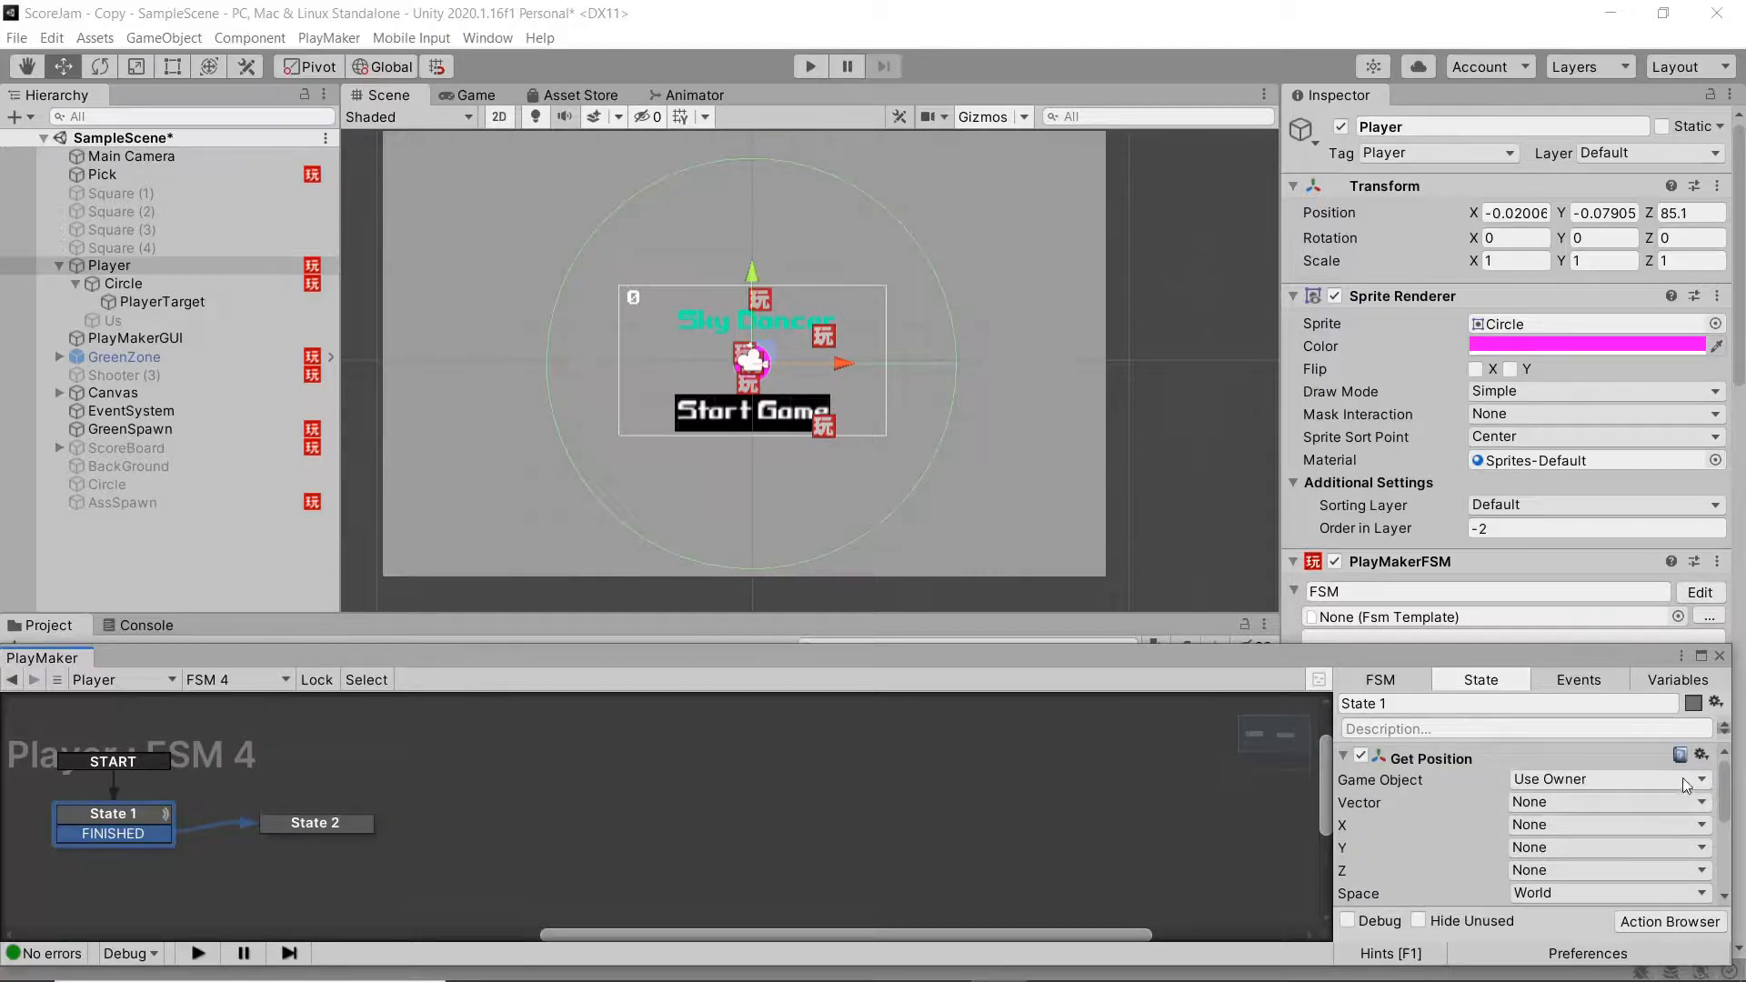
drag(1724, 769, 1724, 776)
scroll(1715, 776, down, 5)
scroll(1702, 806, down, 4)
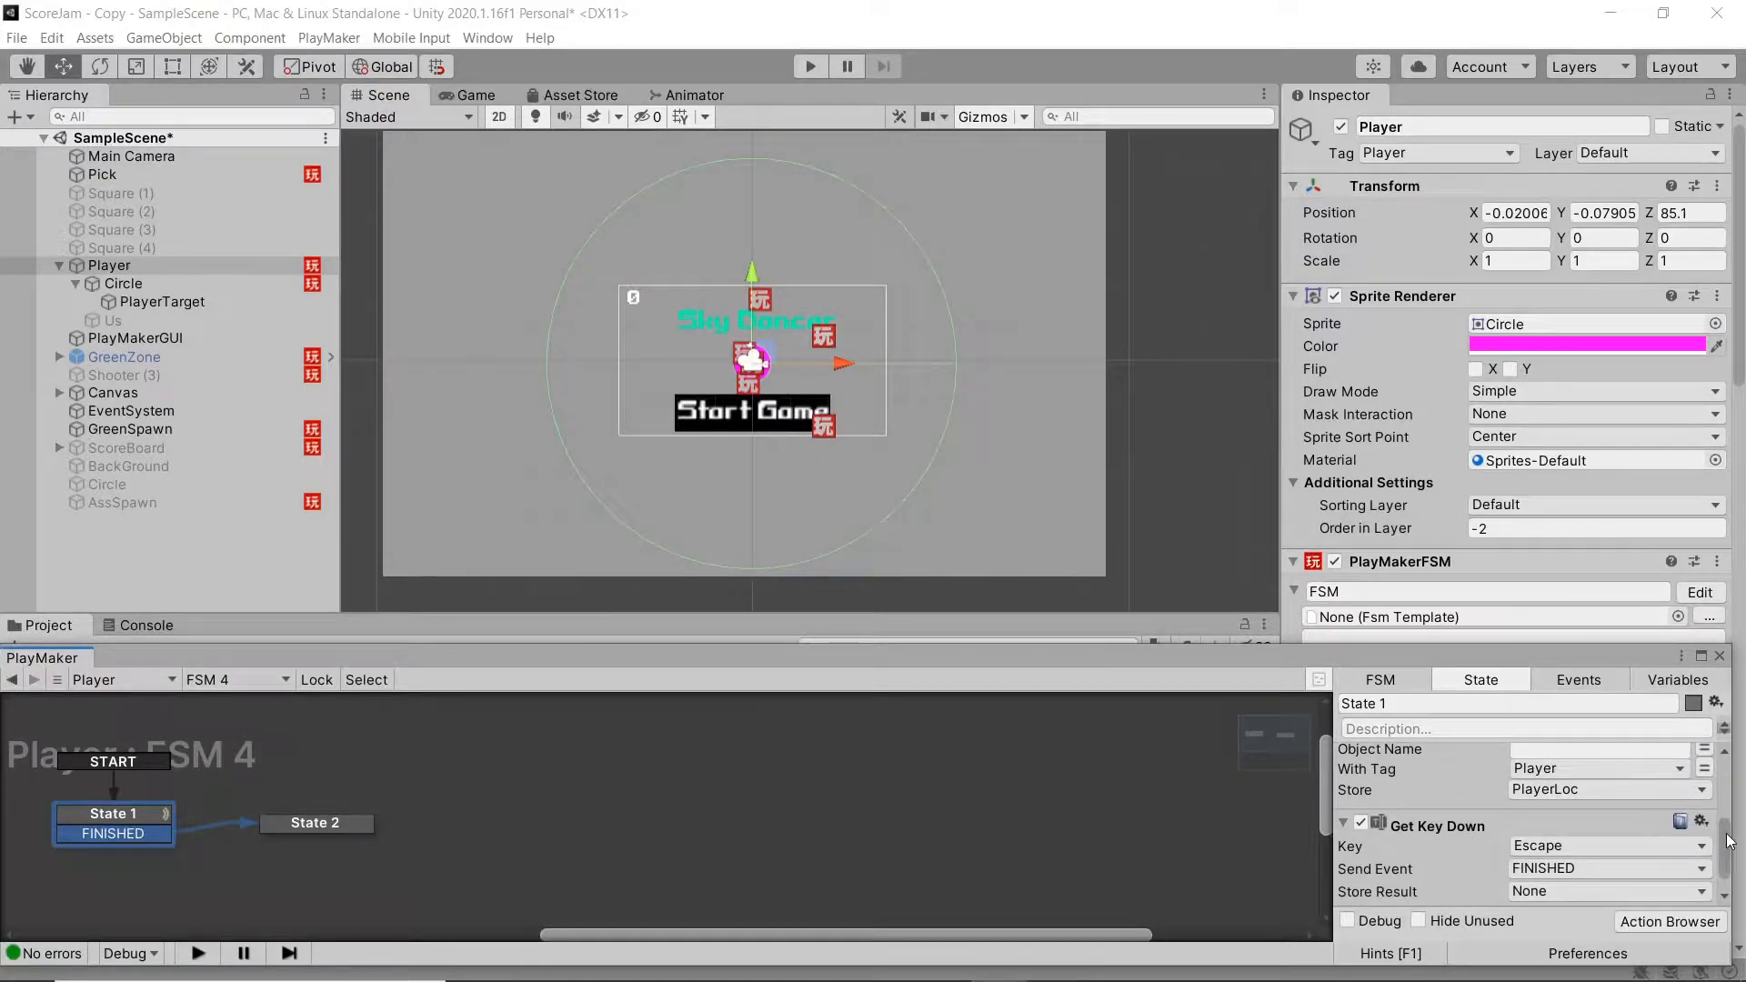
drag(1728, 841, 1723, 848)
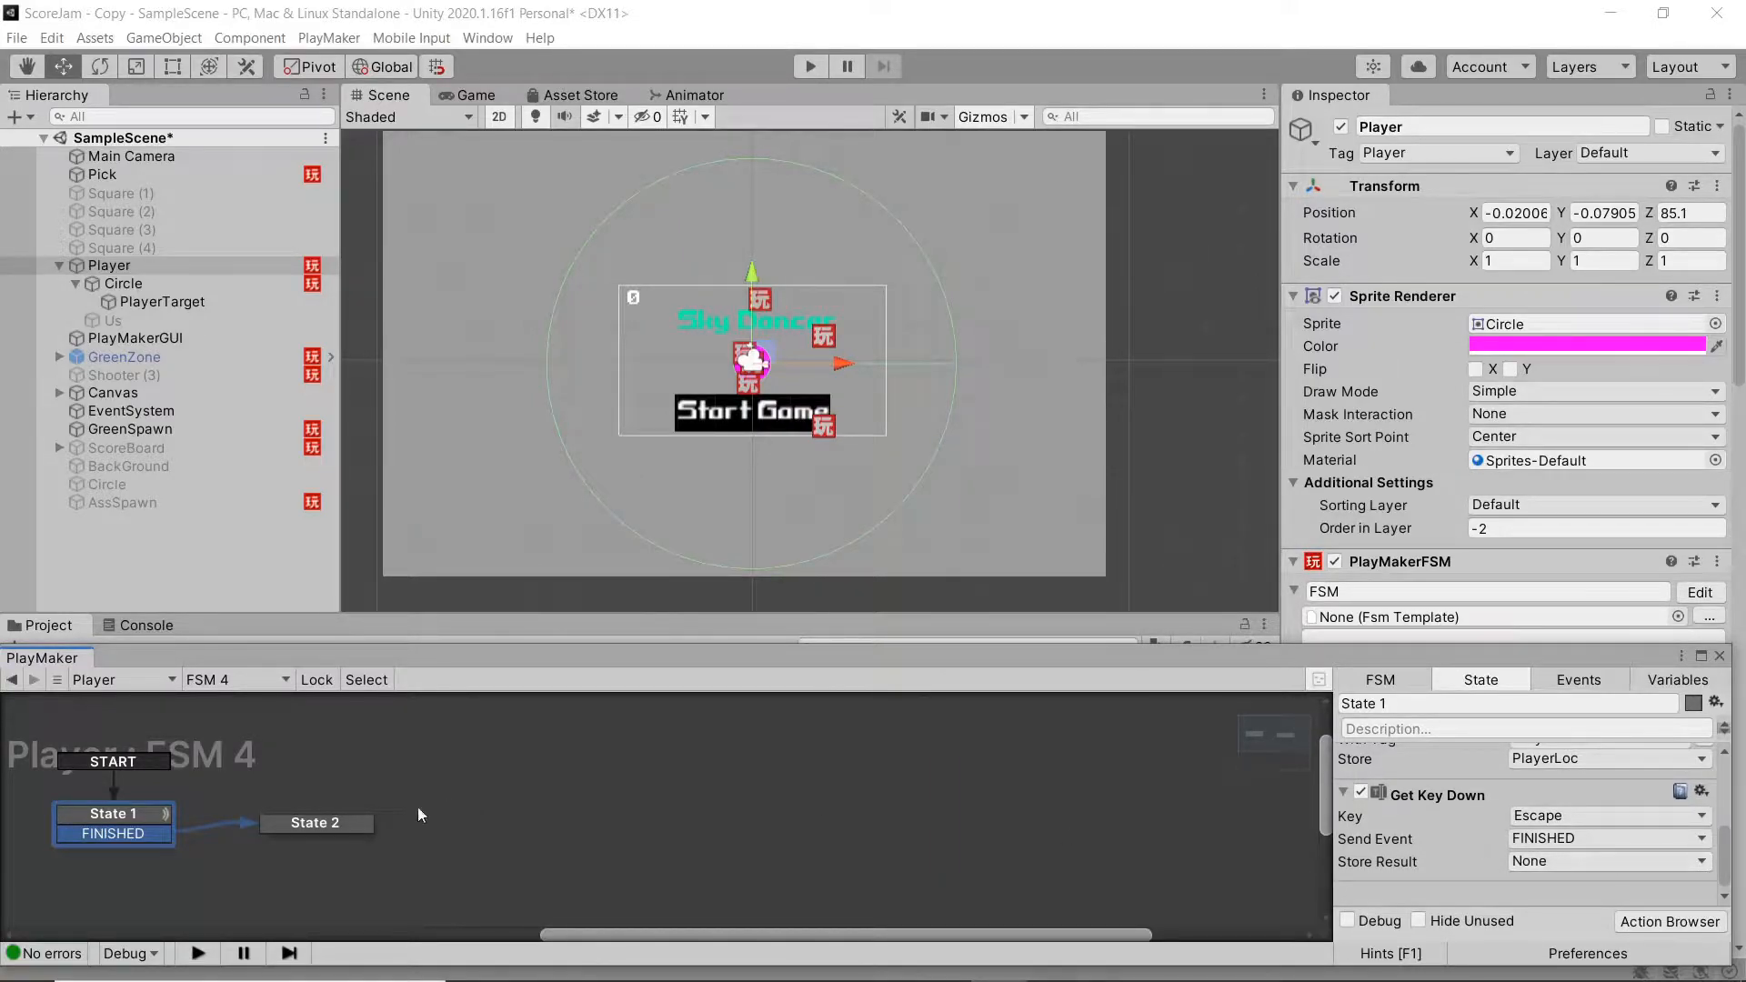
click(325, 828)
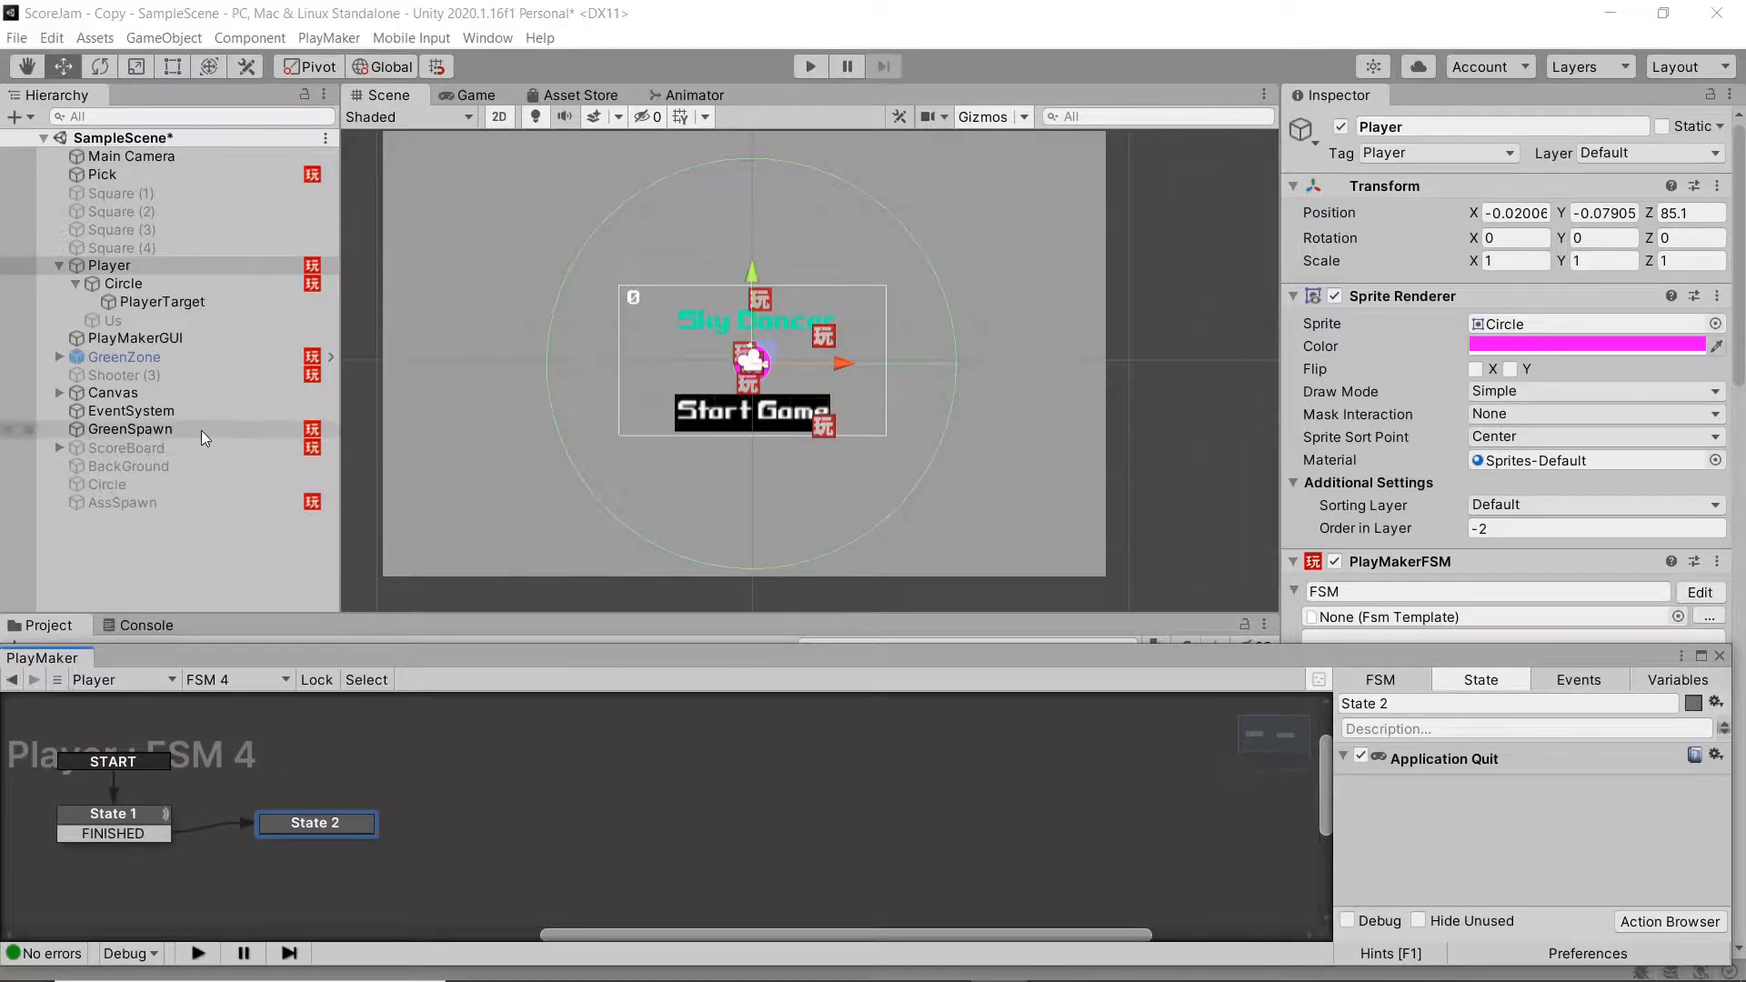
Step: Select the ScoreBoard object with its FSM graph in view and activate it to show the score board in the scene
click(165, 443)
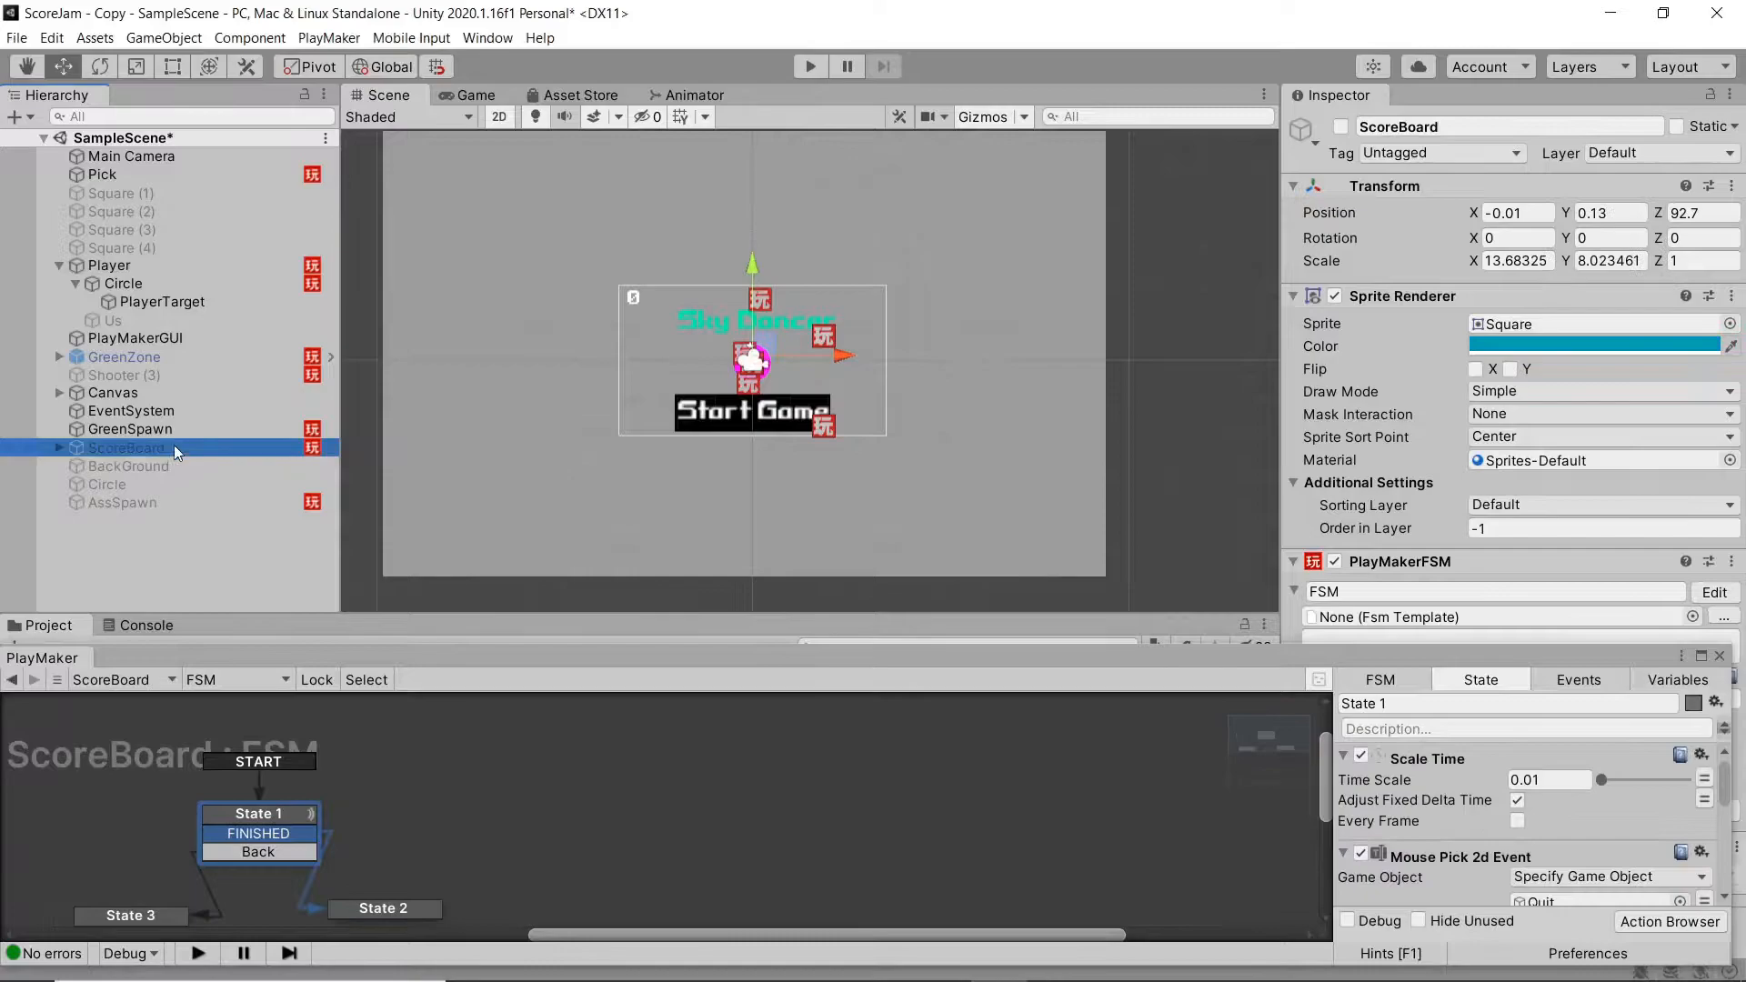
middle_drag(445, 828, 756, 789)
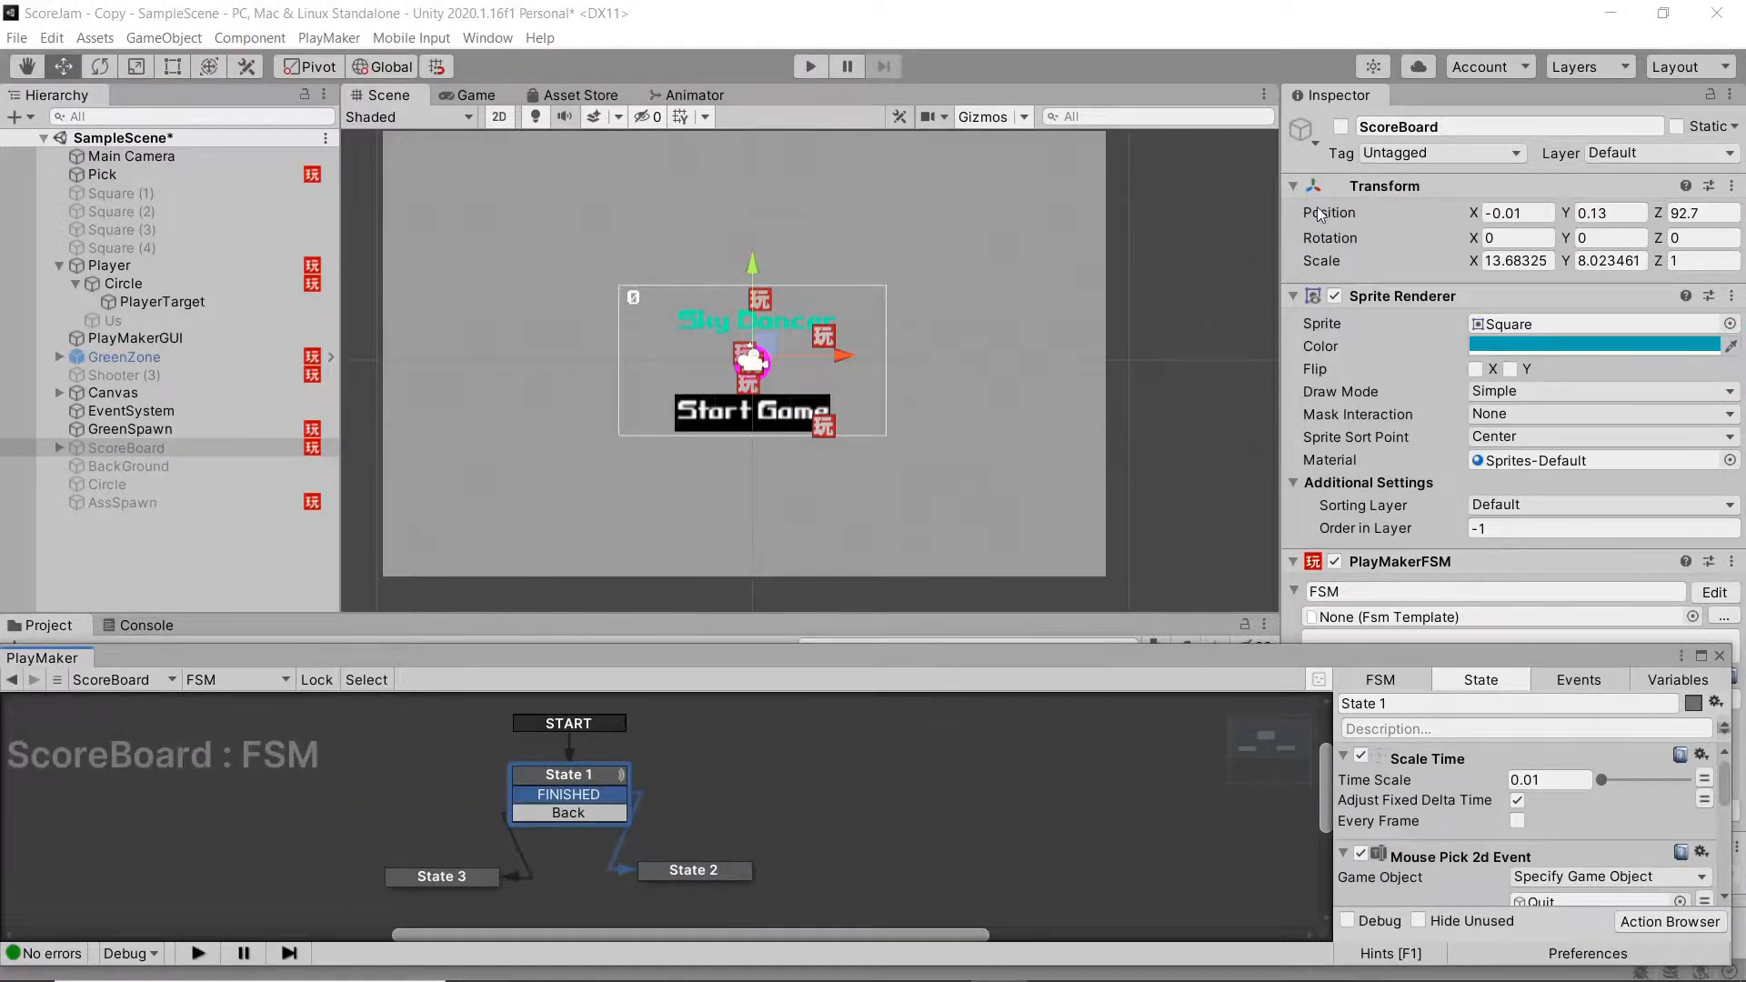
click(1340, 127)
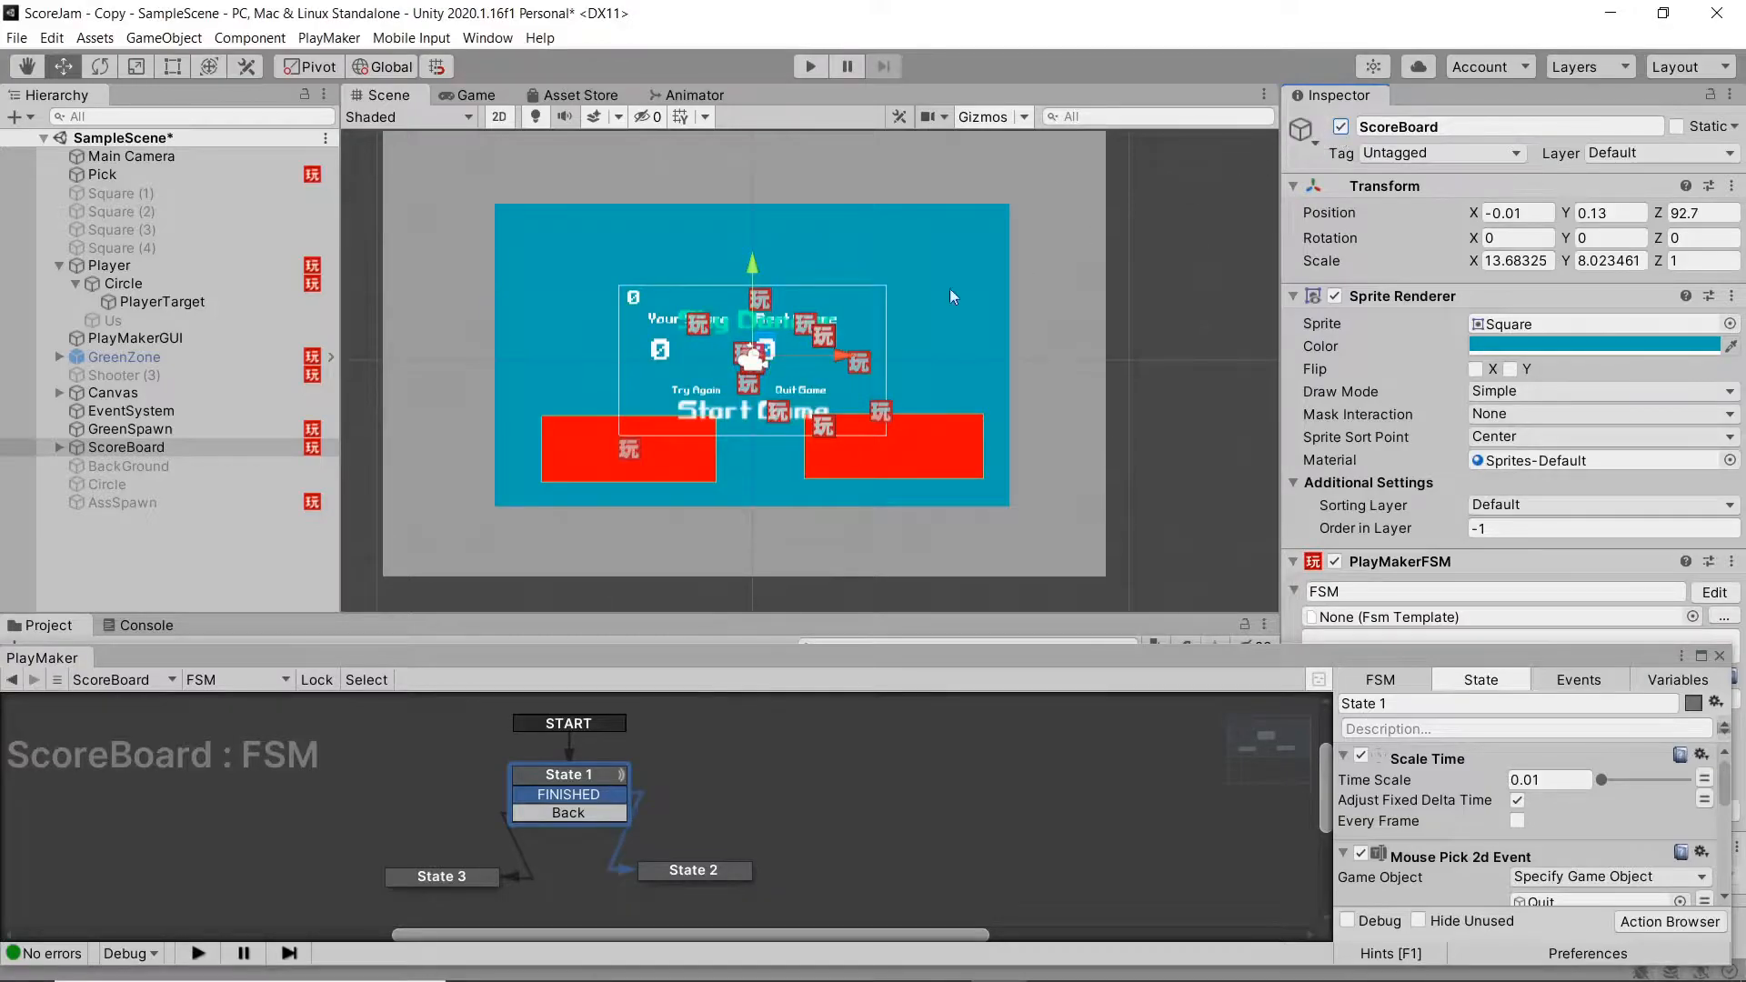
scroll(816, 515, up, 3)
middle_drag(798, 477, 840, 510)
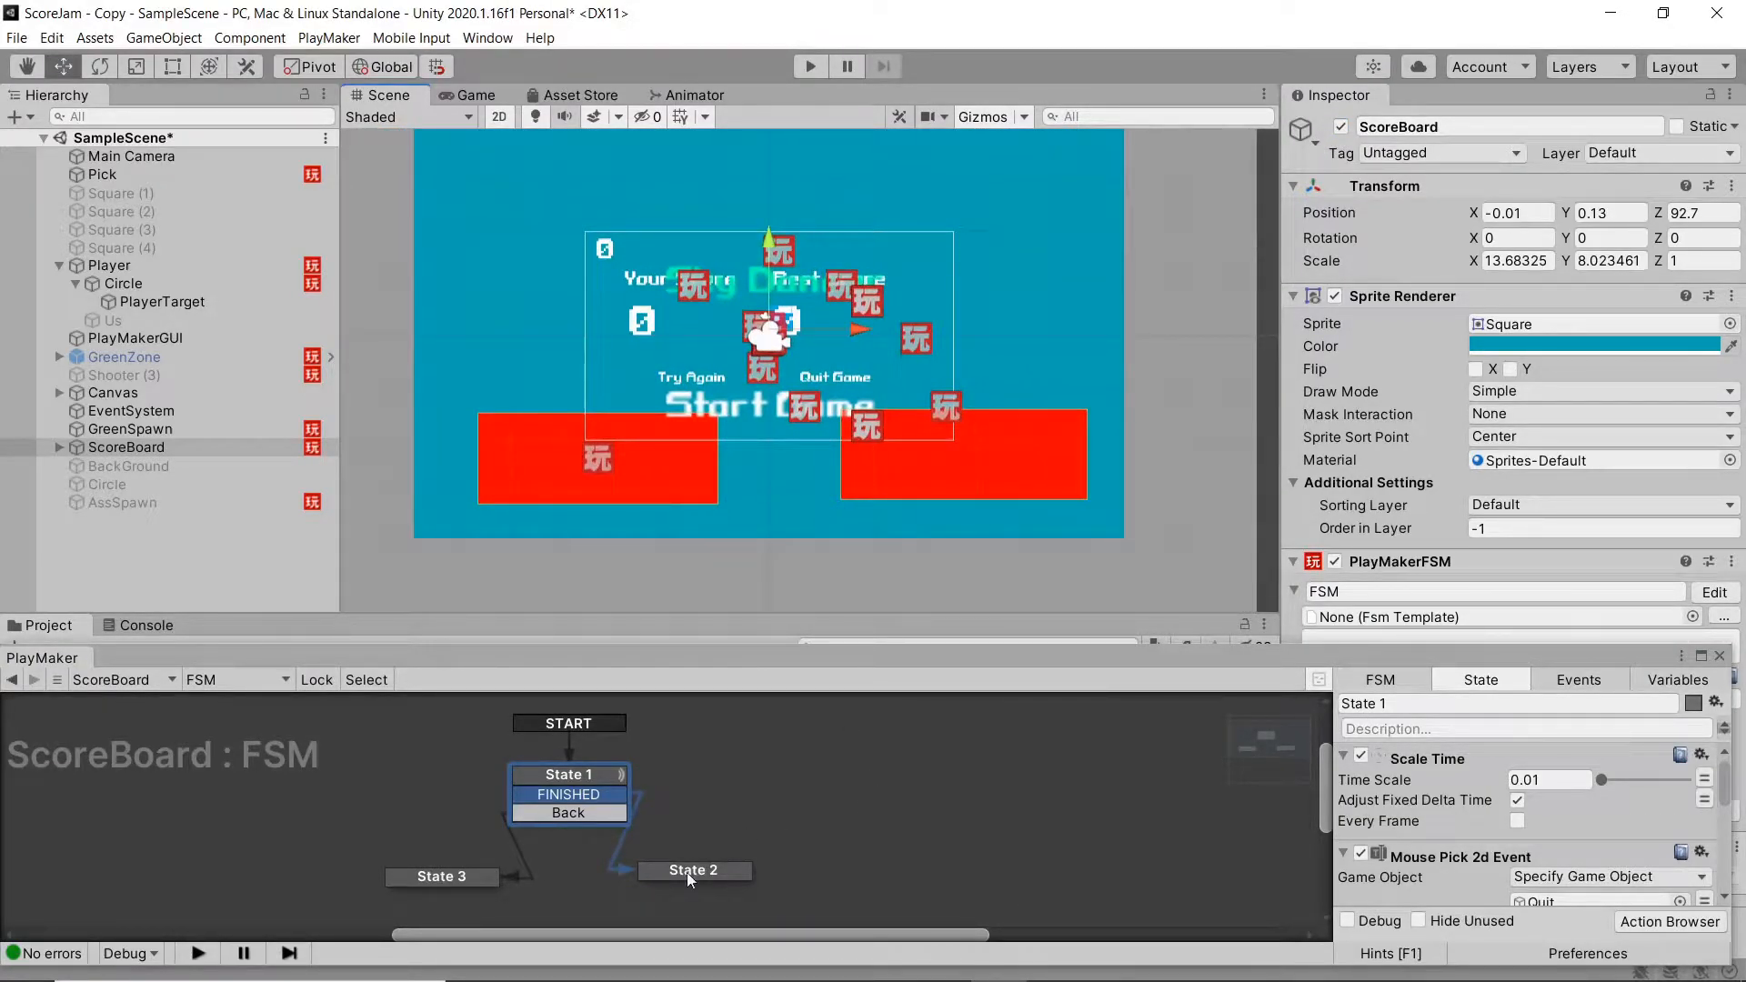
Step: Examine the ScoreBoard FSM's Scale Time, Mouse Pick 2d Event and Destroy Object actions in State 1, and the actions in States 2 and 3
scroll(1416, 826, down, 2)
scroll(1416, 821, up, 2)
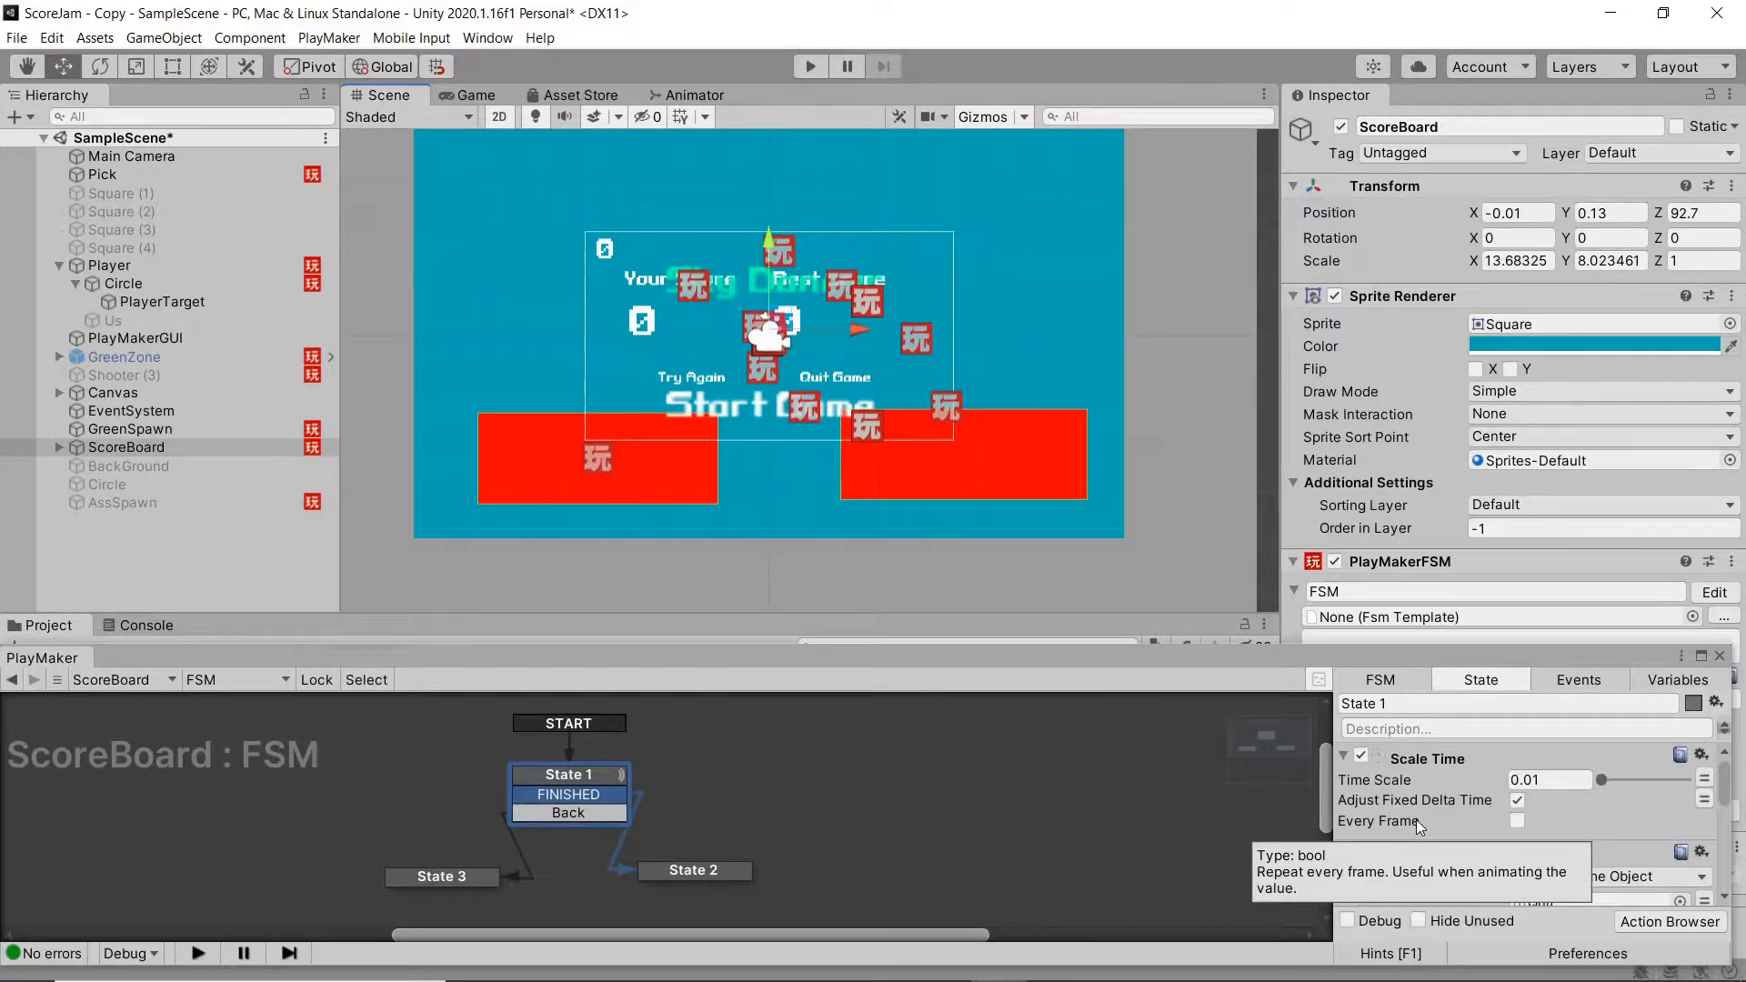
drag(1720, 780, 1718, 814)
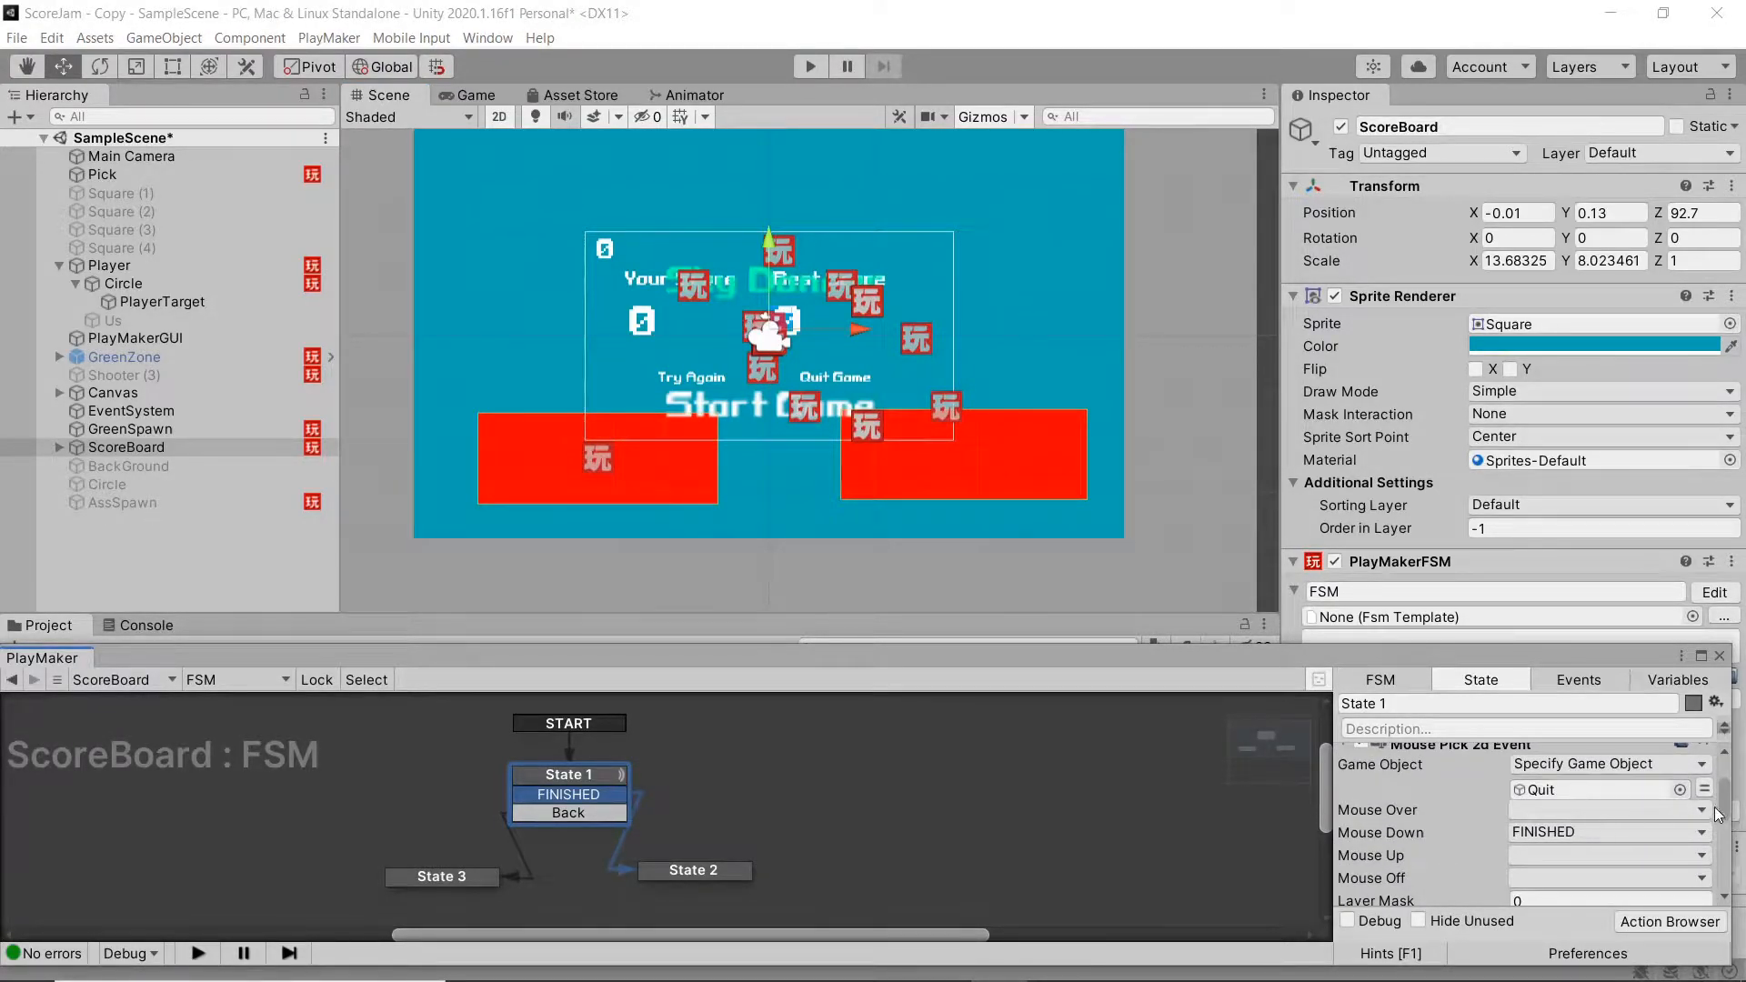
scroll(1539, 831, down, 5)
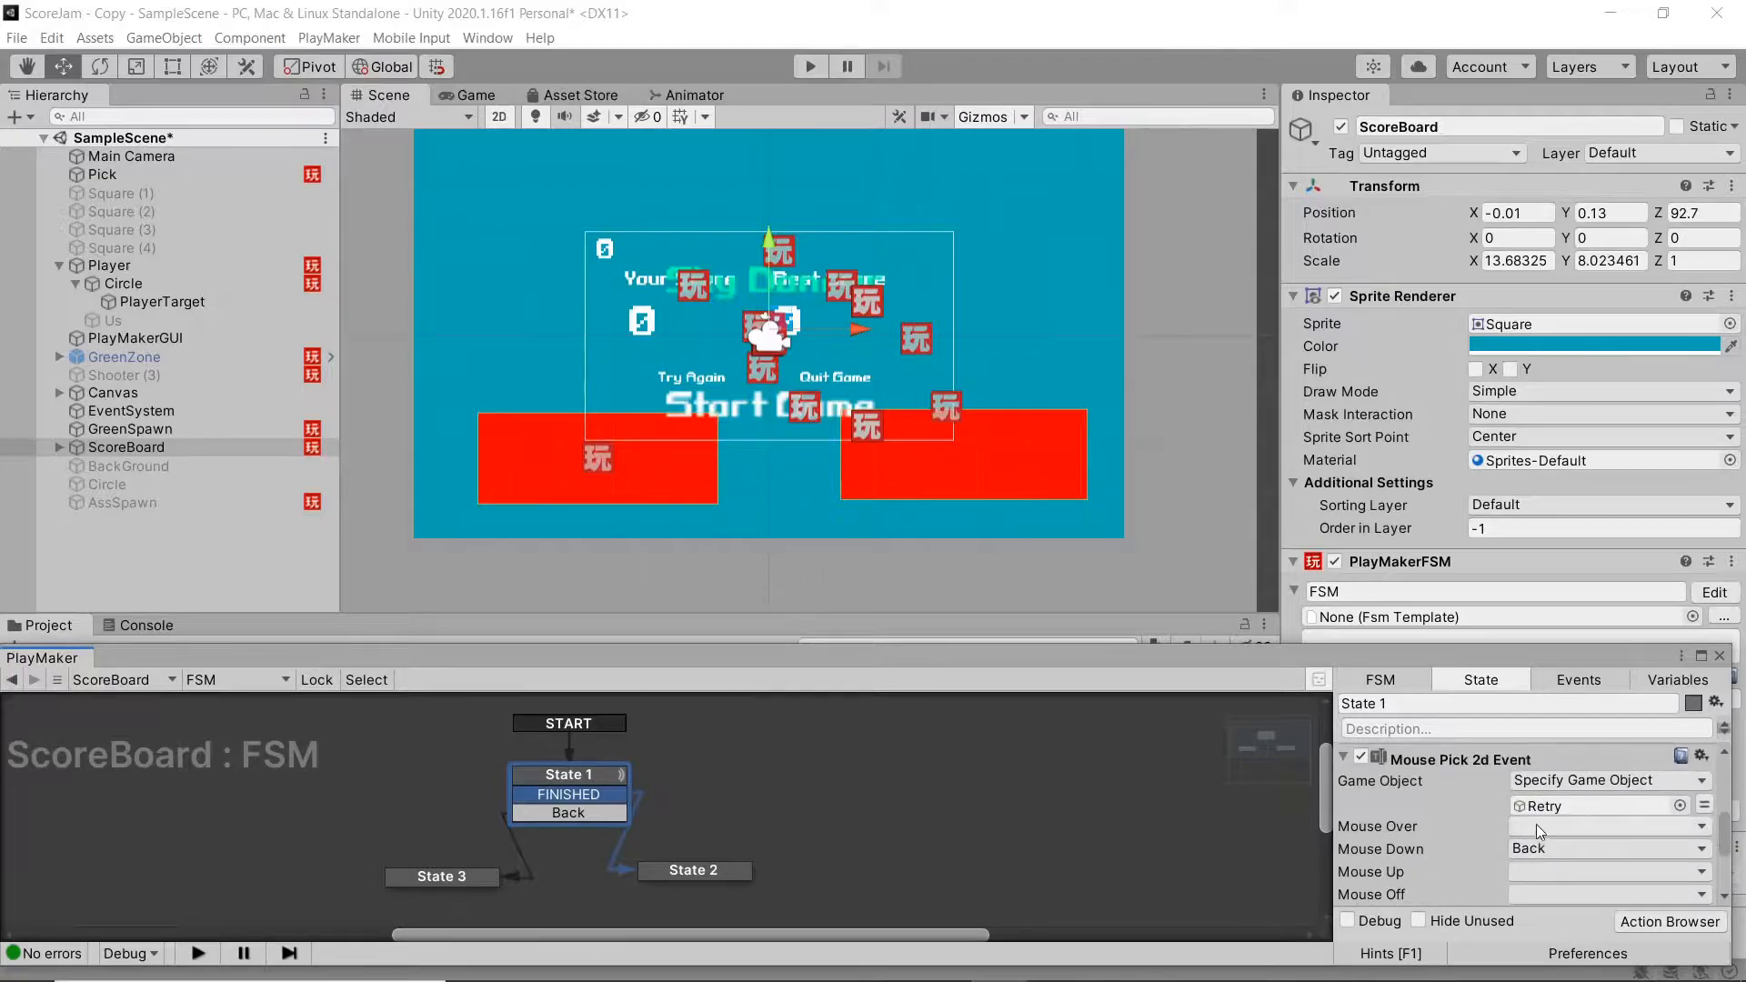
drag(1722, 838, 1725, 871)
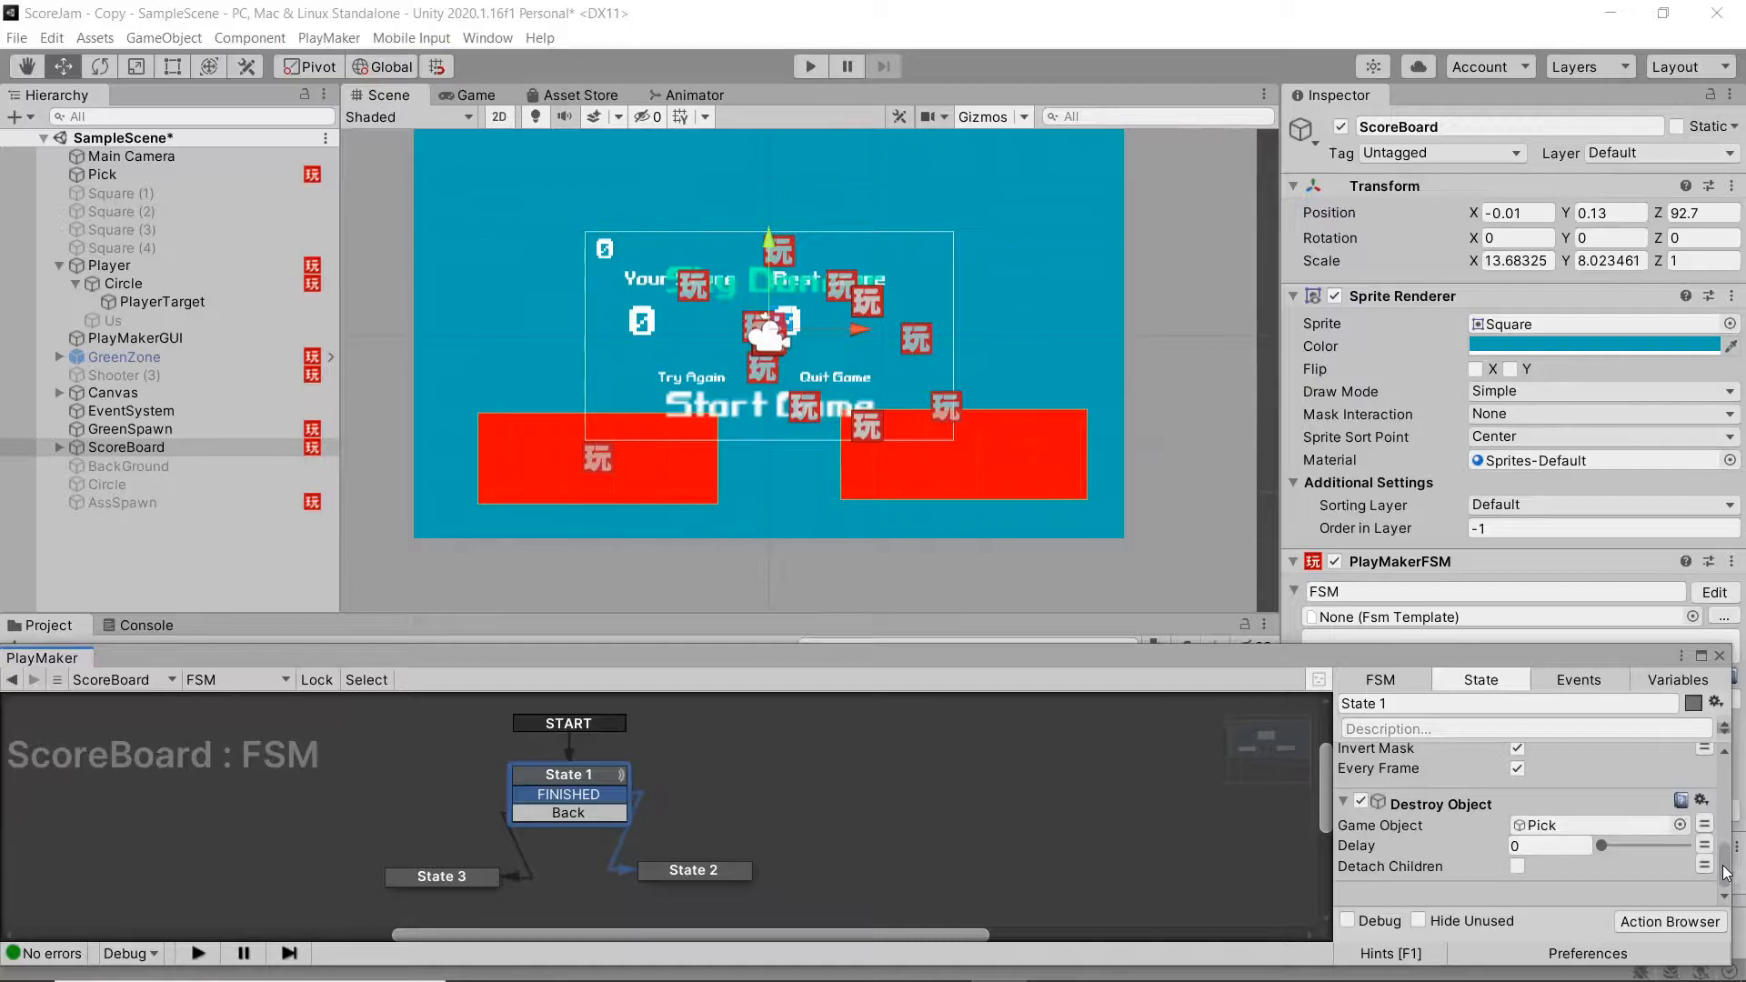
click(699, 872)
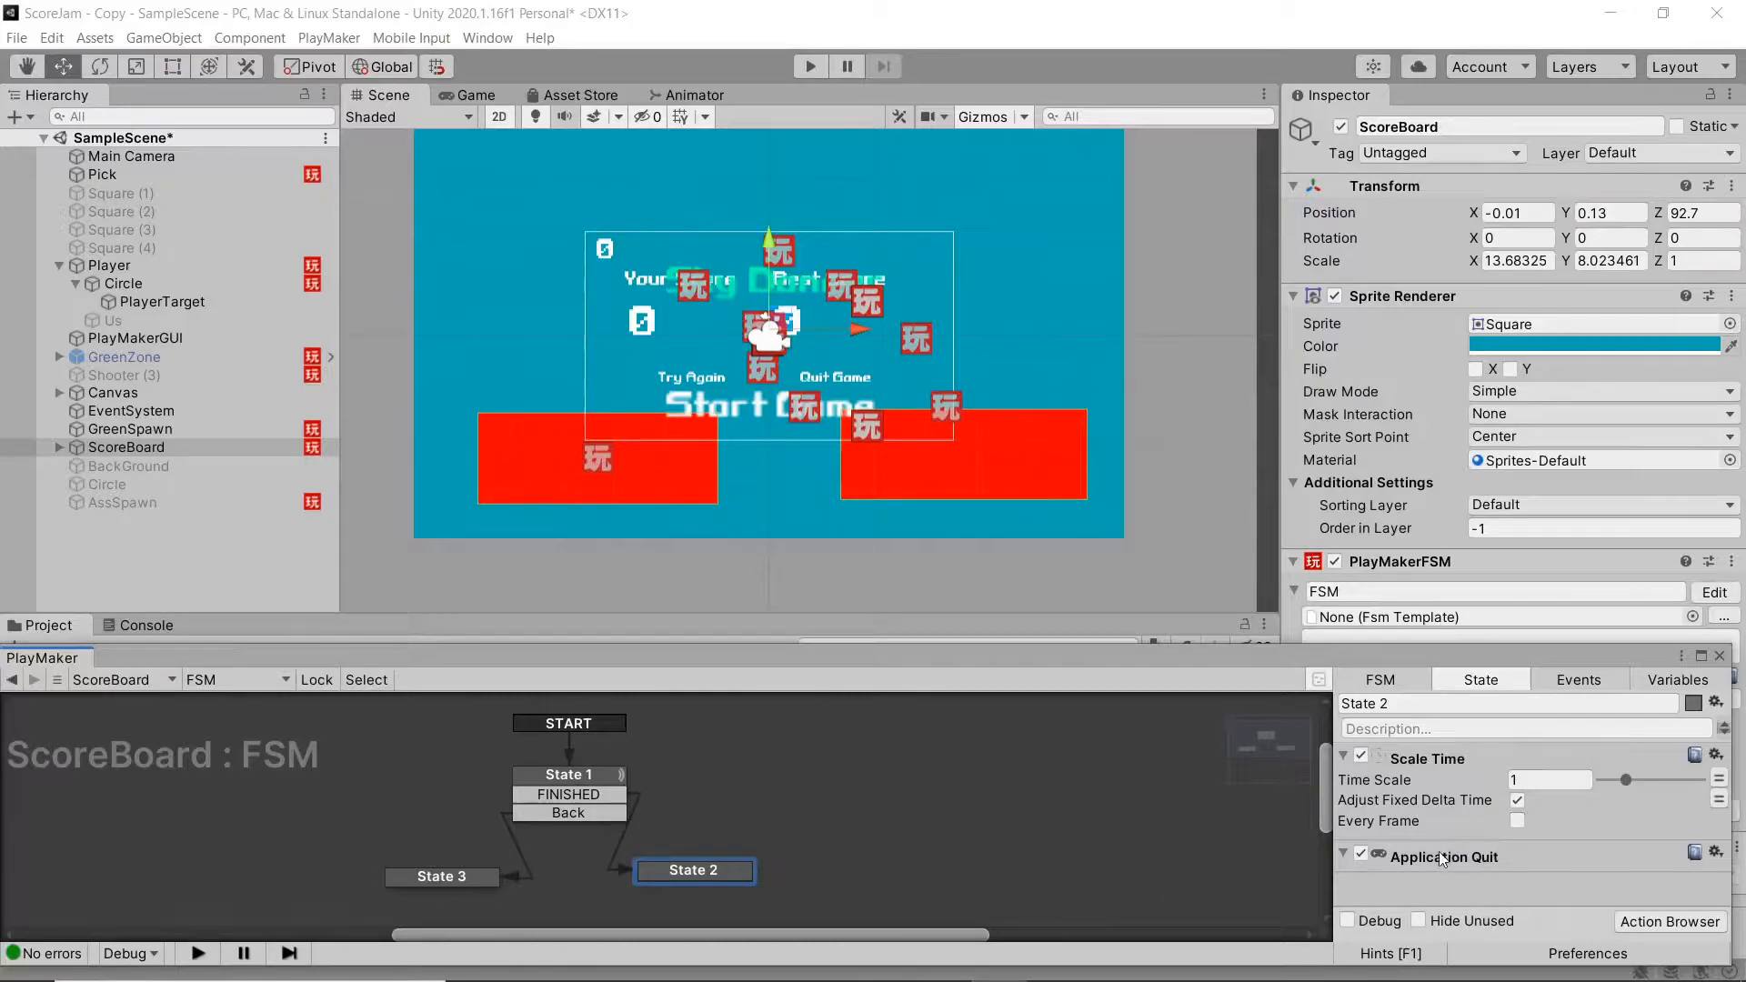
click(455, 878)
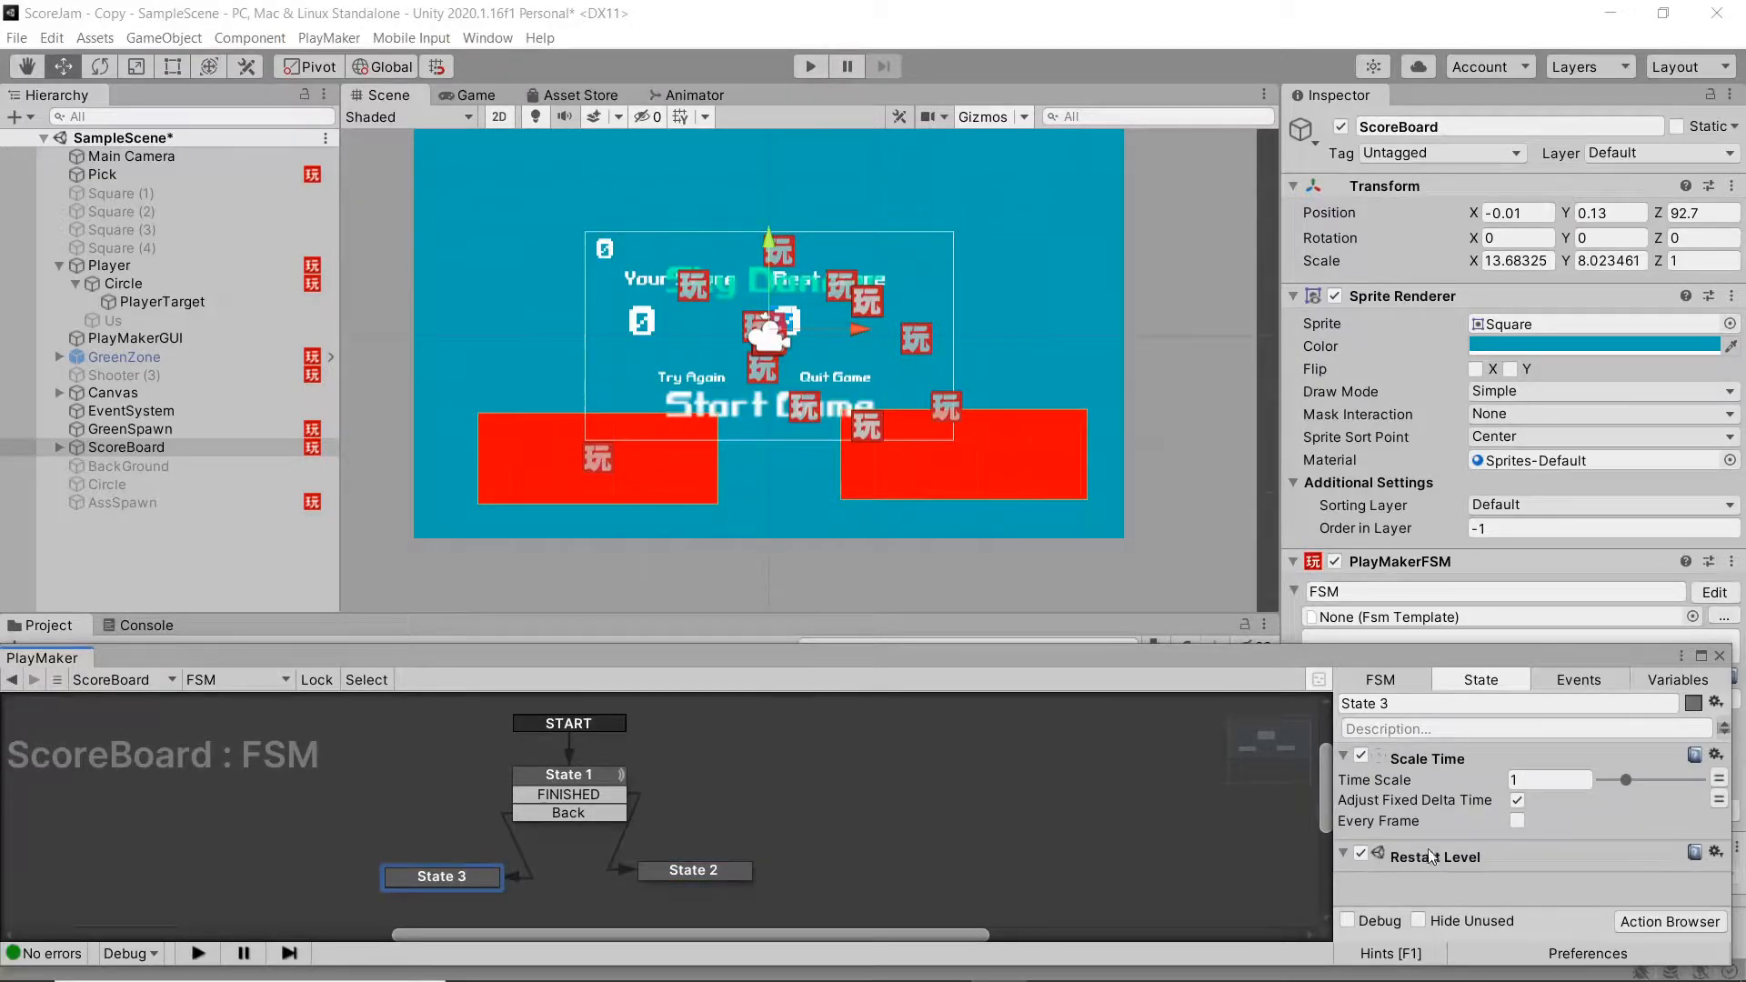
Step: Deactivate the ScoreBoard object and check its list of FSMs, keeping ScoreBoard selected
click(1340, 128)
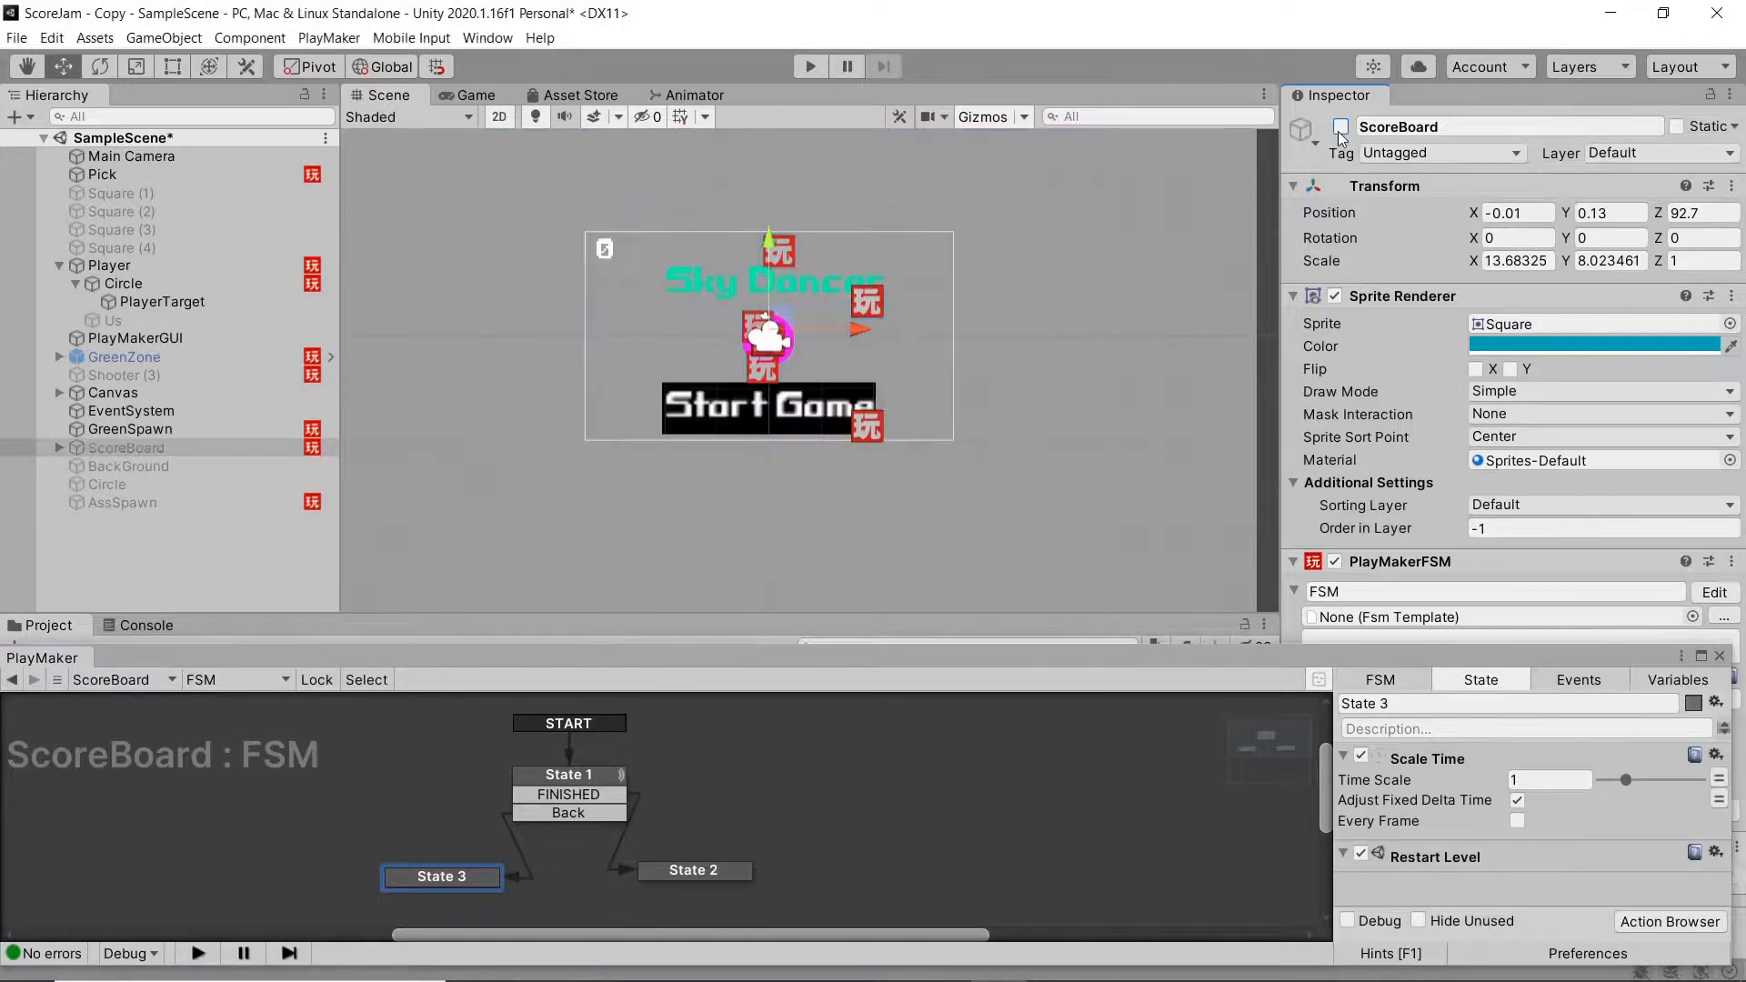
click(253, 680)
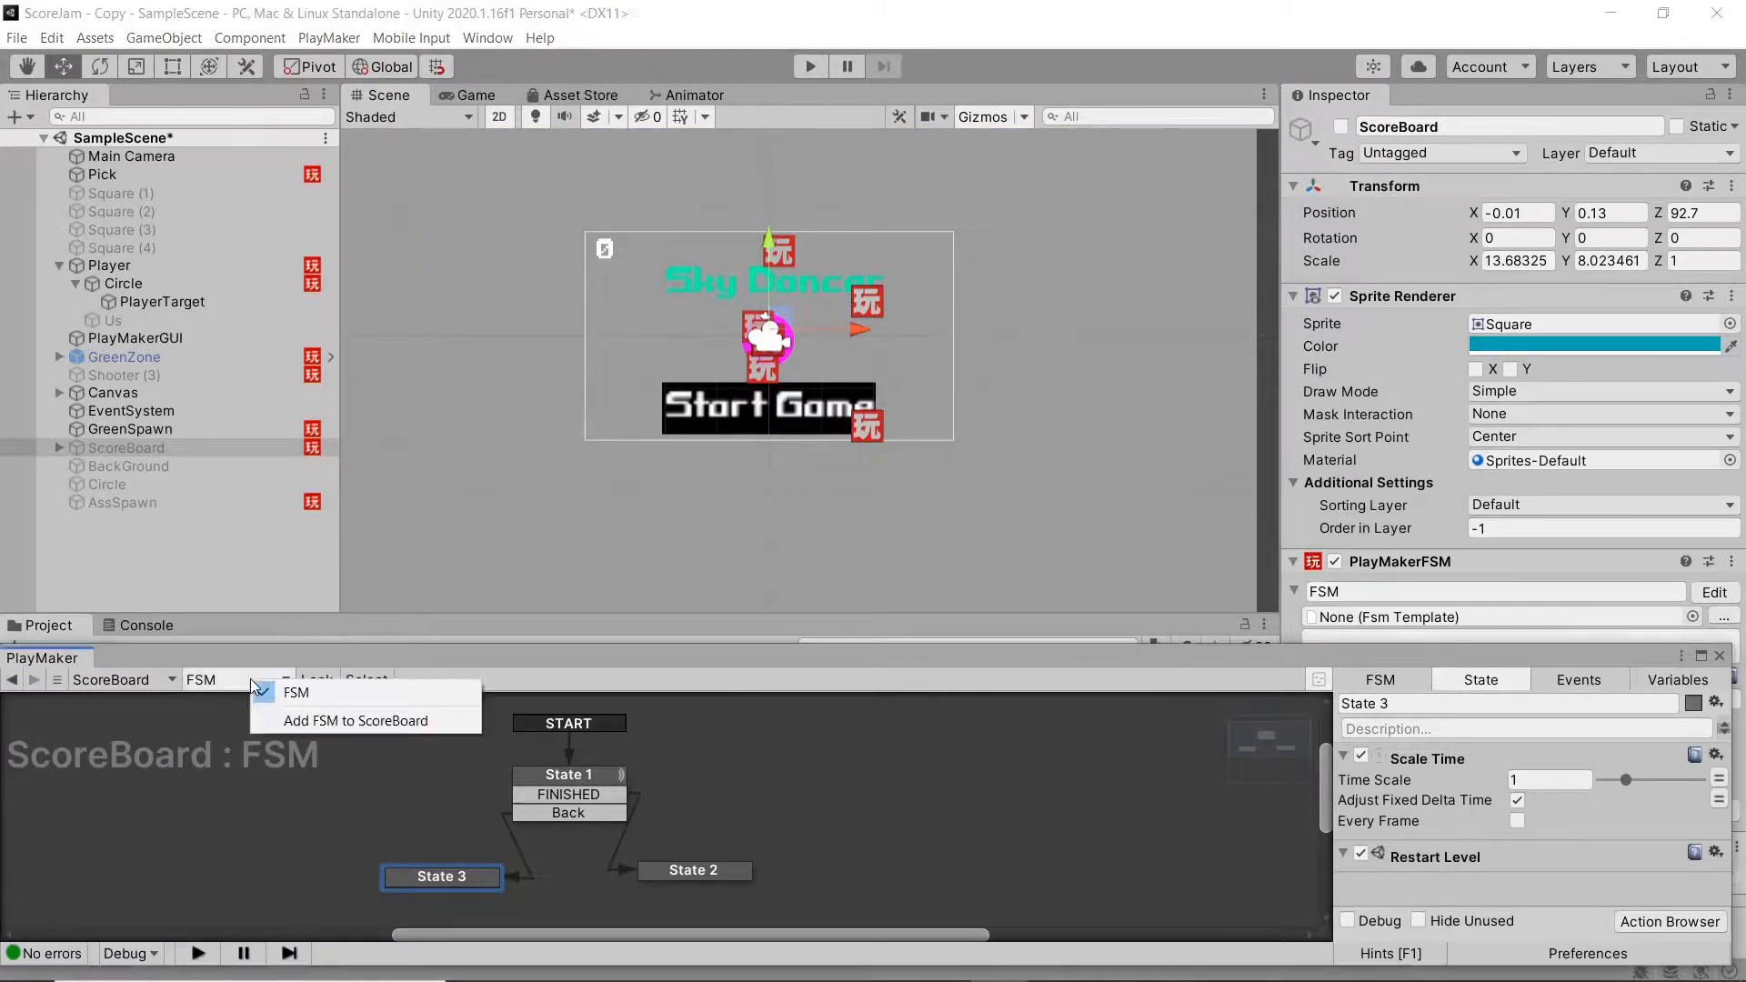
click(144, 454)
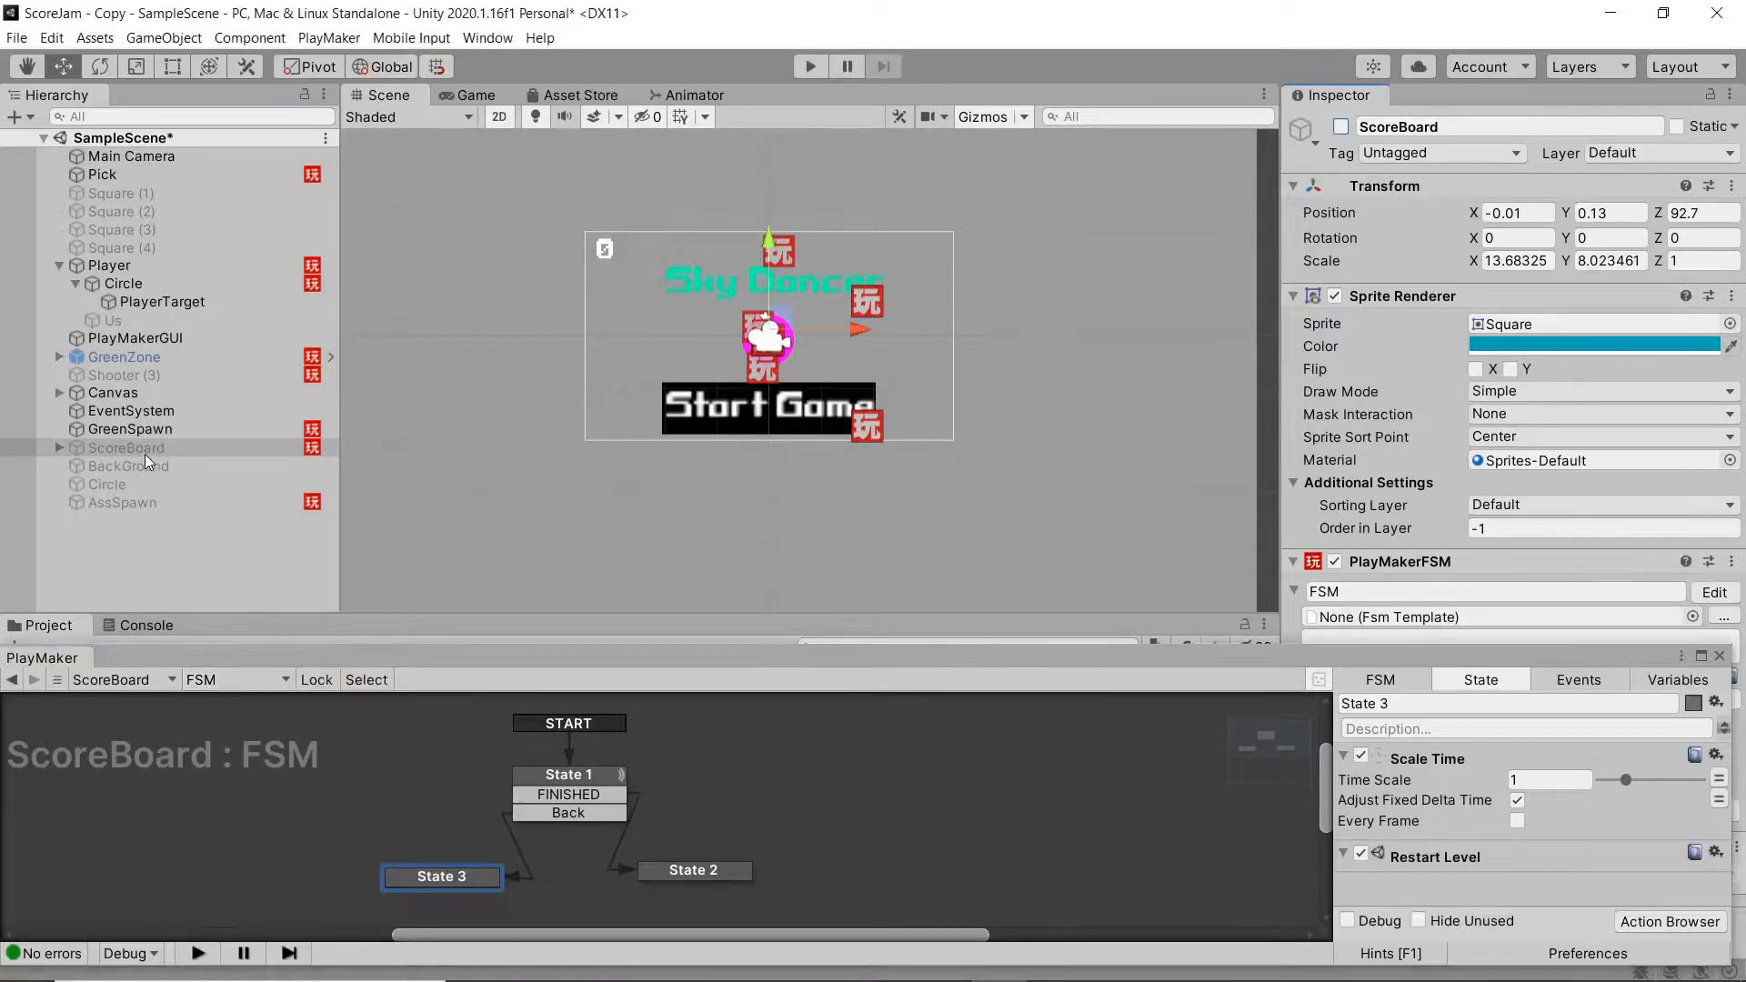
Step: Select the Start Game text in the scene and examine the Wait, Create Object and Scale Time actions in its FSM's State 1
click(690, 431)
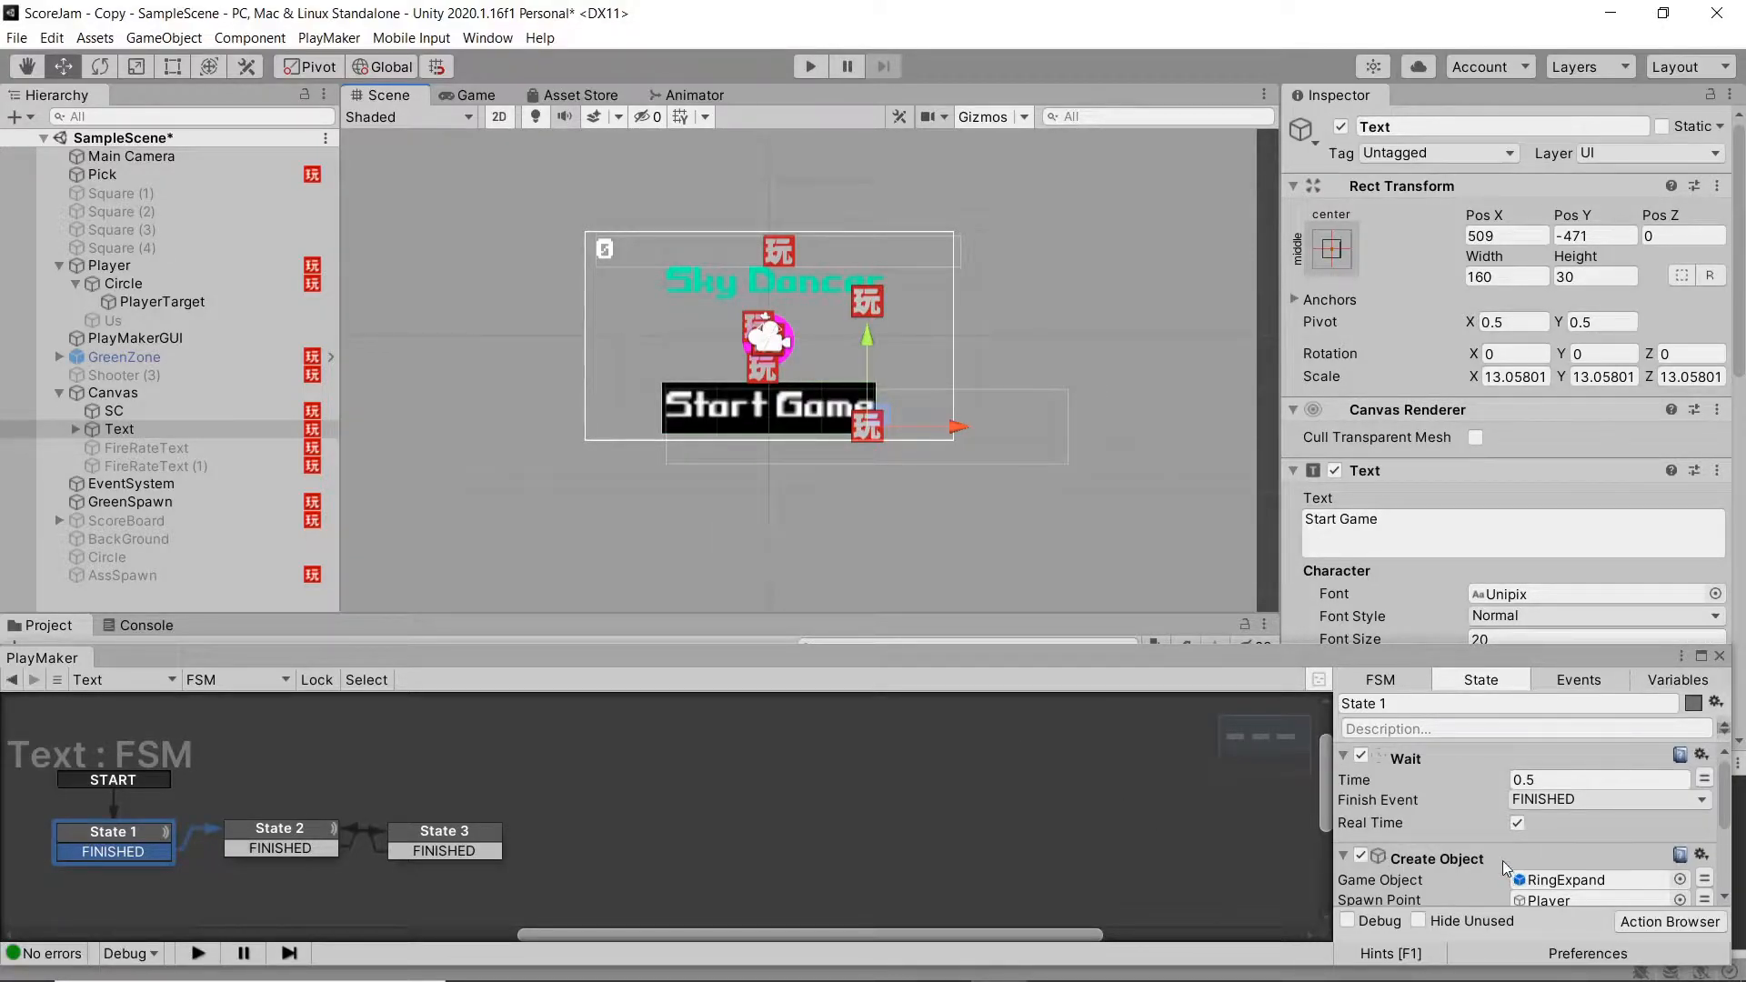
scroll(1501, 857, down, 5)
scroll(1499, 853, up, 5)
scroll(1454, 850, down, 2)
scroll(1452, 847, down, 2)
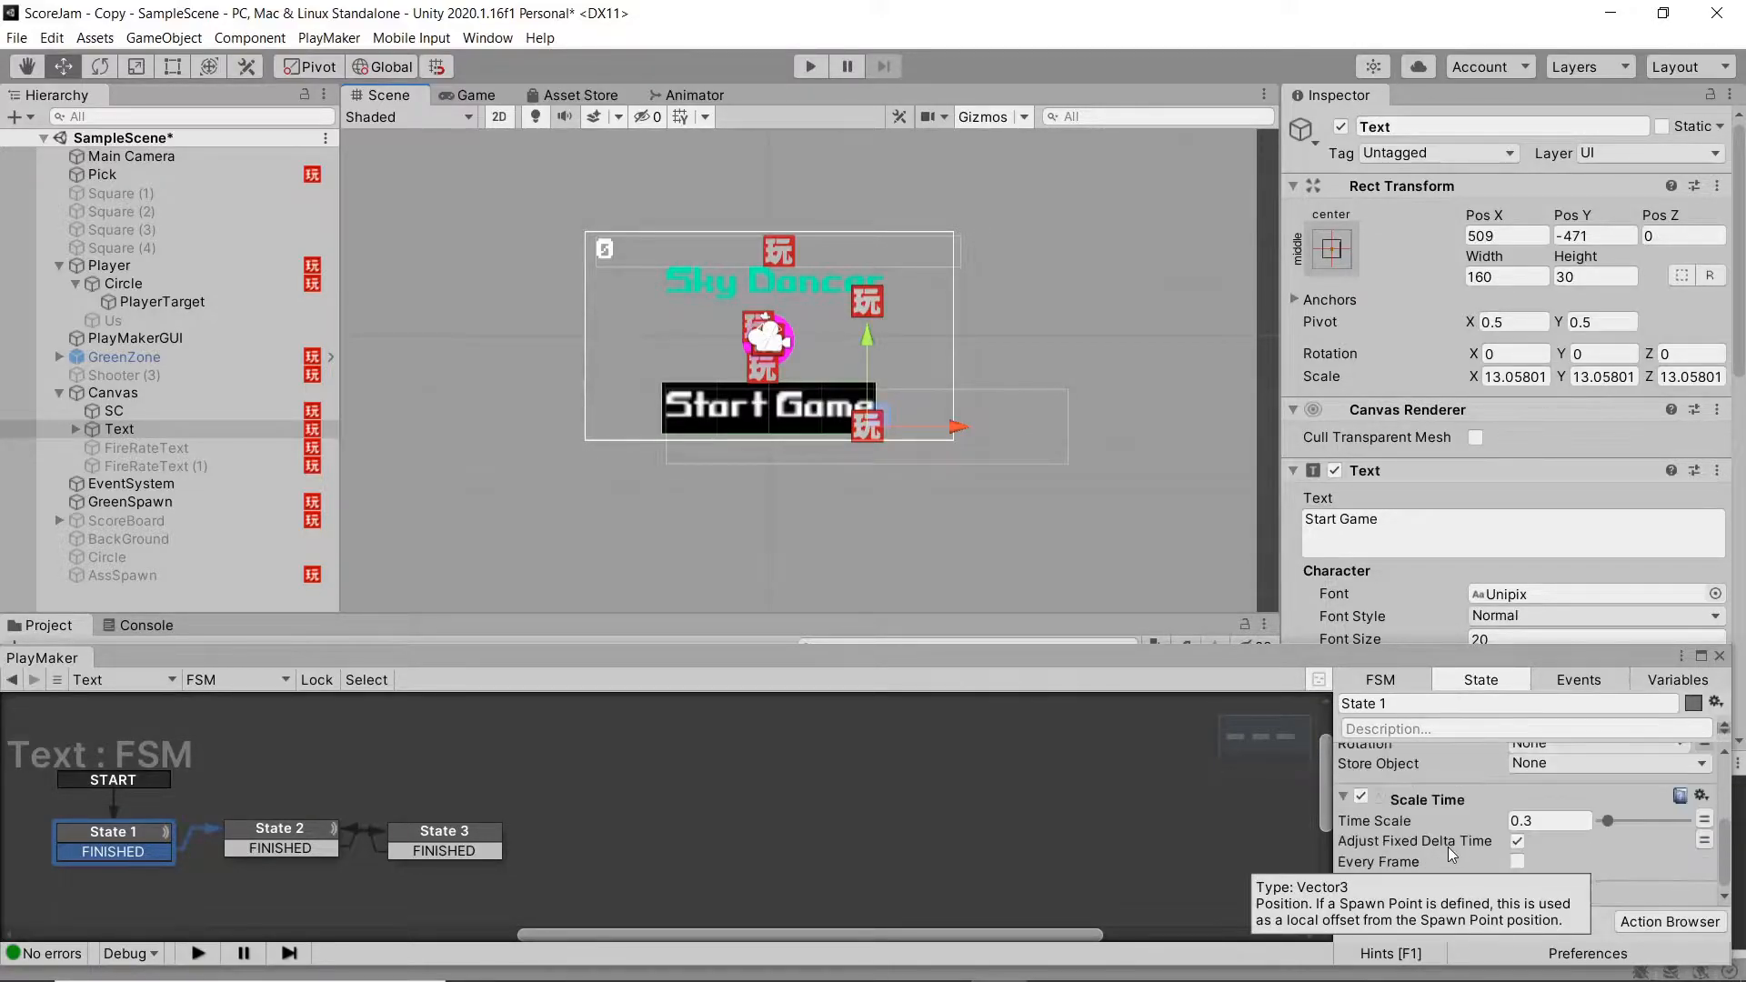
scroll(1458, 818, up, 5)
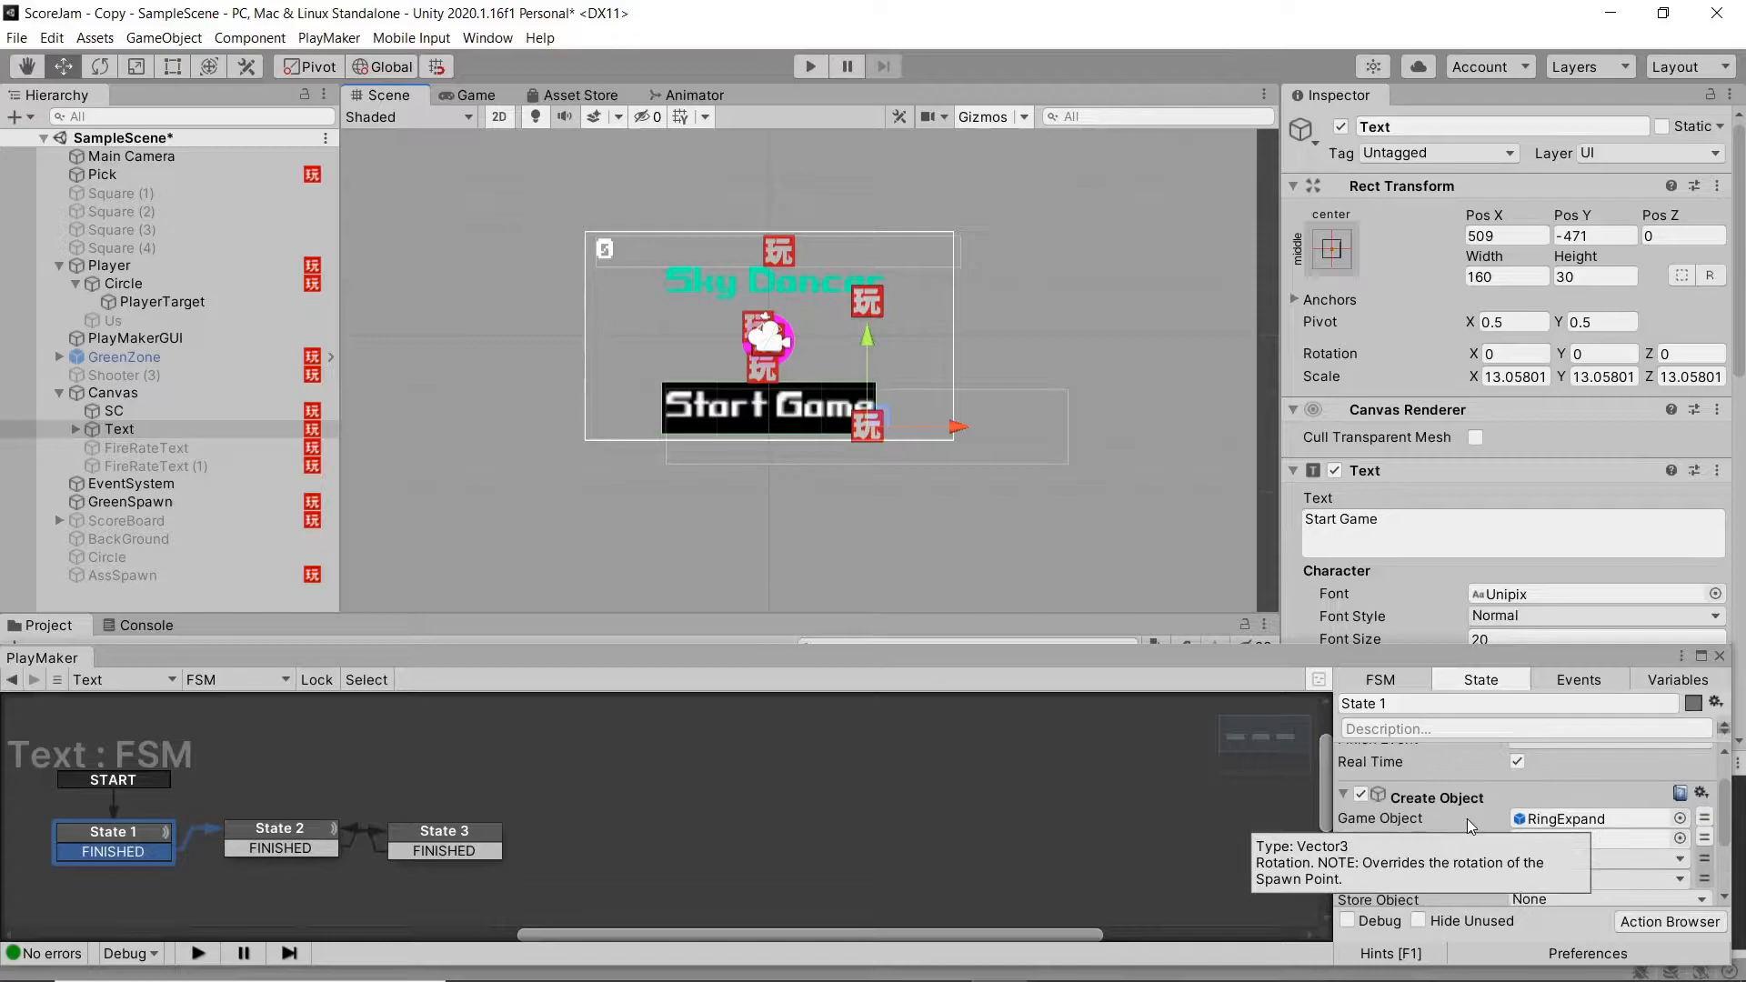
scroll(1696, 814, down, 5)
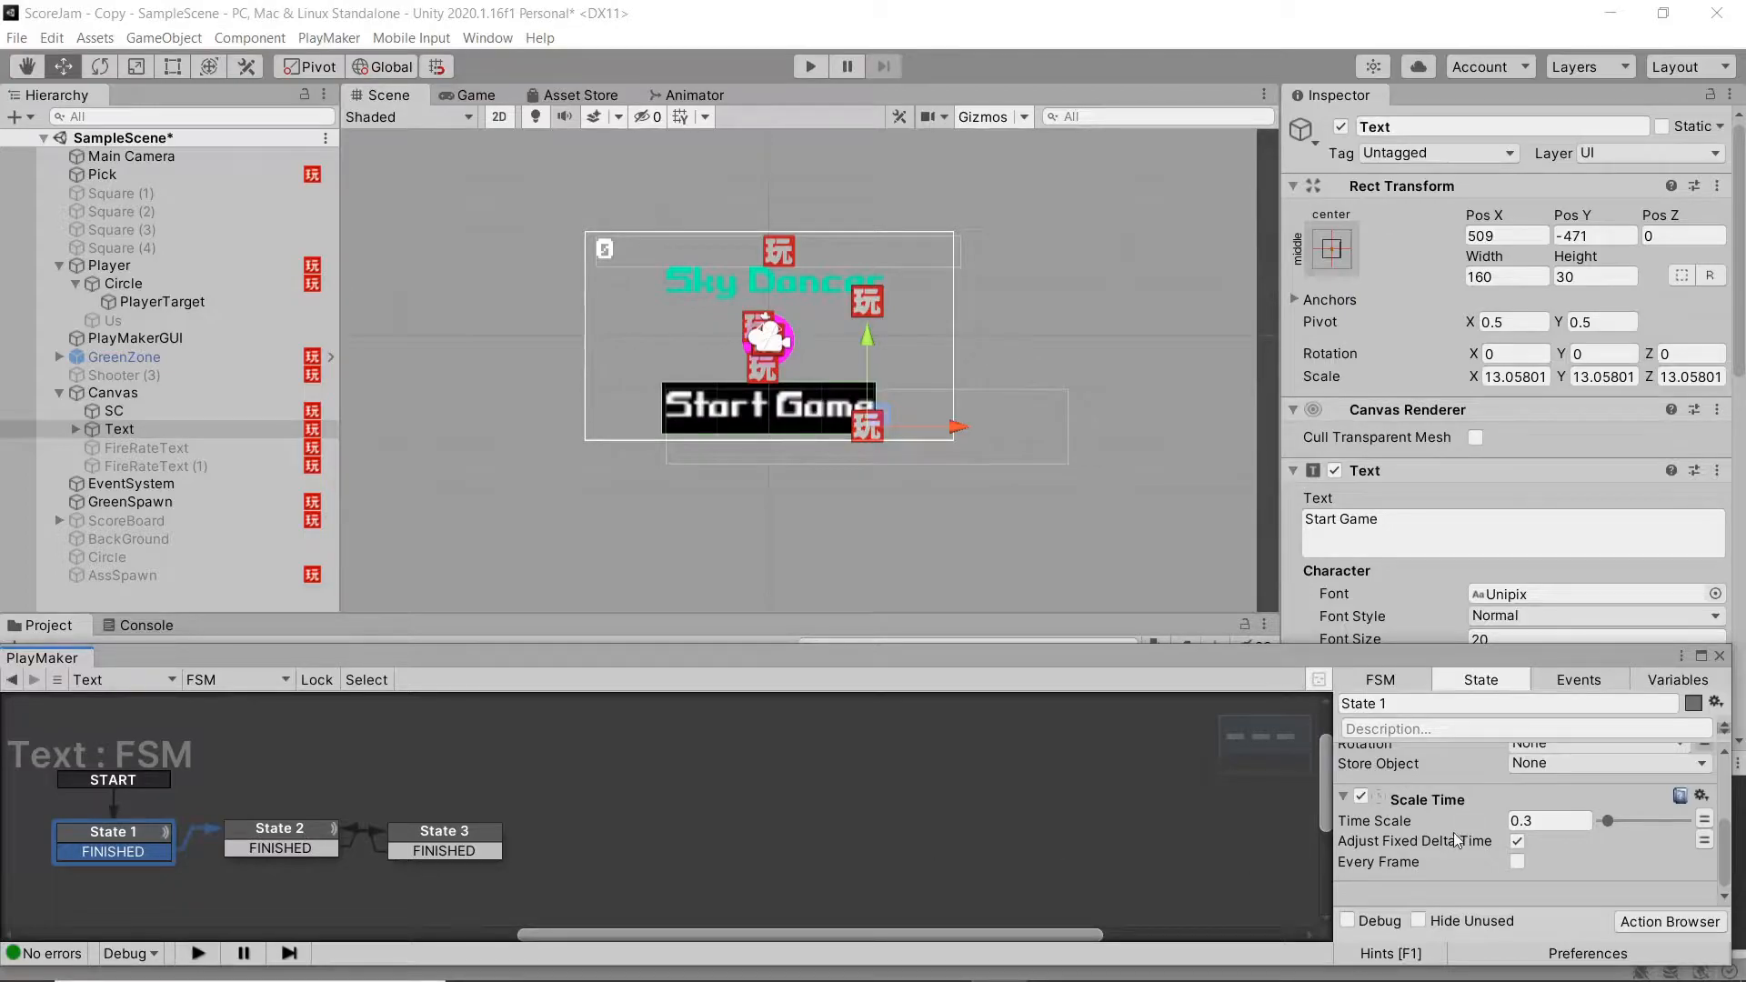
scroll(1455, 837, up, 3)
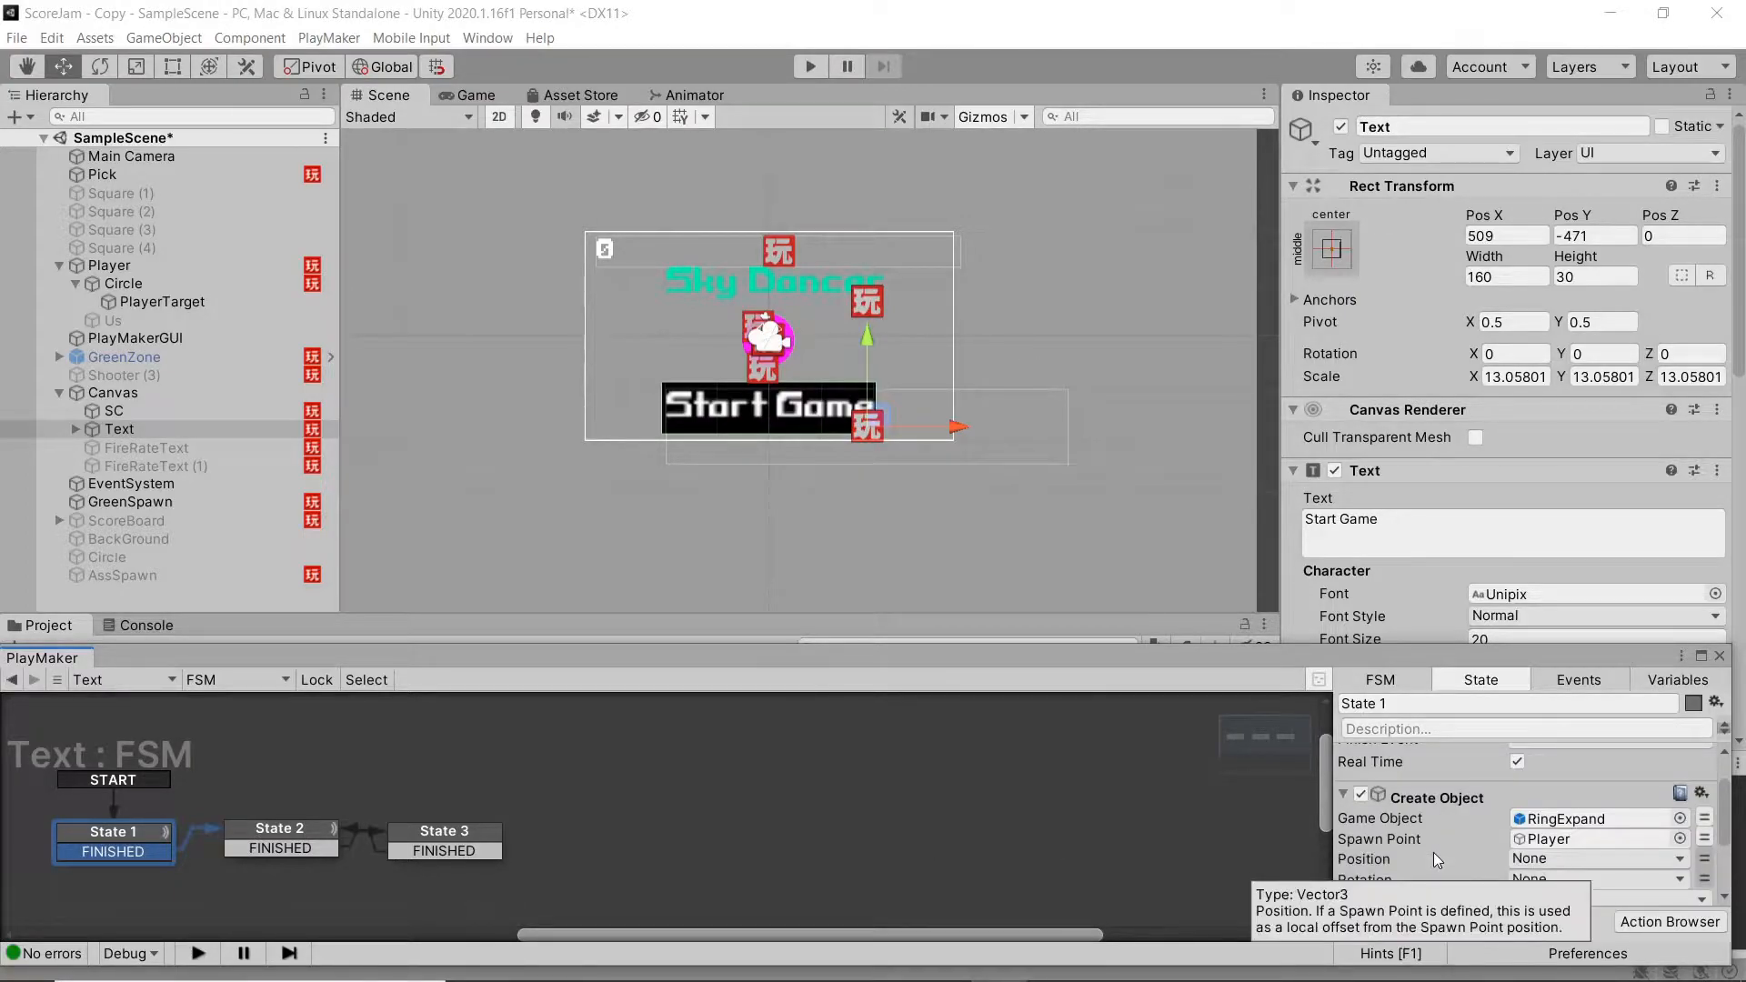
scroll(1439, 861, up, 2)
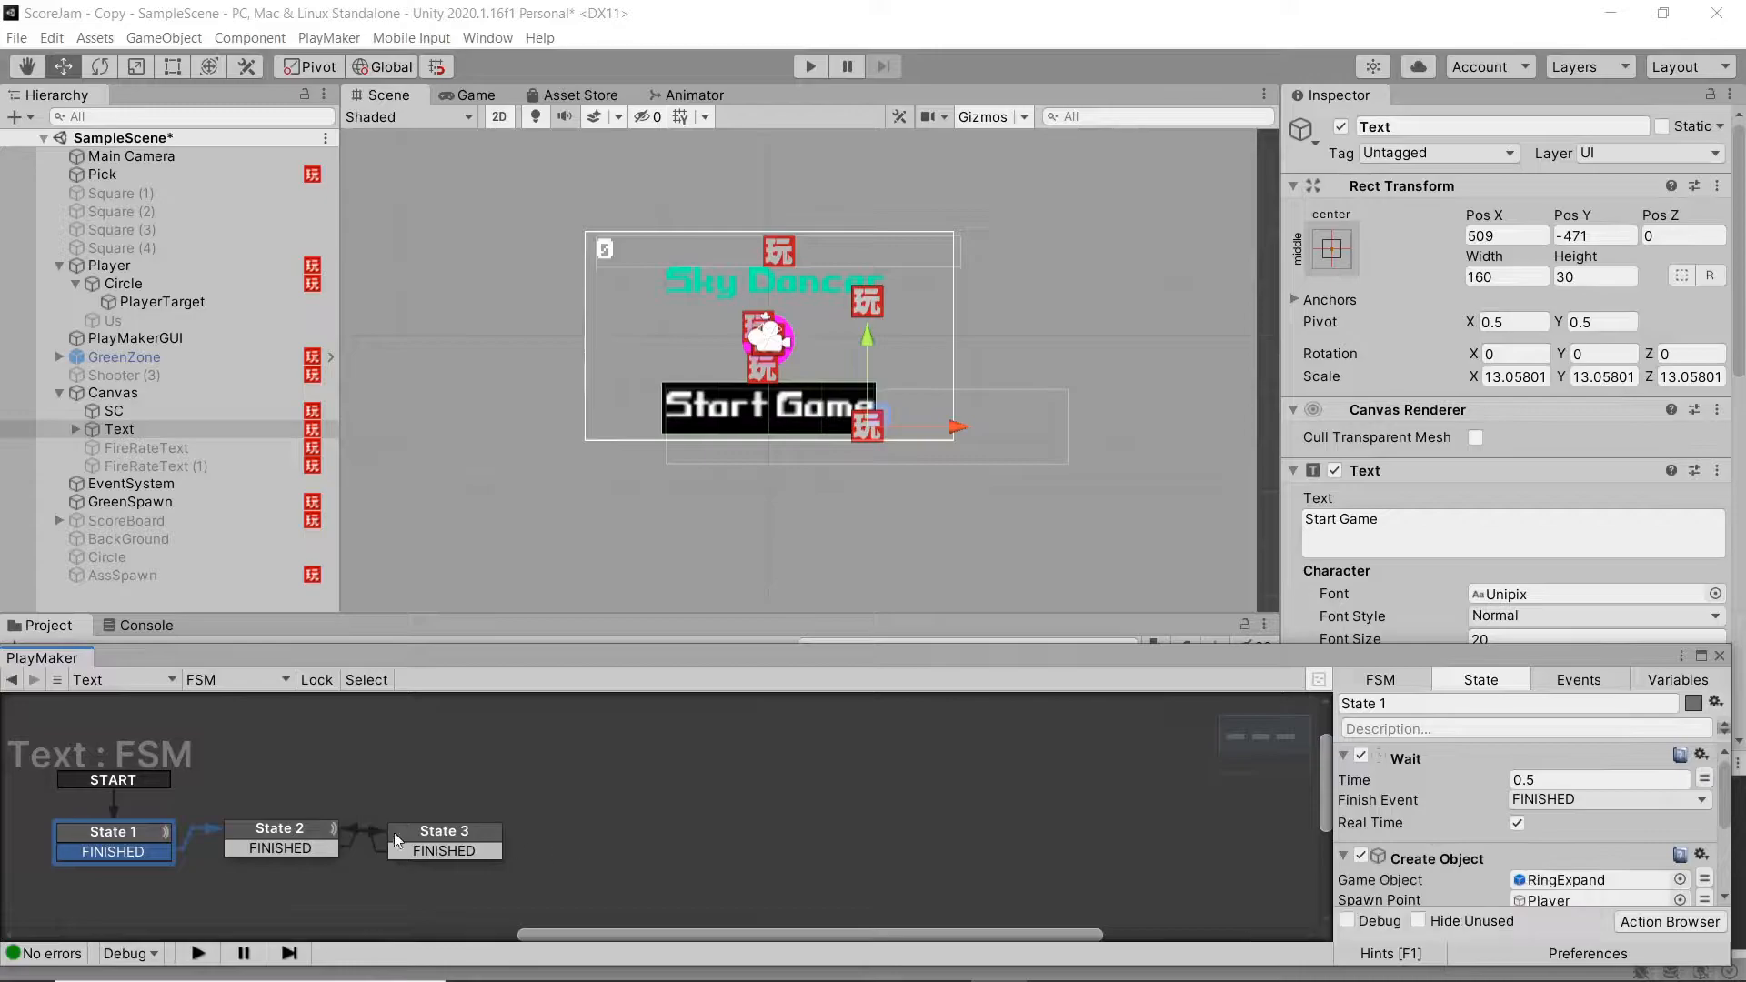
Step: Examine the actions in States 2 and 3 of the Start Game text's first FSM
click(291, 835)
scroll(1401, 854, down, 2)
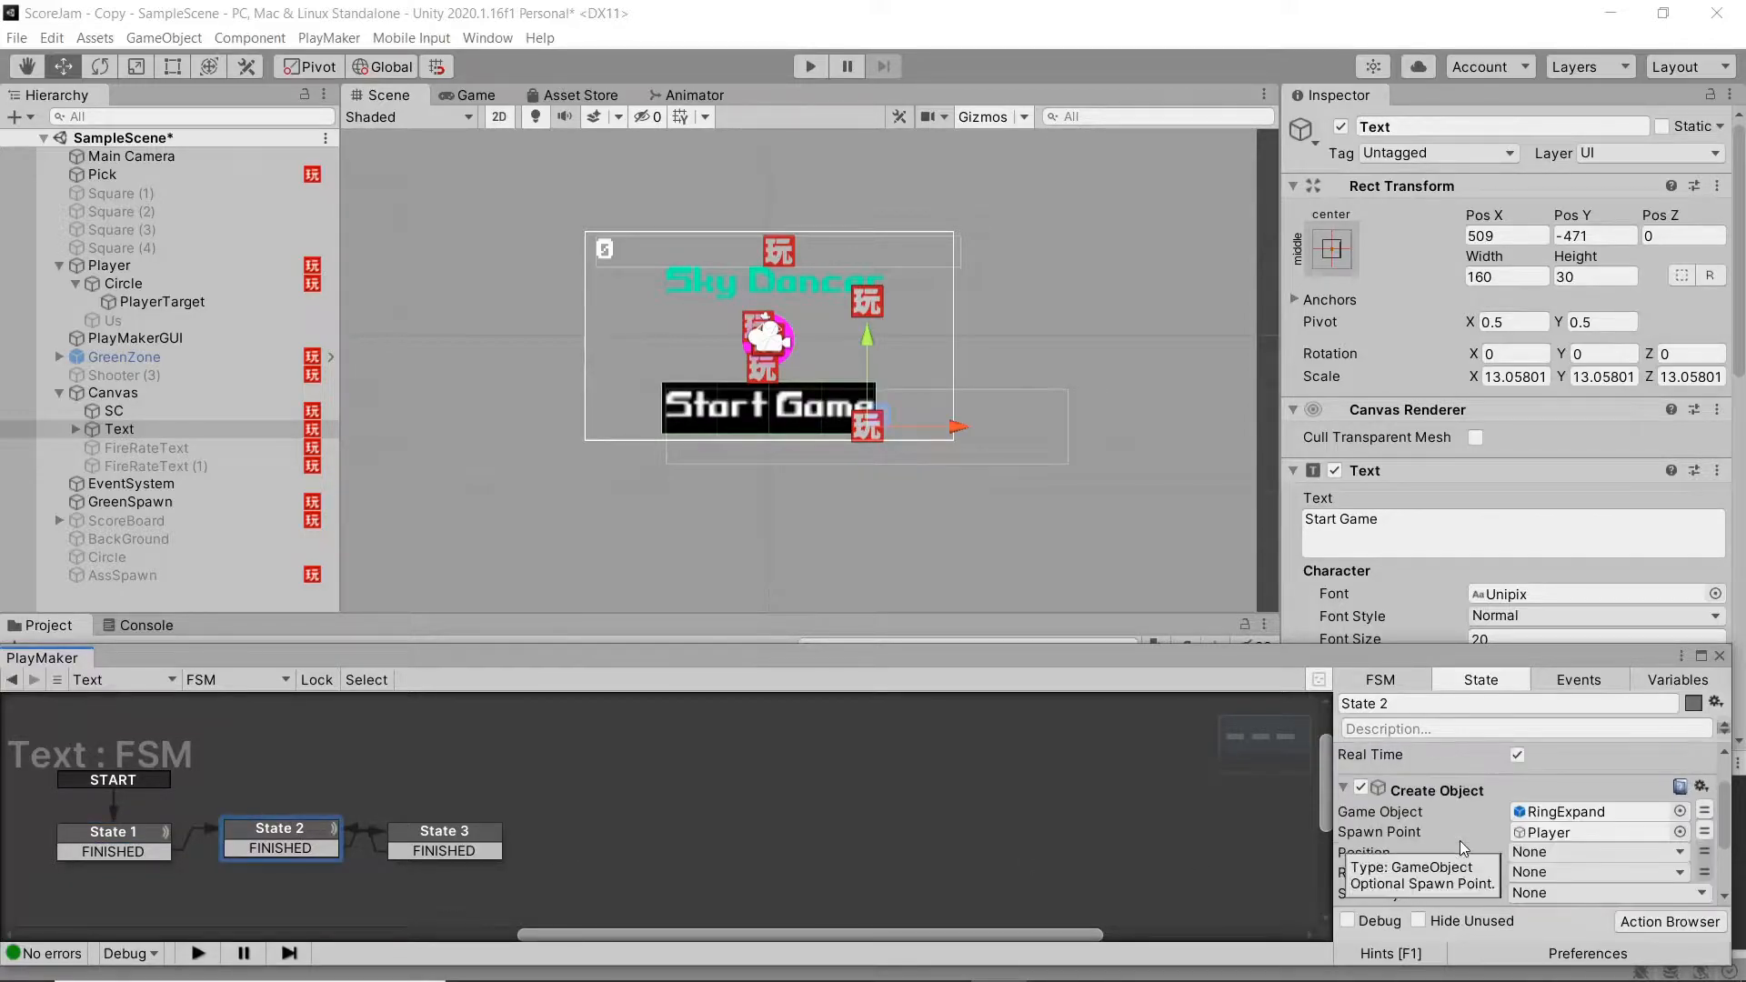
click(471, 836)
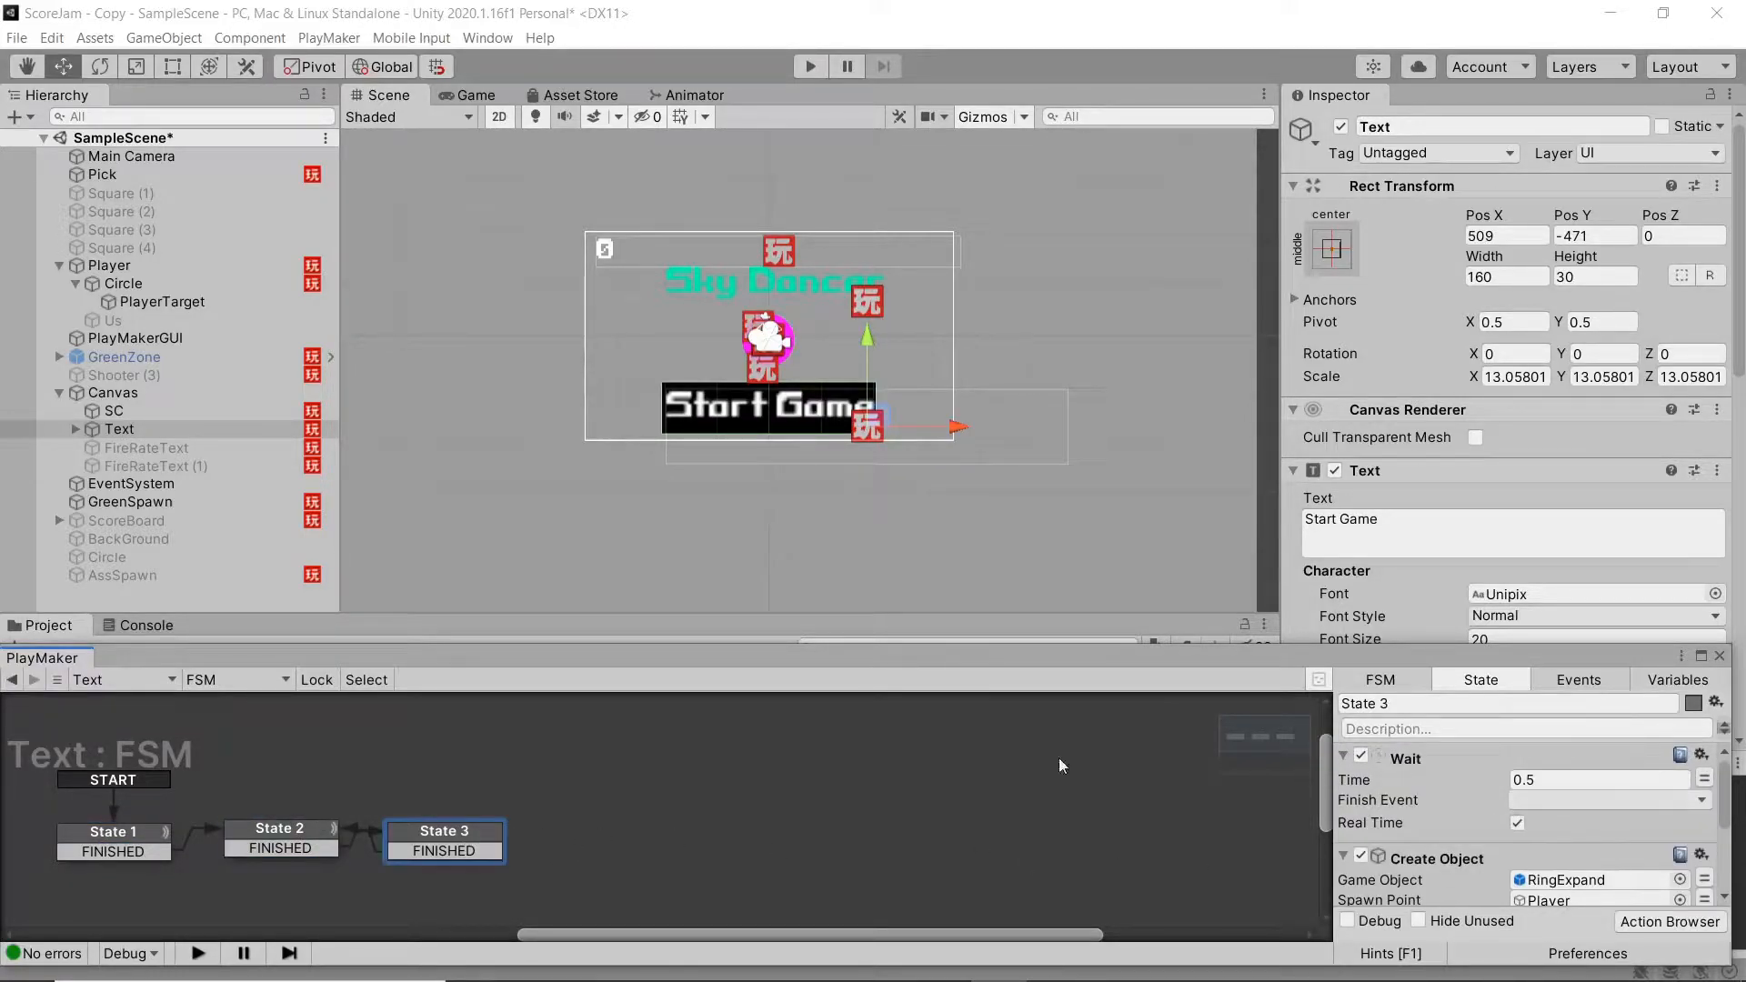
Step: Switch the Start Game text to FSM 2 and examine State 1's Mouse Pick 2d Event with its Square target, plus State 2's actions
click(244, 682)
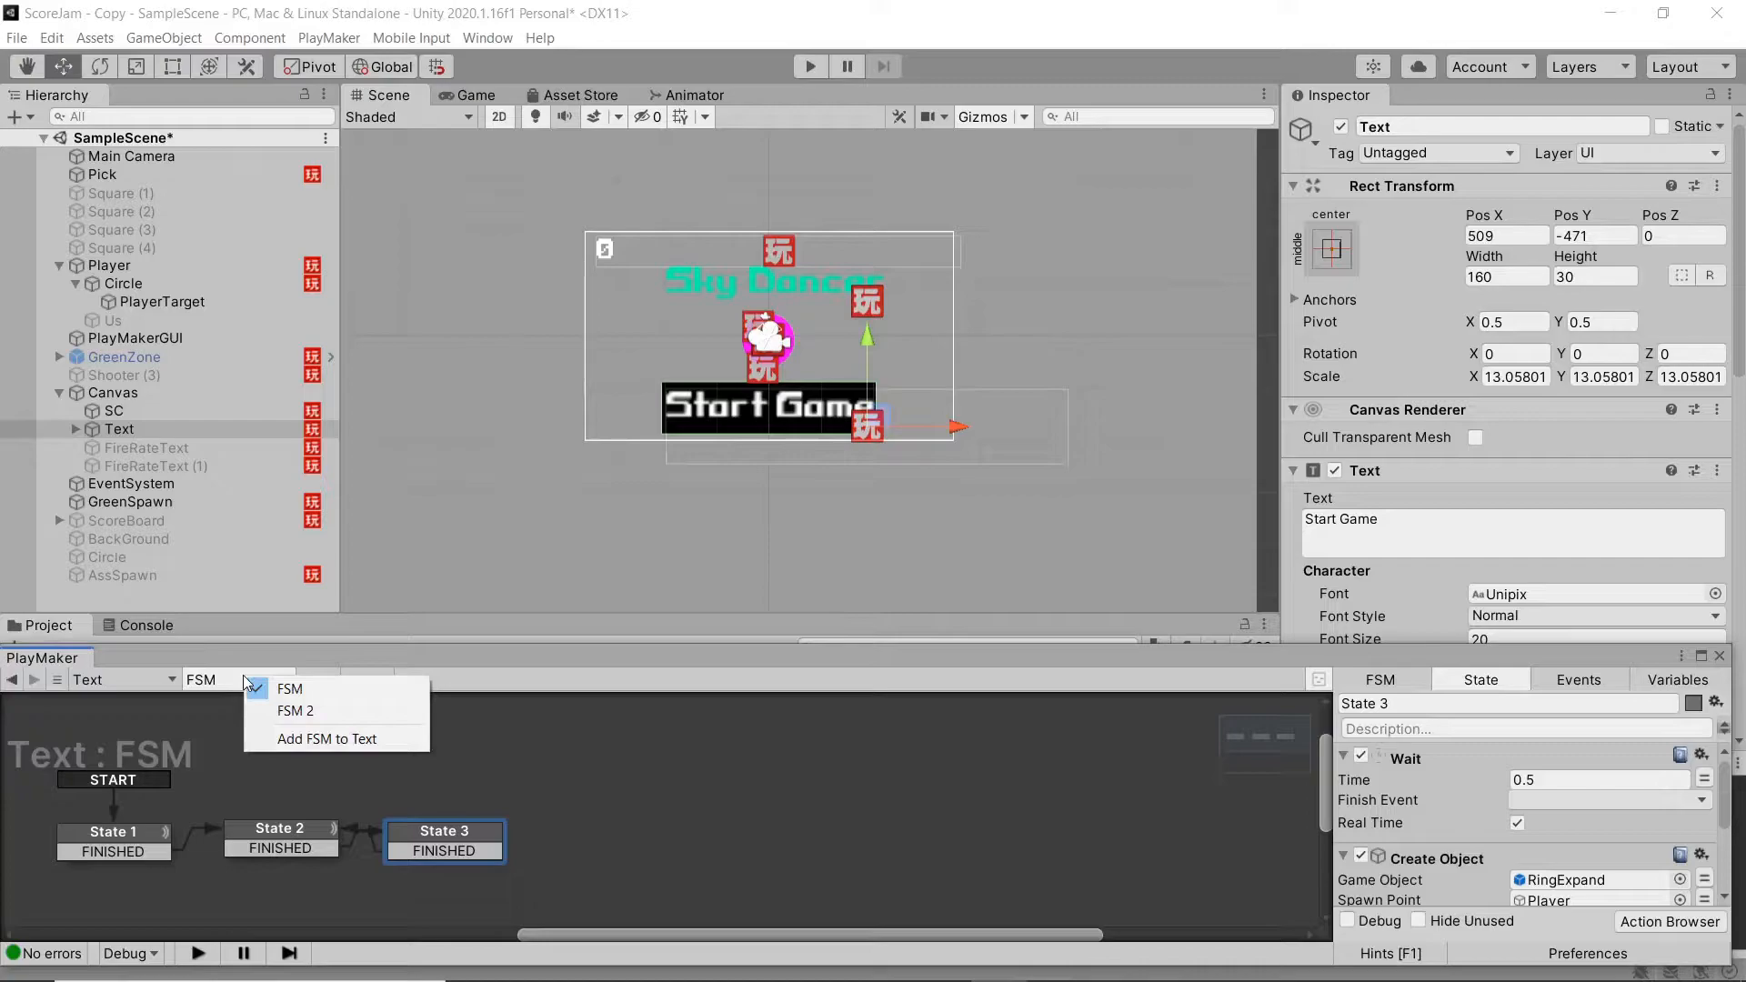
click(308, 710)
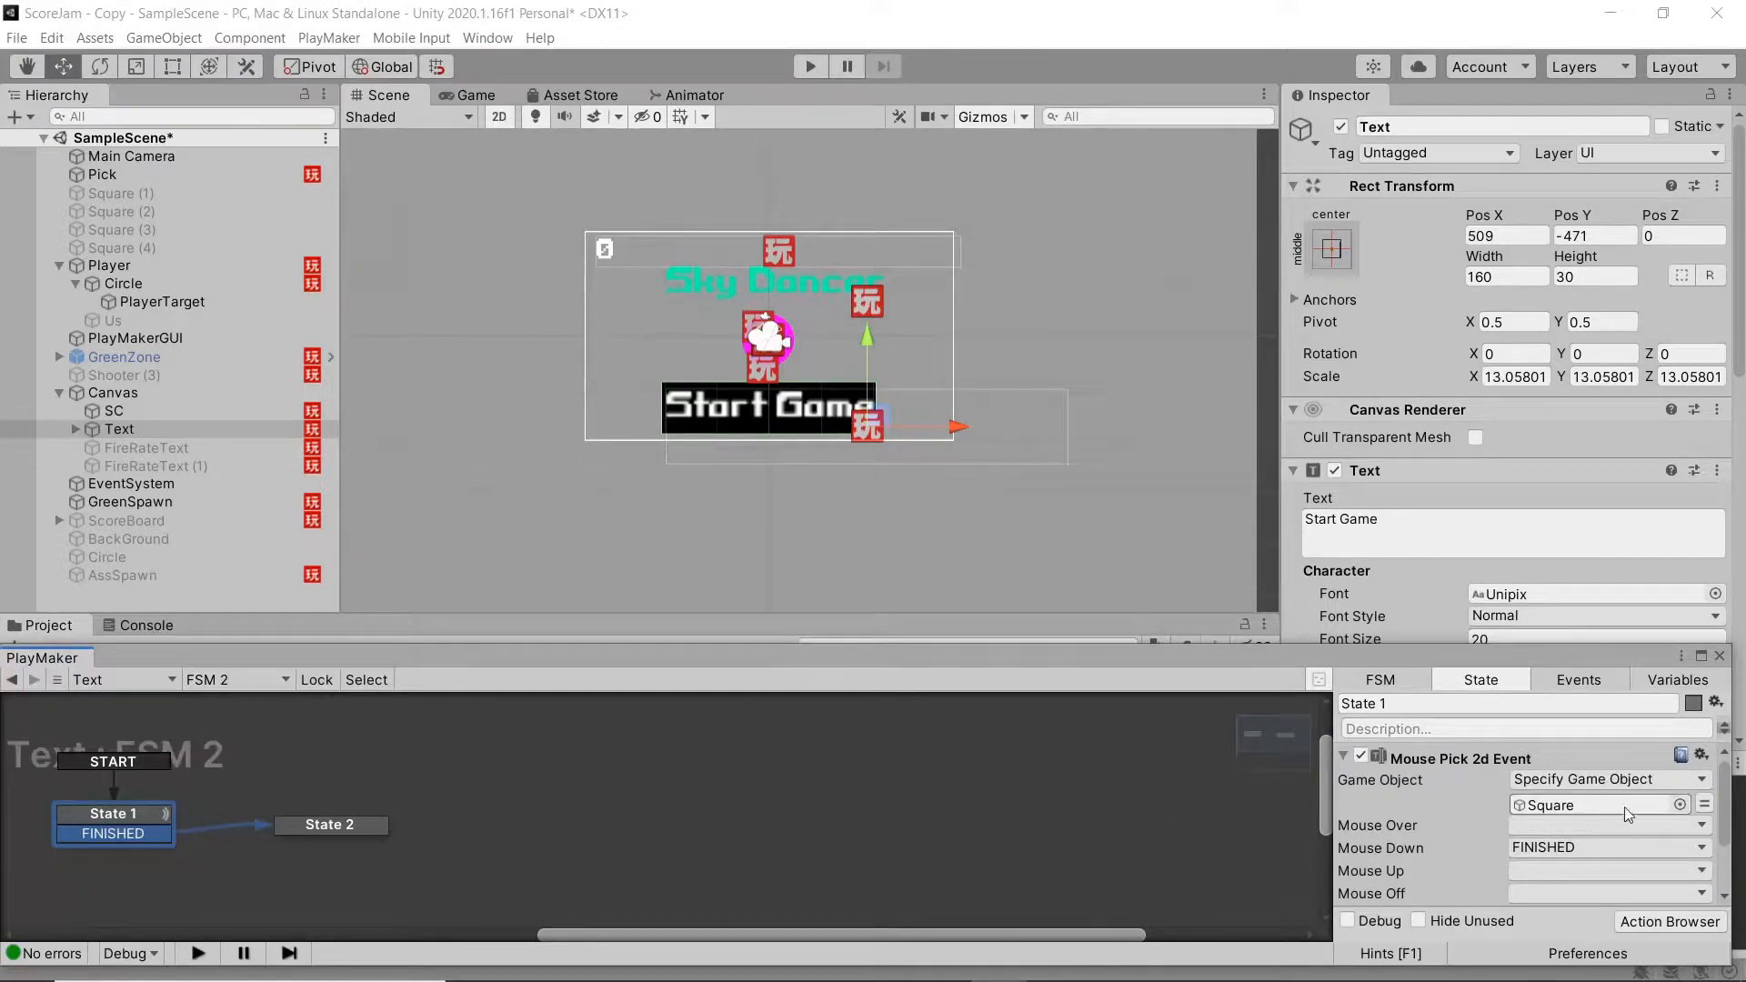
drag(1718, 791, 1718, 816)
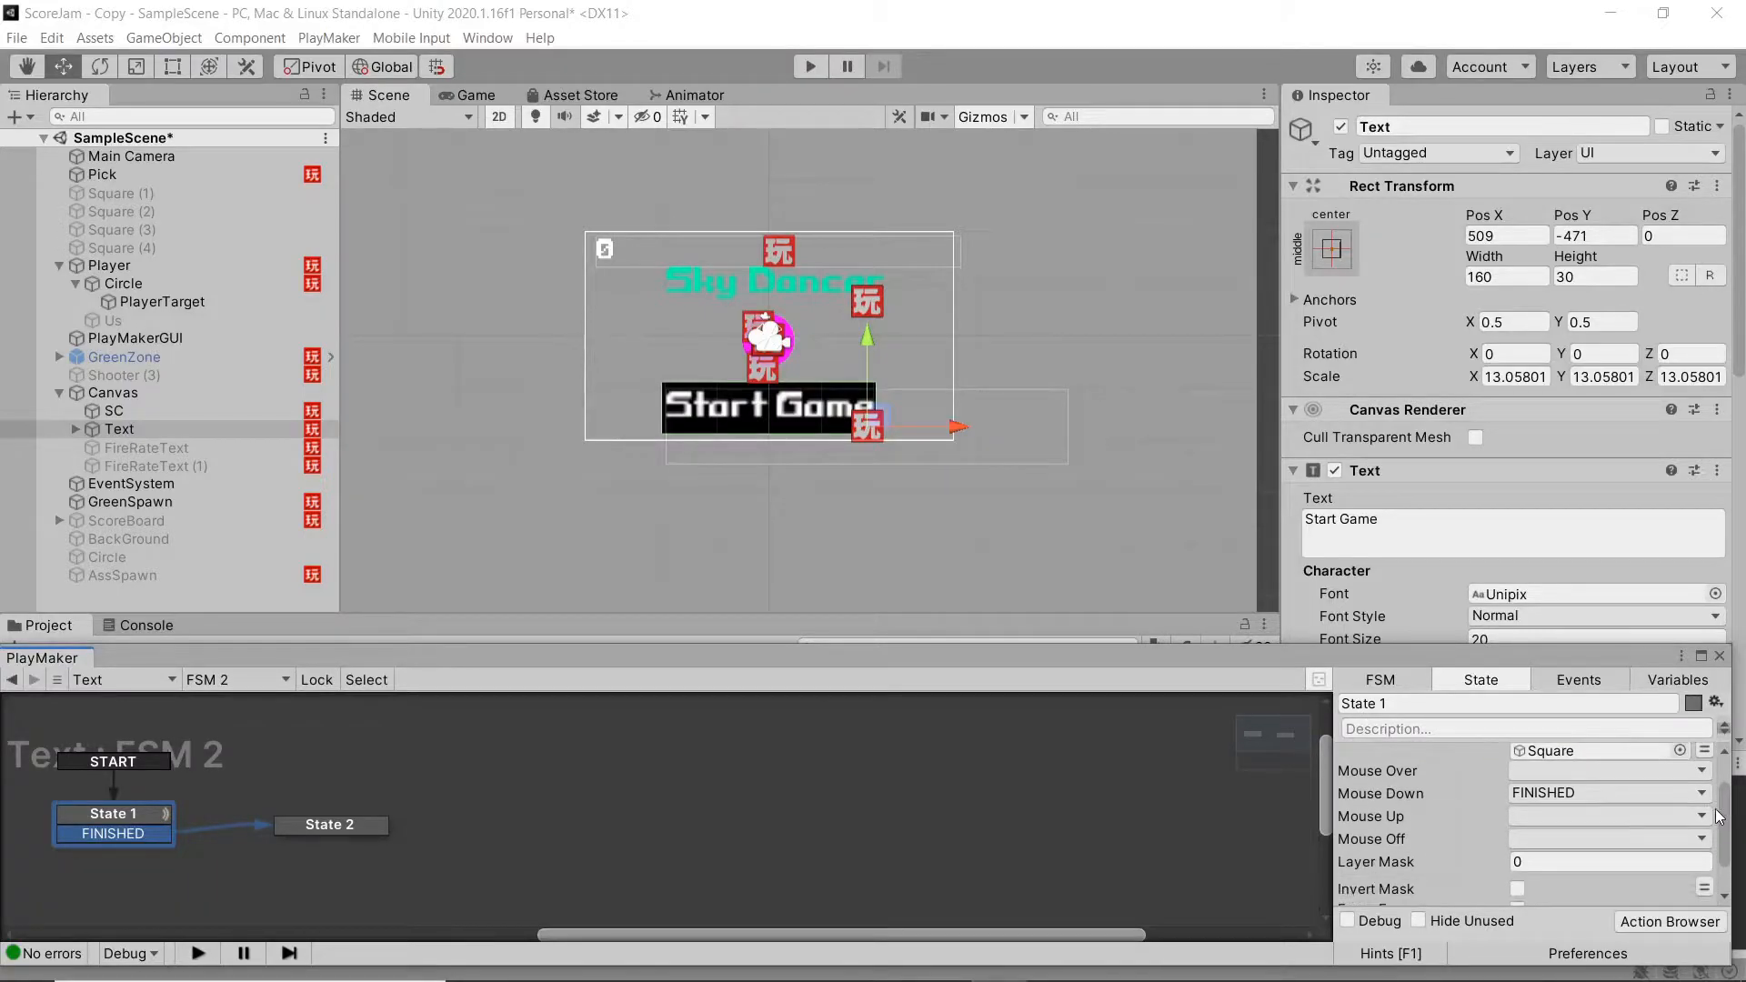
click(1607, 753)
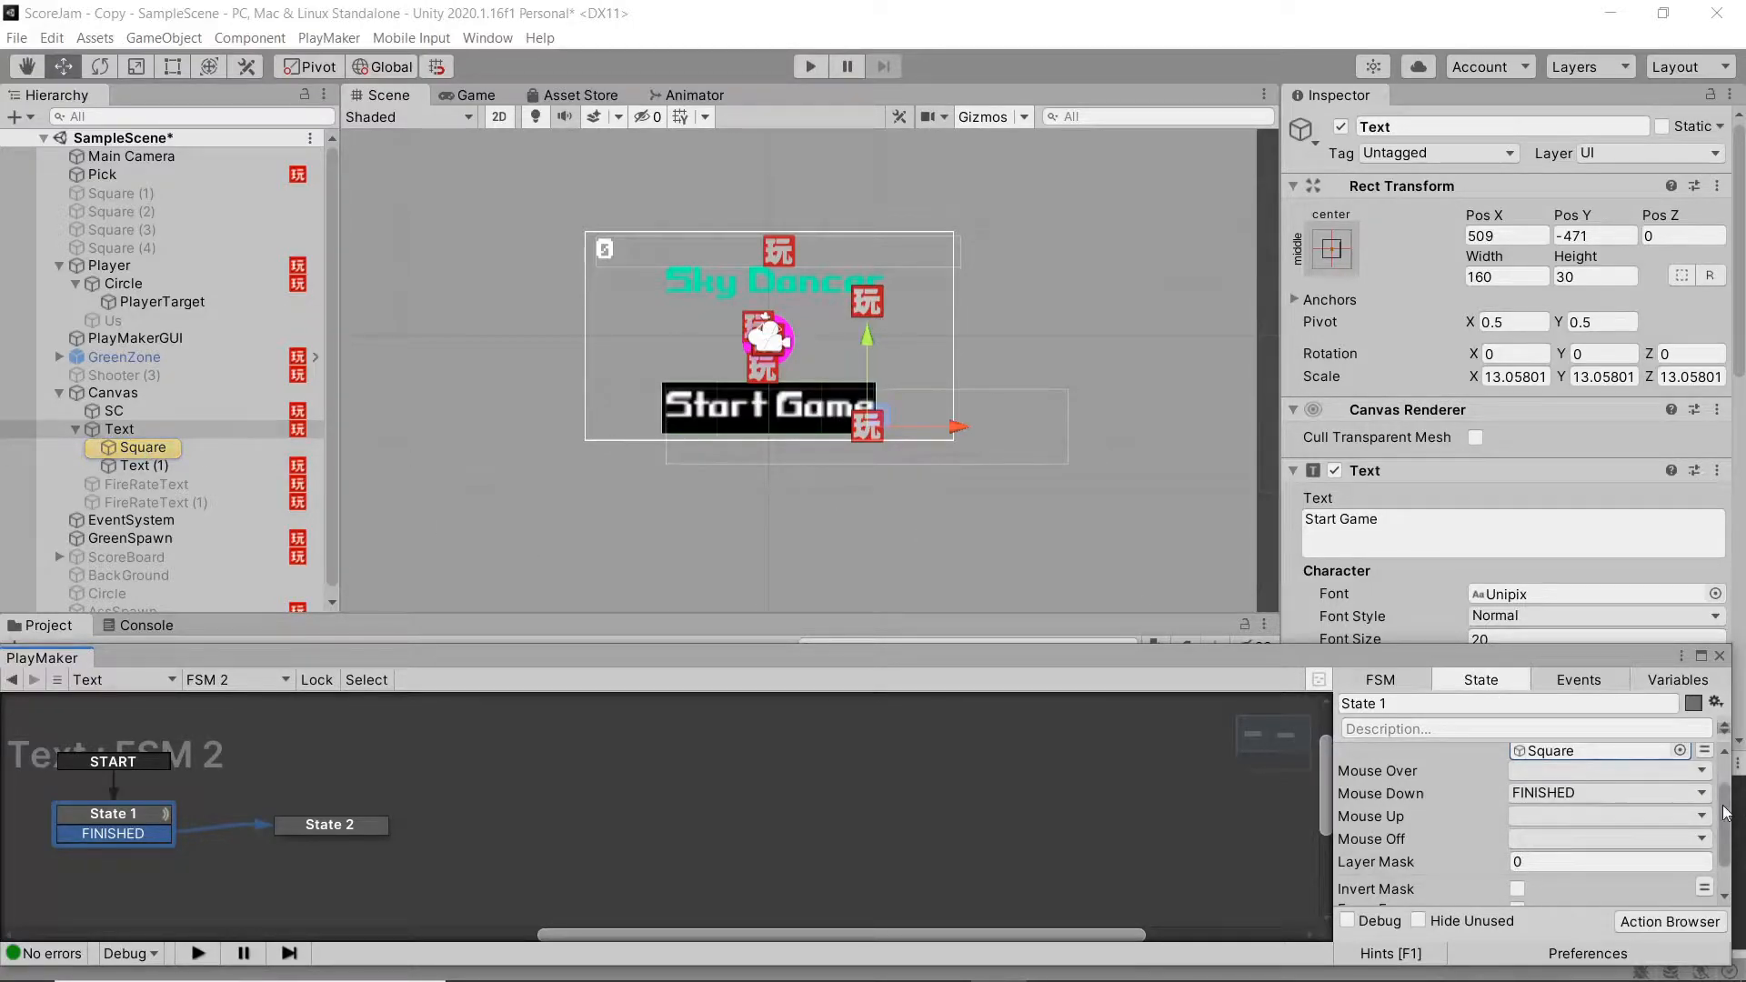
scroll(1723, 822, down, 3)
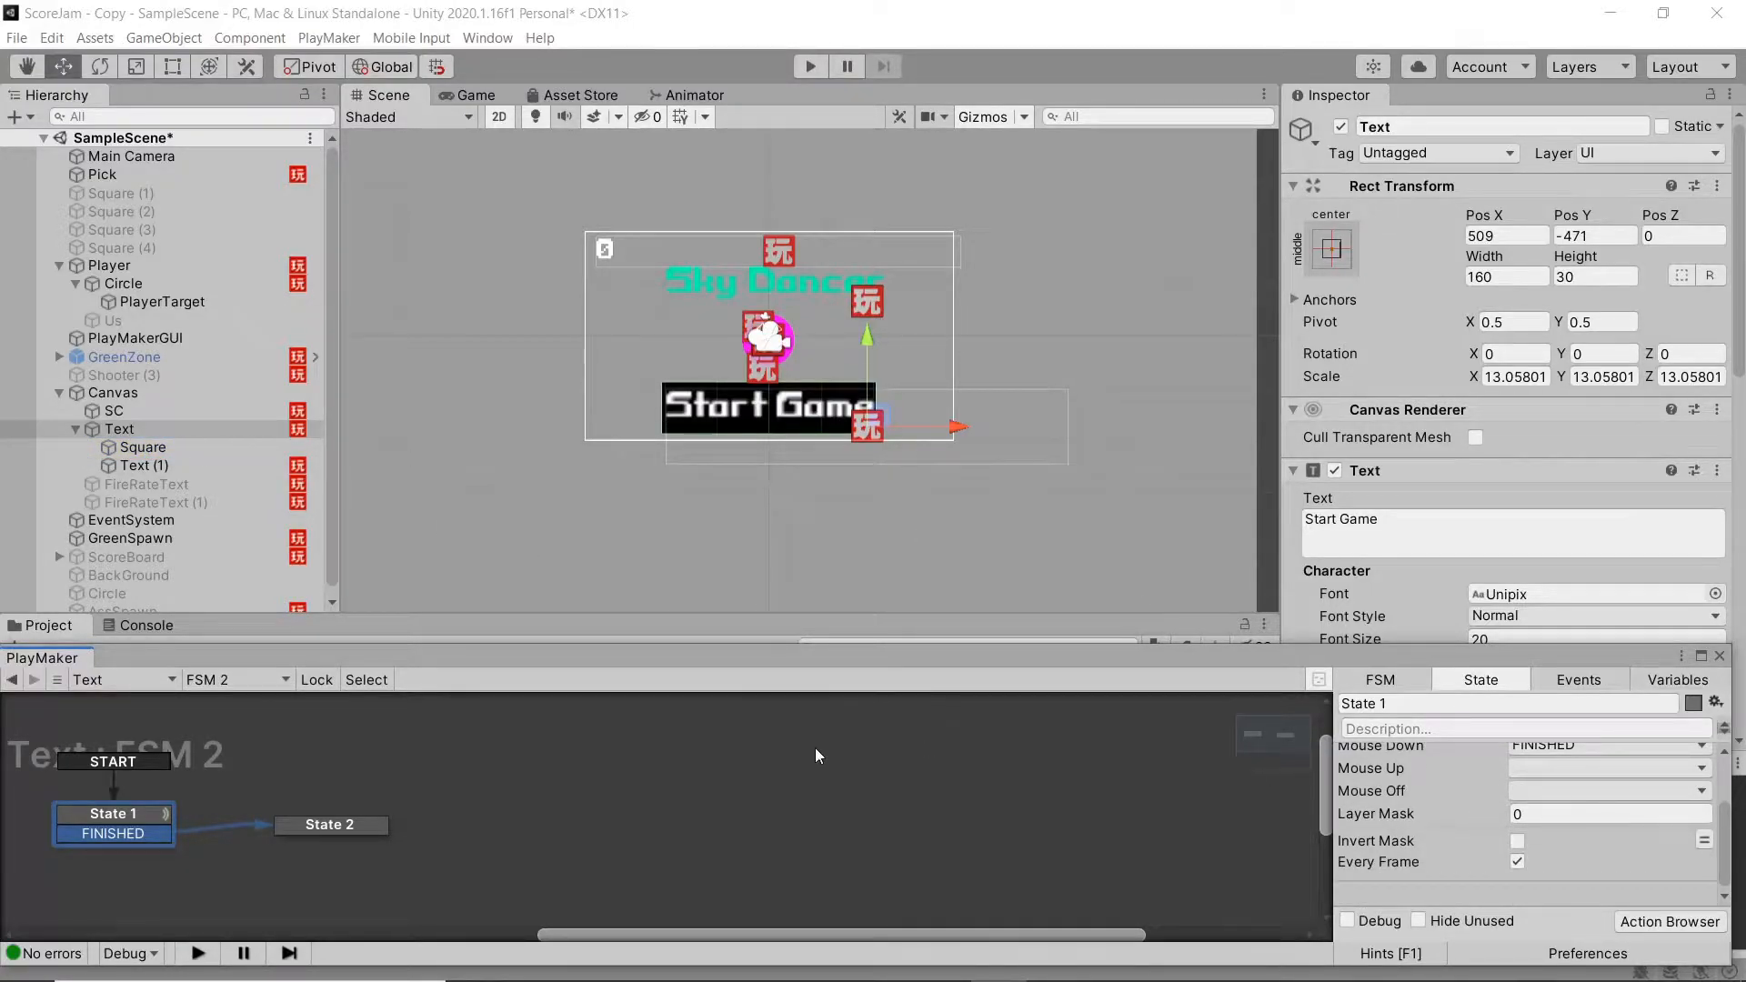
click(345, 824)
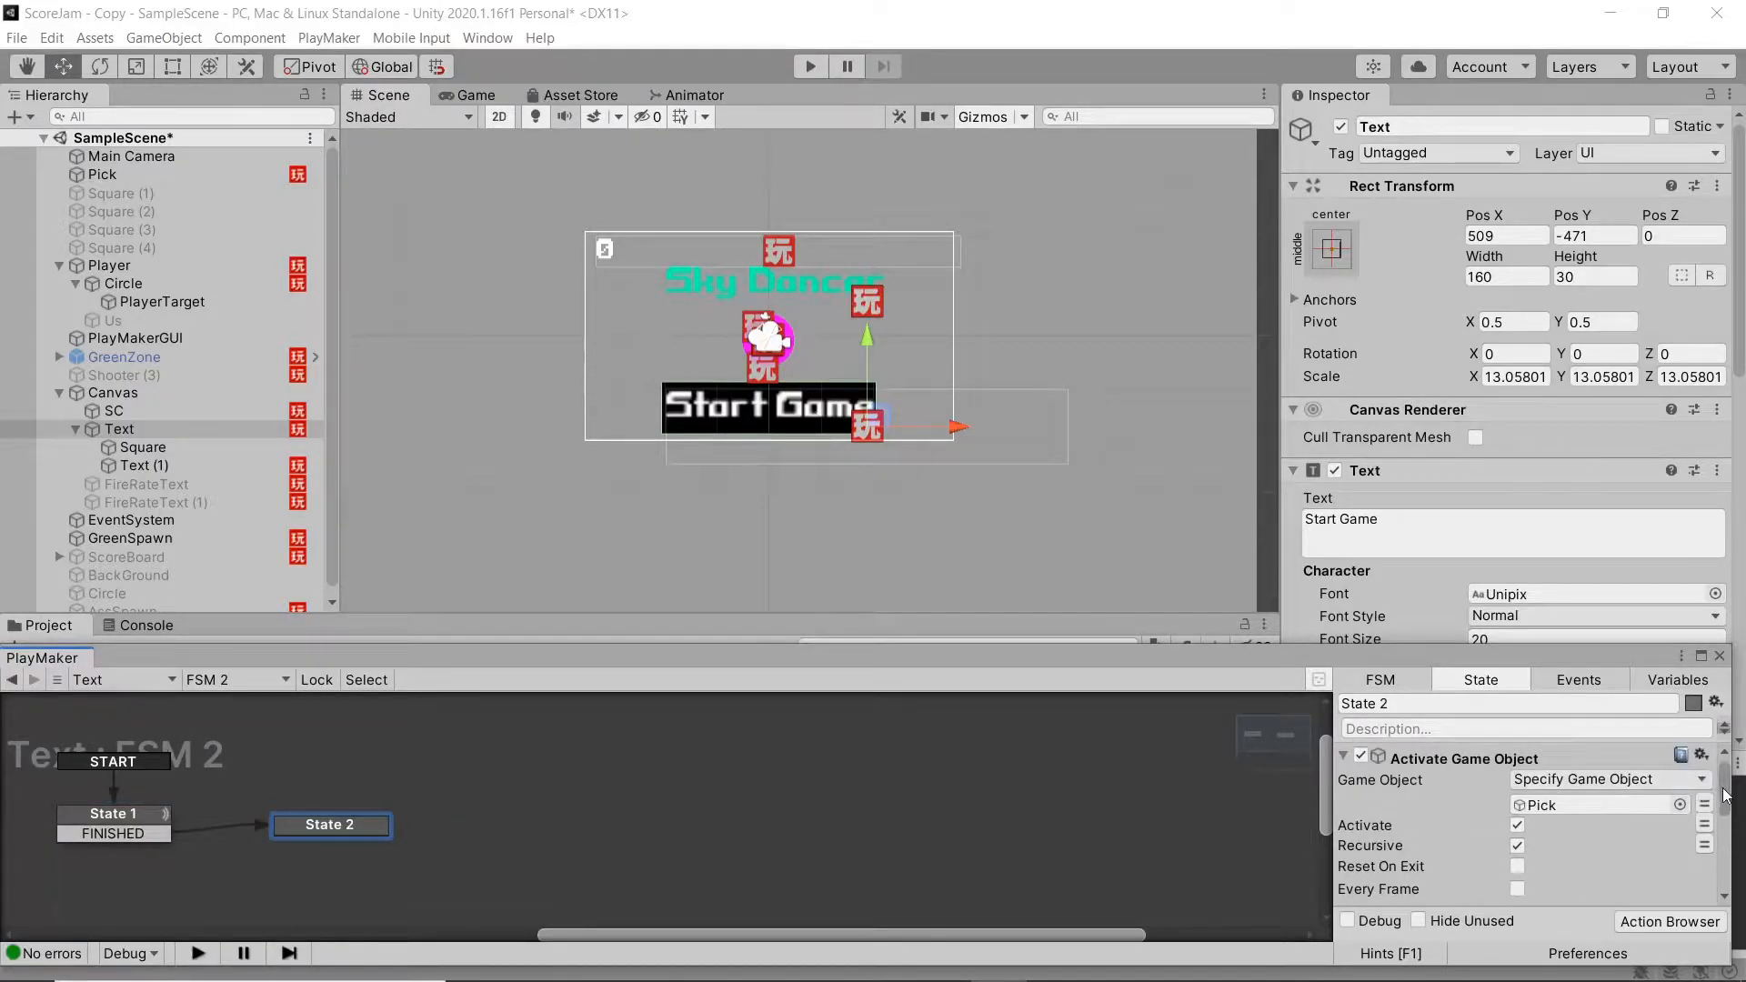
drag(1725, 795, 1721, 864)
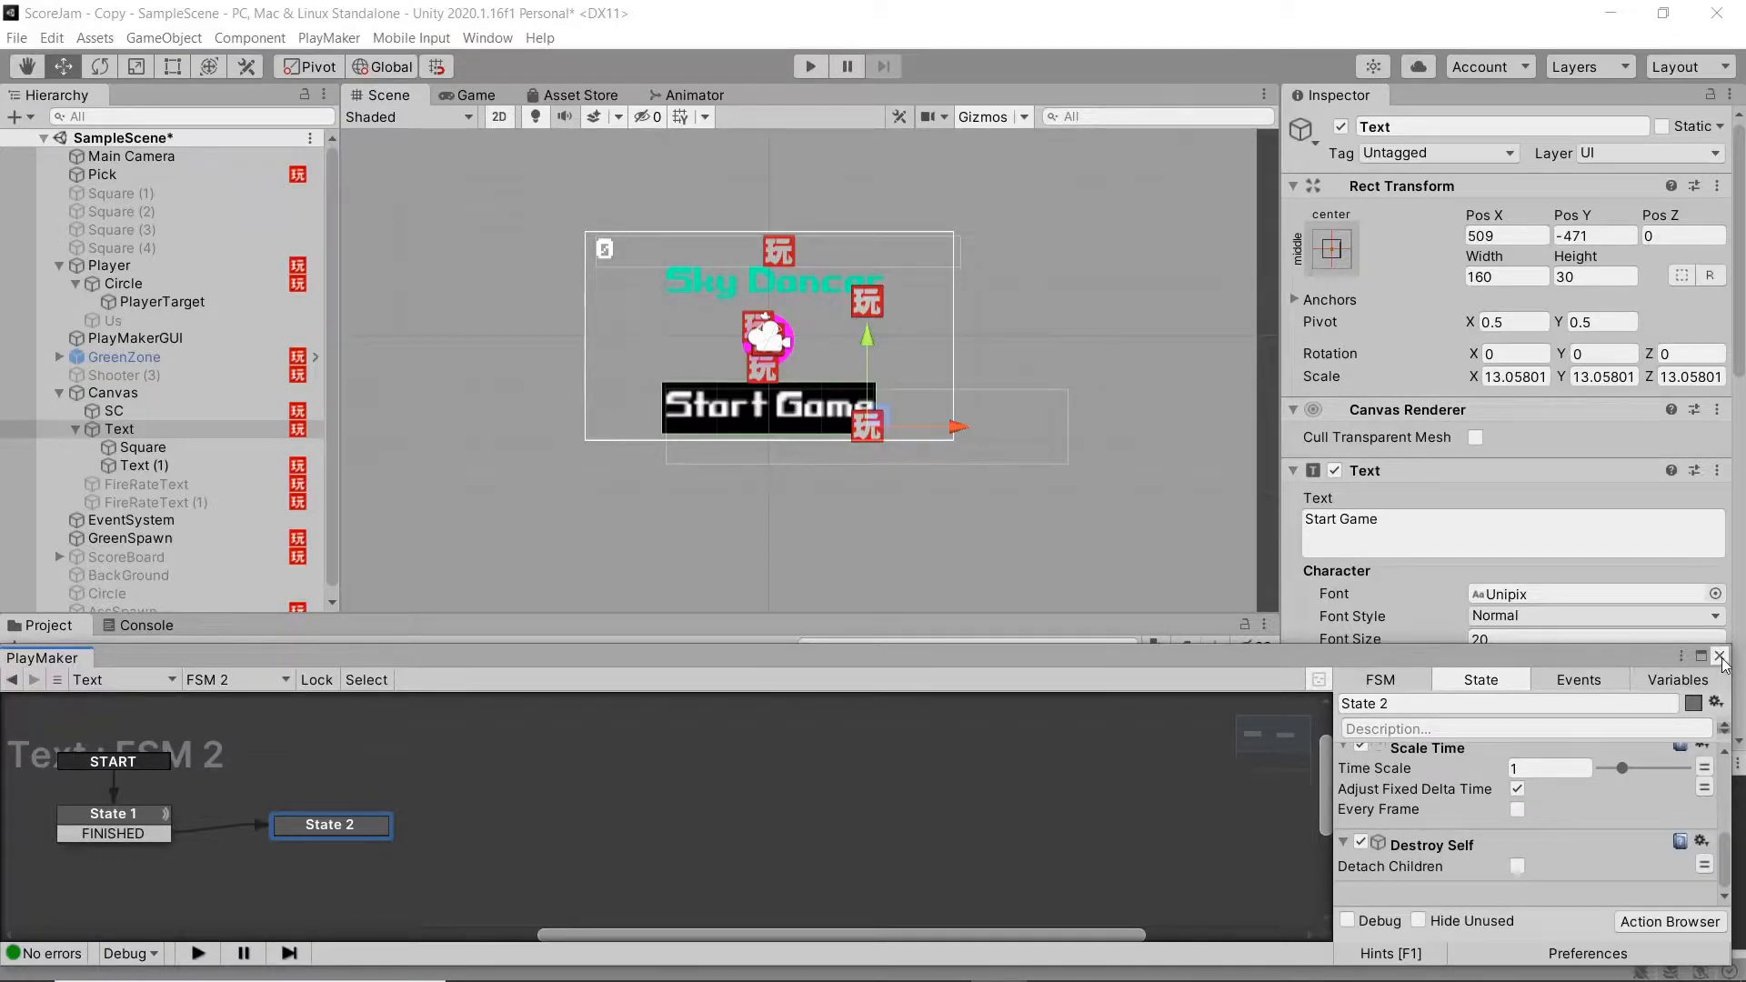
Step: Select the SC text object, examine the Set Float Value and Set Property actions in State 1, and check its list of FSMs
click(144, 410)
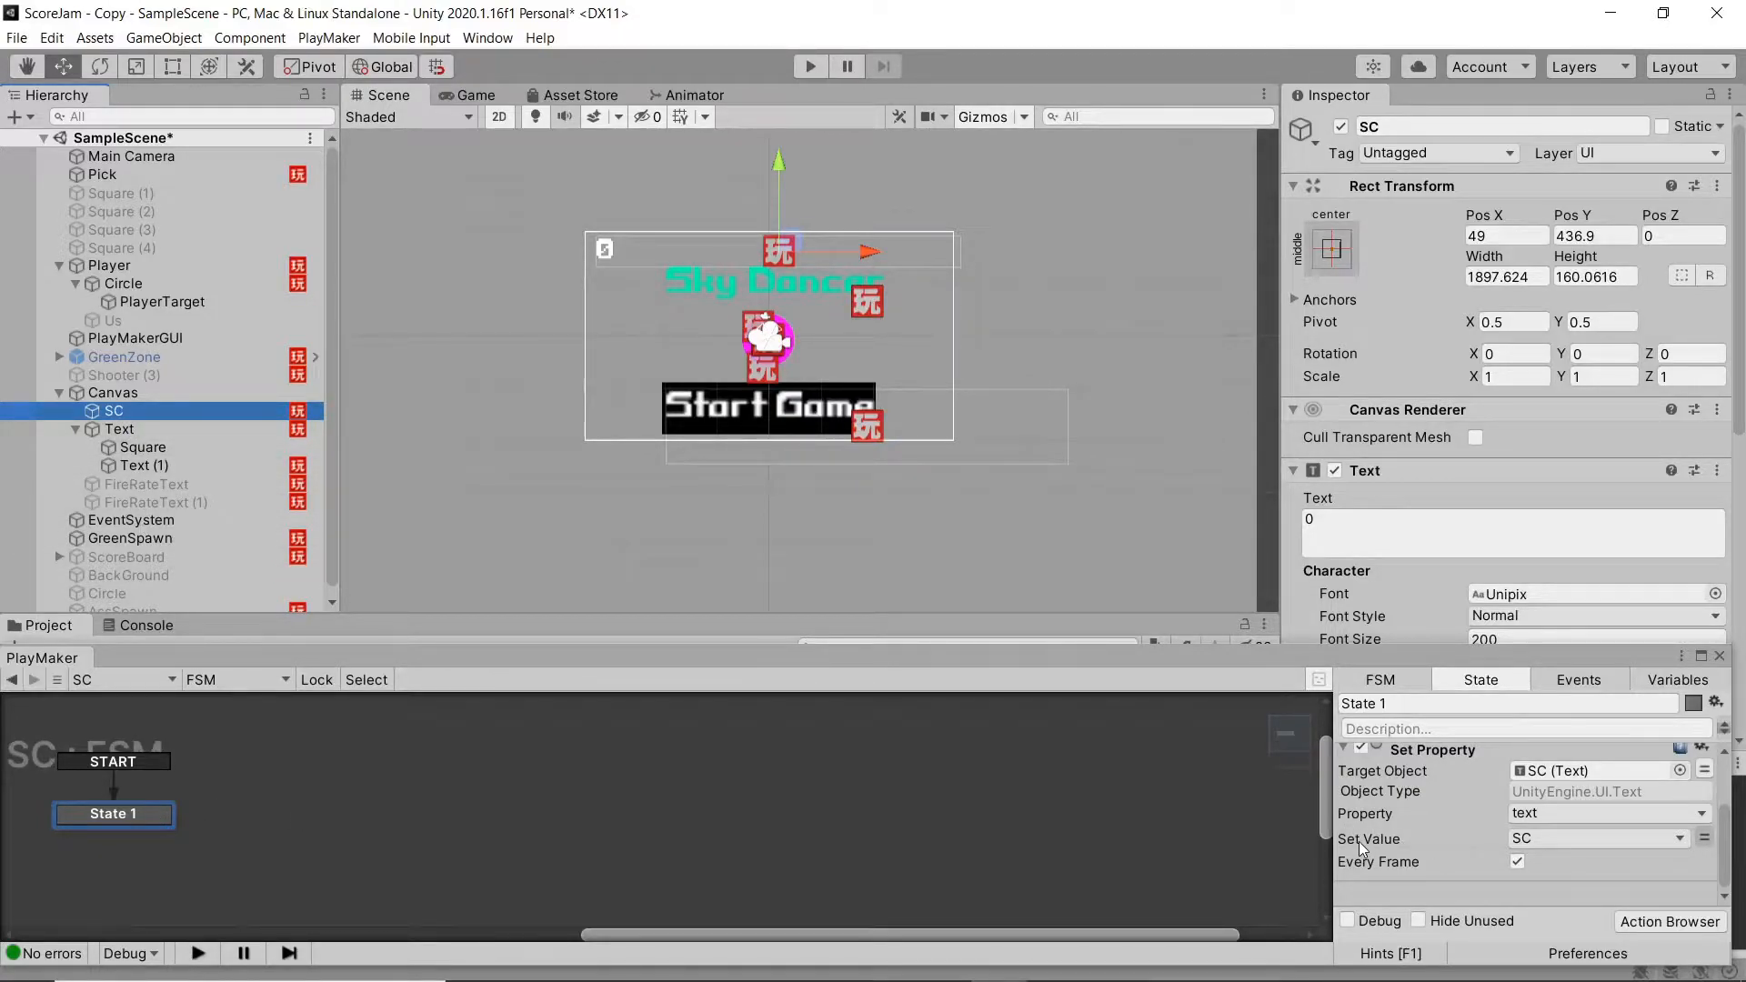
scroll(1373, 850, up, 2)
scroll(1382, 859, up, 1)
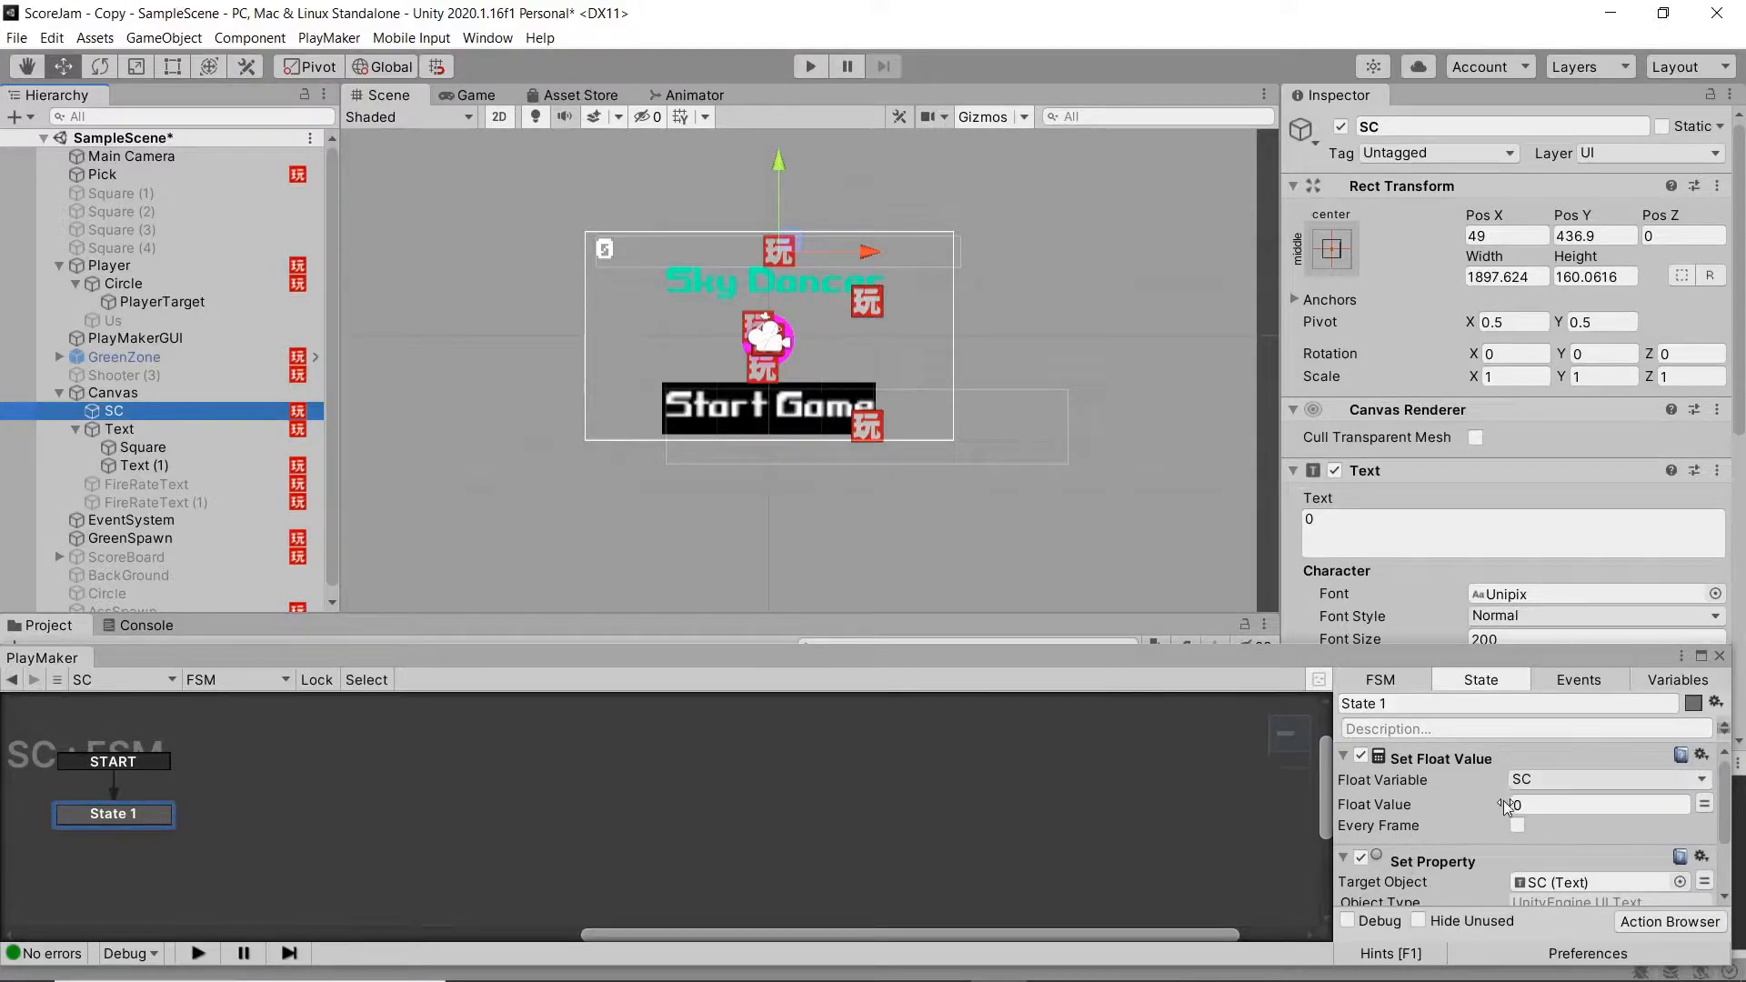
scroll(1496, 805, down, 2)
click(238, 677)
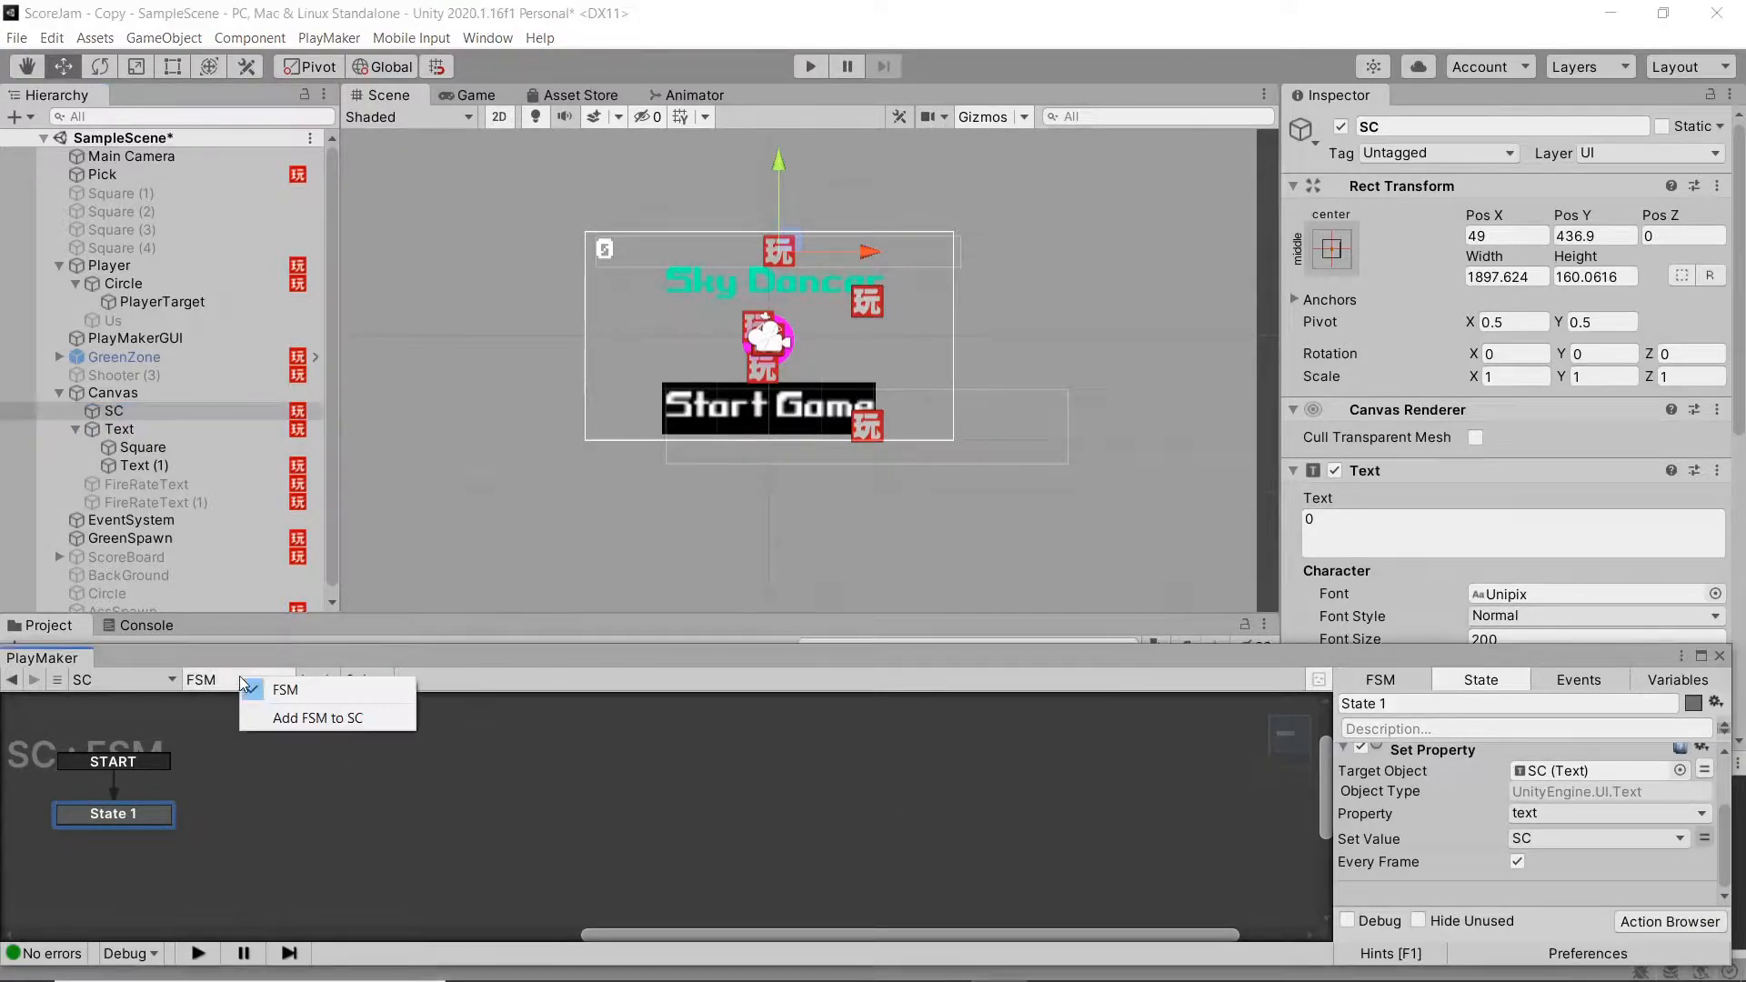
click(393, 755)
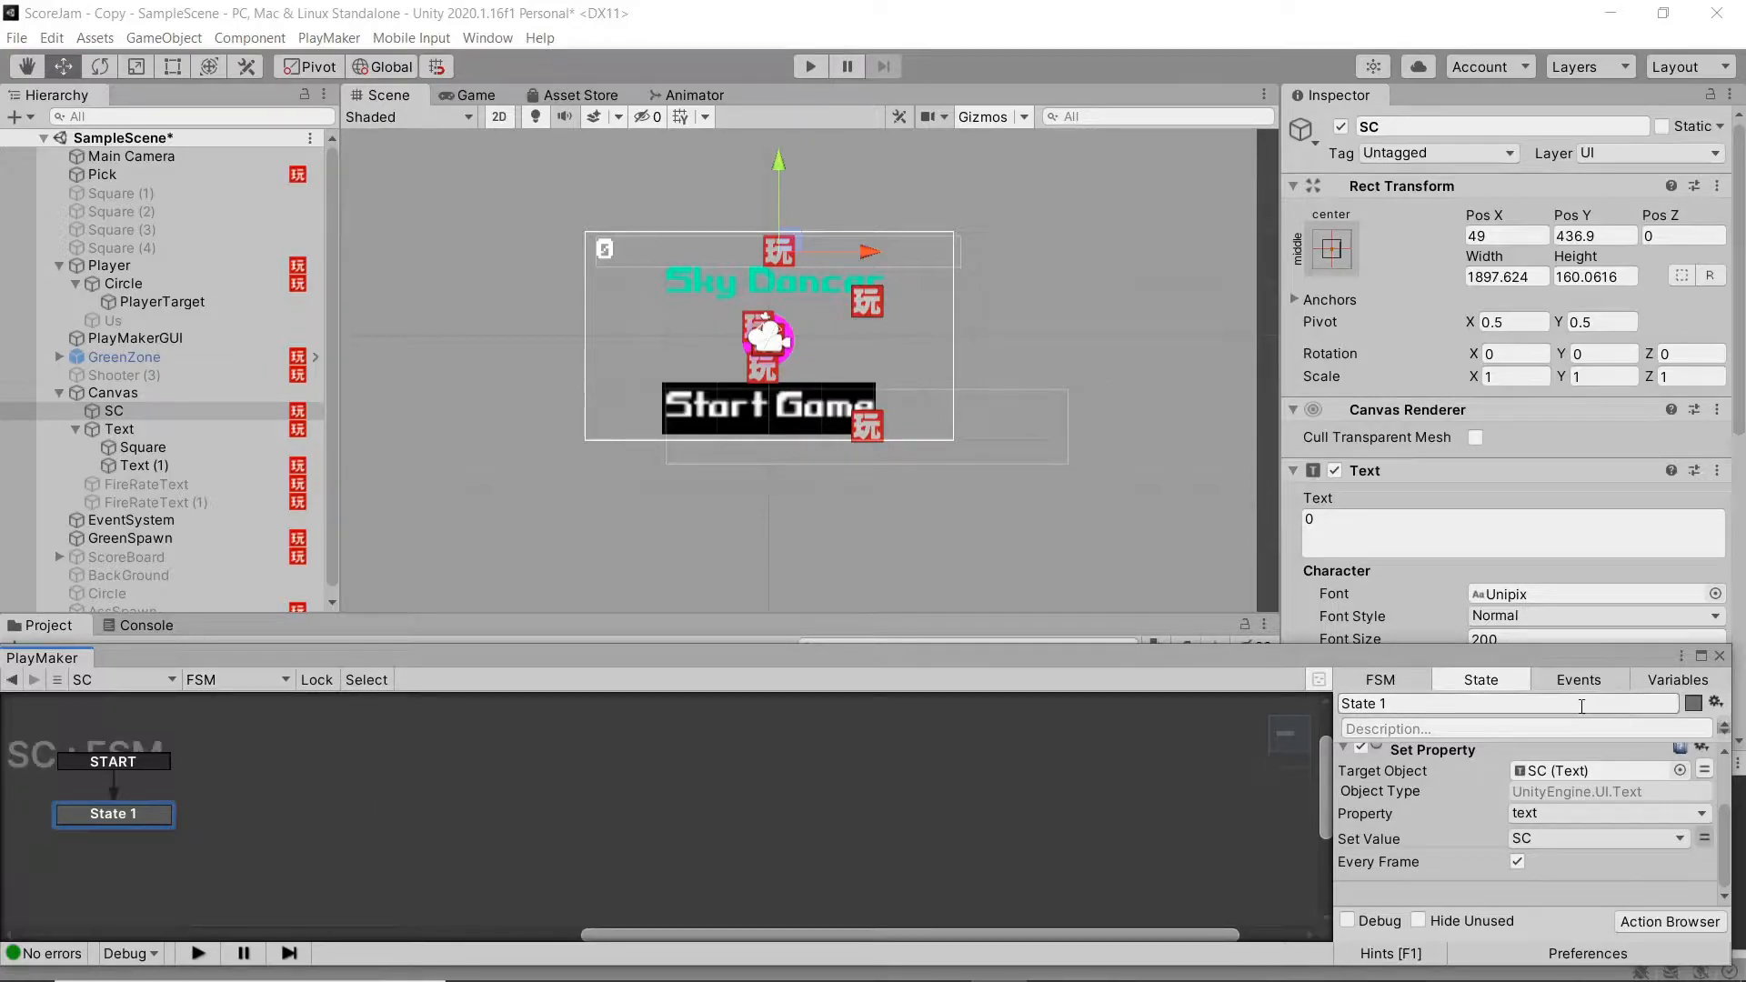
Step: Open the GreenZone prefab from the project assets and examine its collider, PlayMakerFSM and Animator components with the whole circle in view
drag(1491, 657, 1486, 339)
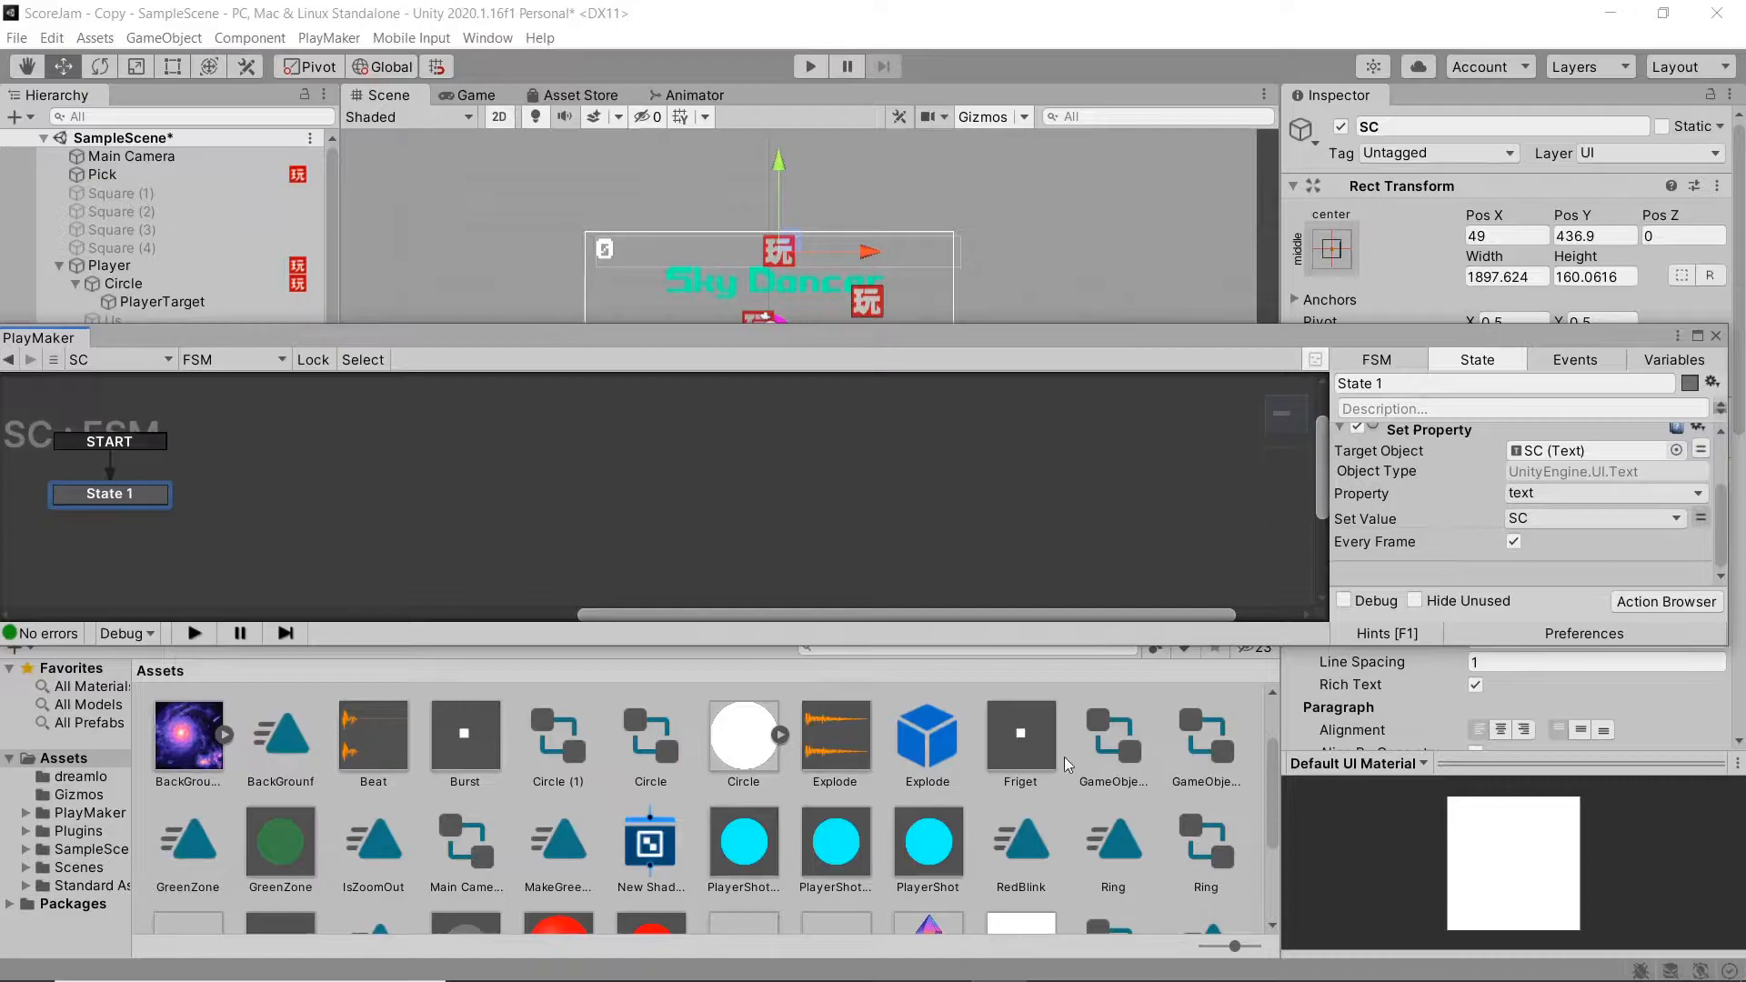
scroll(790, 820, down, 3)
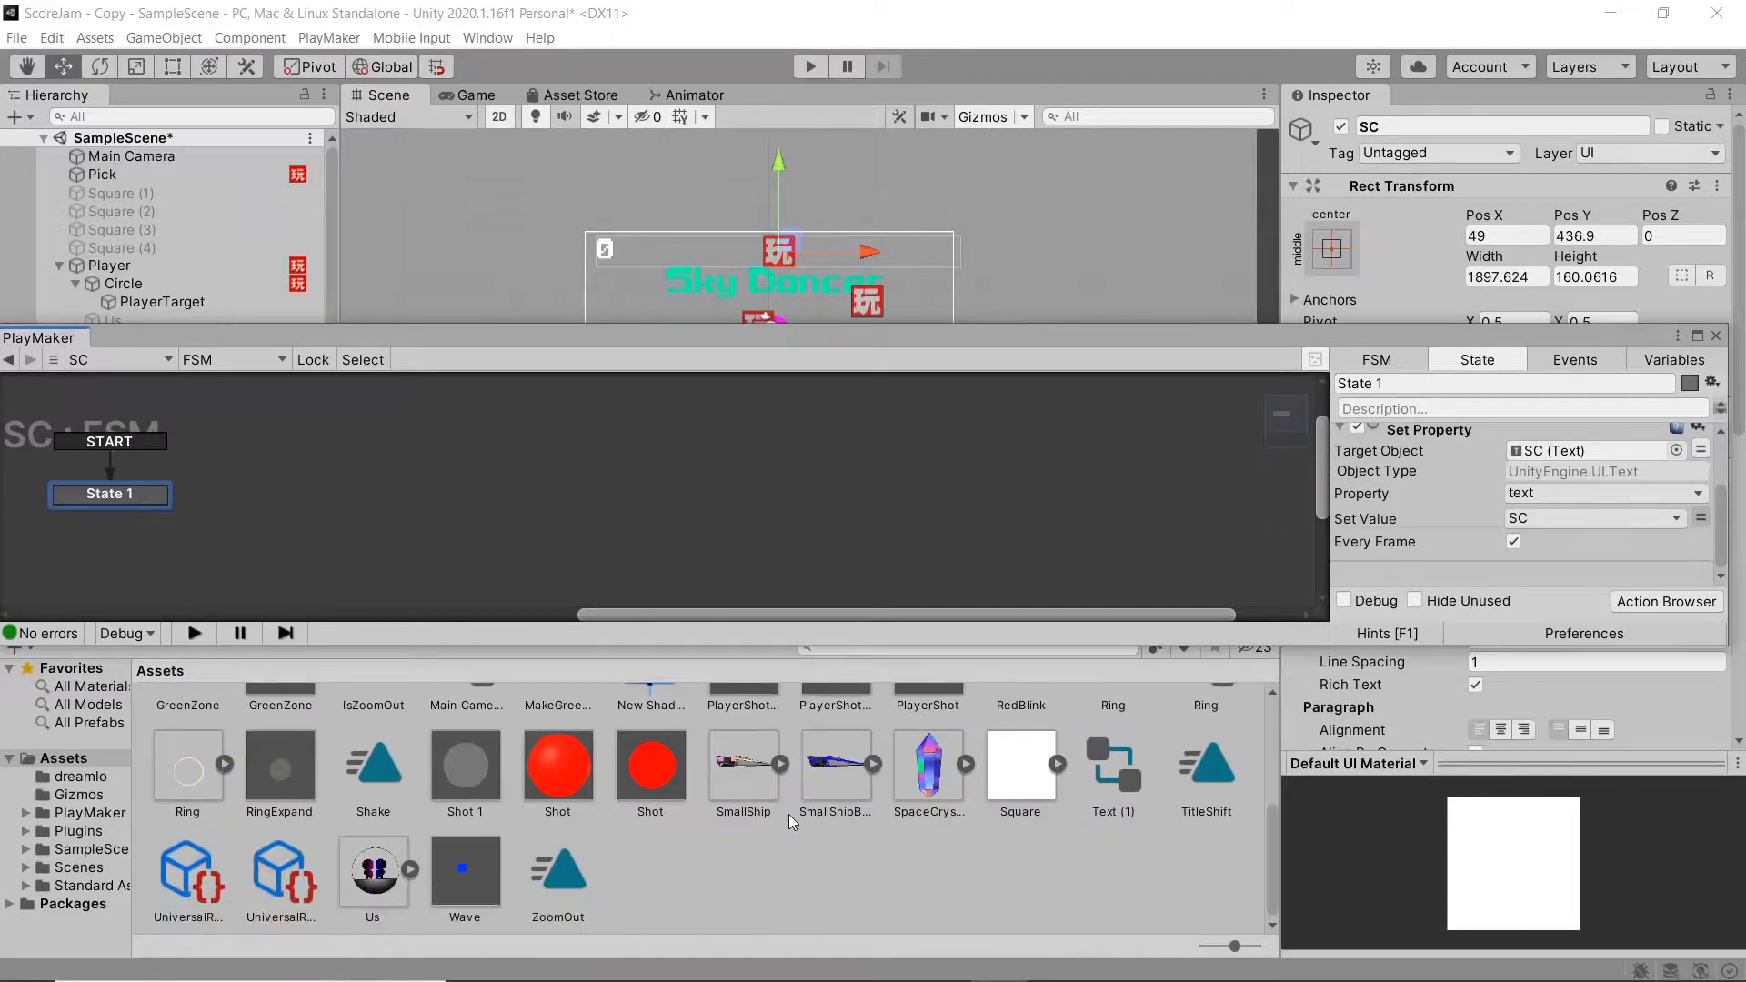
scroll(788, 815, up, 2)
double_click(282, 800)
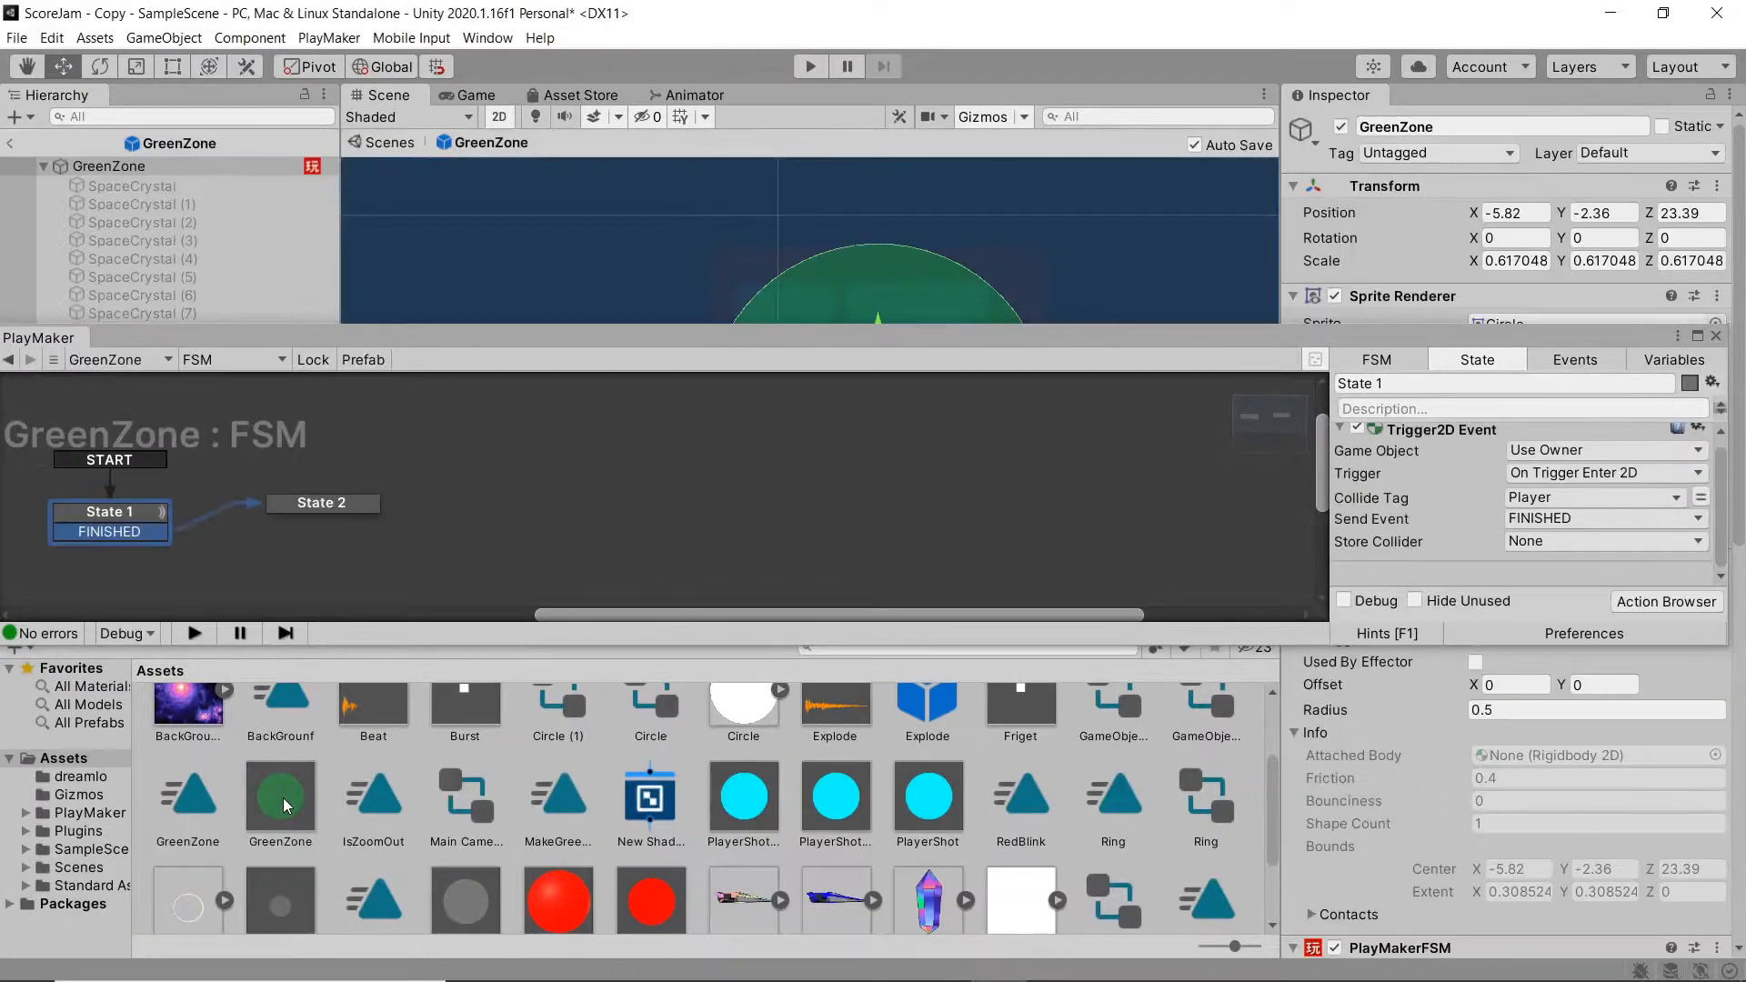
drag(516, 340, 506, 691)
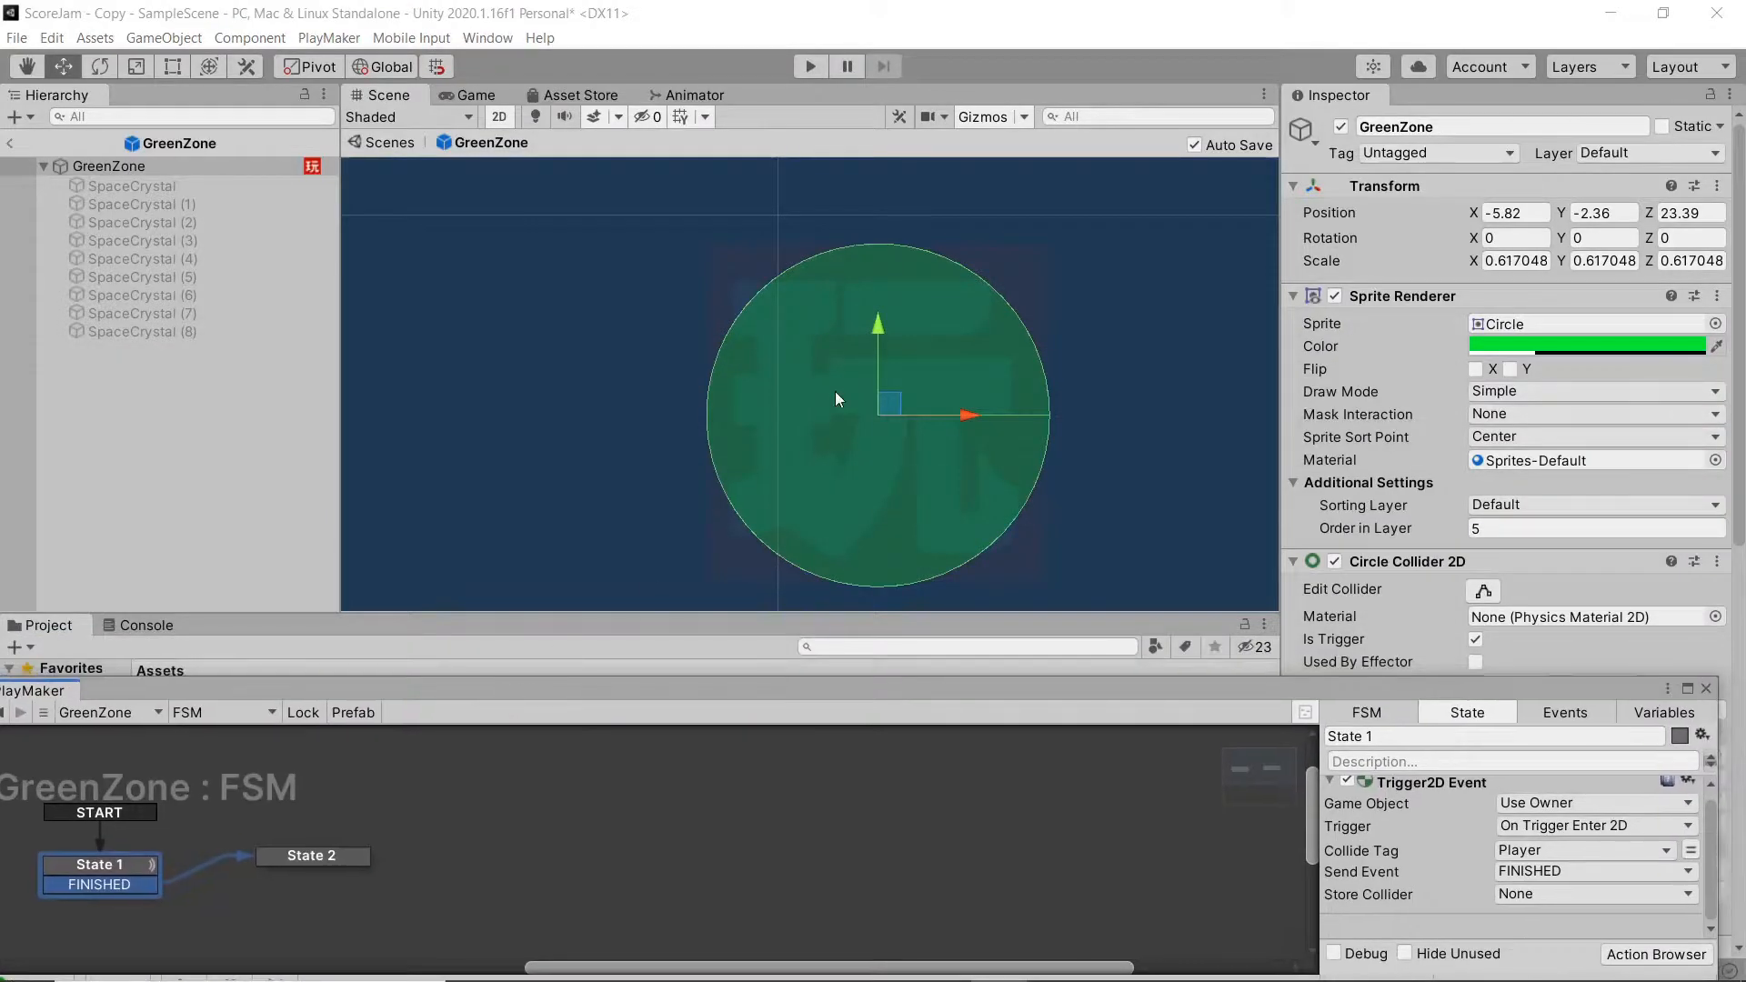
drag(1468, 691, 997, 702)
scroll(1362, 674, down, 10)
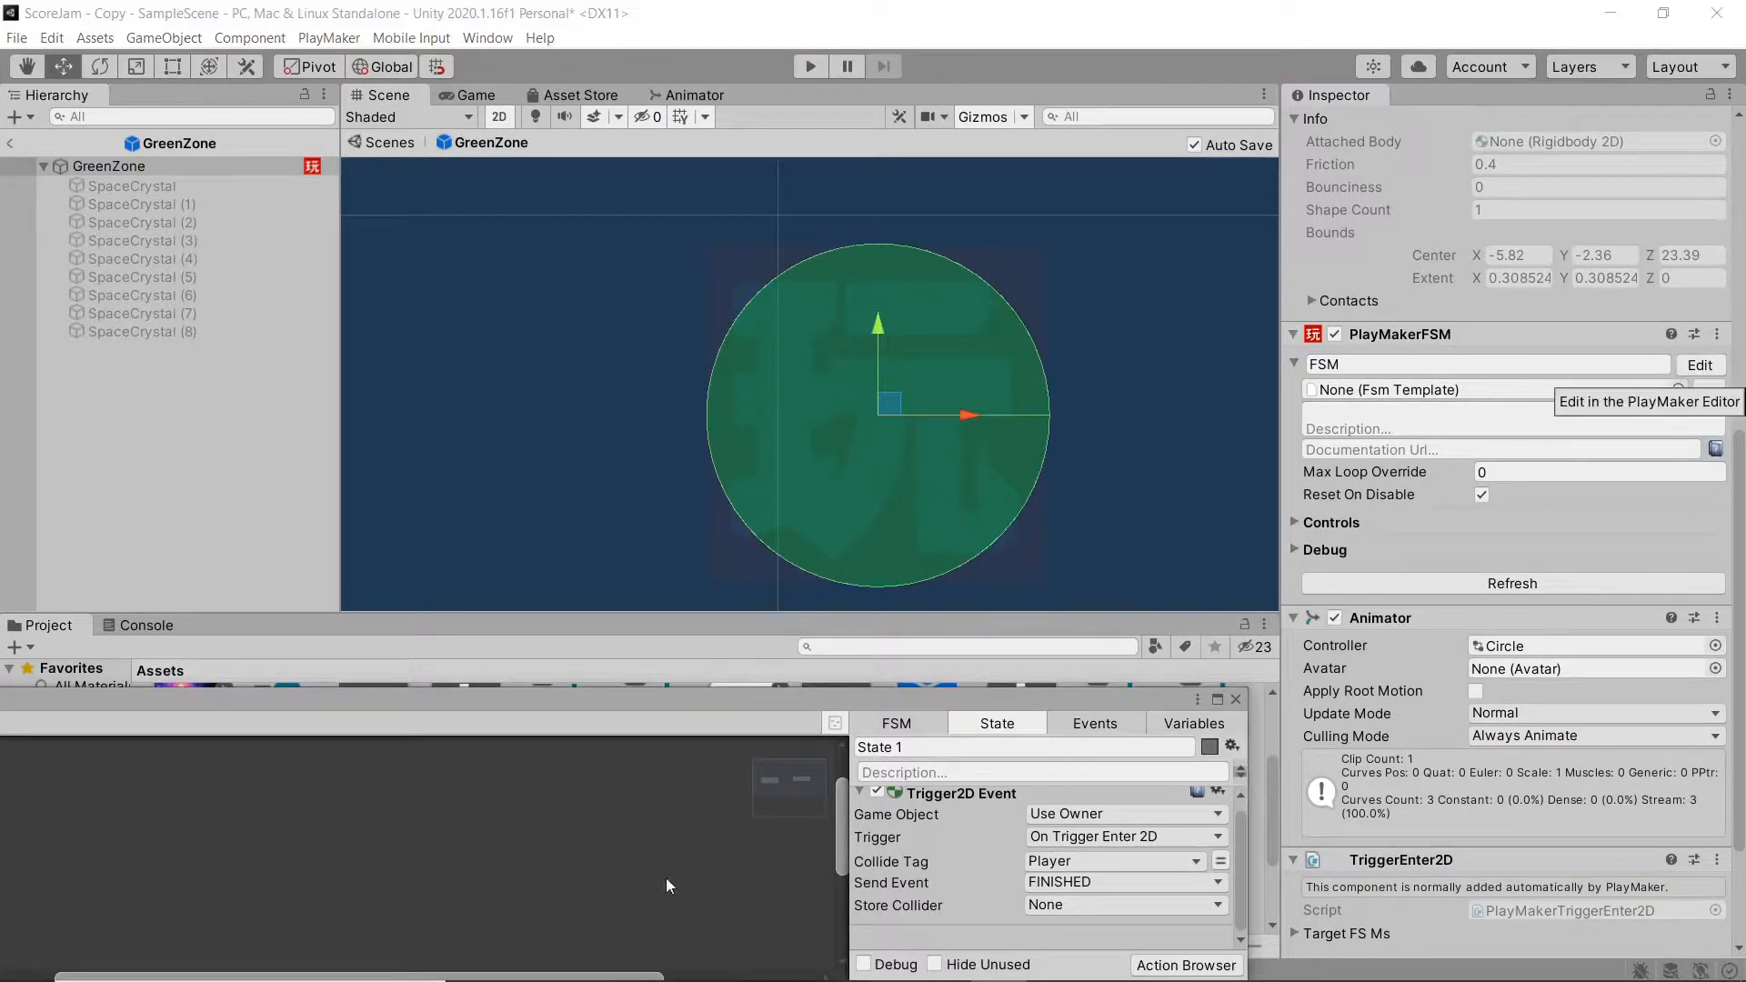
Step: Examine the Float Add and Destroy Self actions in State 2 of the GreenZone FSM, and return from the prefab to SampleScene
drag(543, 708, 1033, 518)
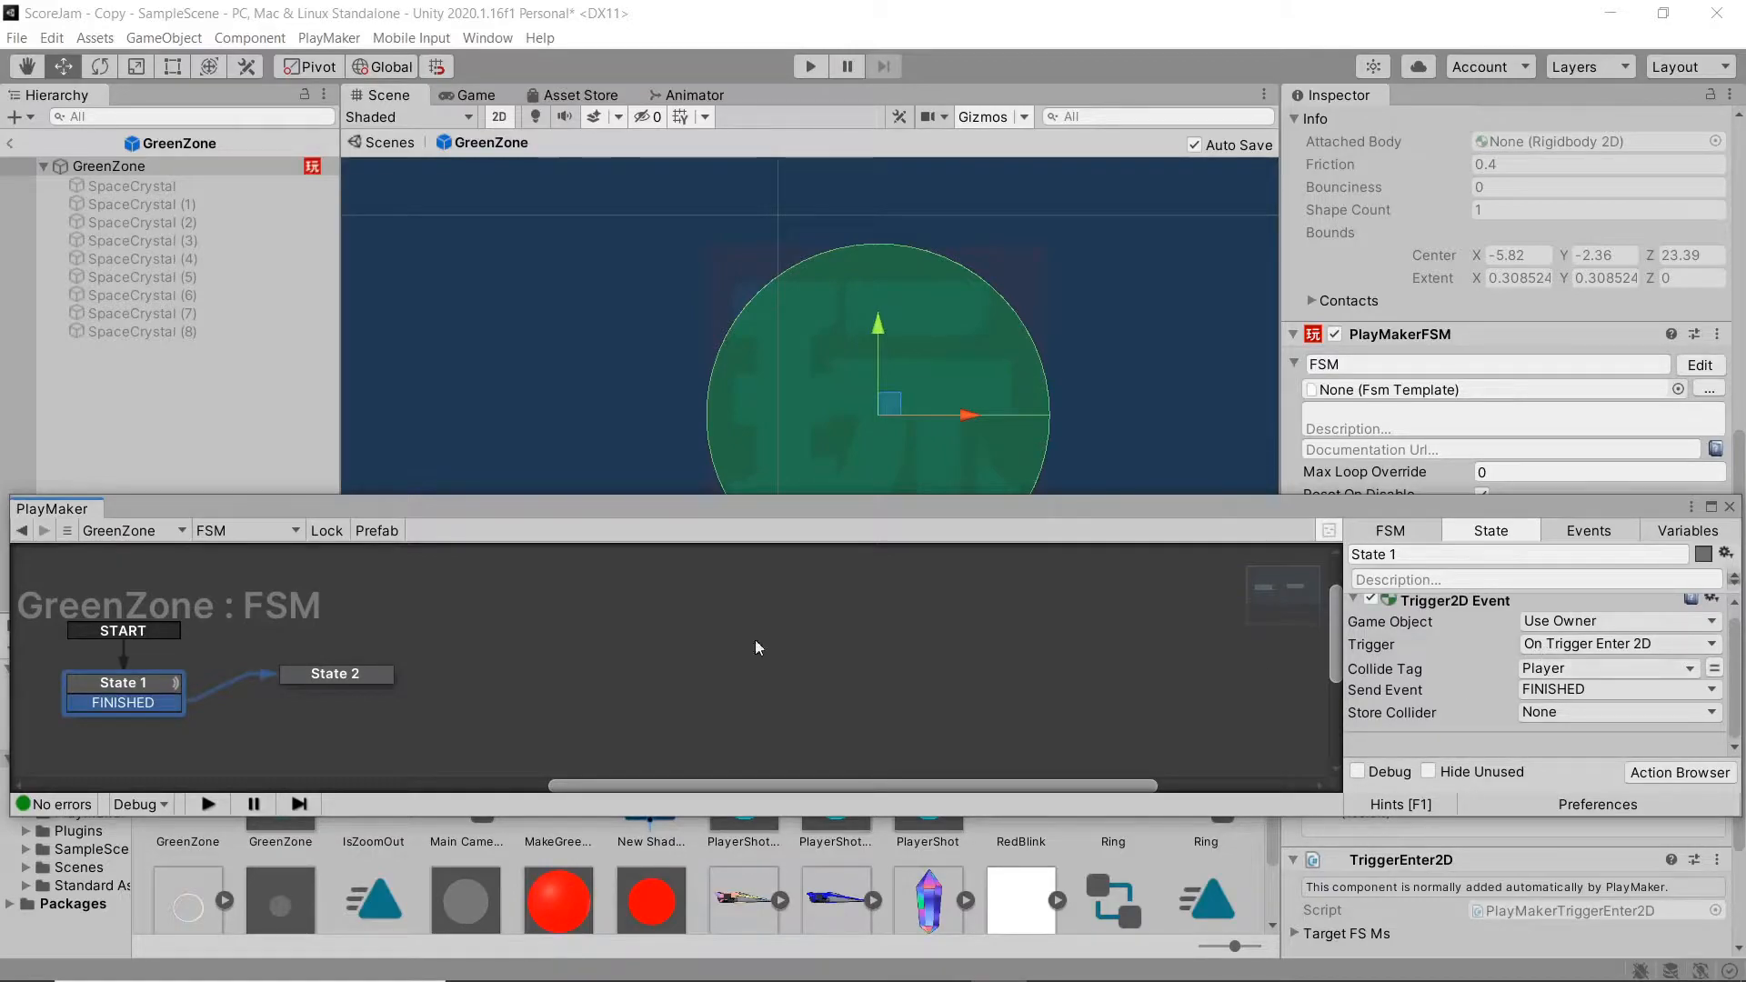
click(354, 676)
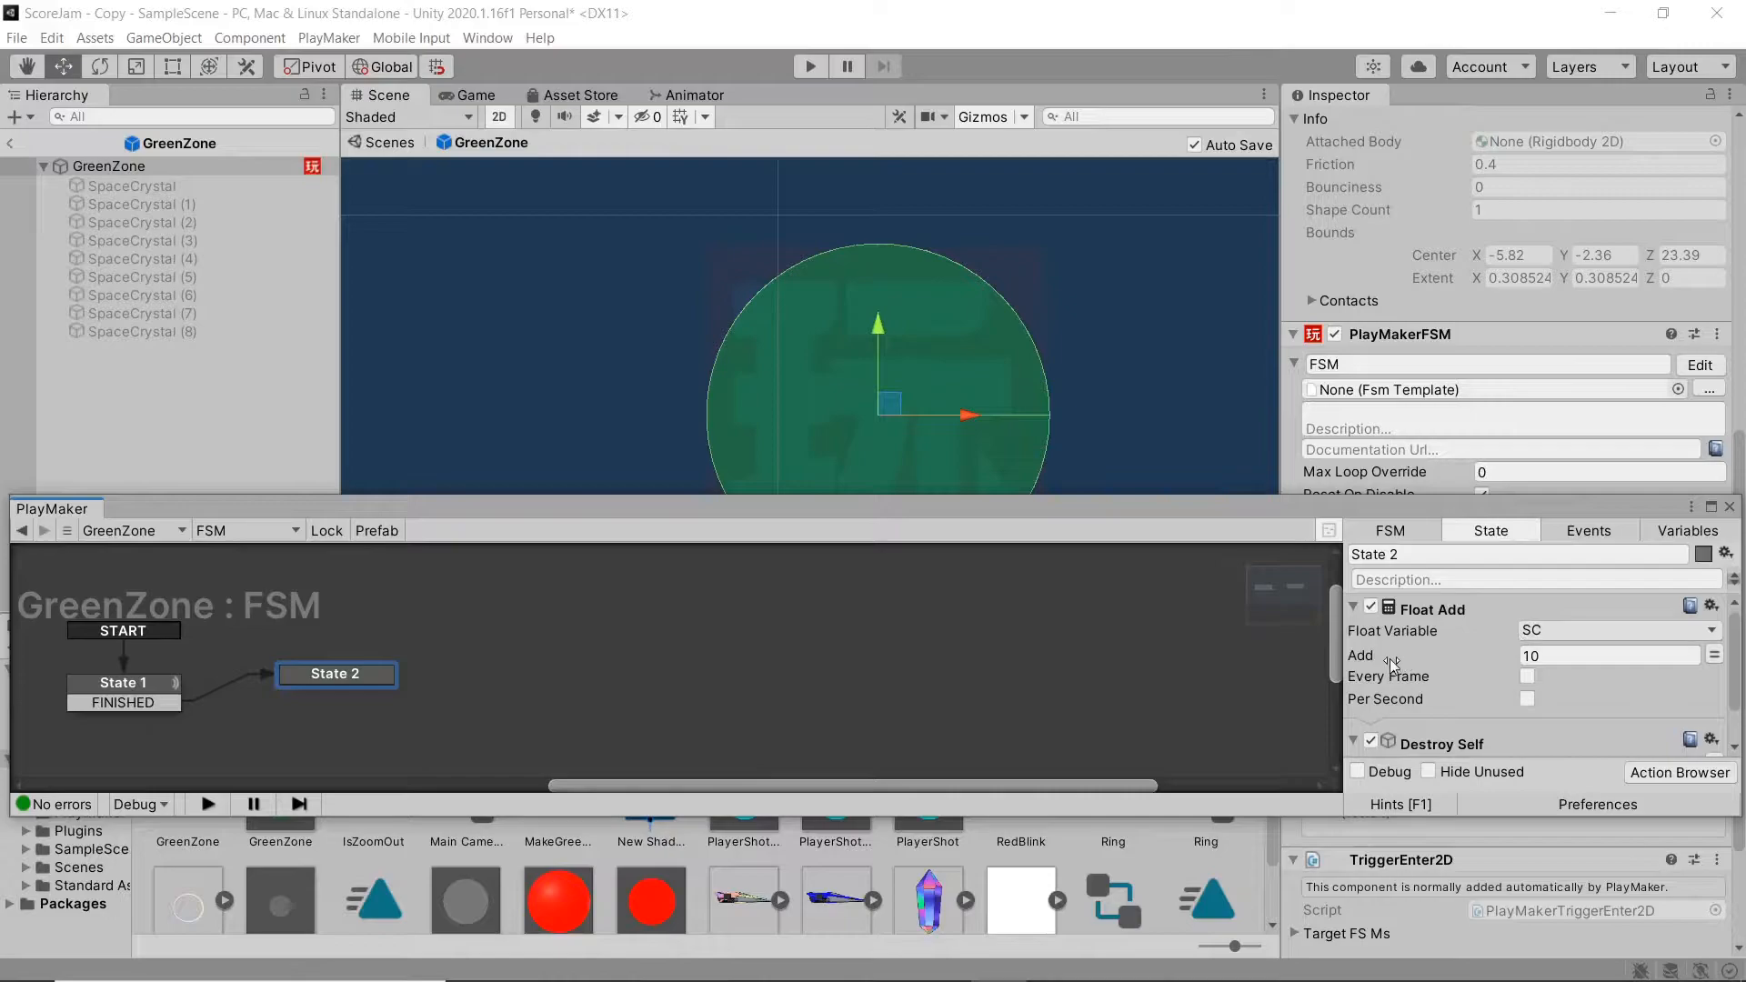
scroll(1391, 664, down, 2)
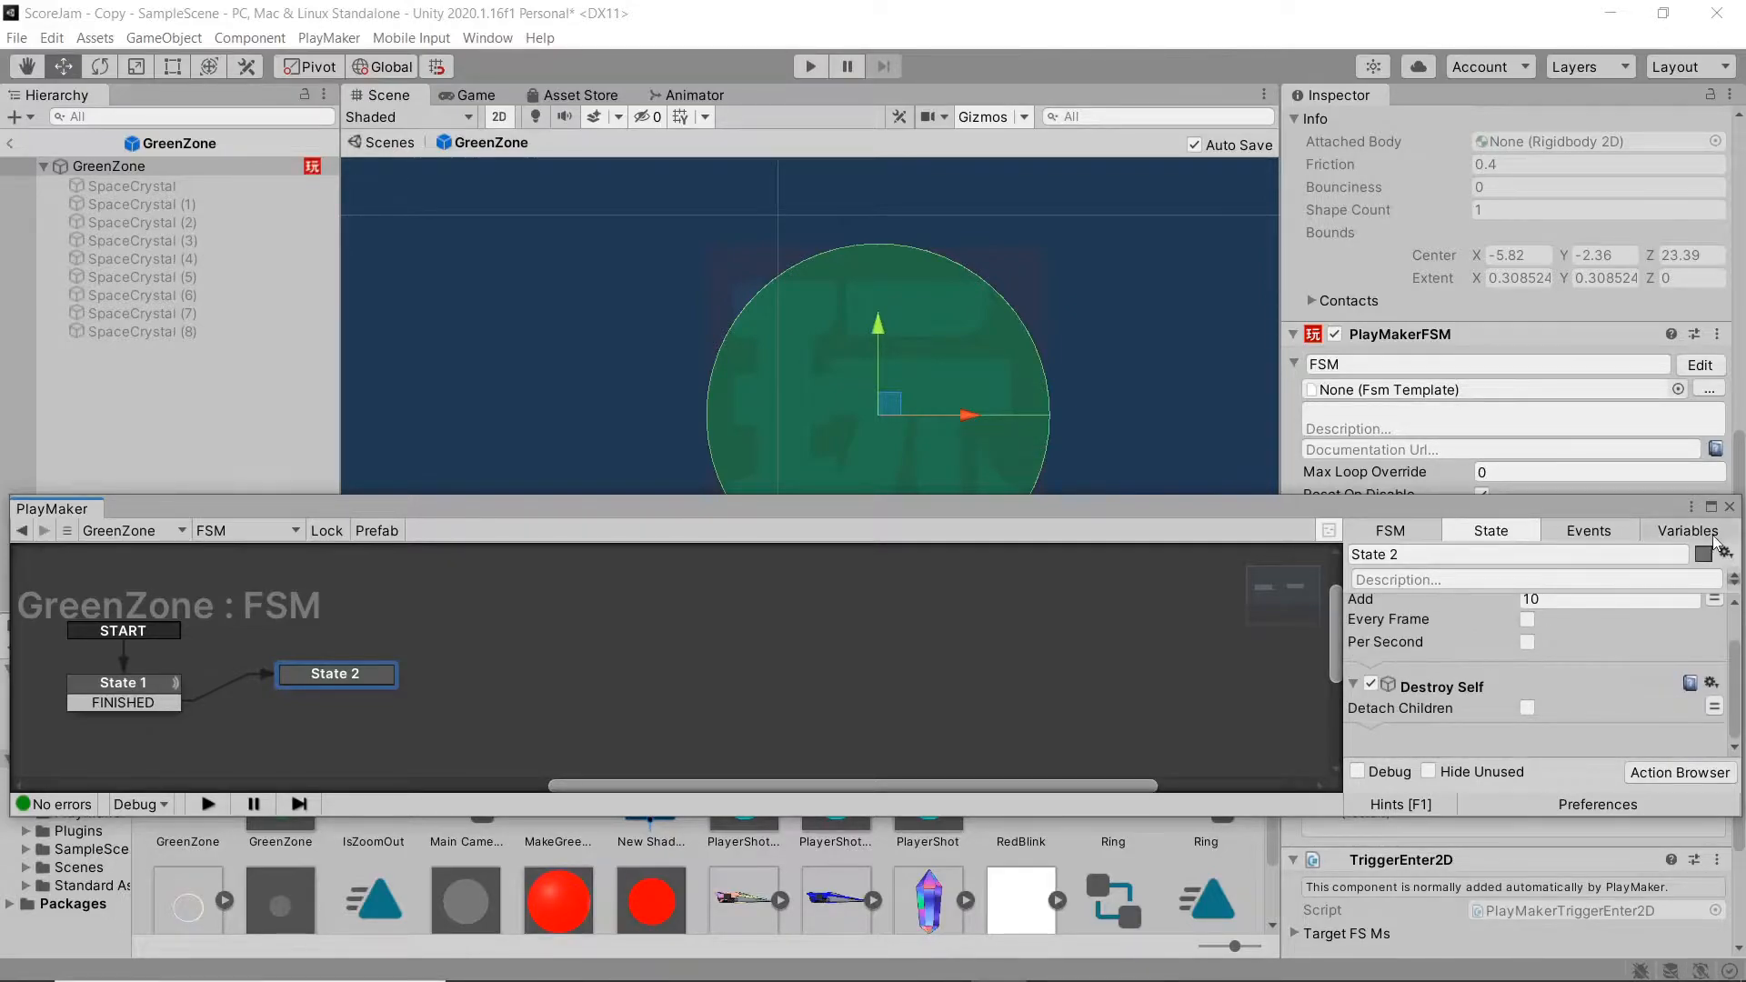
drag(1088, 515, 1067, 651)
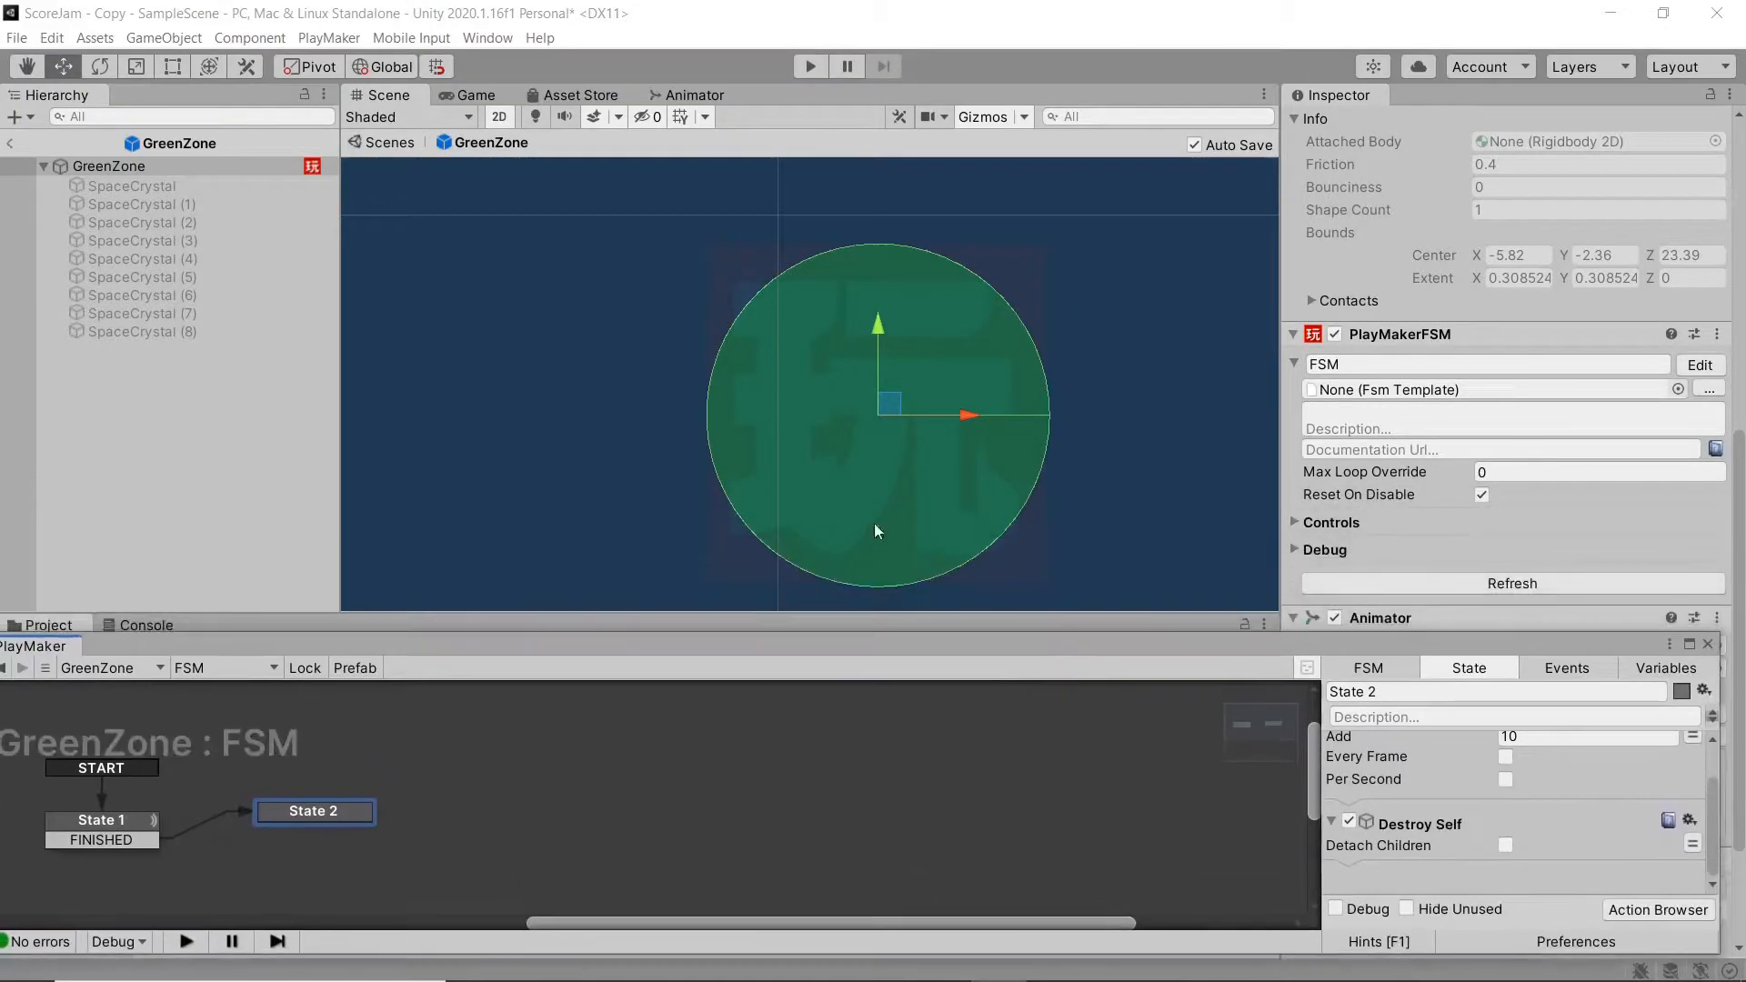
scroll(1349, 400, up, 7)
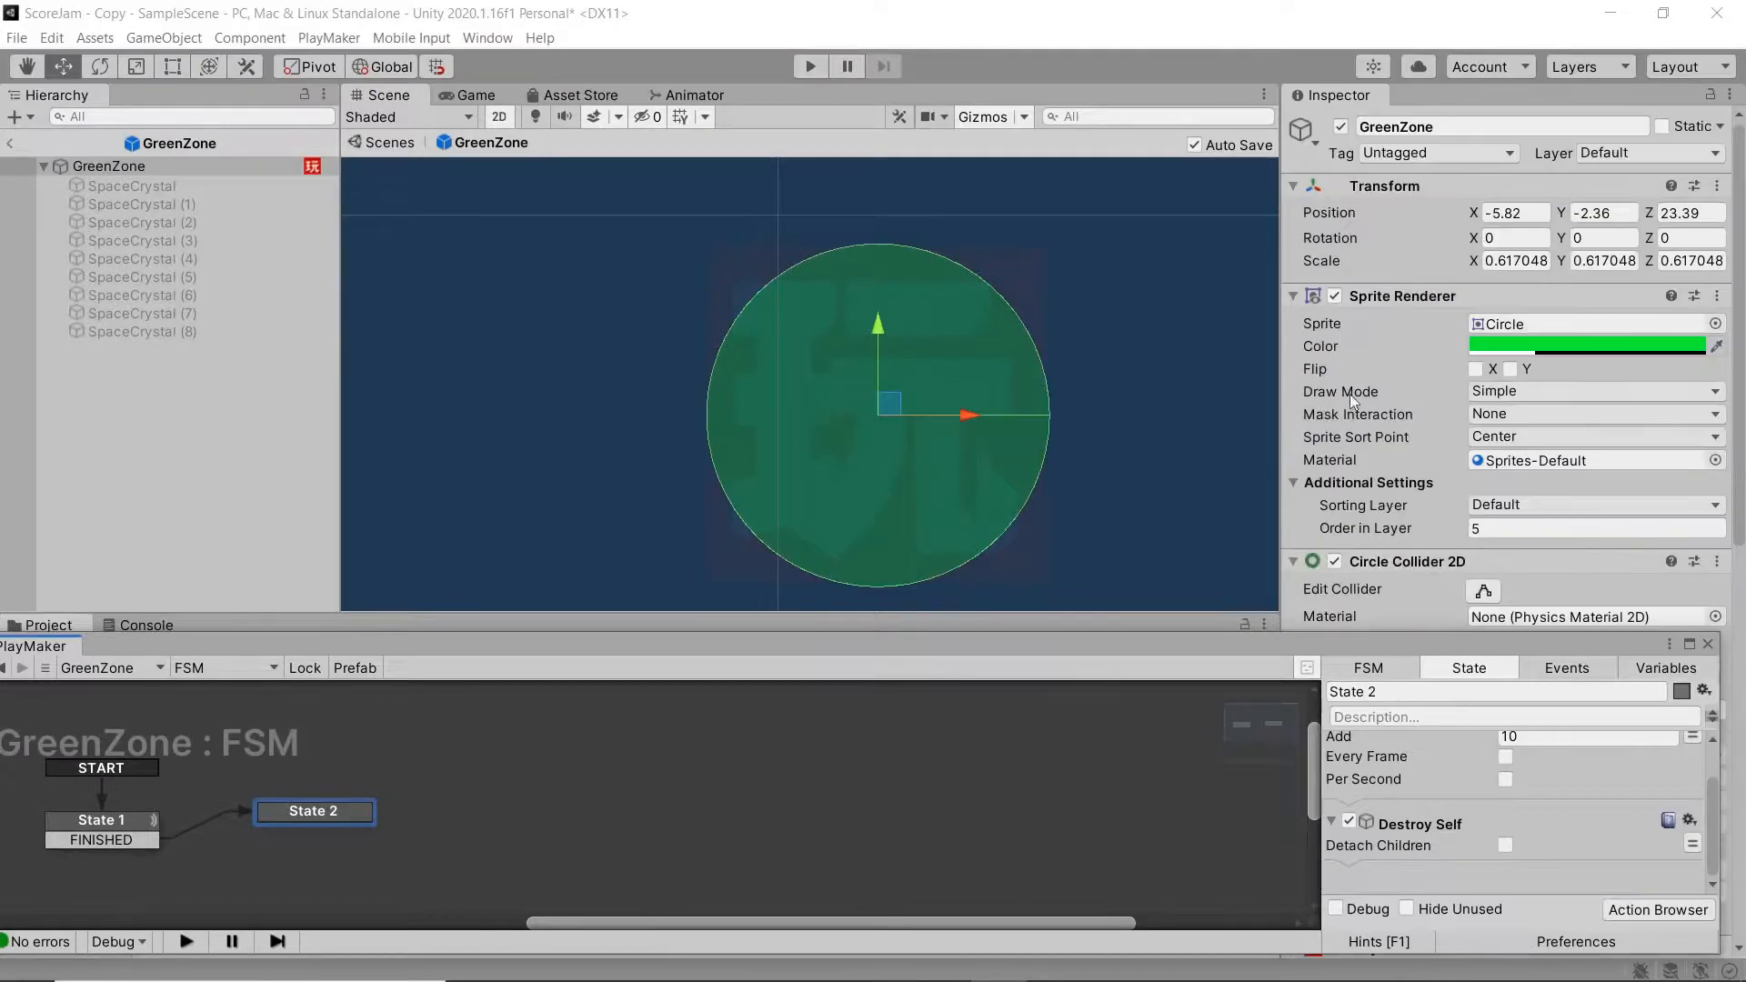
click(10, 143)
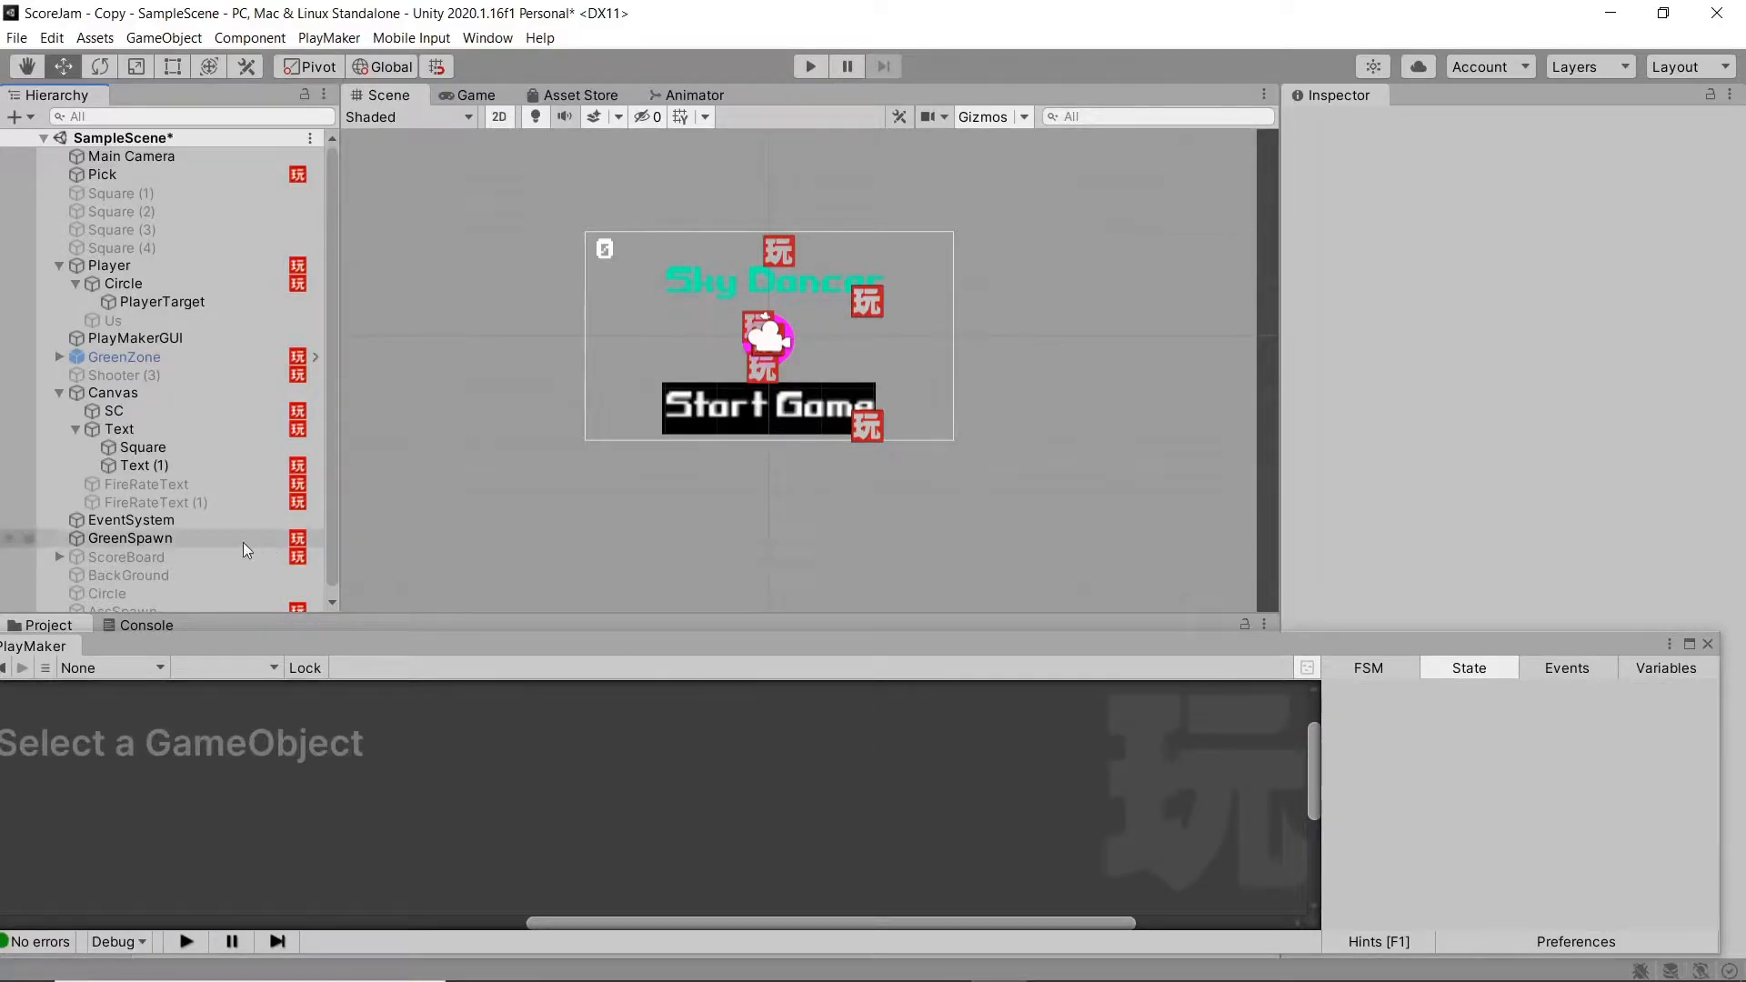
Step: Select the Circle object under Player and examine the key and Trigger2D Event actions in State 2 of its Shoot1 FSM
click(147, 382)
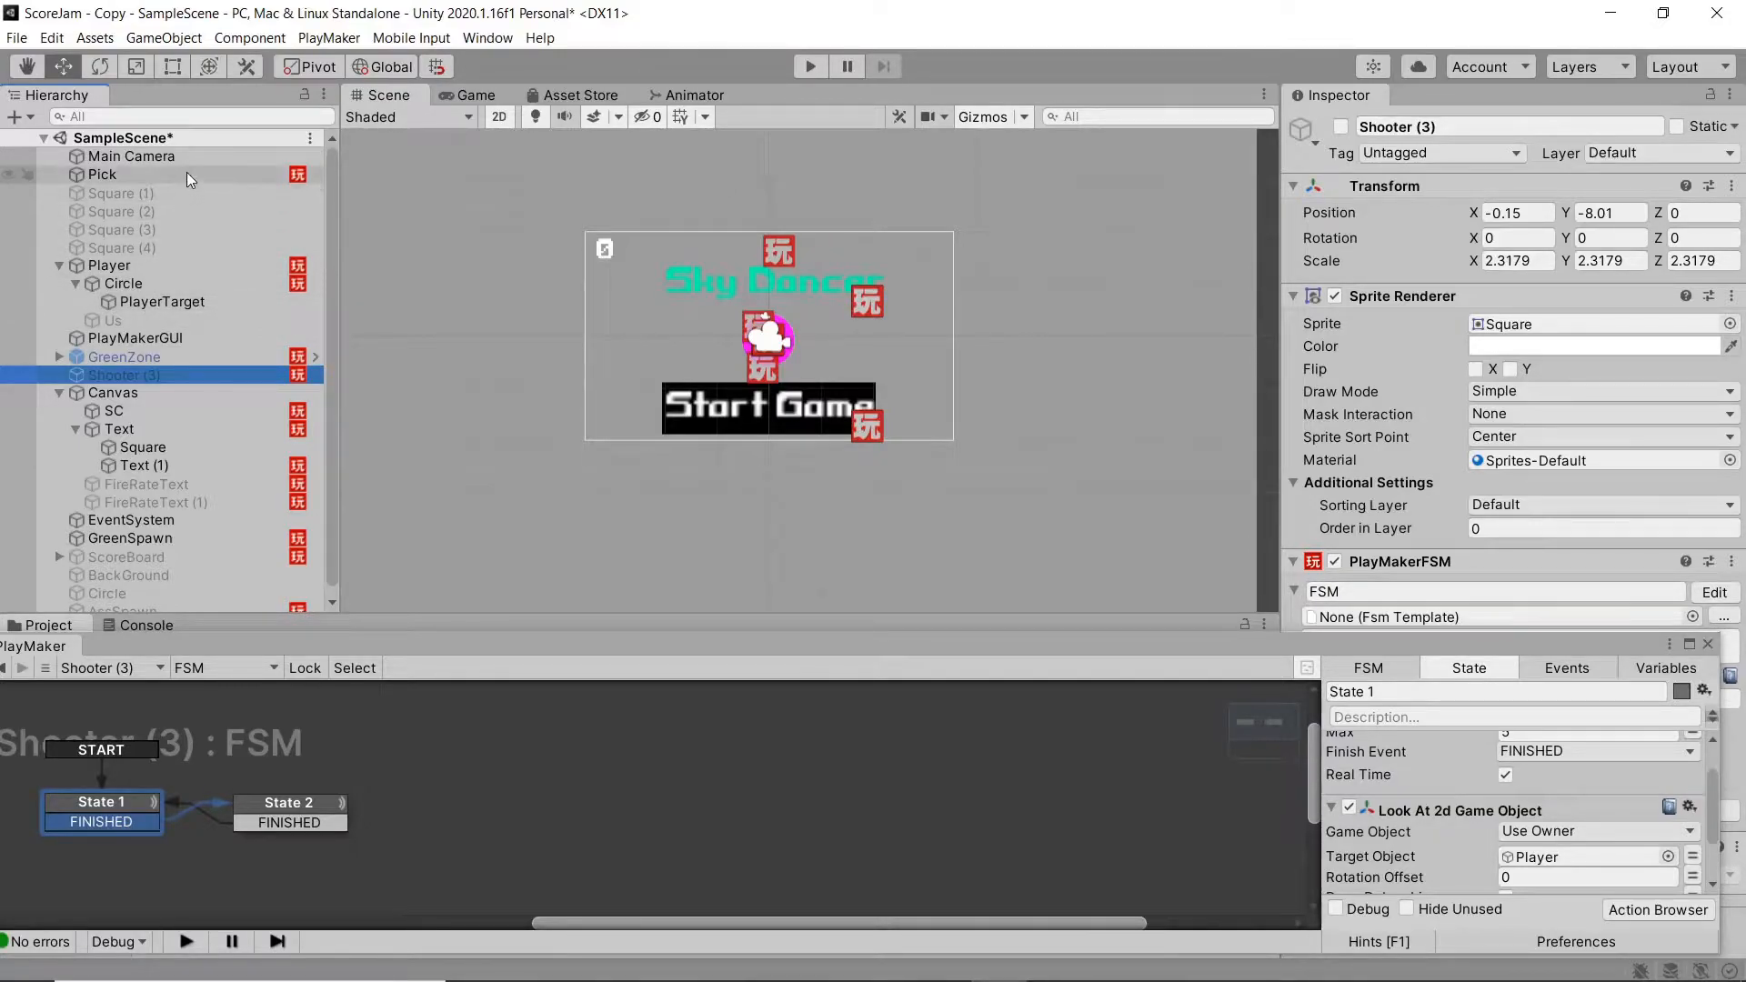
scroll(225, 498, down, 1)
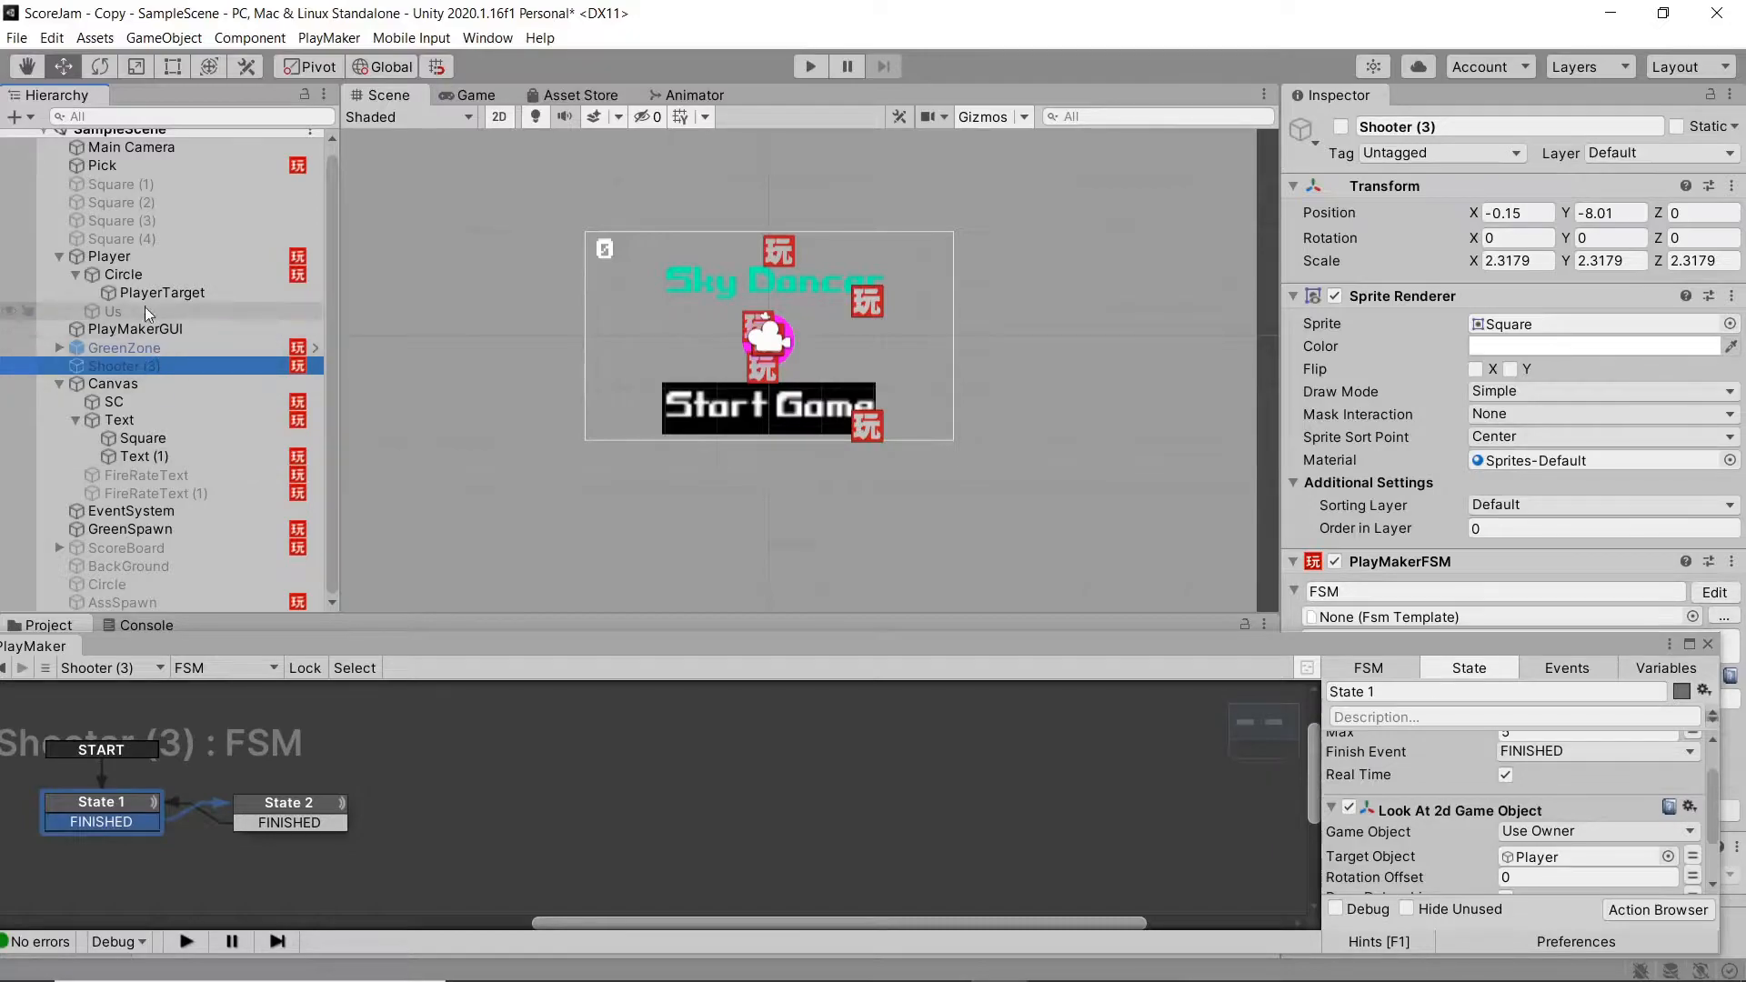
click(143, 274)
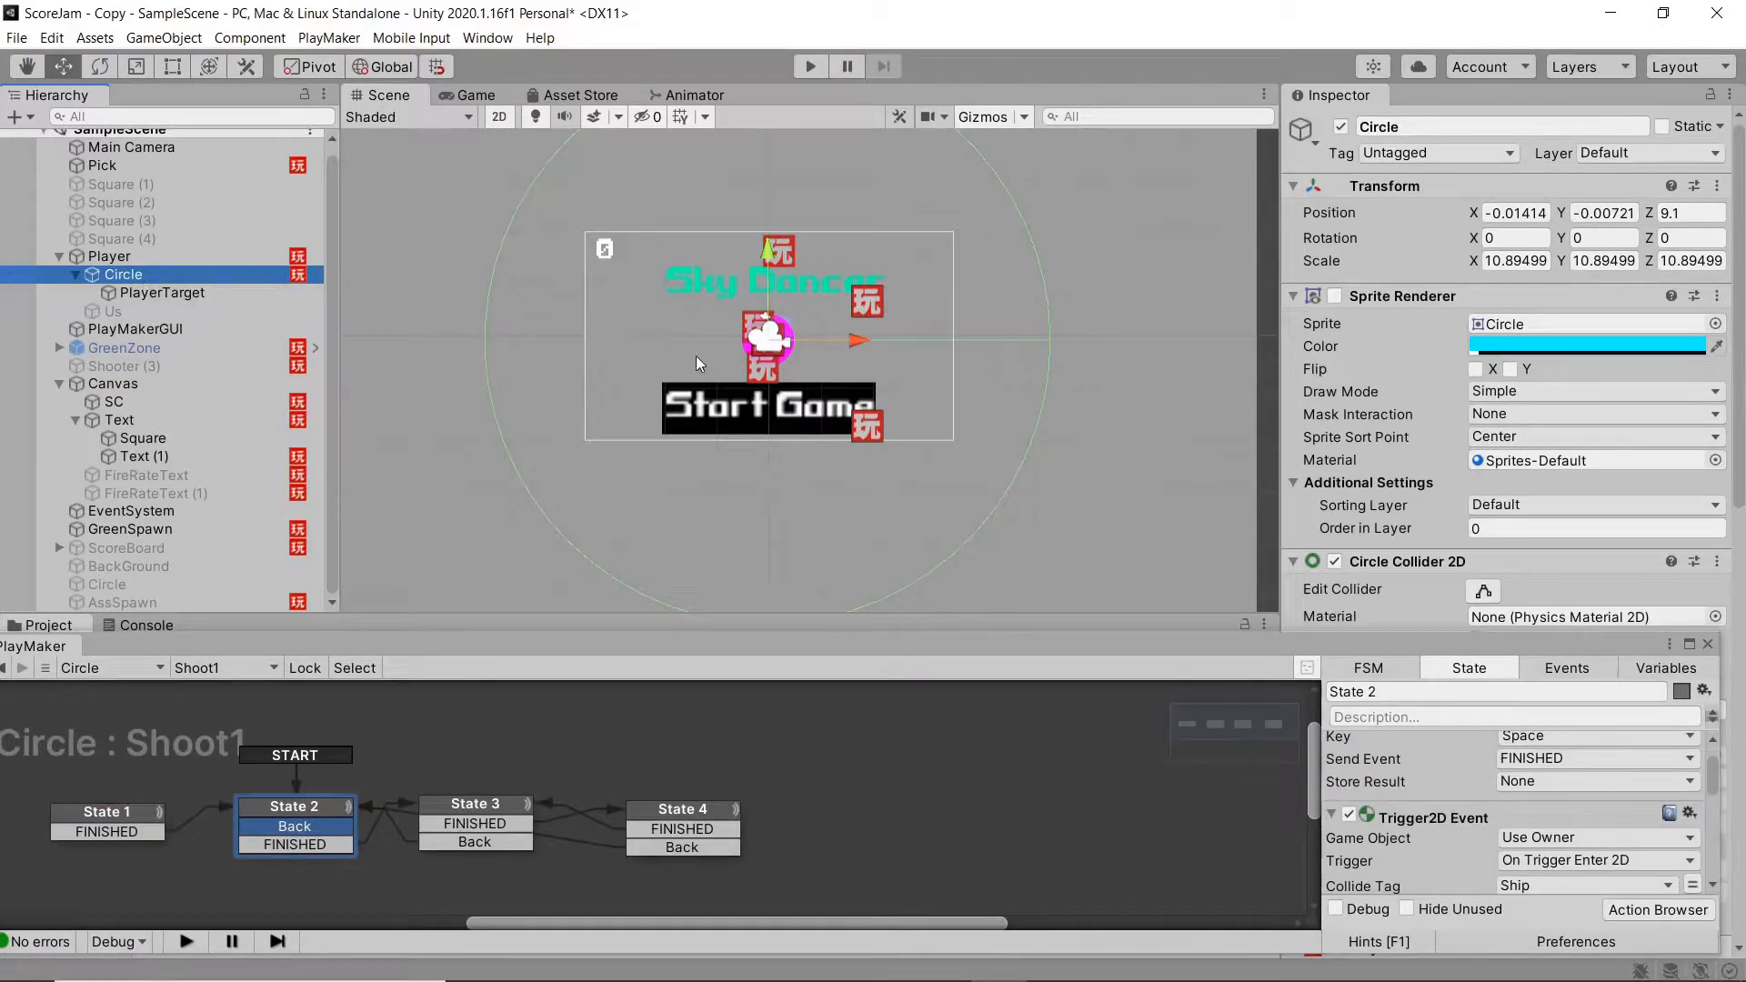
drag(866, 651, 877, 462)
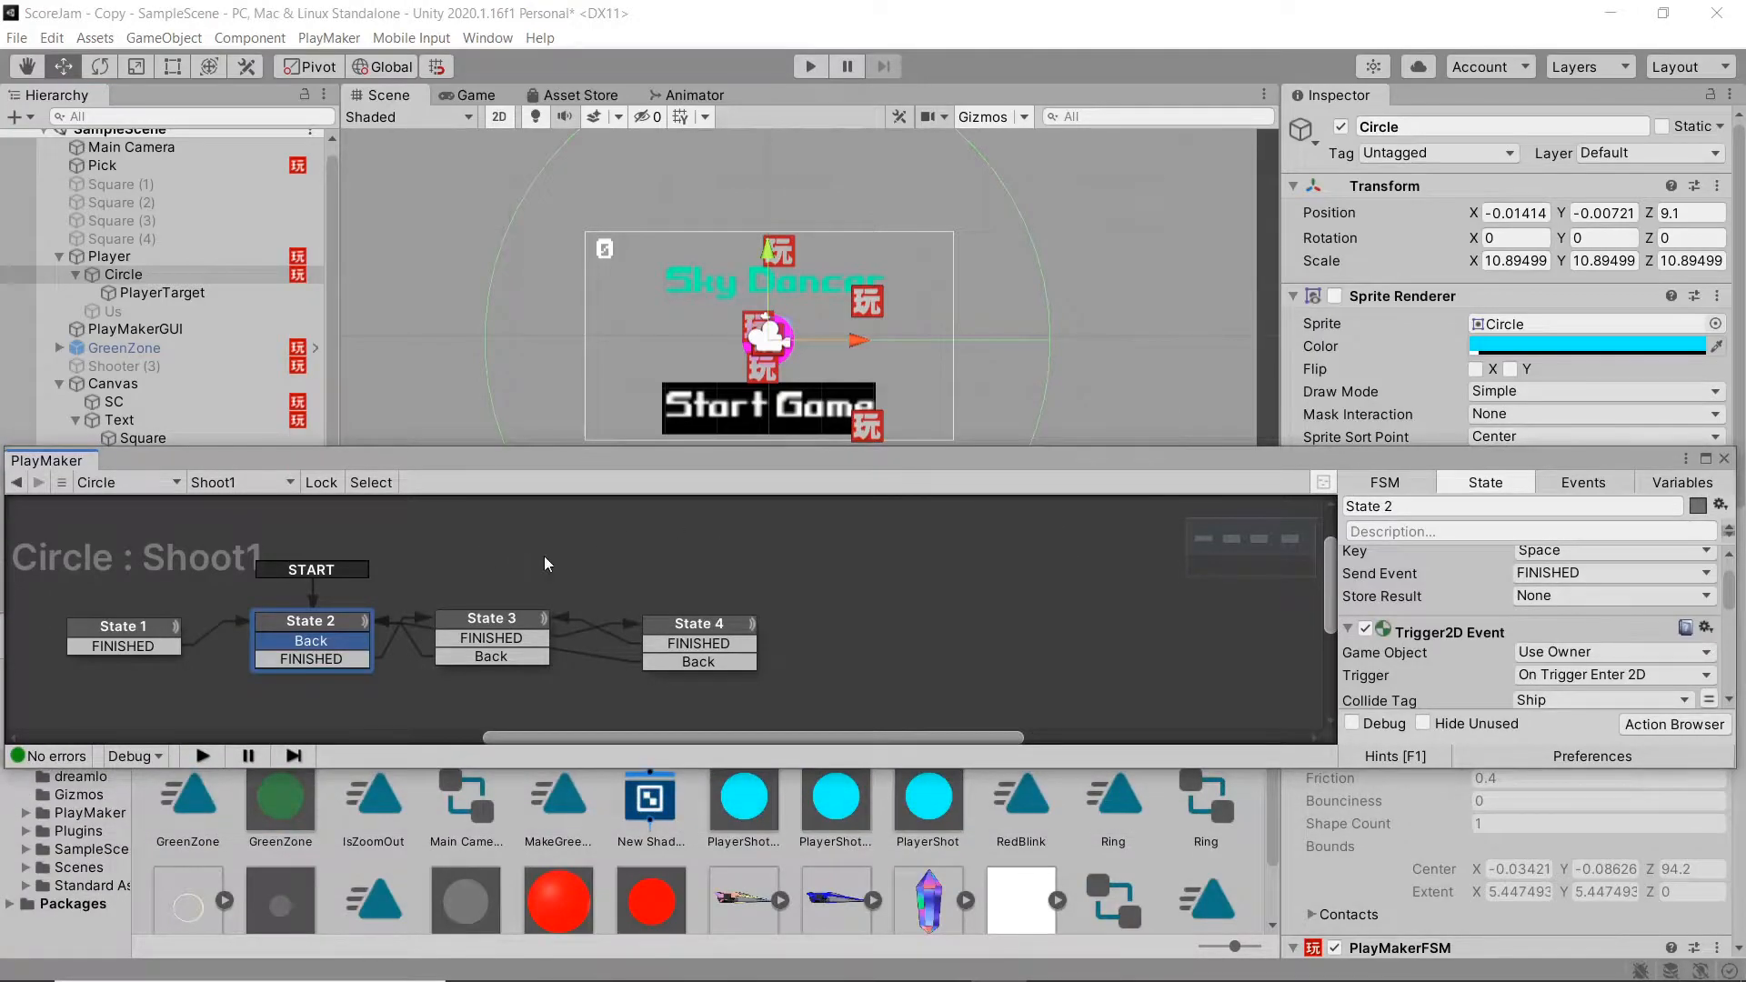
scroll(1393, 641, up, 2)
scroll(1393, 641, down, 5)
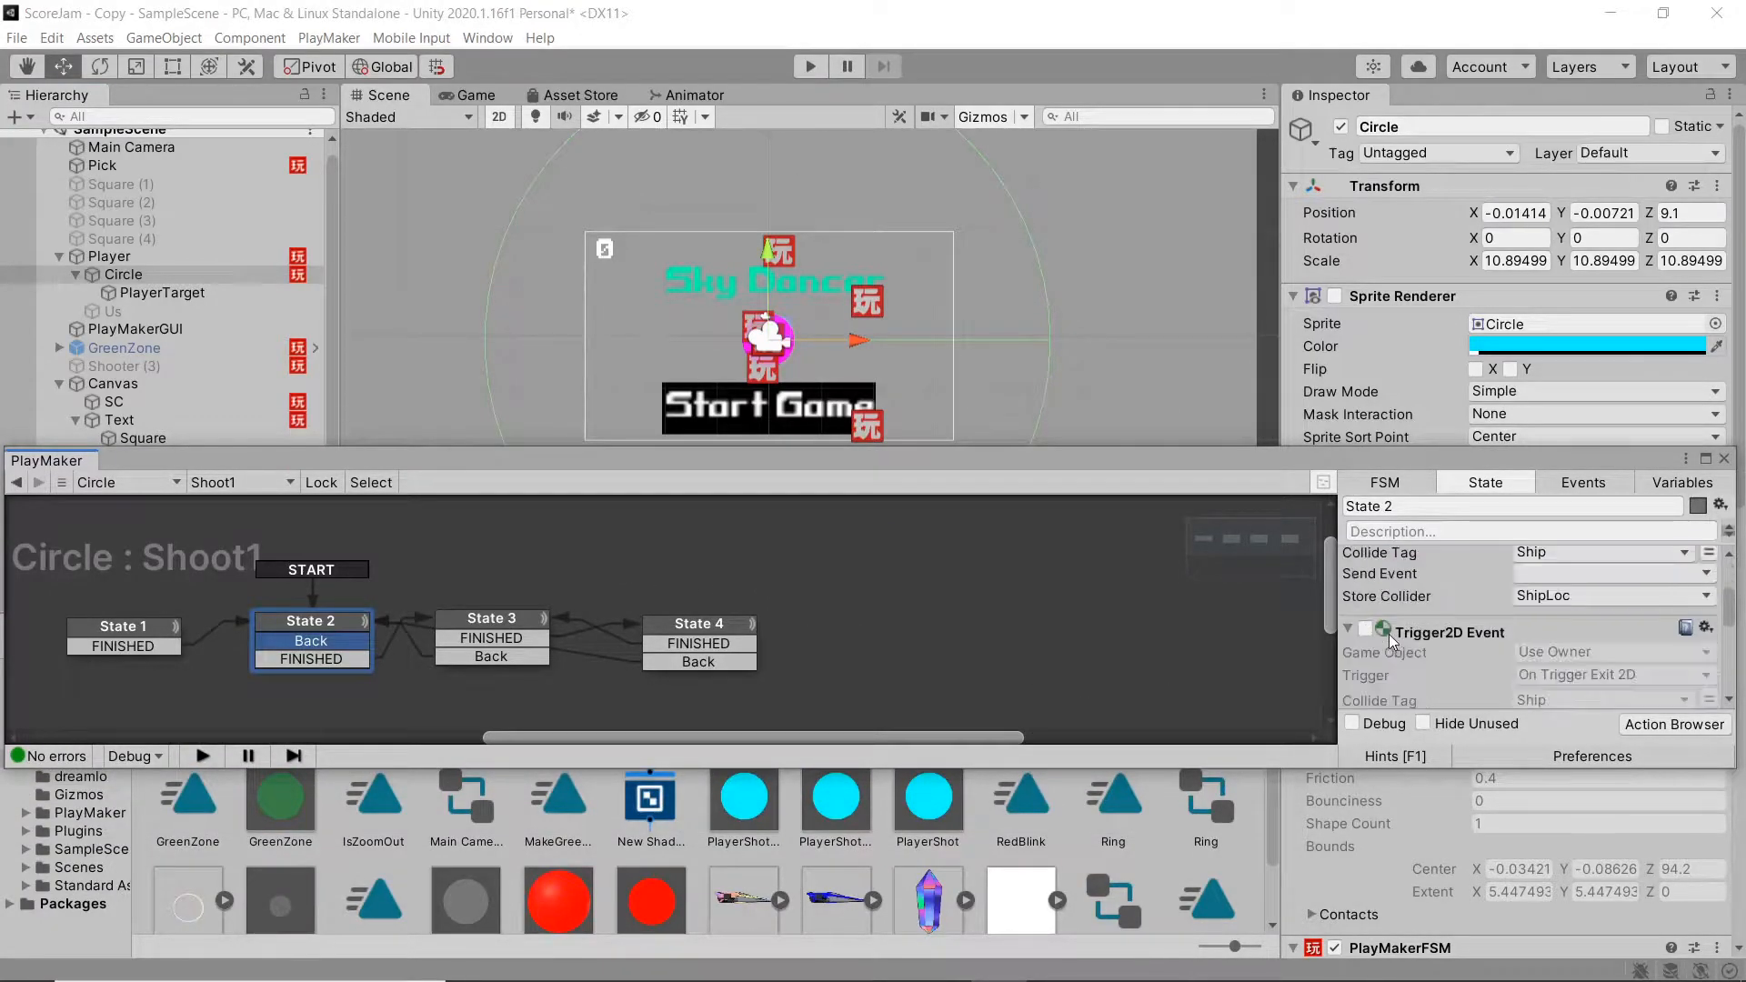
Step: Switch Circle to FSM 2 and examine State 1's Float Compare, FireRate Set Float Value and PlayerPrefs Get Float actions
click(243, 485)
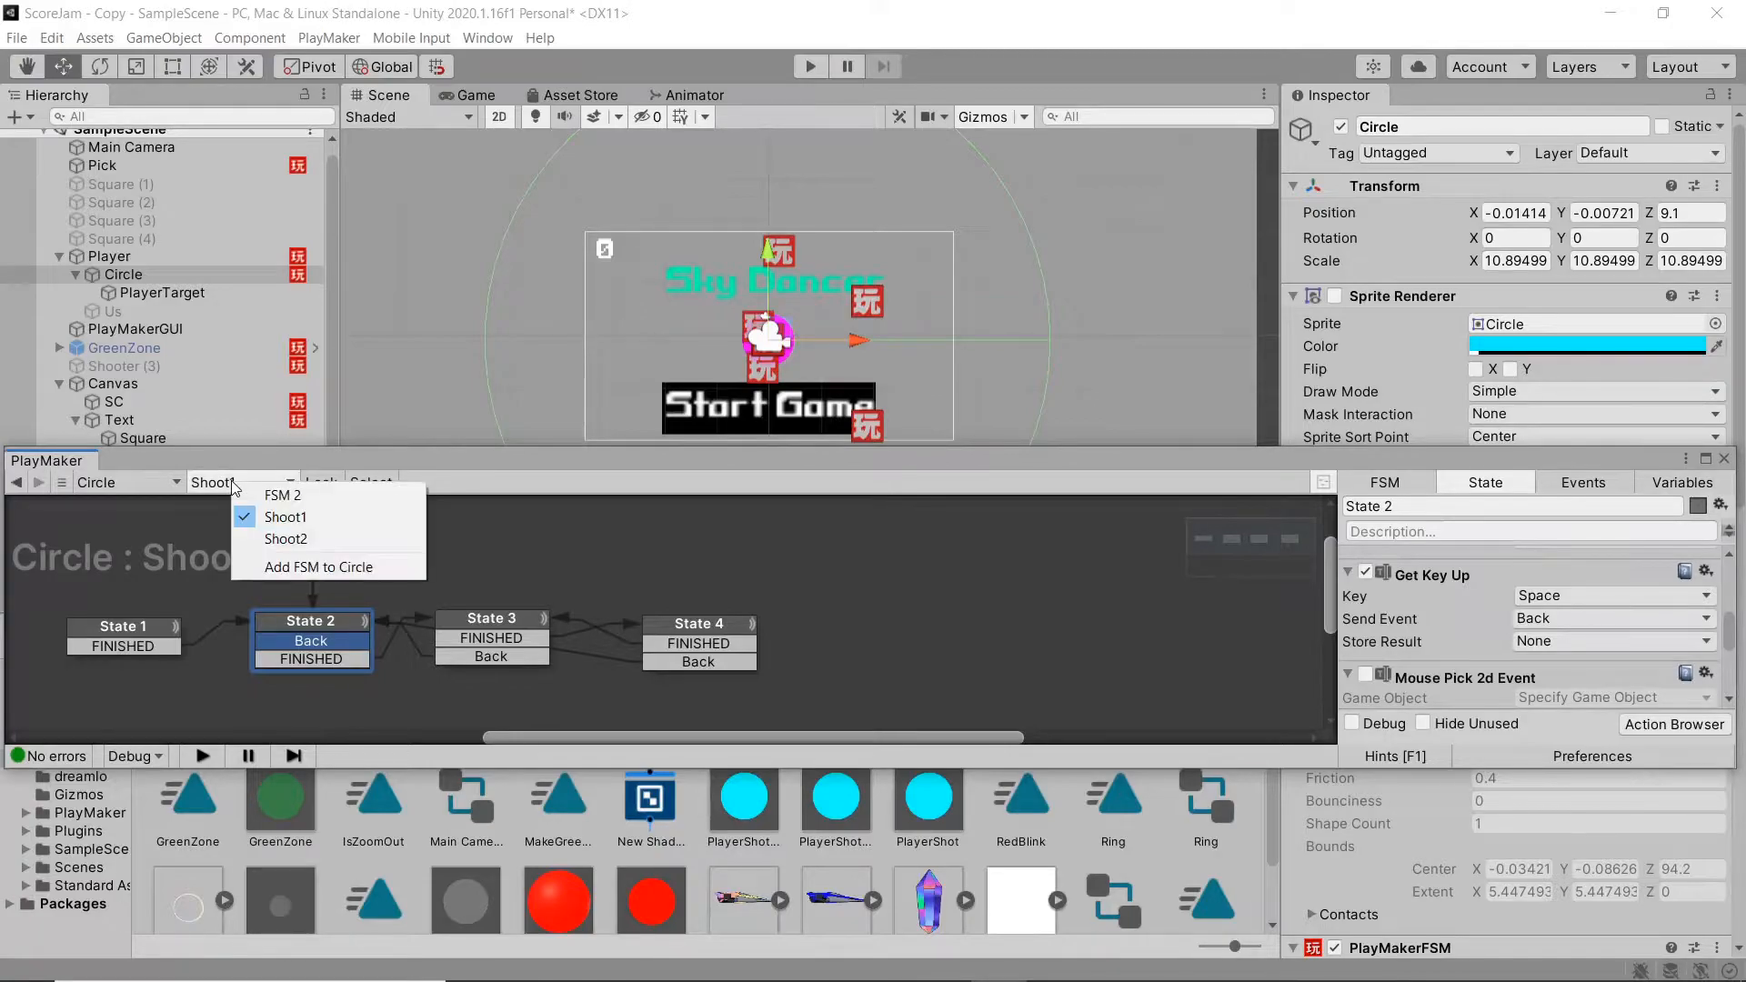
click(262, 501)
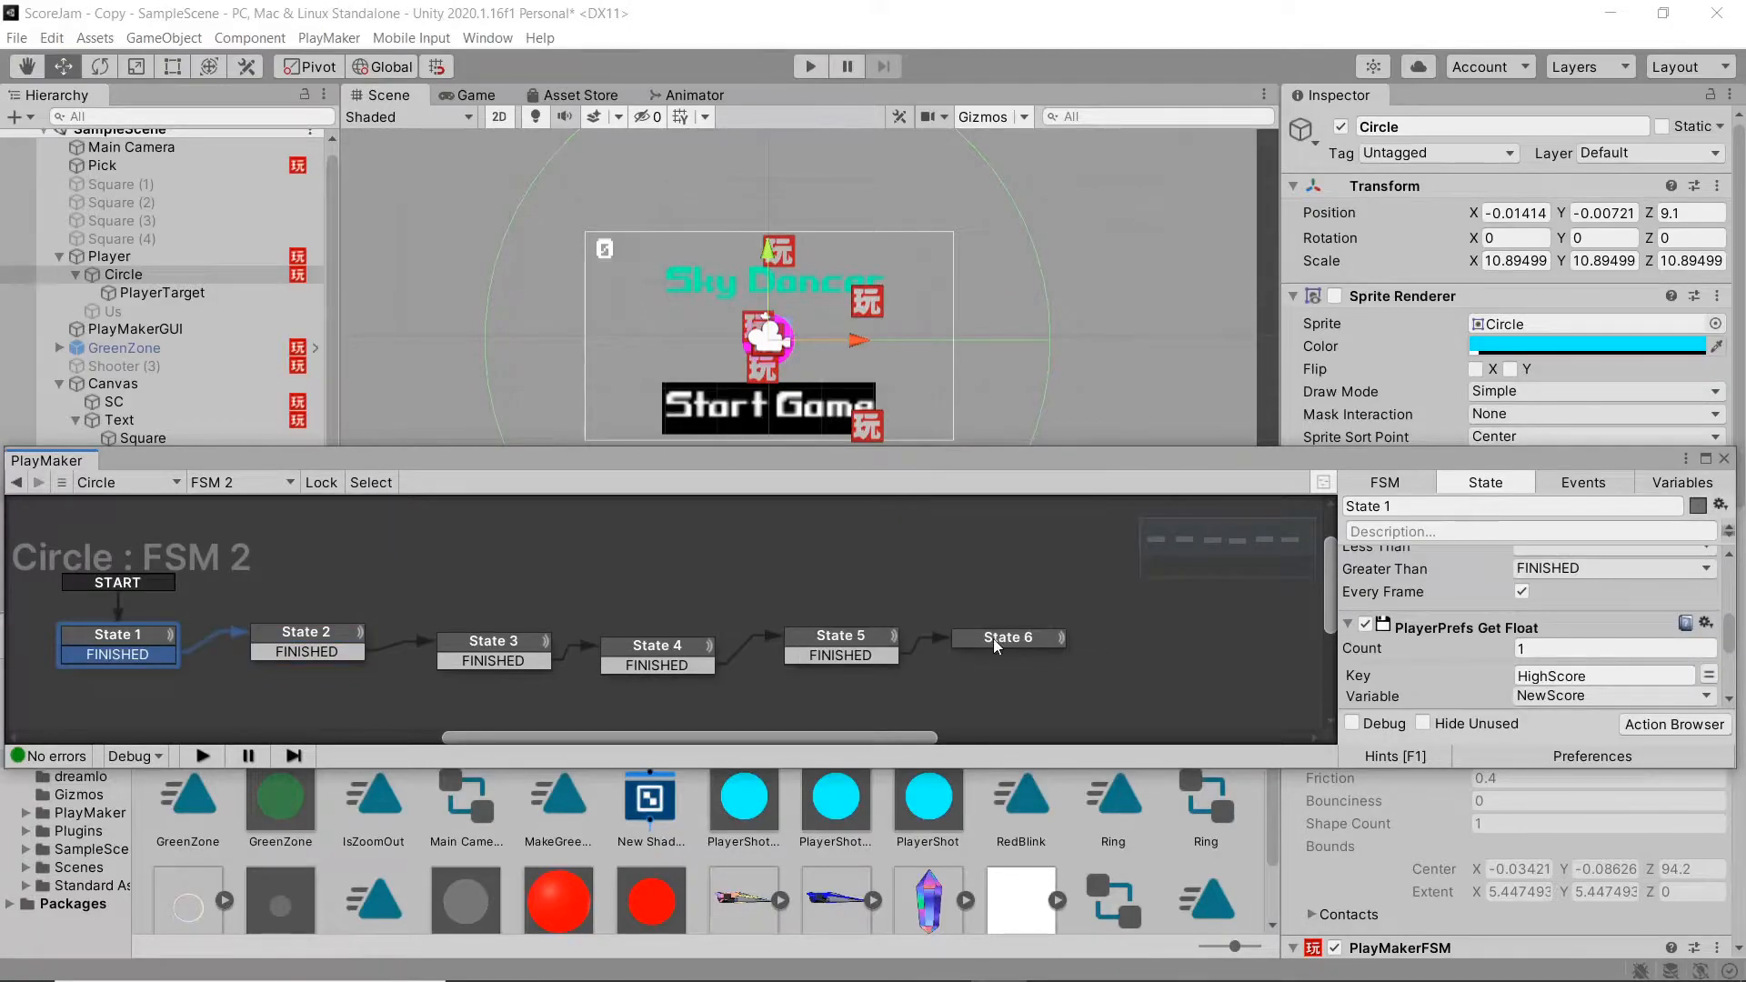
scroll(1460, 678, up, 3)
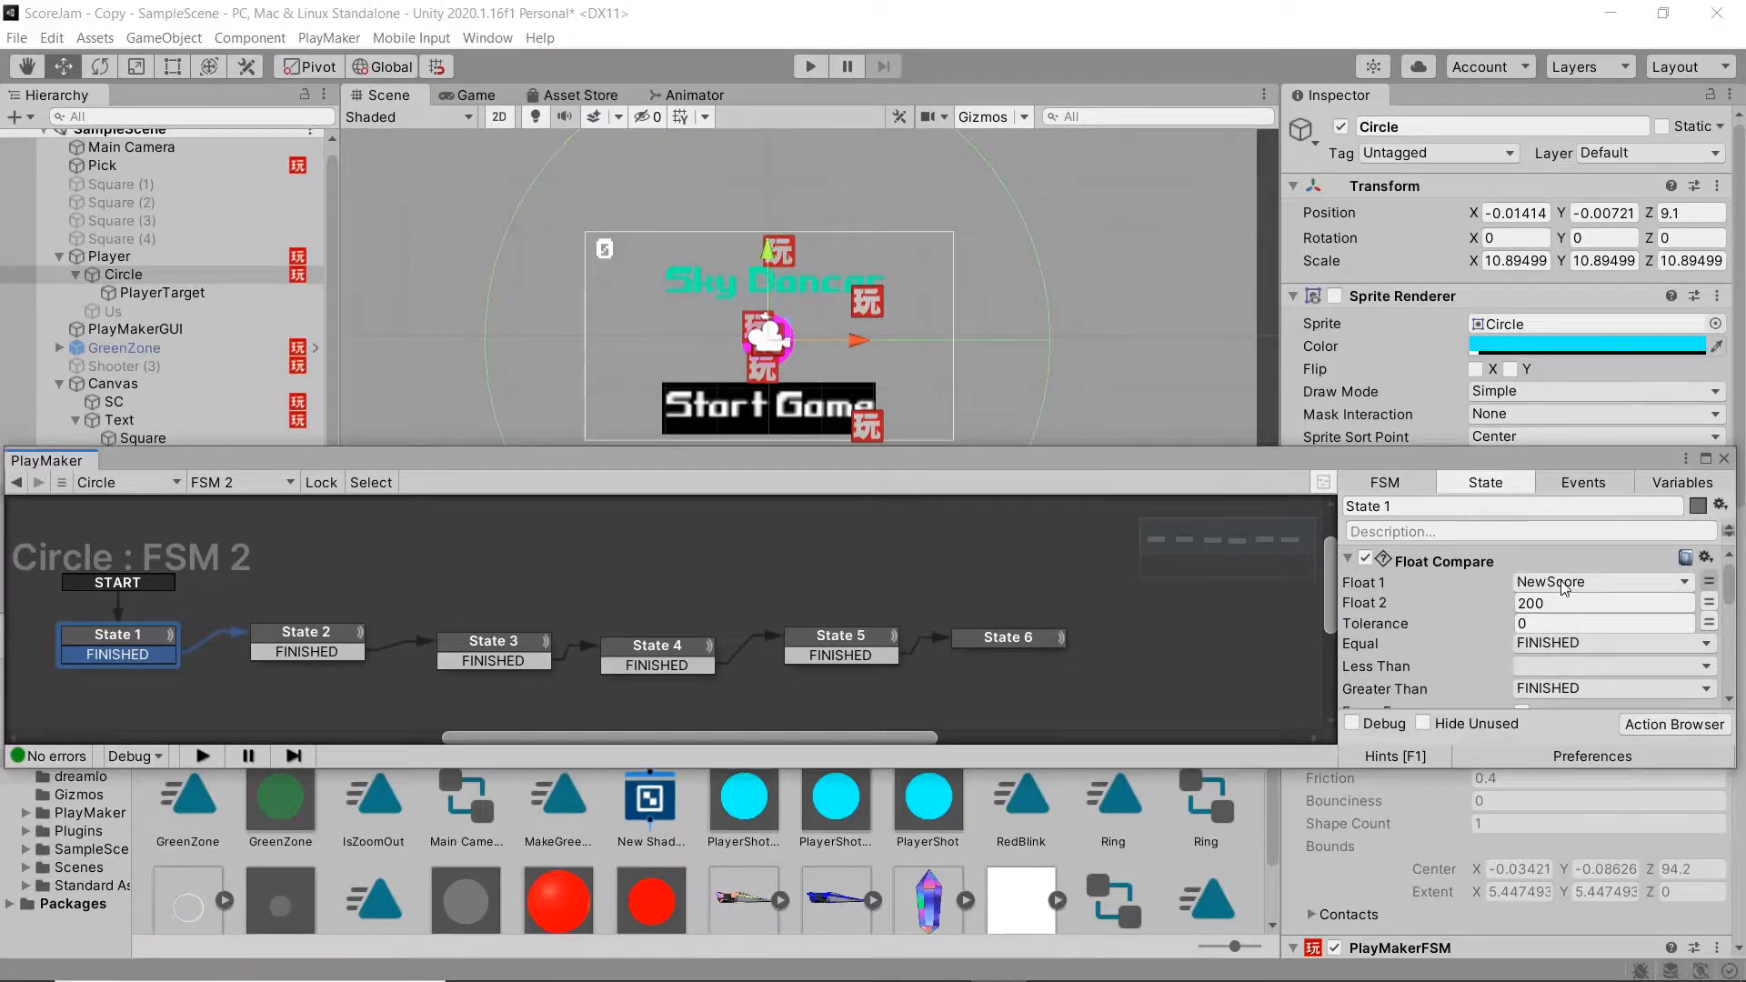
scroll(1731, 585, down, 3)
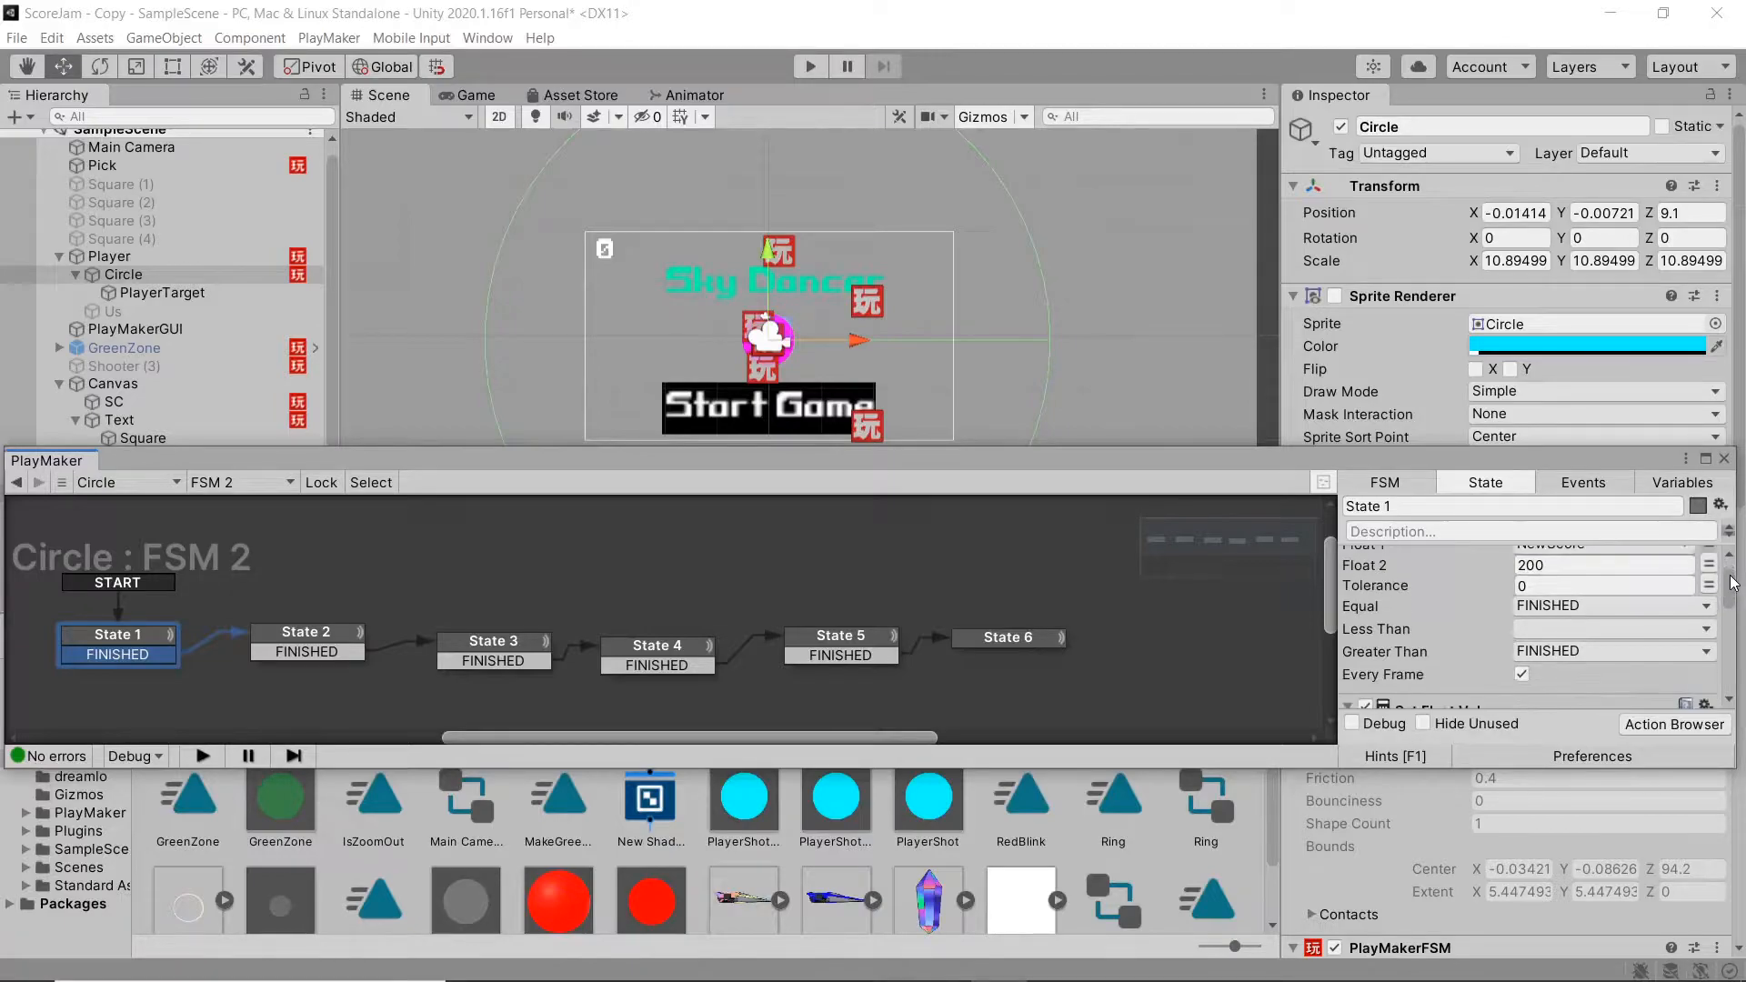
drag(1731, 585, 1718, 600)
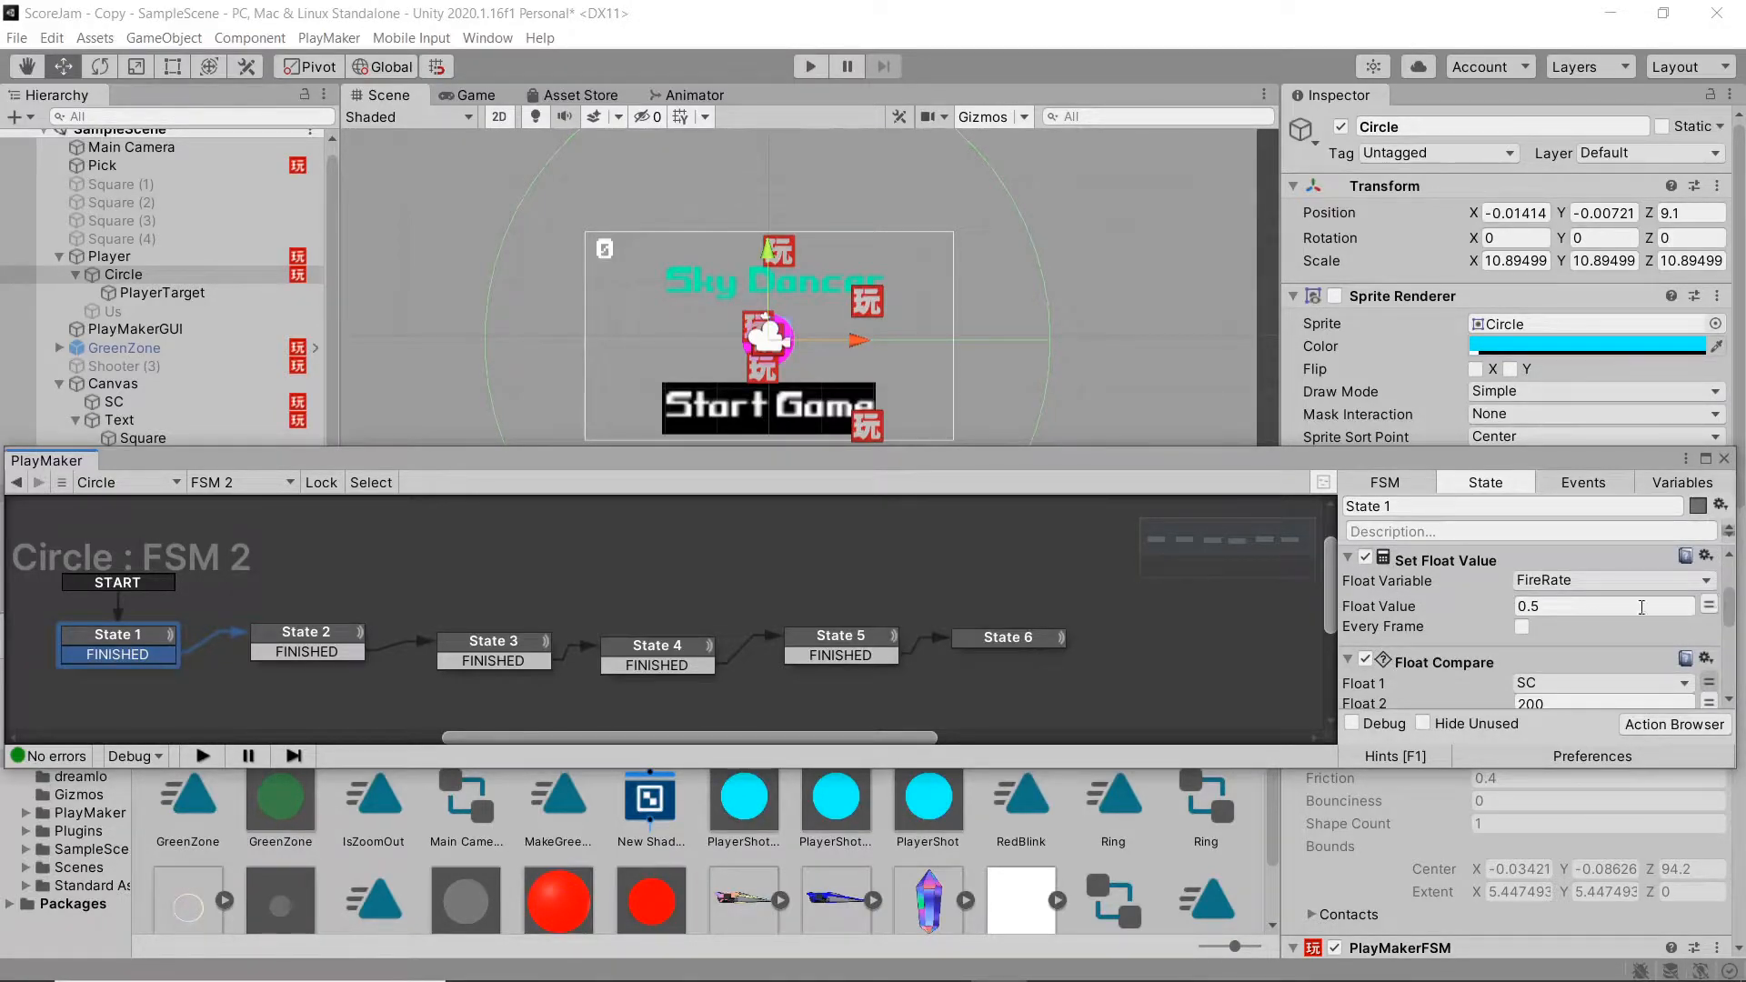
scroll(1729, 611, down, 1)
drag(1729, 611, 1723, 639)
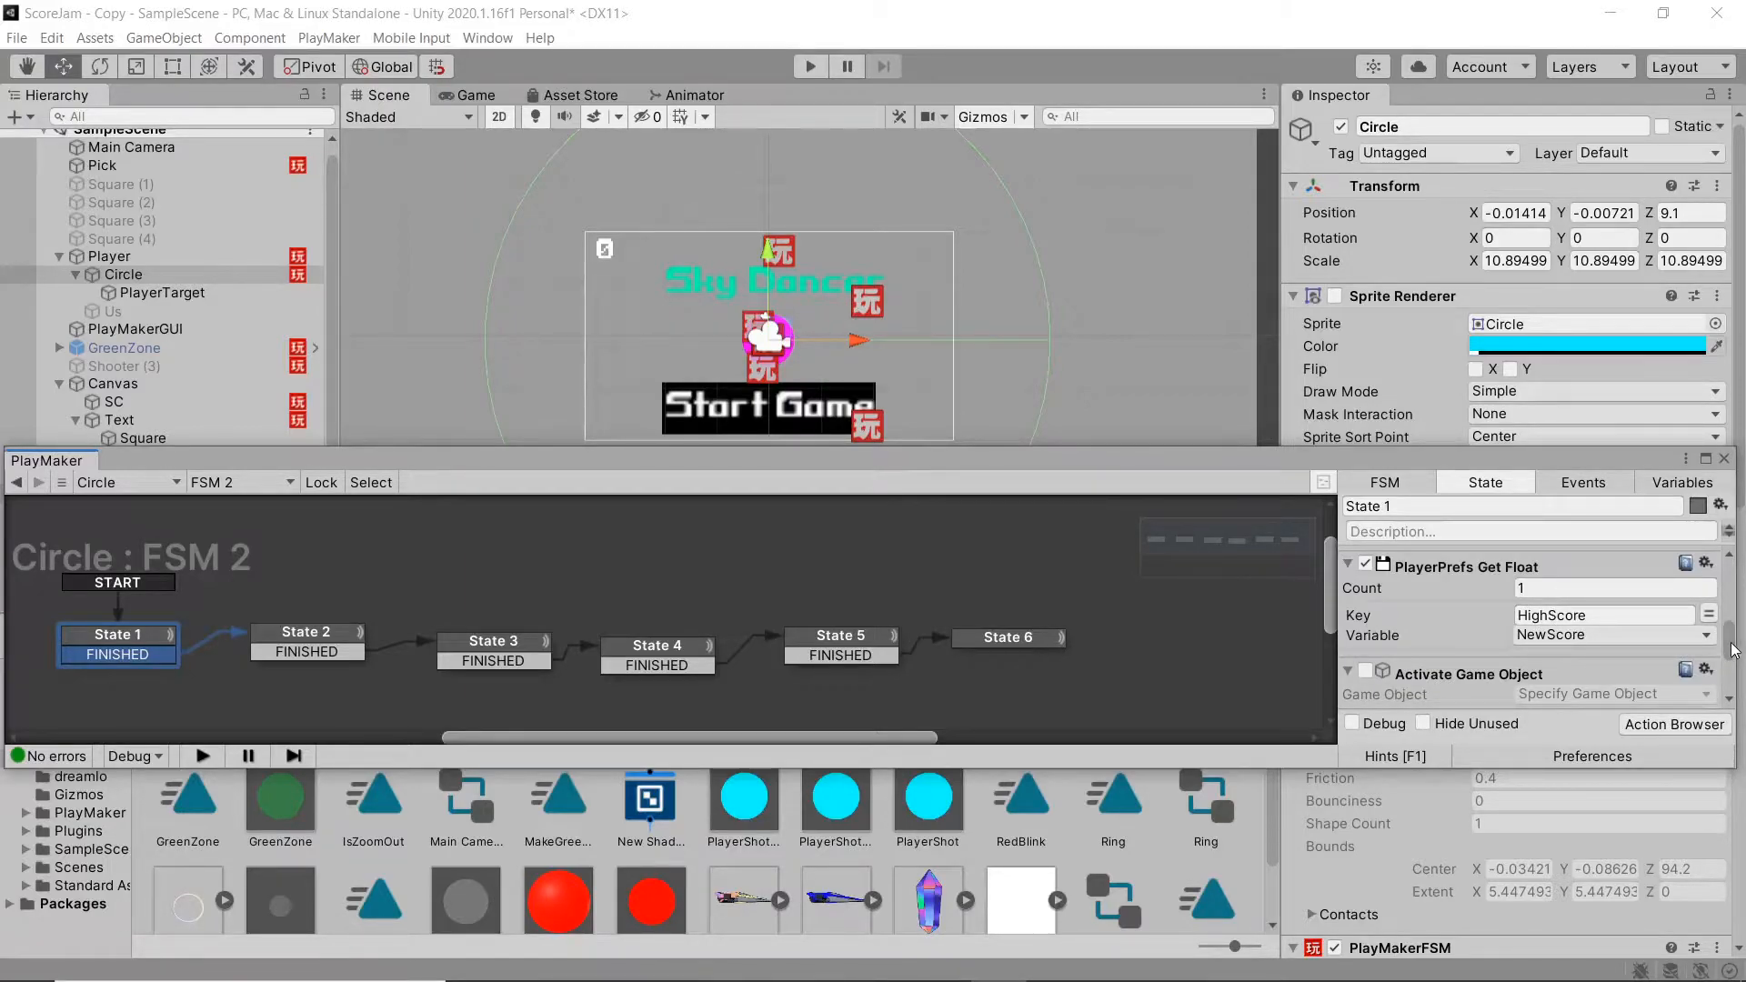
Step: Examine the Activate Game Object and Get Key Down actions in State 1 of Circle's FSM 2
scroll(1731, 645, down, 3)
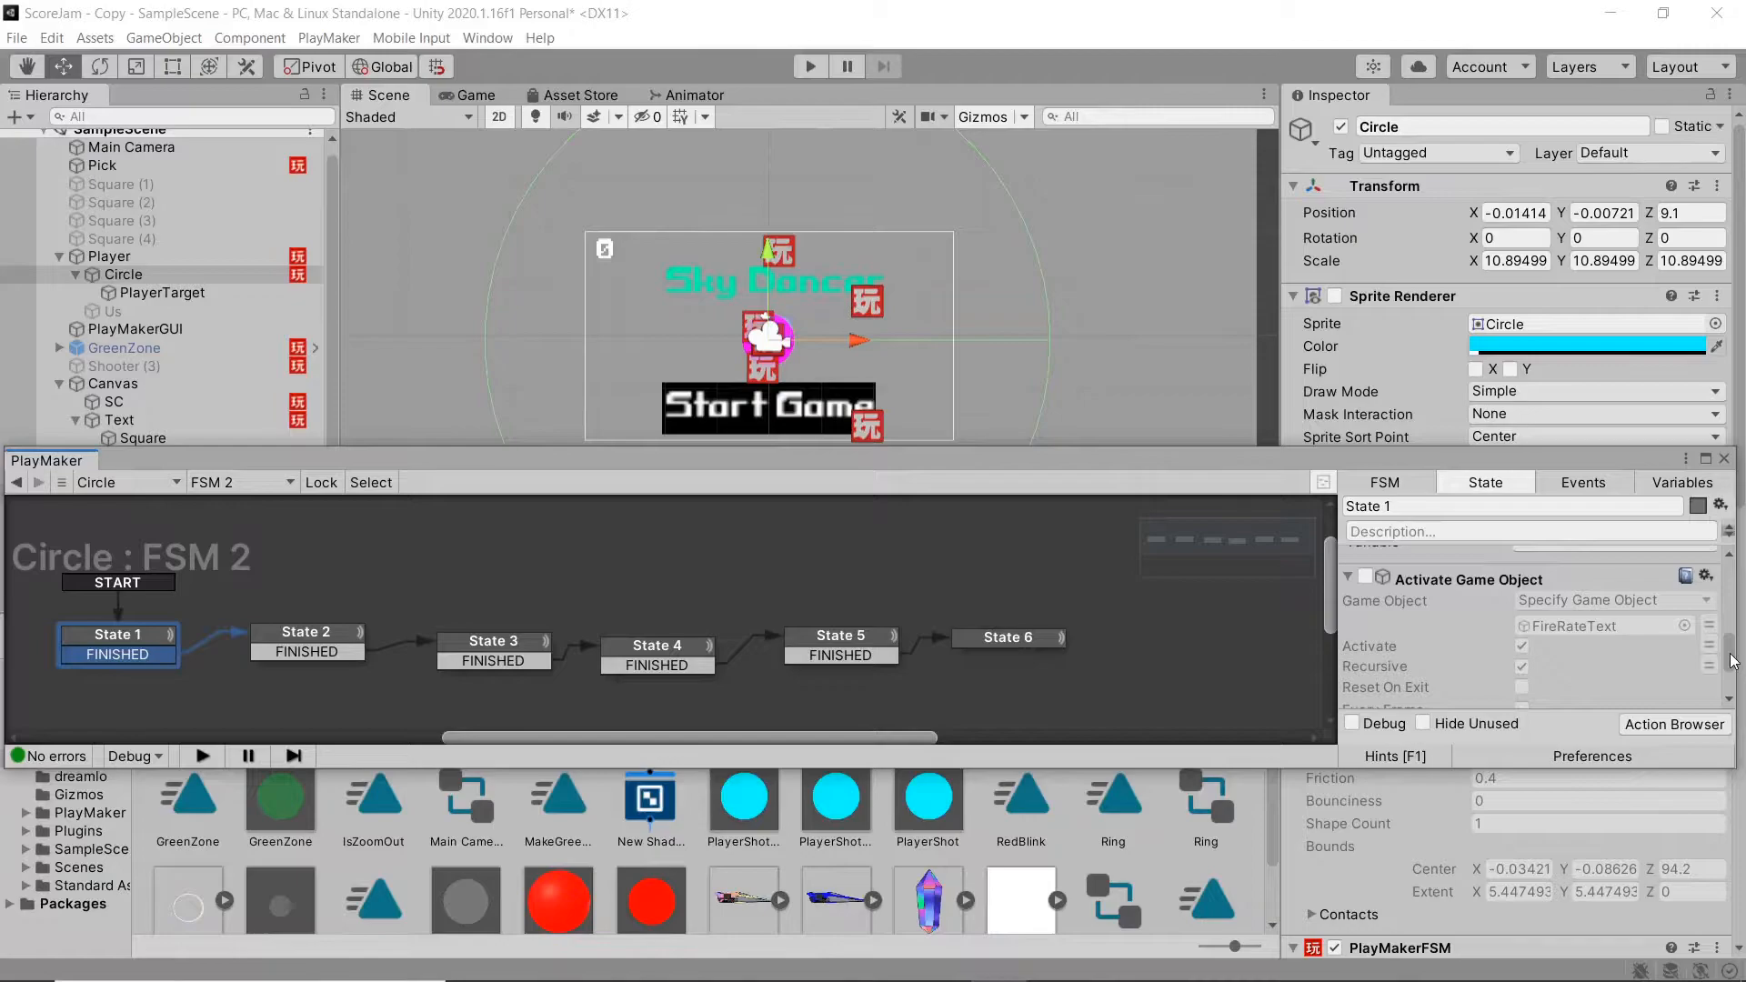
drag(1730, 661, 1727, 680)
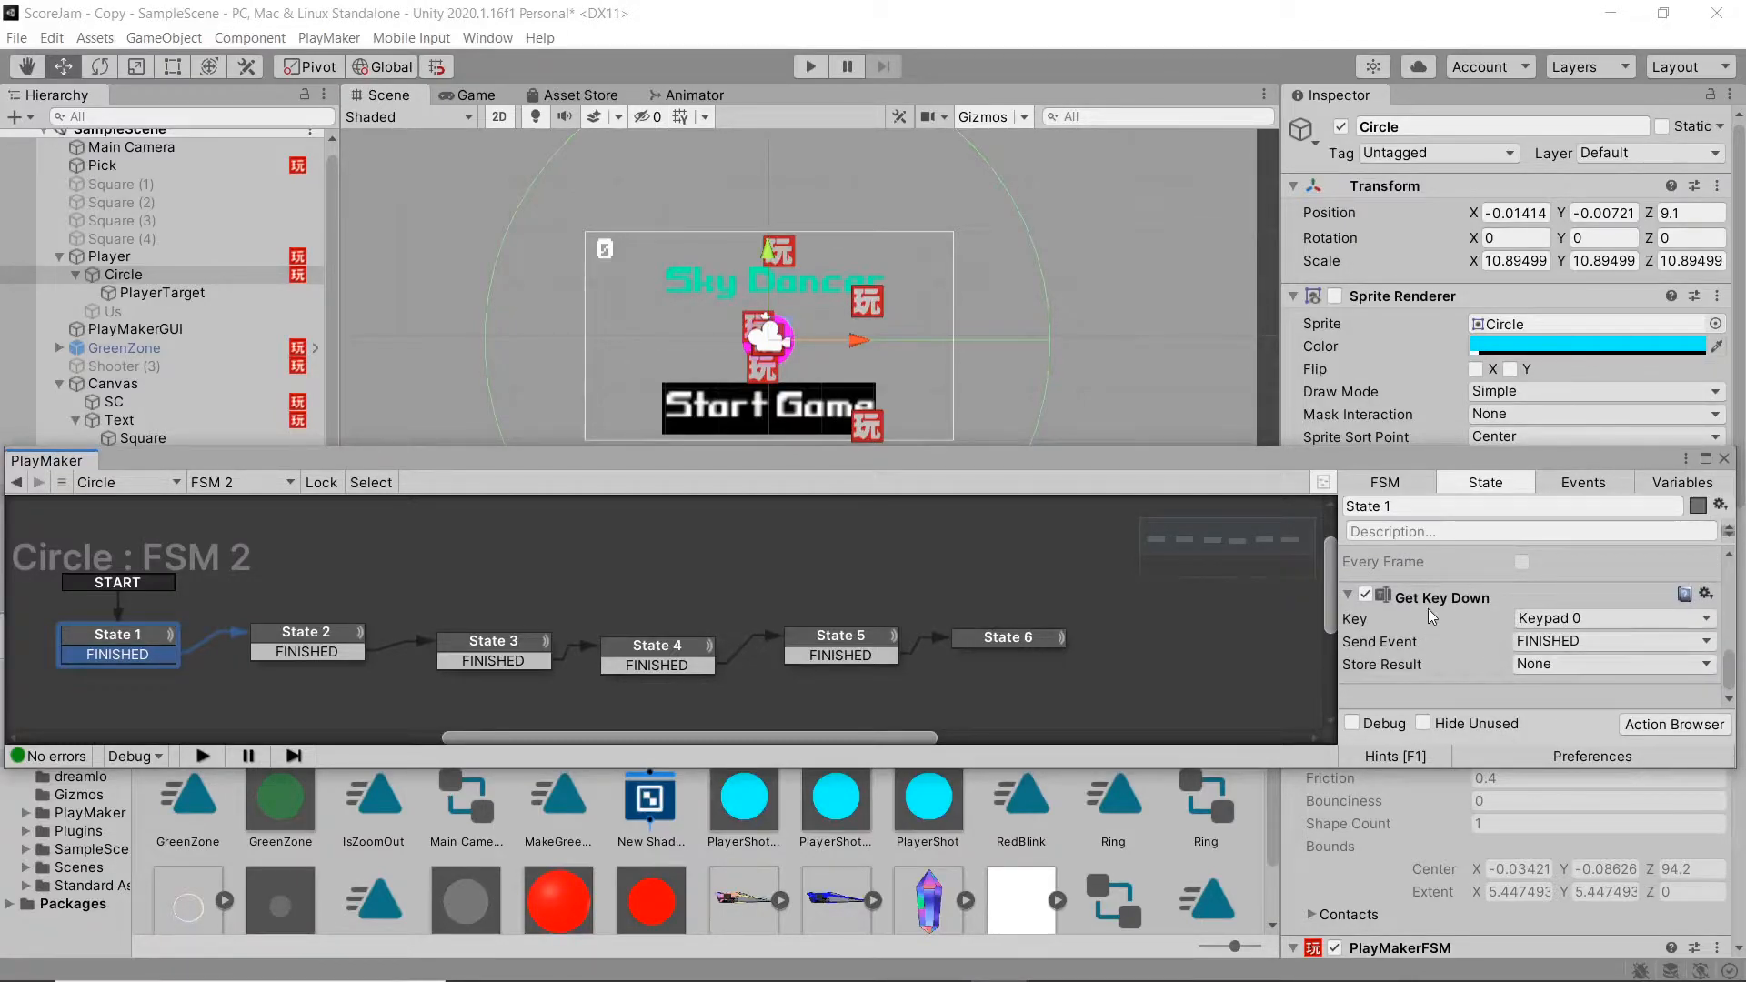
scroll(1686, 654, up, 1)
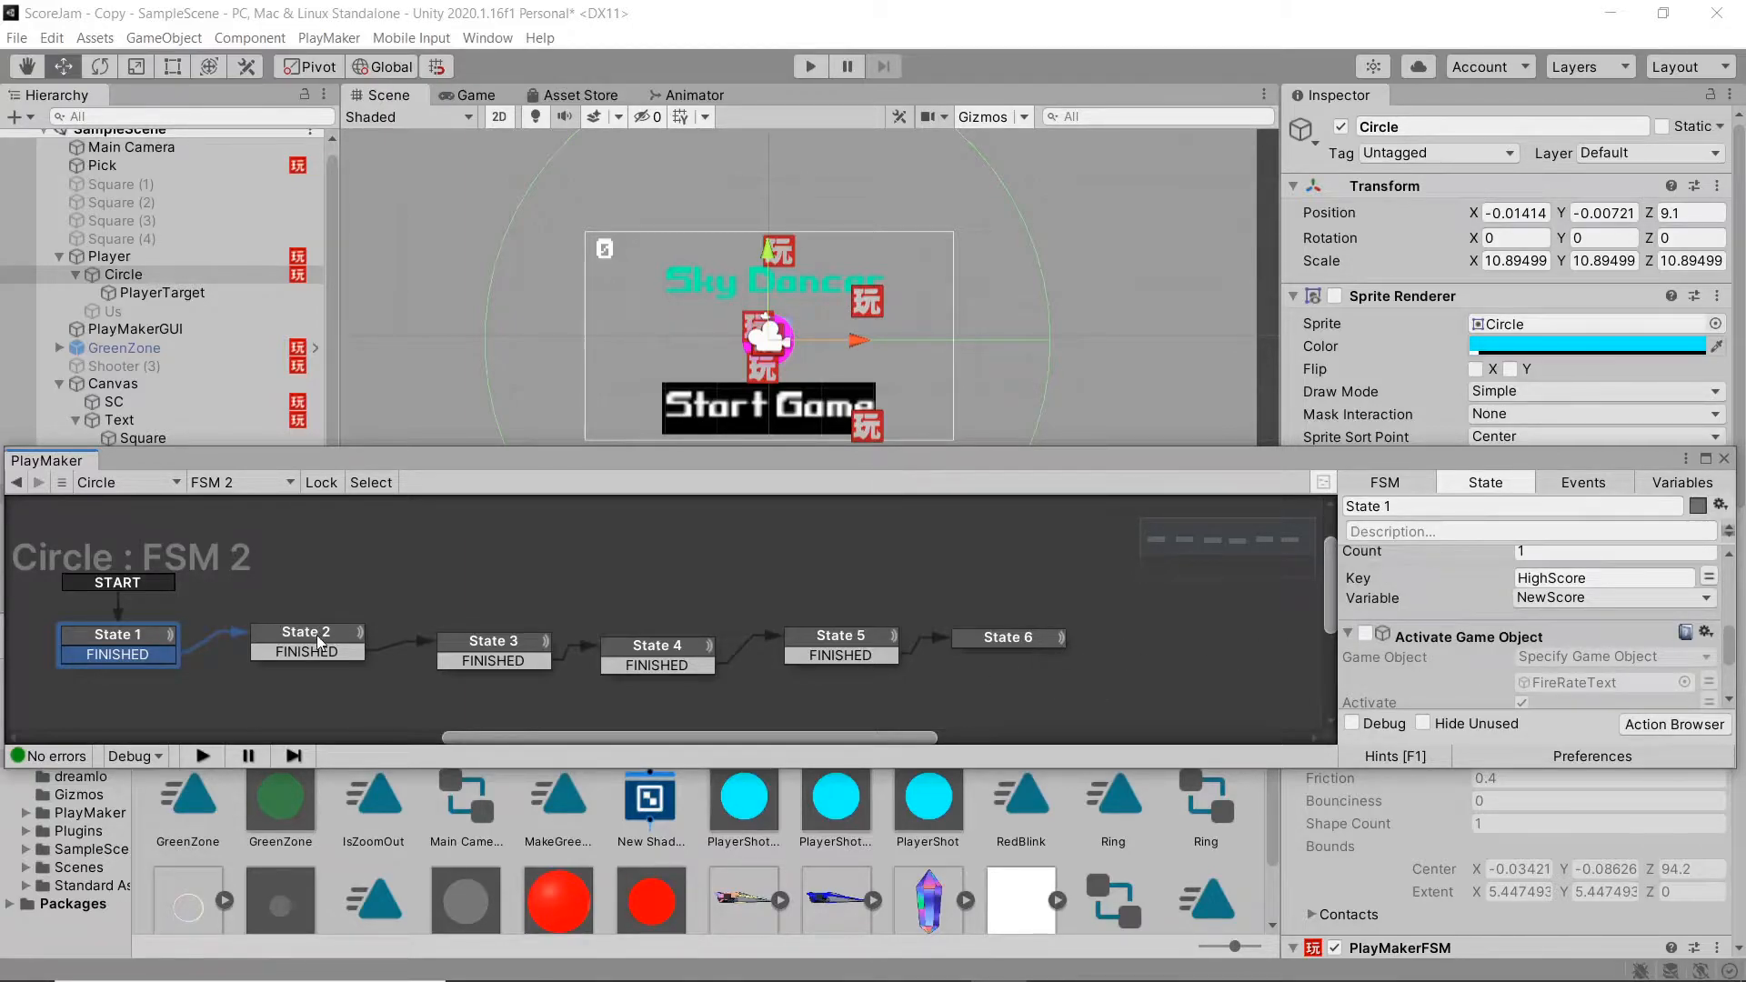
Step: Examine State 2's Float Compare and FireRate Set Float Value actions and State 3's FireRateText activation in FSM 2
click(320, 642)
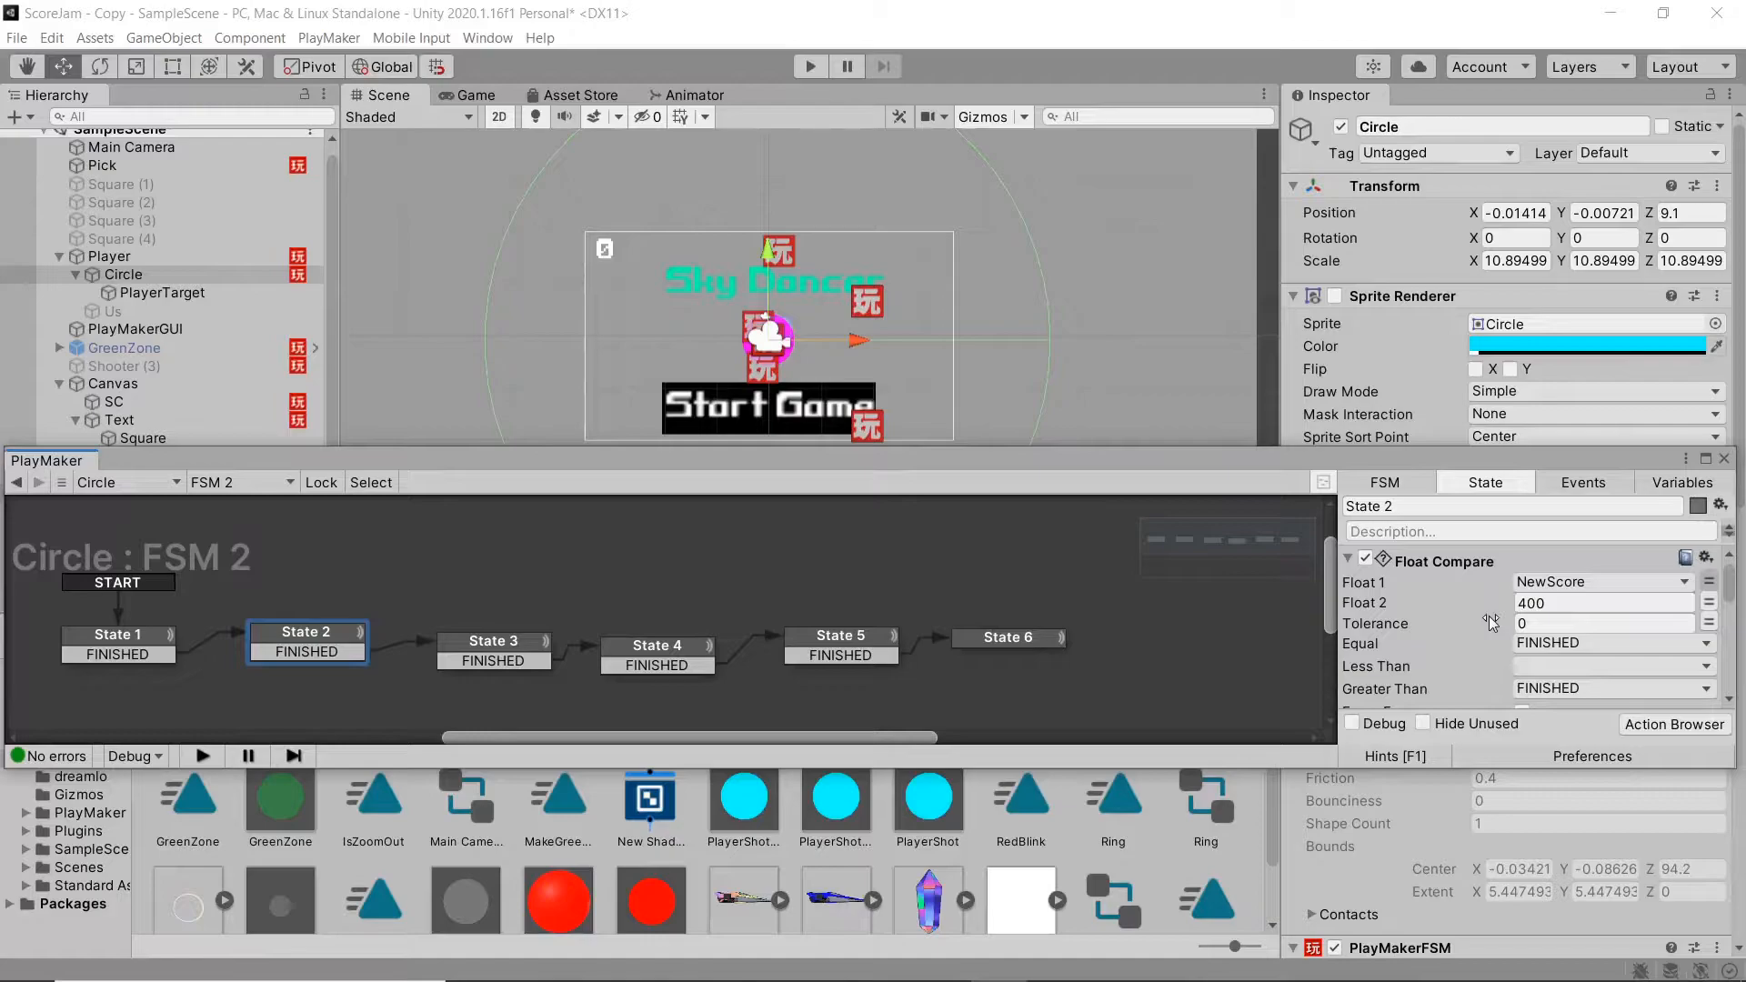
scroll(1338, 644, down, 2)
scroll(1382, 625, down, 4)
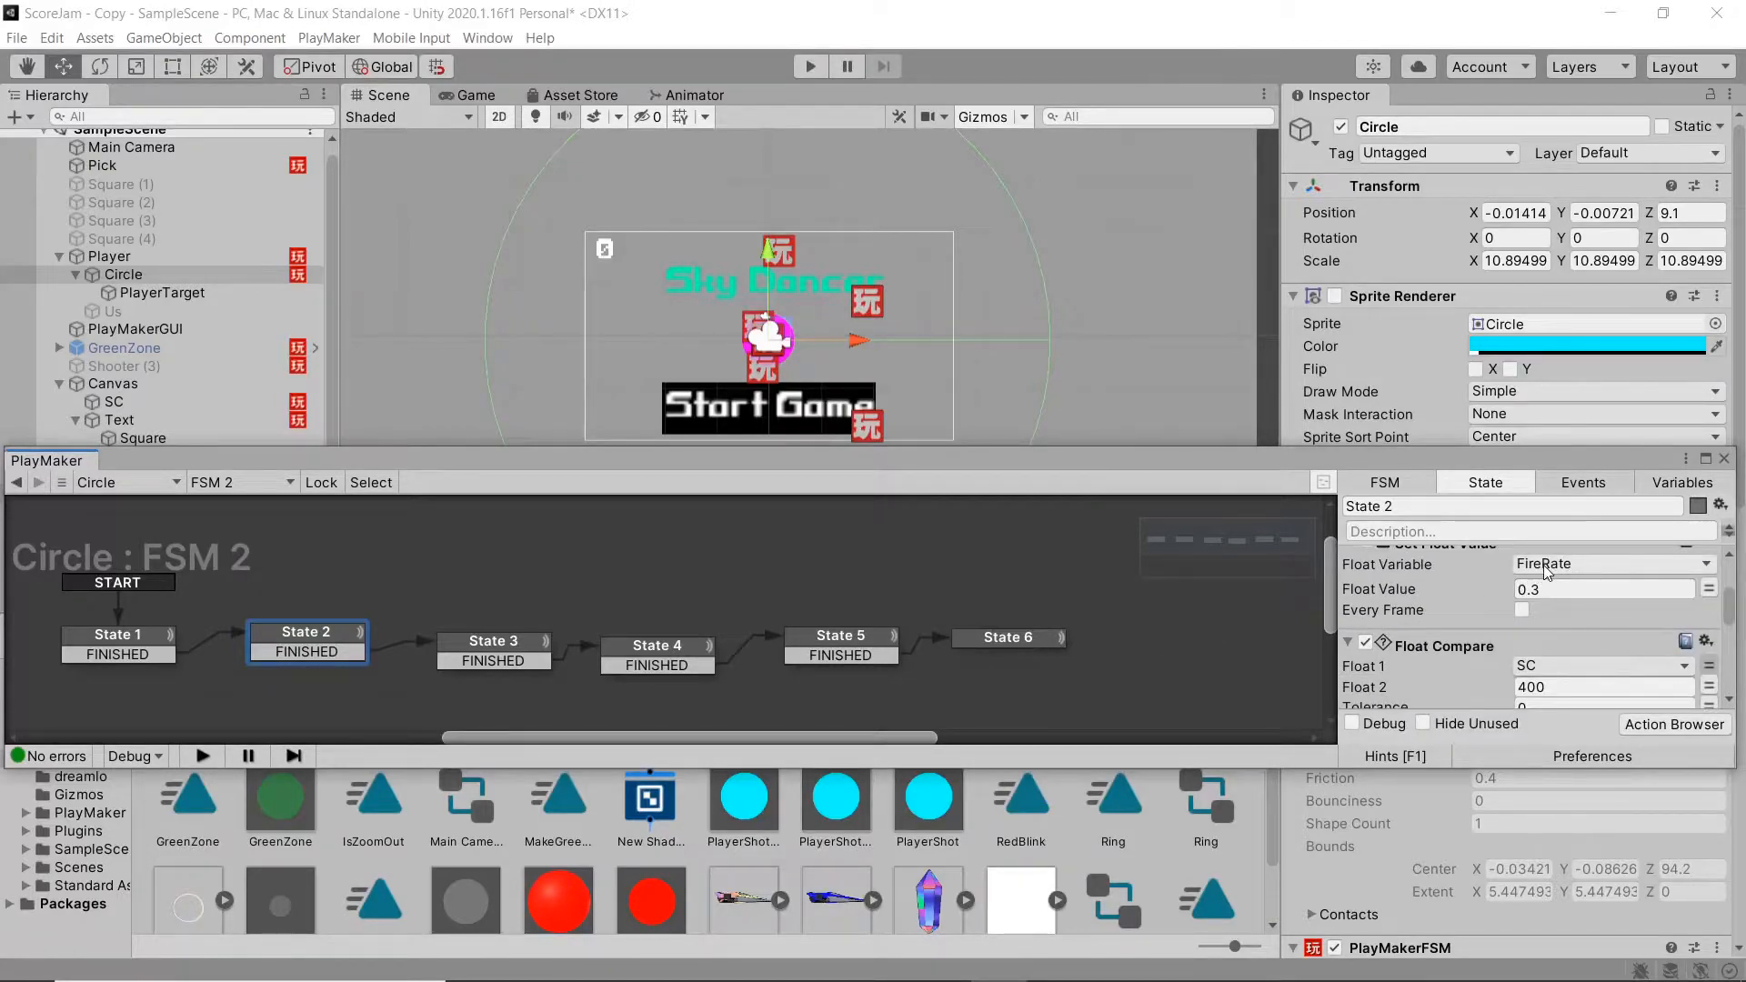
click(514, 646)
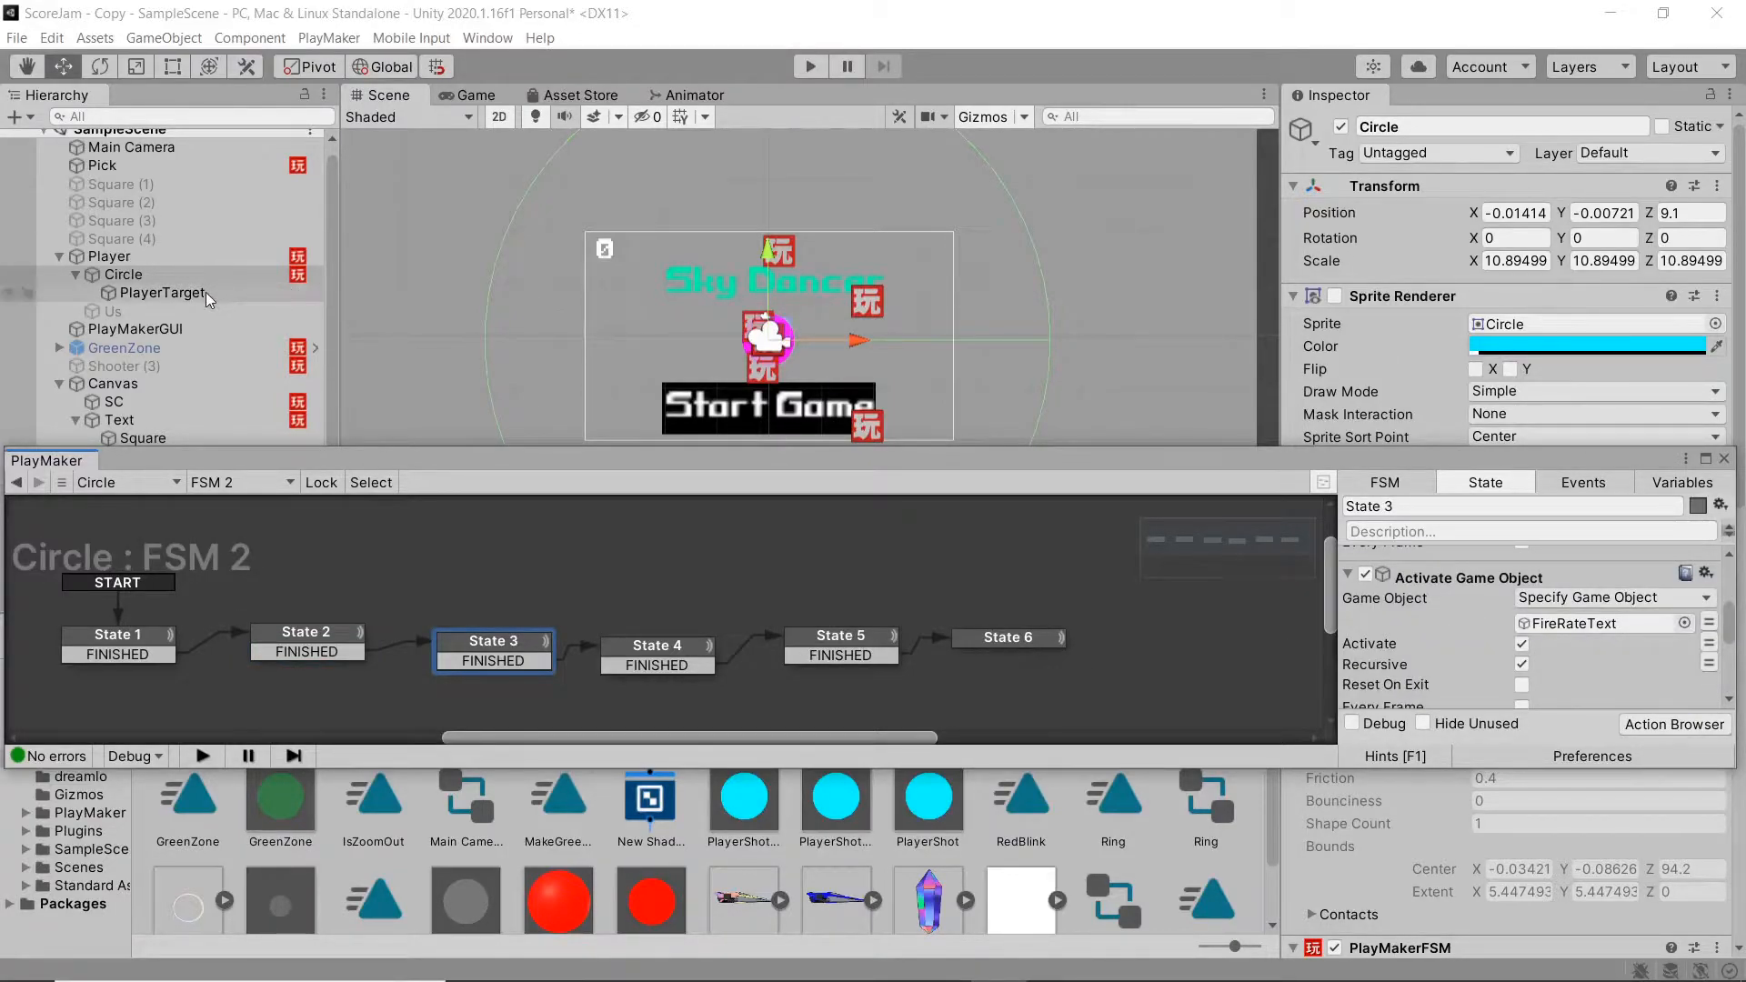
Step: Switch Circle to the Shoot2 FSM and examine State 2's key, mouse button and Trigger2D Event actions
click(244, 484)
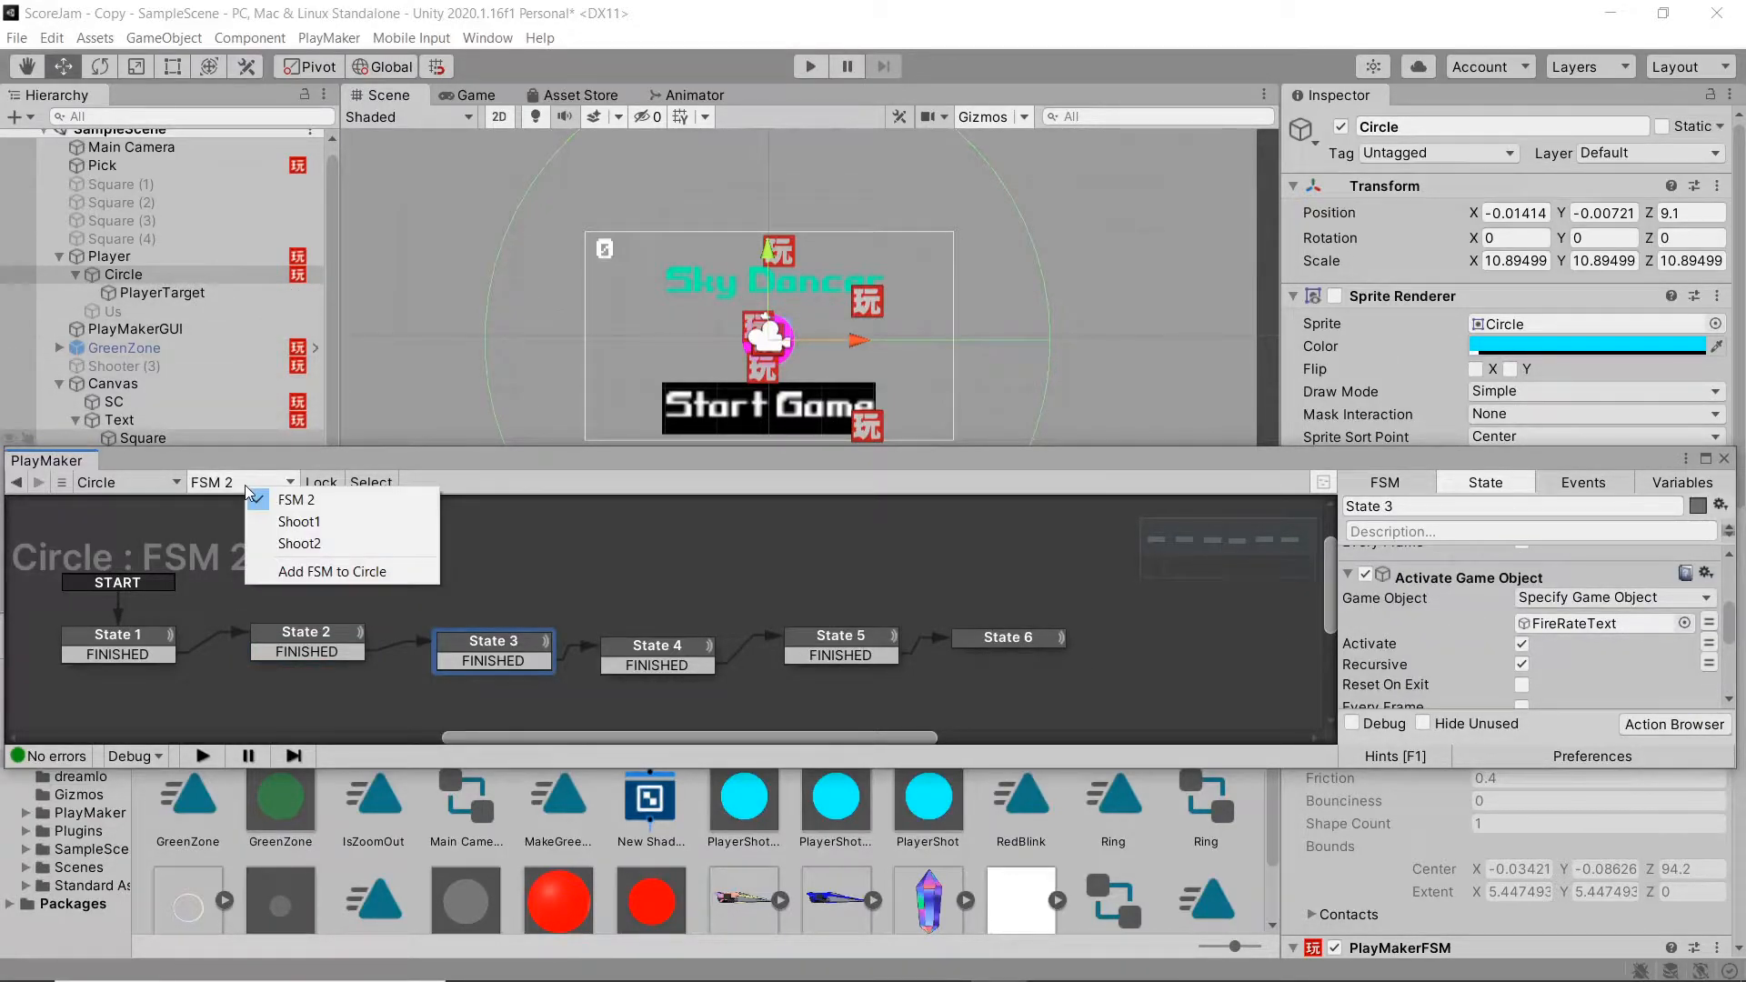
click(293, 543)
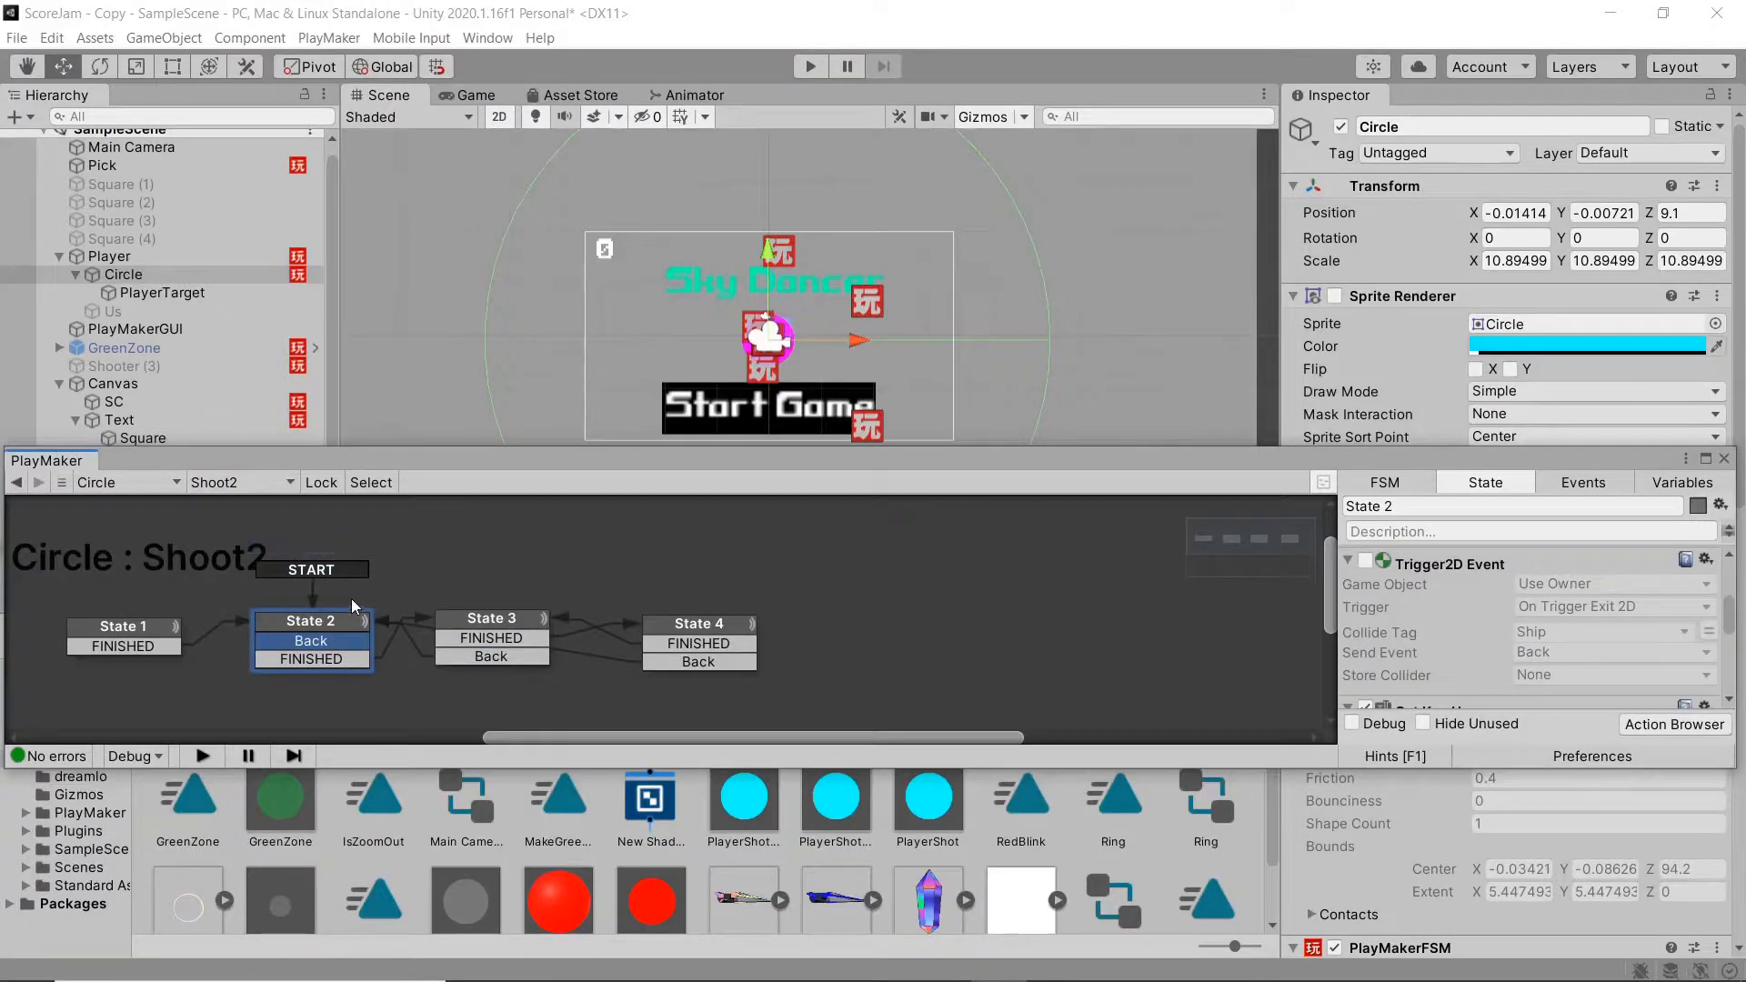
scroll(1445, 634, down, 5)
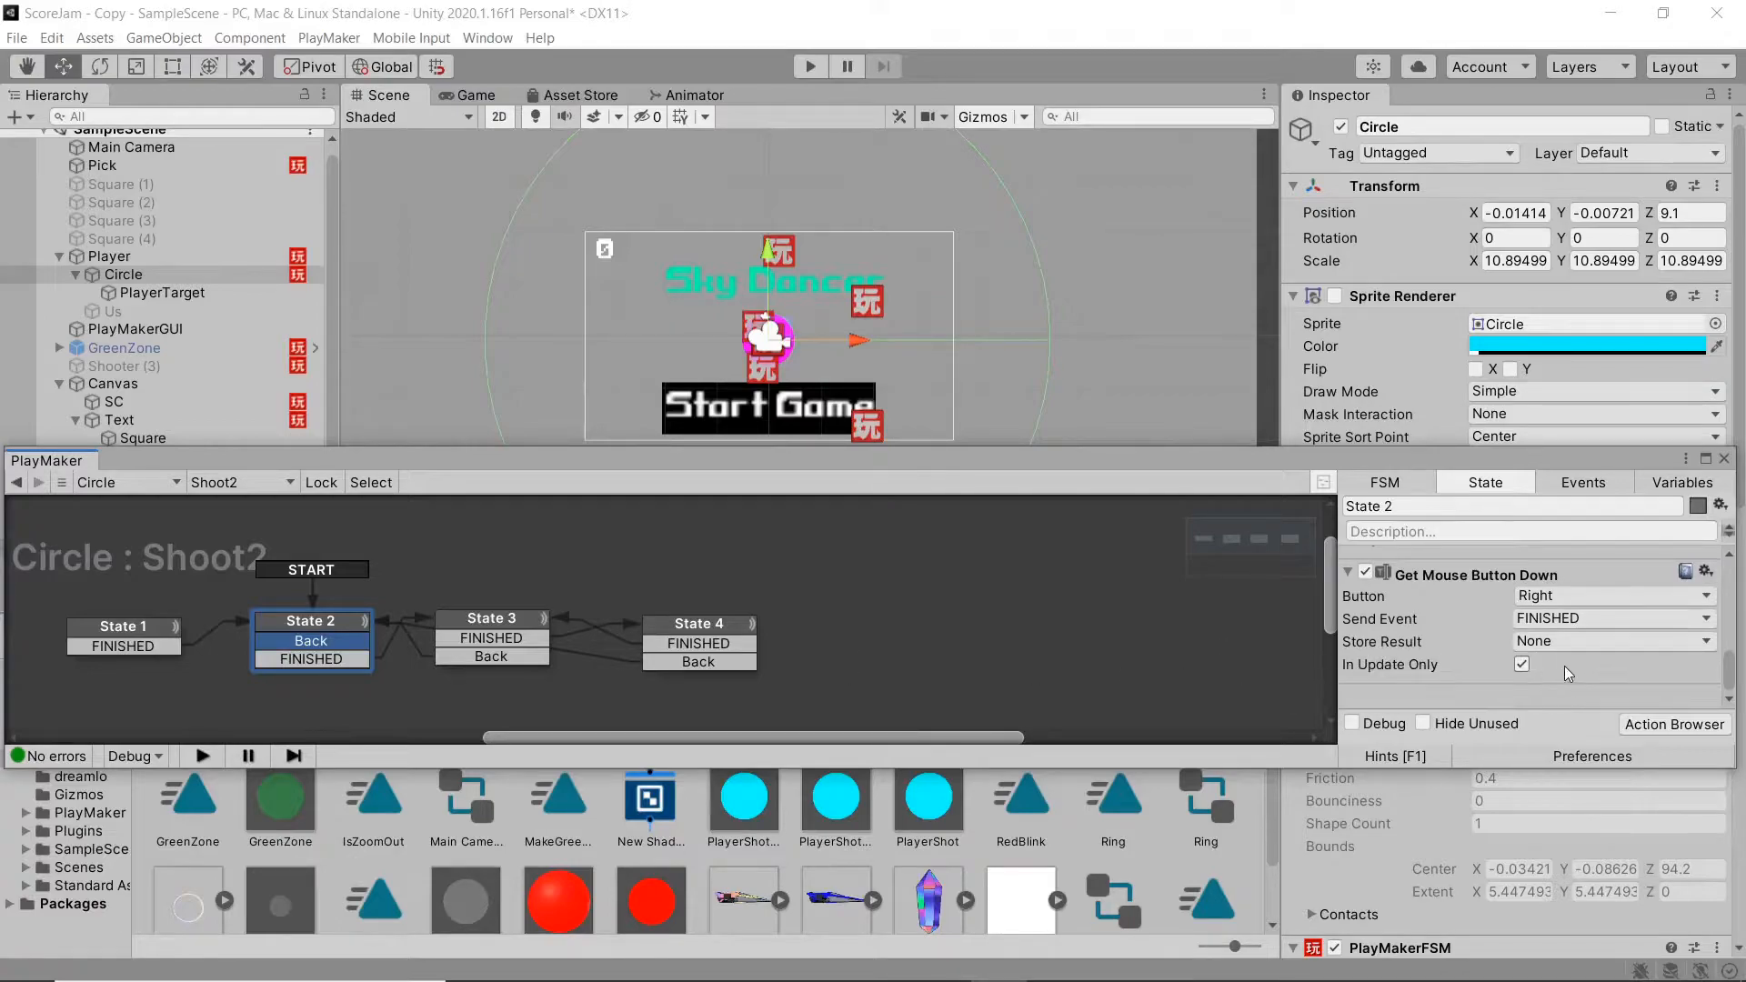
scroll(1471, 651, up, 3)
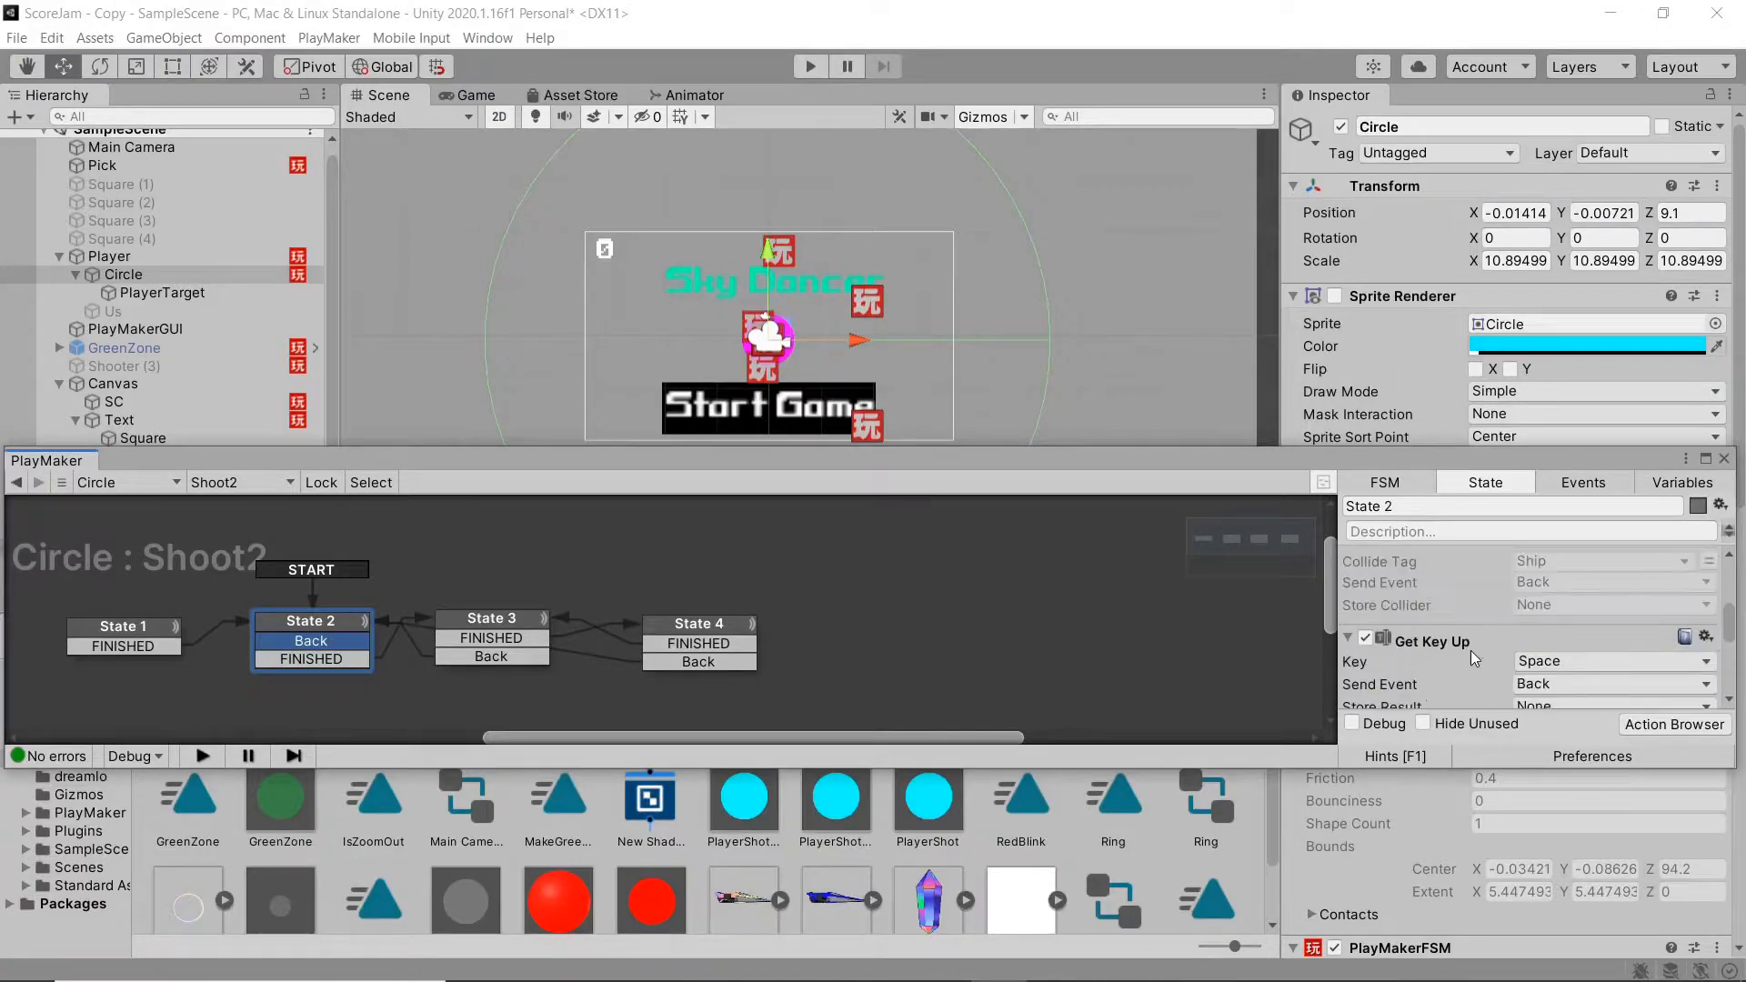
scroll(1453, 656, up, 2)
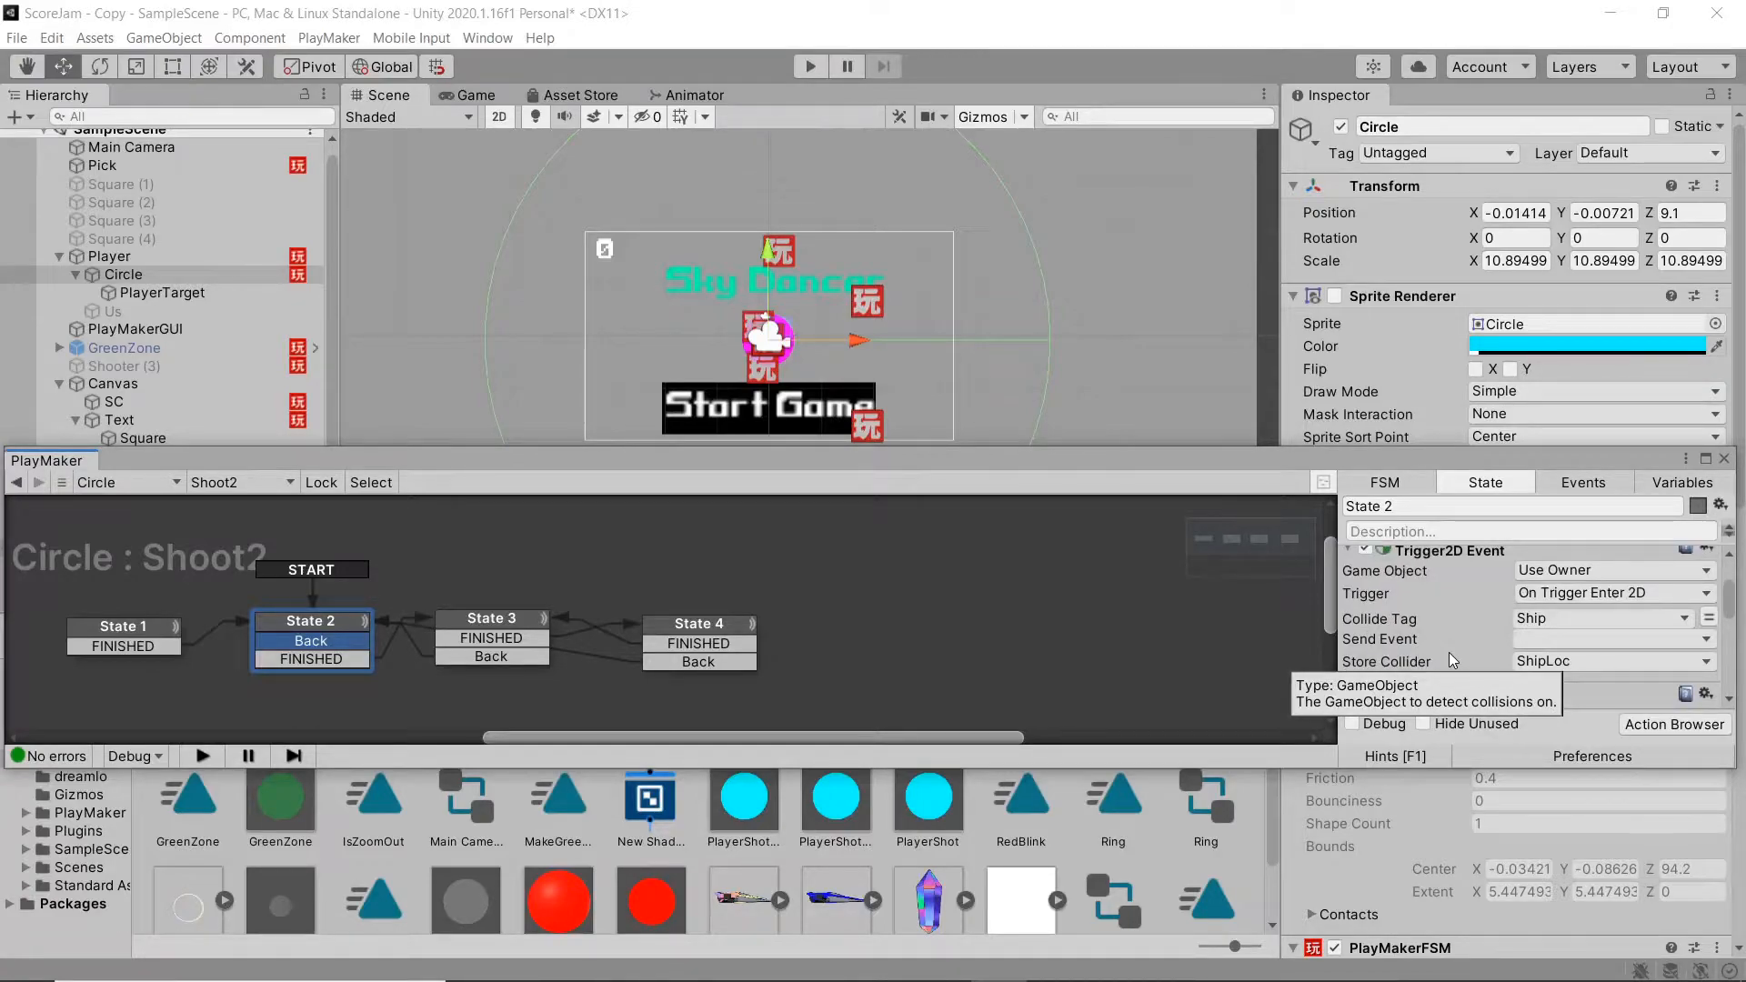
scroll(1448, 652, up, 3)
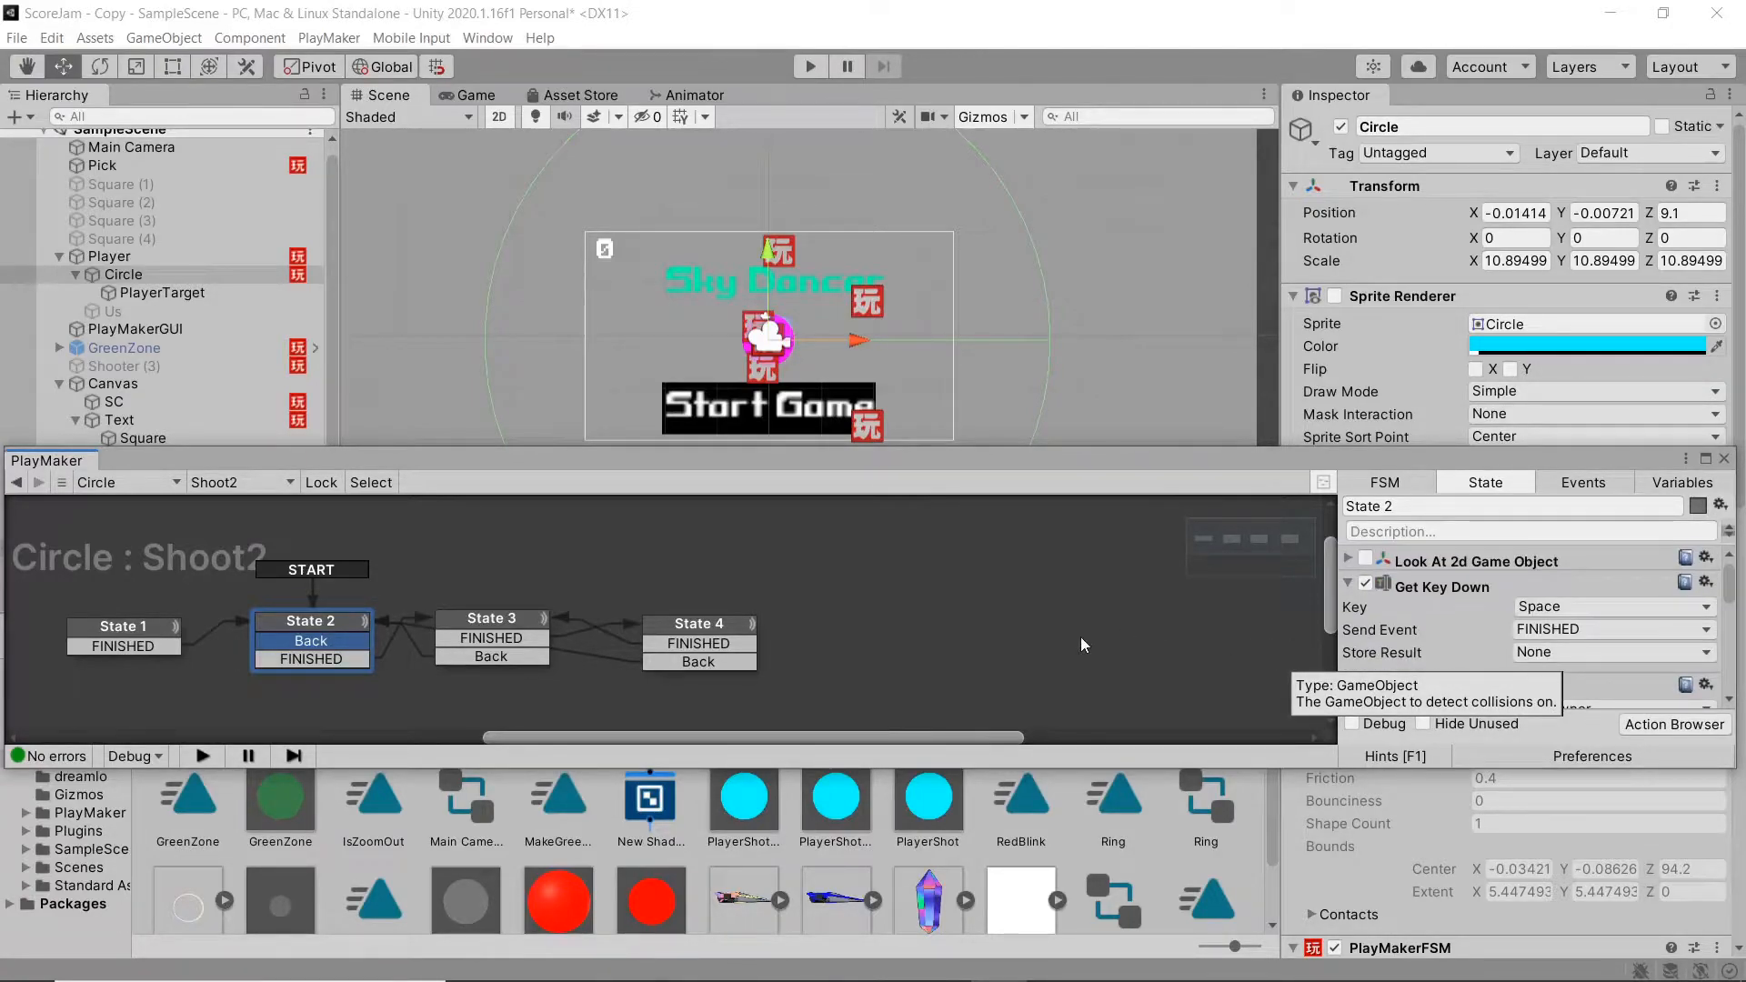
Step: Examine the Wait and Create Object actions in States 3 and 4 of Shoot2, and close the PlayMaker editor
click(502, 619)
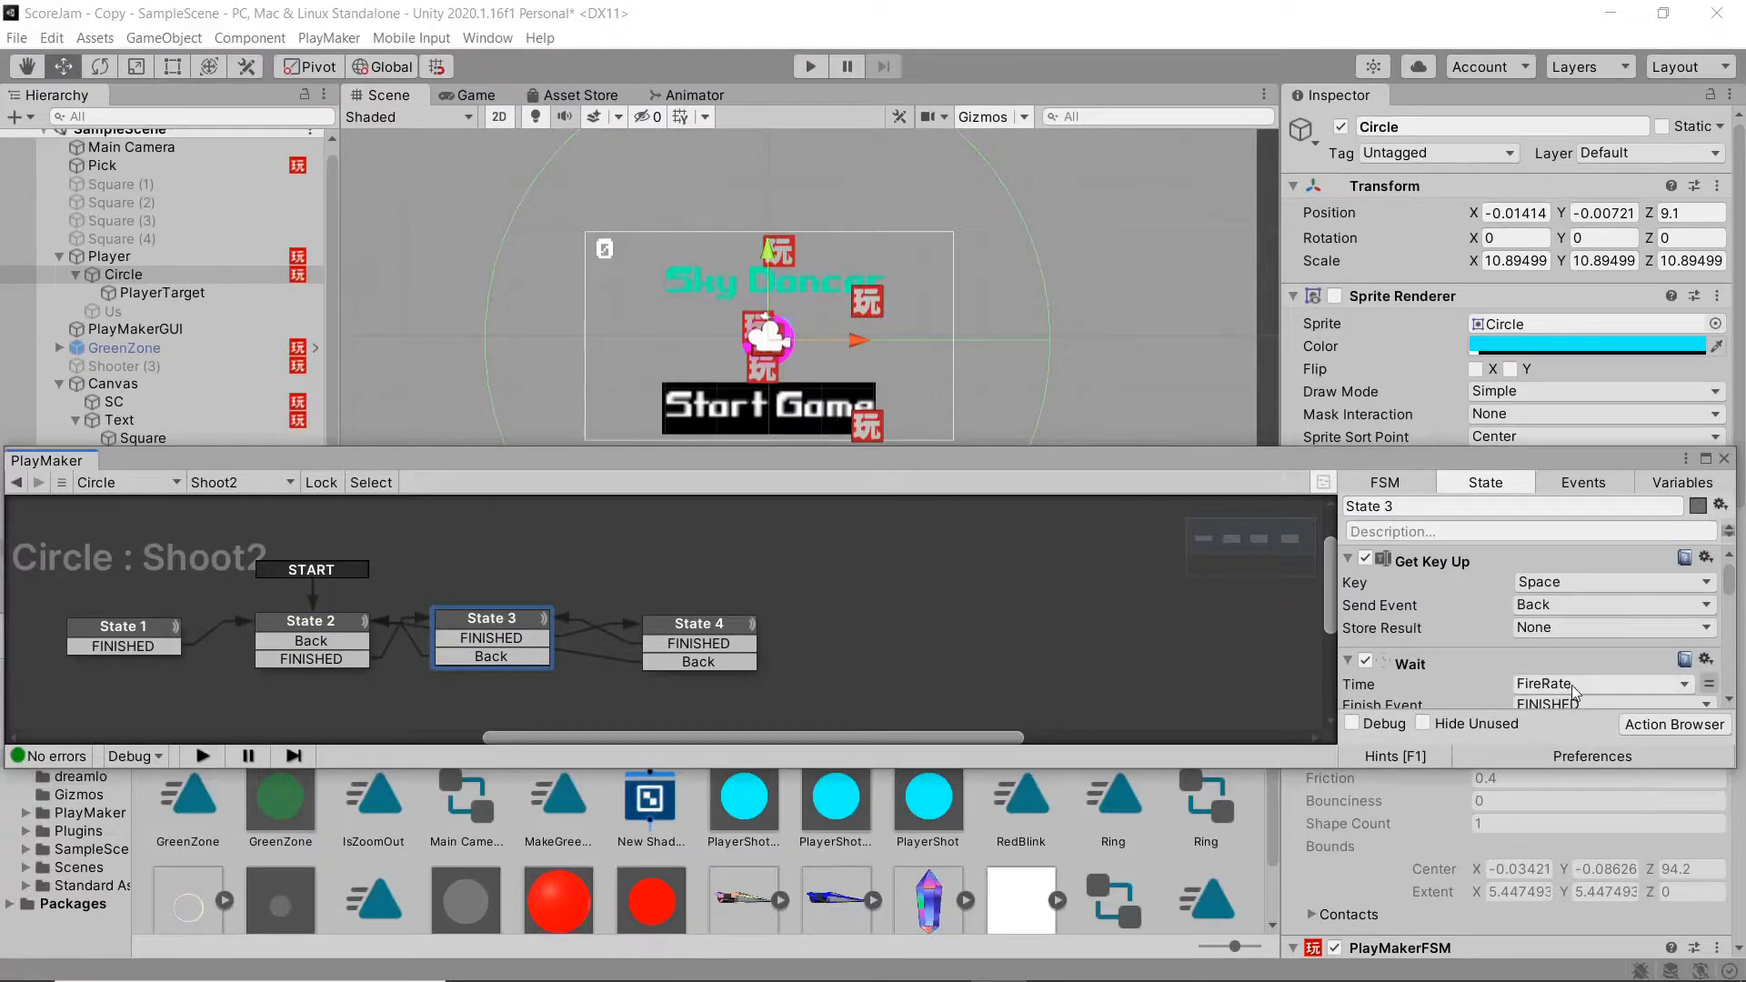
scroll(1480, 657, down, 3)
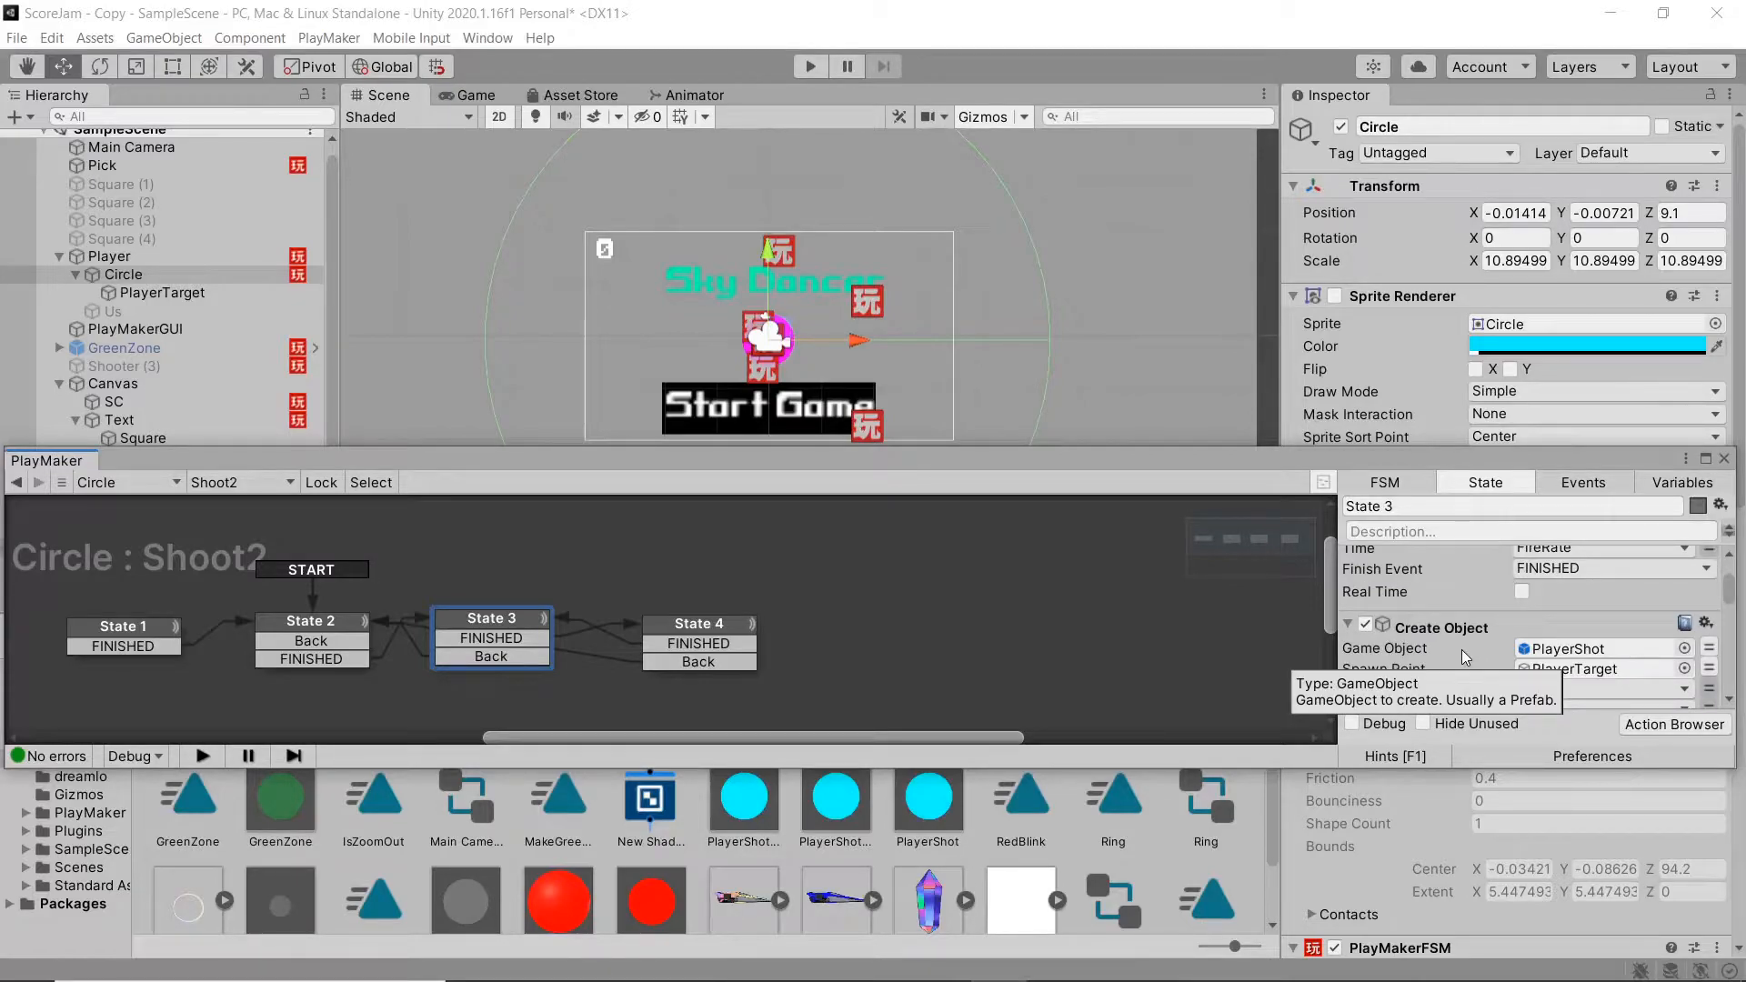
click(687, 623)
scroll(1460, 611, down, 3)
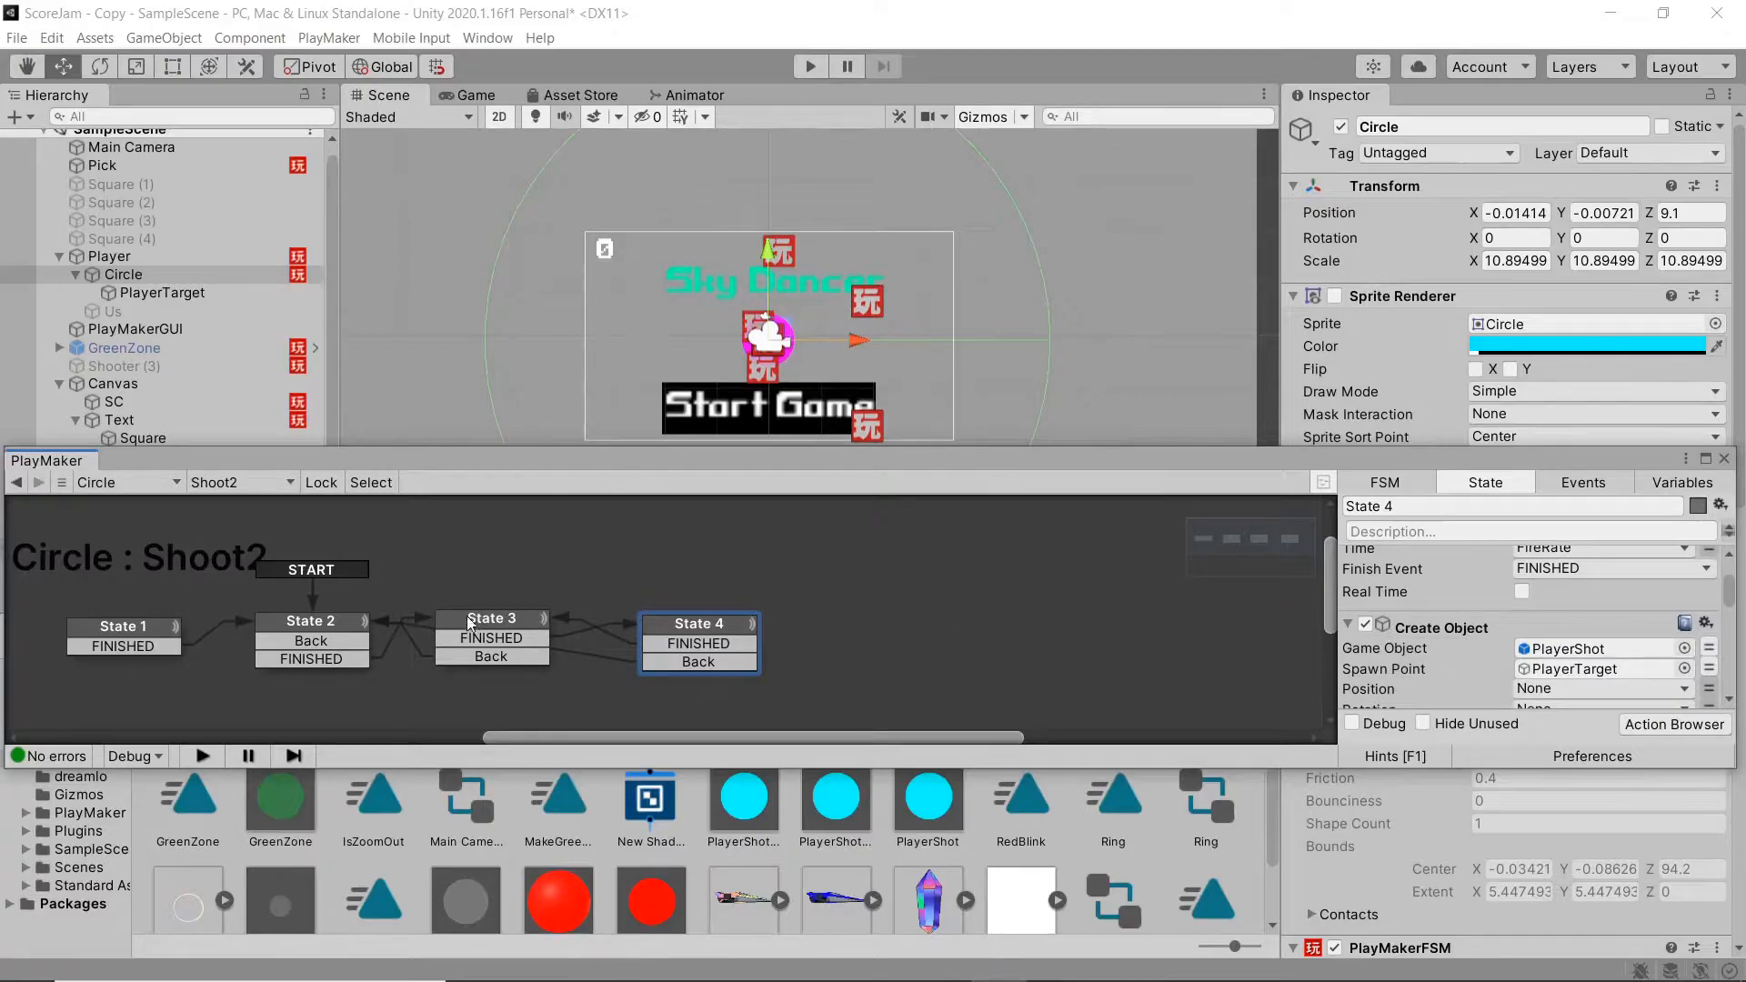
drag(1682, 449, 1718, 627)
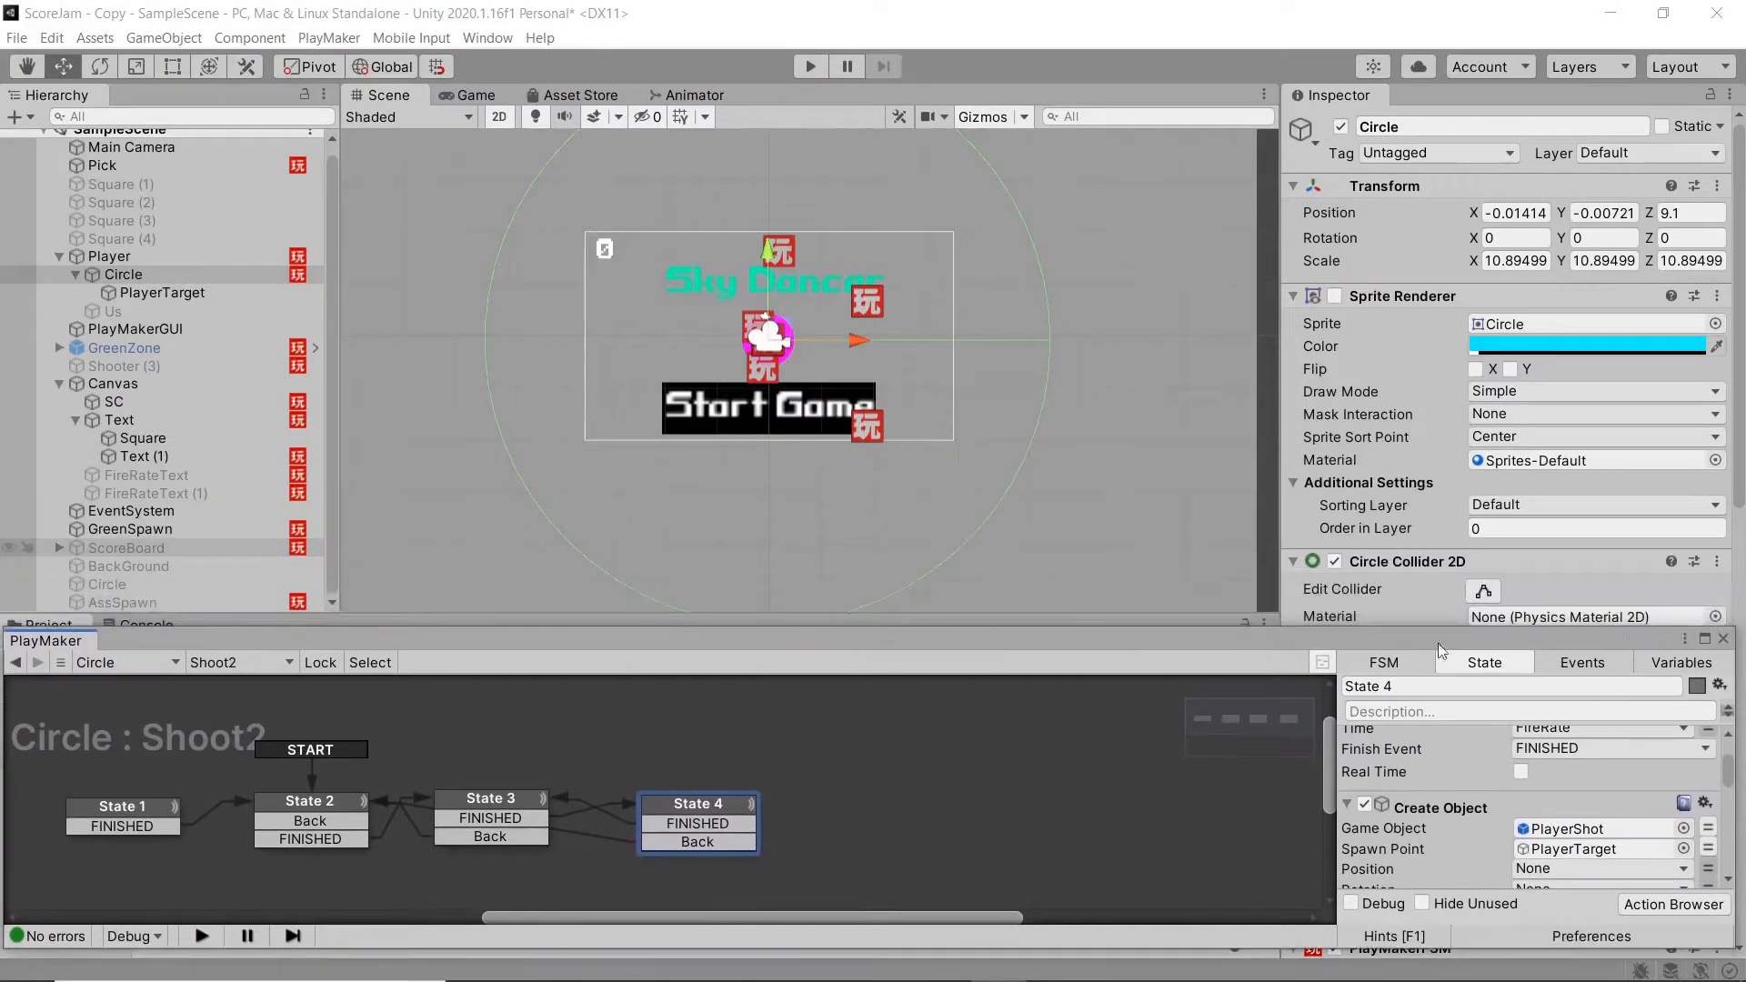
click(1723, 639)
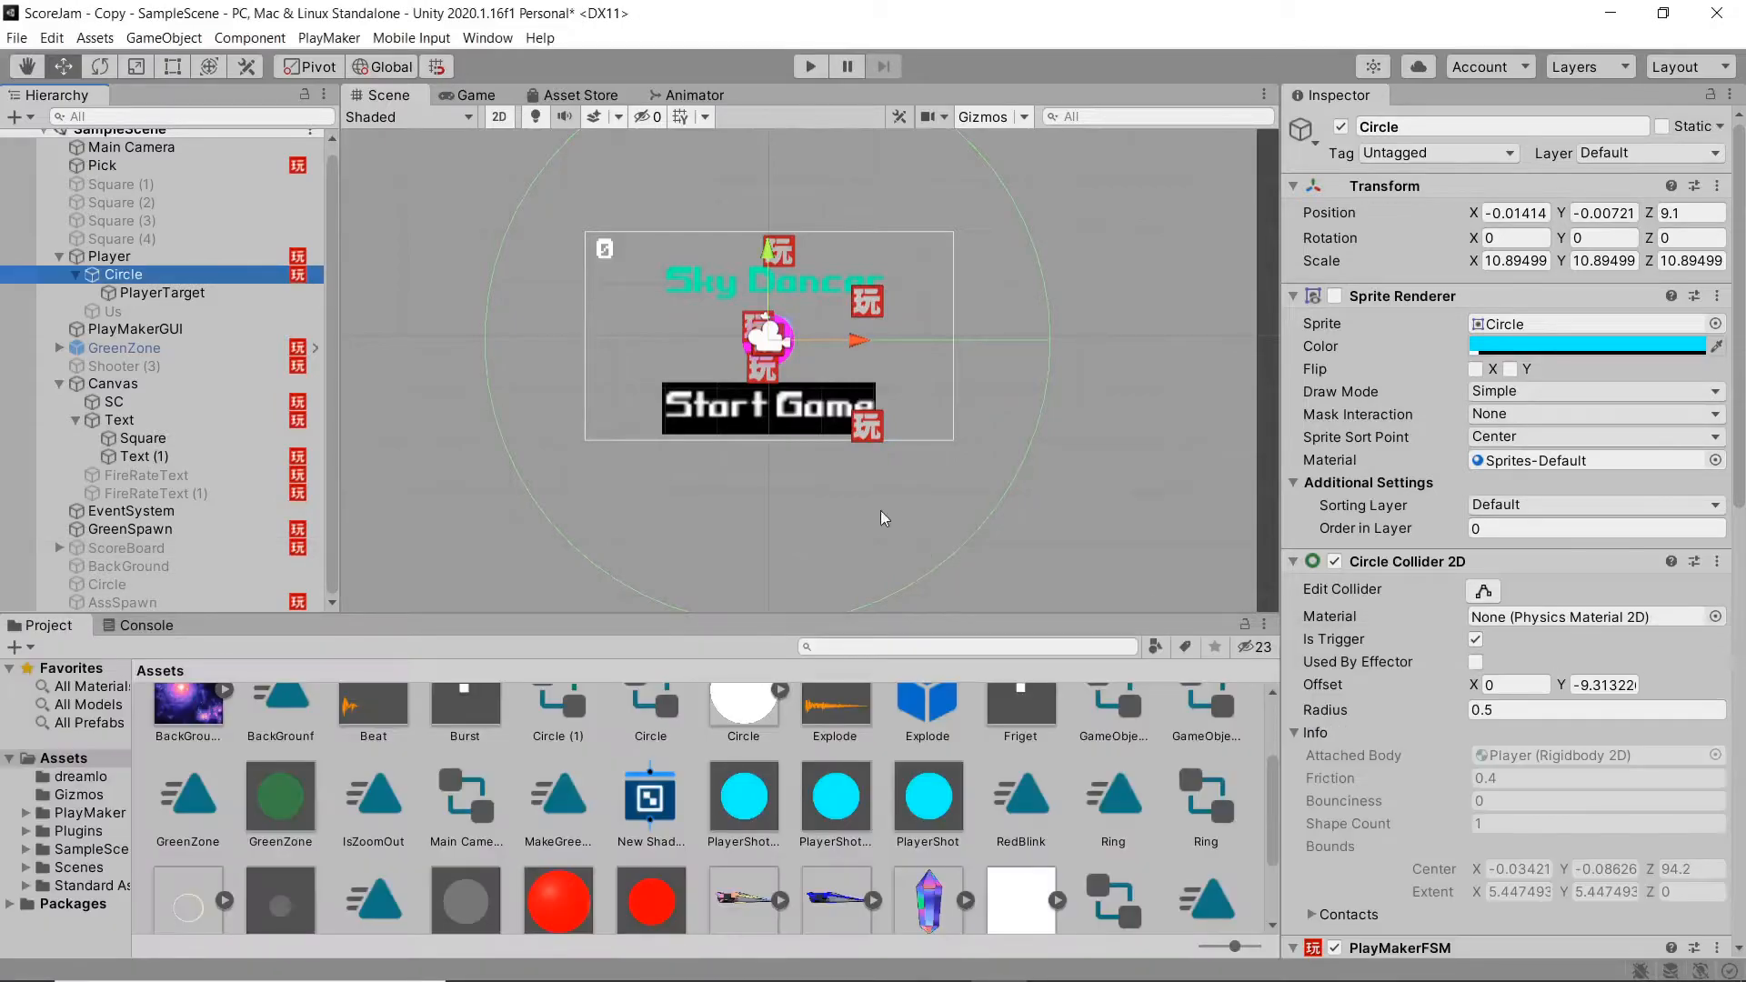
Step: Run the game briefly to view the rings on the title screen, stop it, and open the RingExpand prefab
click(810, 66)
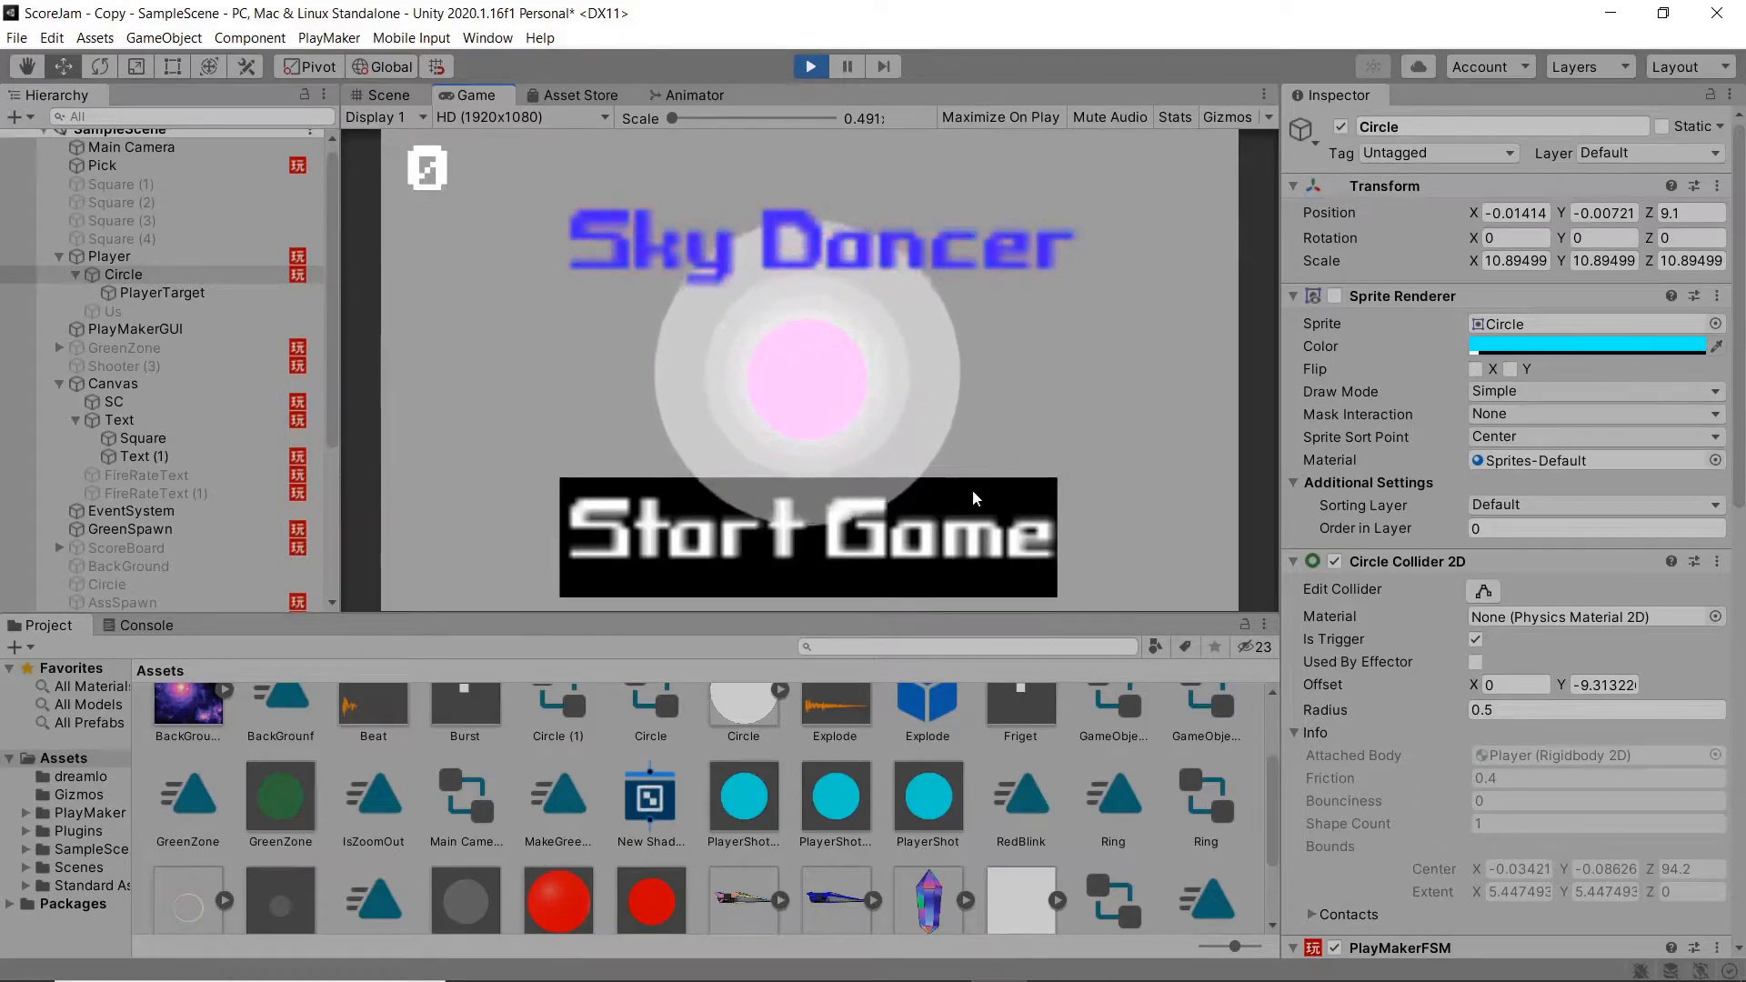
click(811, 66)
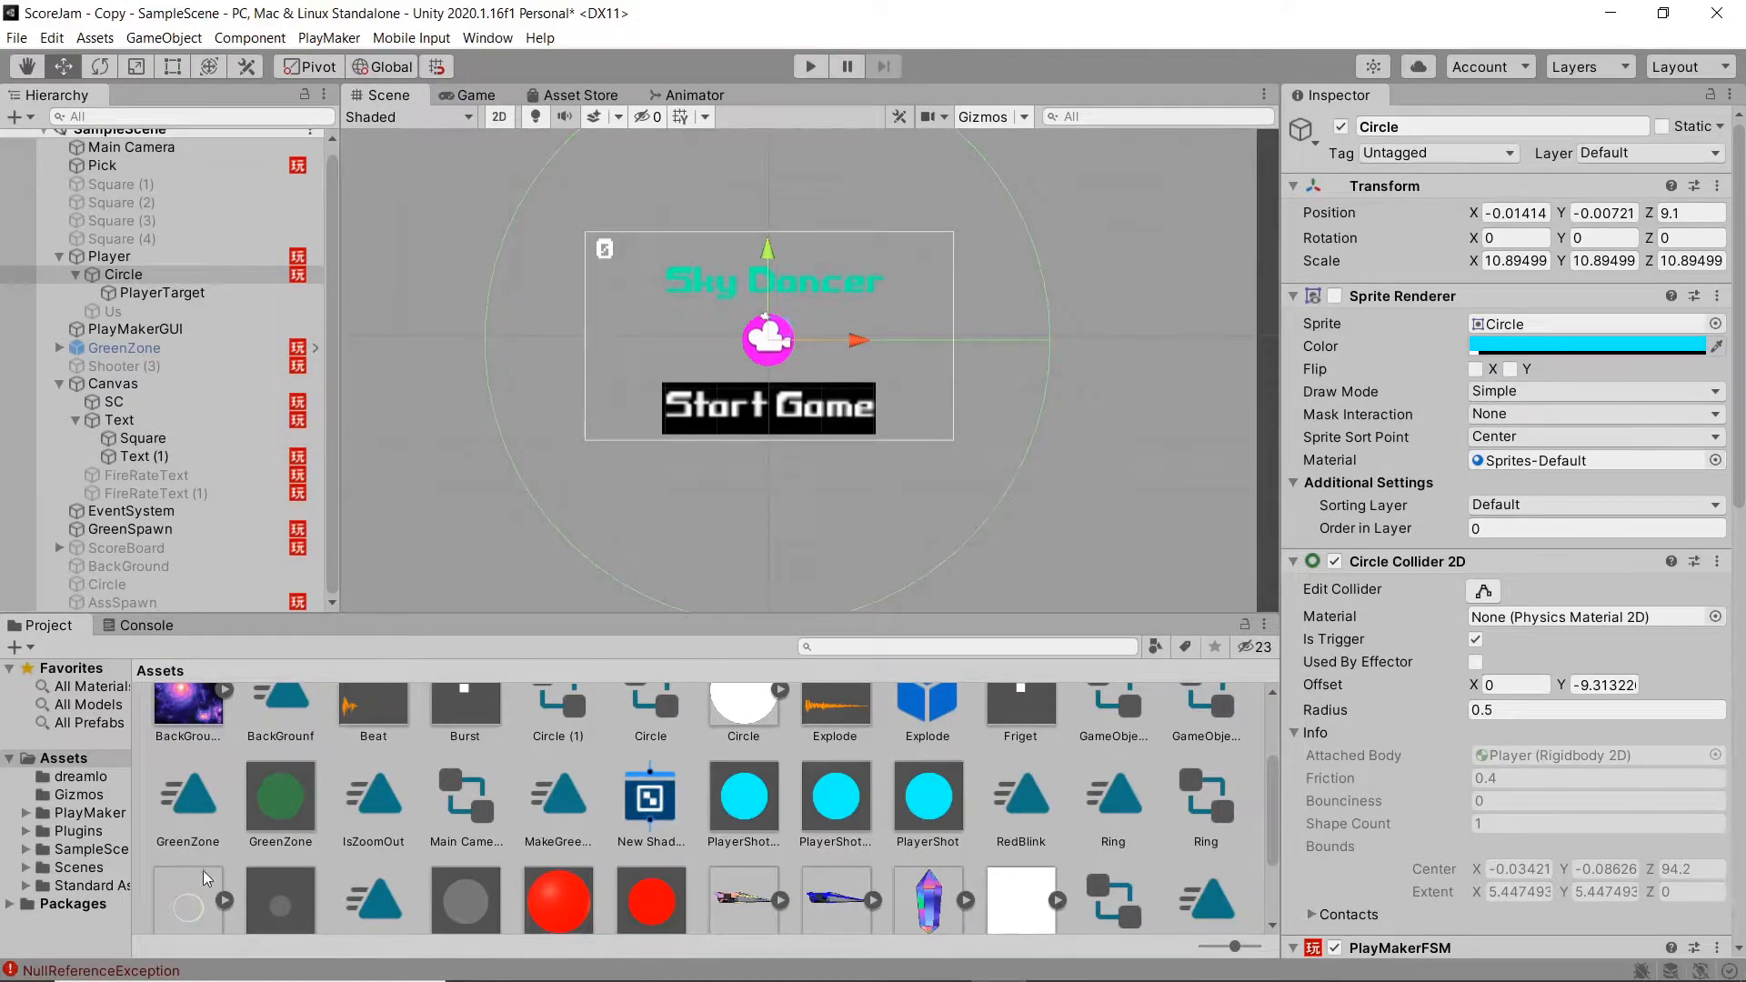
scroll(271, 858, down, 2)
double_click(292, 827)
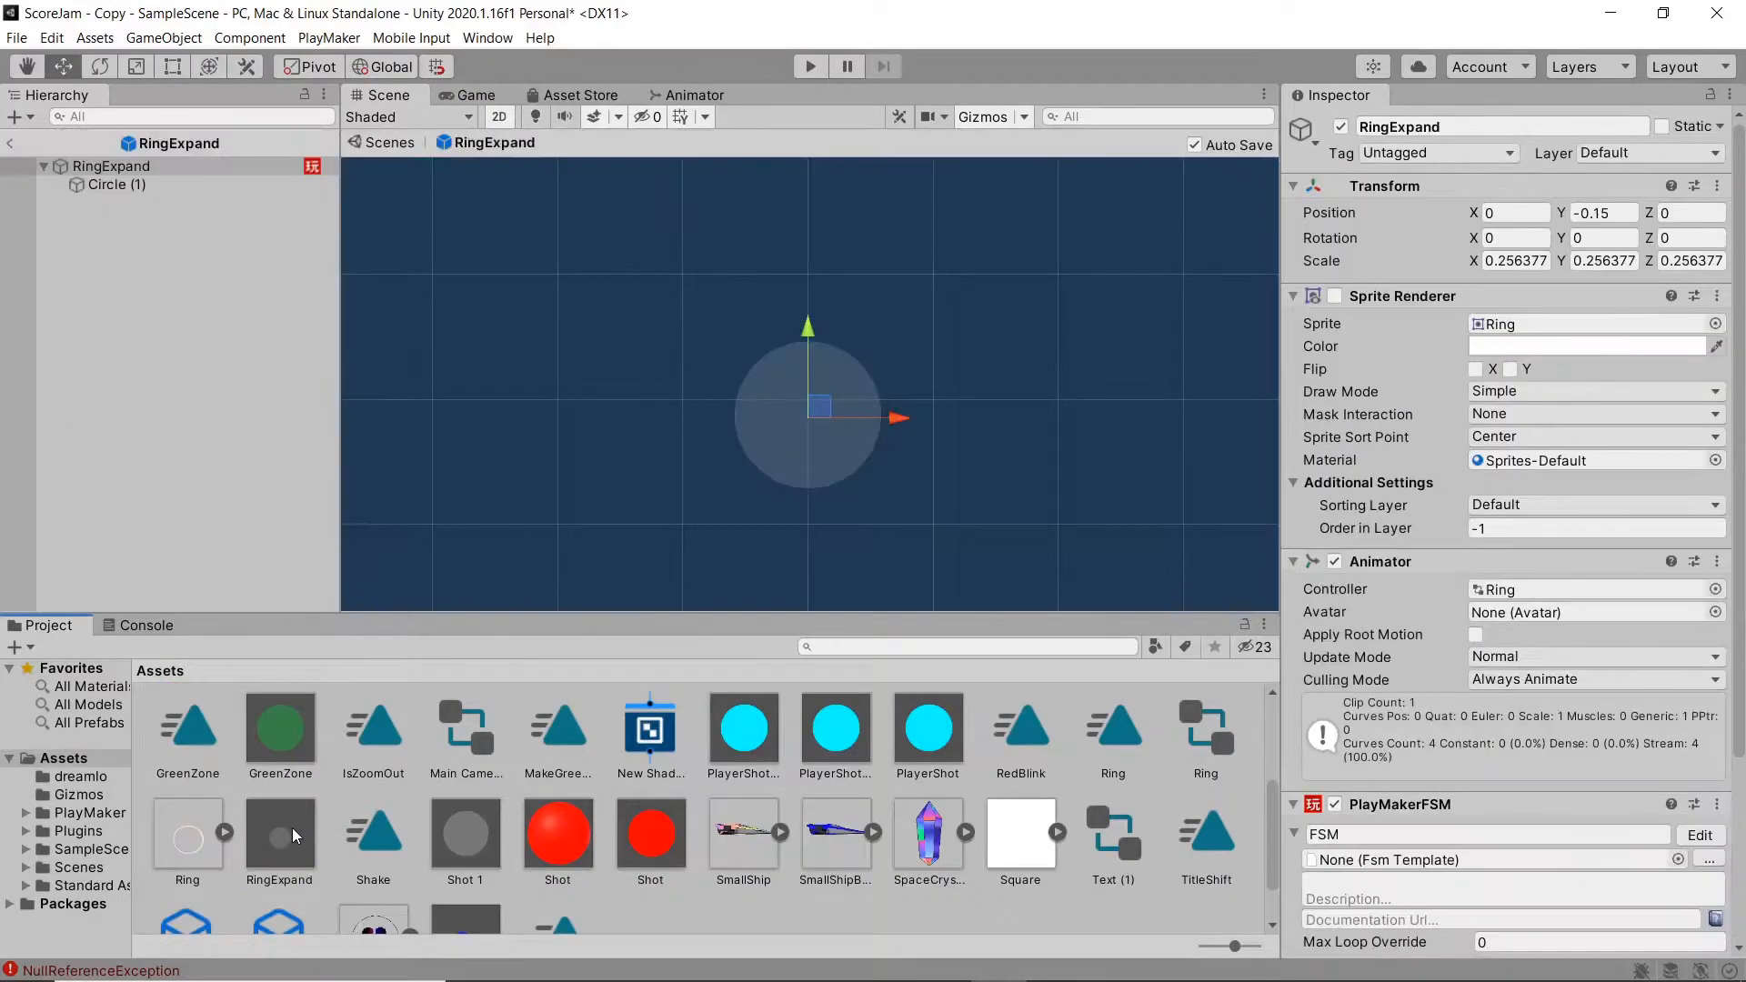
key(r)
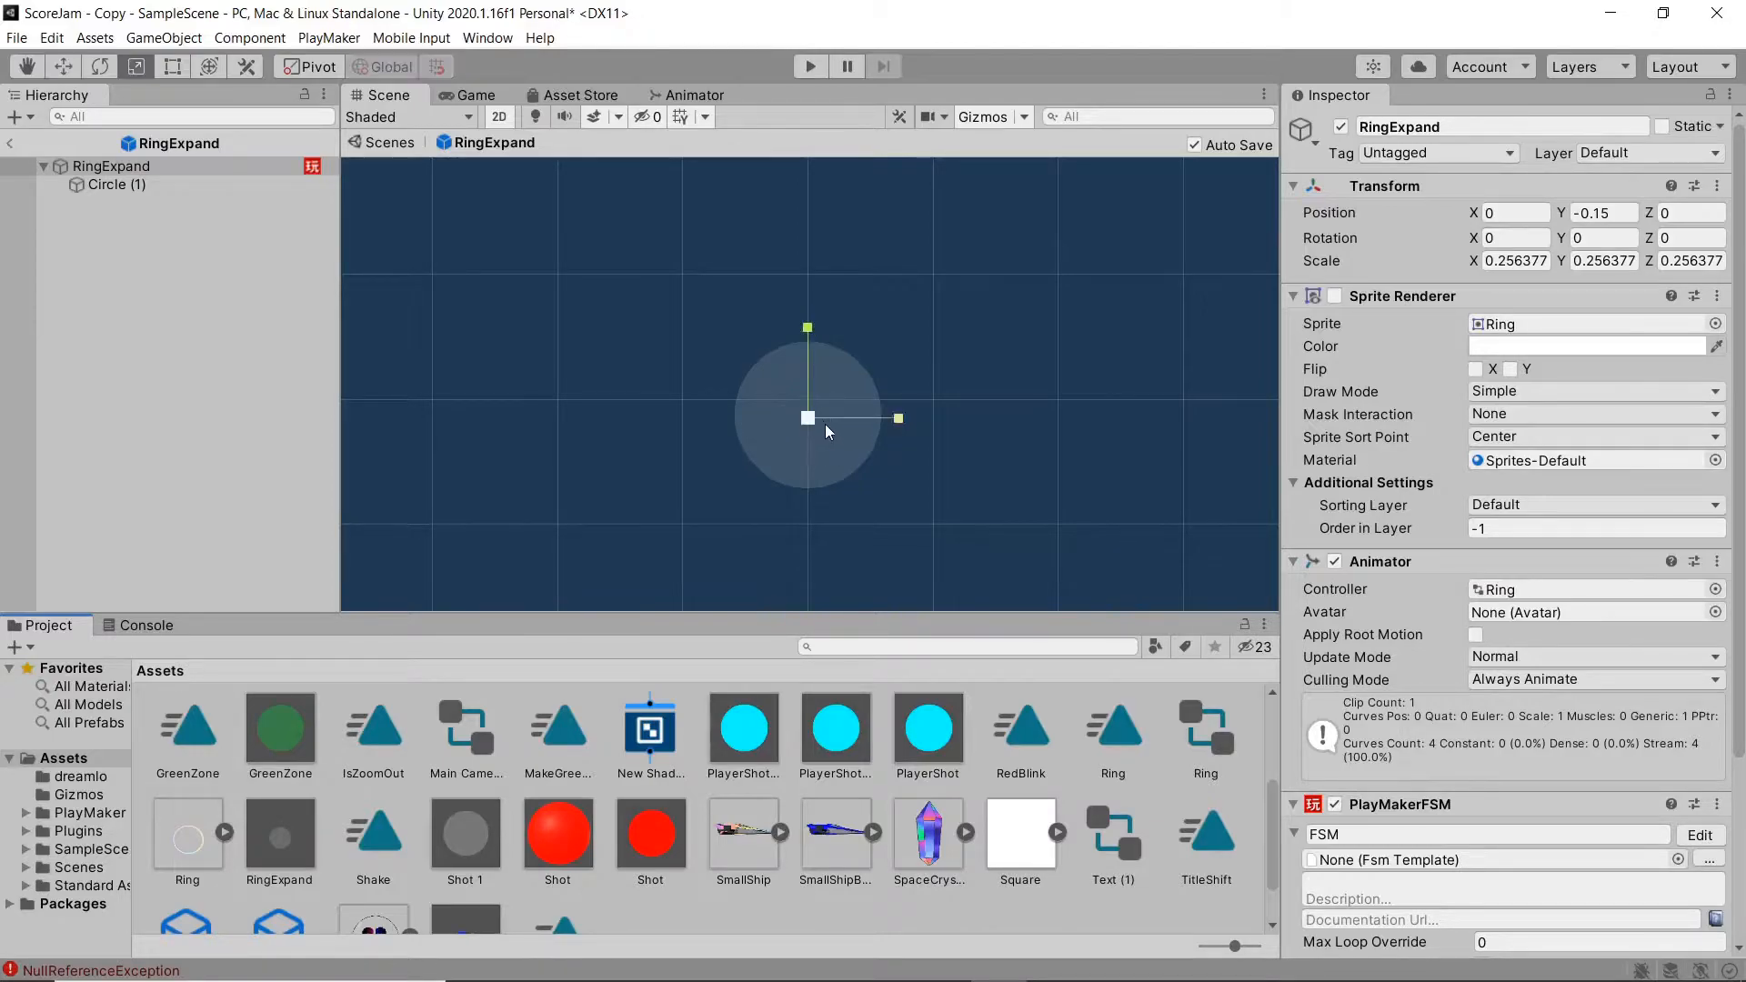
drag(816, 413, 956, 393)
key(ctrl+z)
Step: Show RingExpand's Ring animation keyframes, and move the Ring state clear of Any State in its Animator graph
key(ctrl+6)
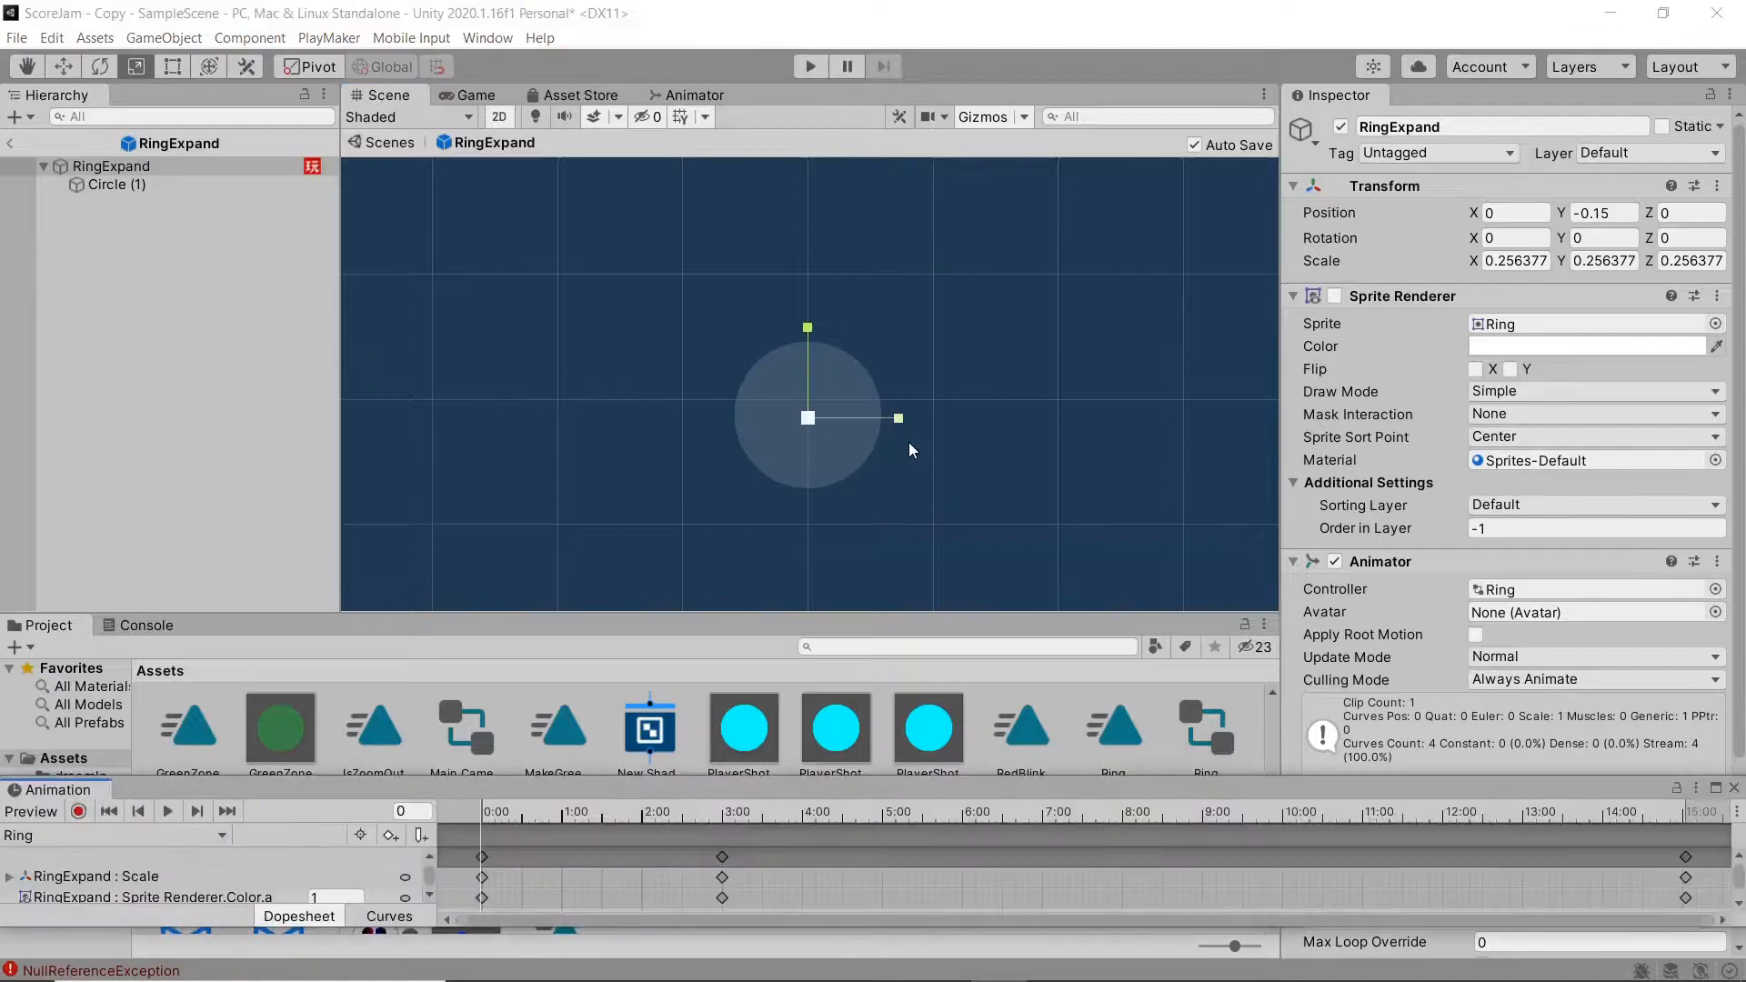
drag(519, 807, 472, 891)
click(706, 94)
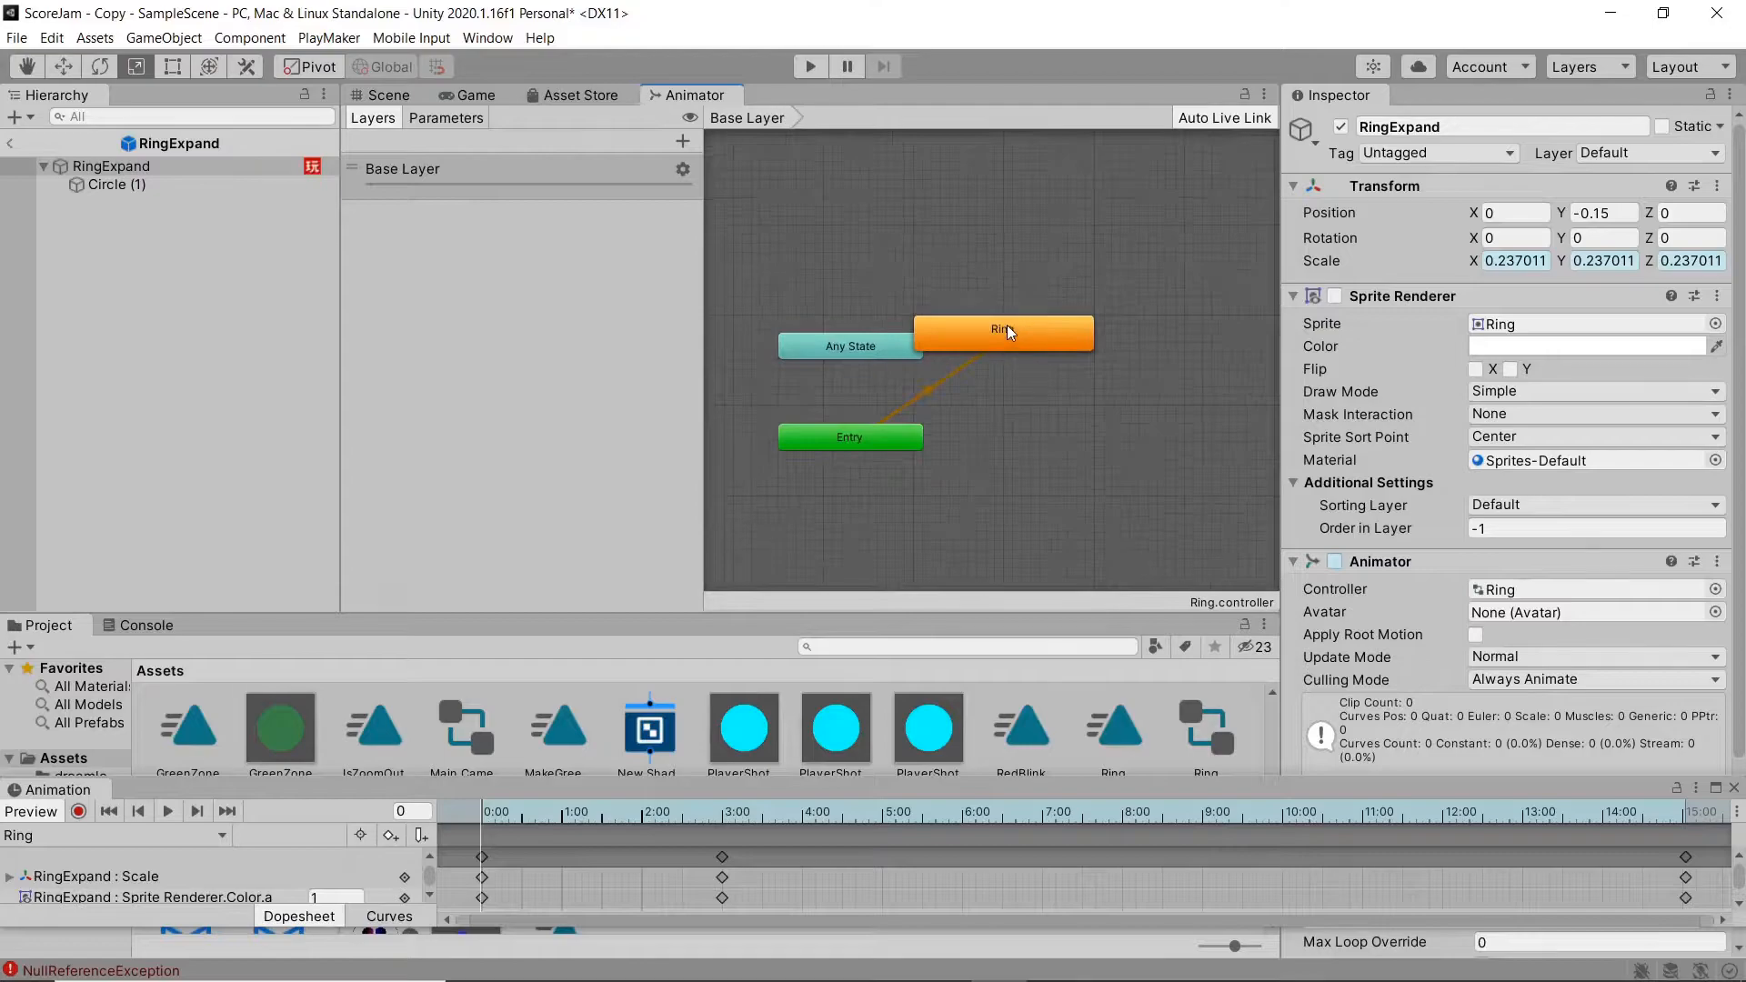
click(1062, 375)
drag(1064, 377, 1077, 324)
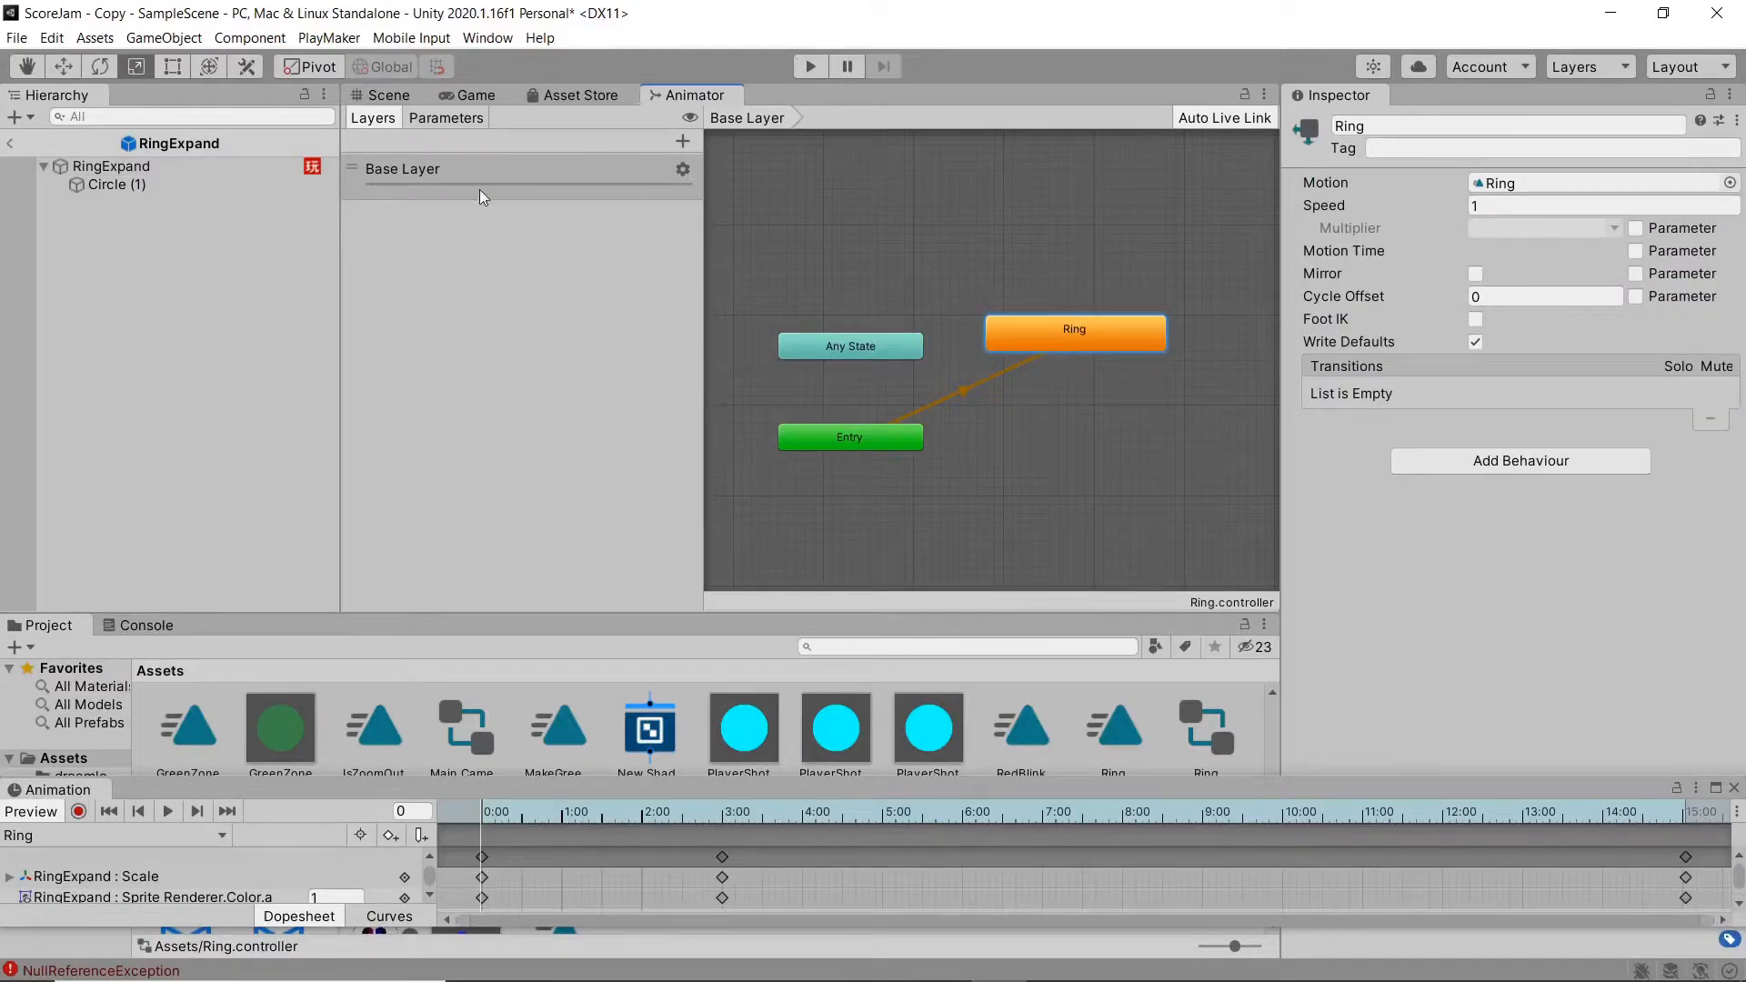
Step: Return from the RingExpand prefab to SampleScene, close the Animation window and show the Scene view
click(10, 143)
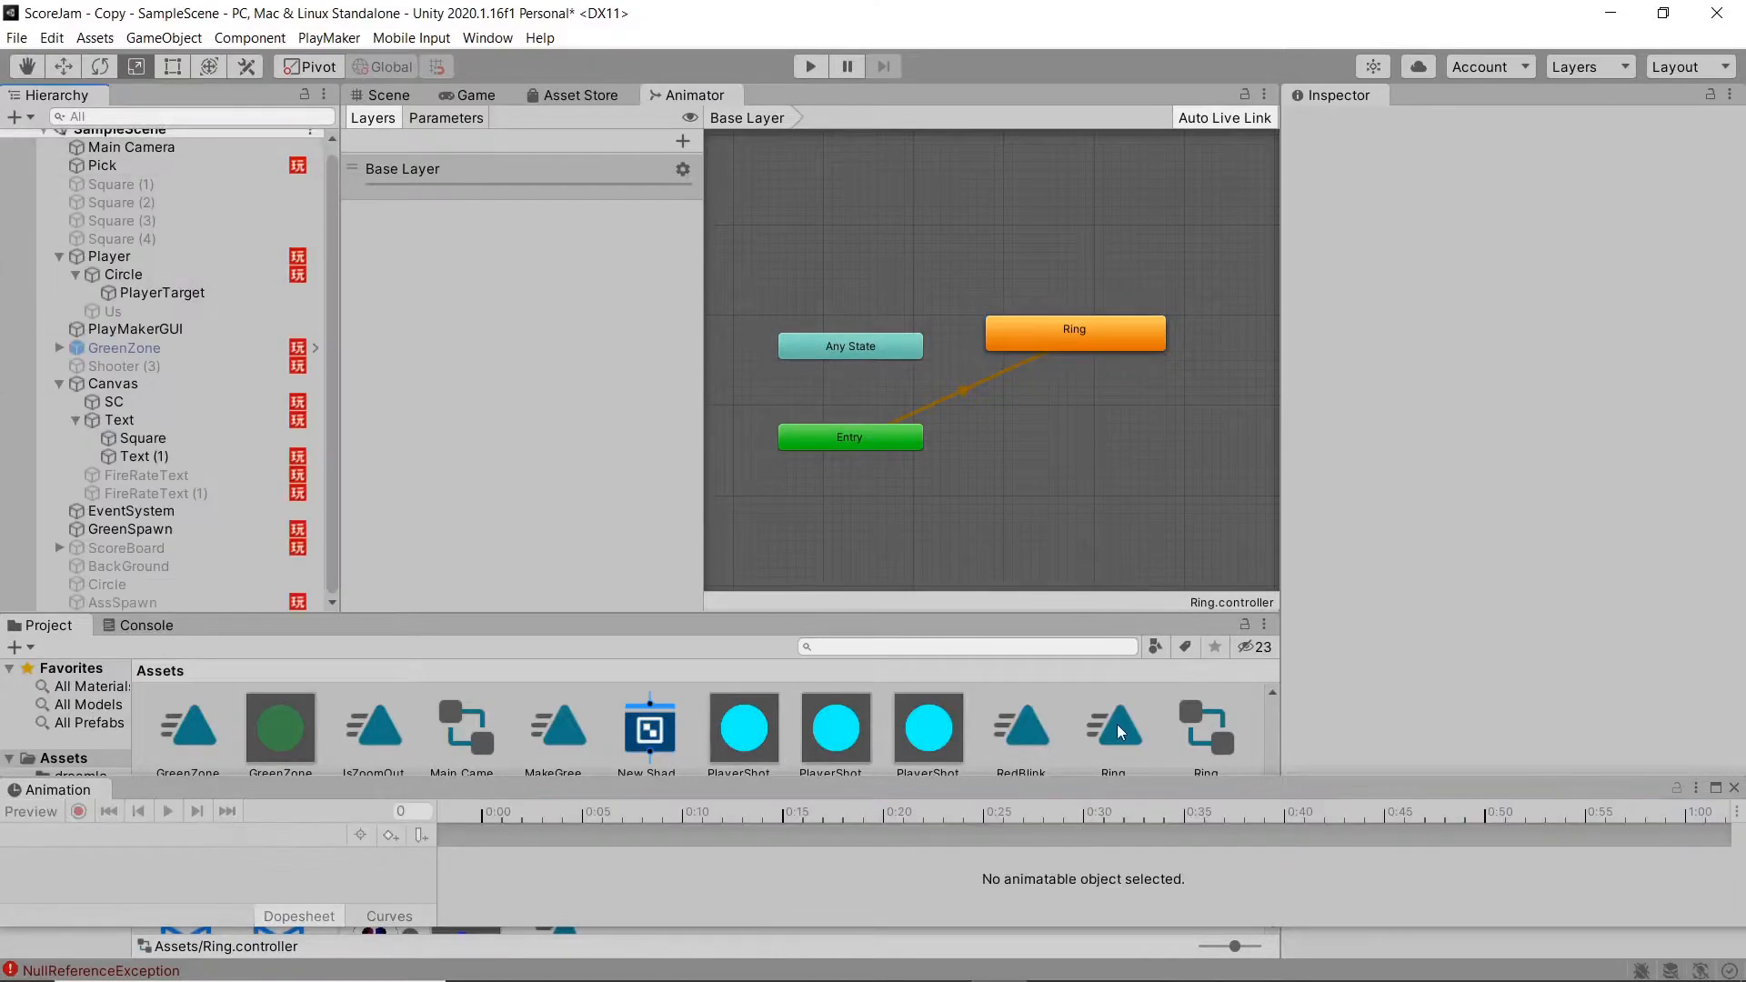
click(1733, 787)
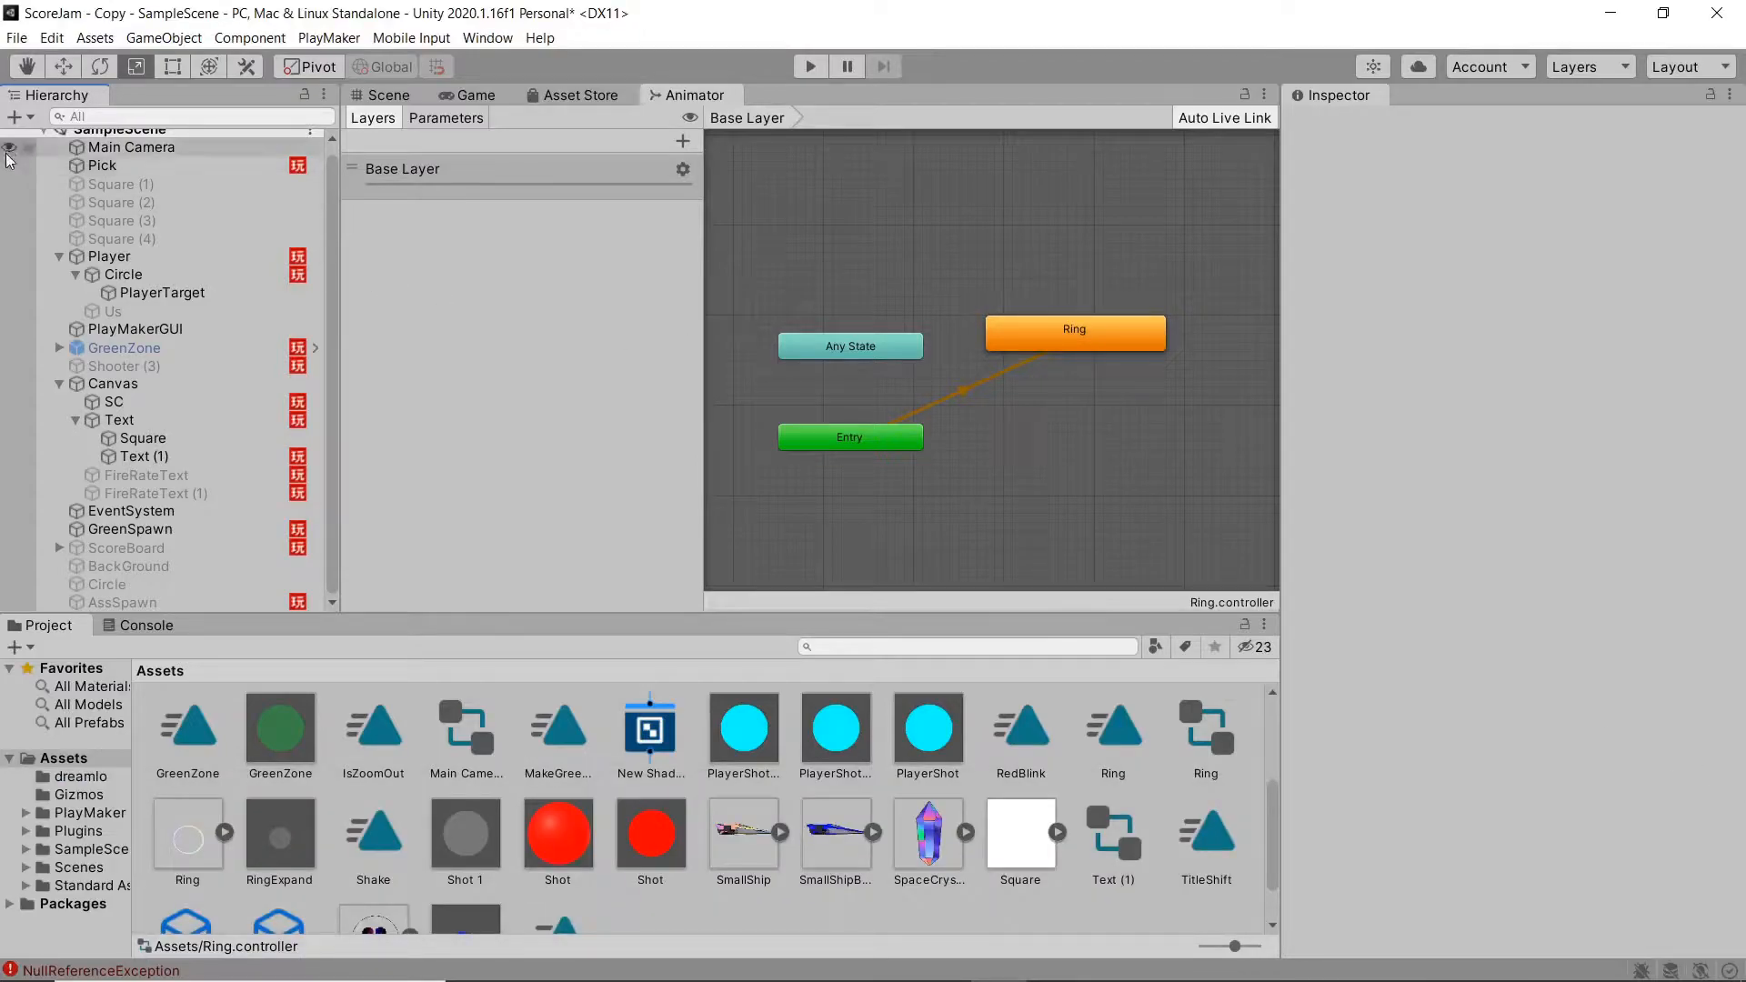
click(388, 94)
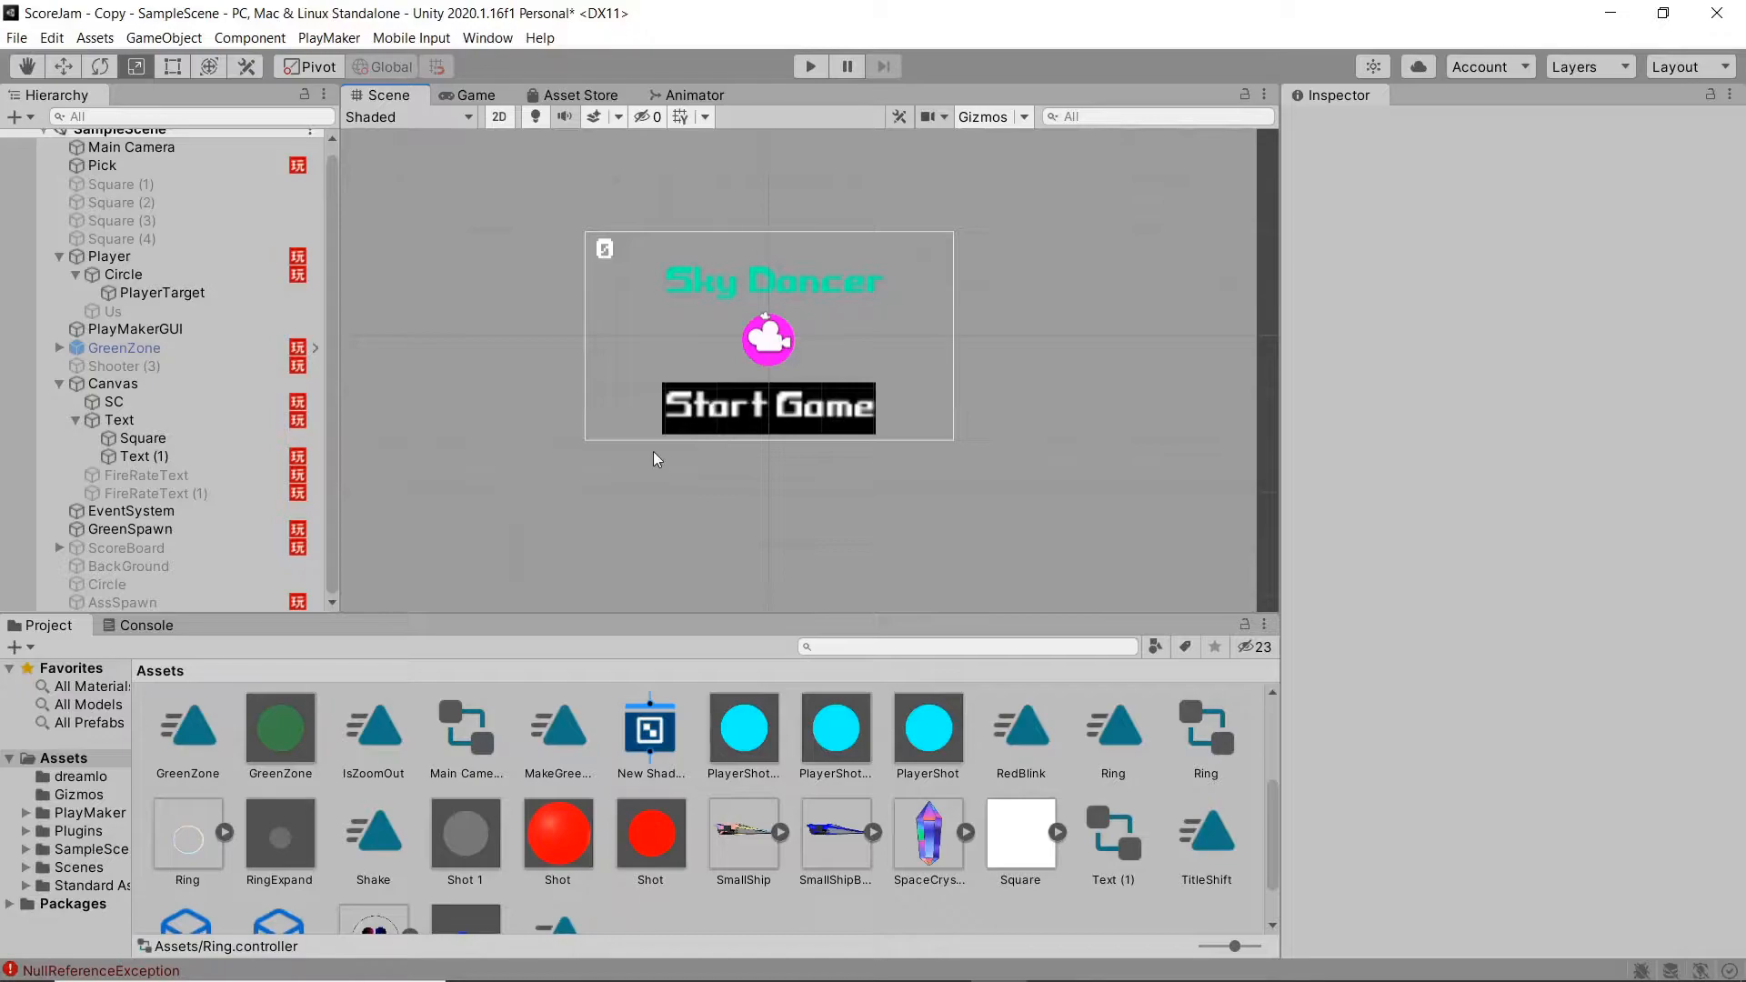
Step: Open the SmallShip image from the project assets in Photos, view it at best fit, and close it
scroll(794, 891, down, 2)
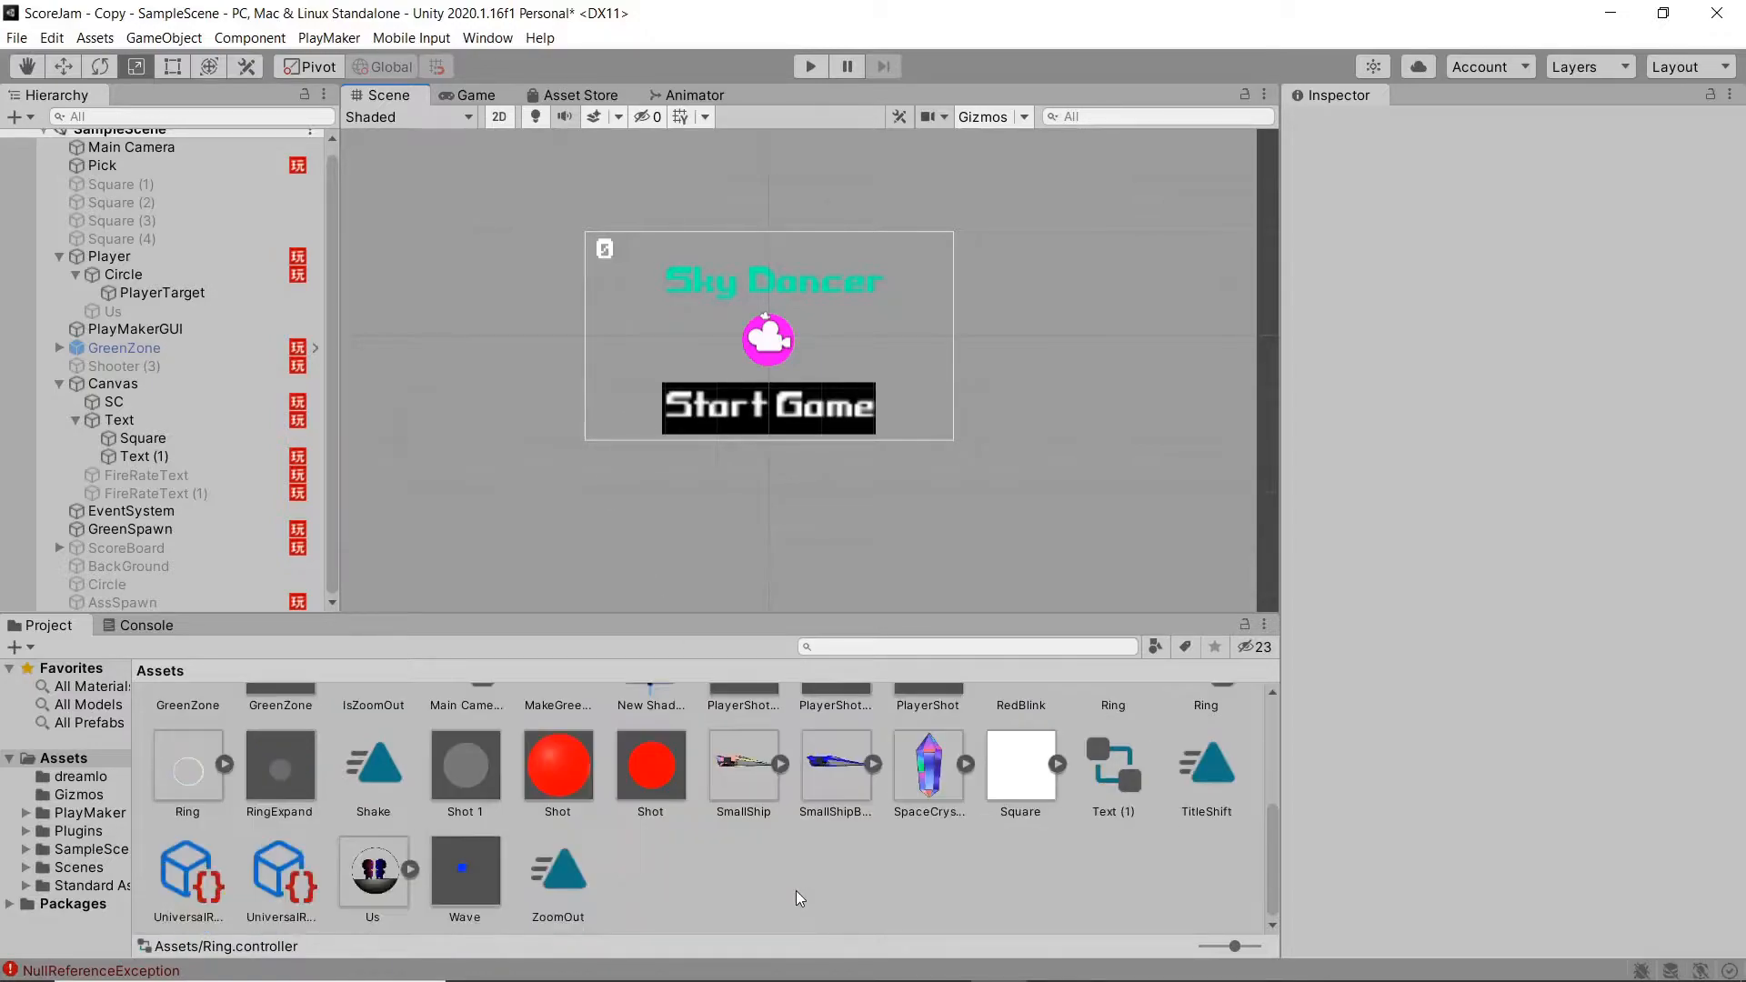
double_click(739, 769)
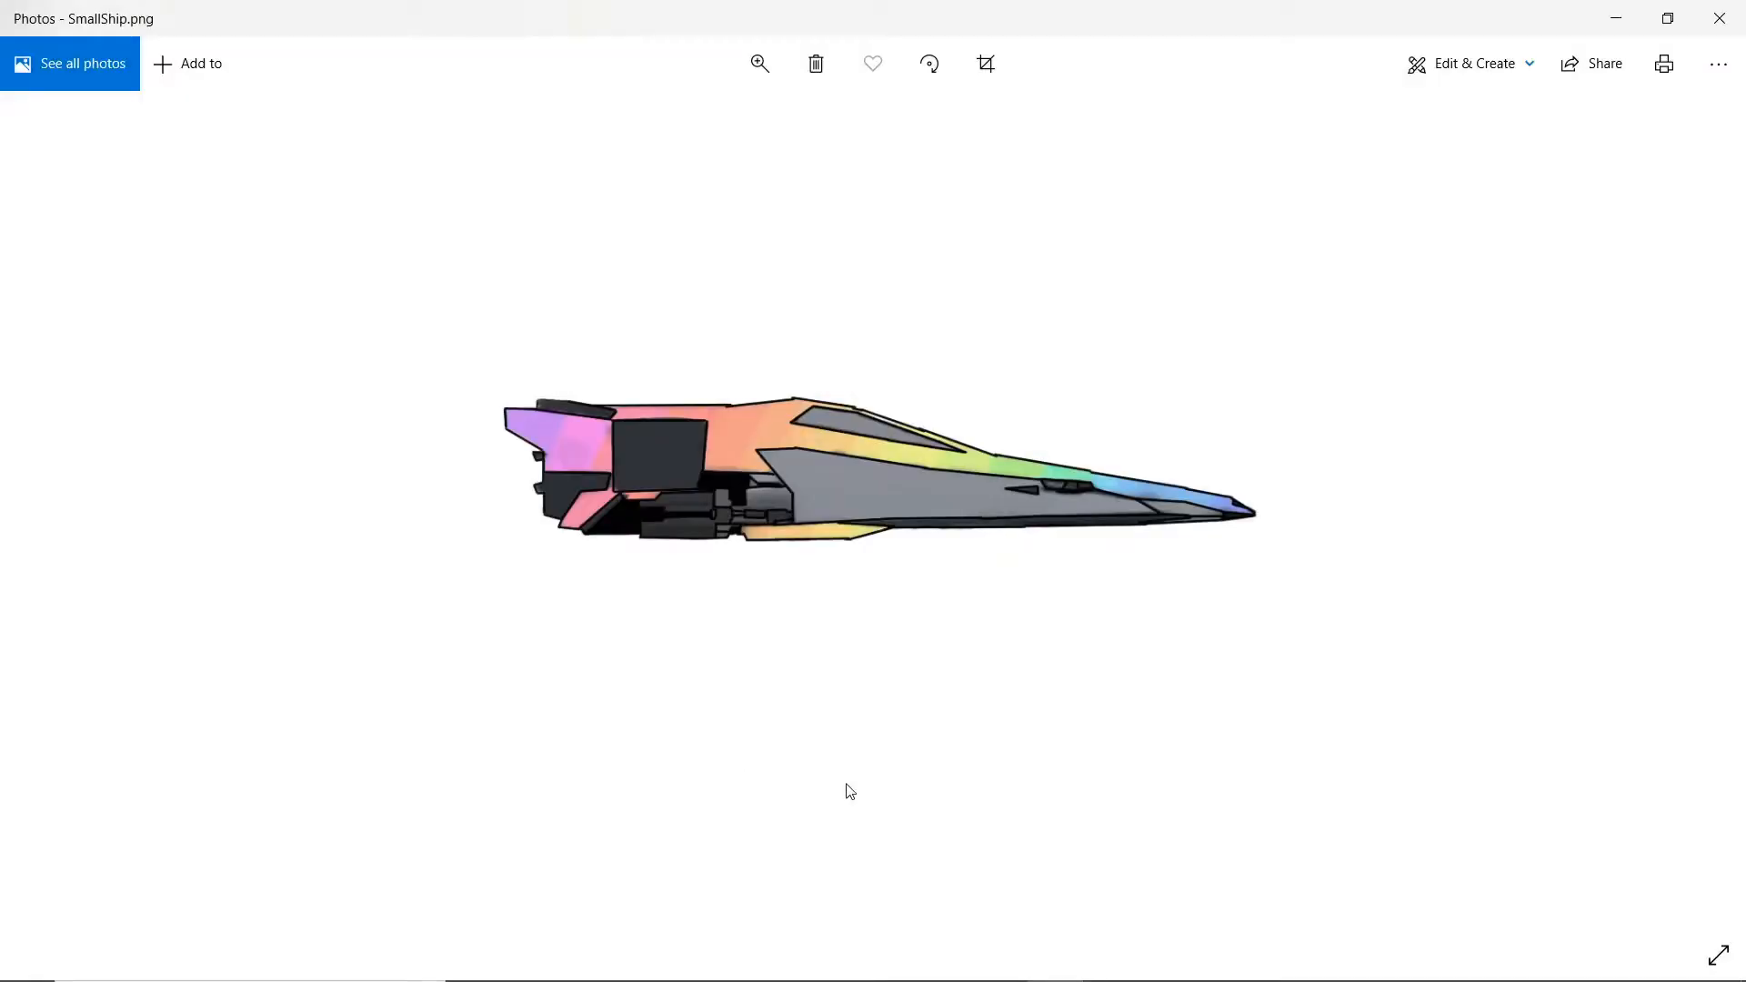
click(759, 64)
drag(698, 128, 651, 124)
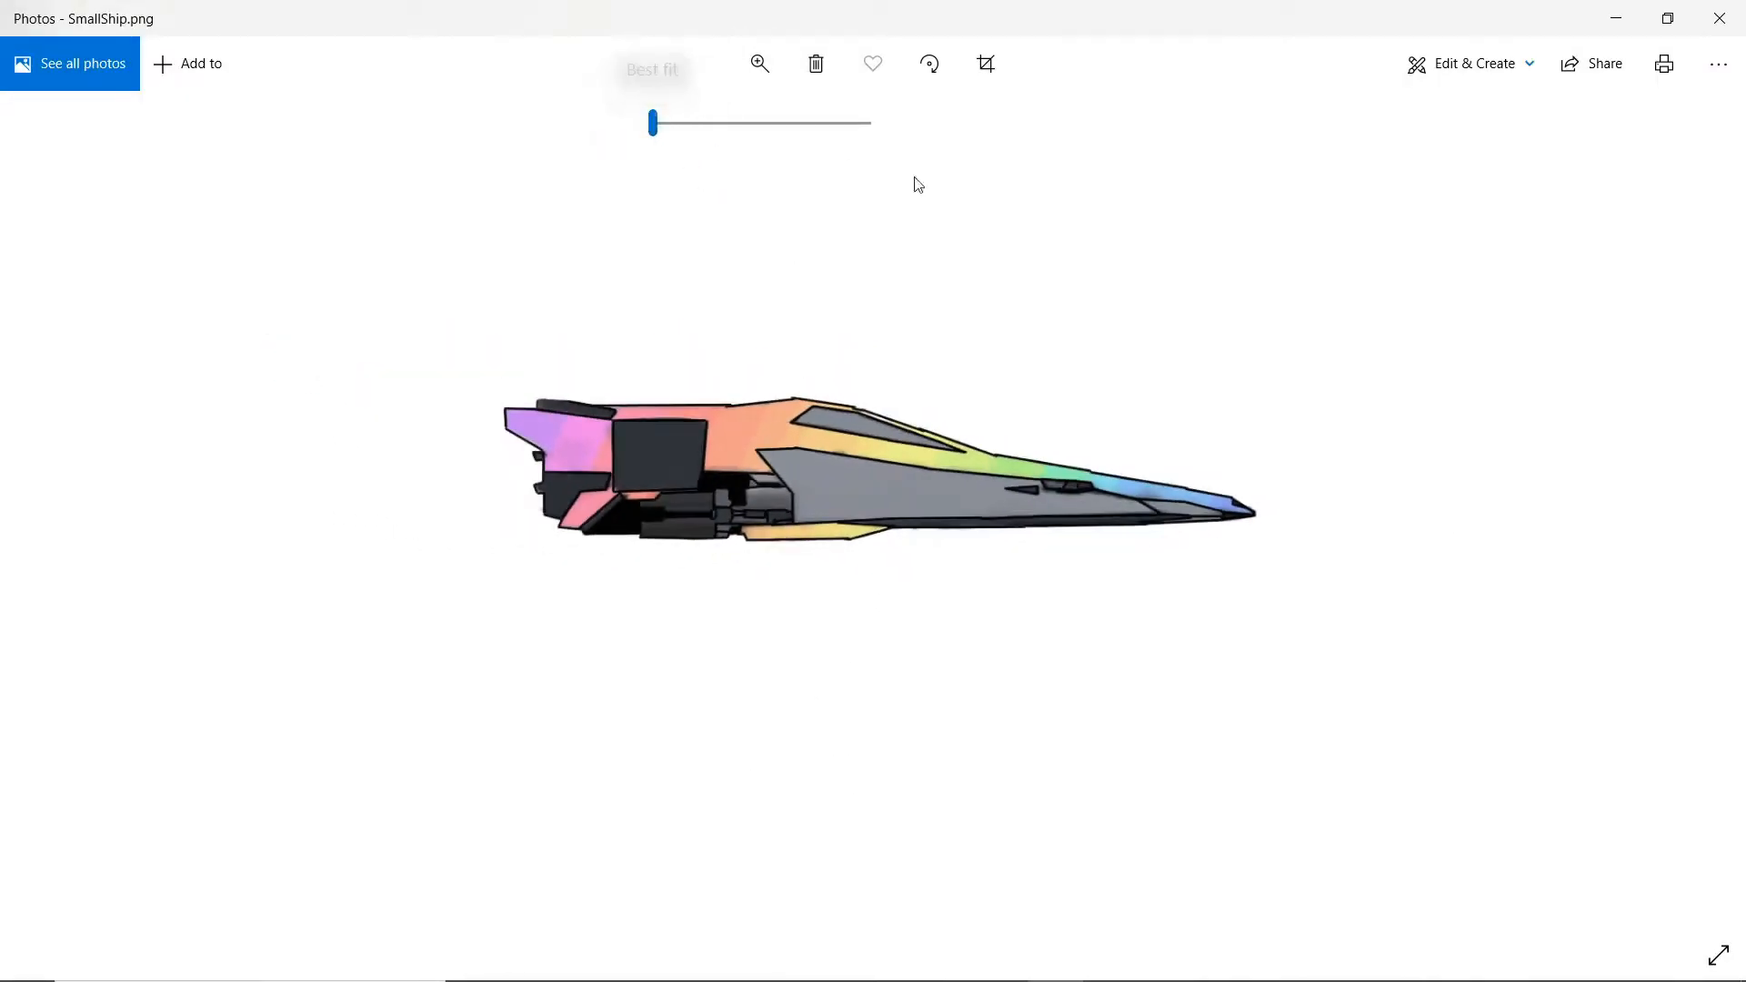
click(1725, 27)
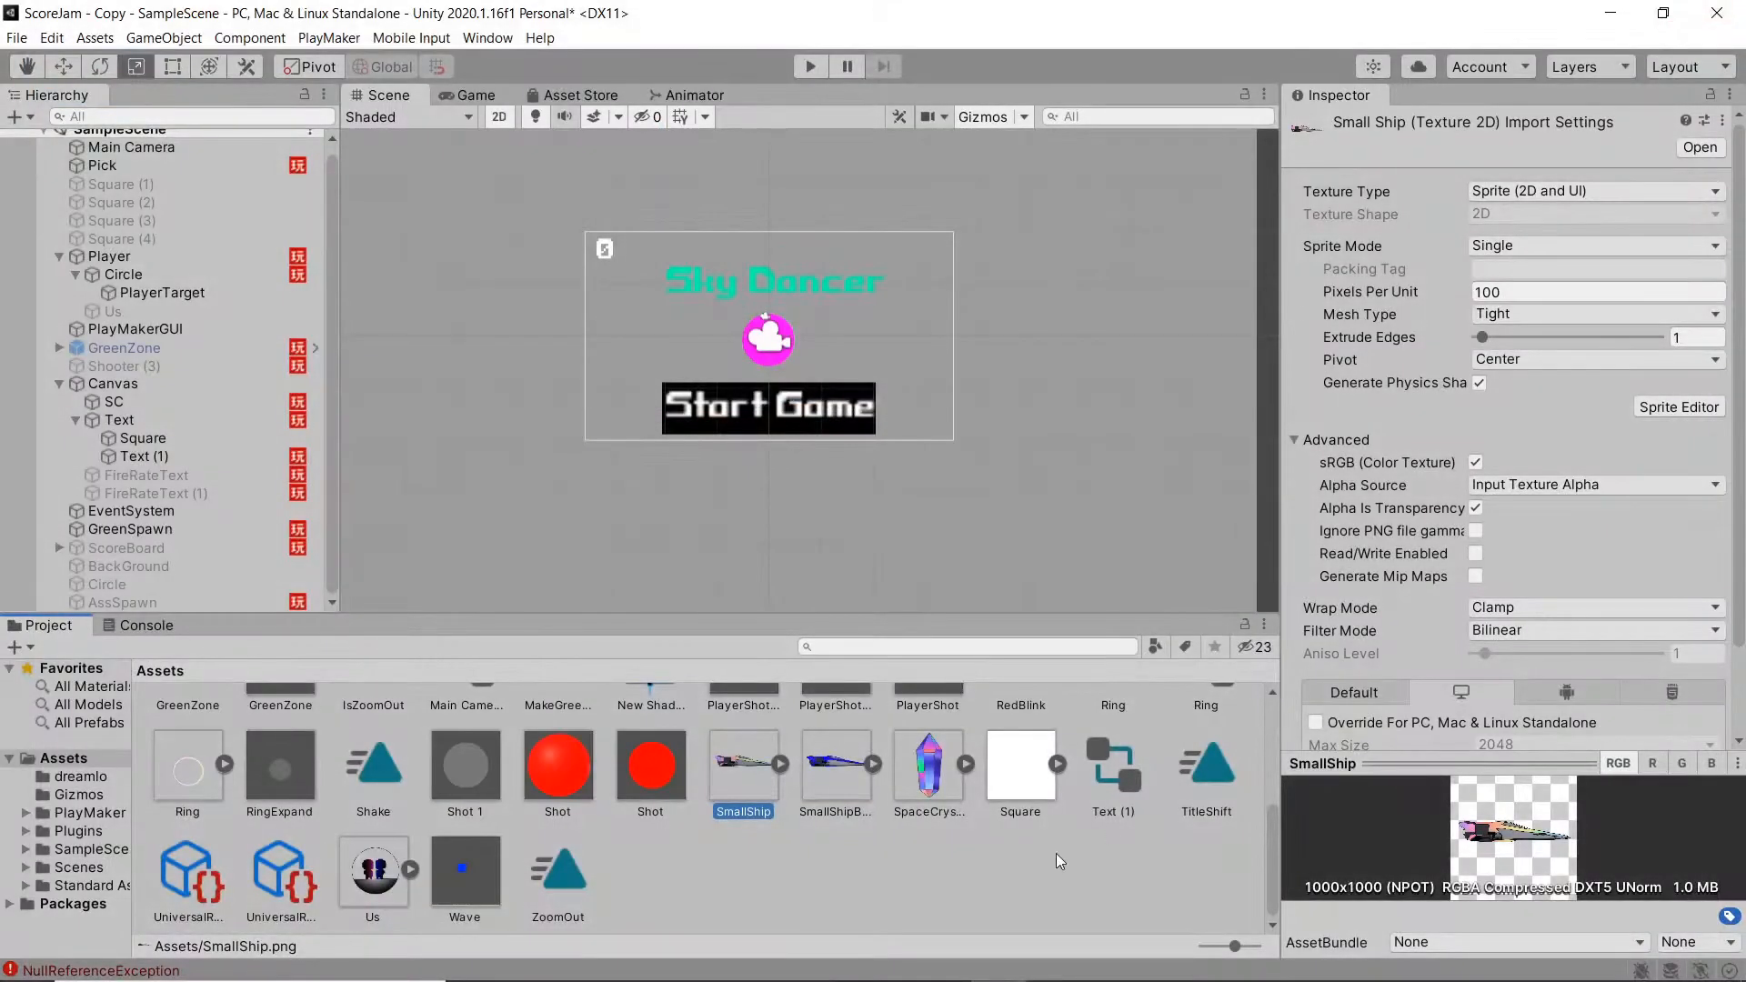
Step: View the SpaceCrystal and Us images from the project assets one after the other, closing each
double_click(934, 784)
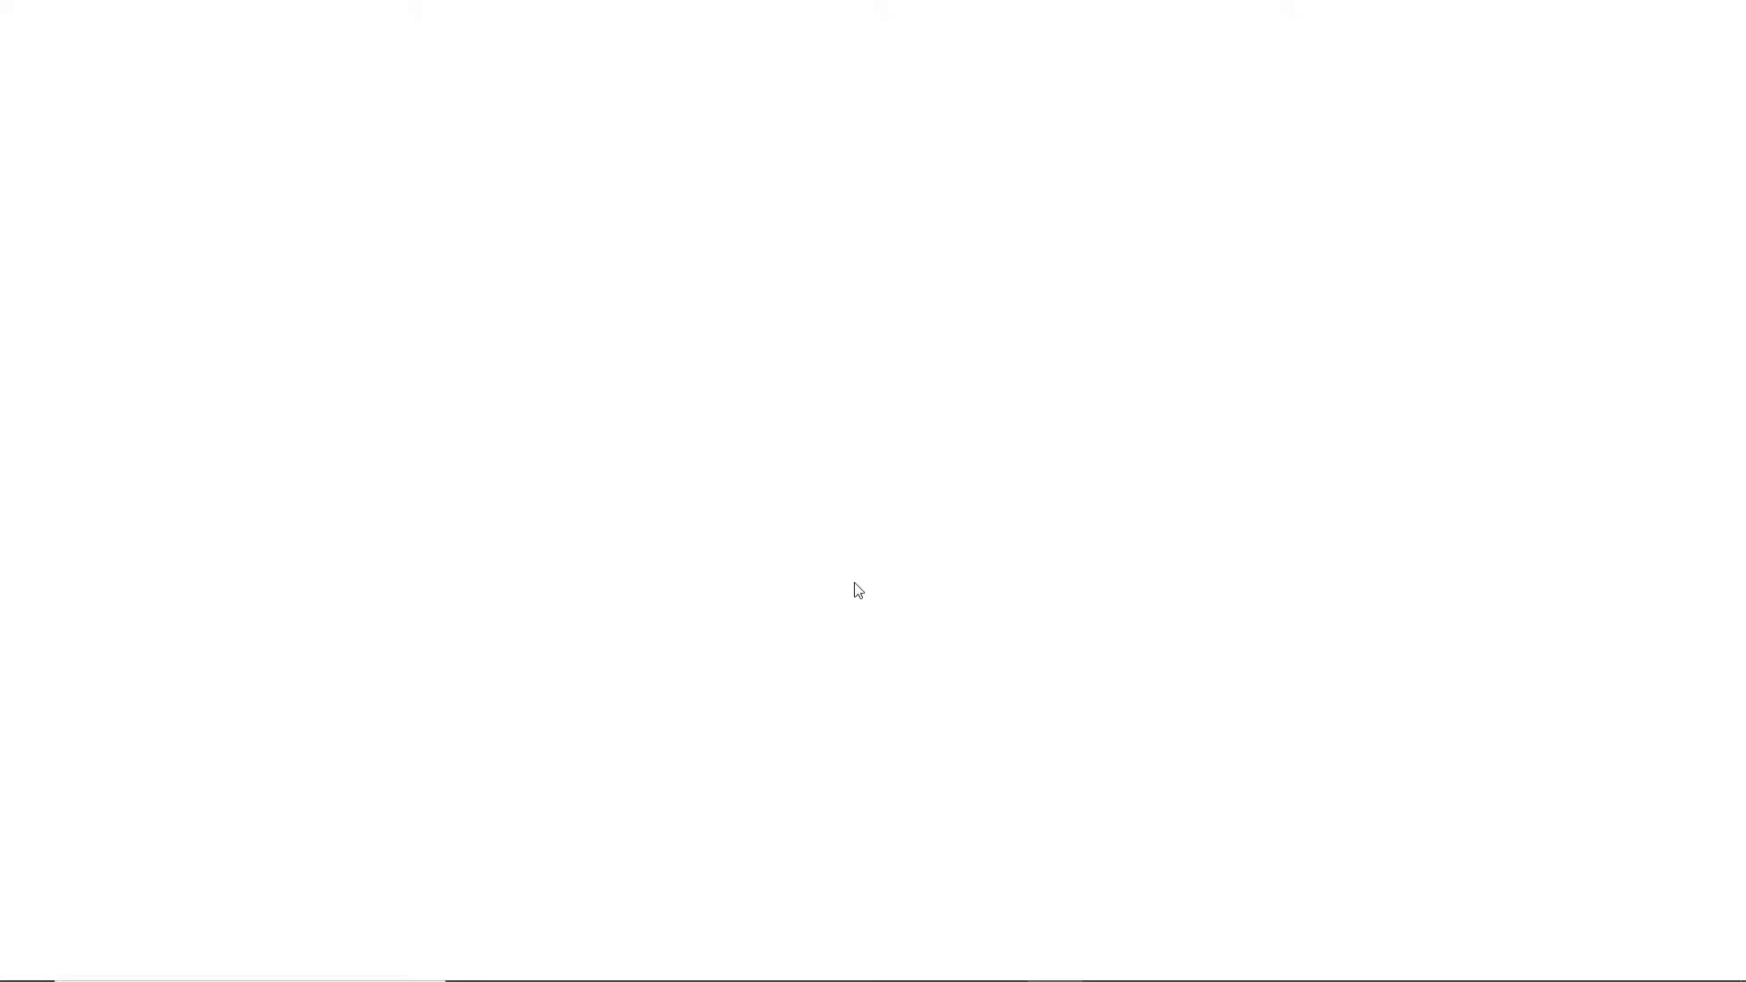
click(1738, 11)
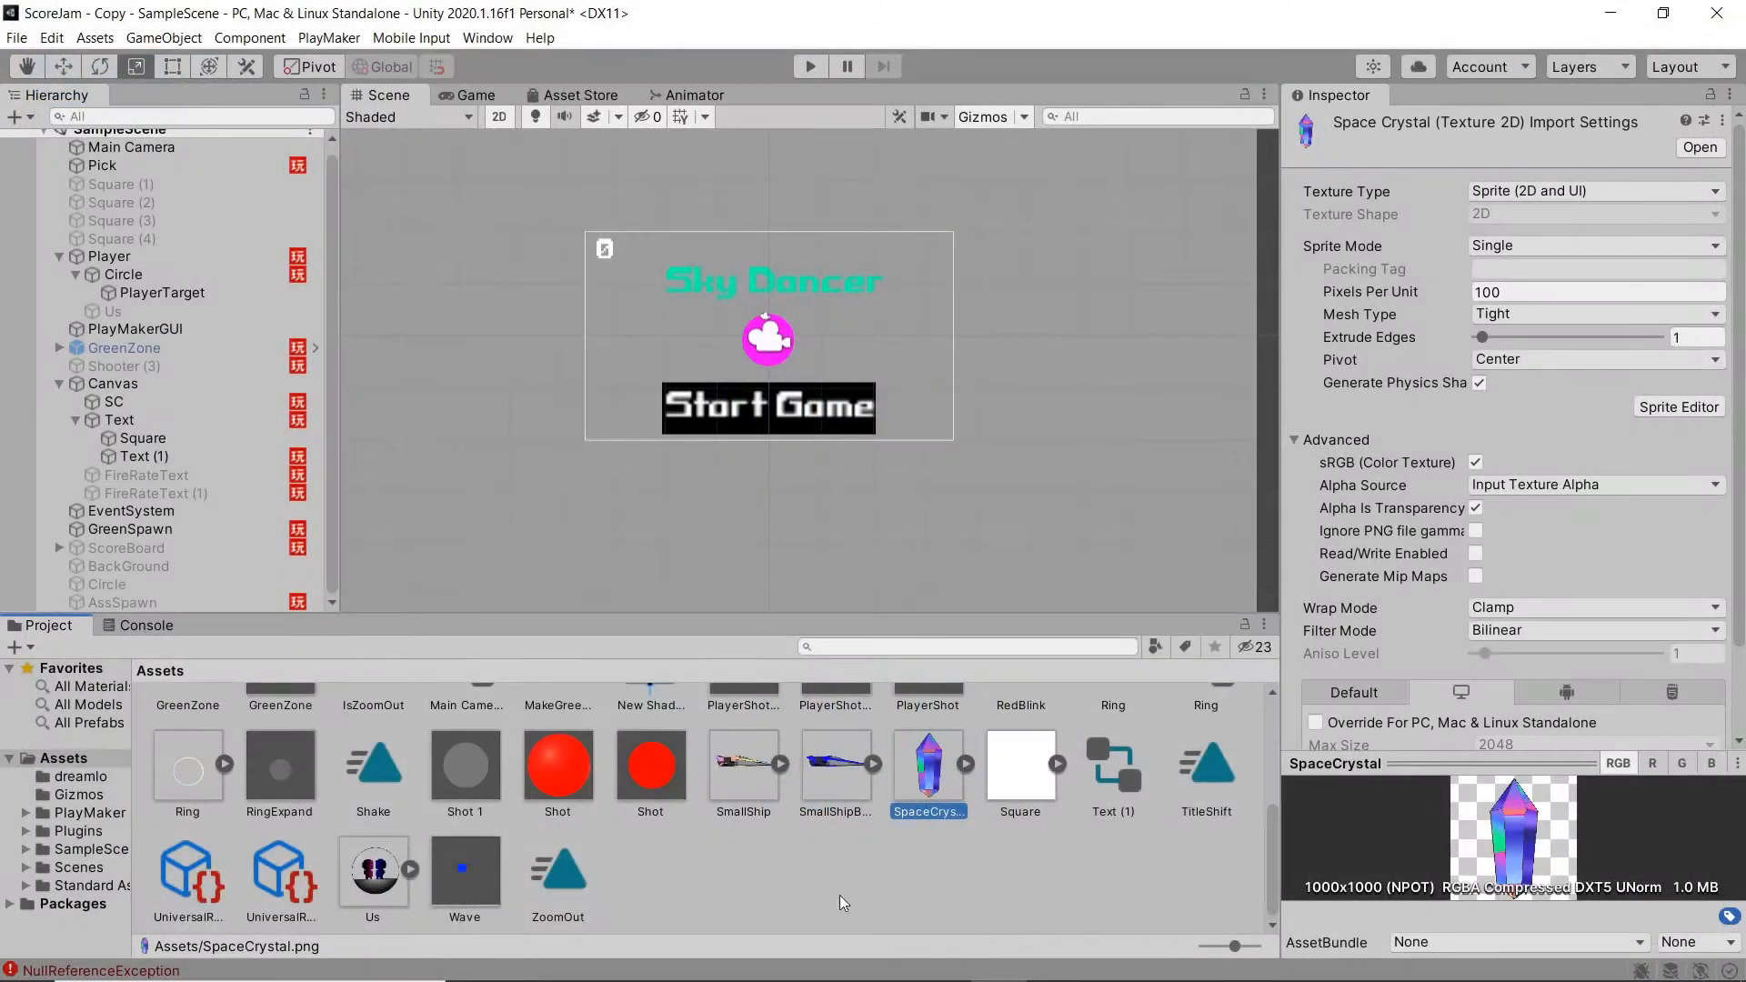
double_click(374, 874)
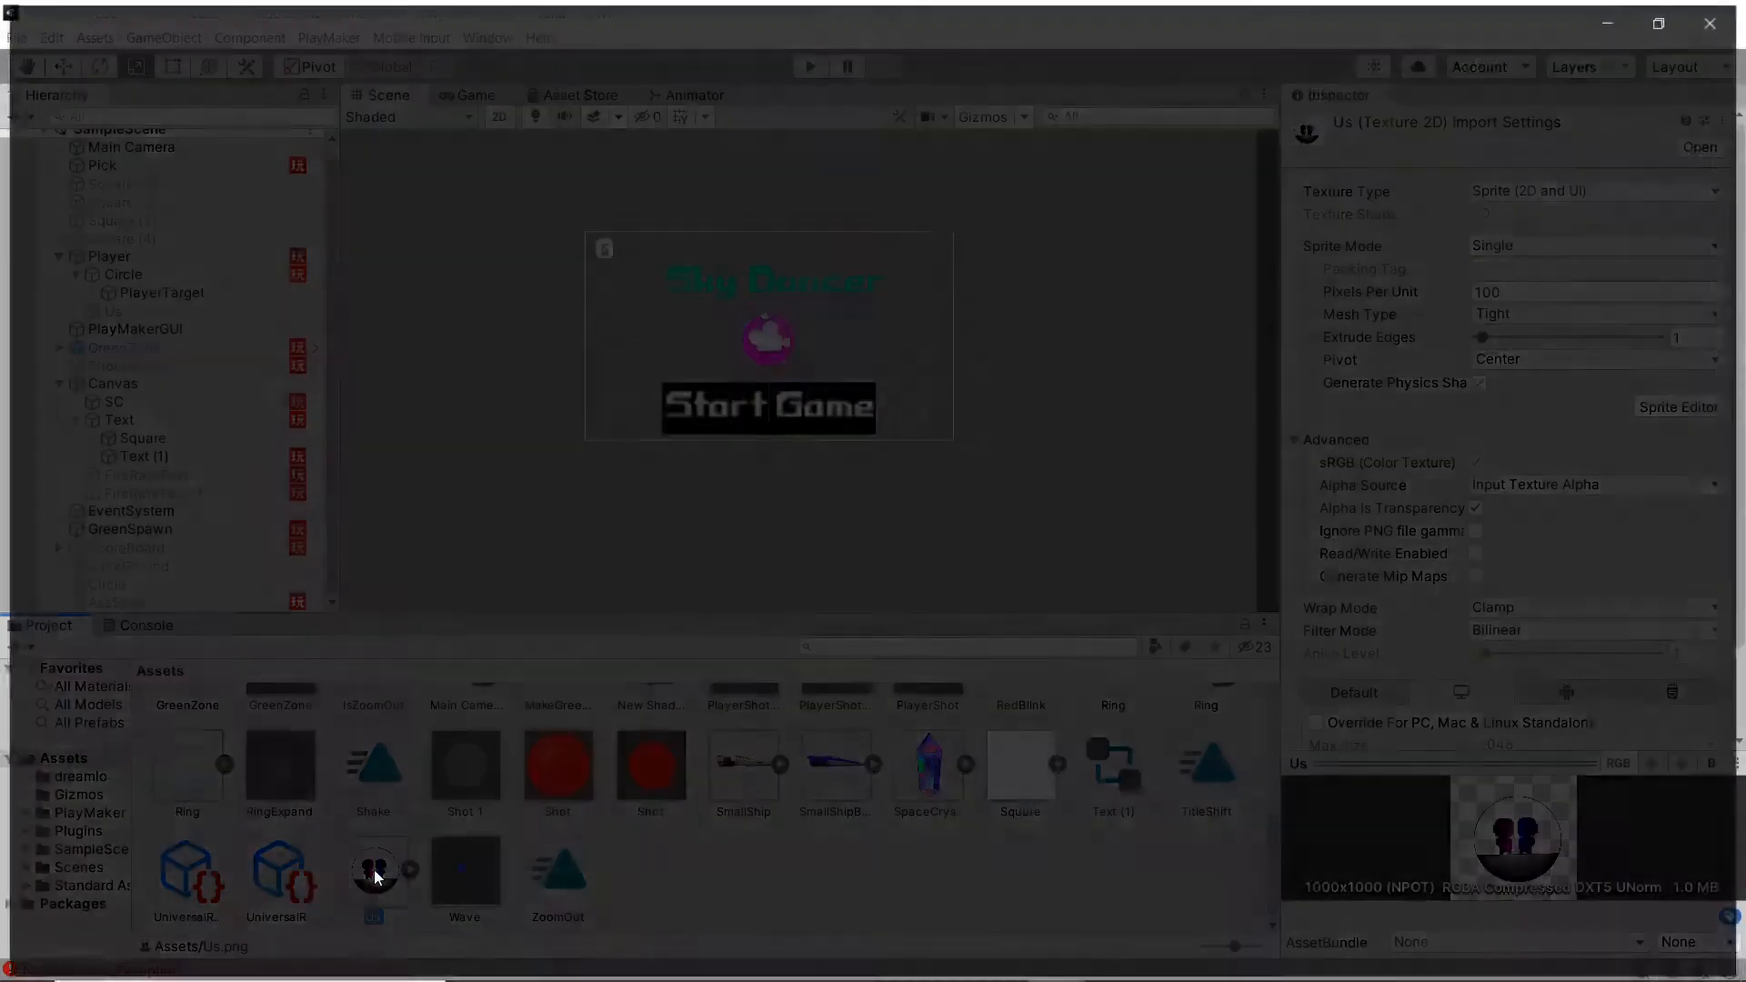
click(1718, 17)
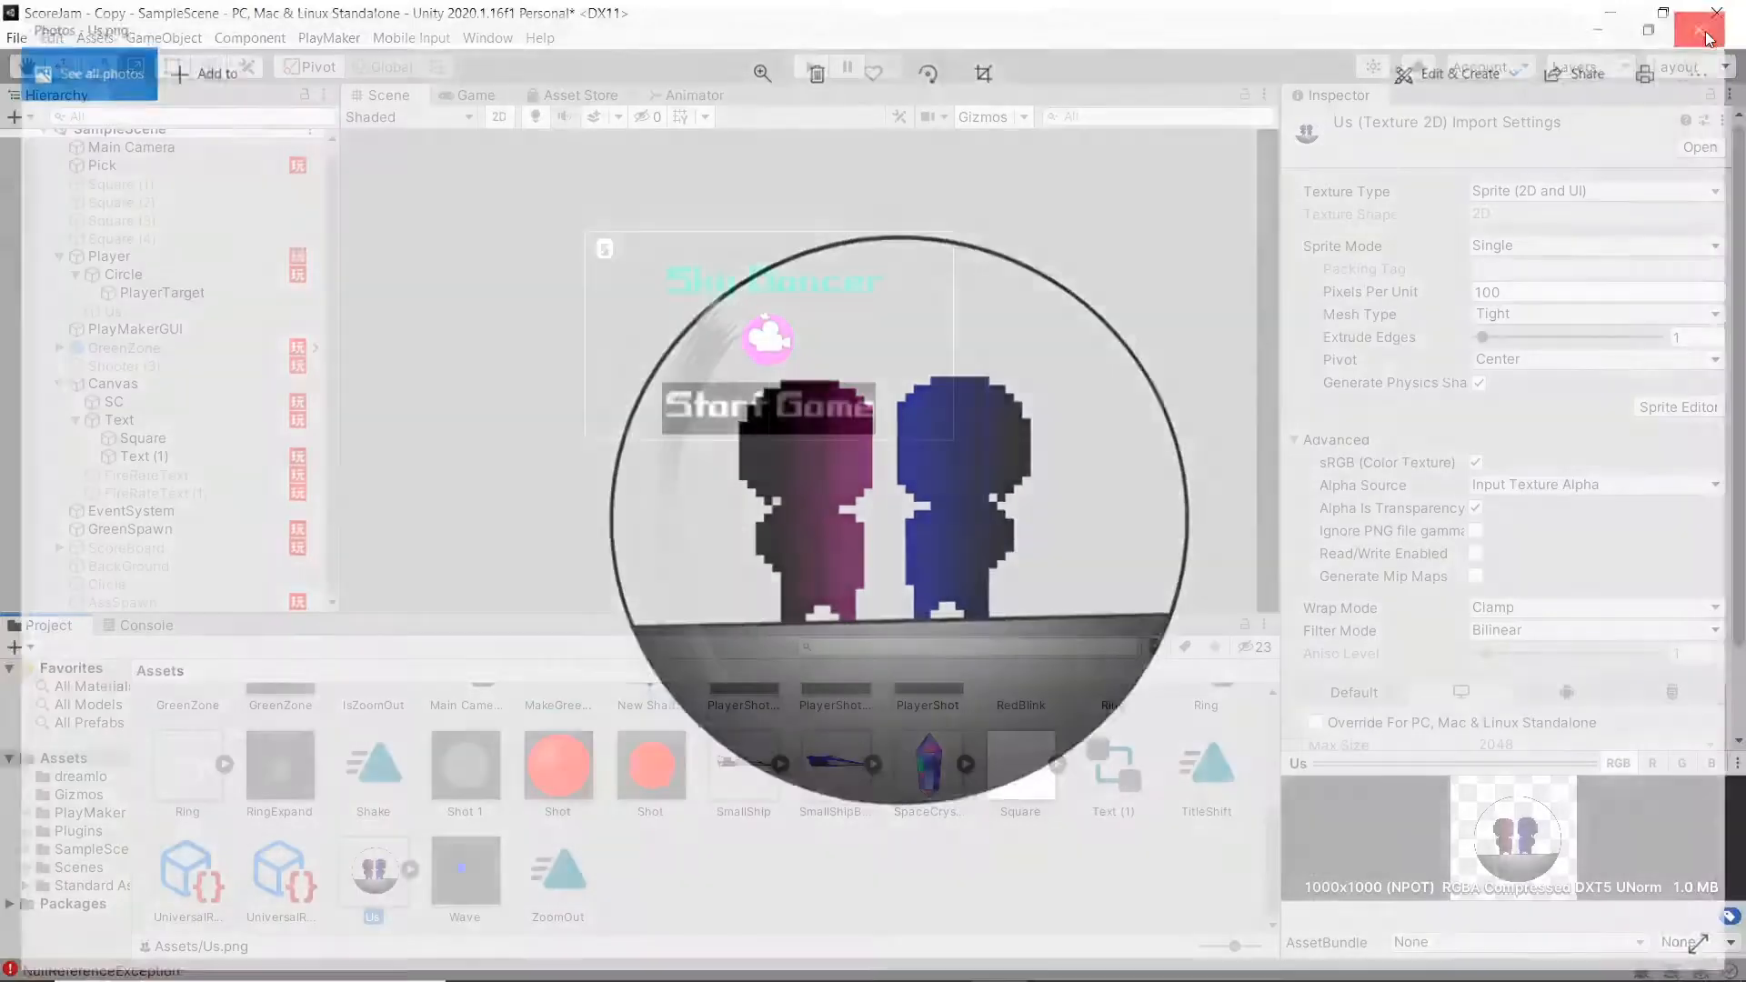
Step: View the BackGround galaxy image and the Ass asteroid image from the project assets one after the other, closing each
scroll(423, 840, up, 3)
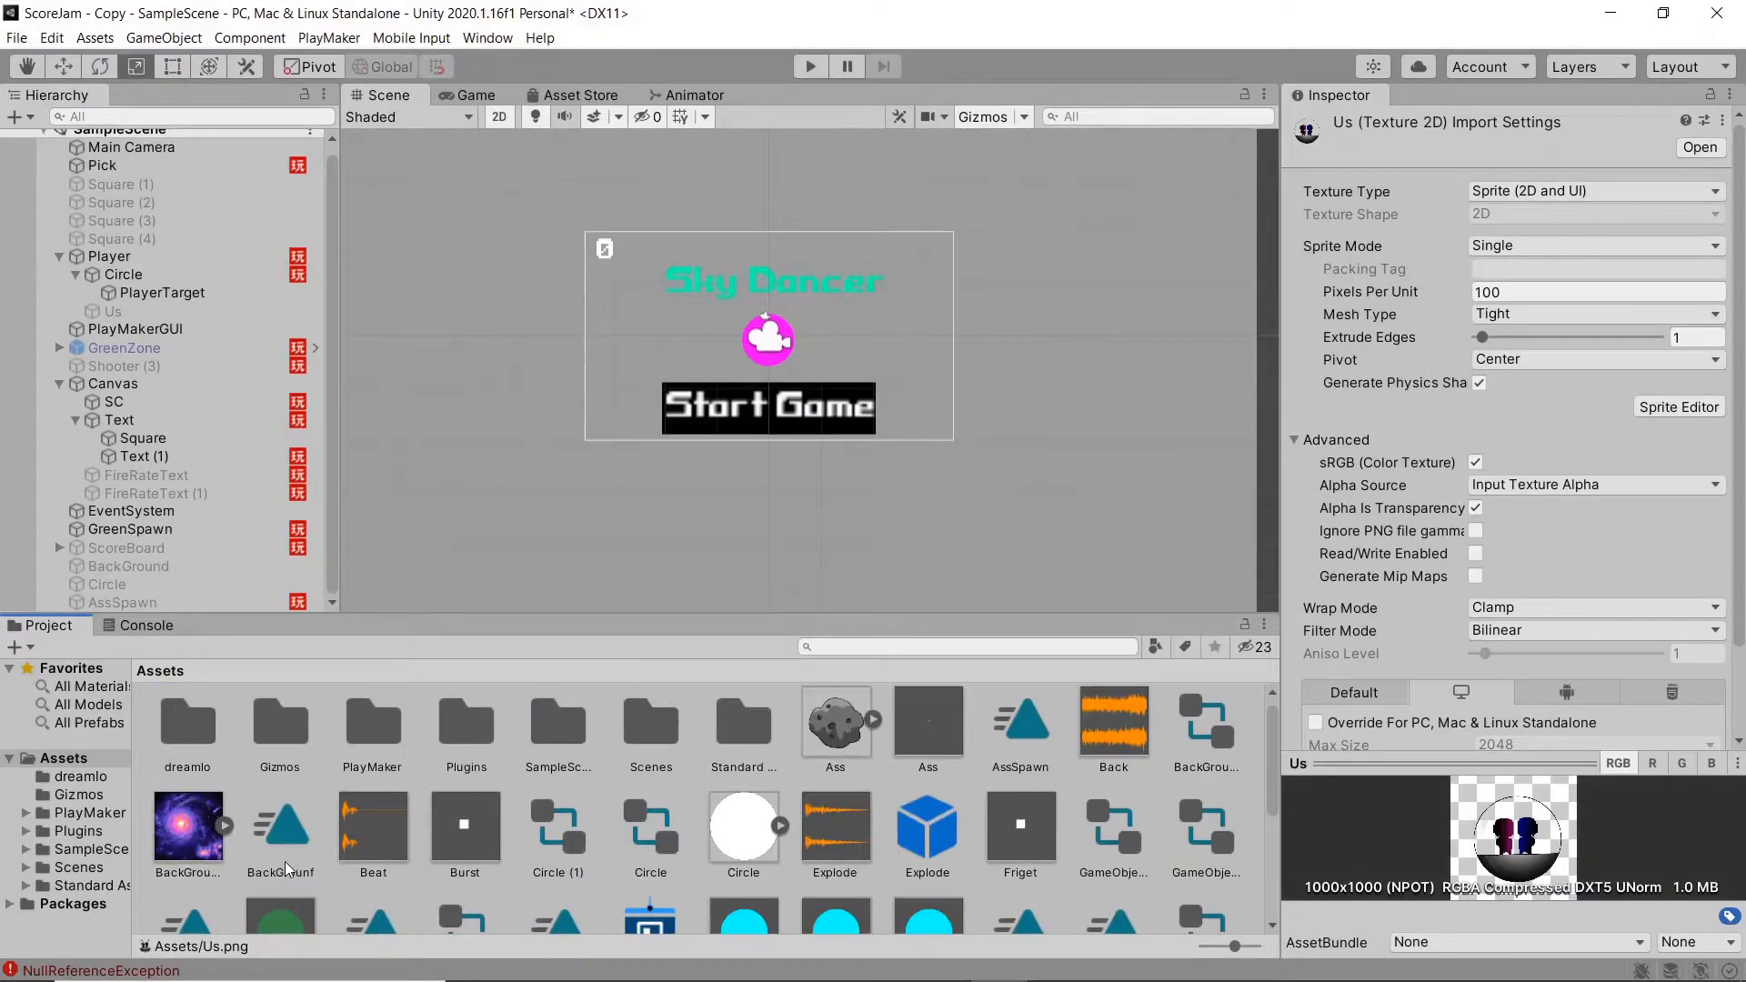
click(182, 844)
double_click(182, 843)
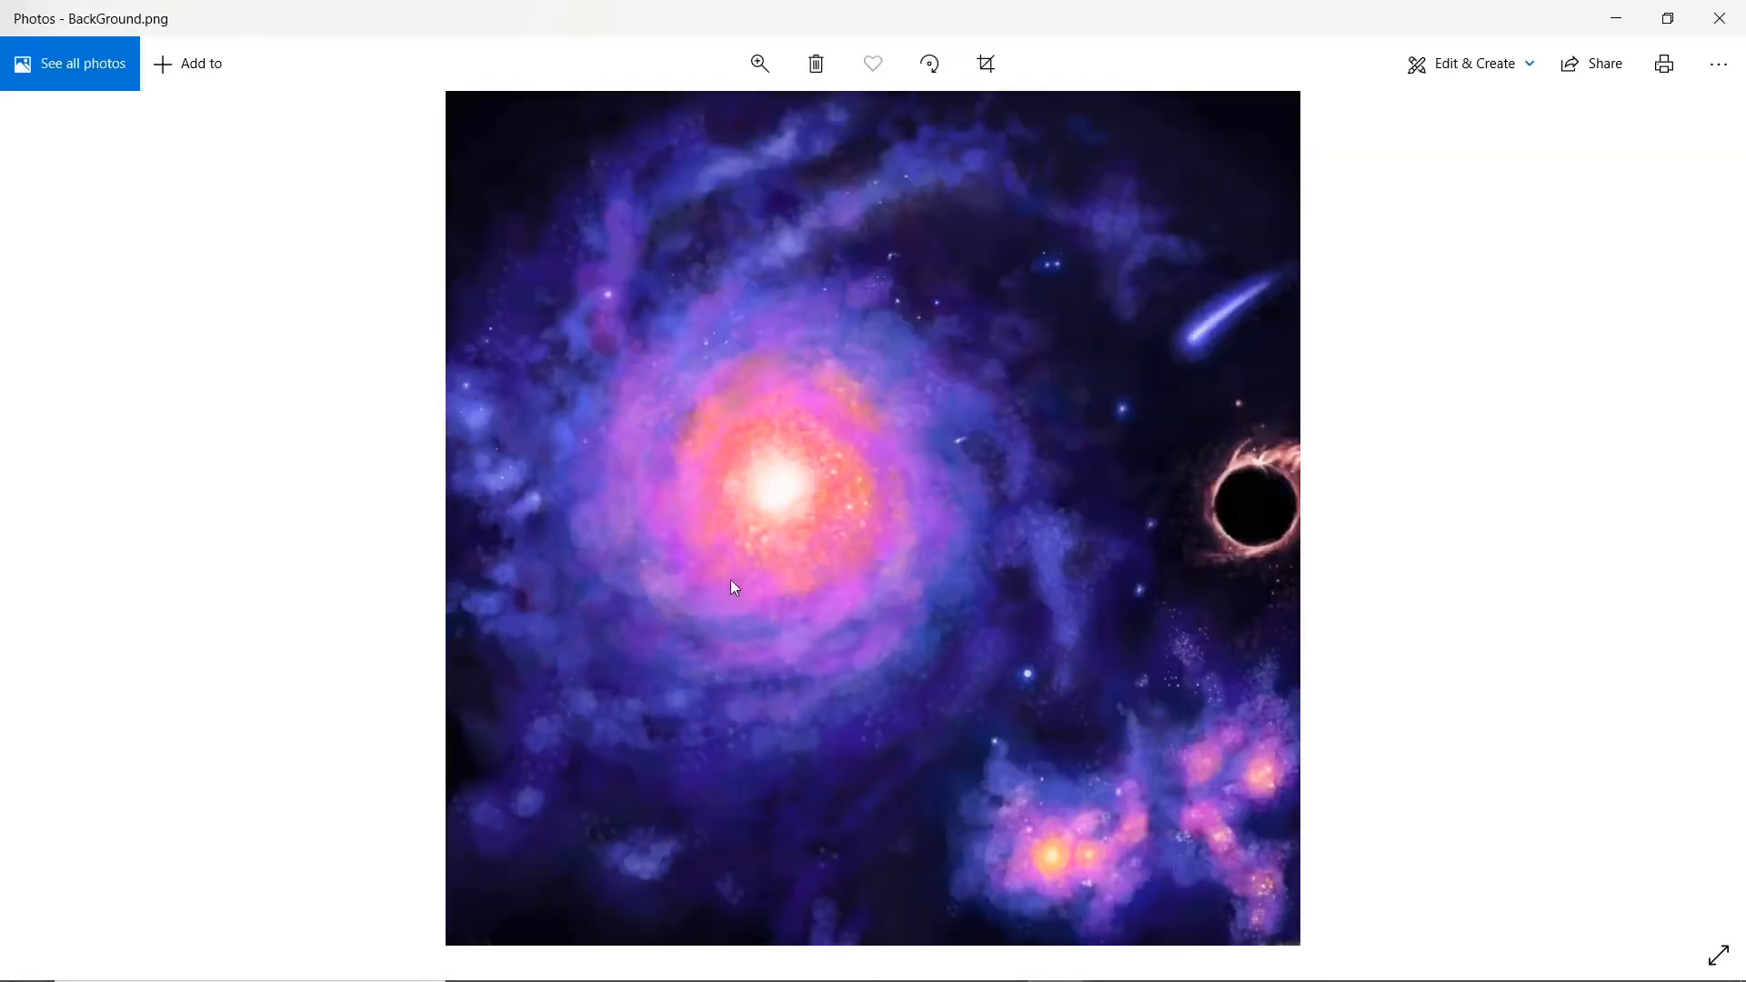
click(1718, 17)
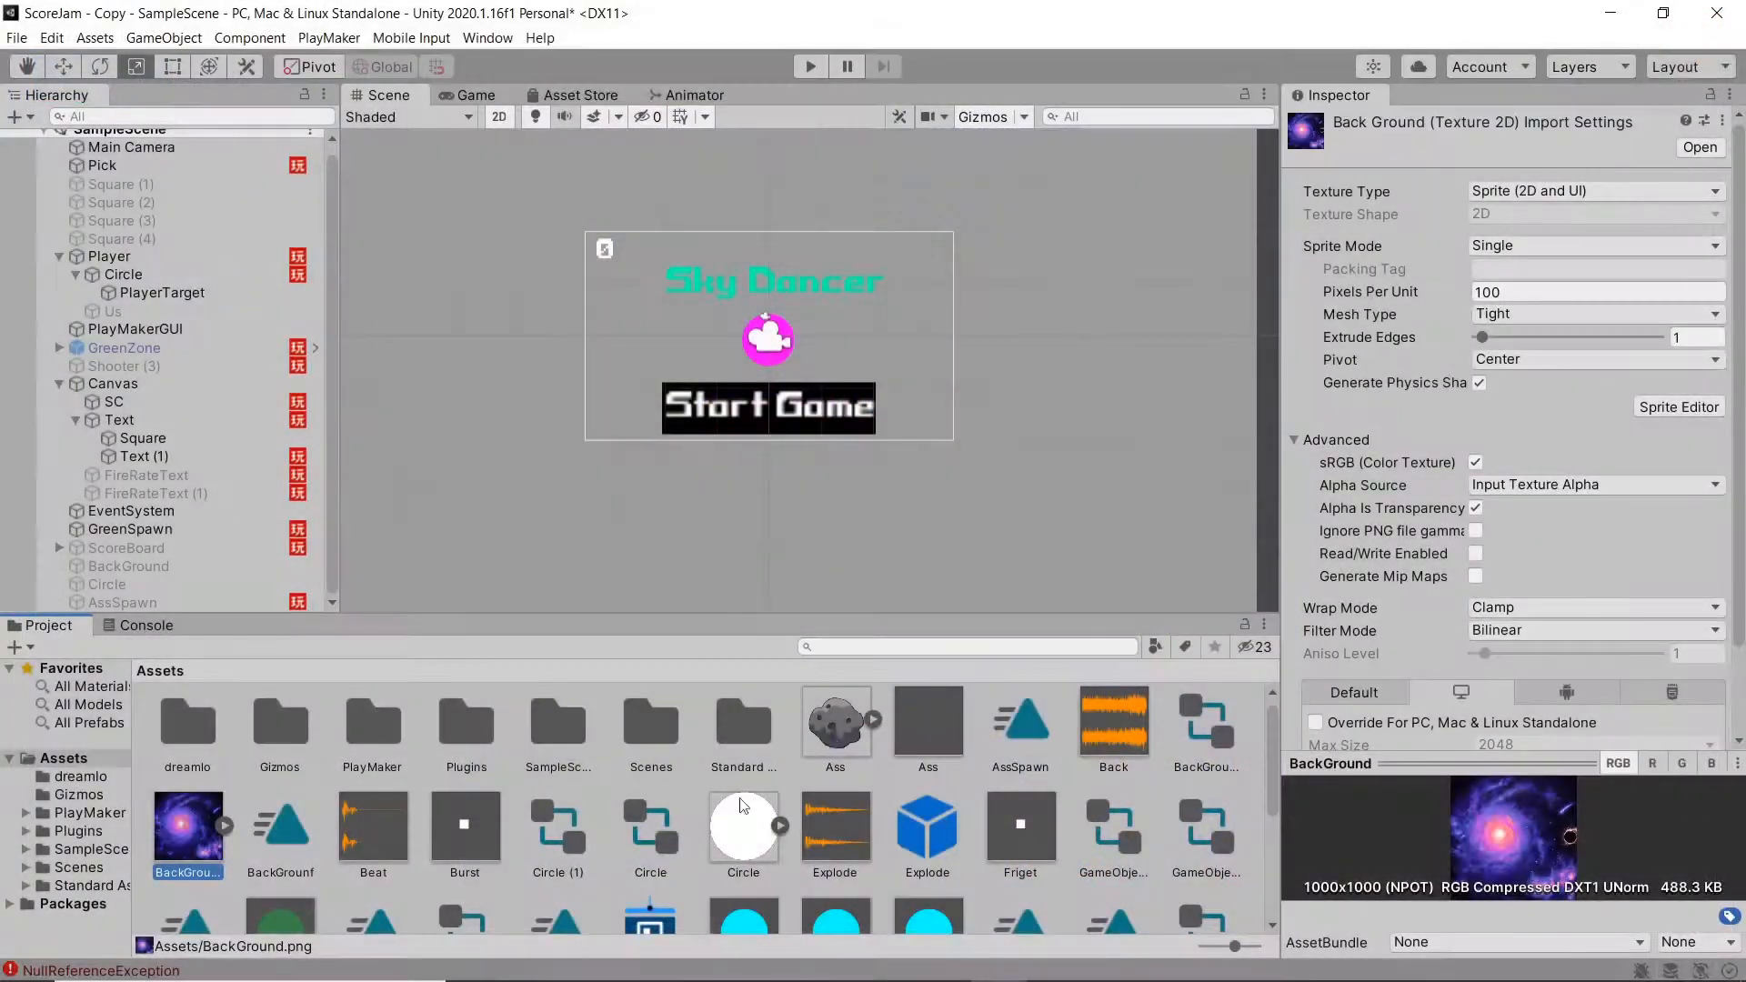
double_click(823, 736)
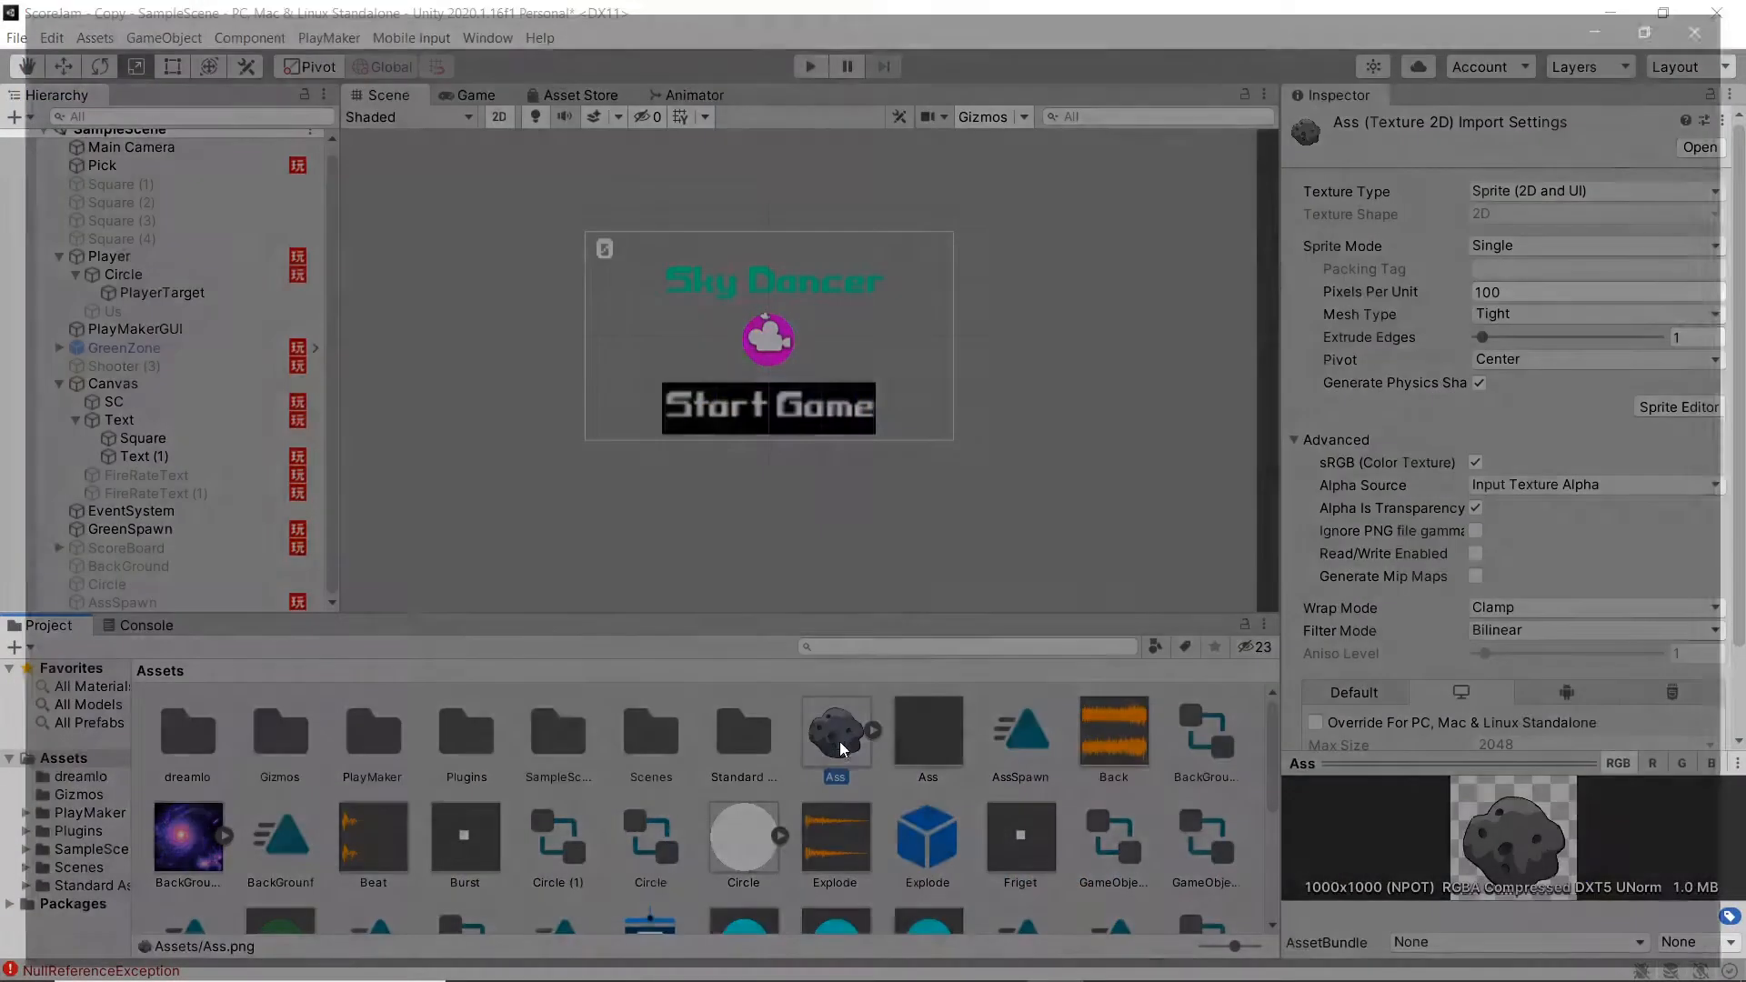
click(1718, 17)
scroll(985, 751, down, 6)
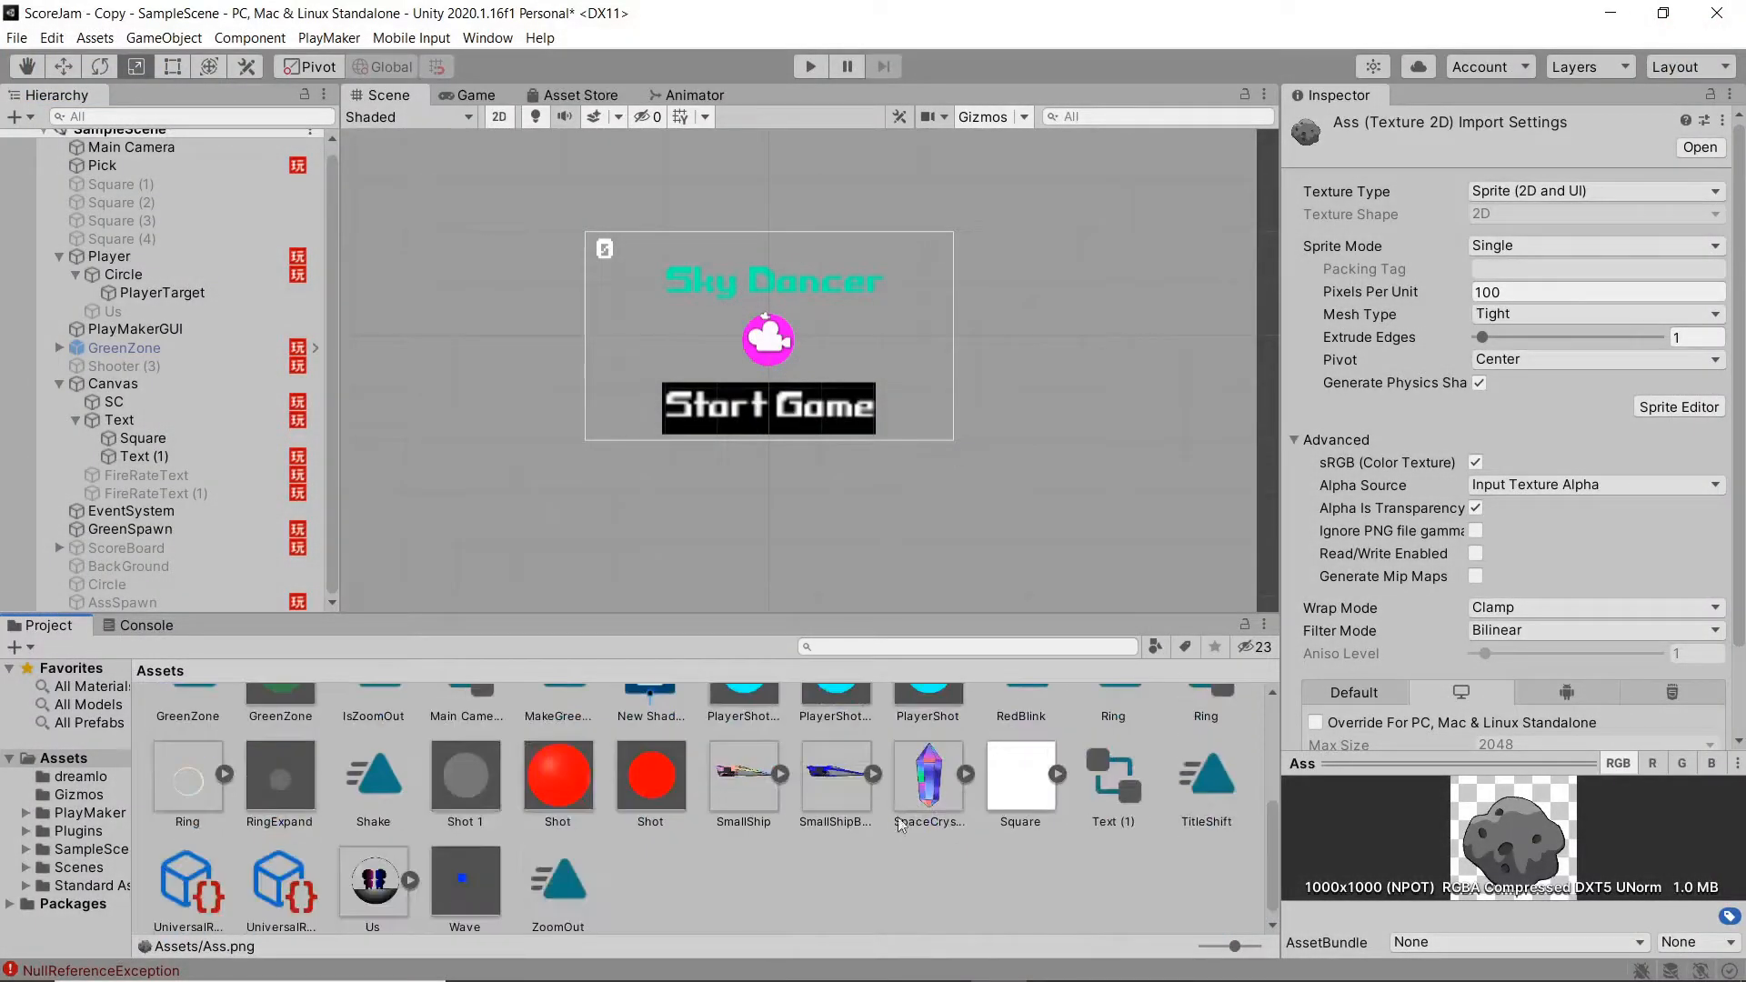
scroll(873, 854, up, 3)
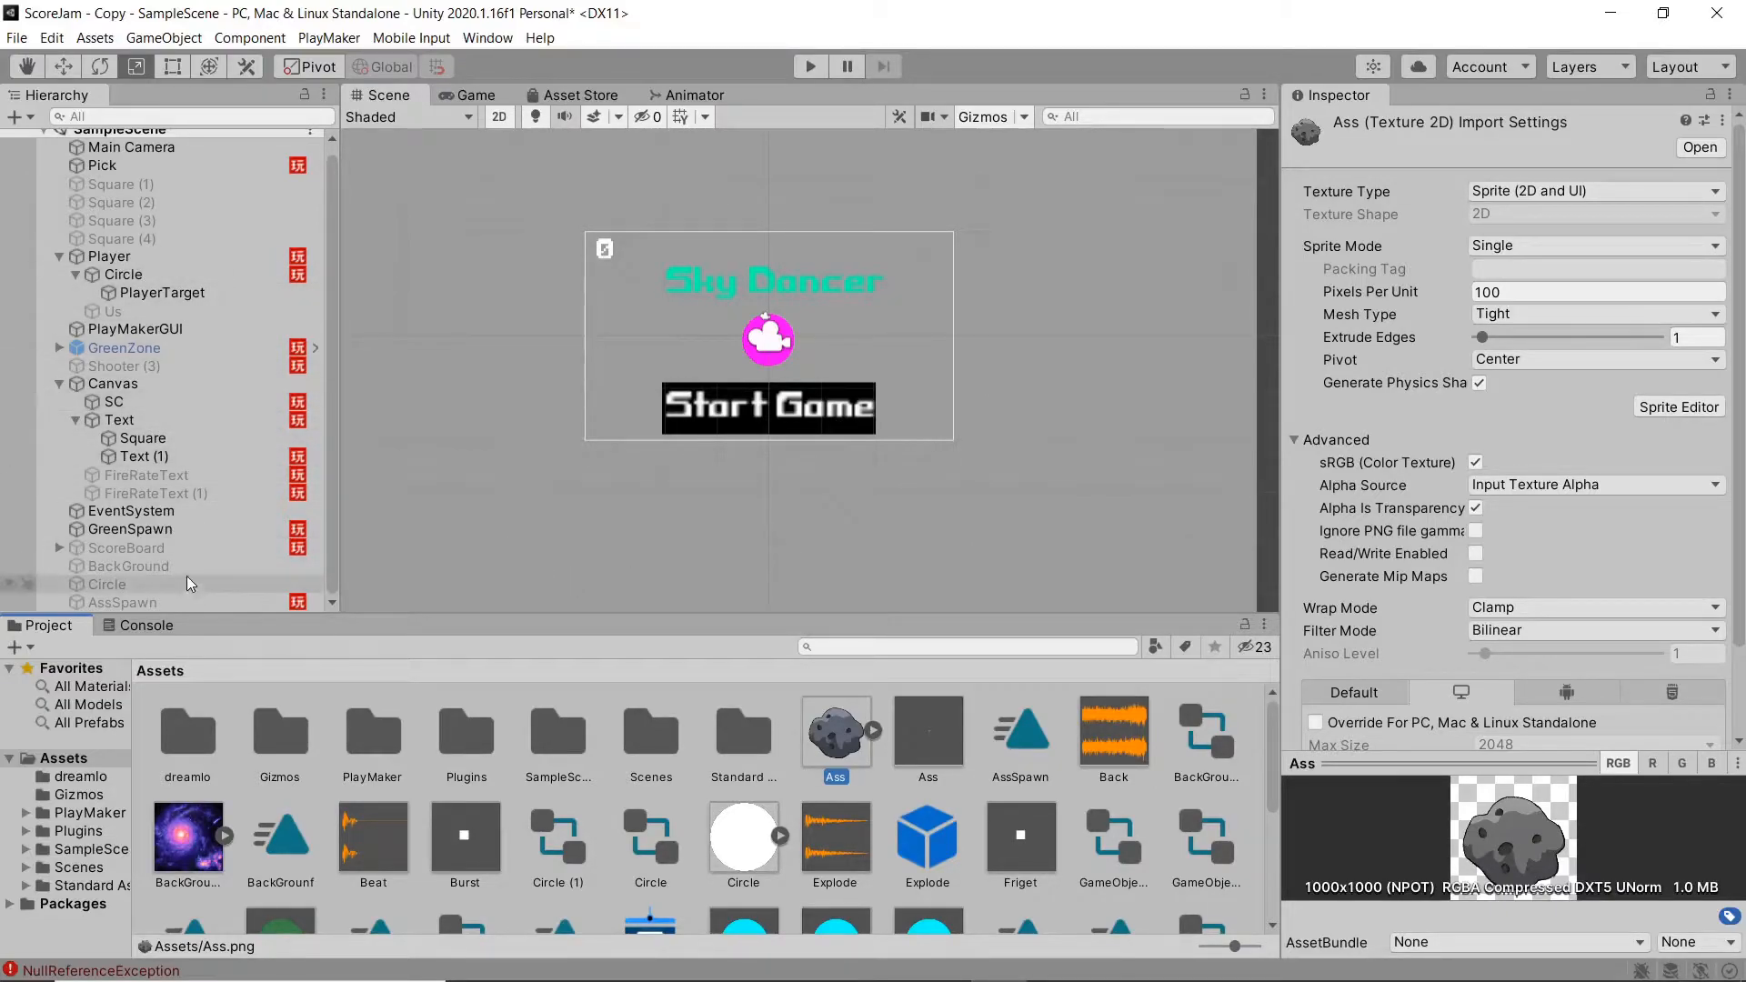
Step: Activate the BackGround object in SampleScene and disable the Pick object's Sprite Renderer
click(128, 566)
click(1340, 128)
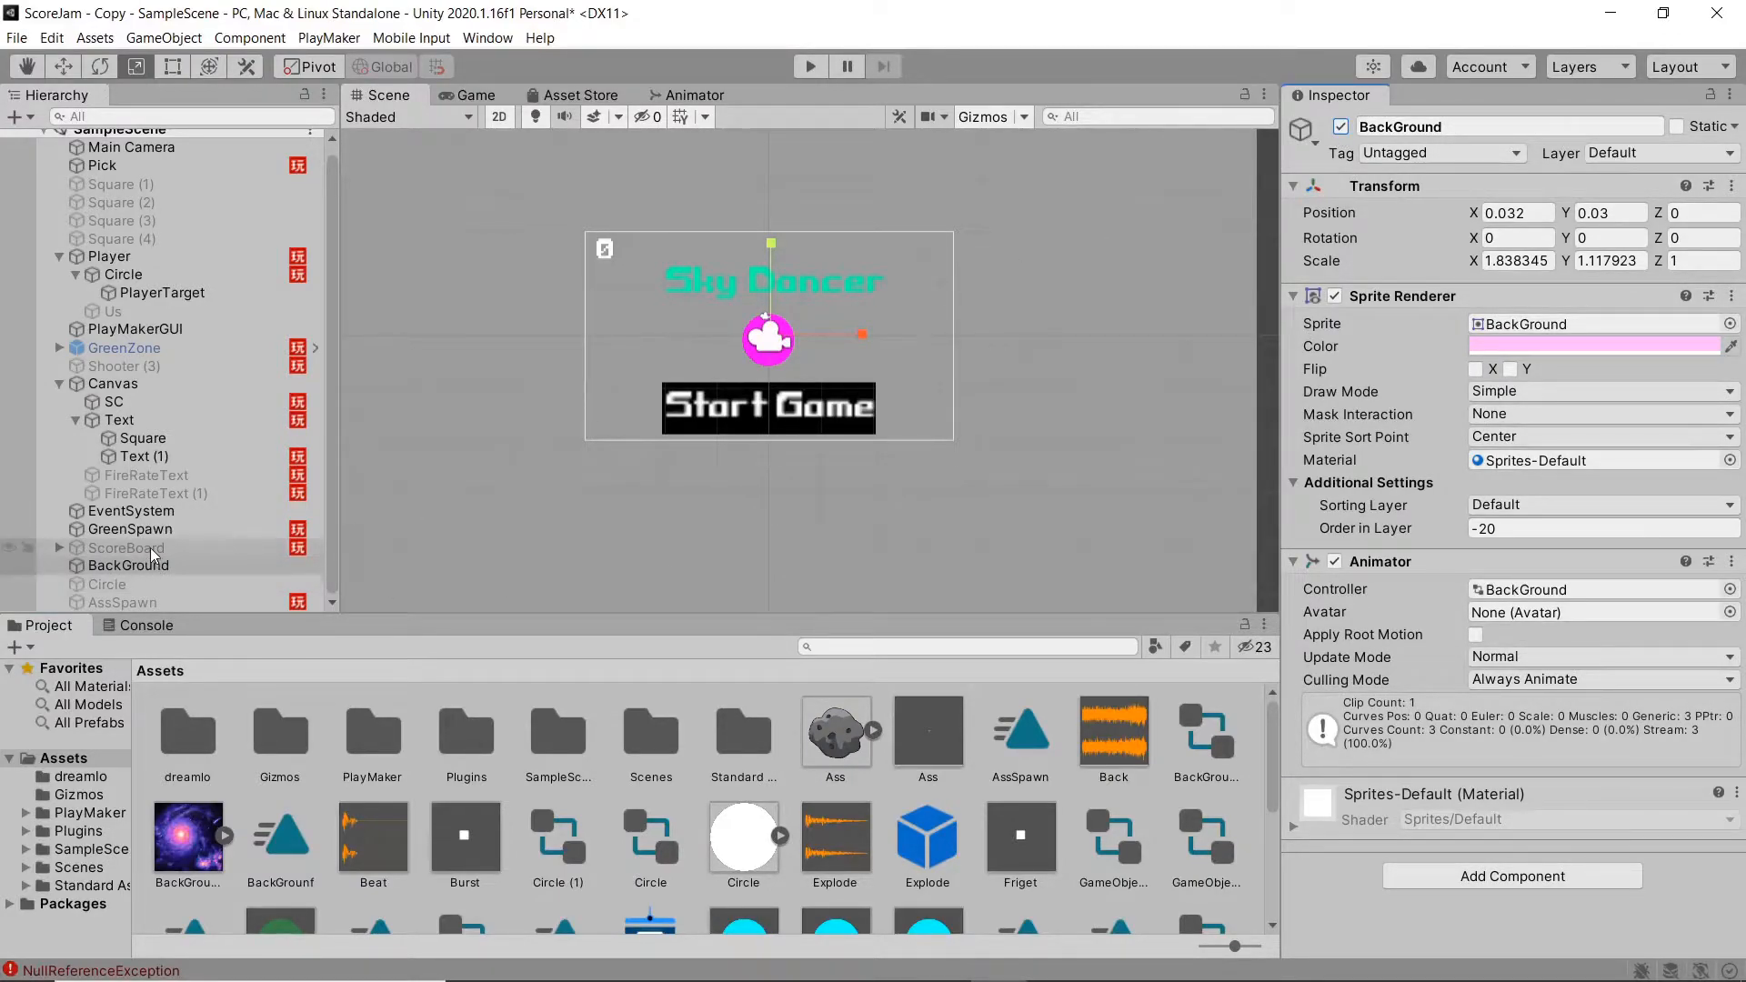
scroll(150, 547, up, 1)
click(138, 169)
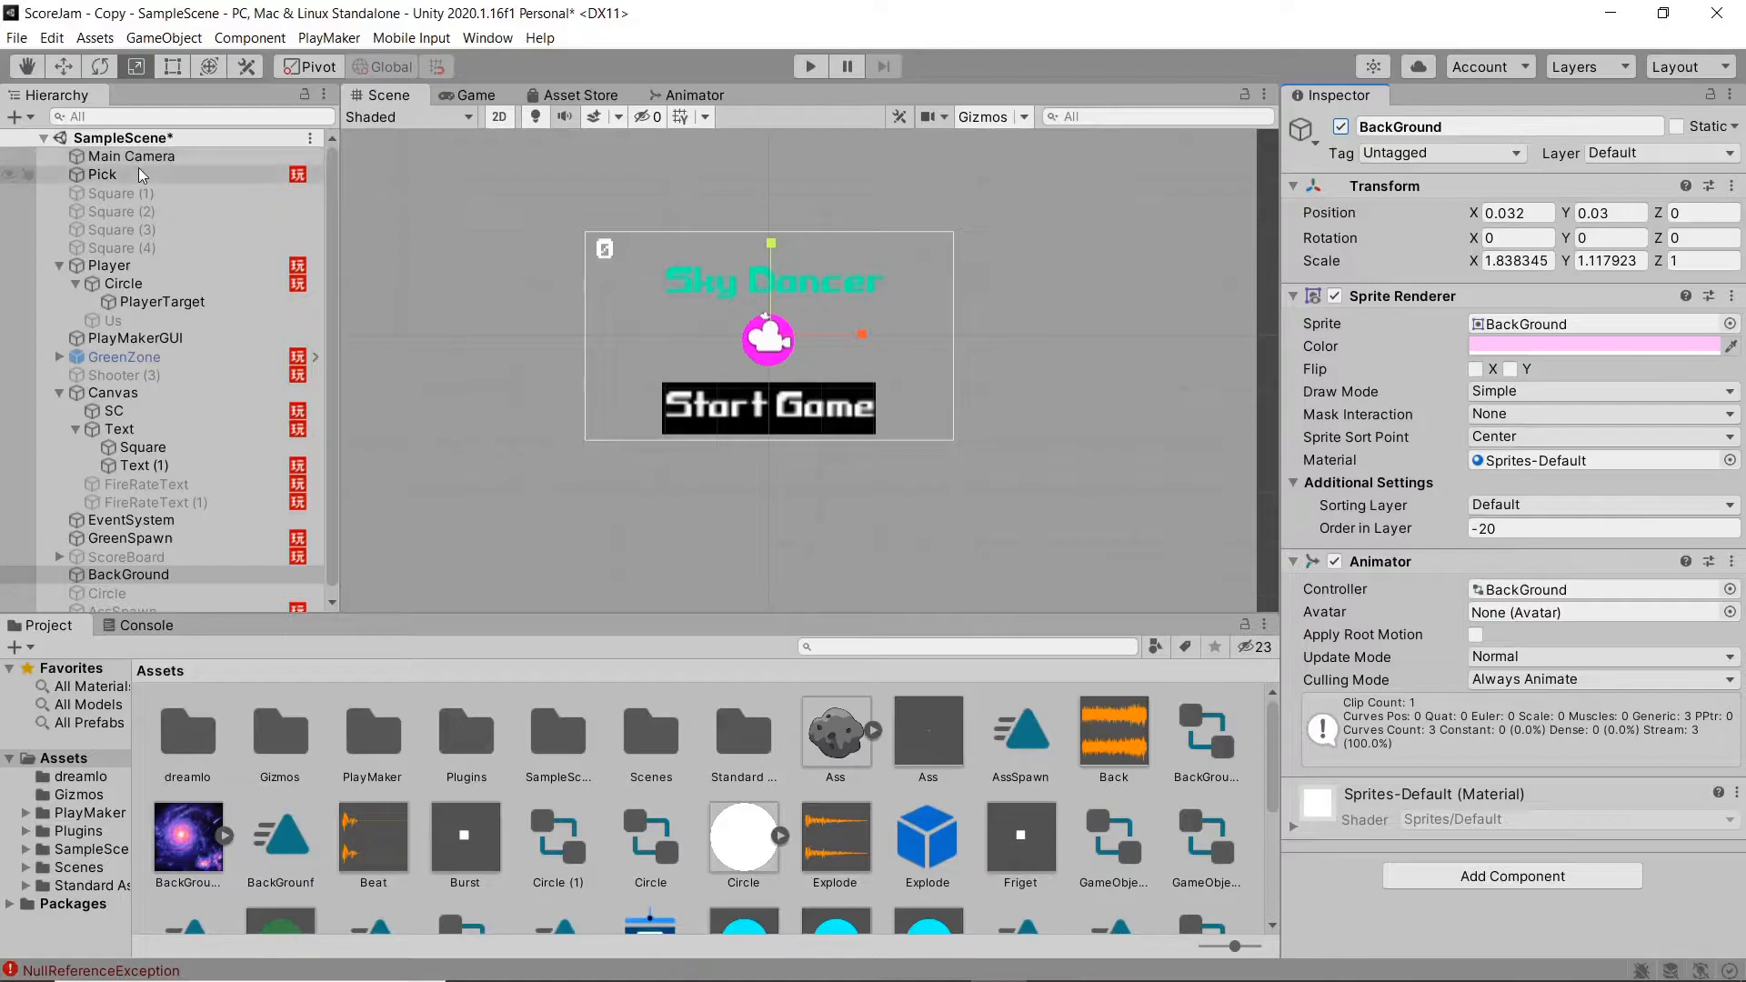
click(1334, 295)
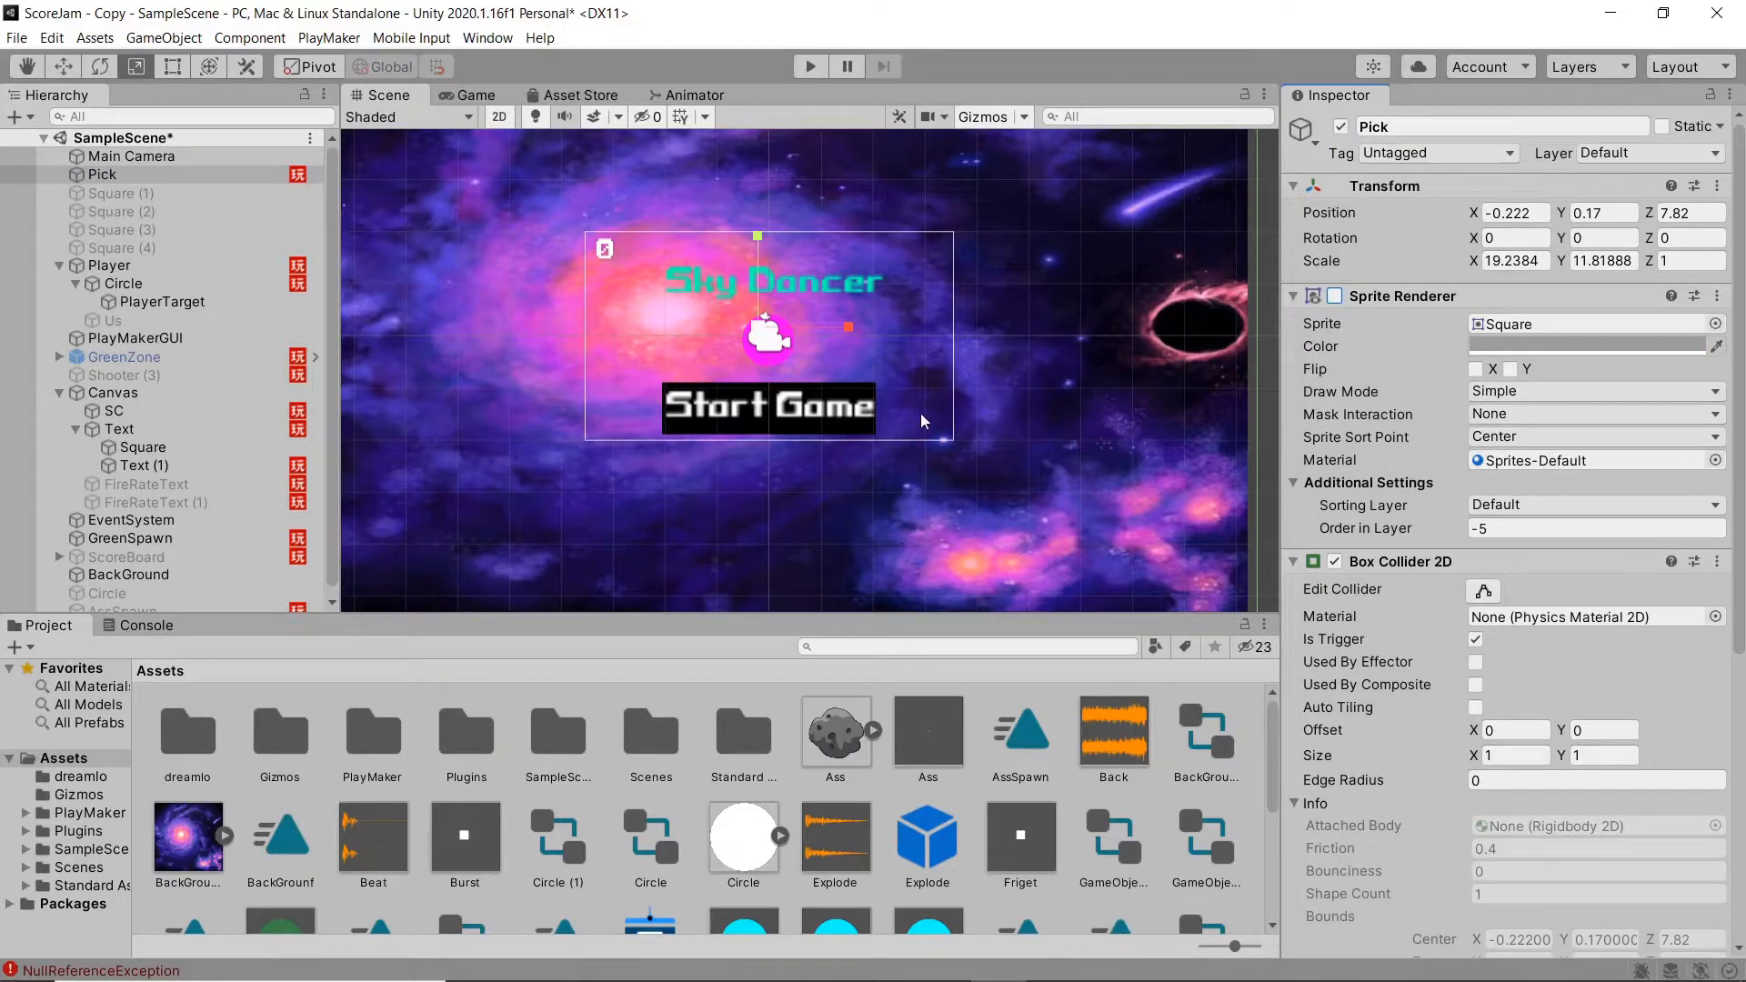
Step: Activate the Us object under Player and disable the Player's own circle Sprite Renderer
scroll(151, 440, down, 1)
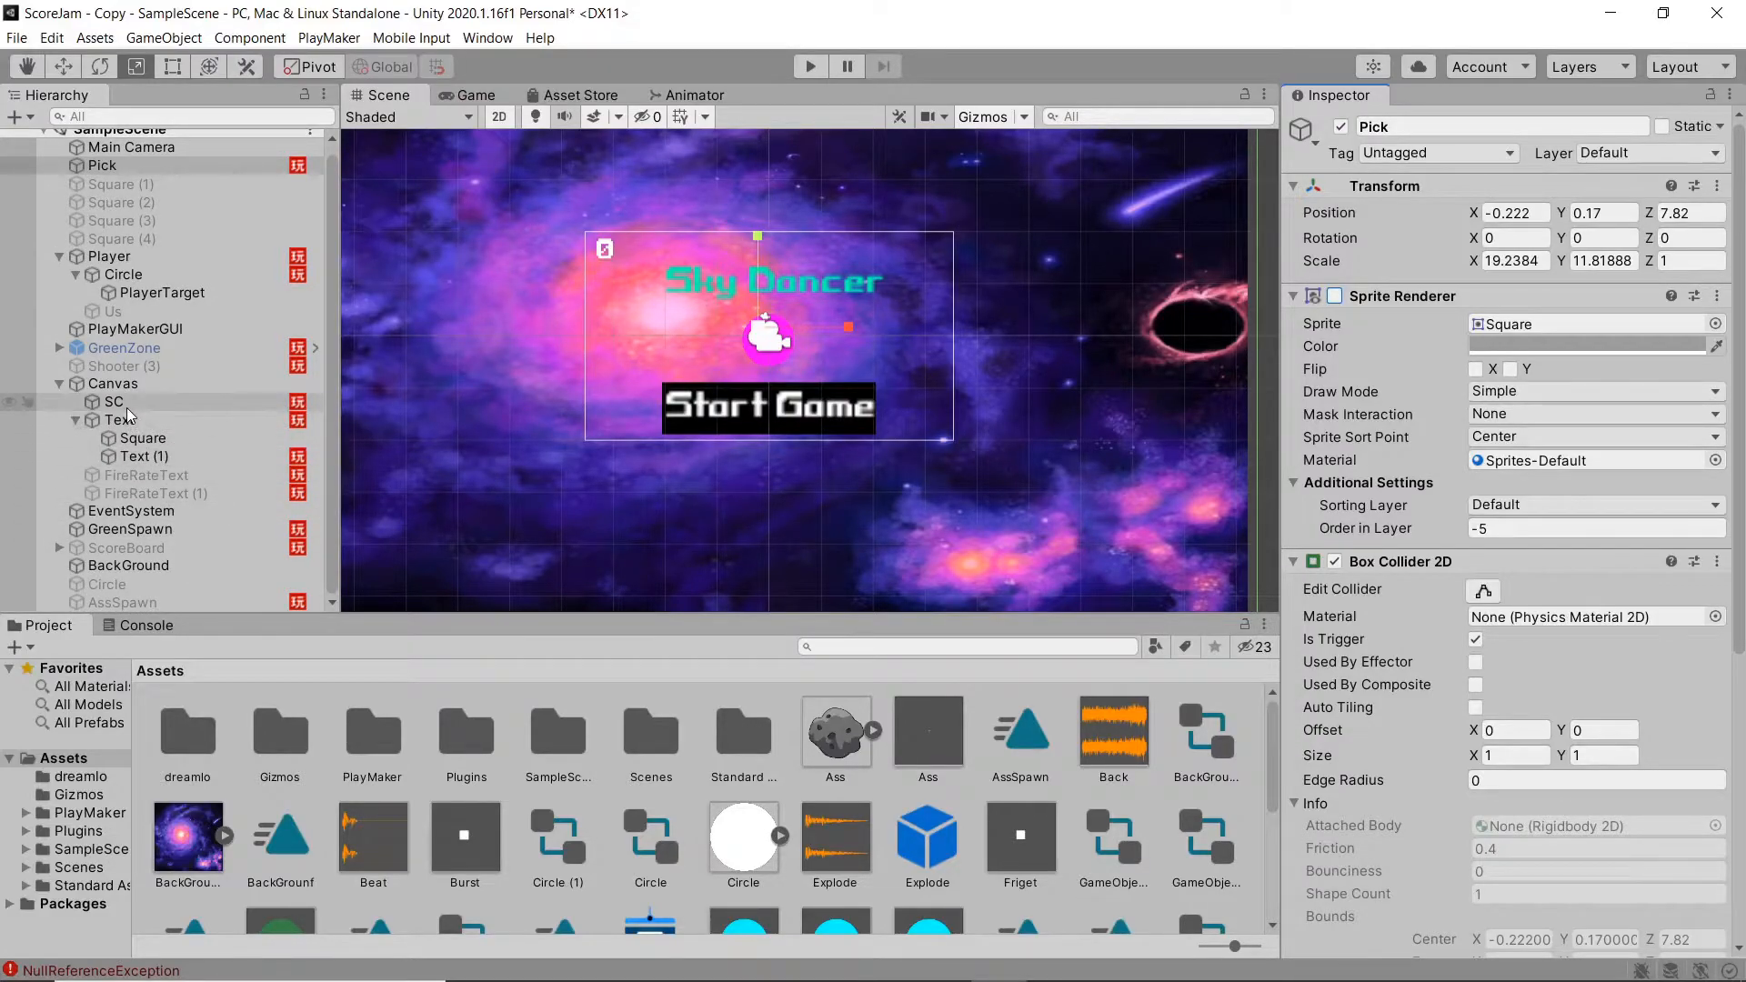
click(120, 313)
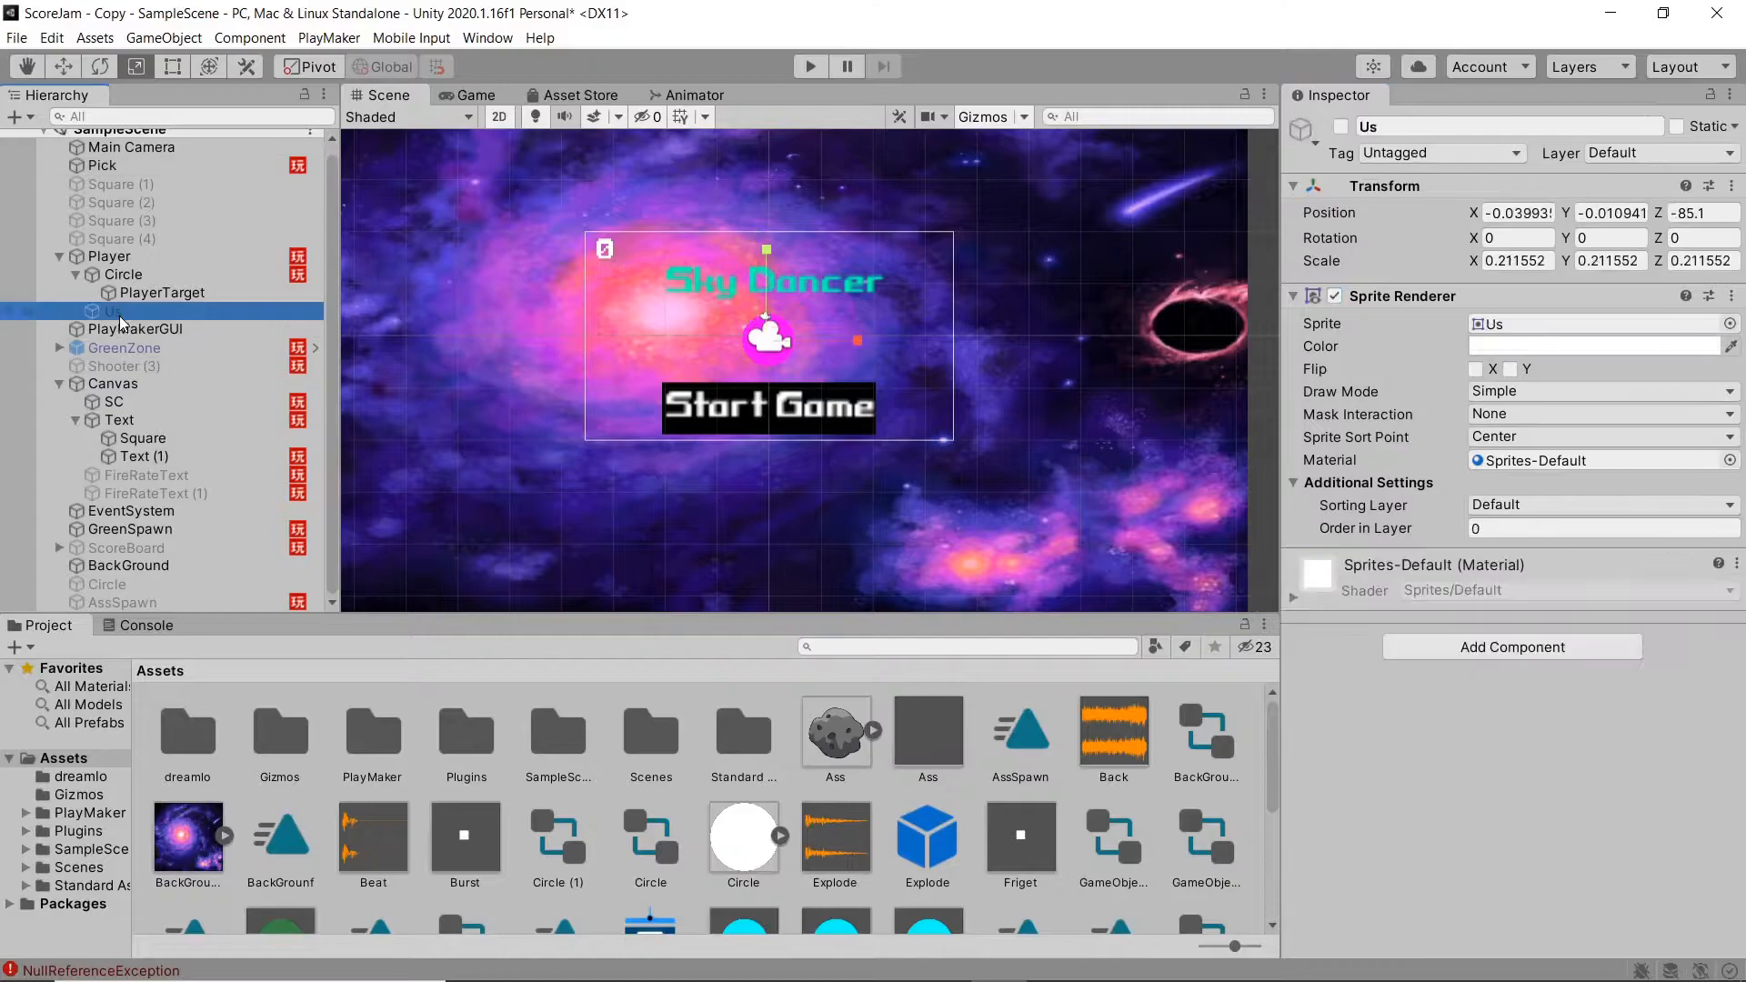
click(1340, 127)
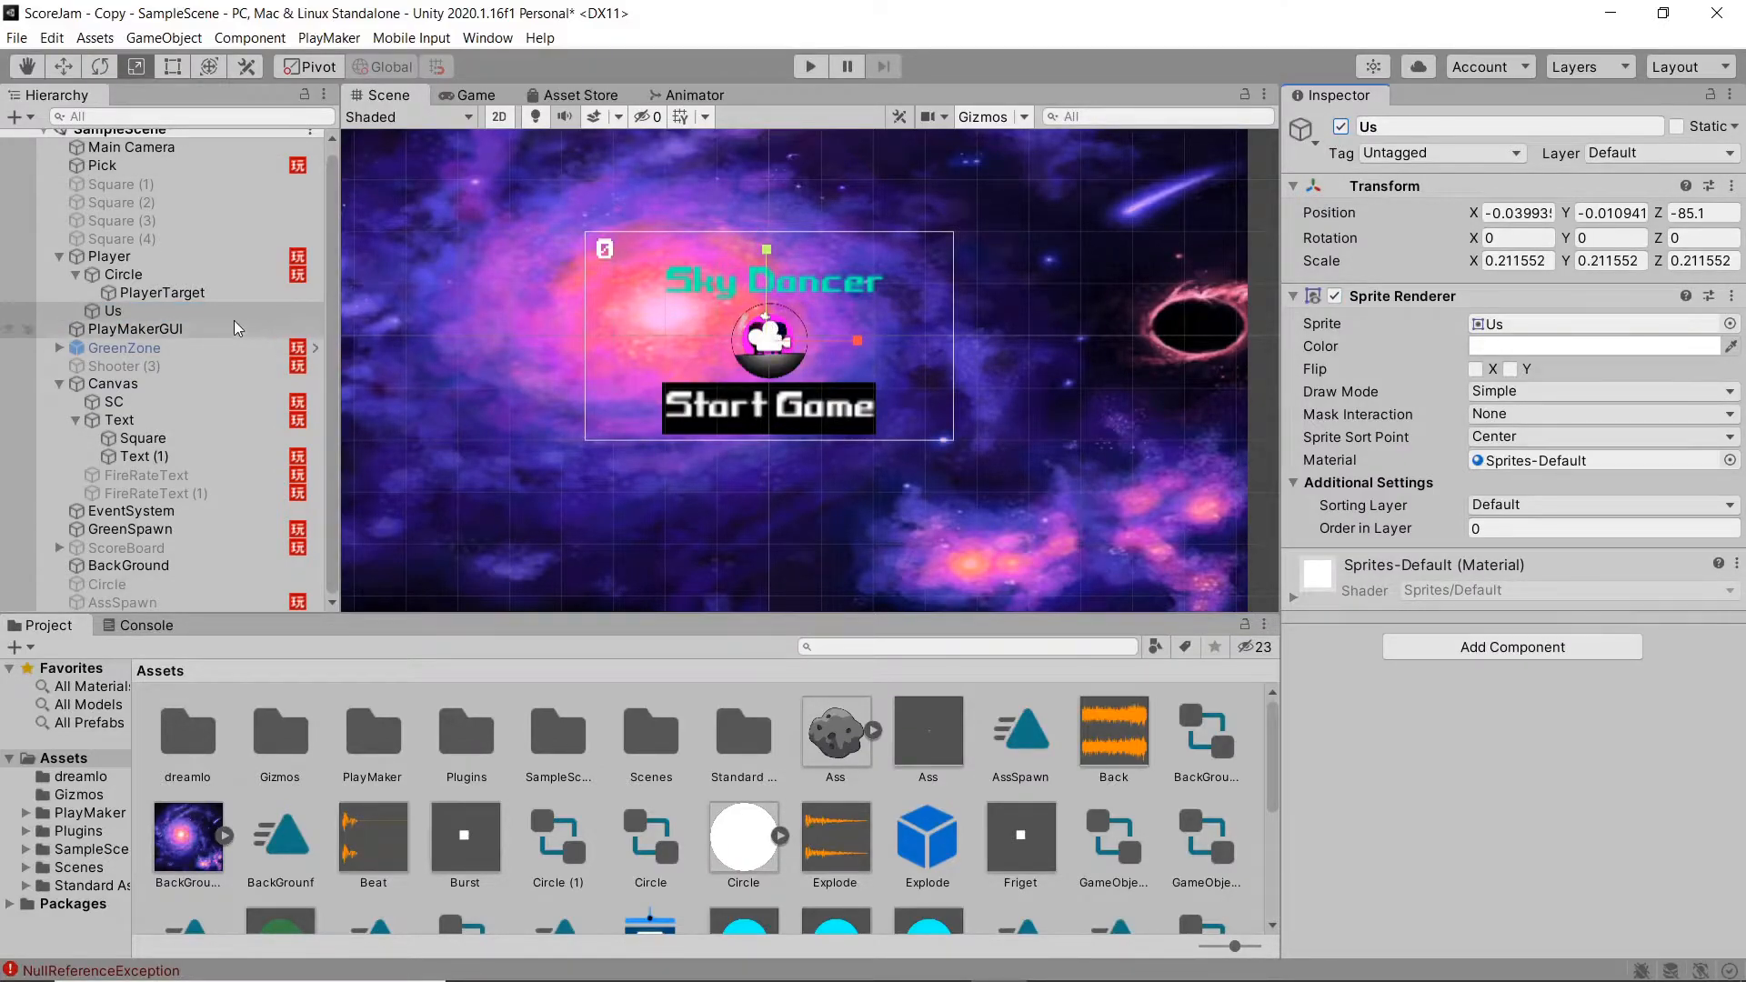
click(152, 275)
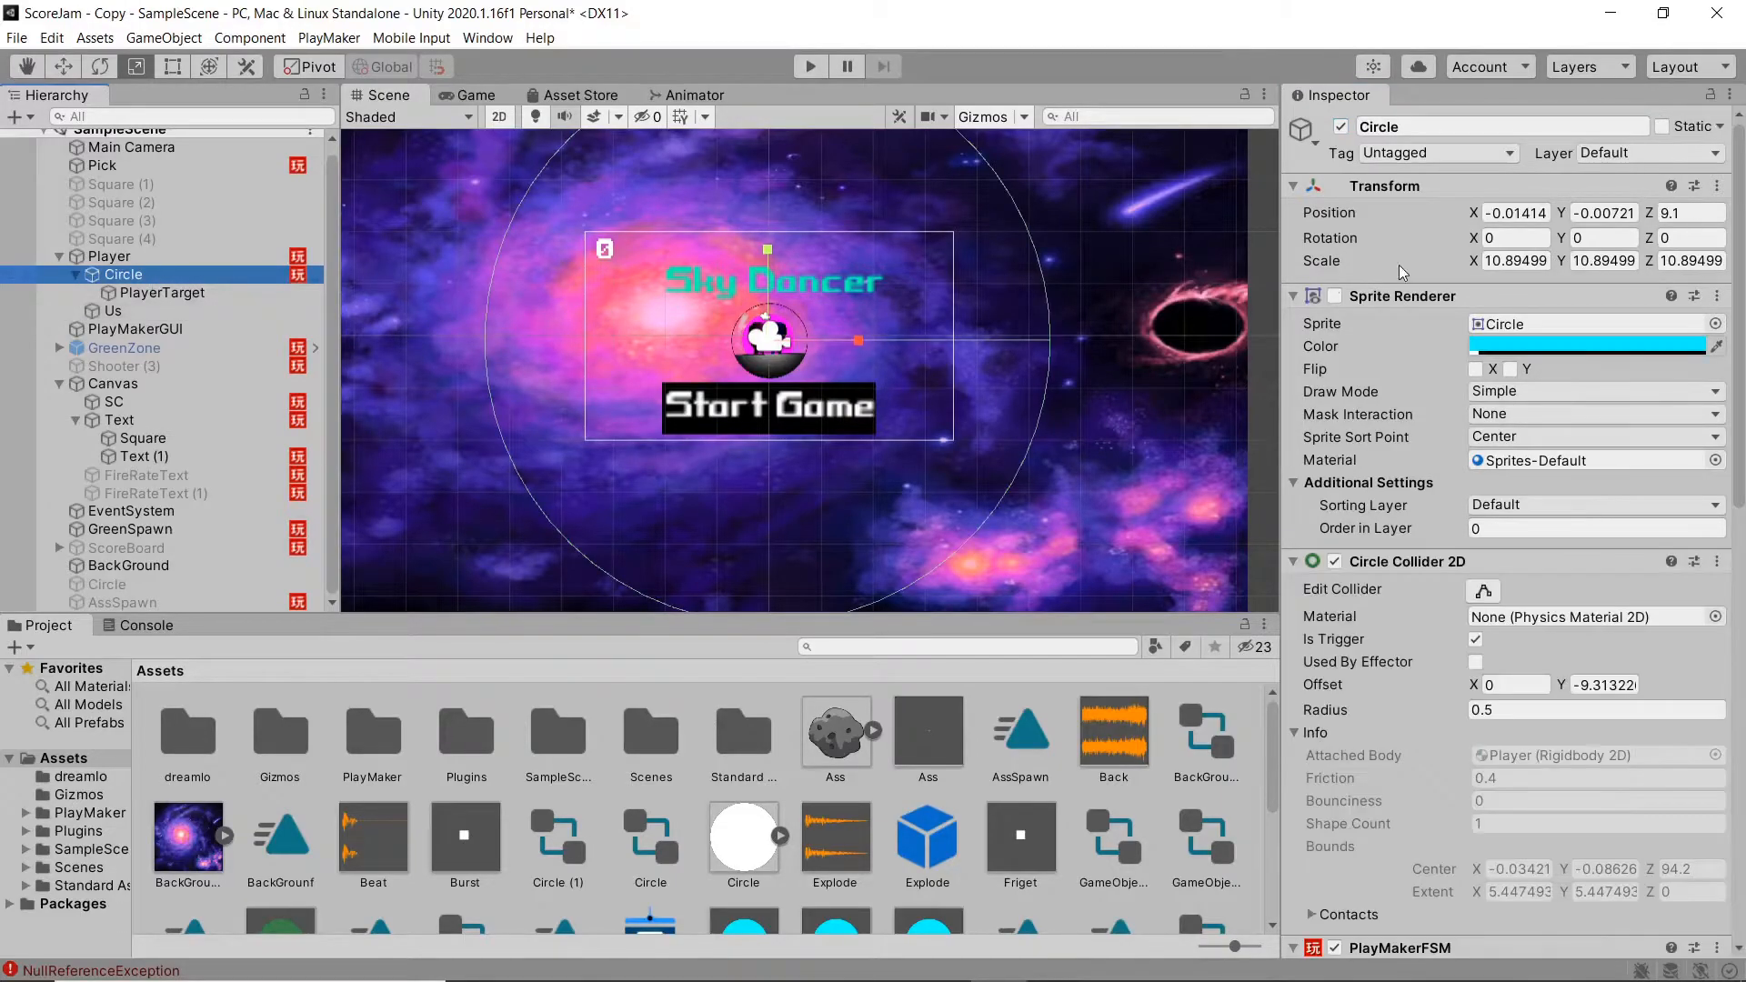
click(188, 260)
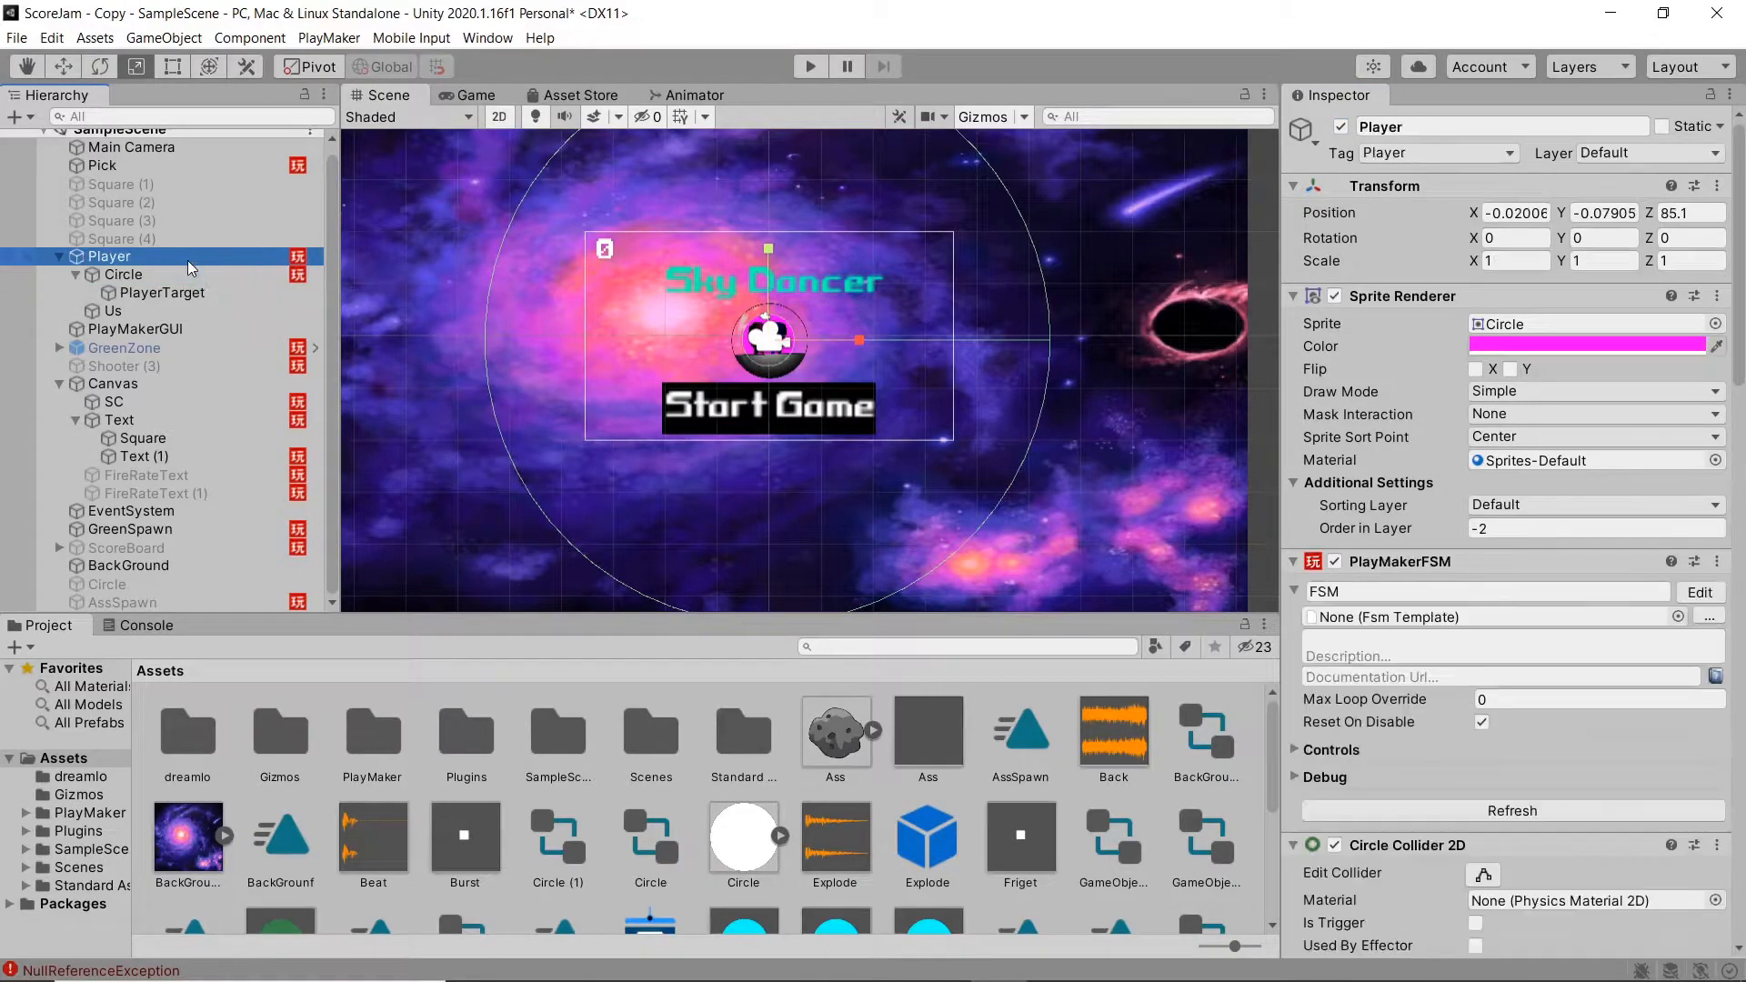
click(1334, 296)
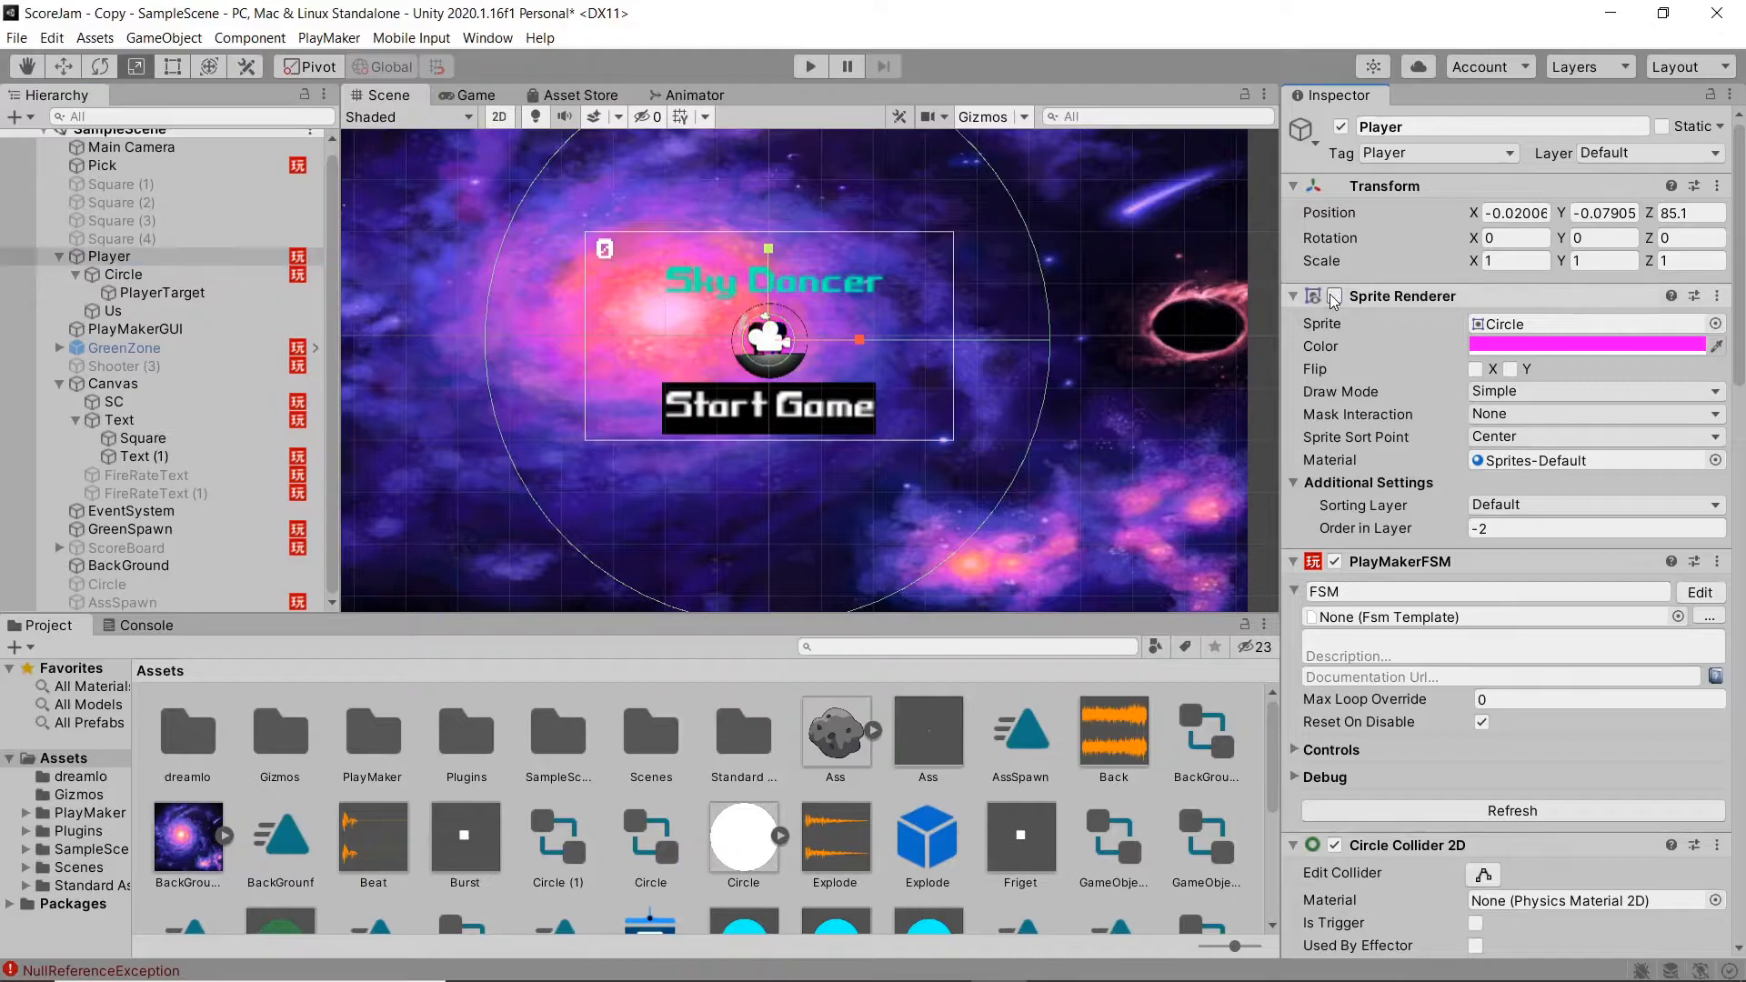
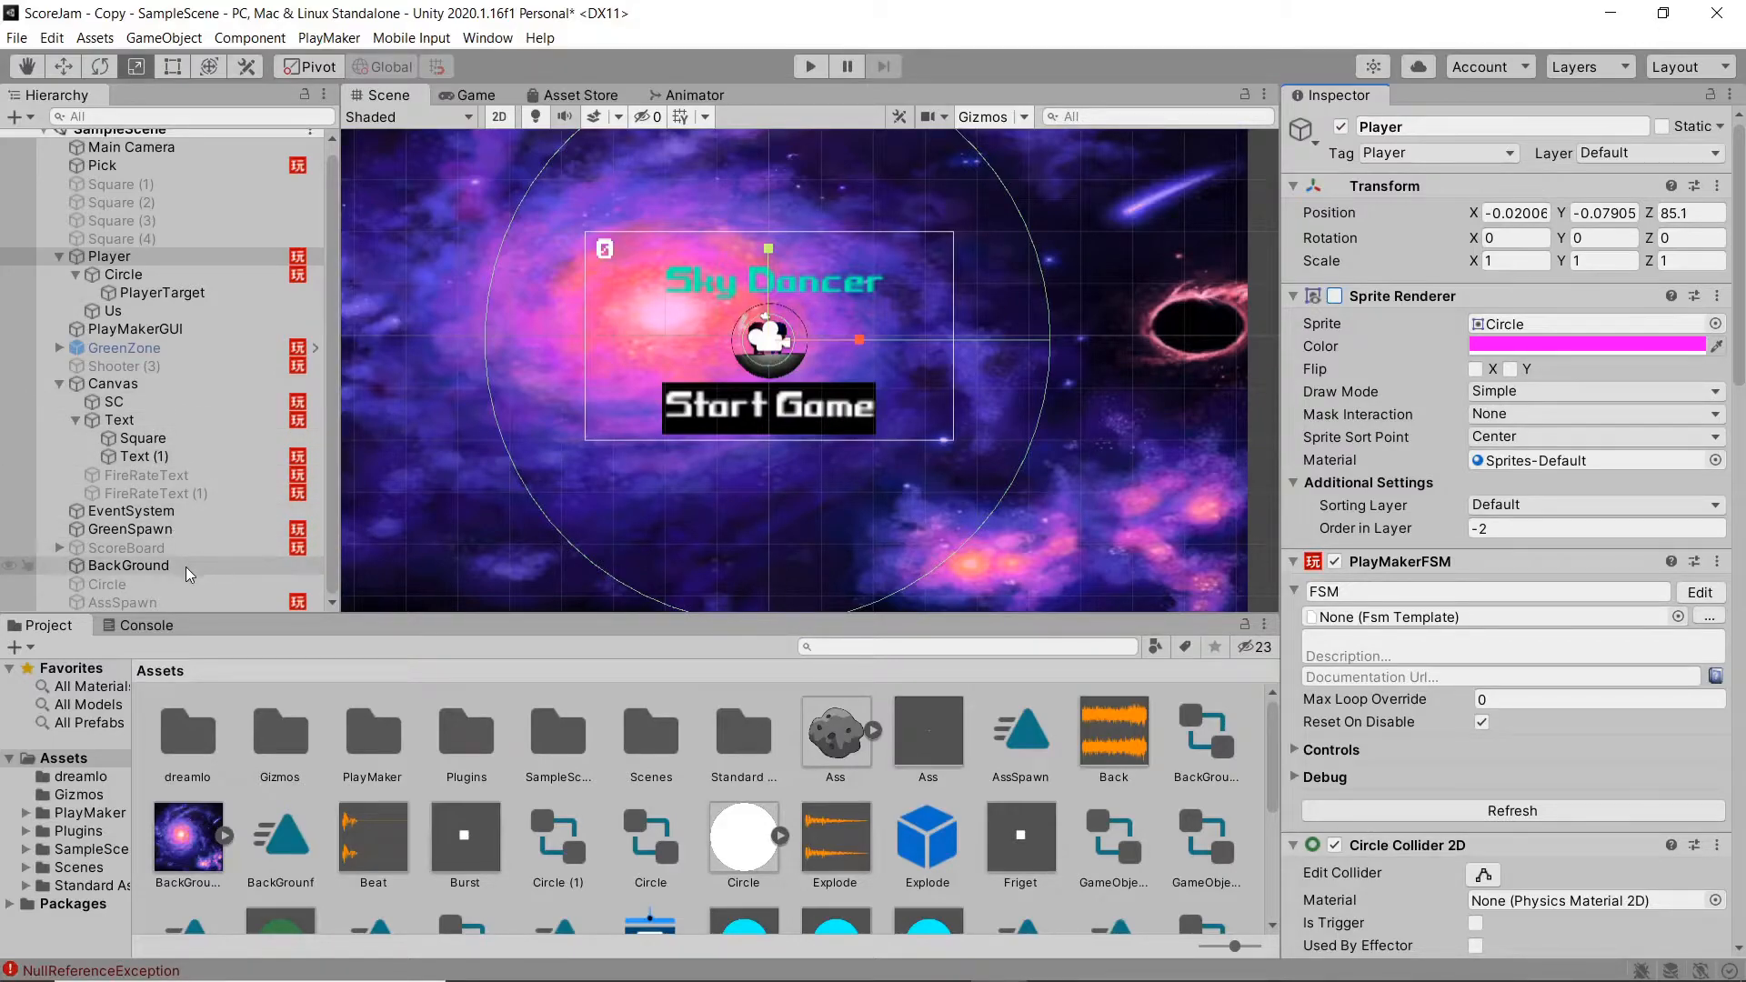
Step: In the Ass prefab, disable Circle (1)'s Sprite Renderer and enable the one on the Ass root, then return to SampleScene
double_click(938, 722)
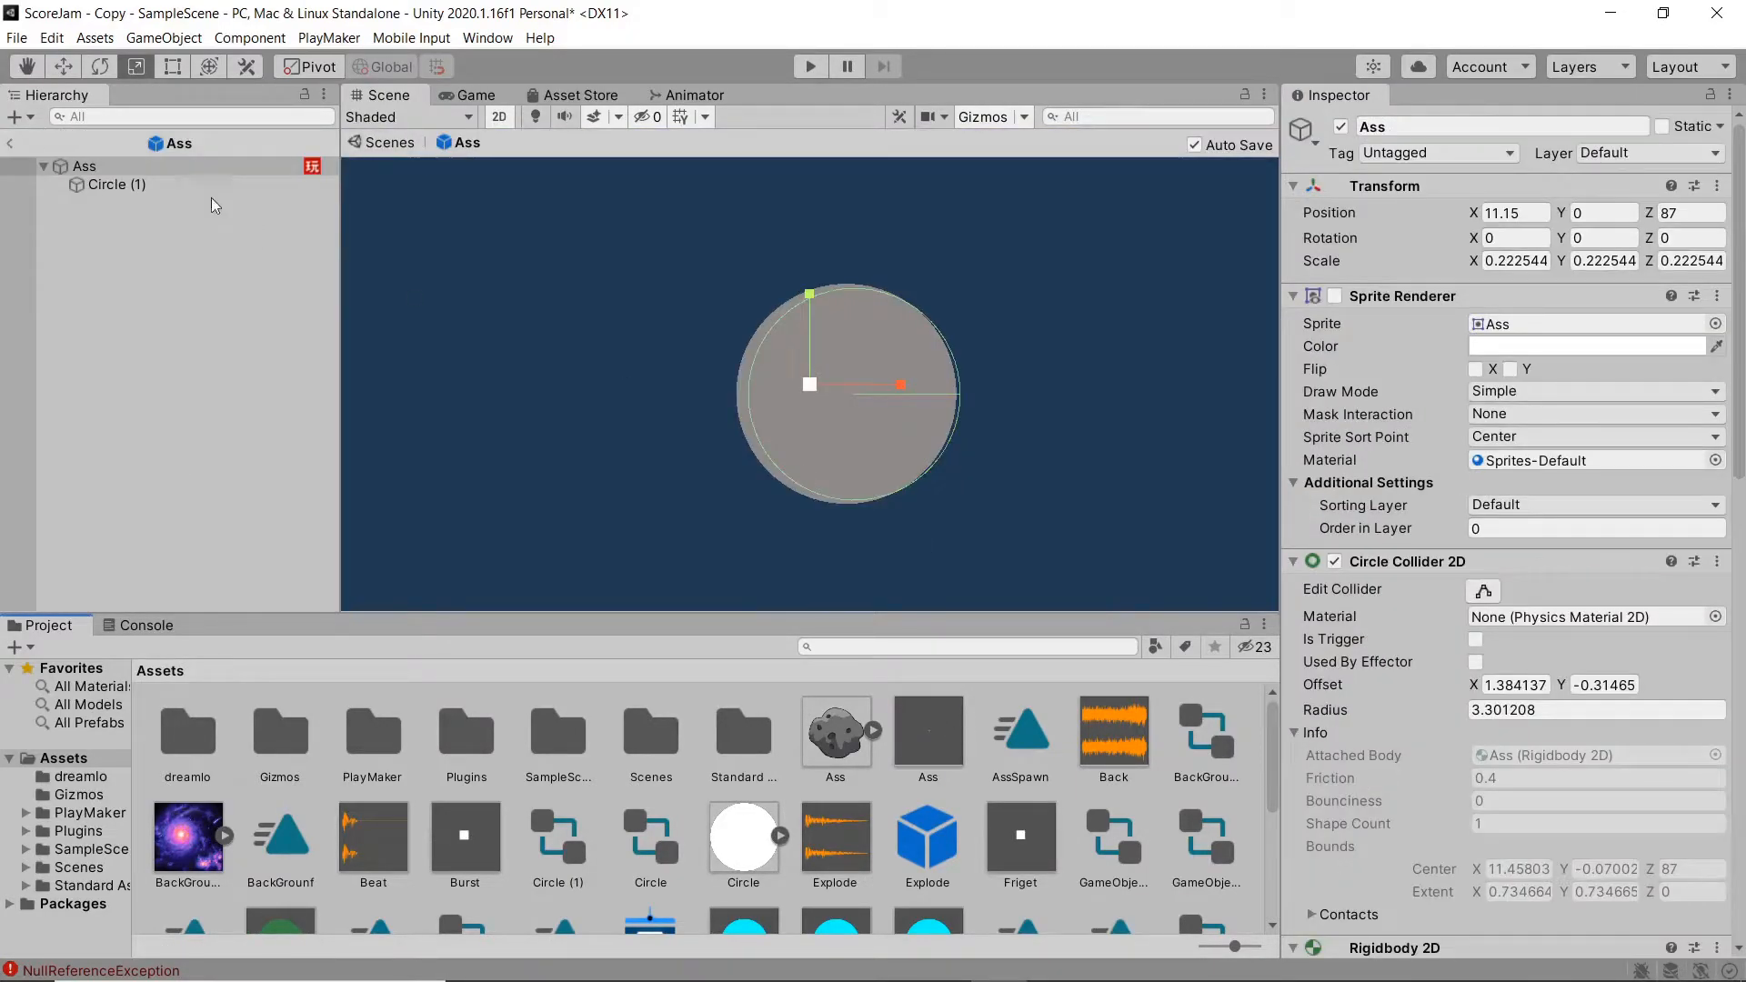
click(184, 187)
click(1334, 296)
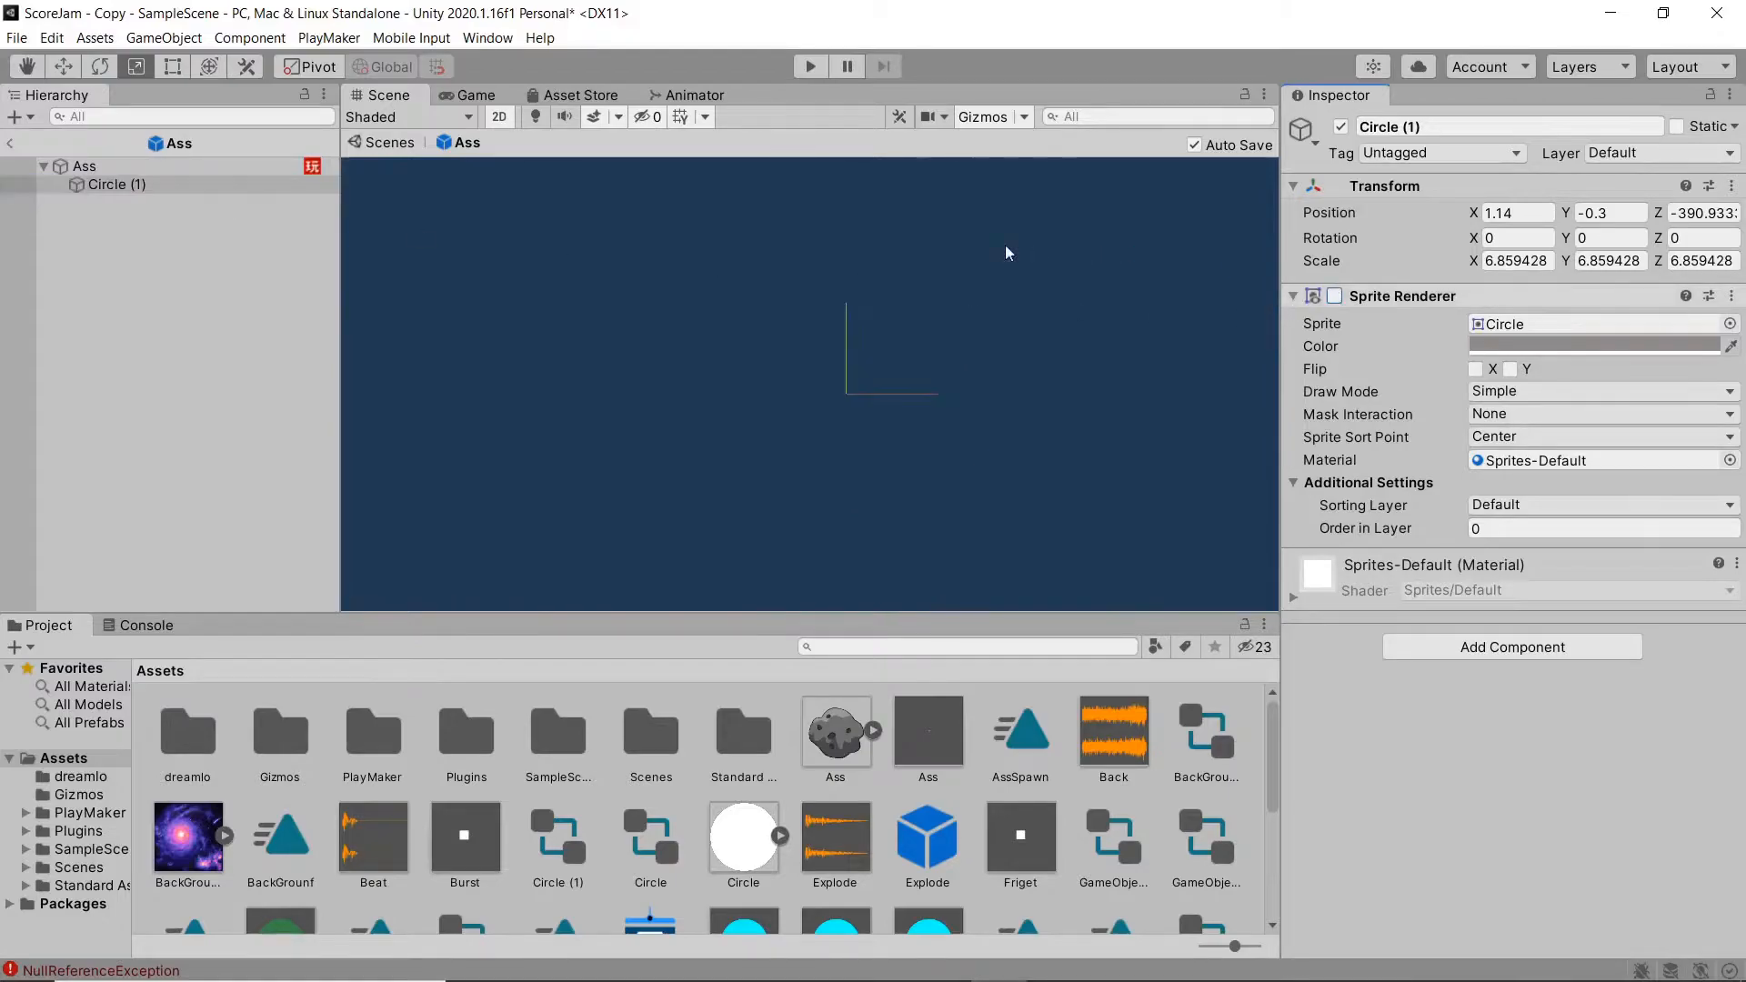
click(187, 167)
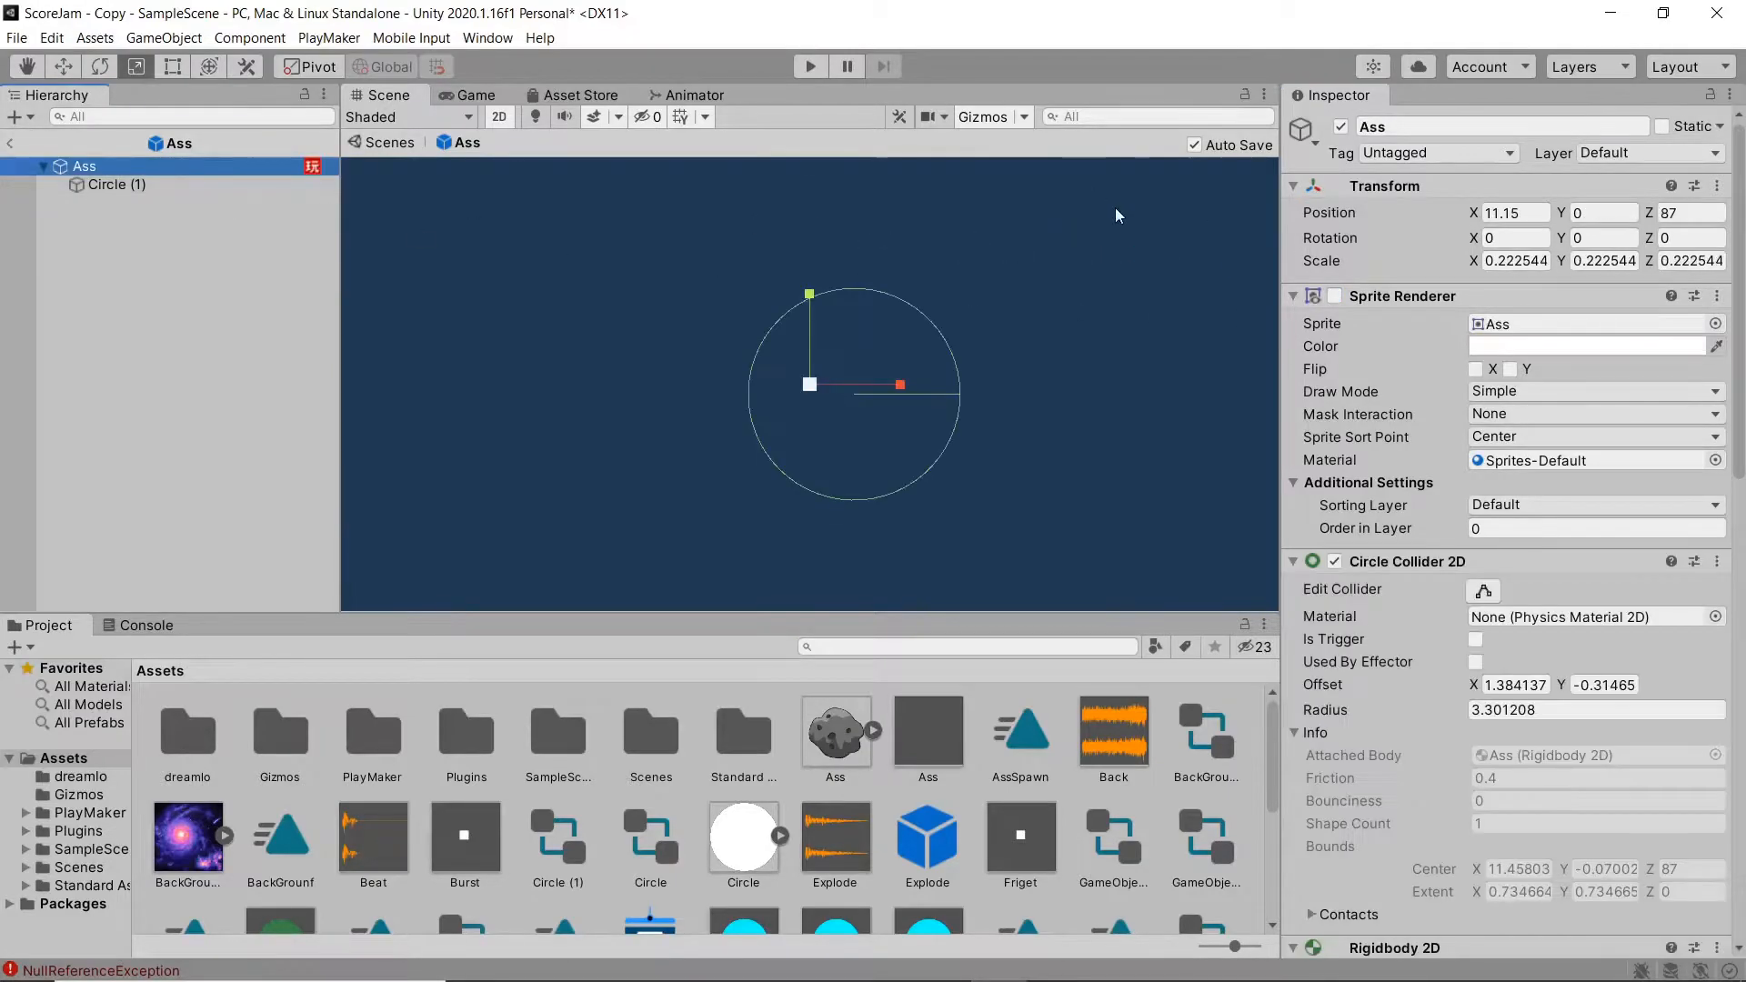
click(1334, 295)
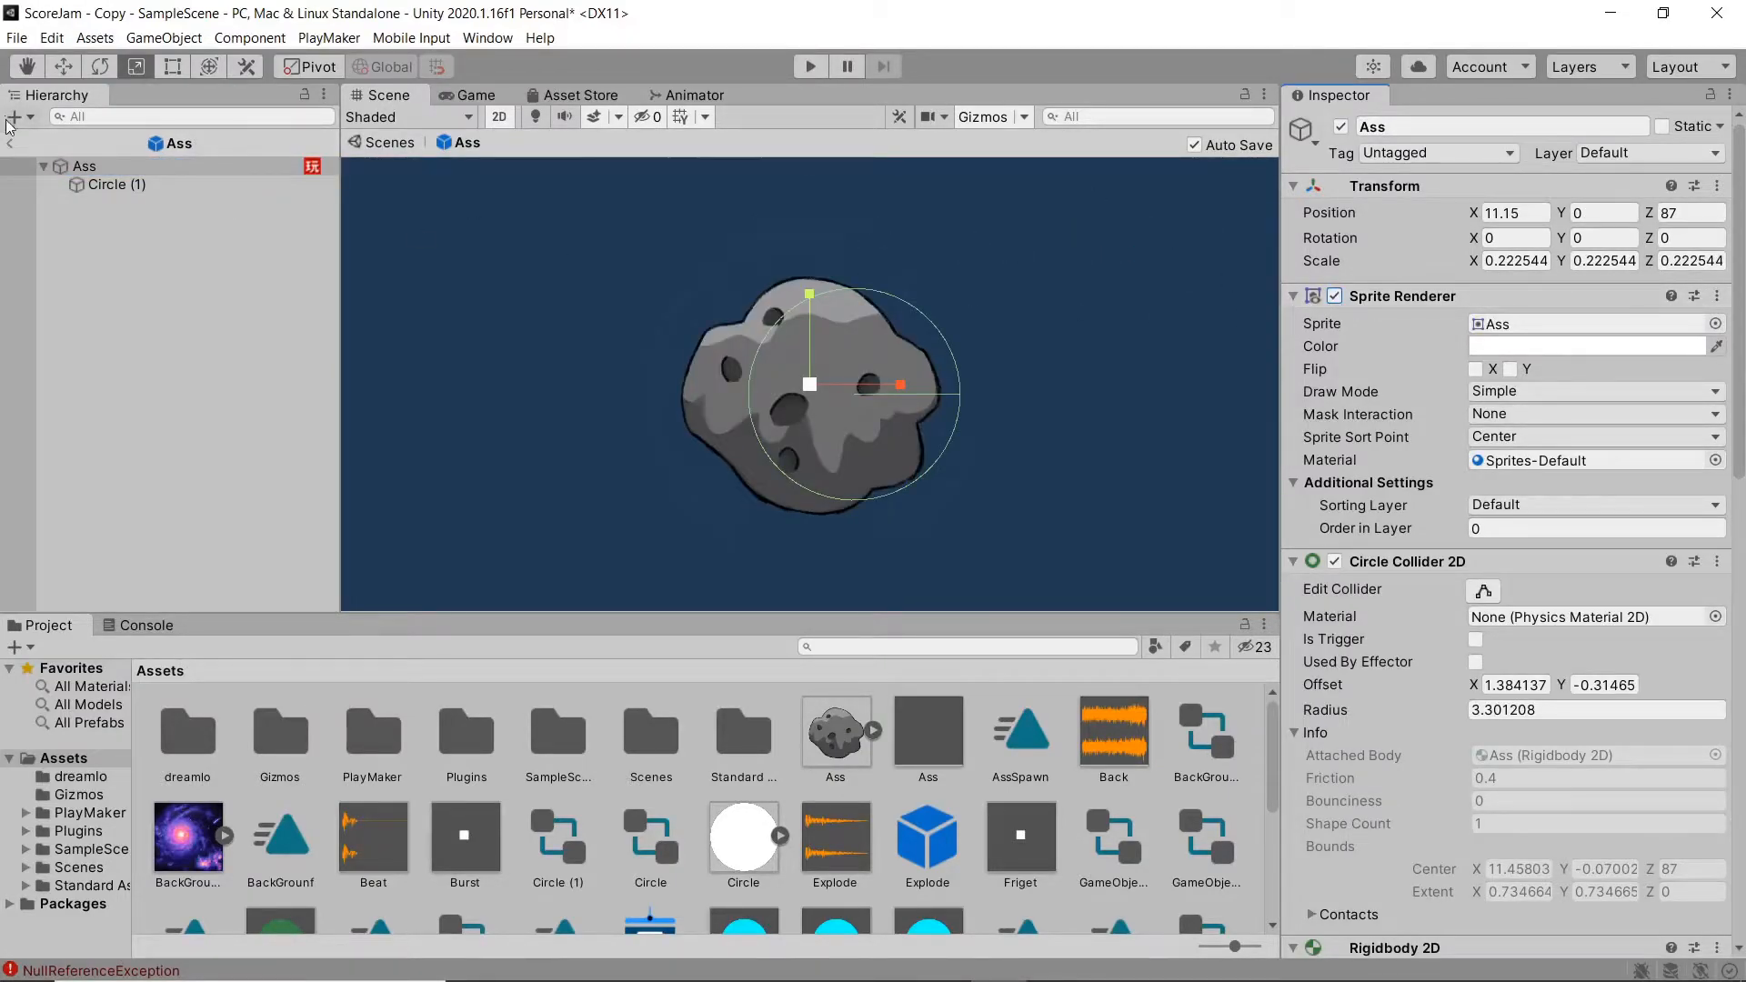
click(18, 164)
click(9, 143)
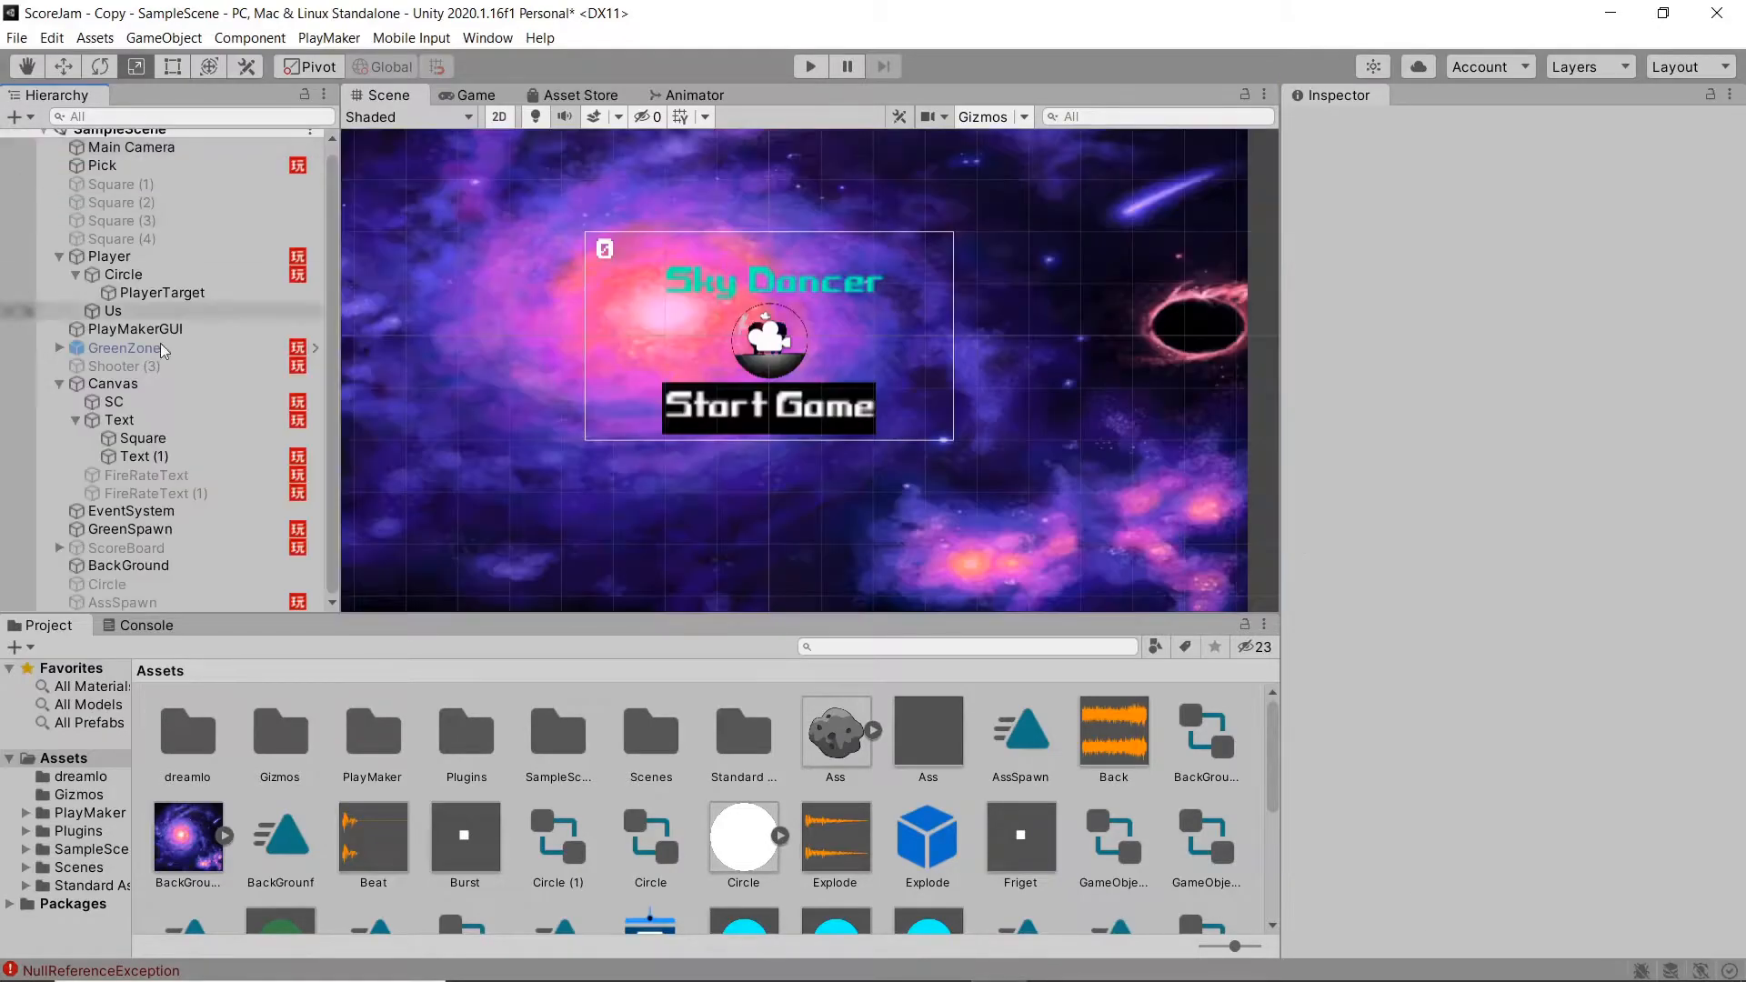
Step: In the GreenZone prefab, activate SpaceCrystal through SpaceCrystal (8) and disable the GreenZone root's circle Sprite Renderer
scroll(560, 864, down, 5)
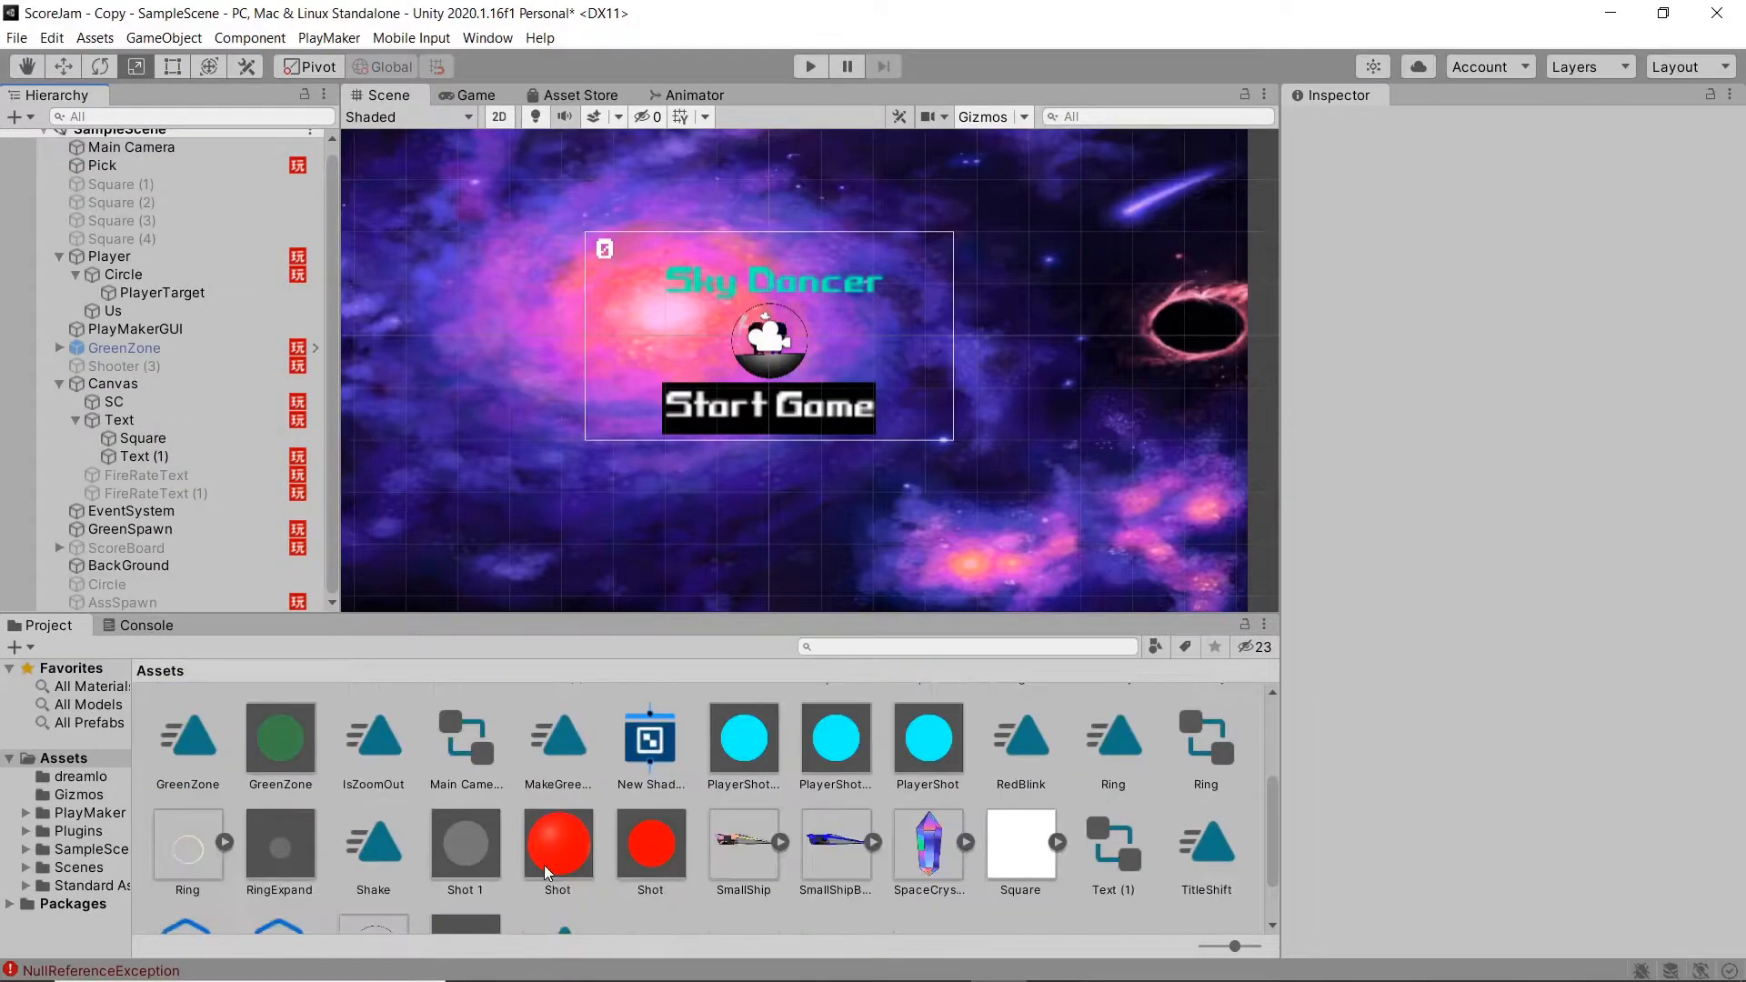
double_click(281, 739)
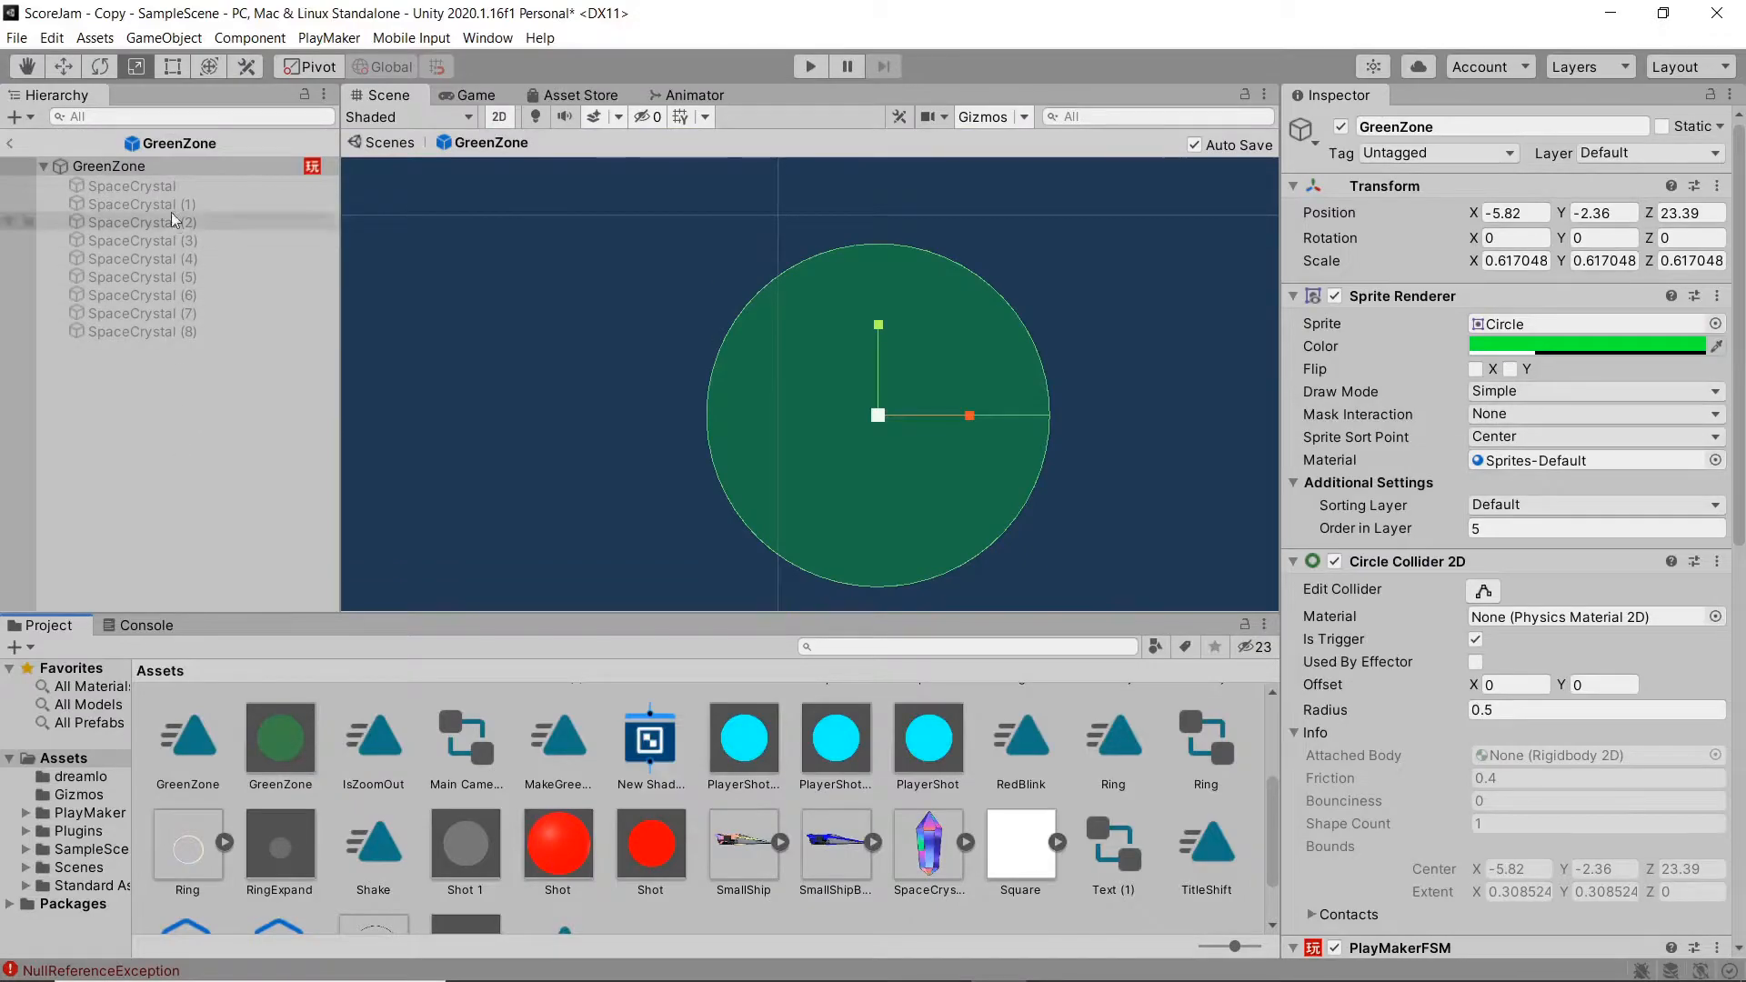
click(161, 189)
shift+click(167, 323)
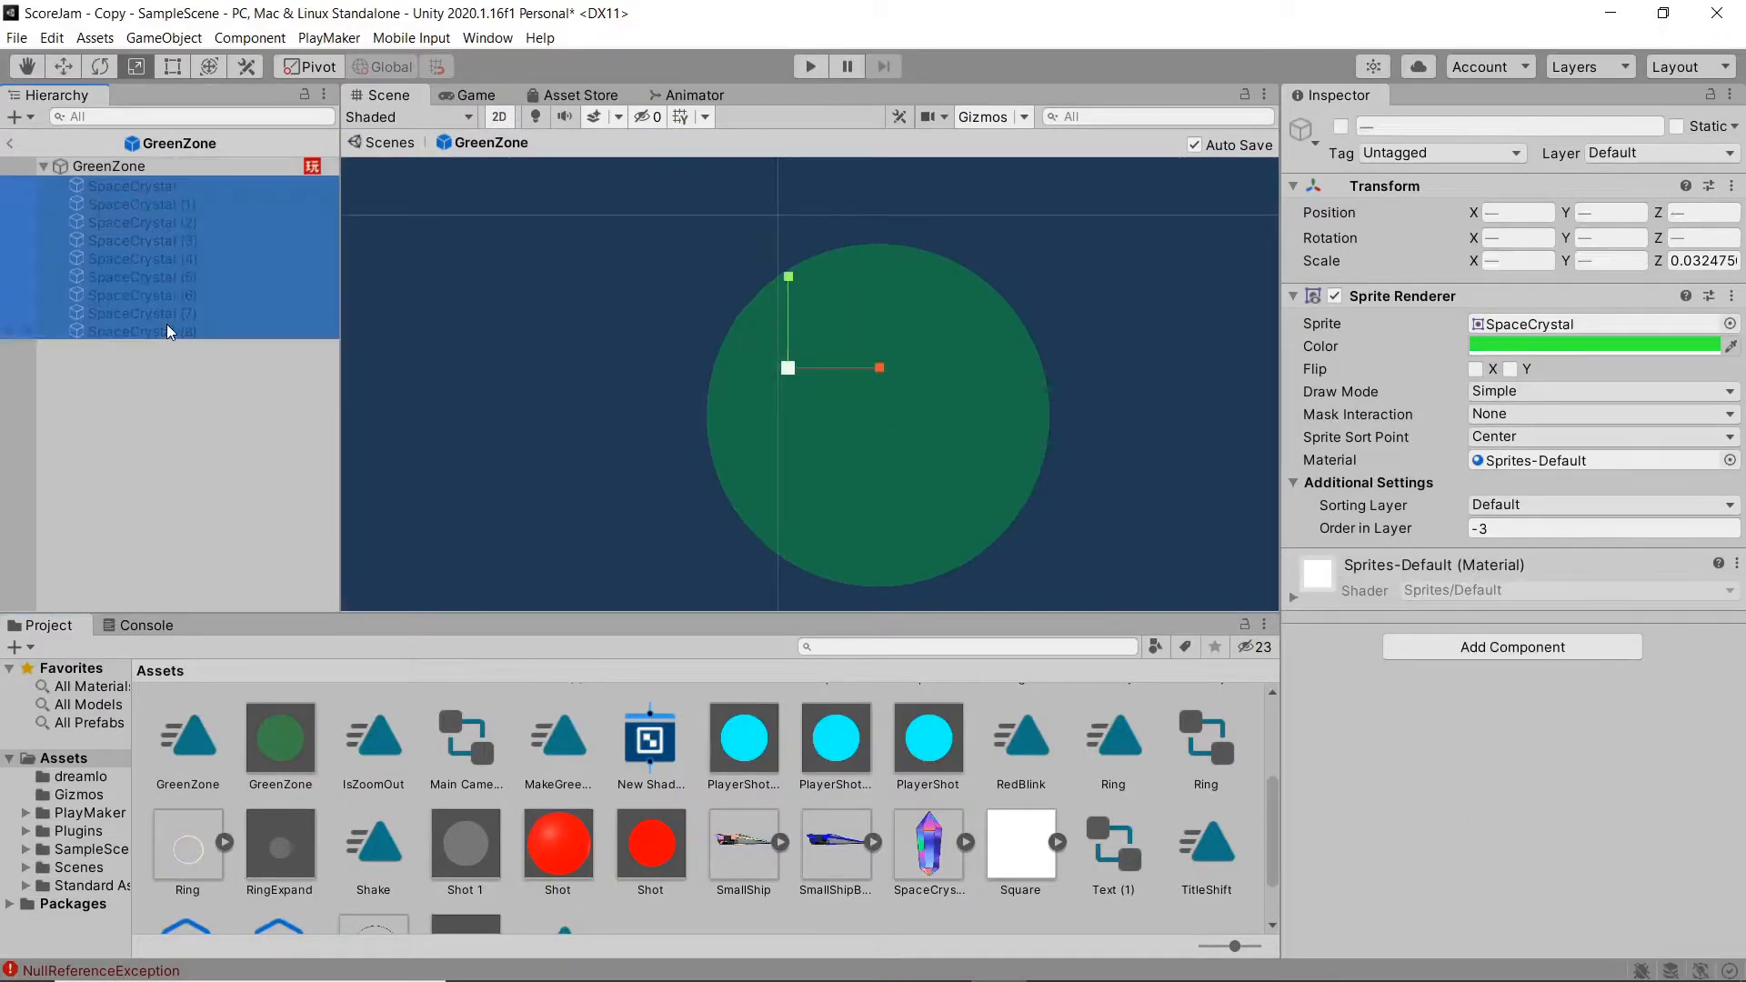
click(1340, 126)
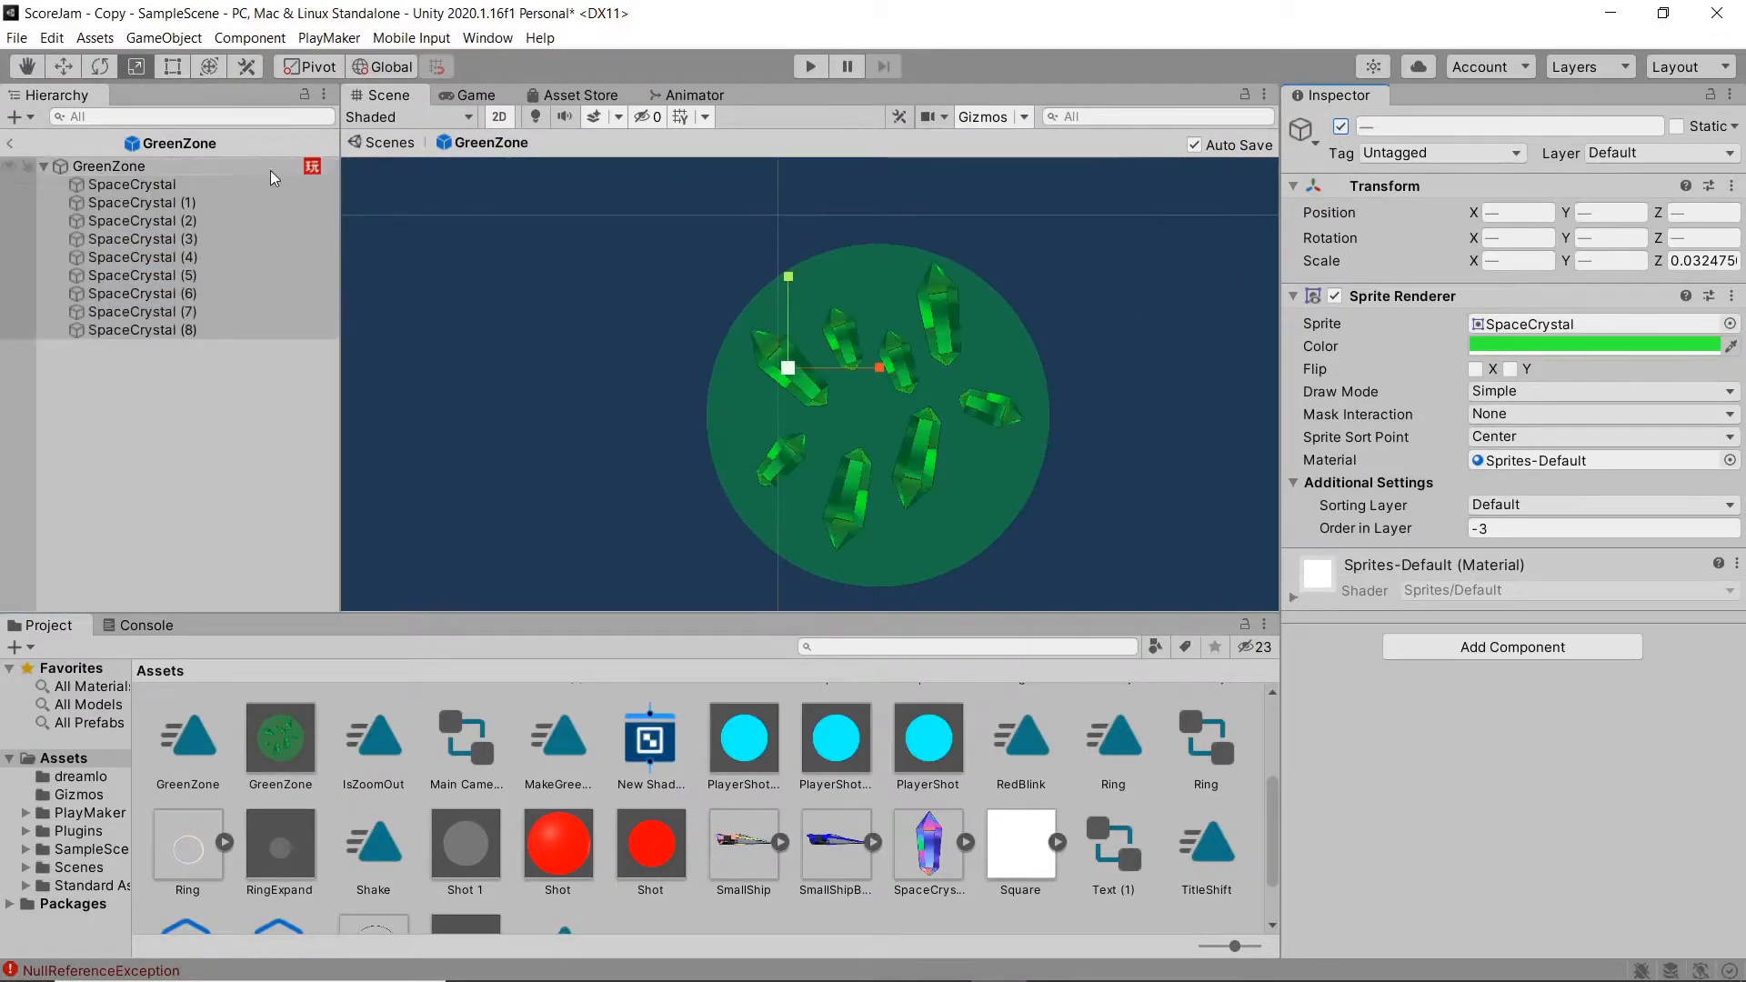
click(209, 167)
click(1333, 295)
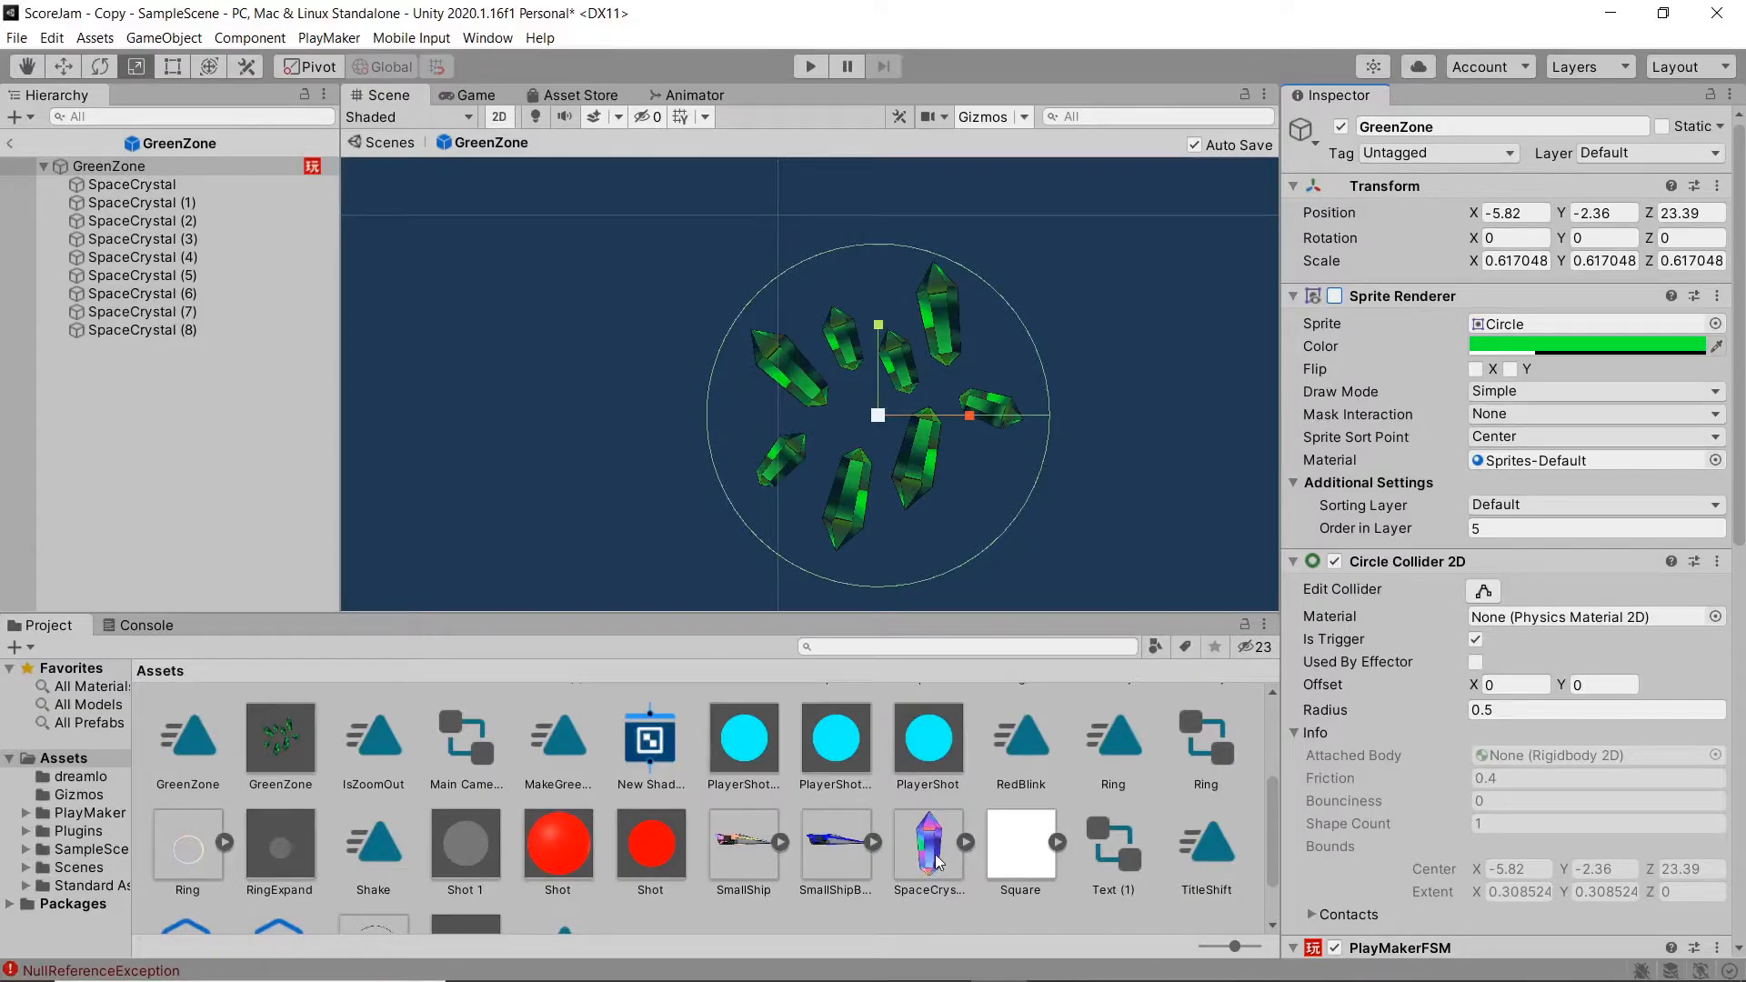
Step: Place a temporary untinted SpaceCrystal sprite beside the green crystals, inspect it up close, and delete it
drag(938, 860, 600, 449)
key(f)
drag(821, 389, 739, 451)
key(f)
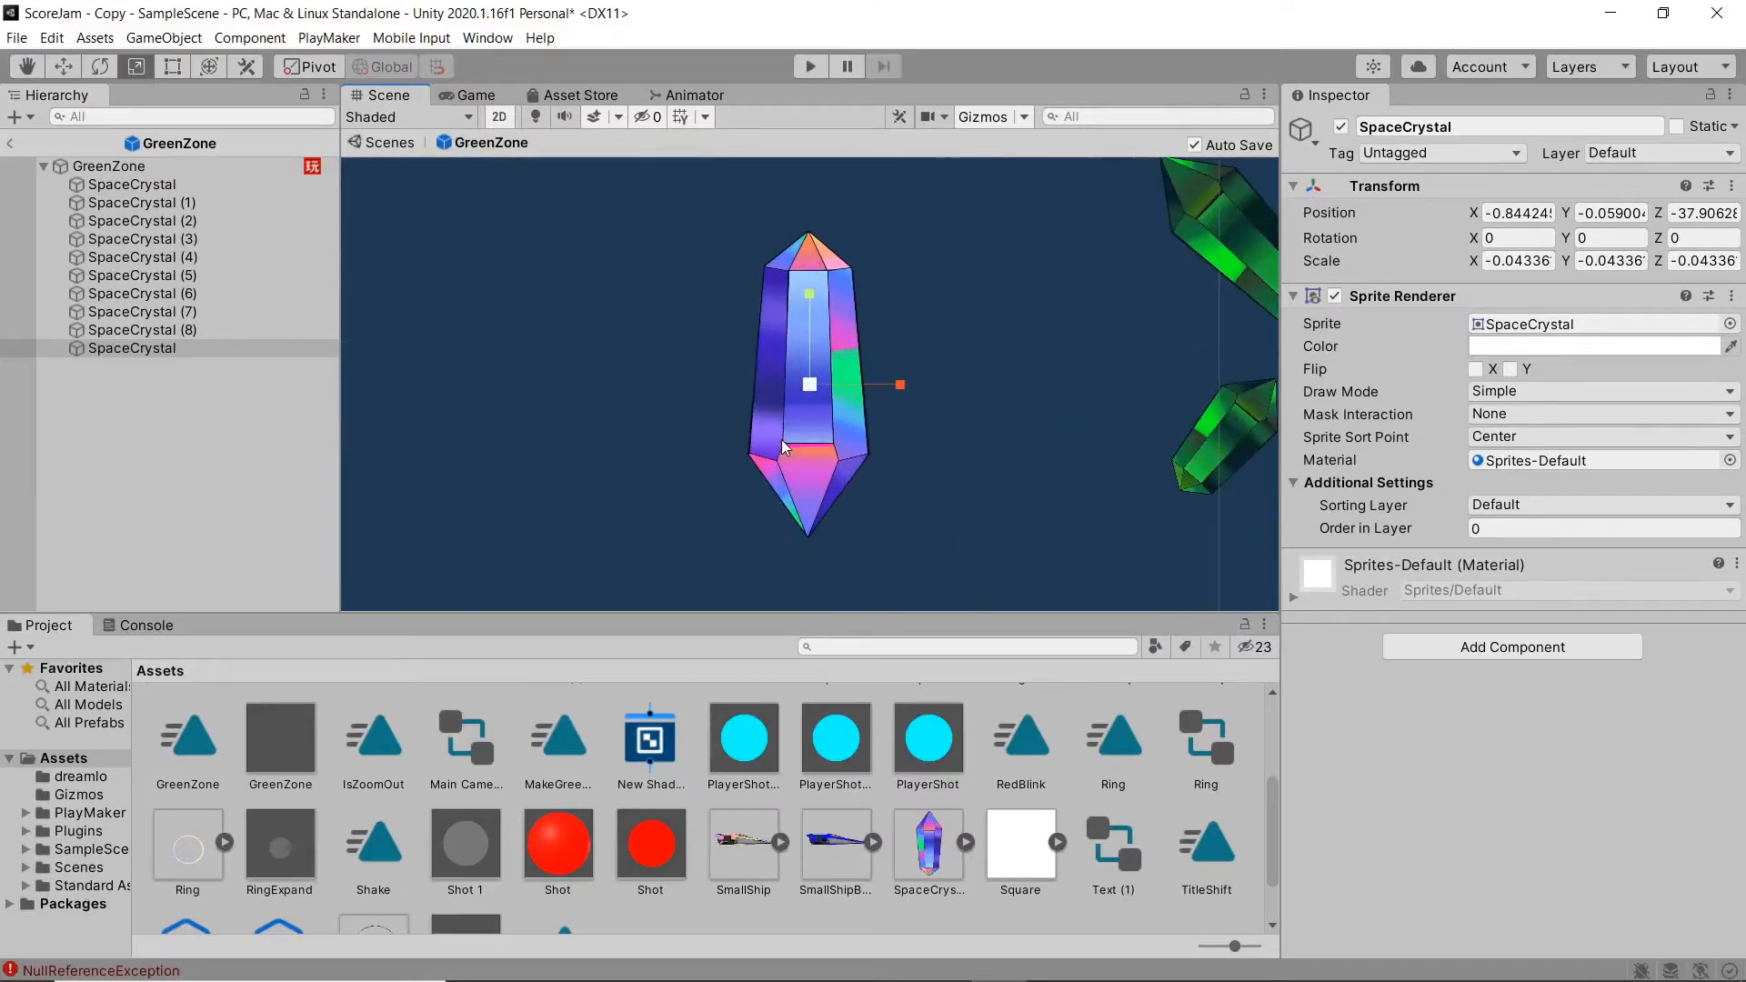
key(Delete)
scroll(778, 429, down, 6)
middle_drag(837, 424, 713, 423)
Step: Switch from GreenZone to the Friget prefab, enable SmallShip's Sprite Renderer and disable ShooterFriget's, and return to SampleScene
click(9, 142)
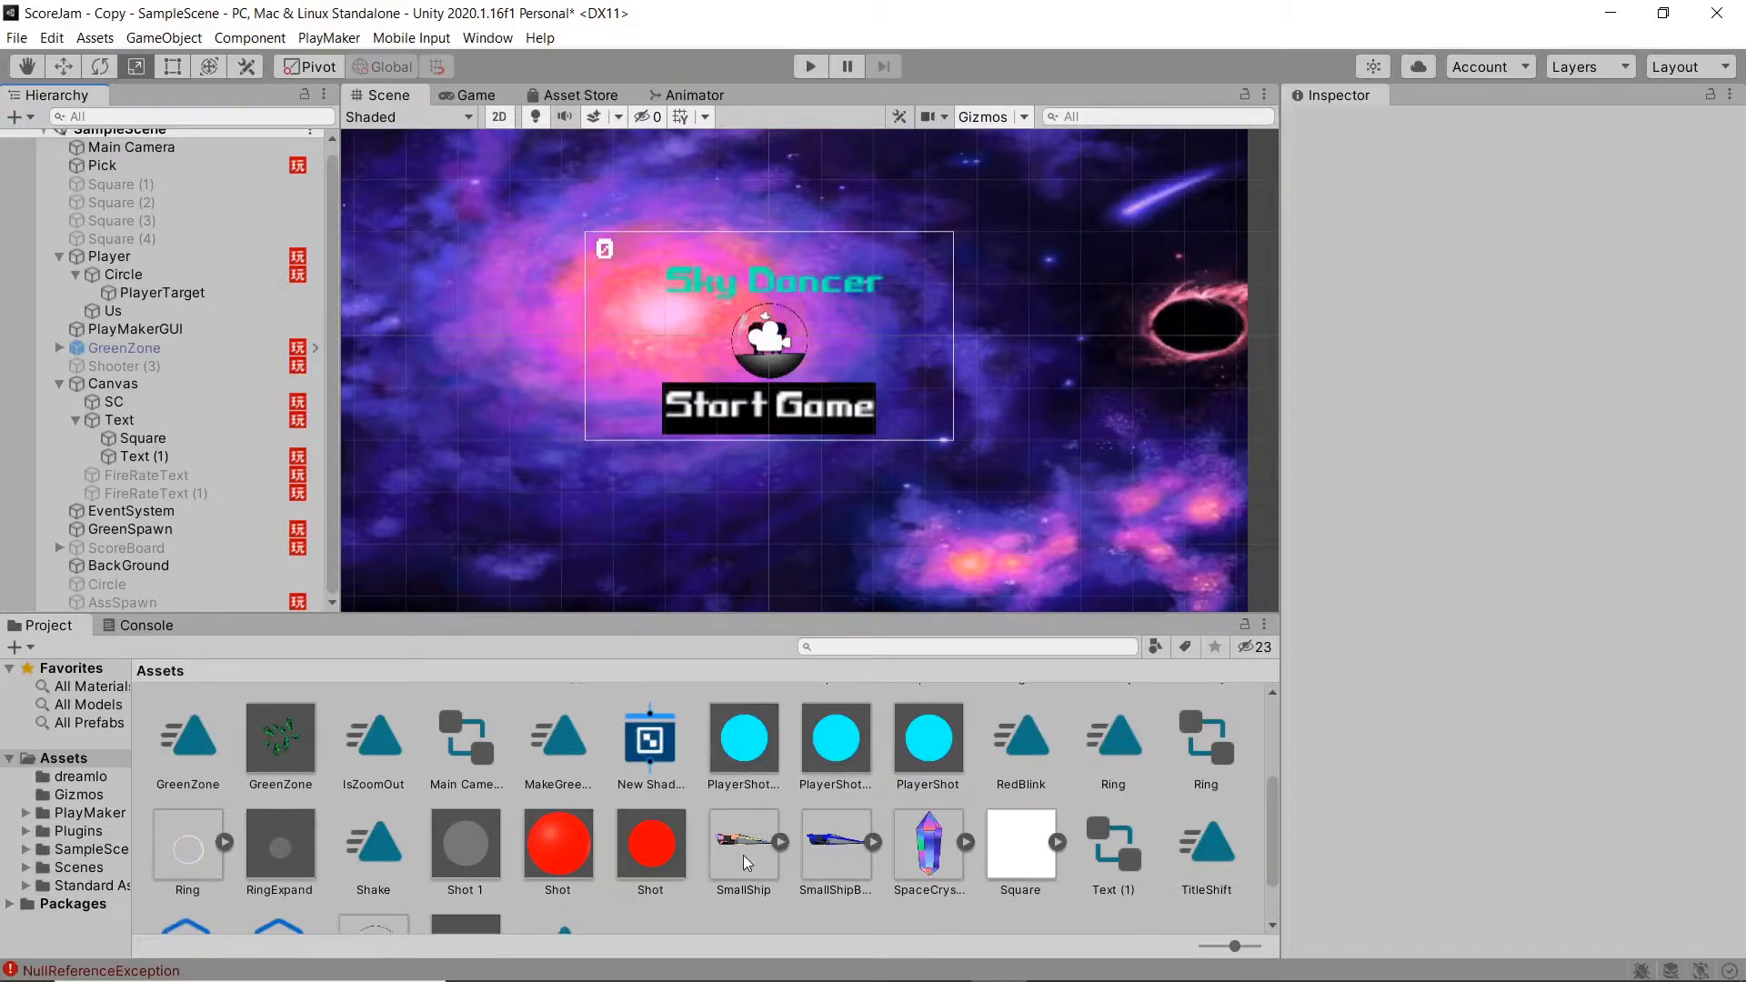
scroll(743, 855, up, 3)
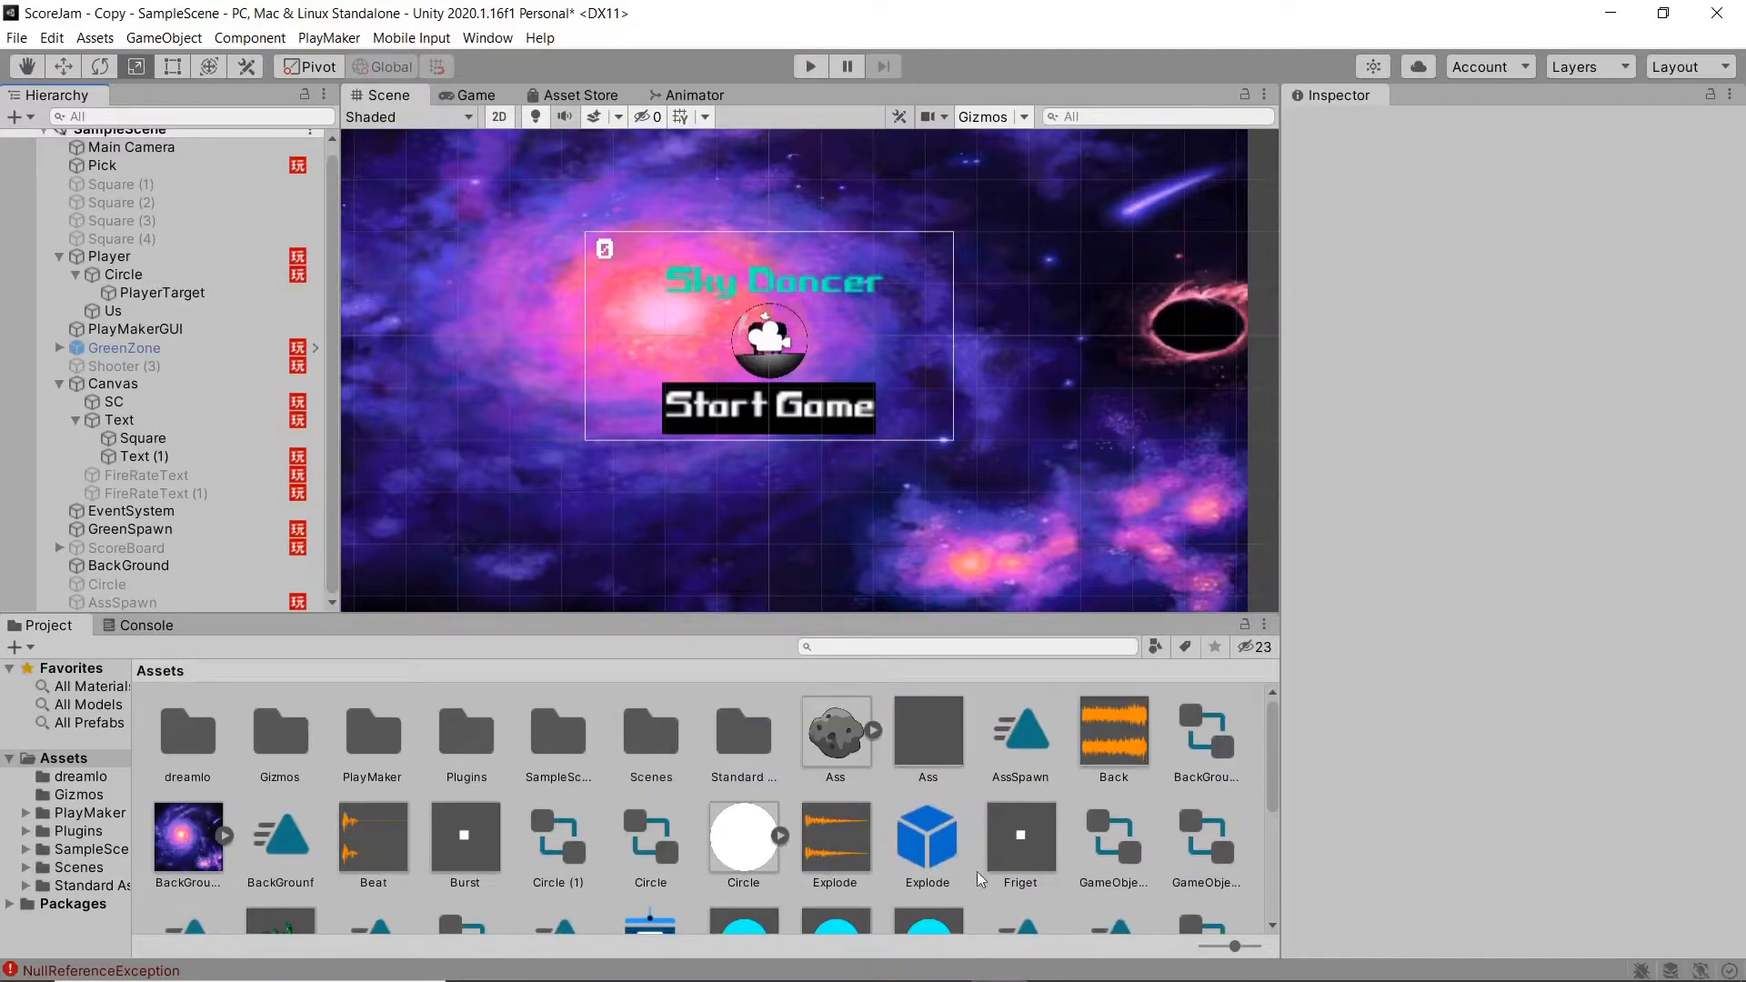
double_click(1029, 839)
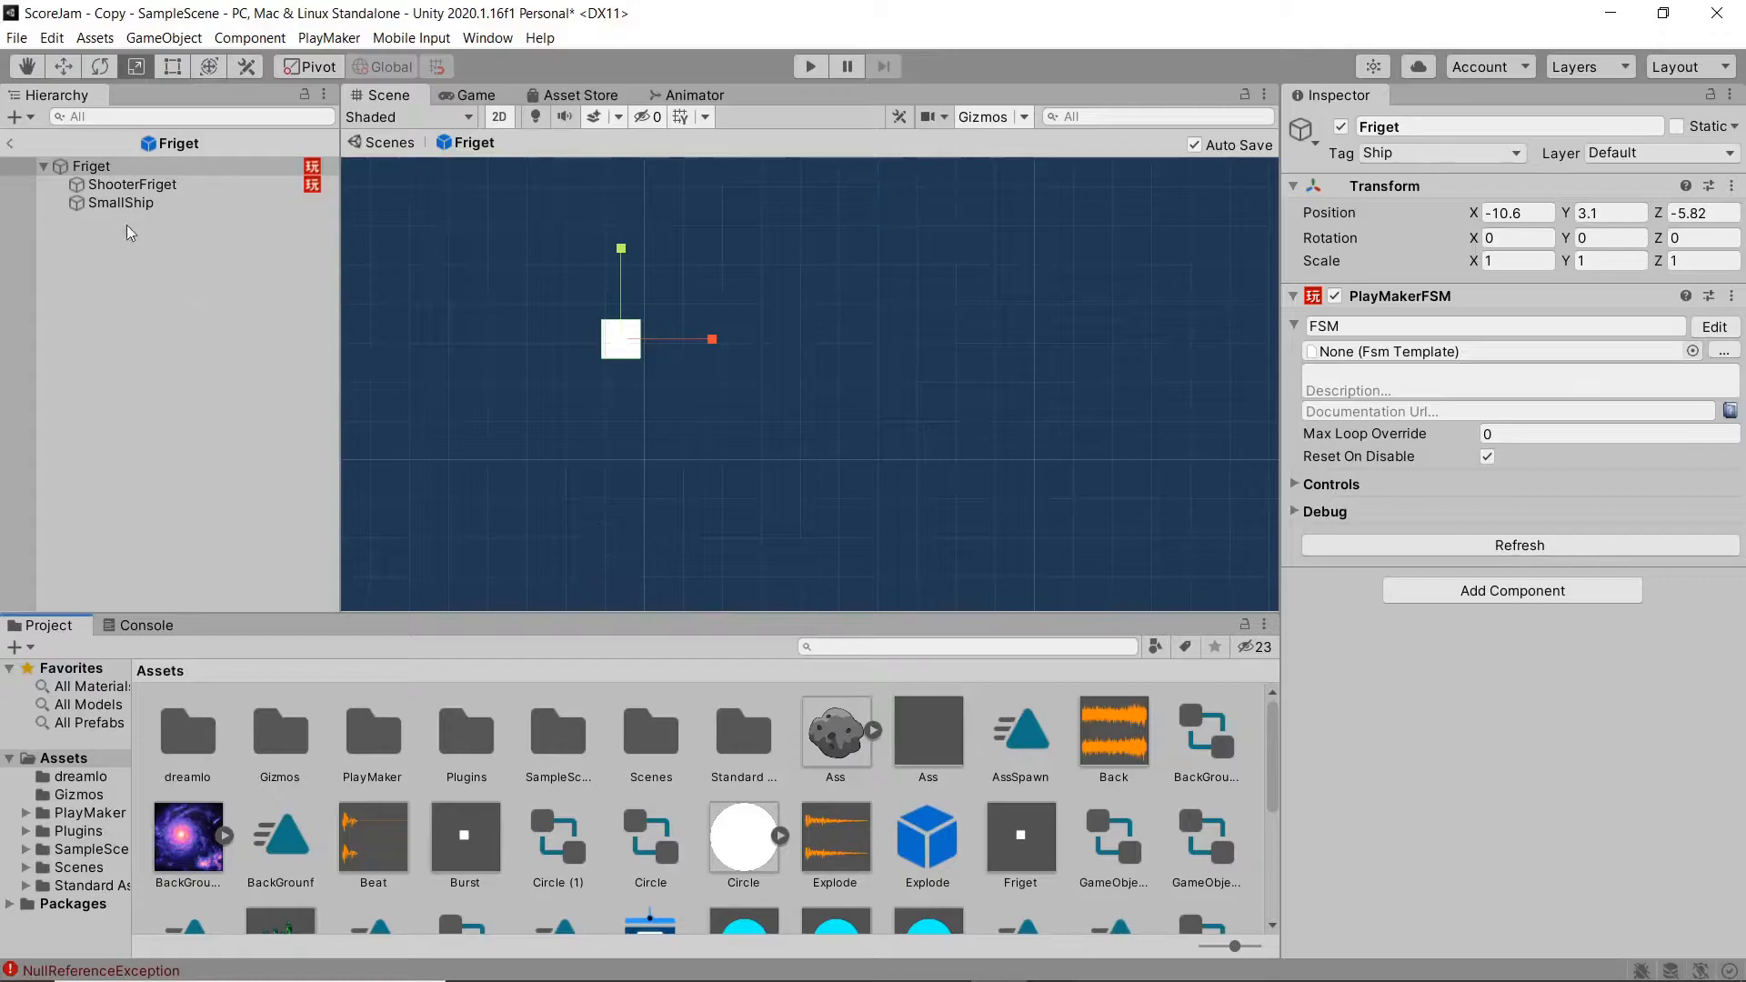
click(136, 203)
click(1334, 295)
click(132, 185)
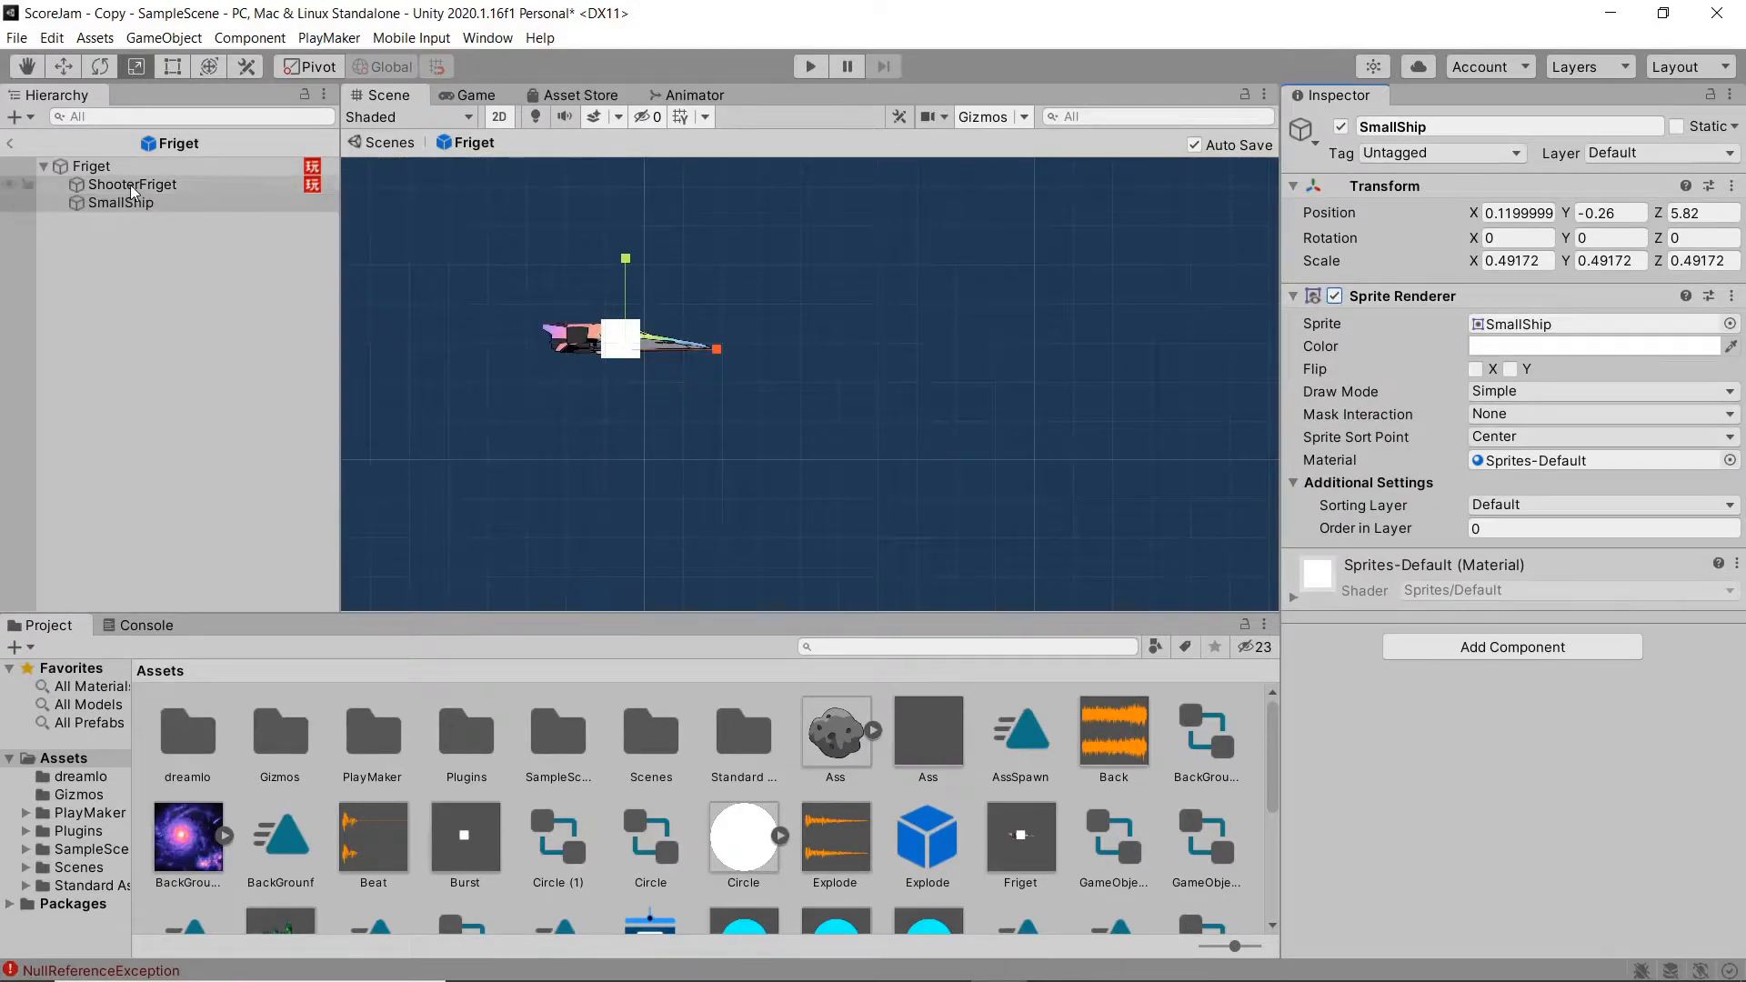
click(1333, 295)
scroll(662, 343, up, 1)
scroll(709, 372, up, 4)
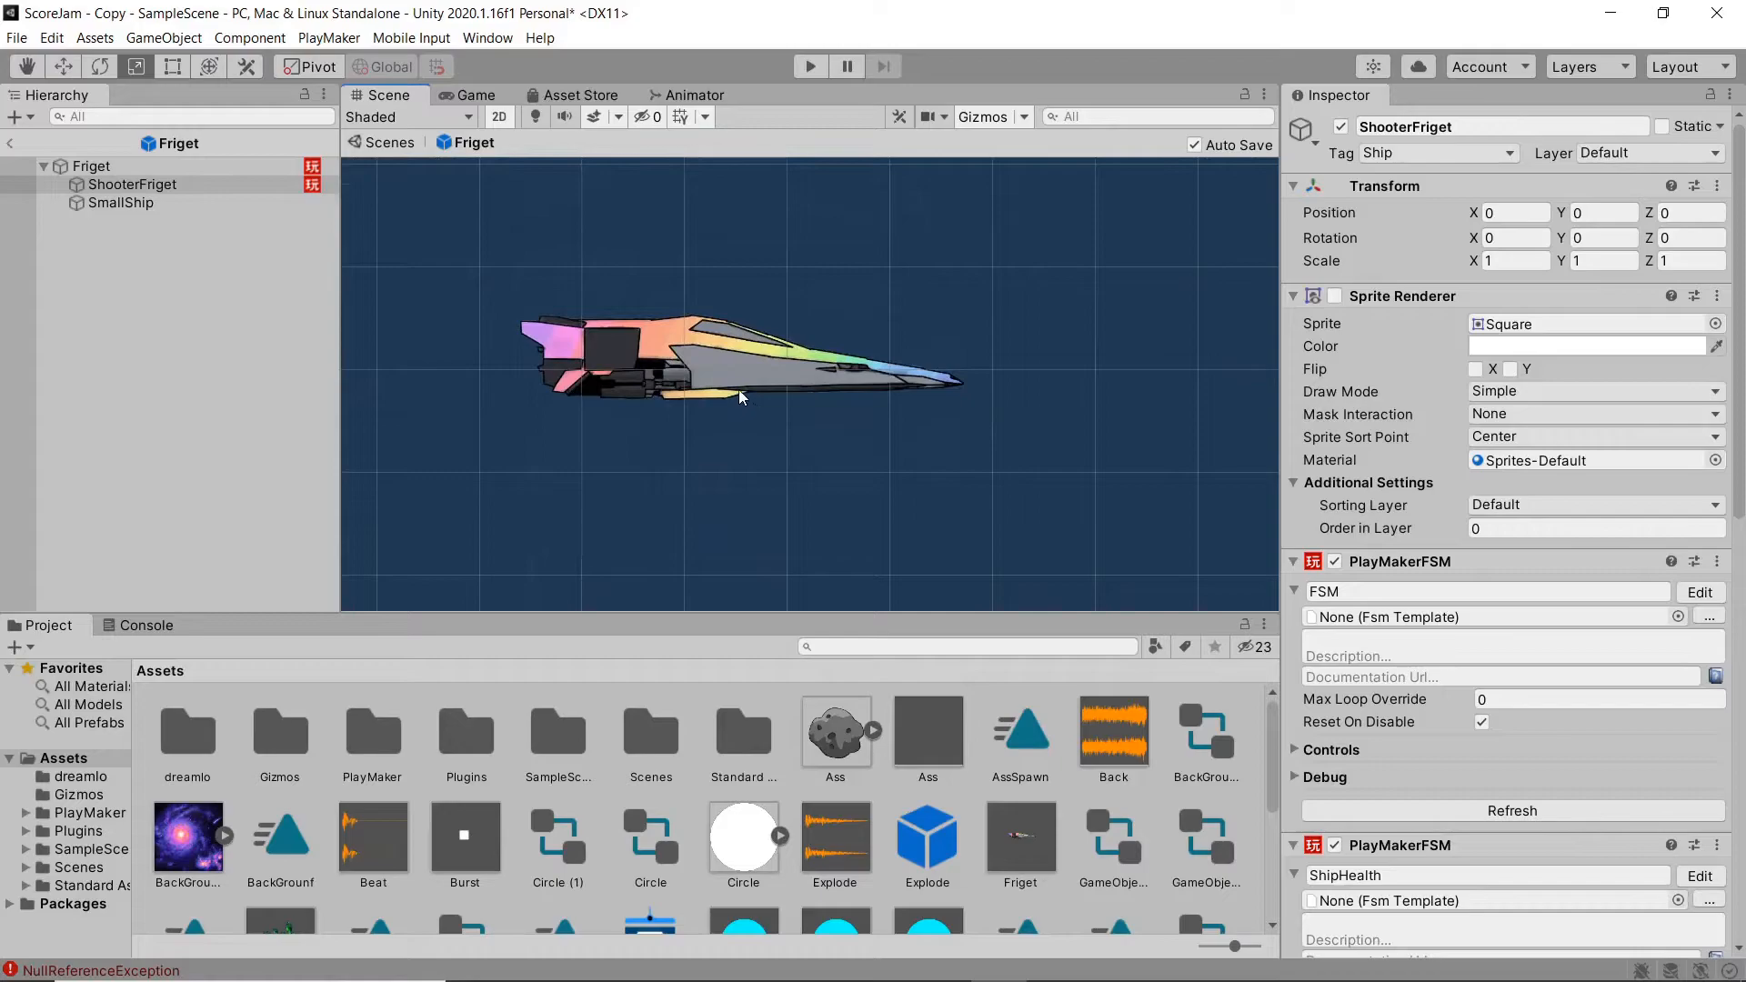
scroll(739, 389, down, 1)
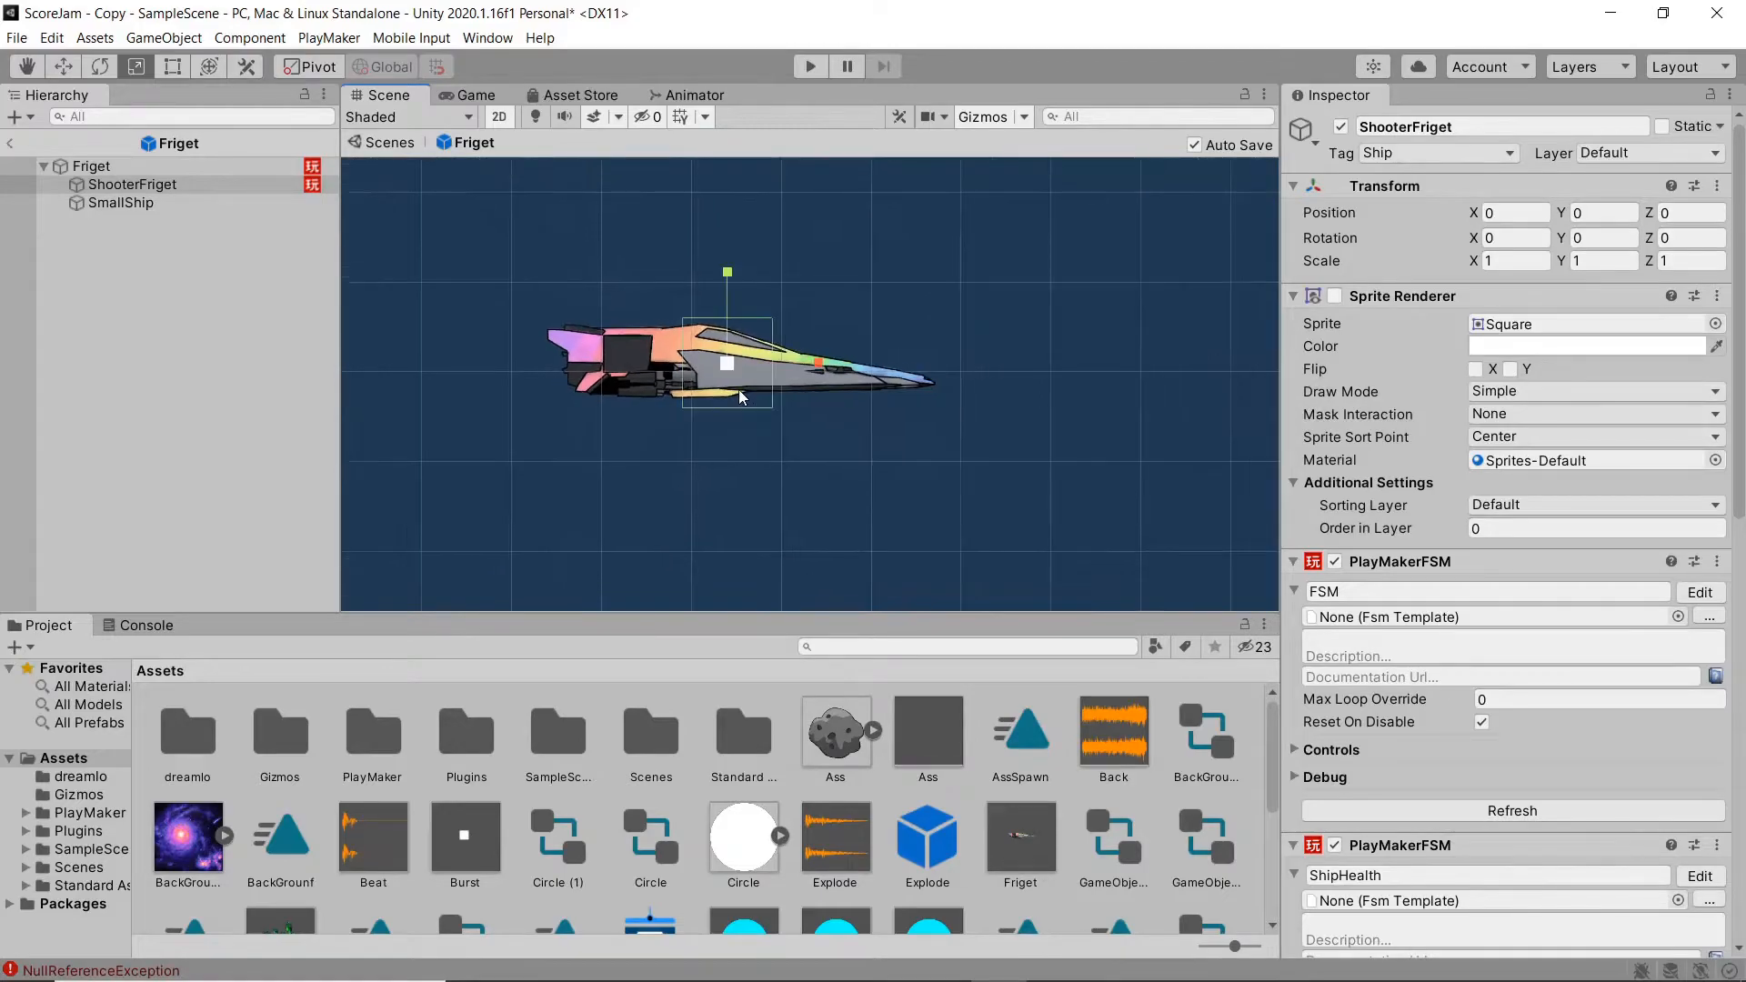
click(10, 143)
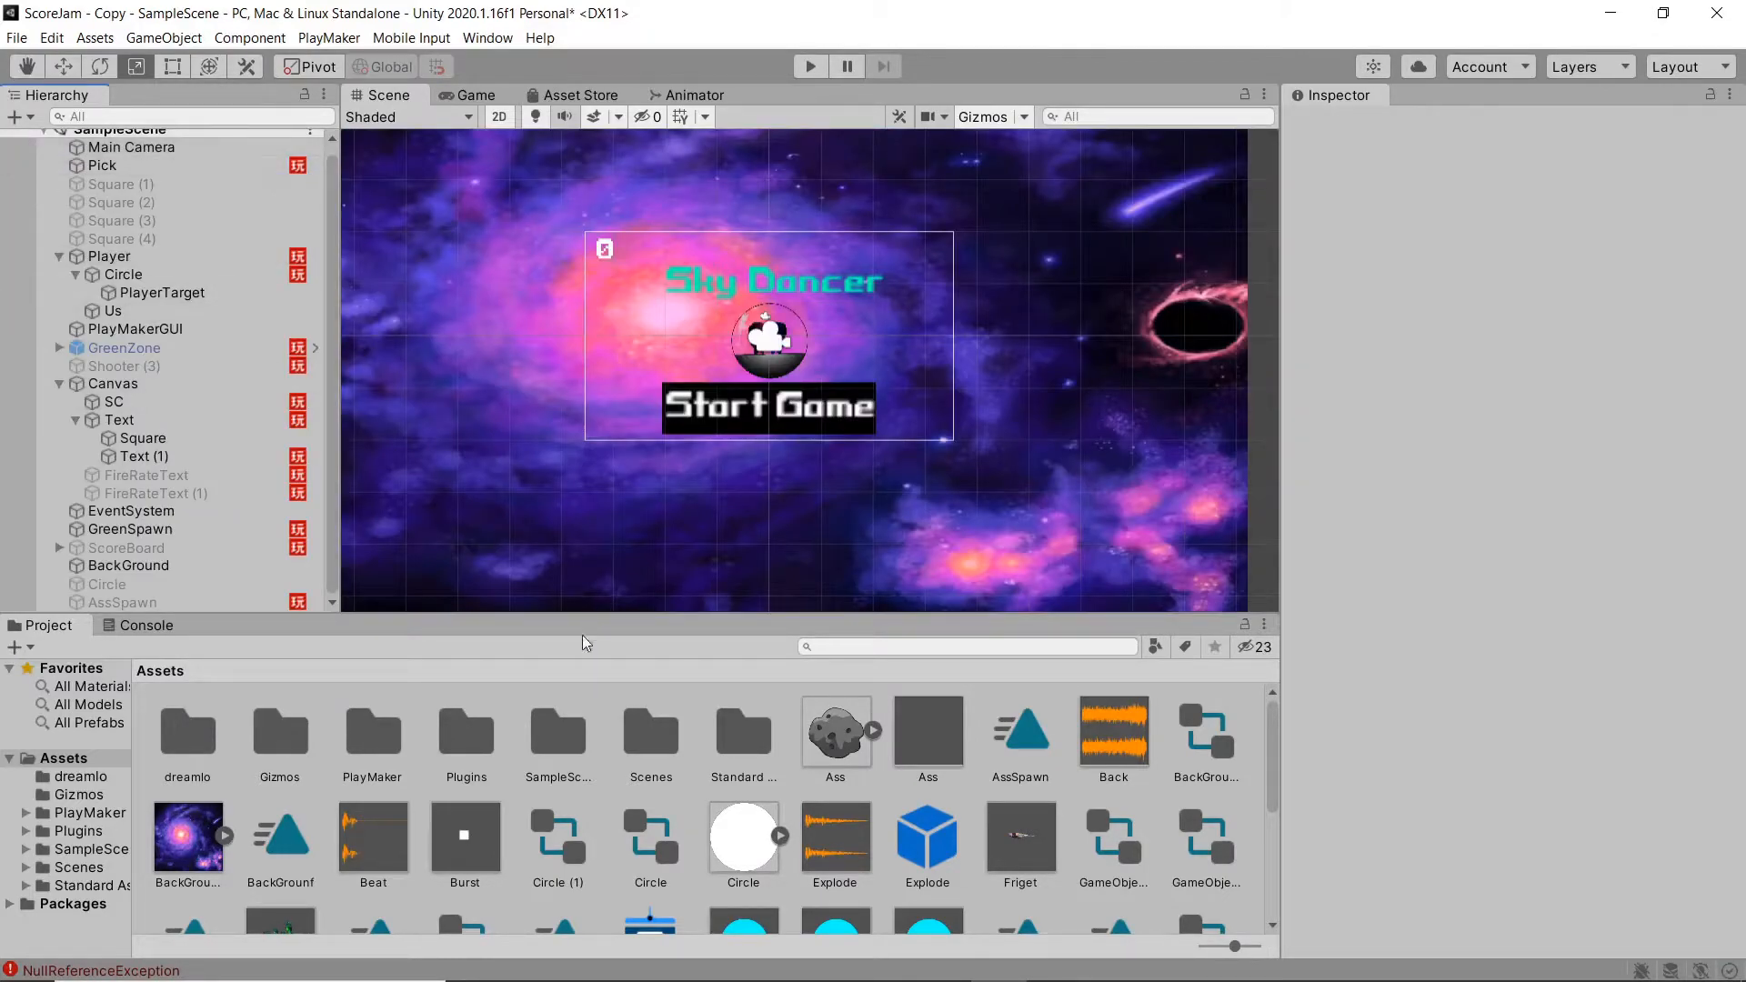
Step: In the Burst prefab, activate SmallShip and disable ShooterBurst's Sprite Renderer, then return to SampleScene
double_click(472, 842)
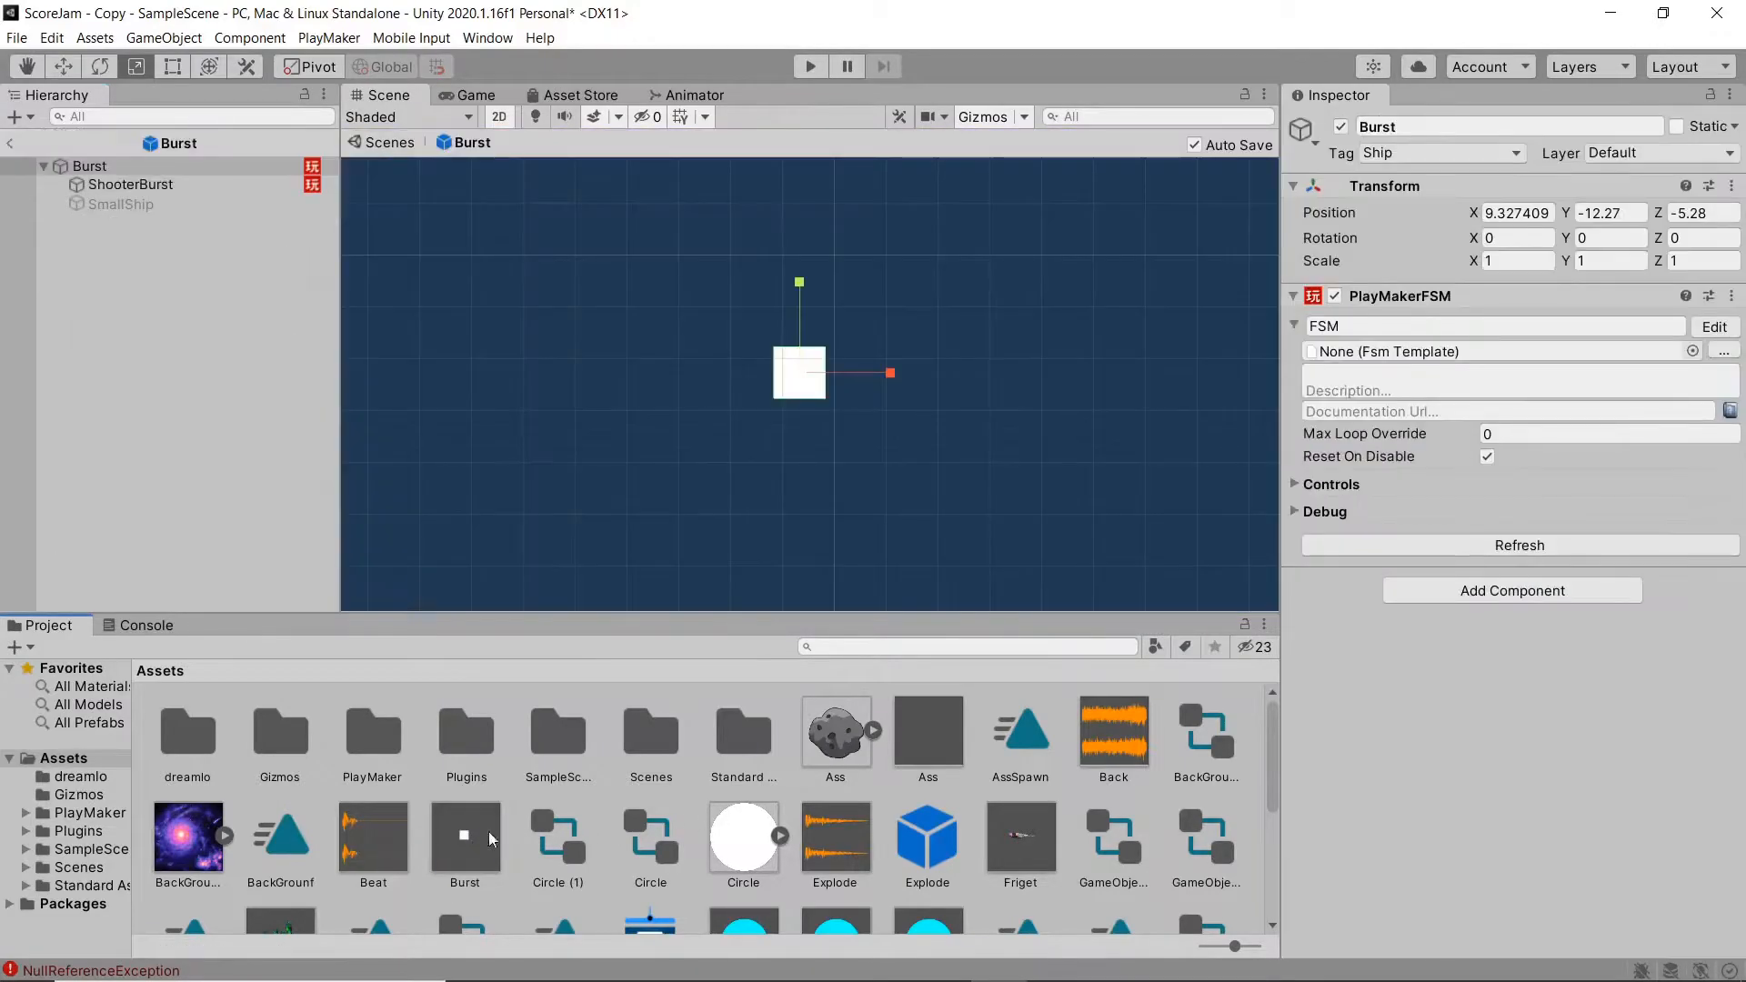
click(121, 204)
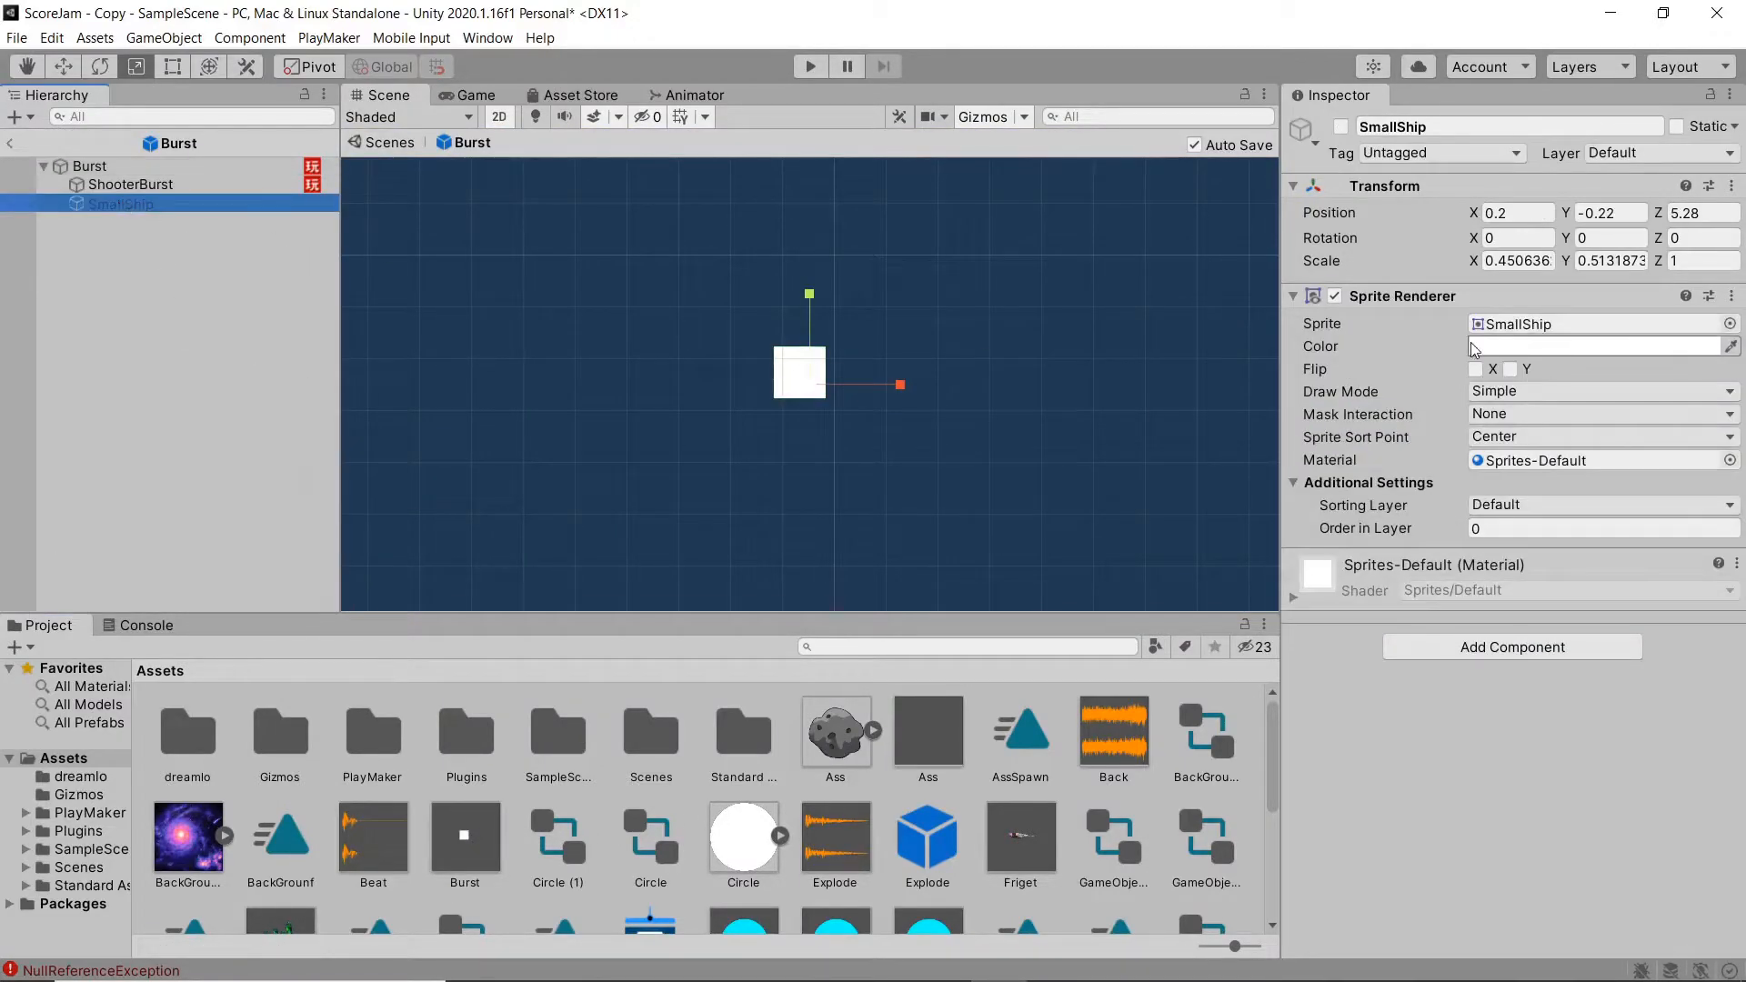
click(1340, 126)
click(195, 188)
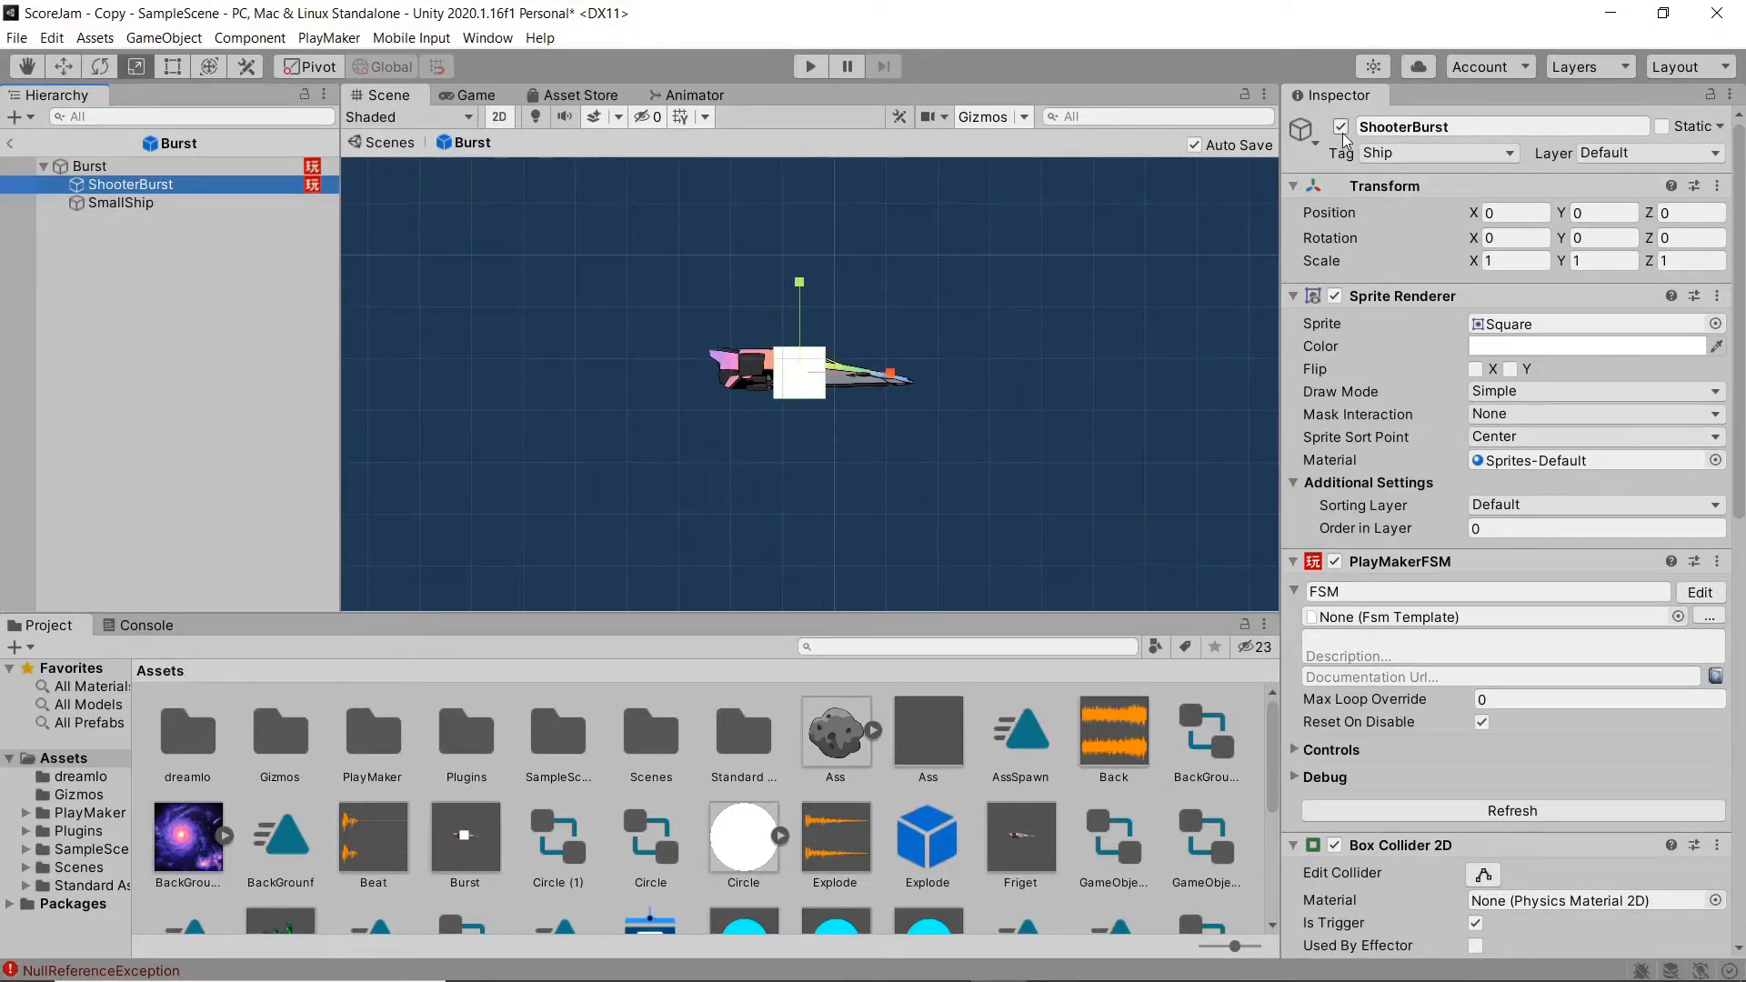
click(1335, 295)
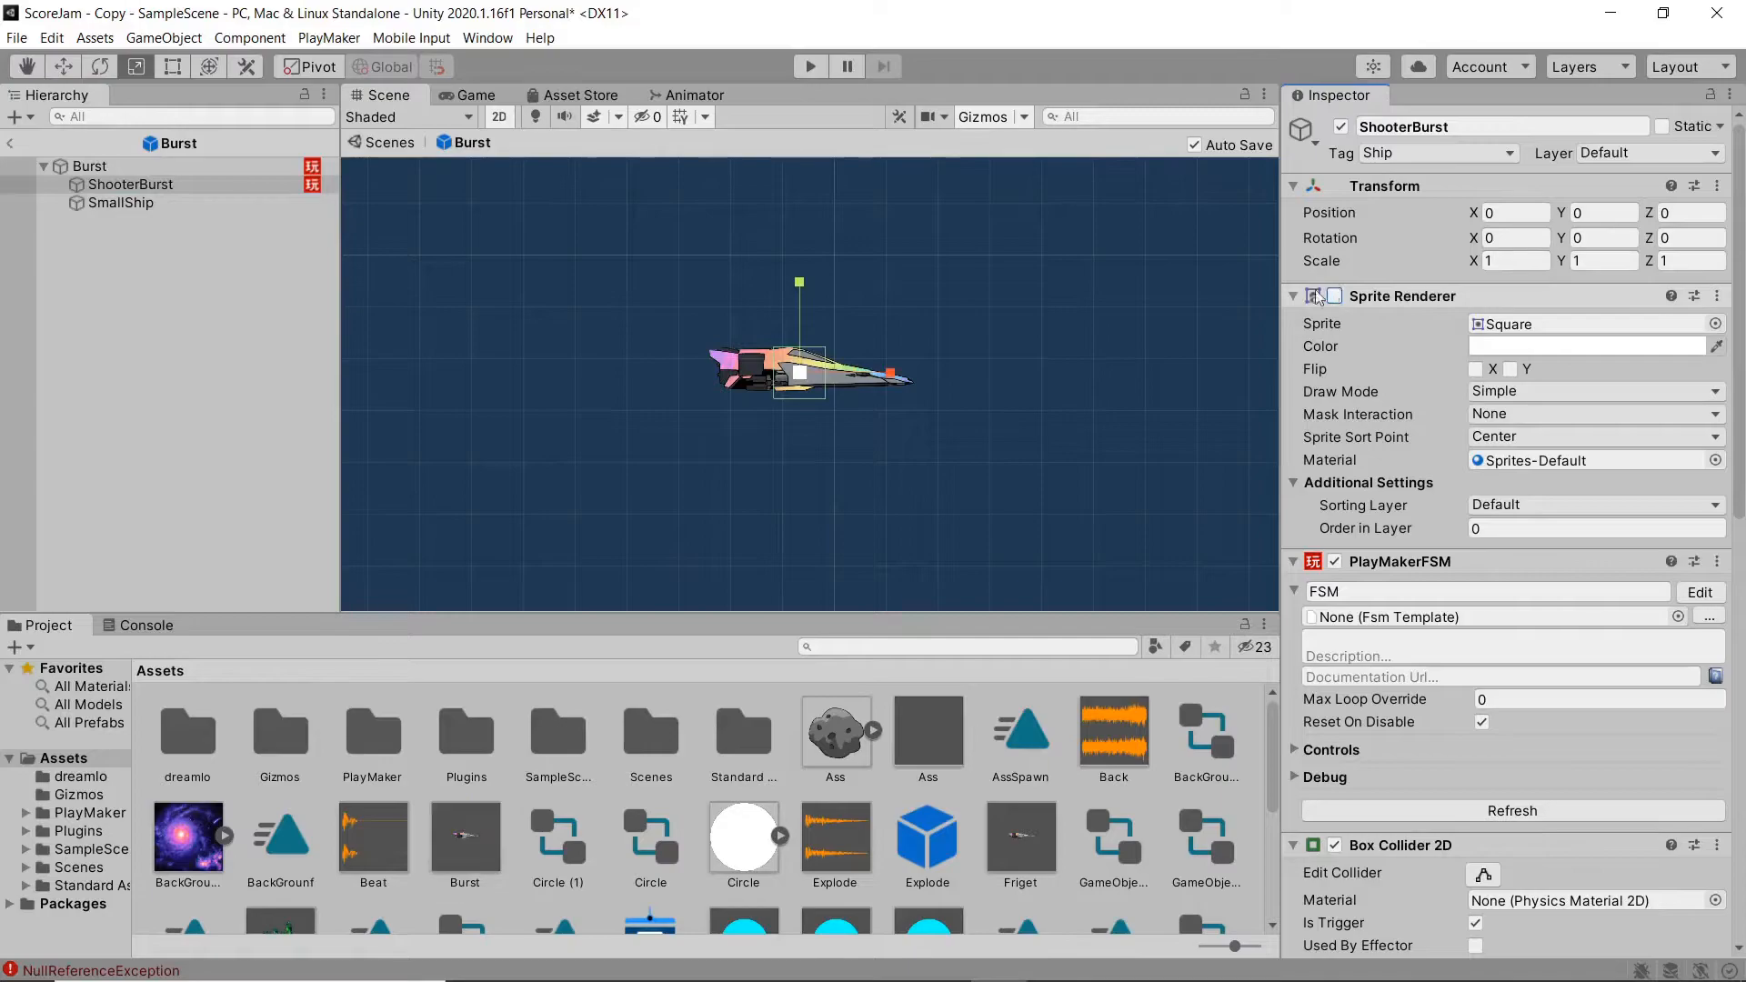
click(10, 143)
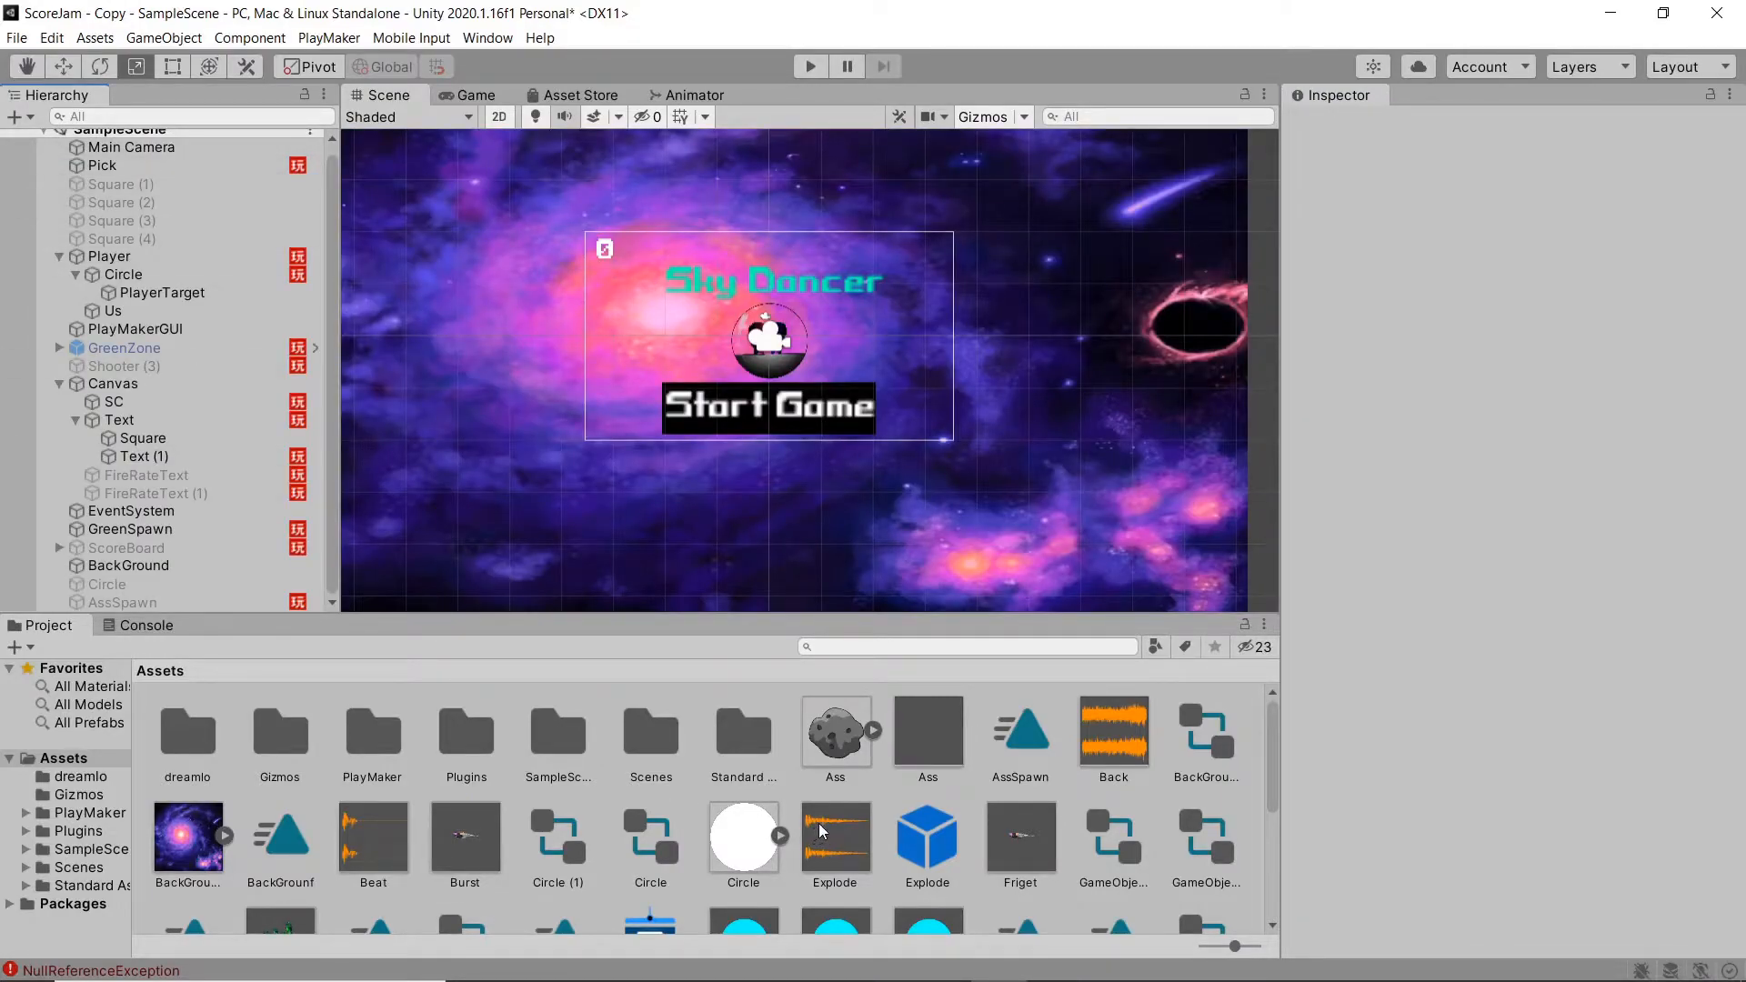
Step: In the Ass prefab, deactivate the Circle (1) child object and return to SampleScene
scroll(838, 820, down, 1)
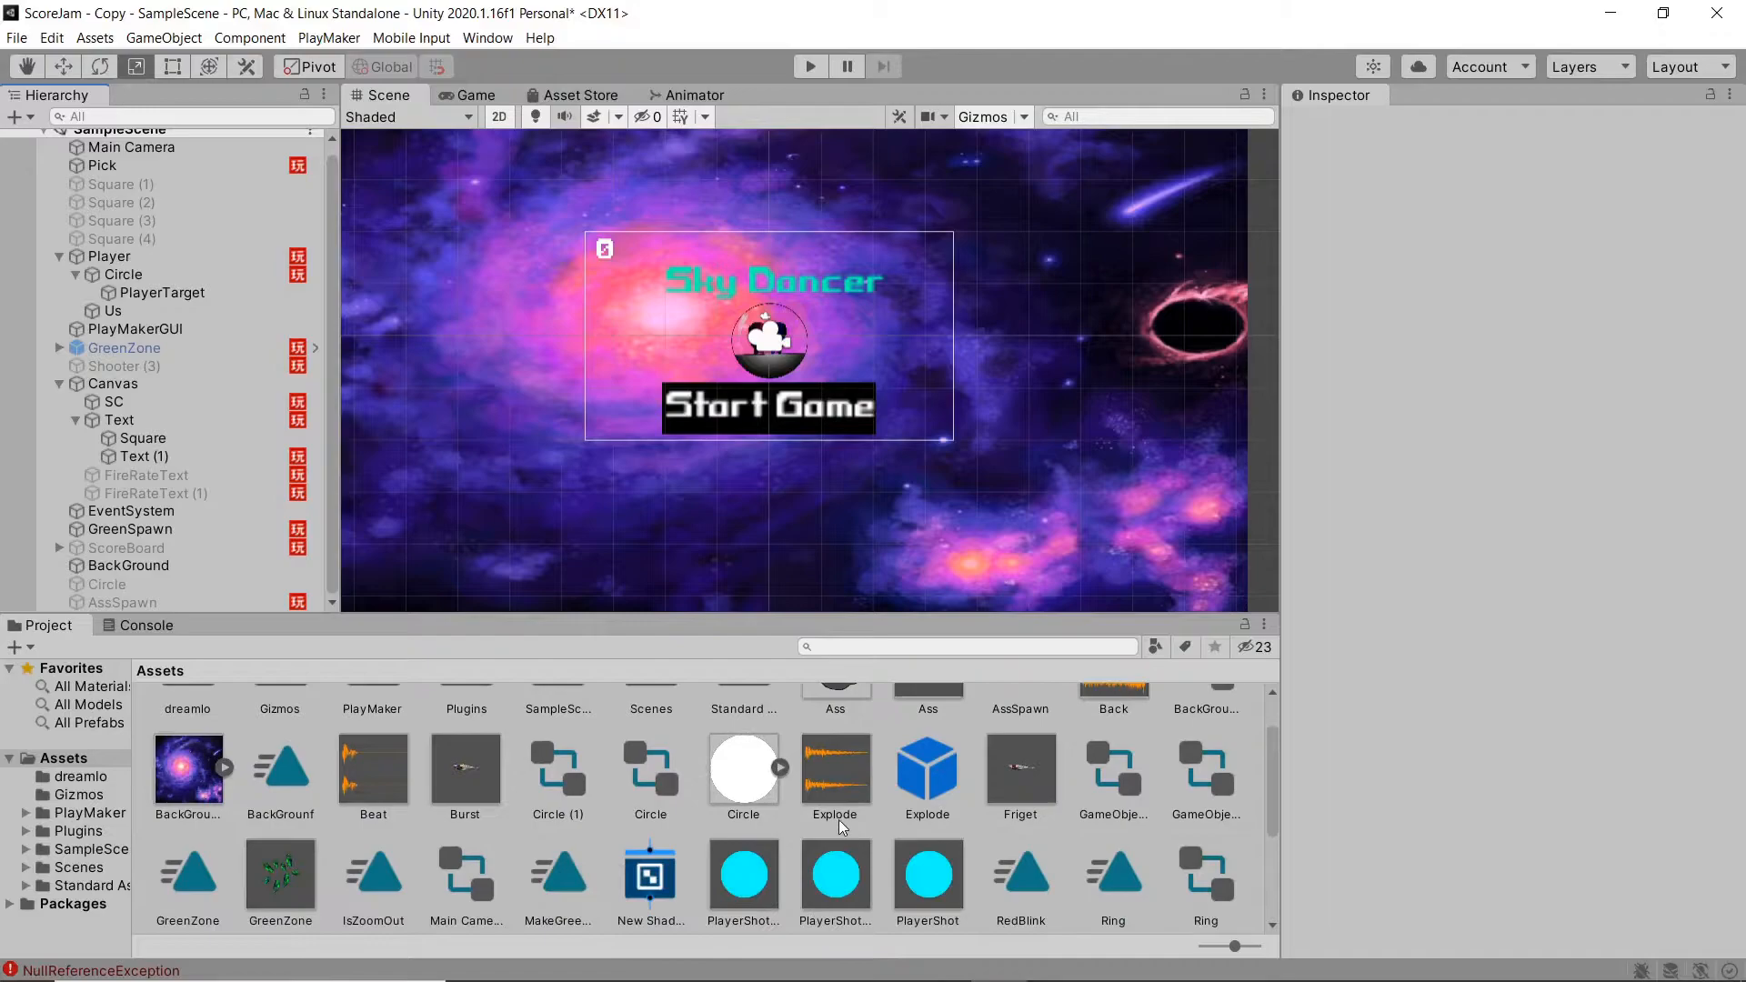
scroll(838, 820, up, 1)
double_click(940, 740)
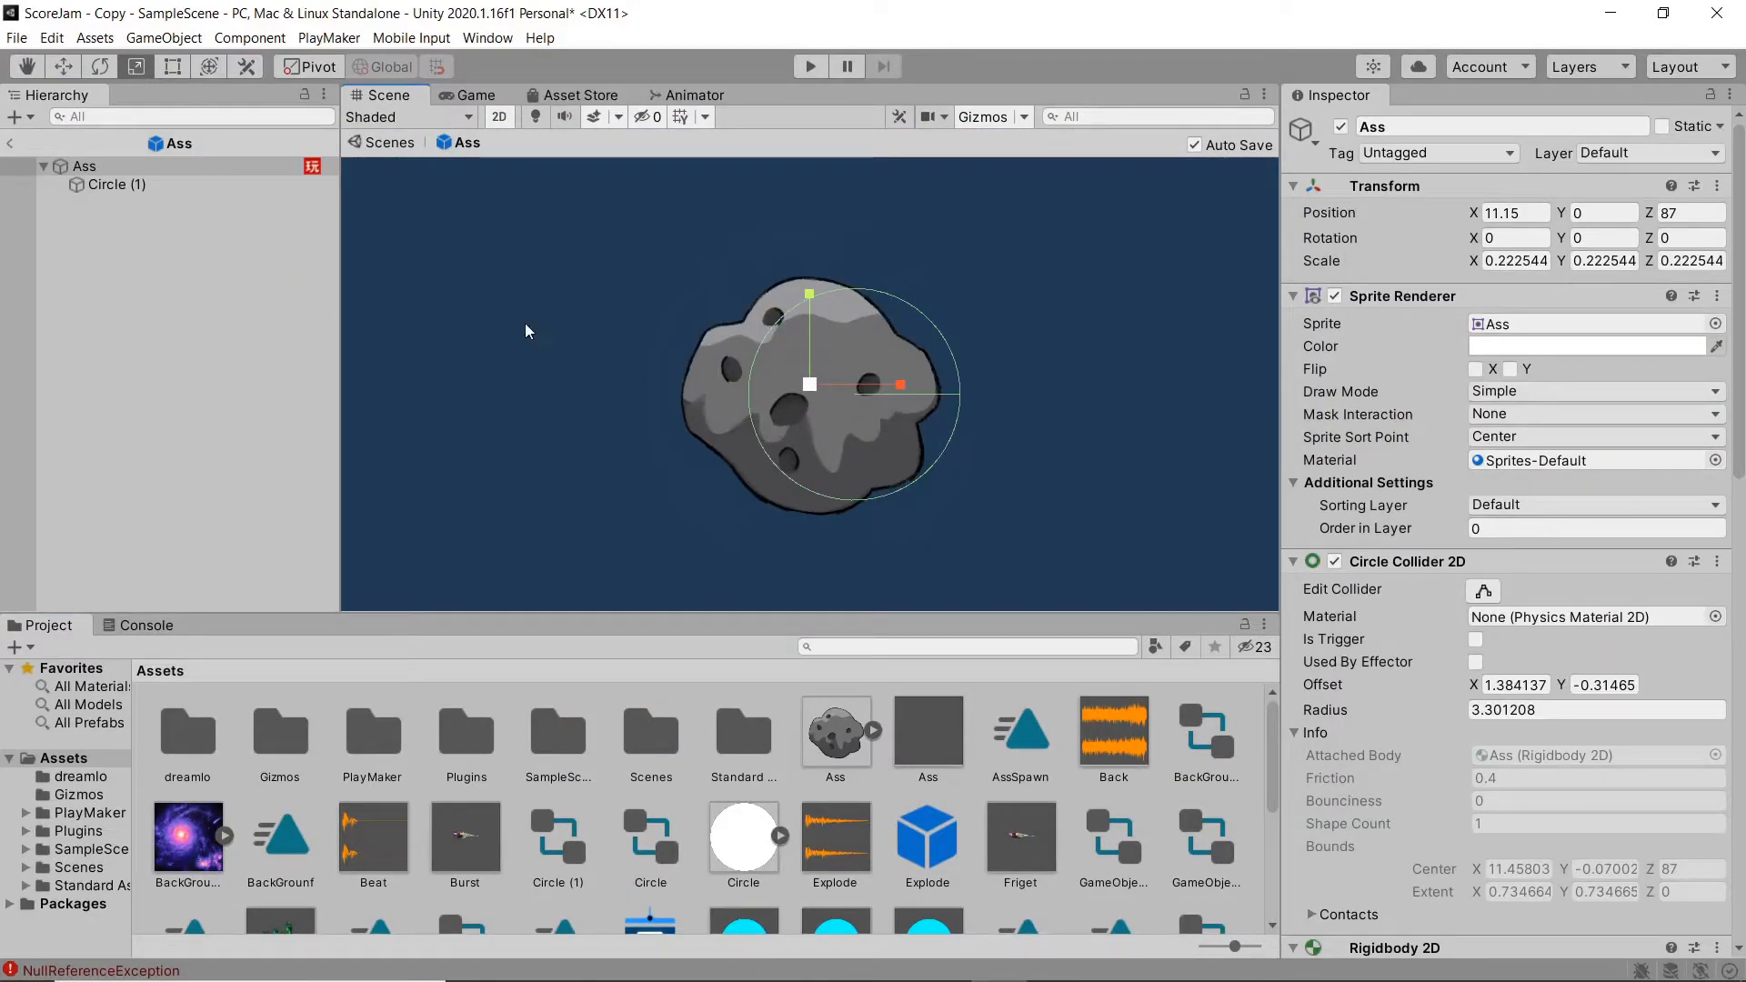
click(97, 184)
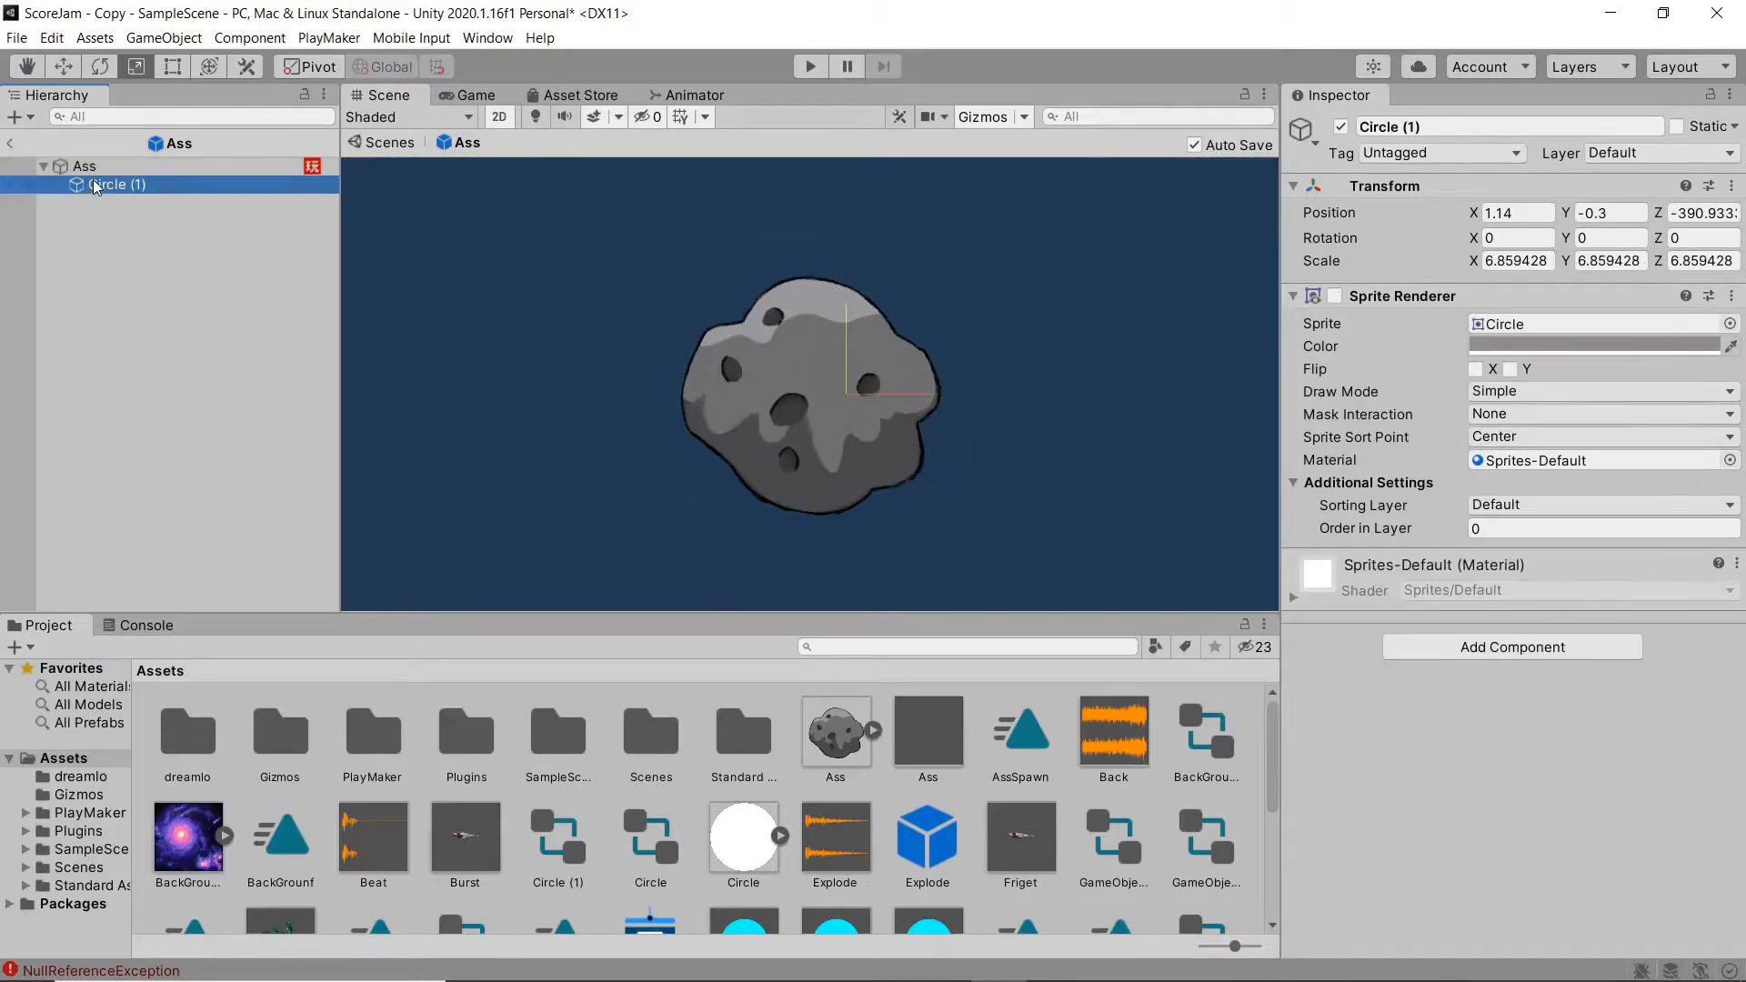
click(1341, 127)
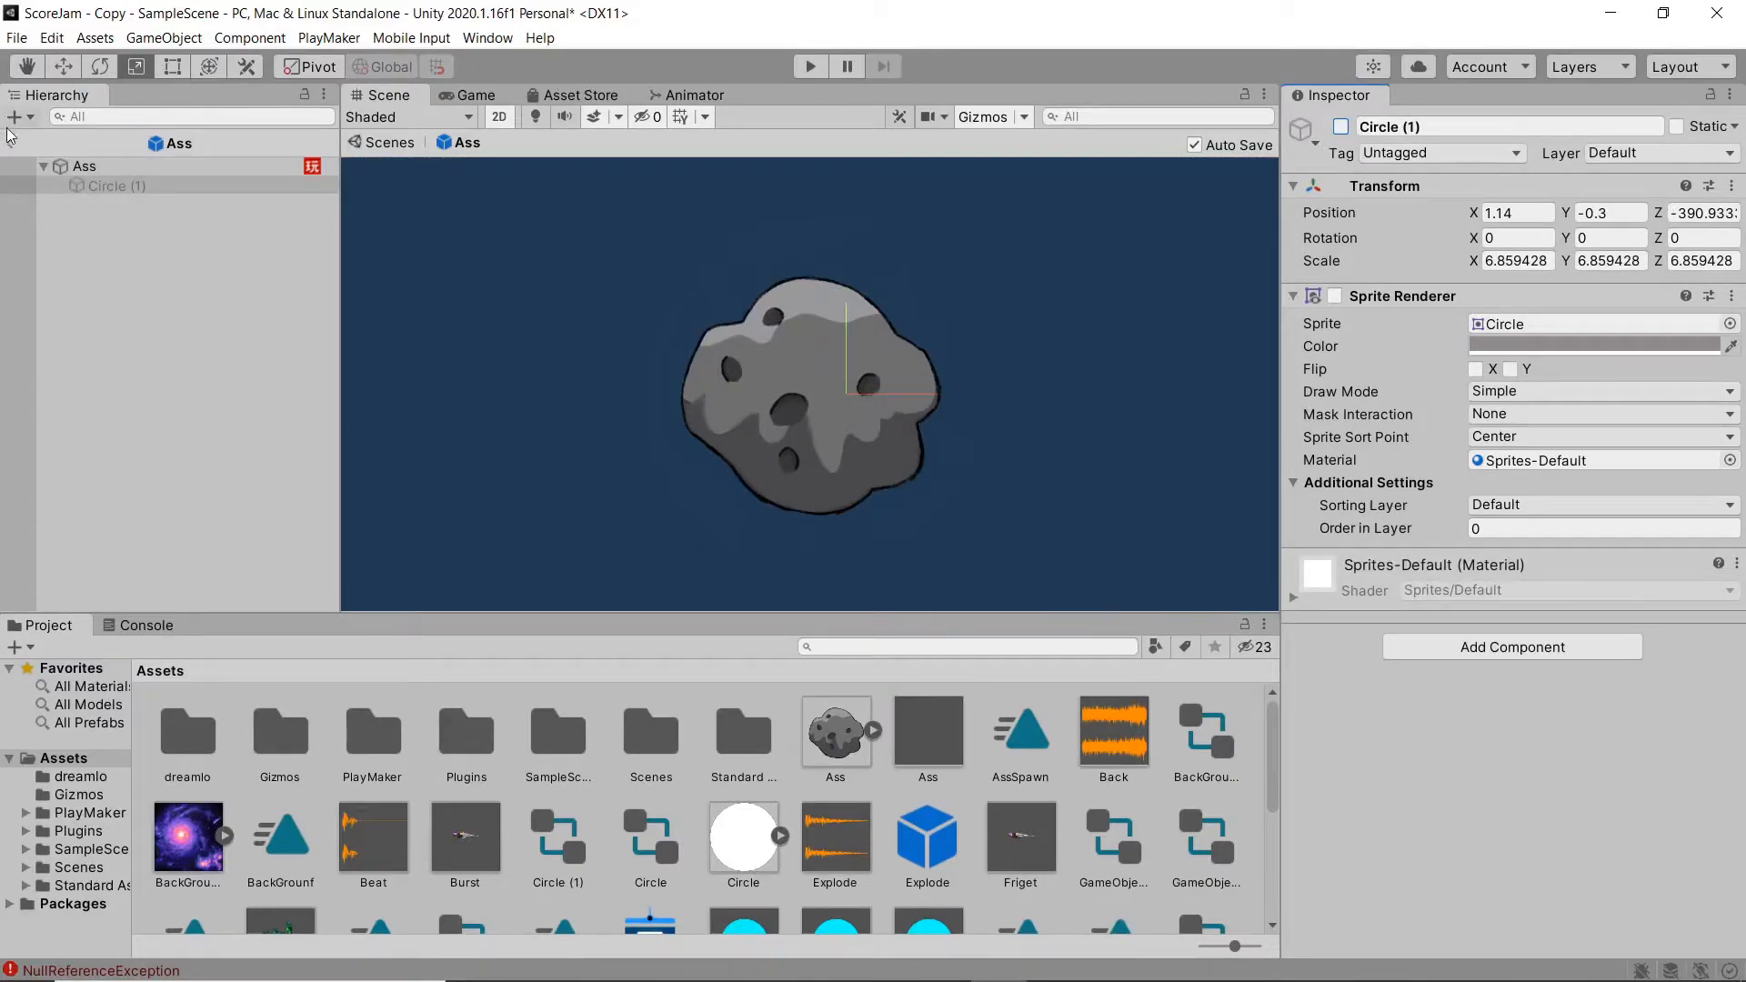
click(10, 142)
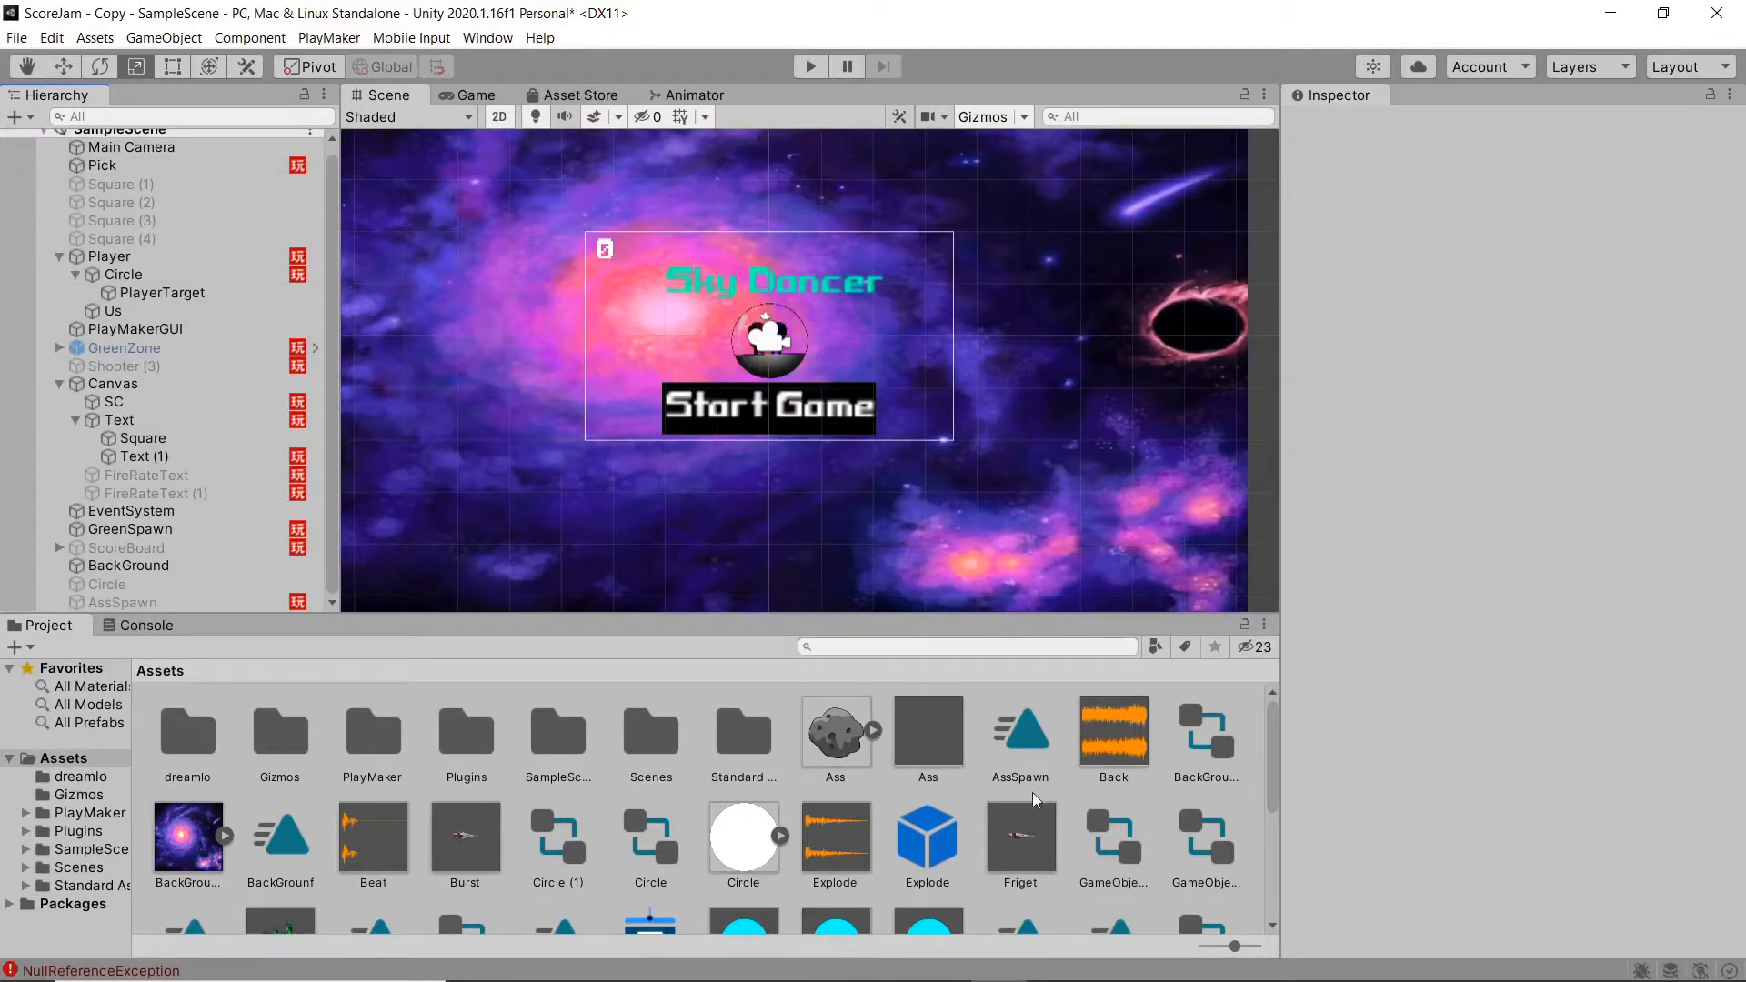
Step: In the RingExpand prefab, deactivate Circle (1) and enable the root's Ring Sprite Renderer, then return to SampleScene
scroll(1046, 834, down, 3)
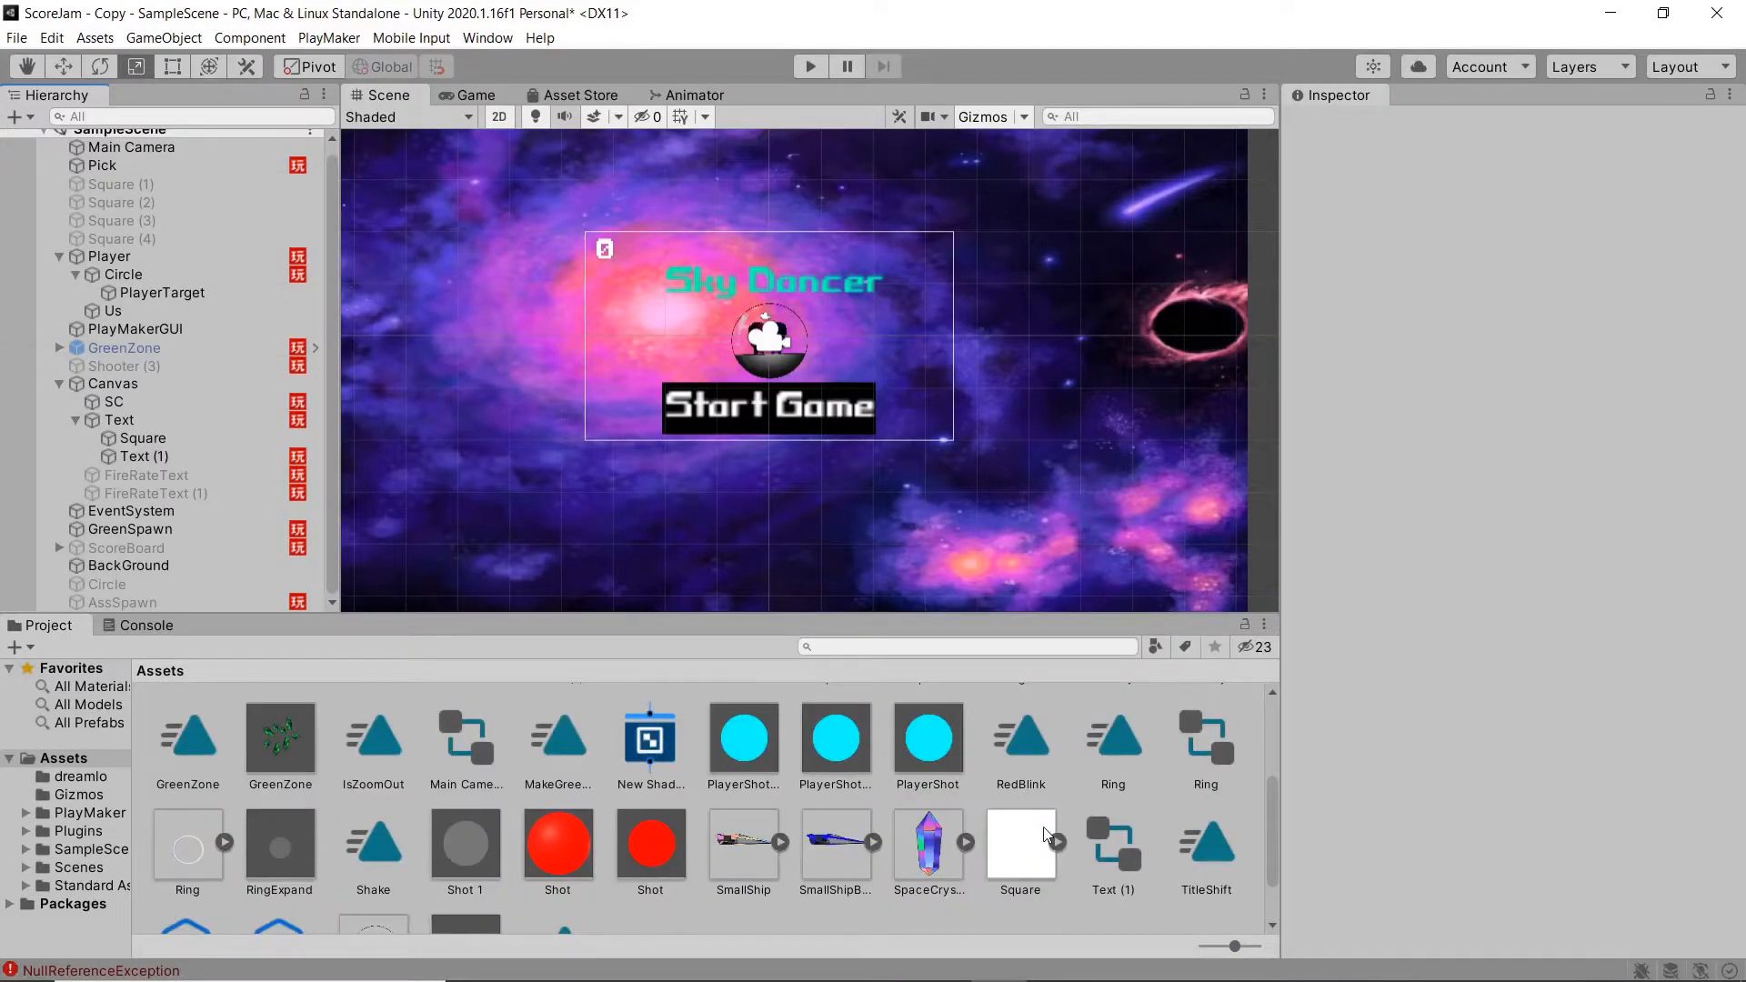
scroll(982, 836, down, 1)
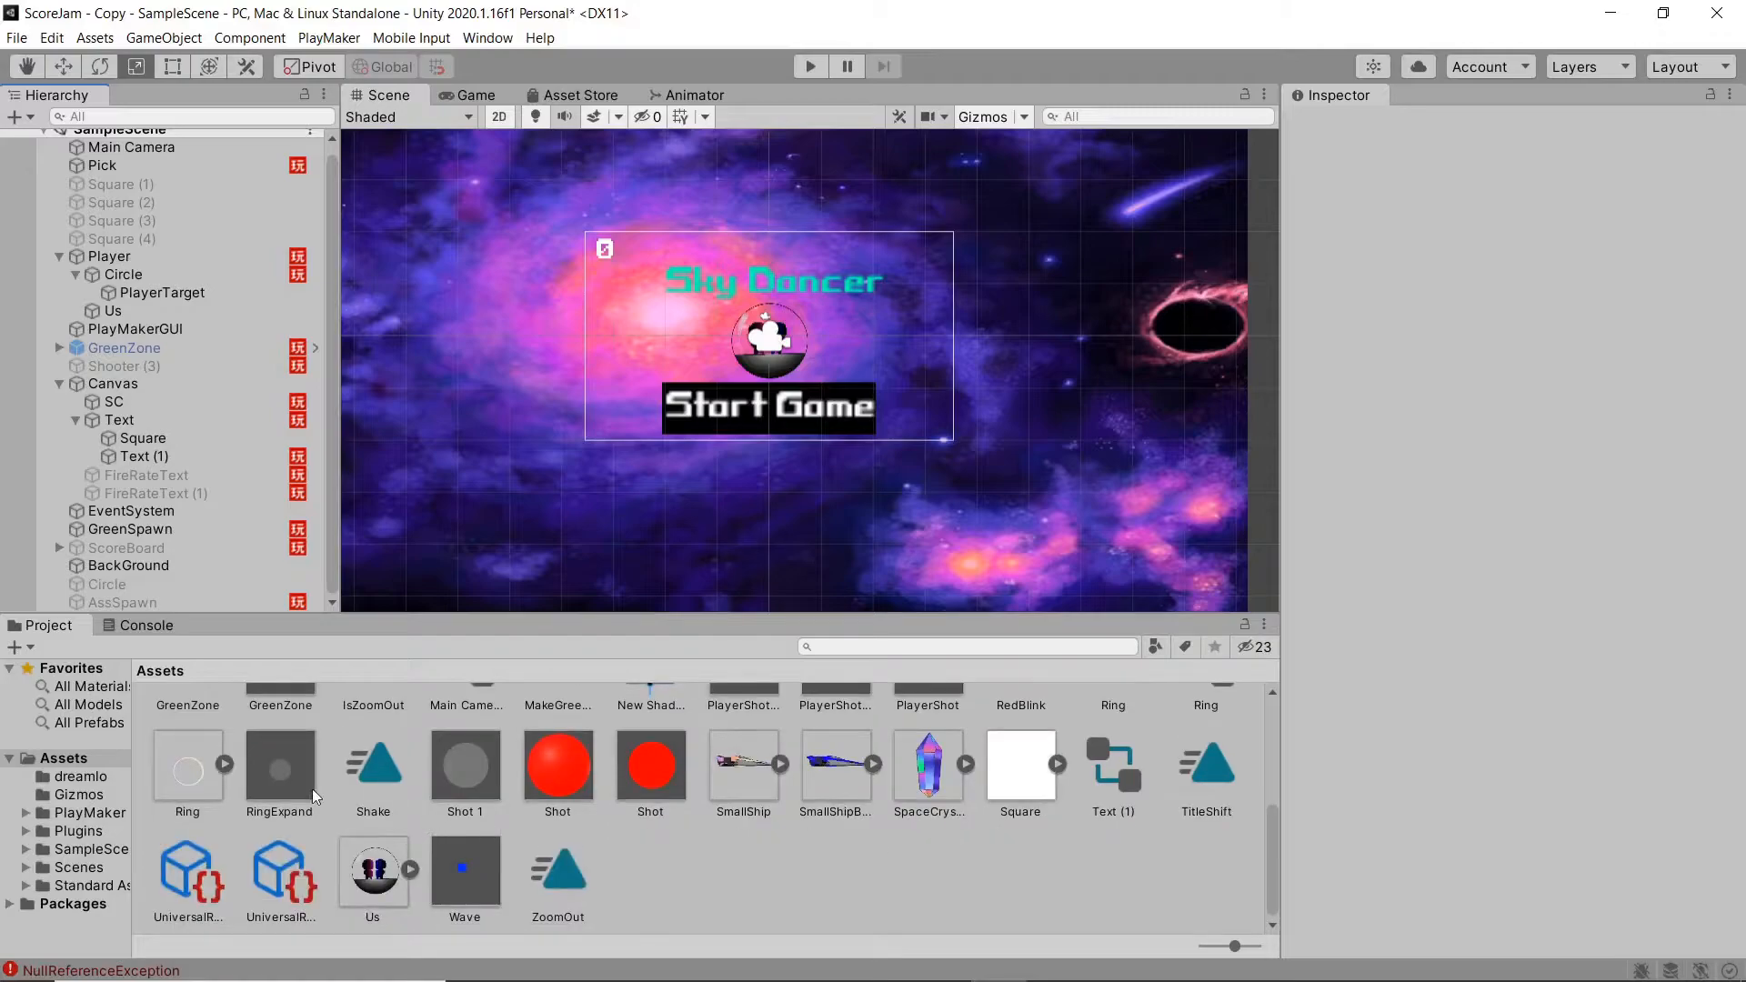
double_click(270, 773)
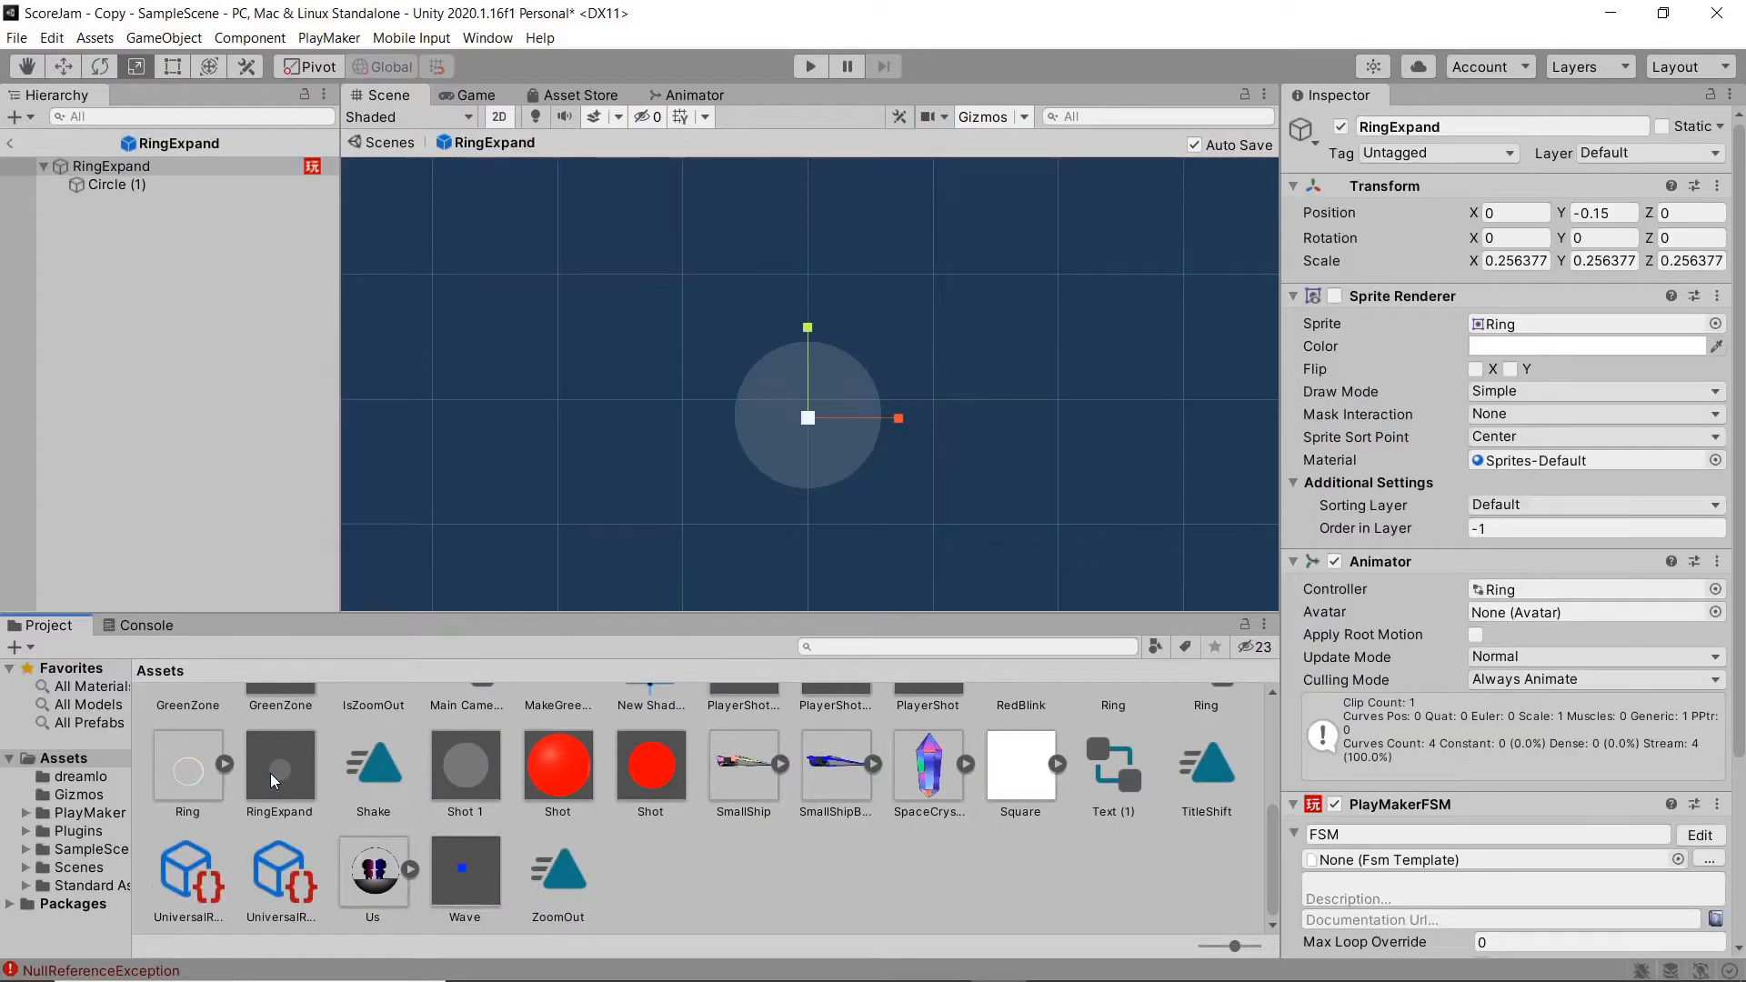
click(164, 184)
click(1340, 126)
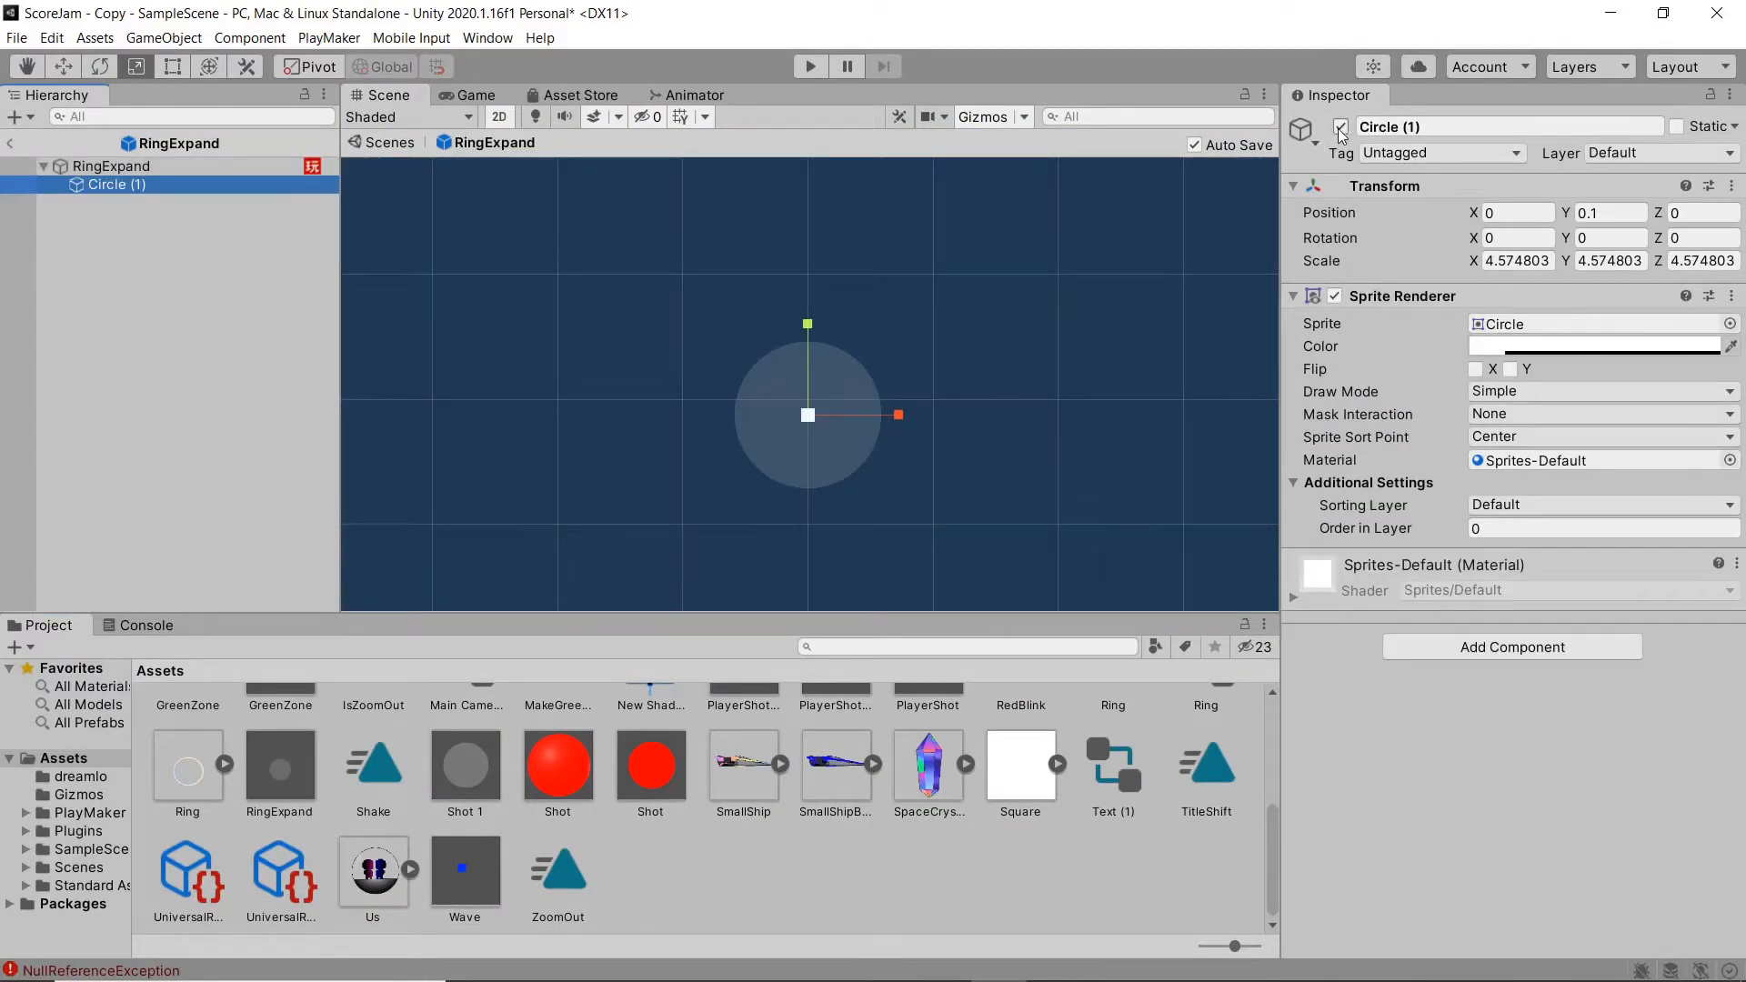
click(111, 165)
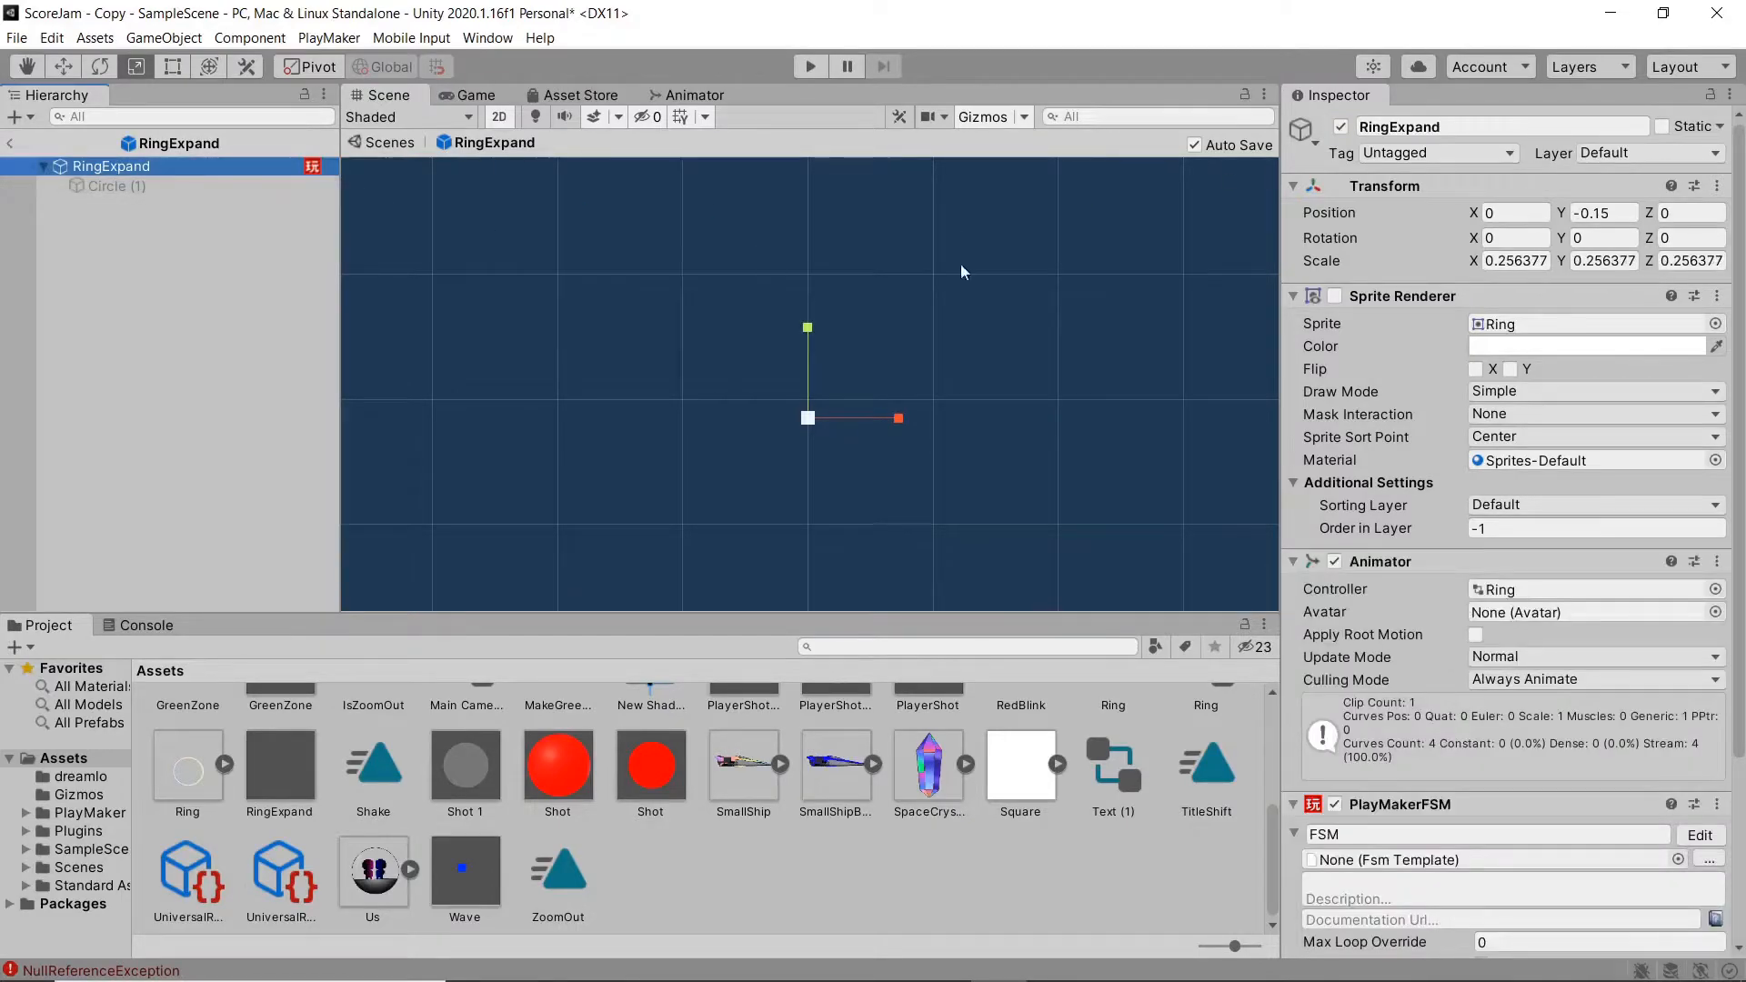
click(1334, 296)
click(12, 147)
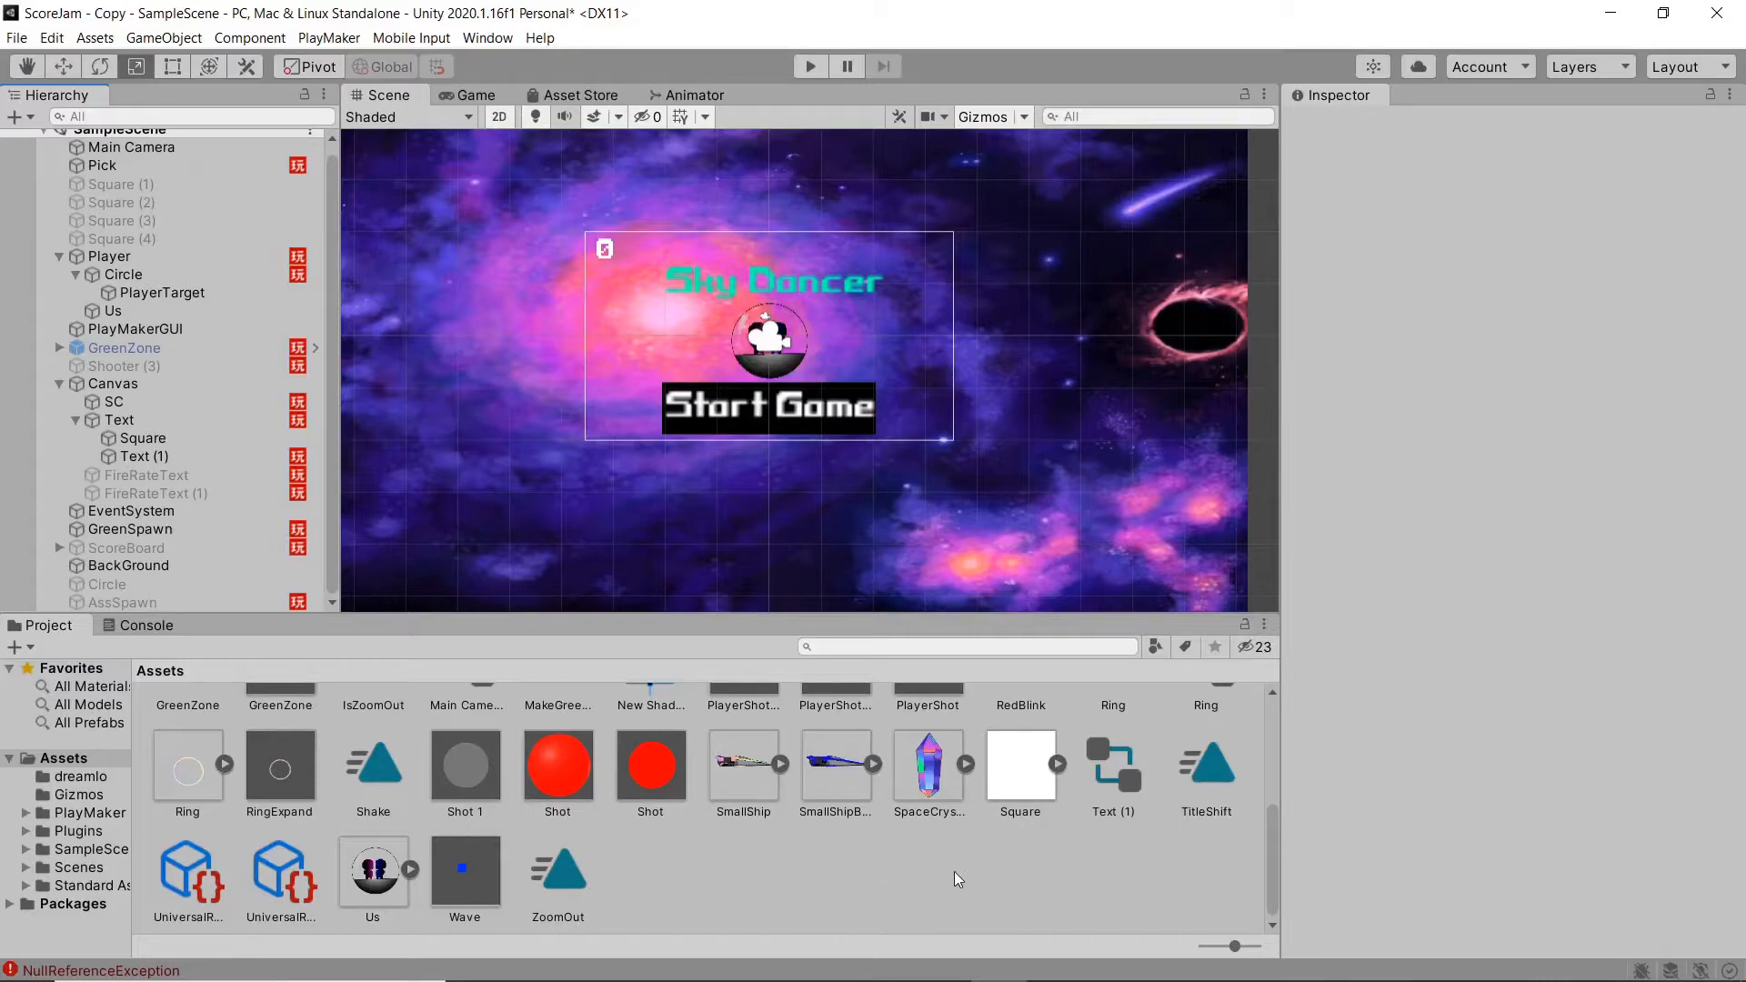
Step: In the Wave prefab, activate SmallShipBlue and disable ShooterWave's Sprite Renderer, then return to SampleScene
double_click(465, 873)
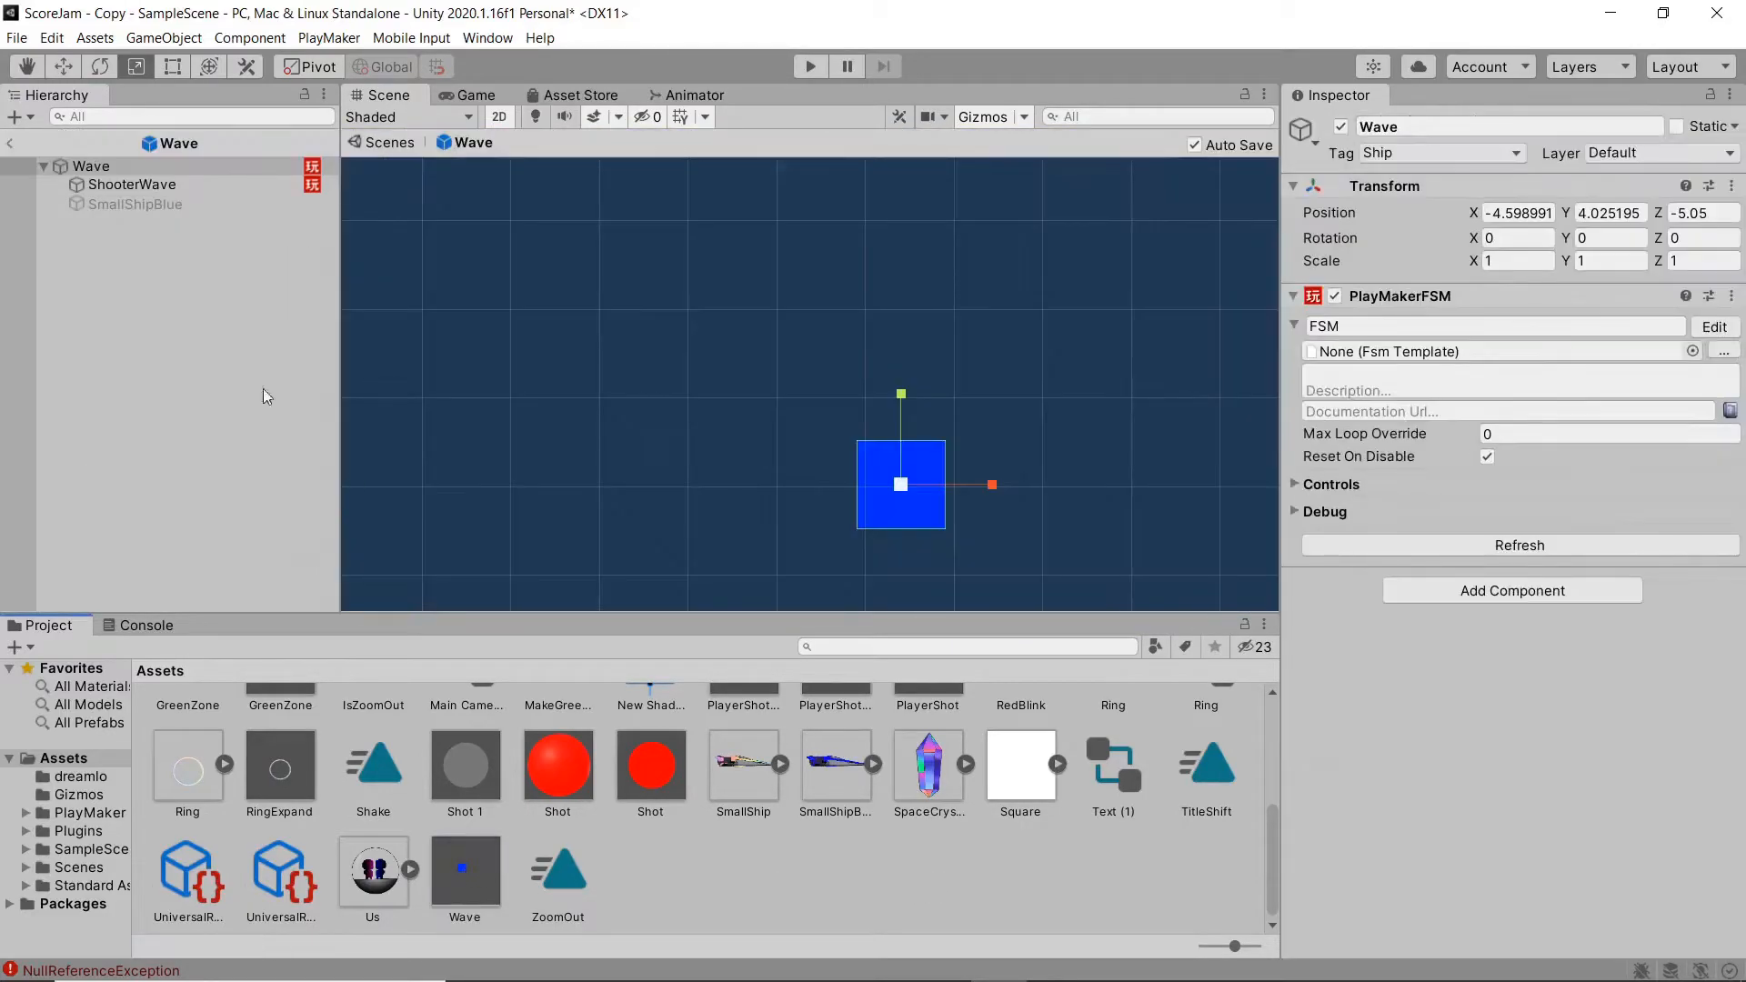
click(122, 205)
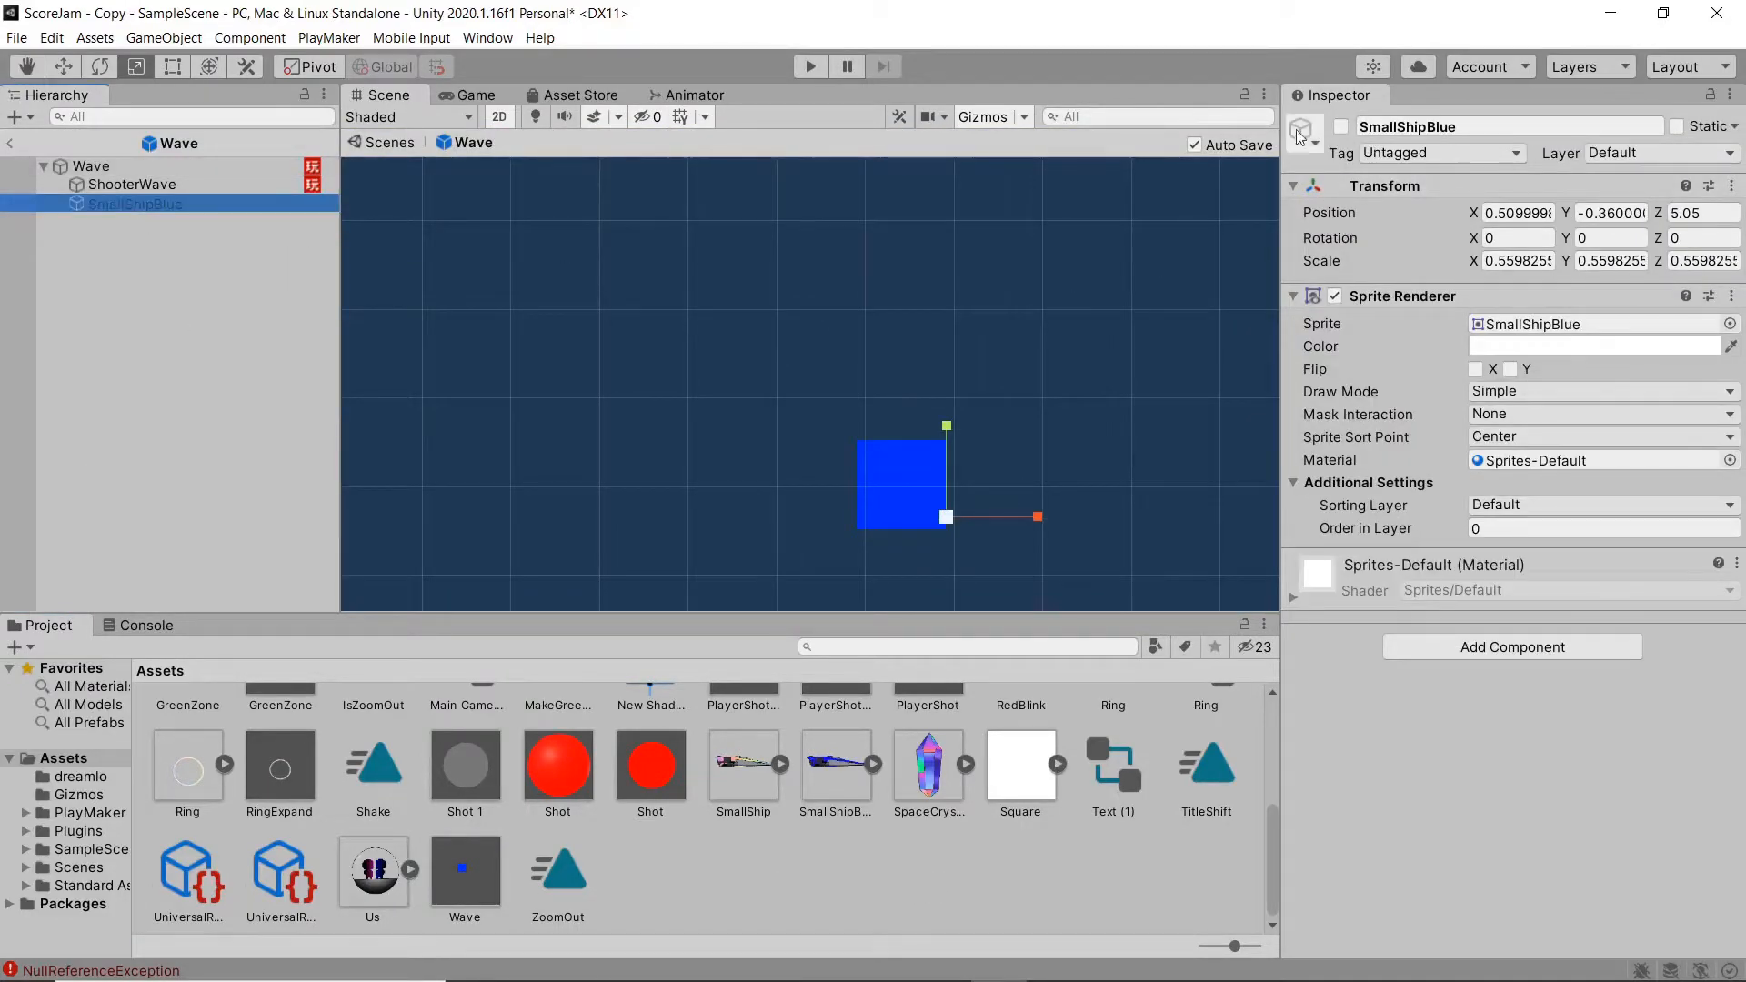
click(1341, 127)
click(189, 187)
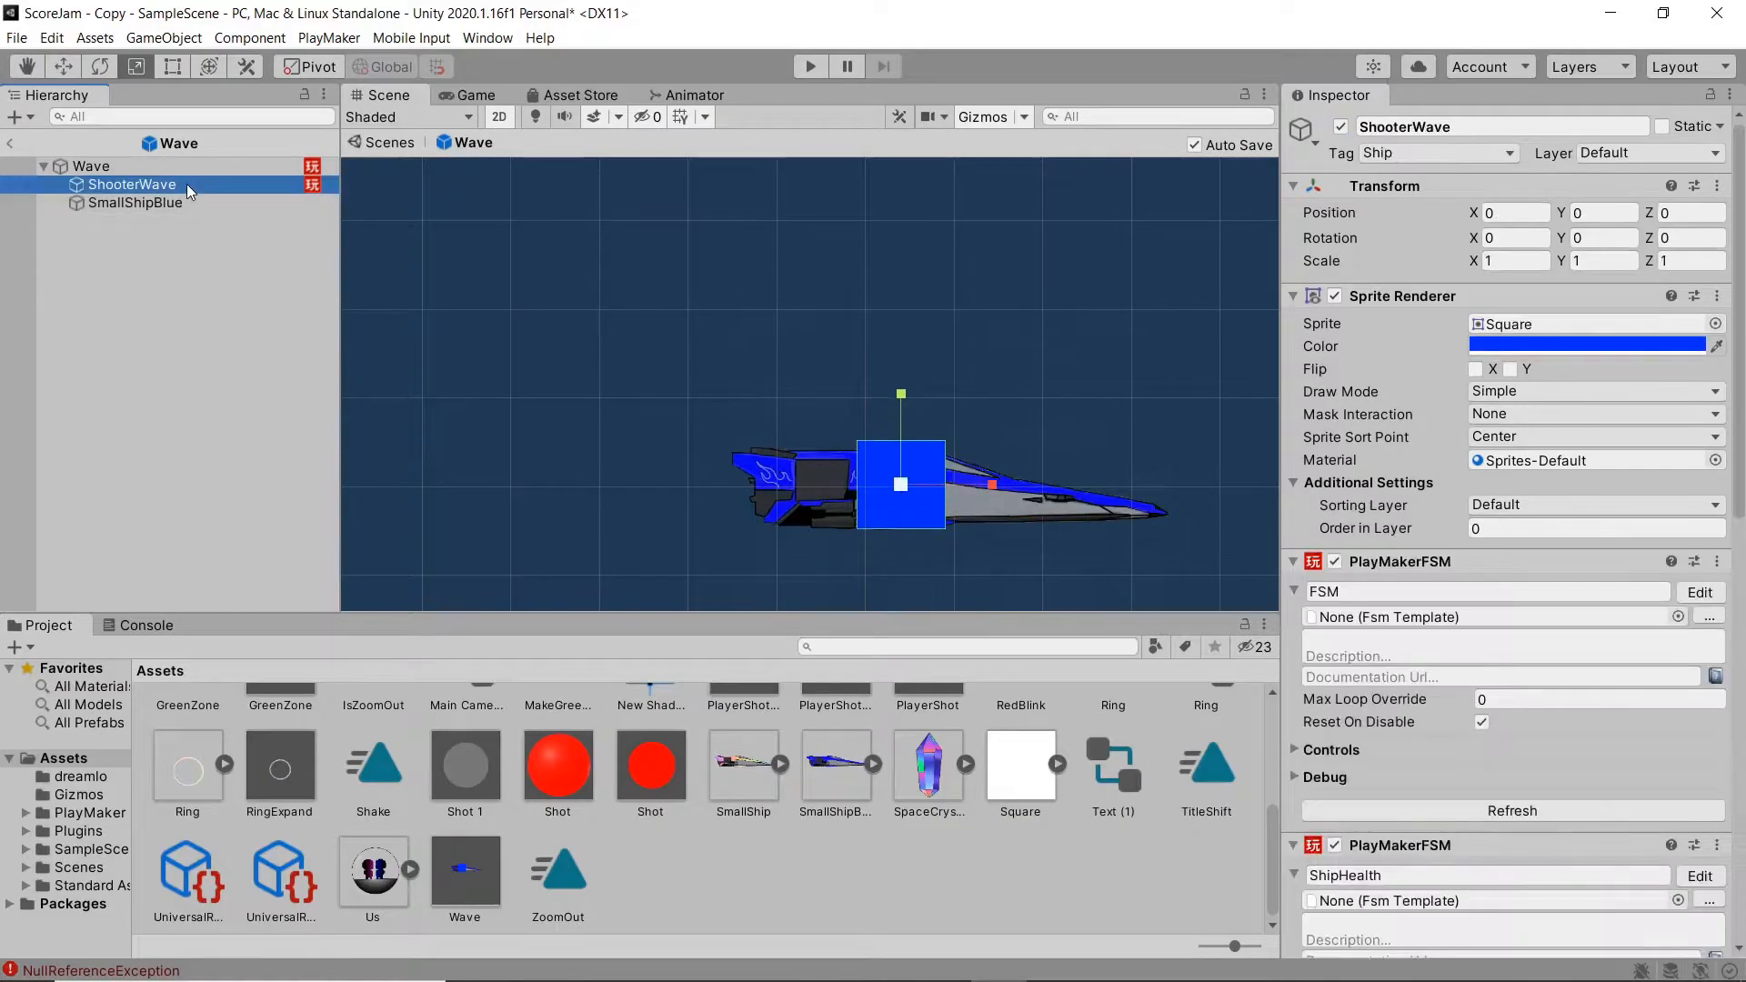
click(1334, 297)
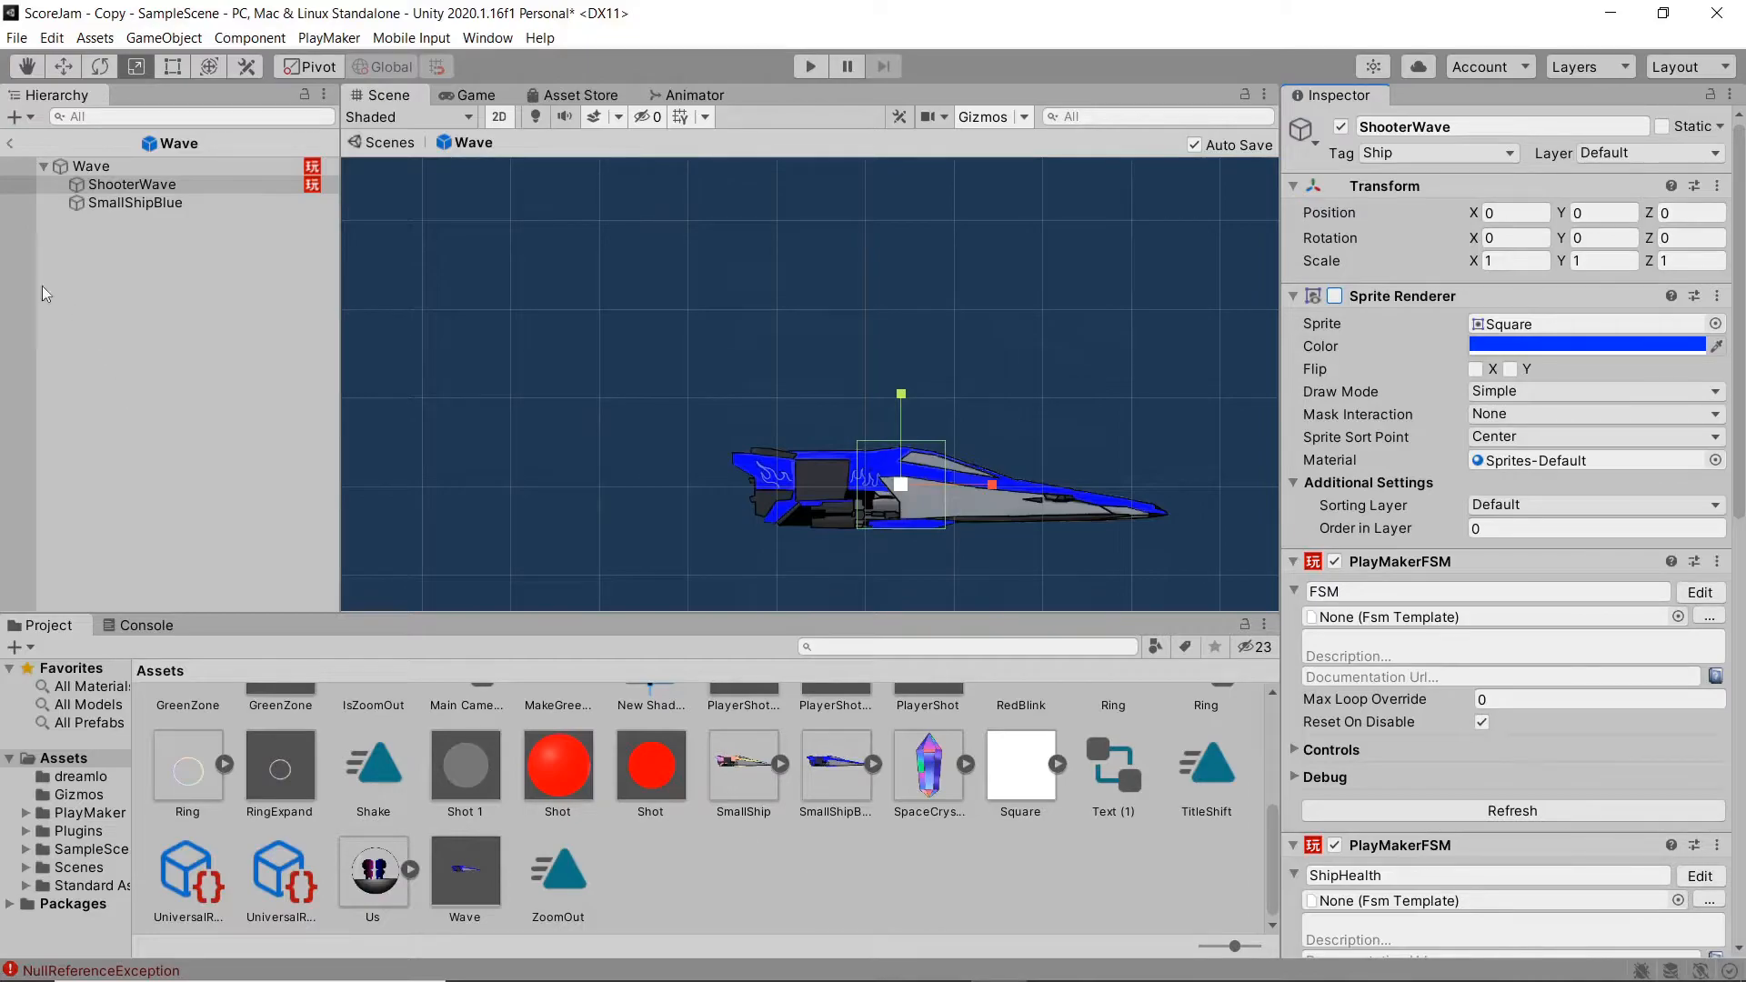
click(7, 146)
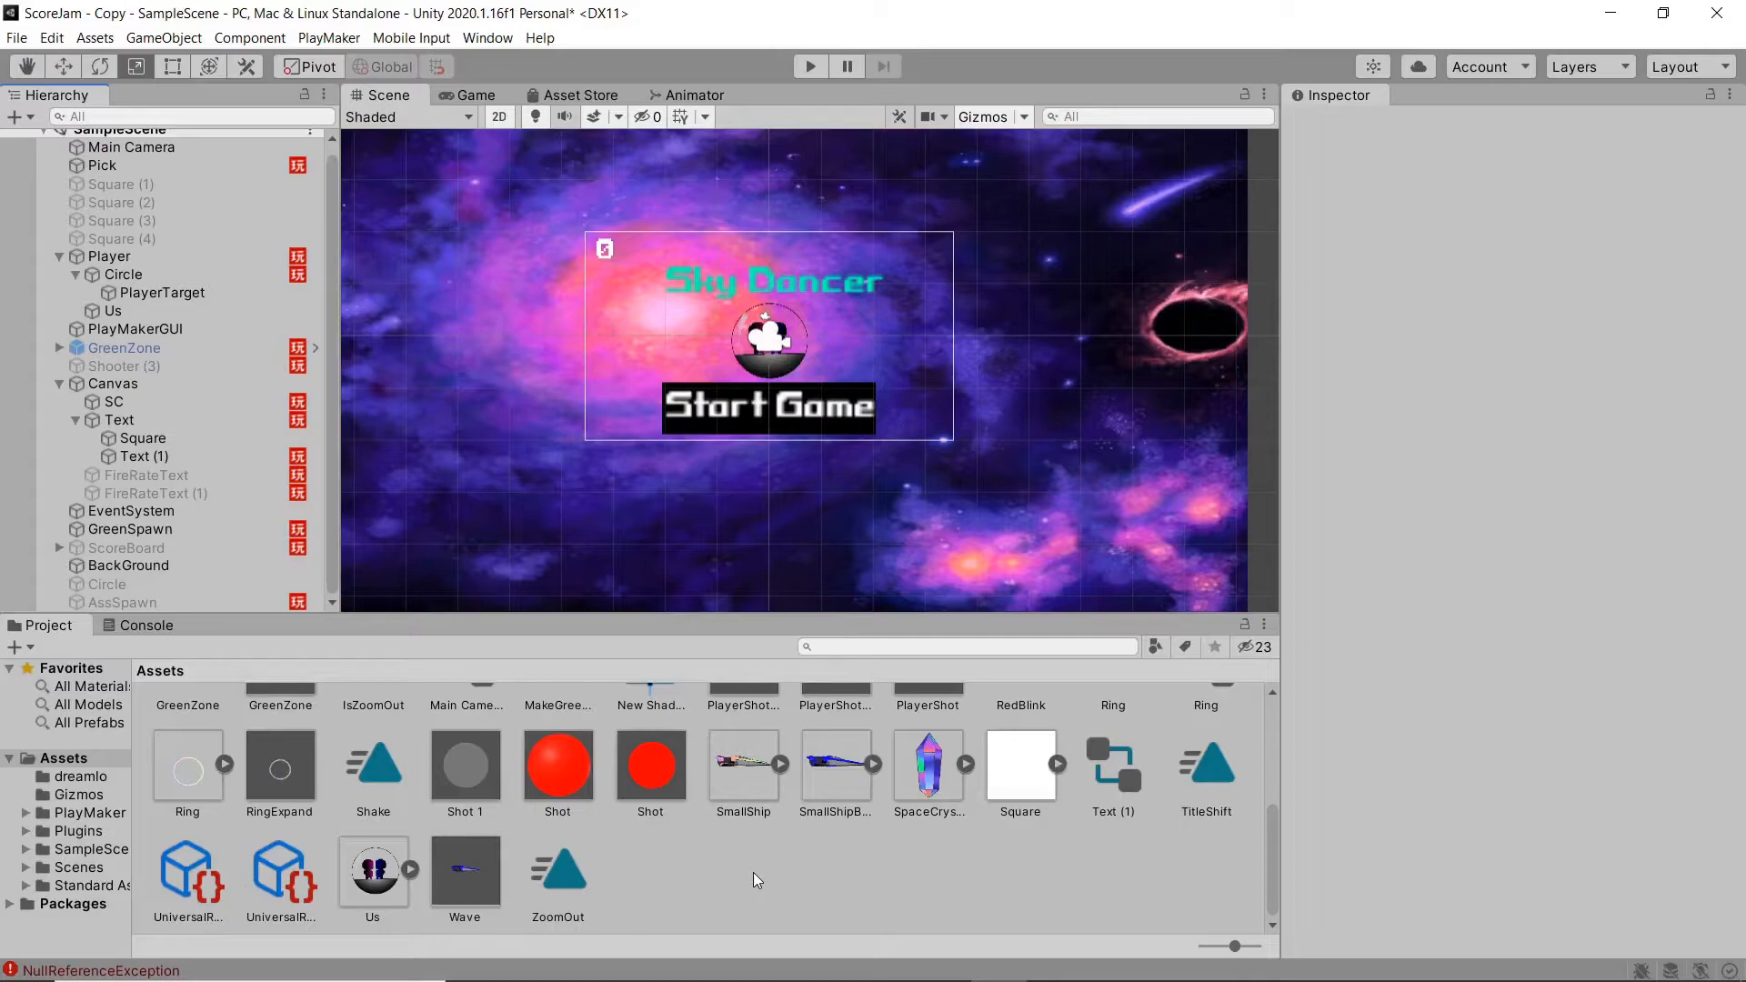
scroll(767, 880, up, 2)
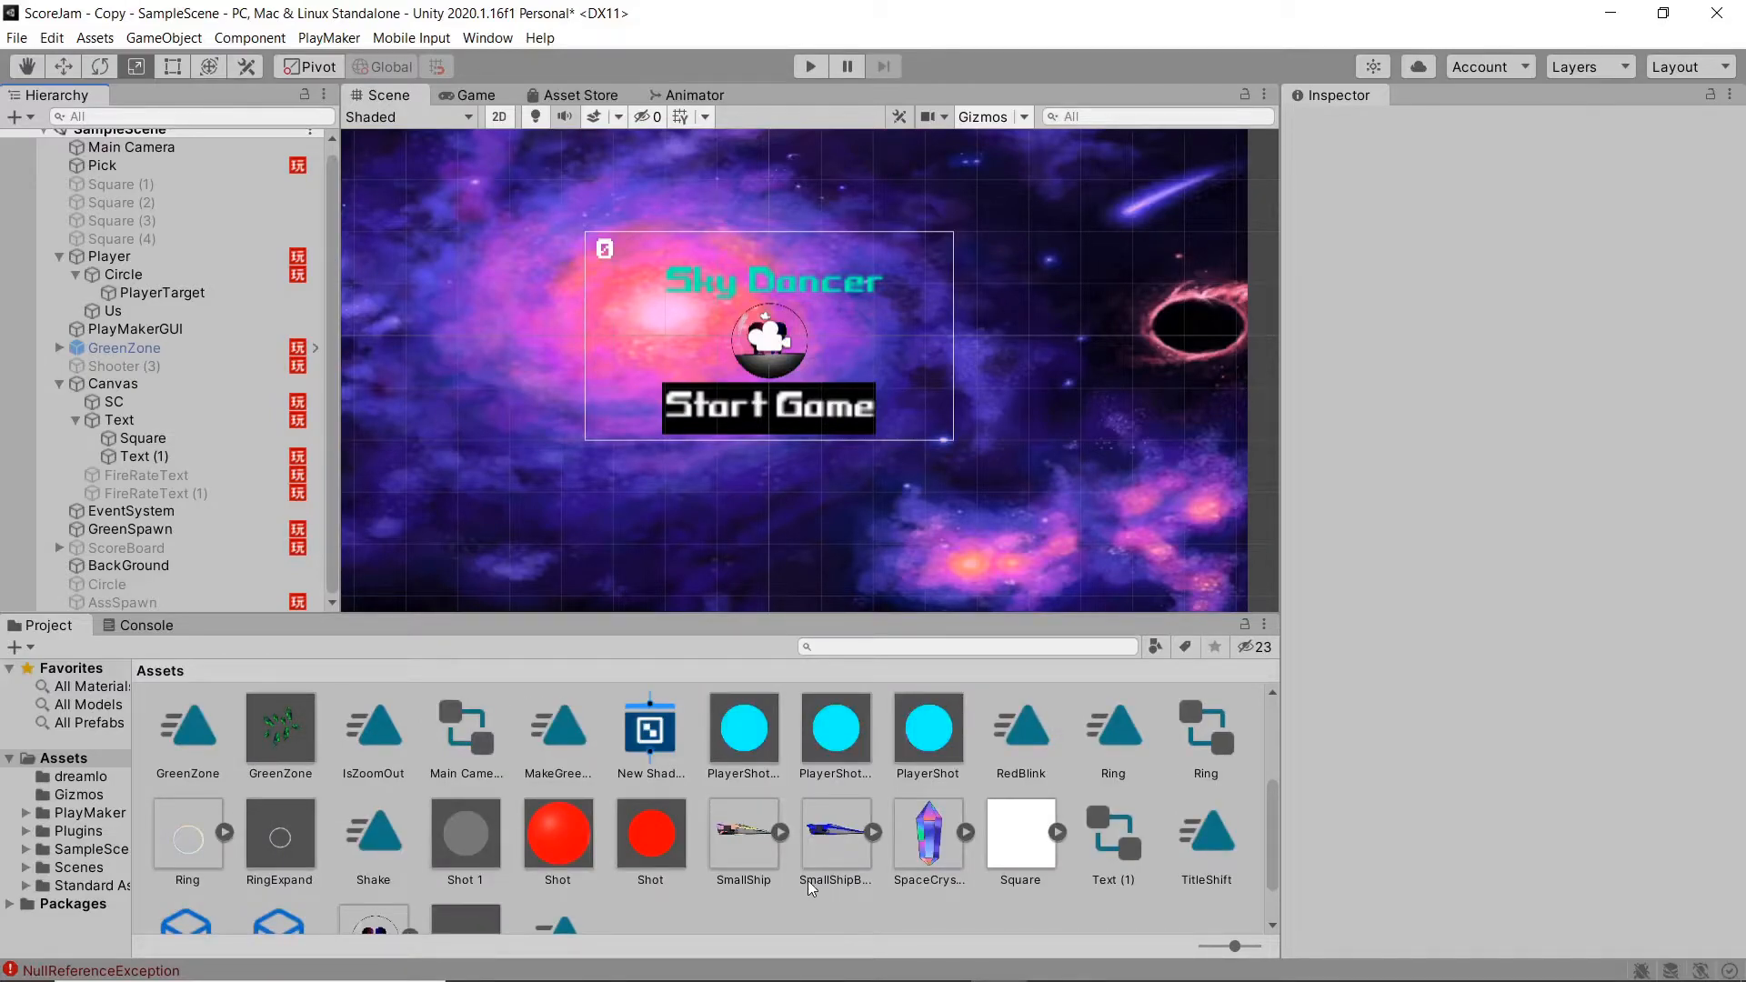
scroll(807, 880, up, 4)
scroll(807, 880, up, 3)
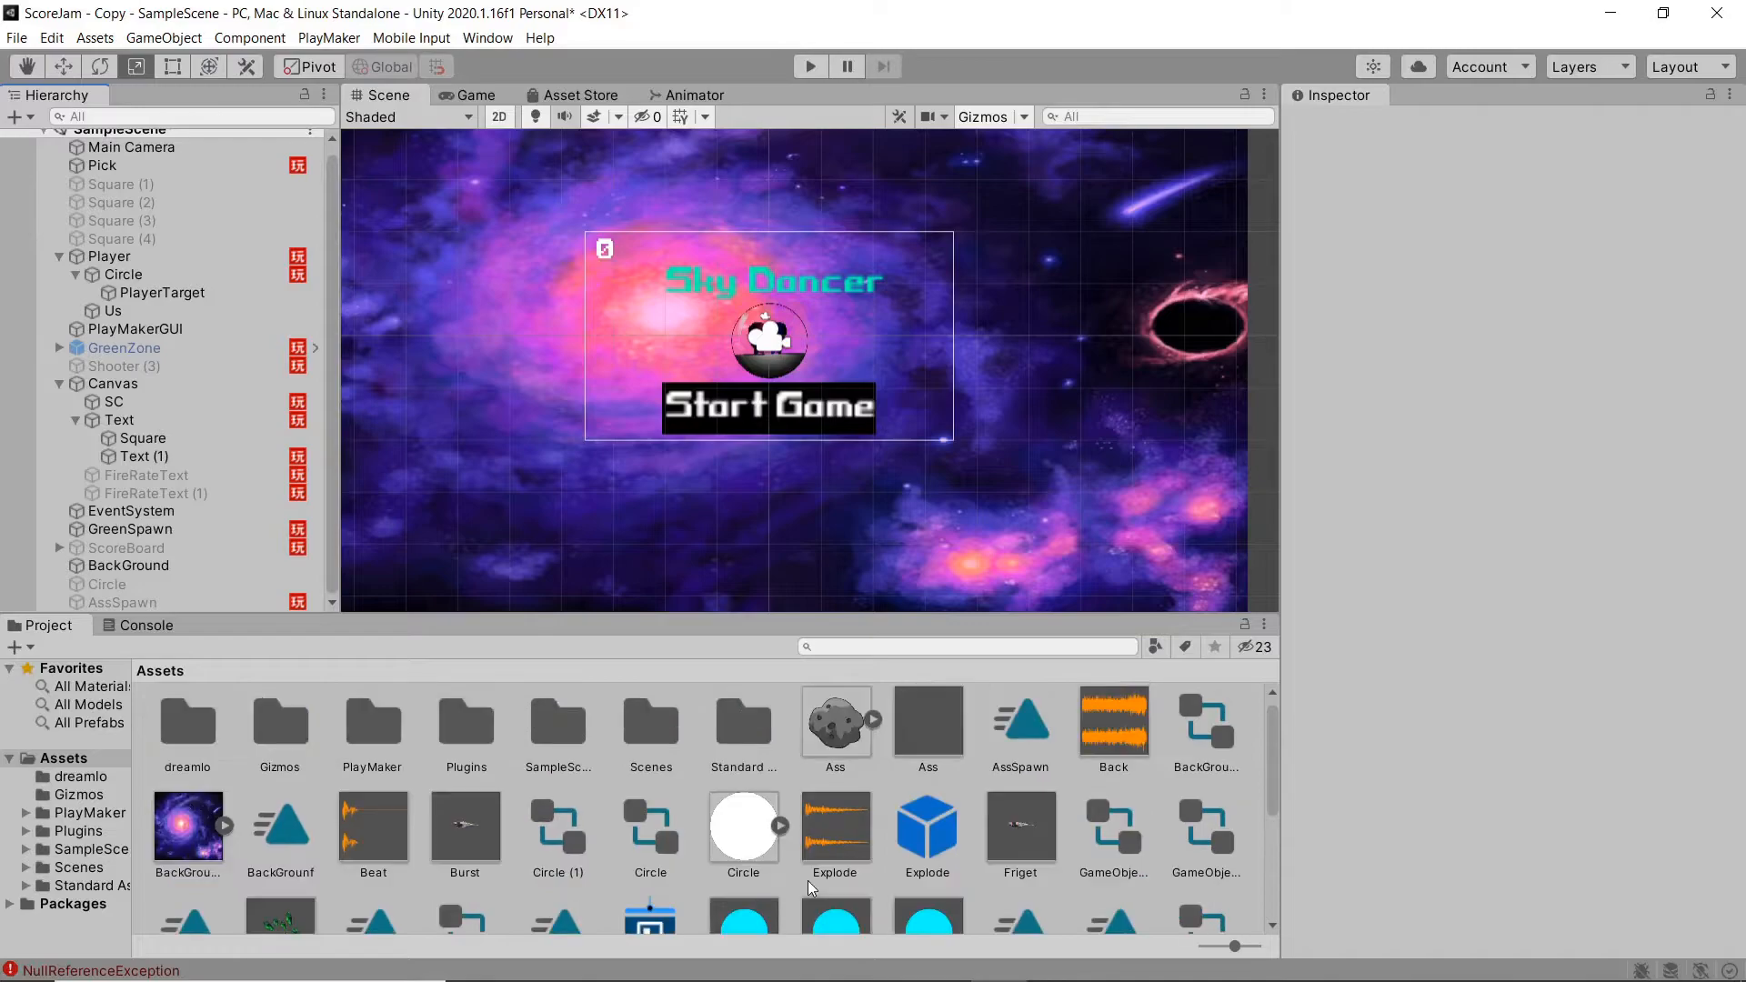
scroll(830, 865, down, 2)
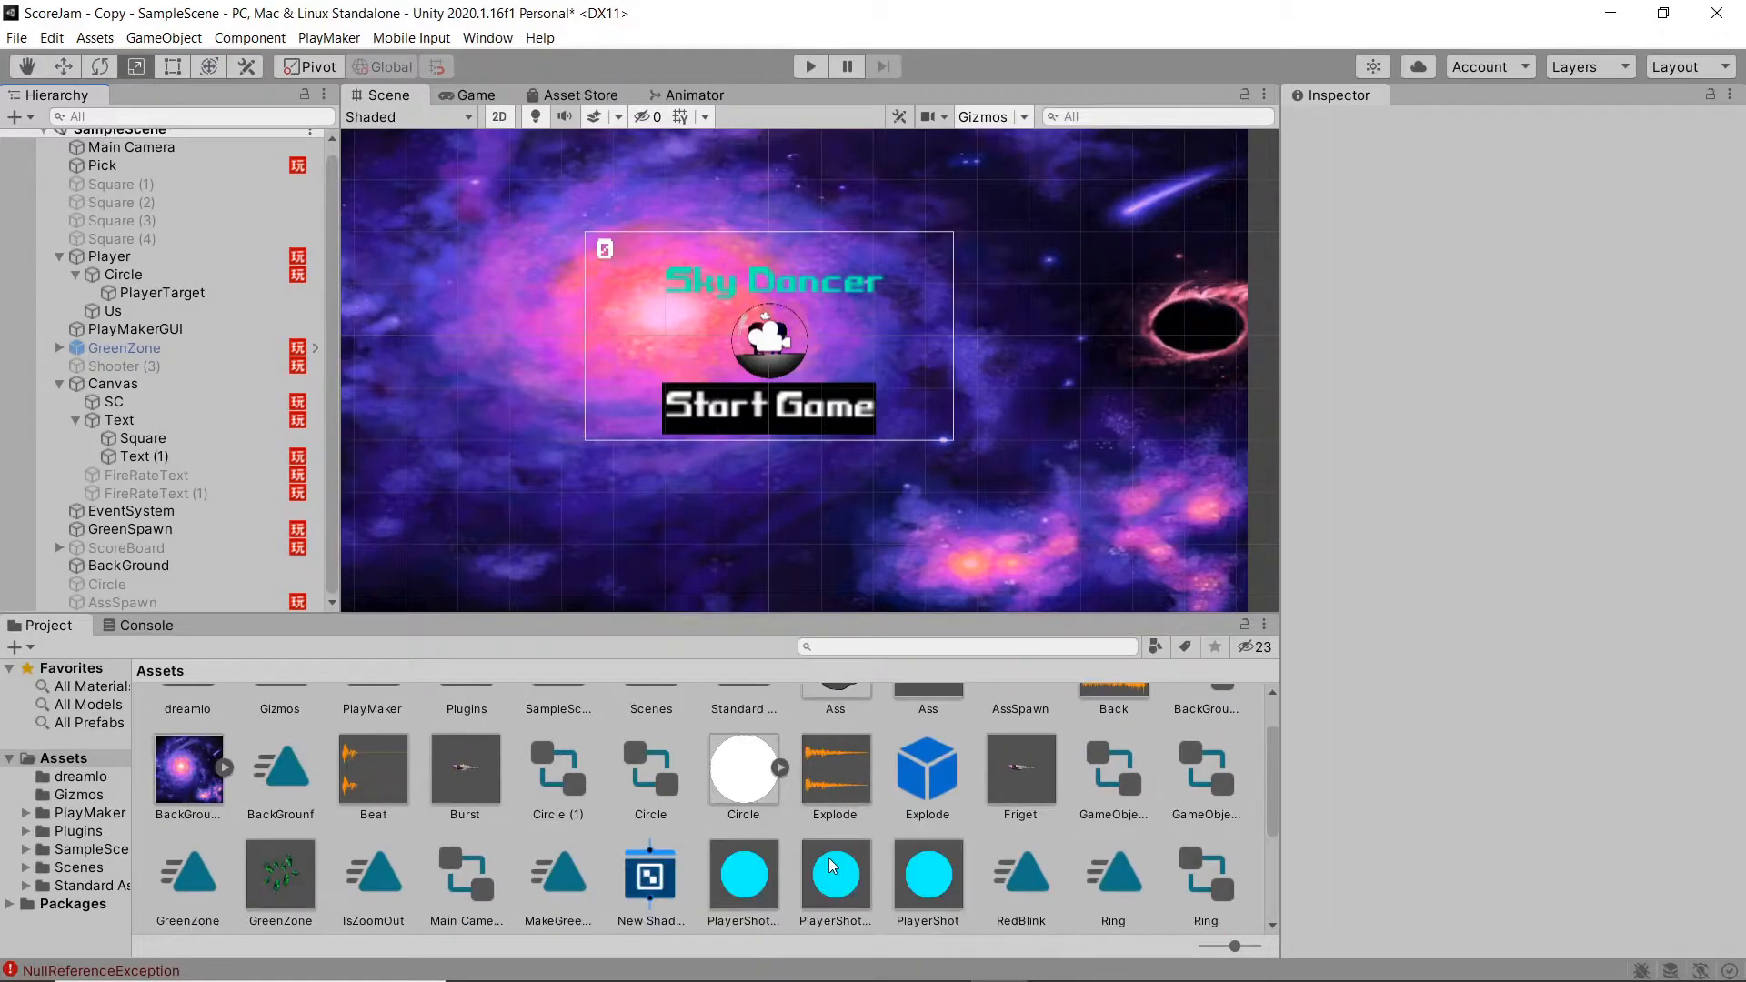
scroll(830, 865, down, 4)
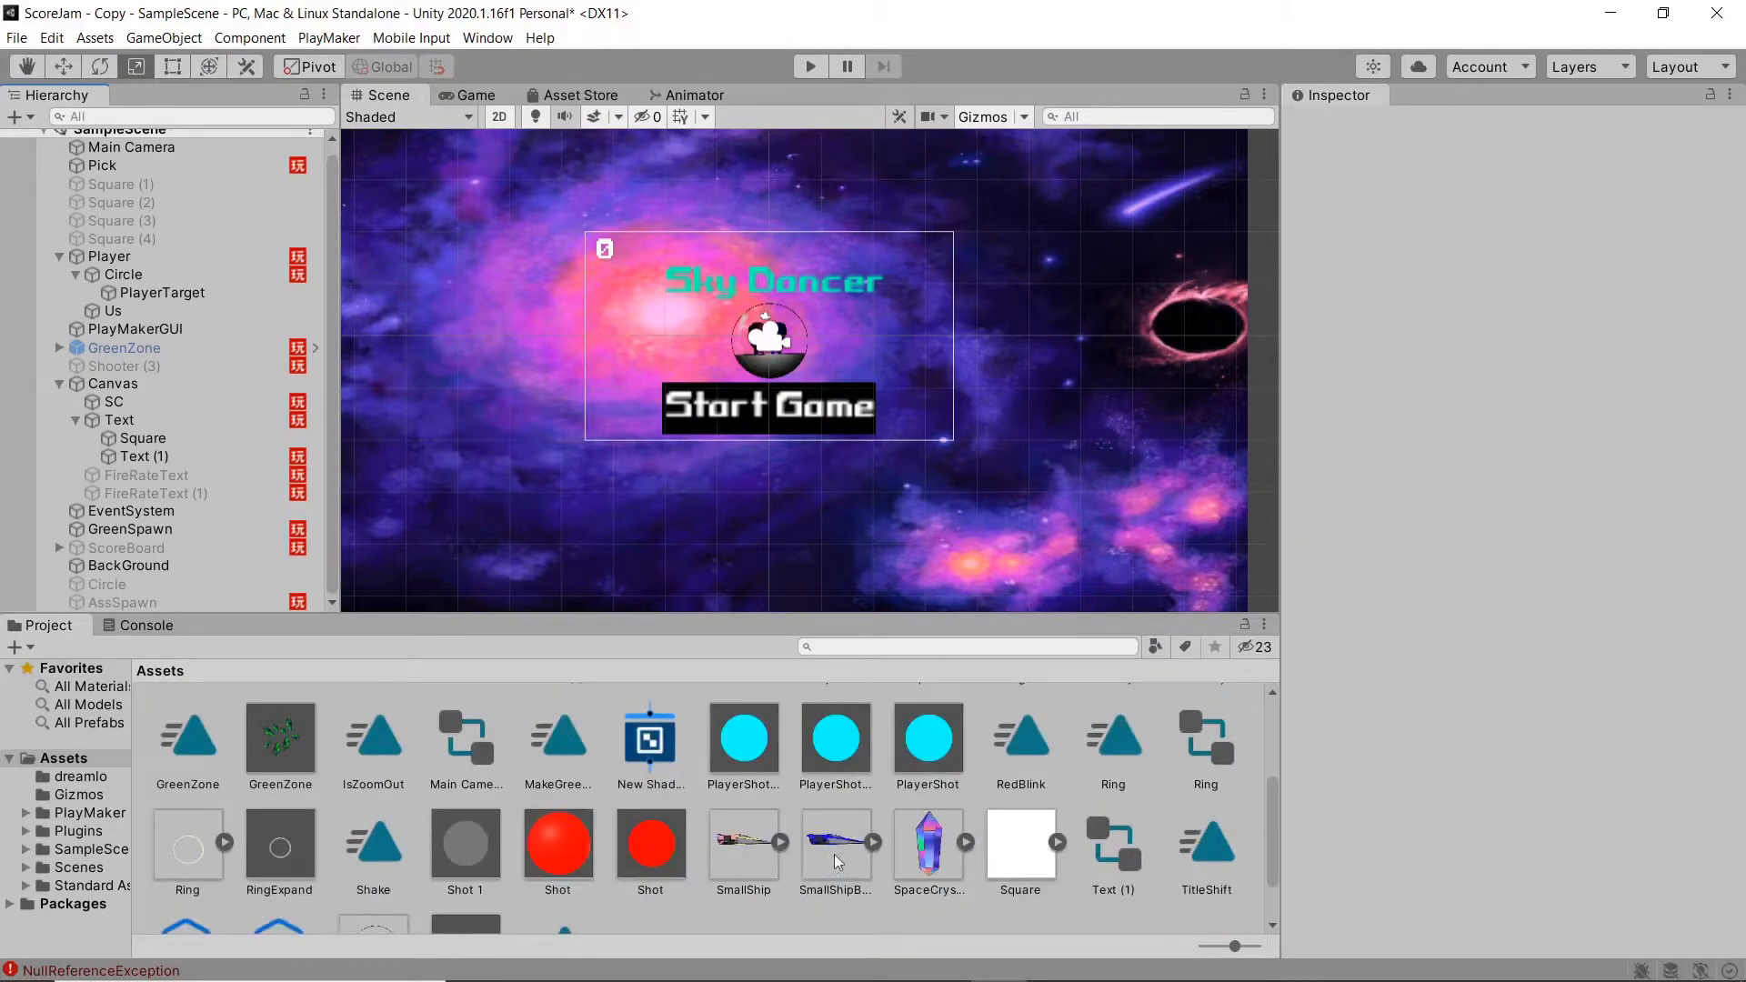
Step: Playtest a full round with the final art, moving the bubble around the space scene, then restart from the scoreboard and exit Play mode
click(810, 66)
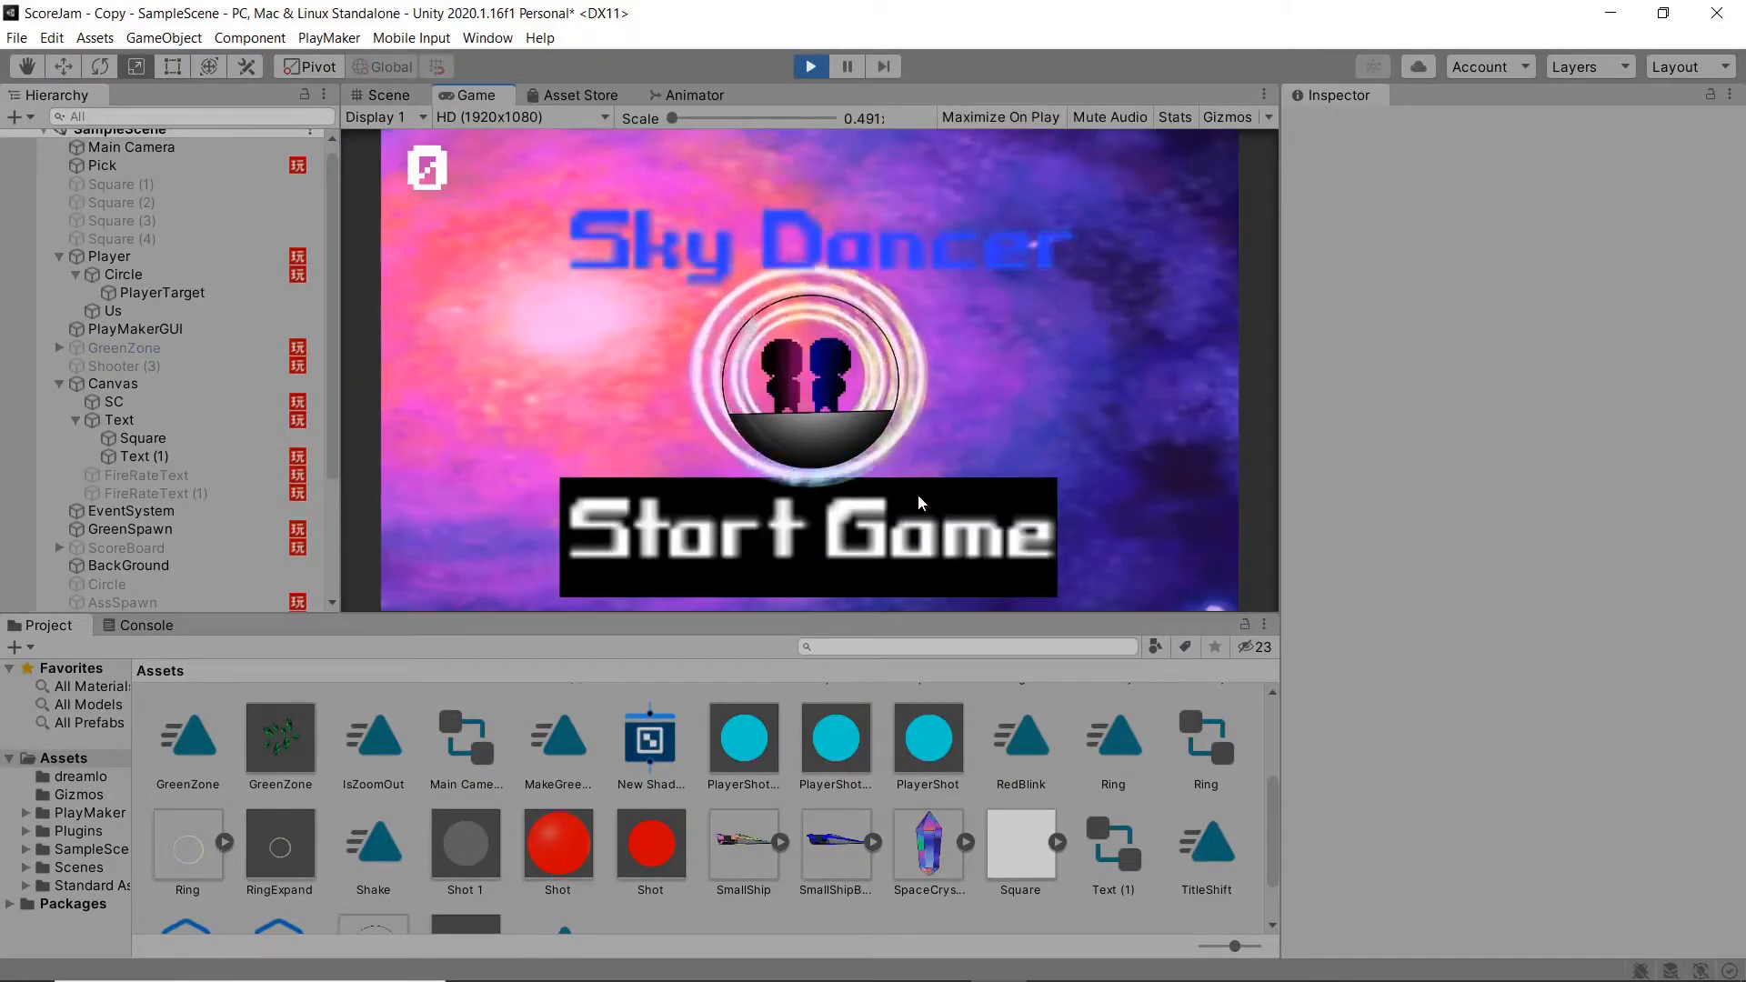
click(708, 546)
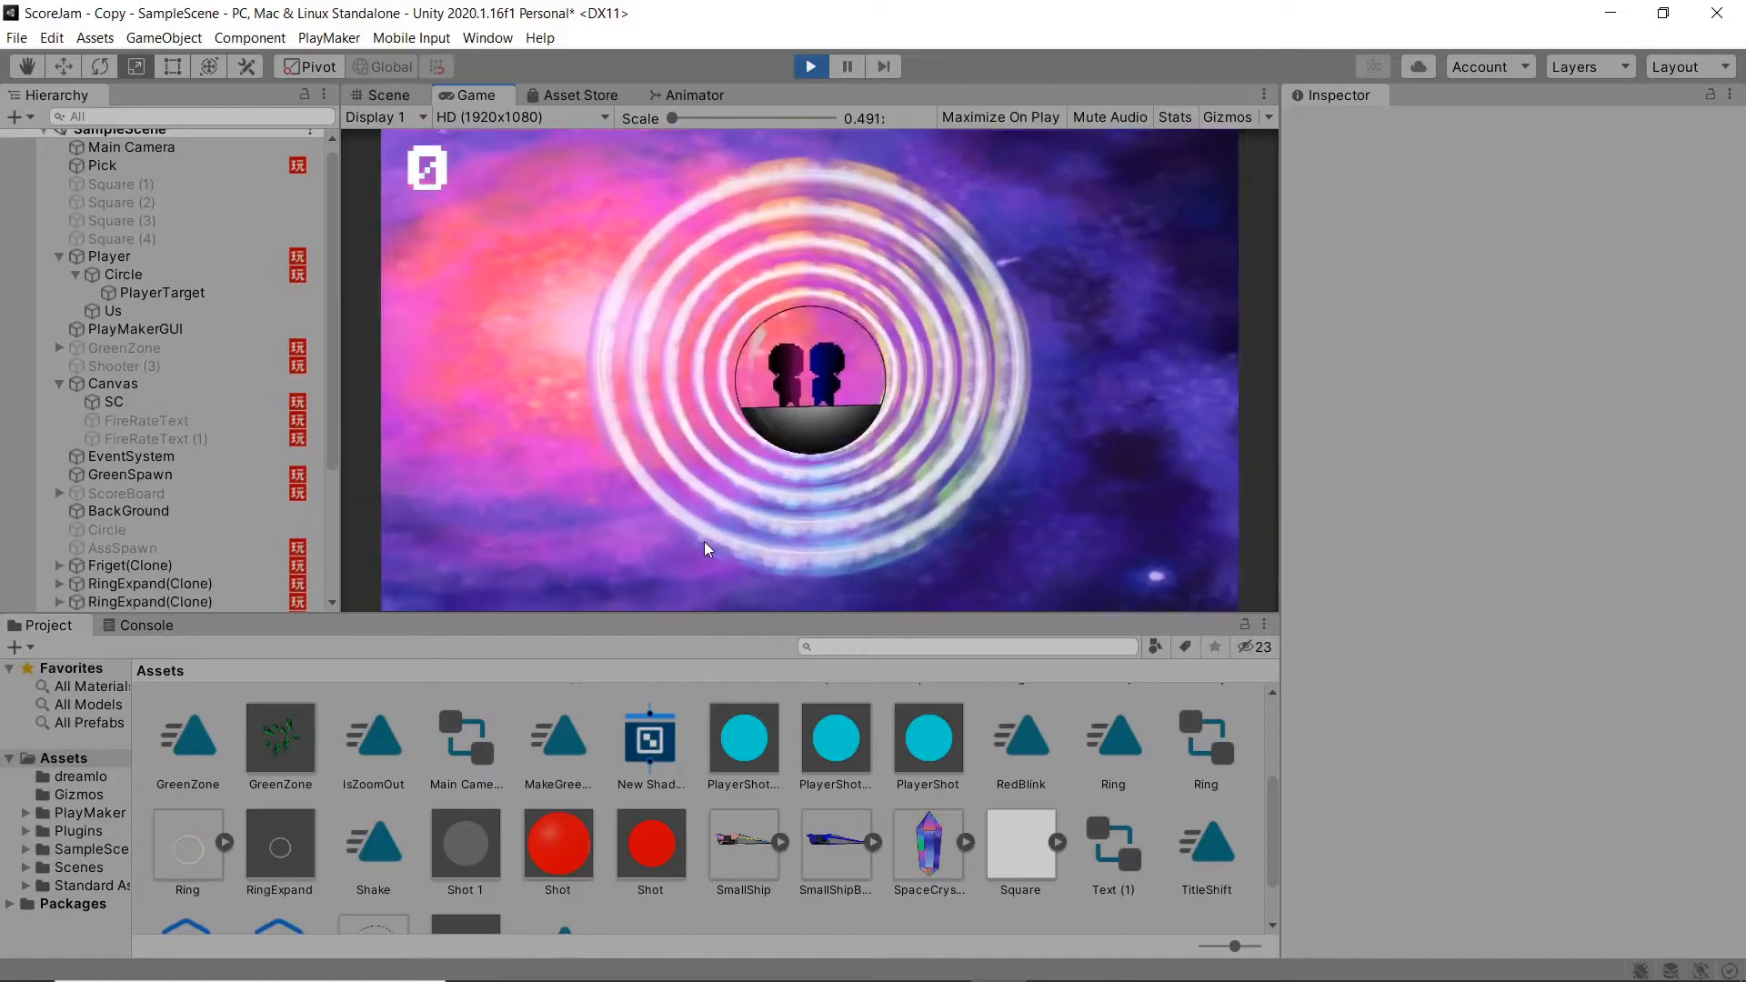
click(929, 502)
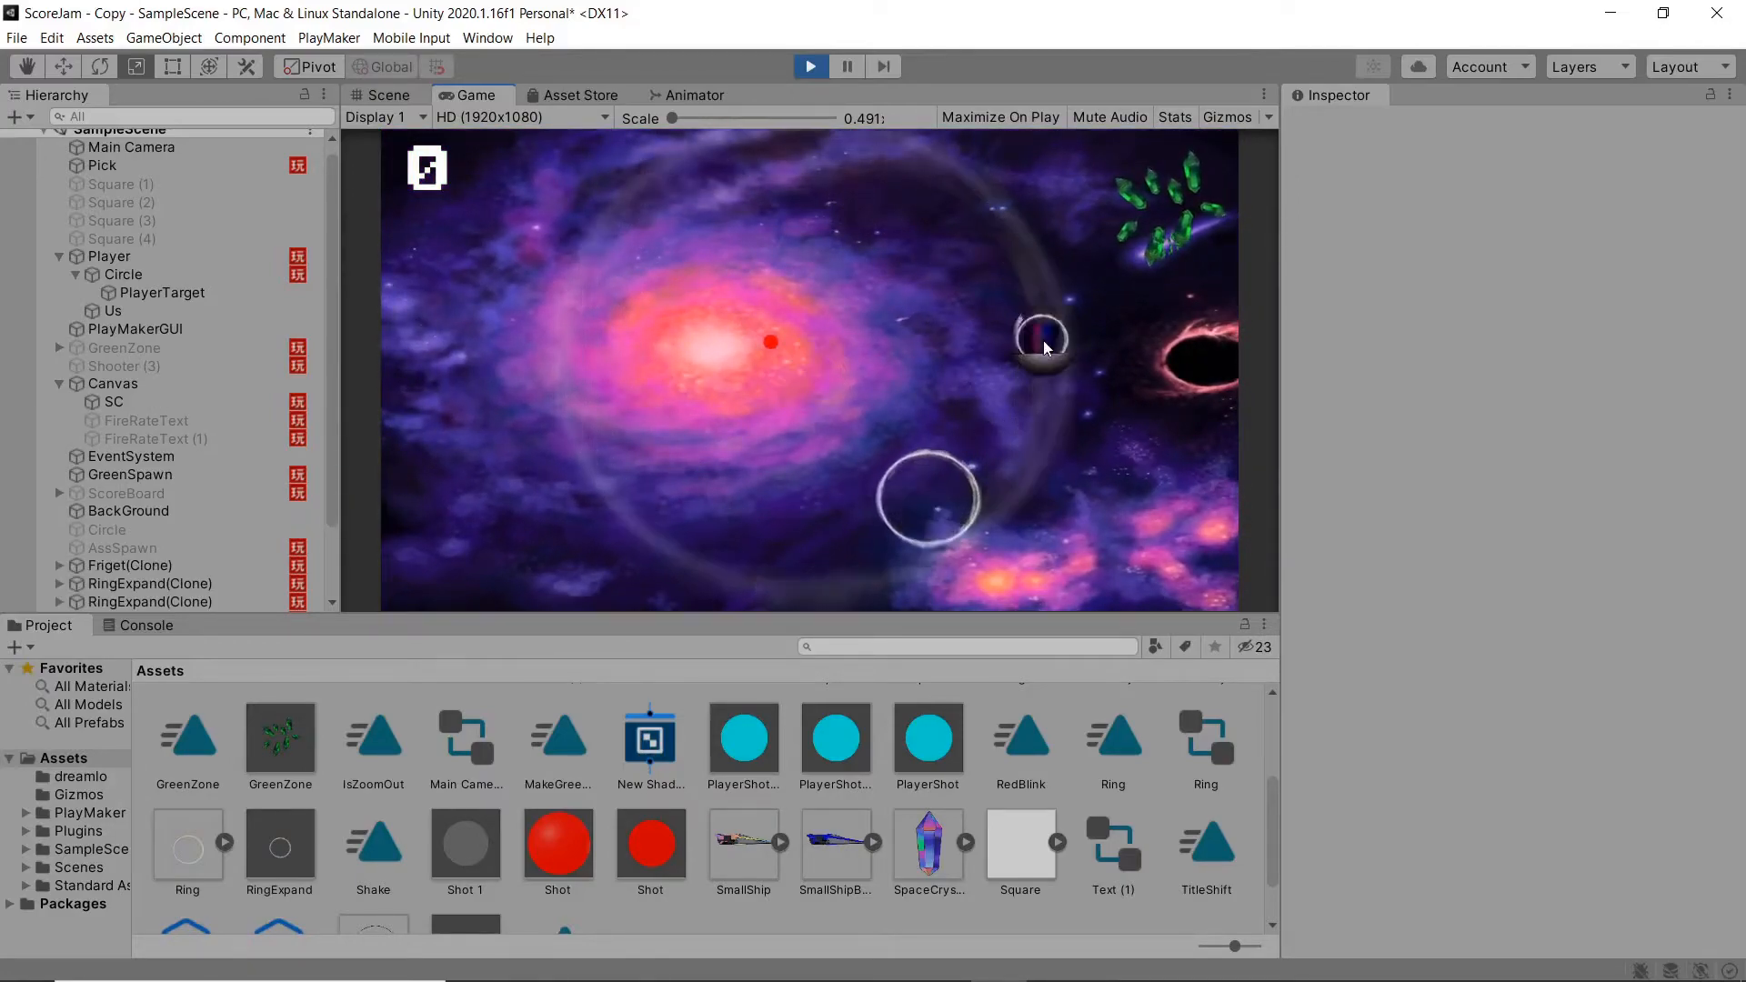
click(1044, 340)
click(1149, 240)
click(793, 424)
click(662, 488)
click(746, 498)
click(862, 406)
click(1157, 311)
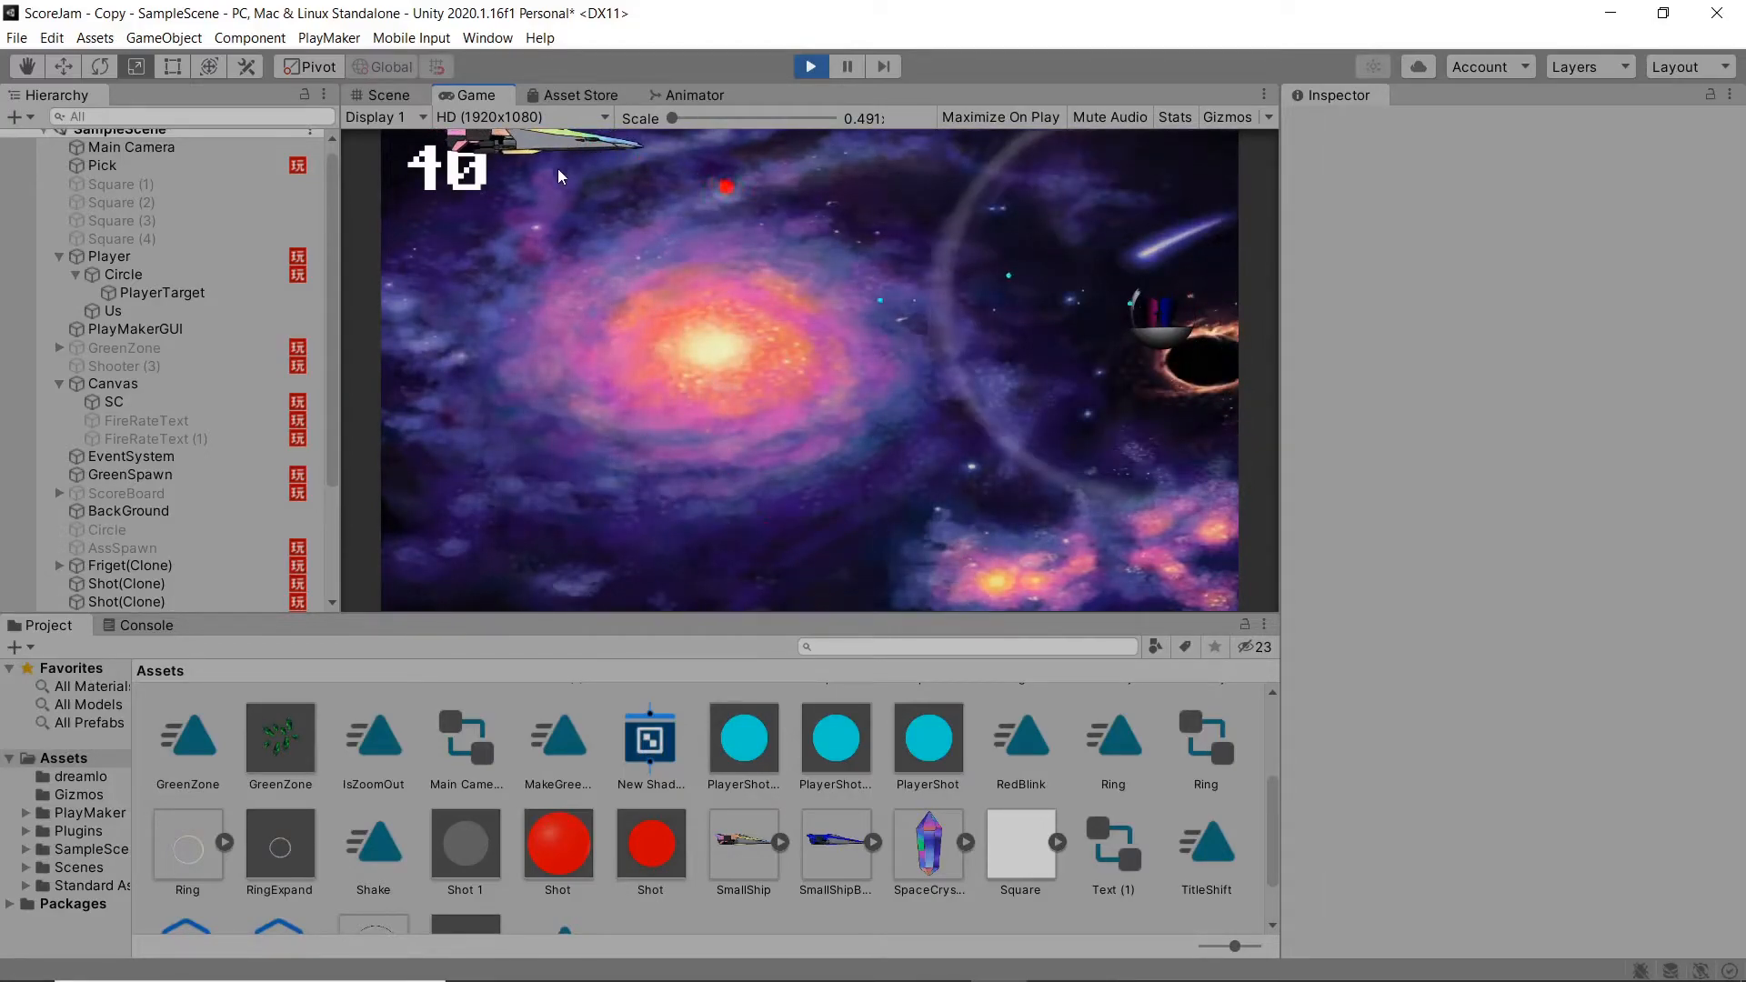
click(659, 400)
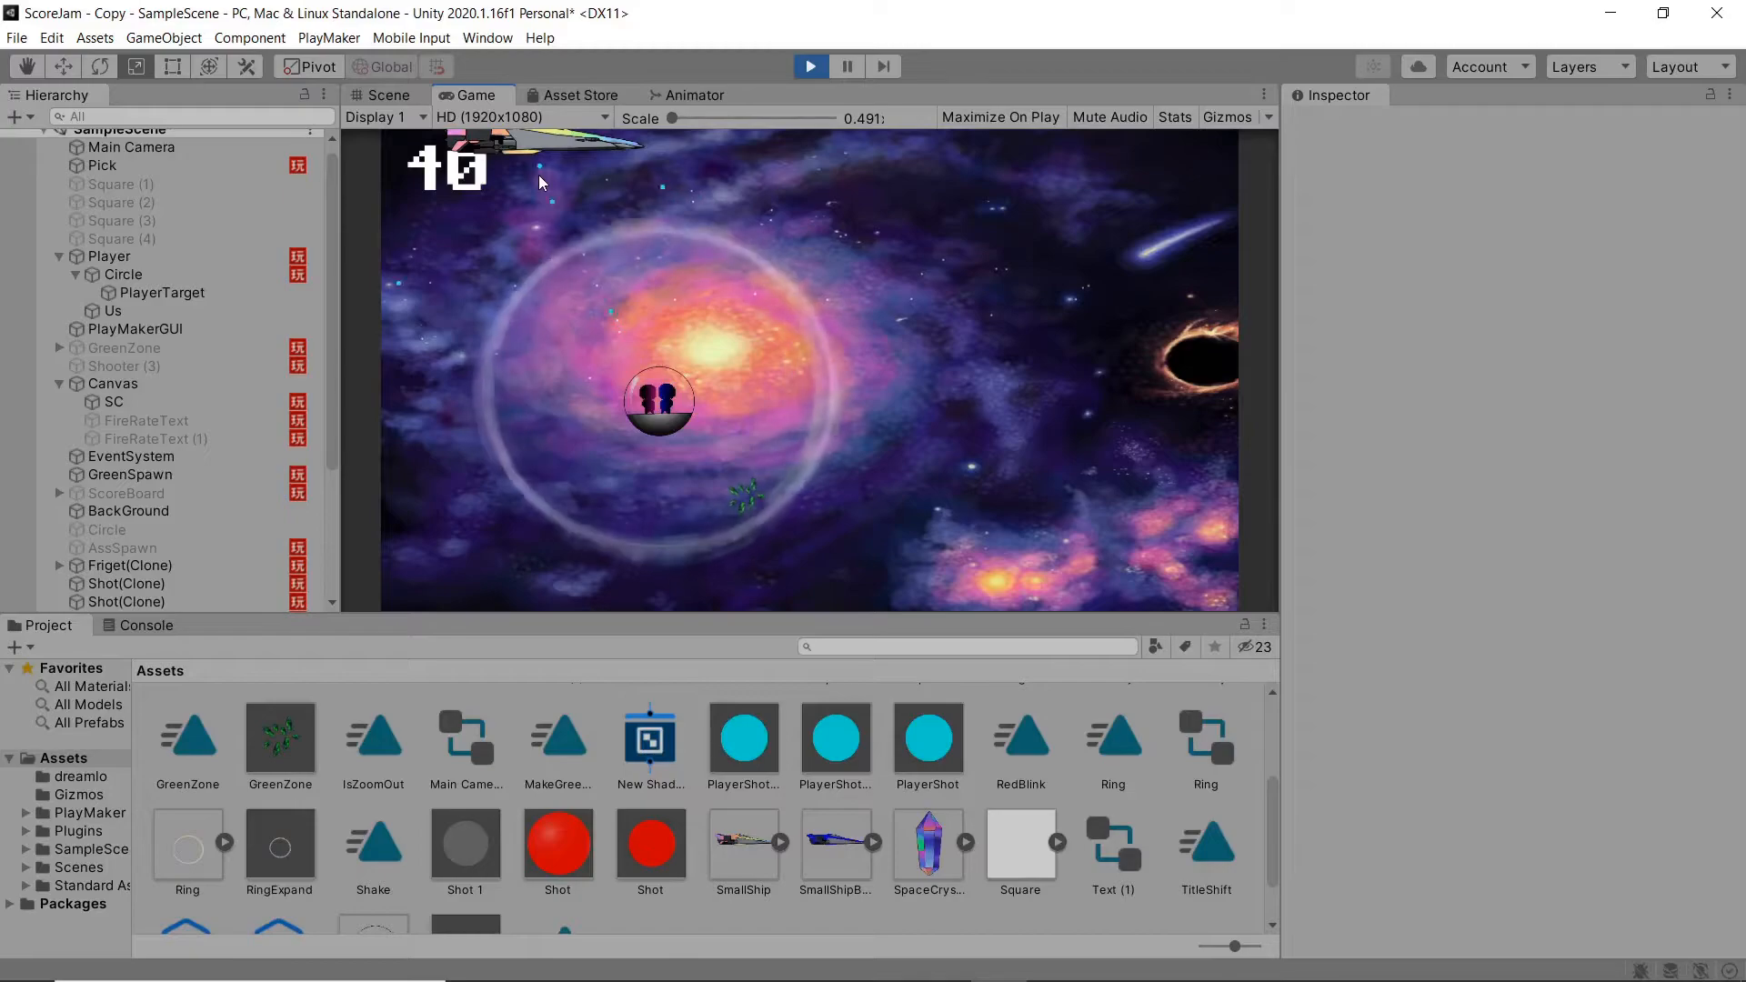
click(839, 405)
click(722, 499)
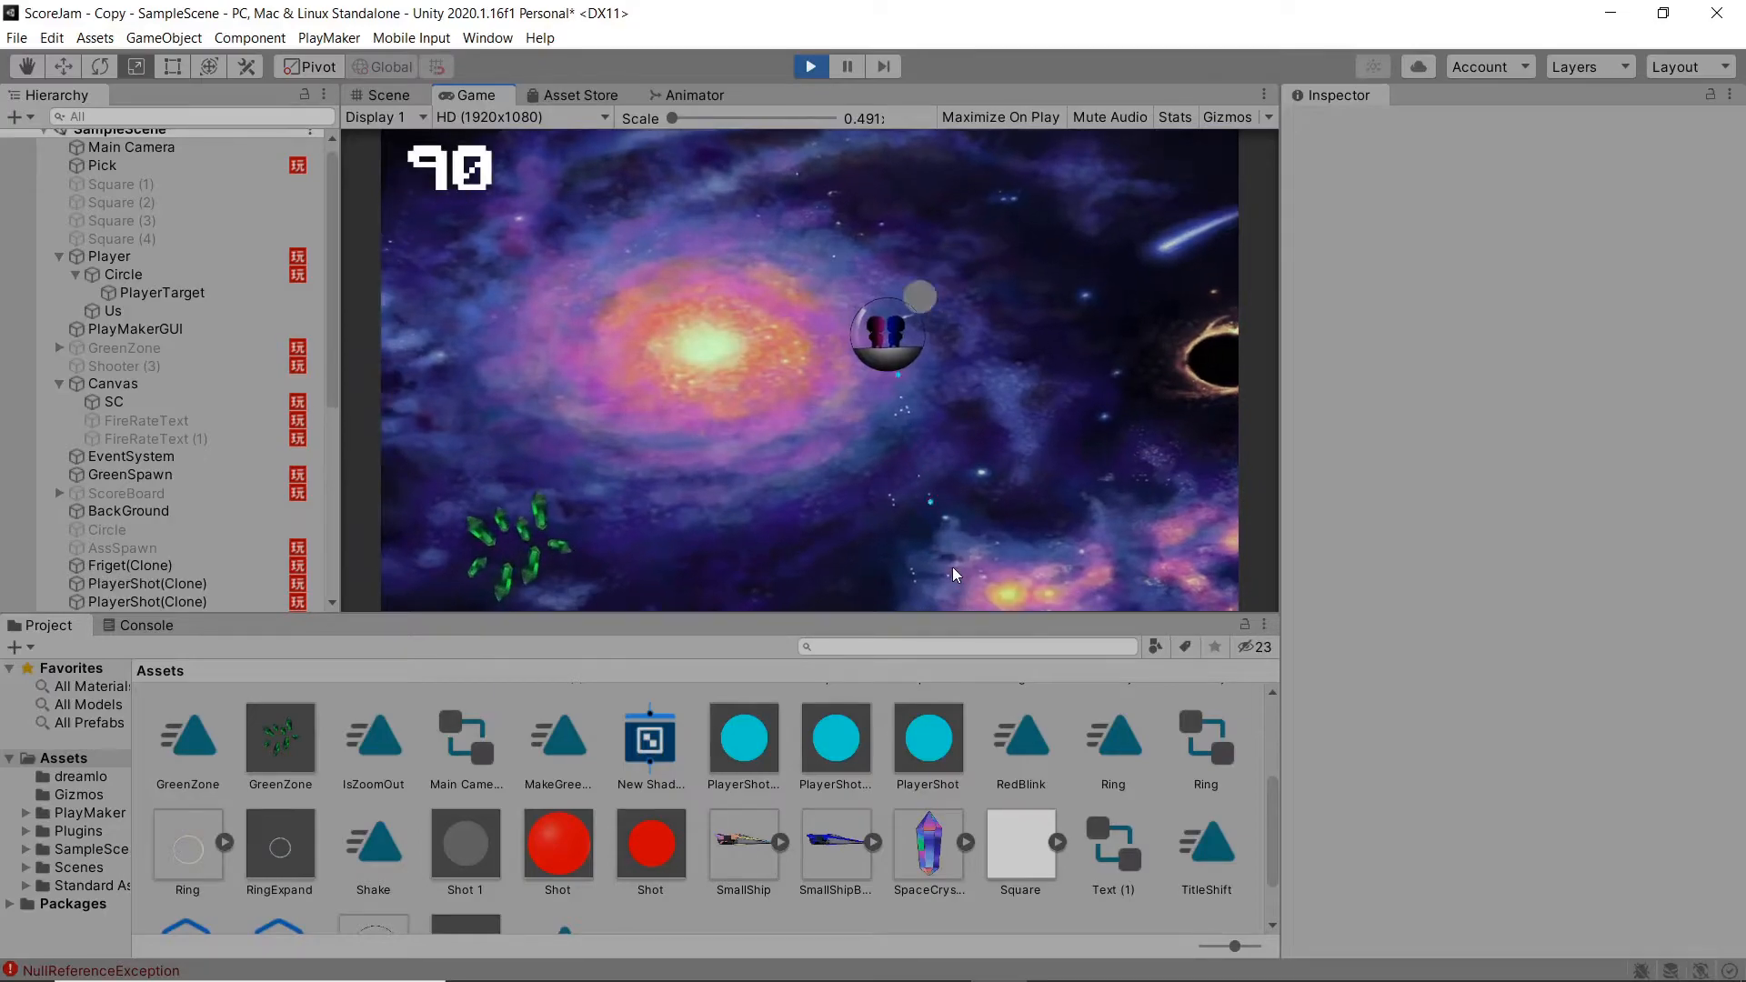
click(955, 321)
click(808, 396)
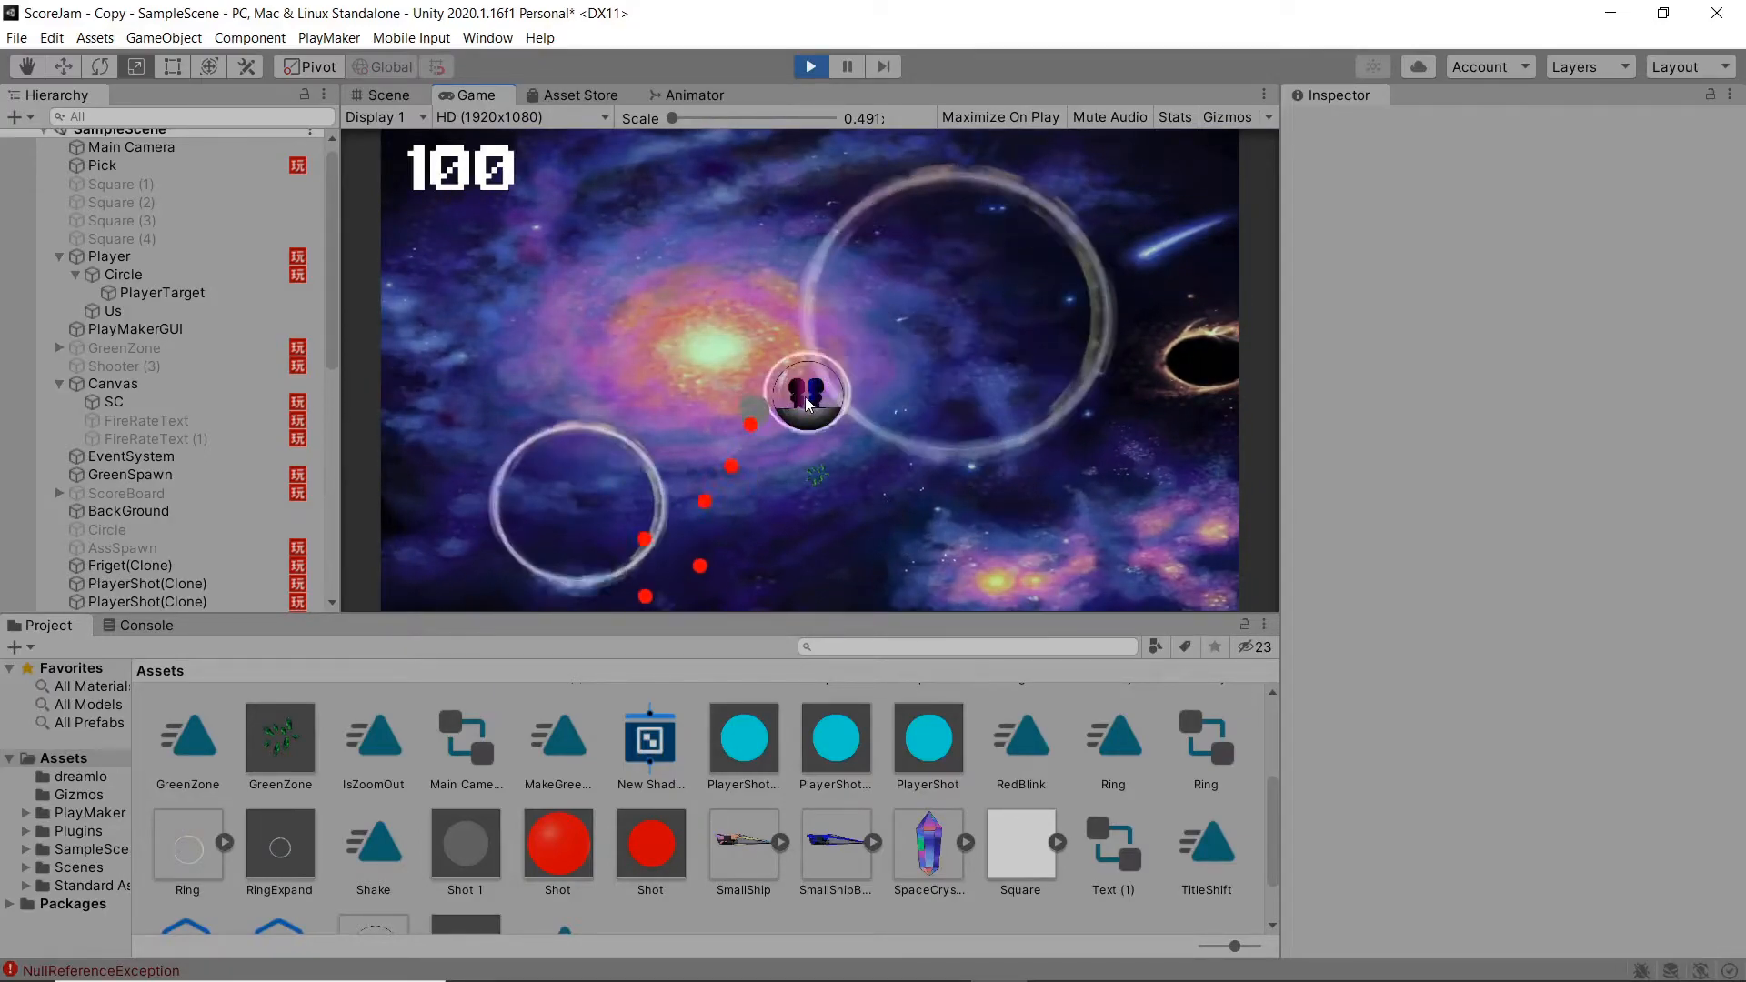
click(716, 378)
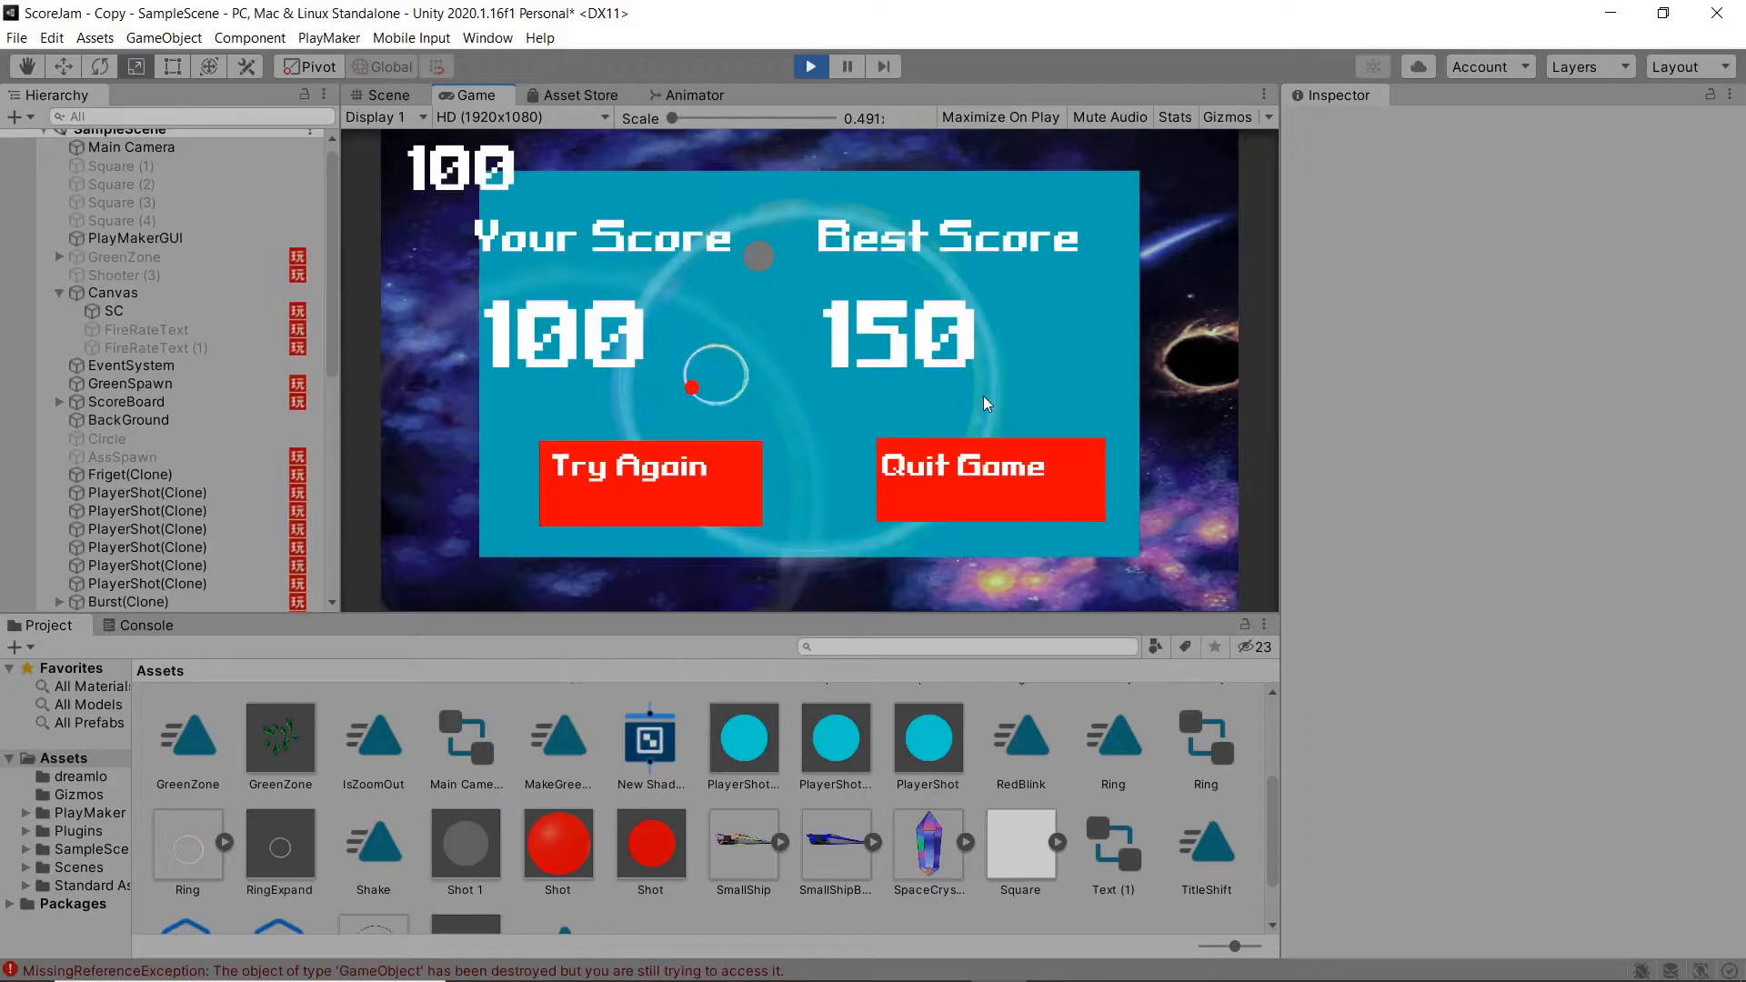
click(740, 465)
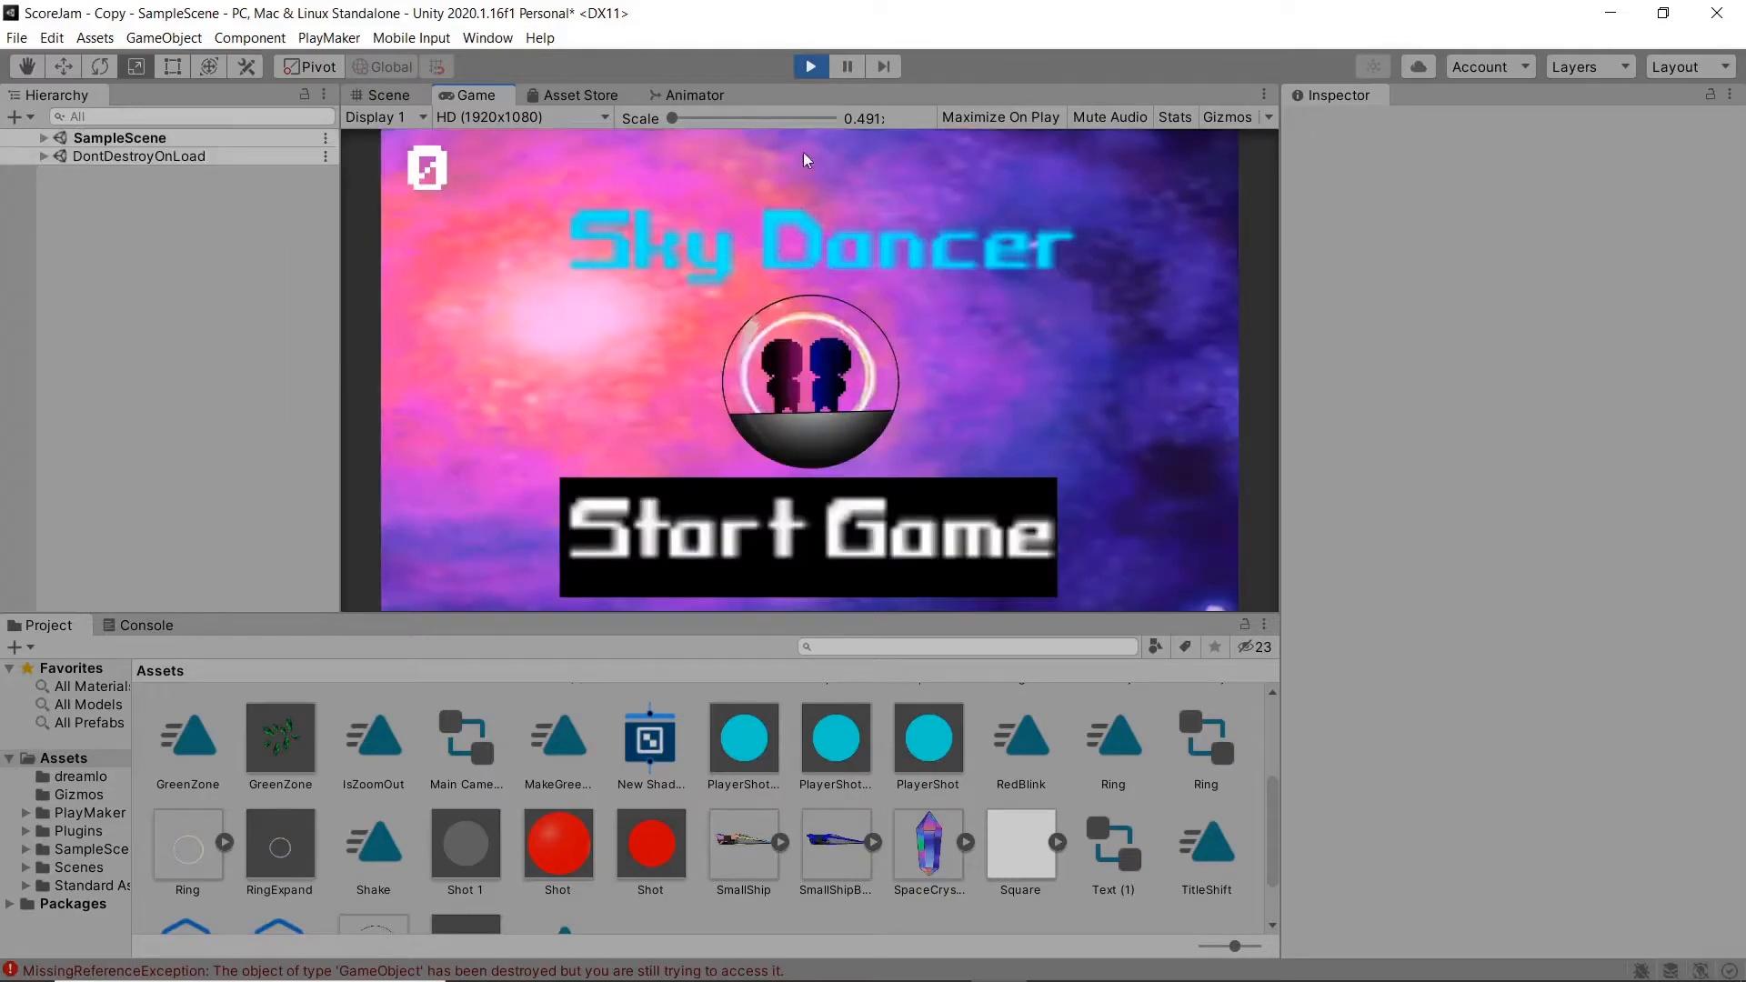
click(810, 67)
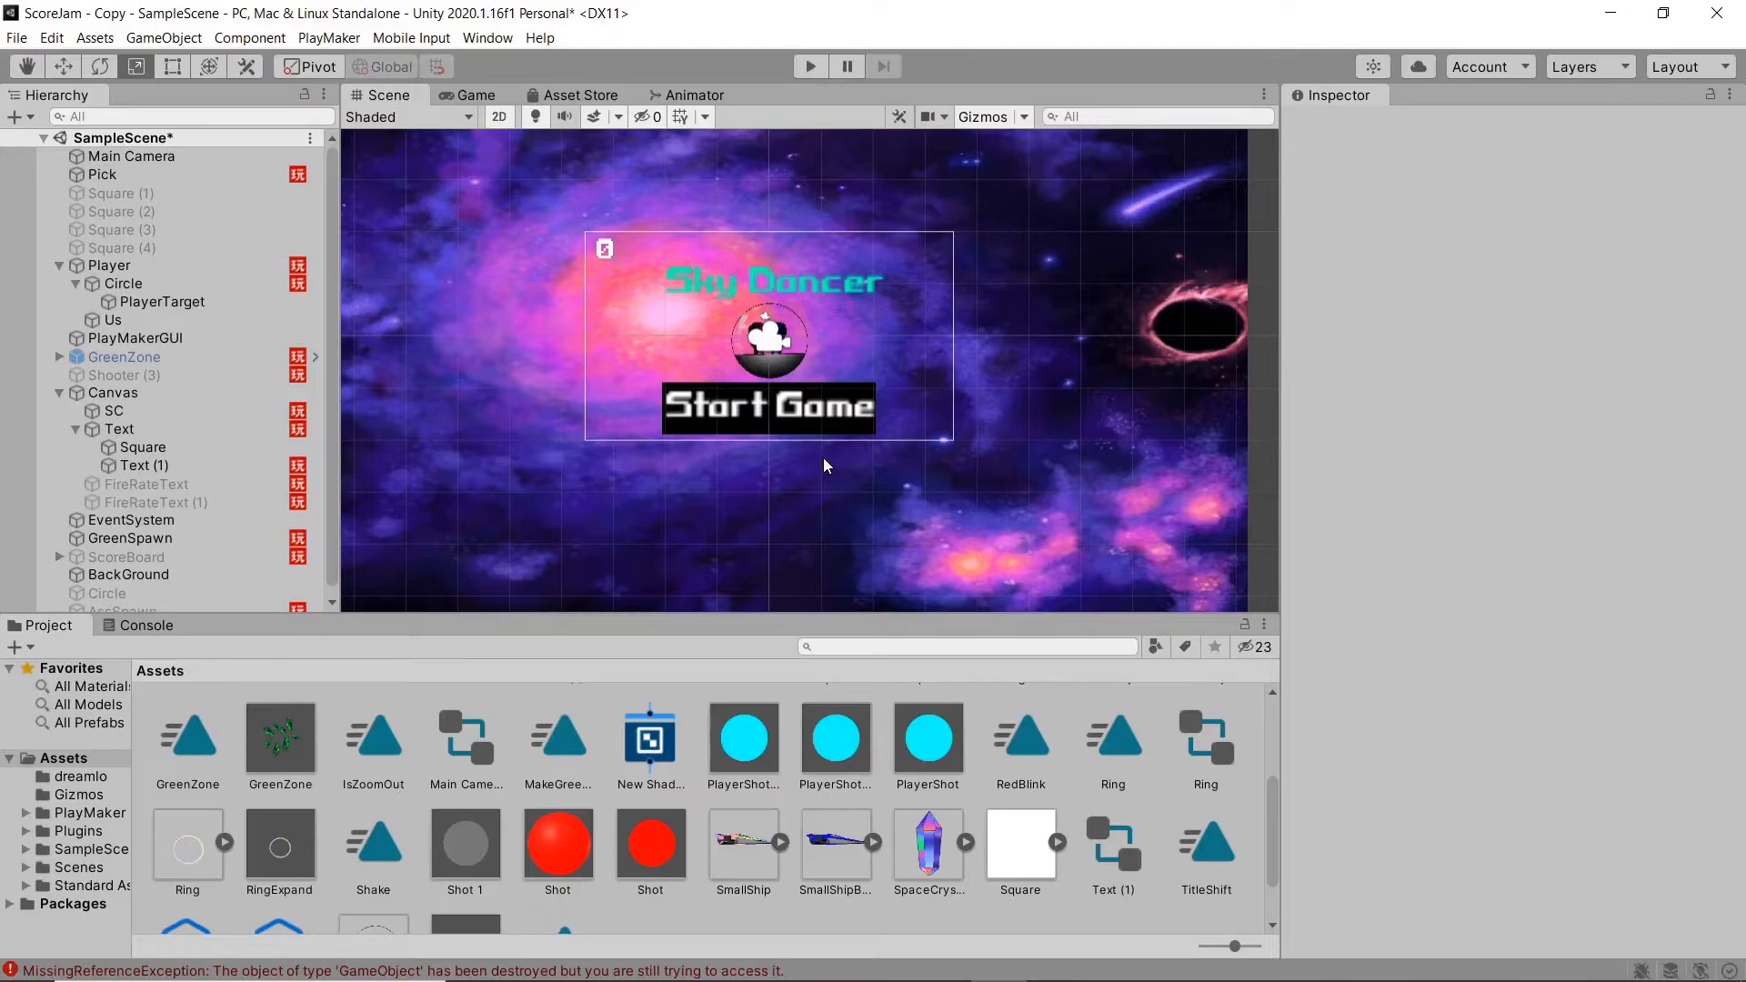
Step: Open the red Shot prefab and enable the Emission module of its Particle System
scroll(633, 489, up, 2)
scroll(633, 489, down, 4)
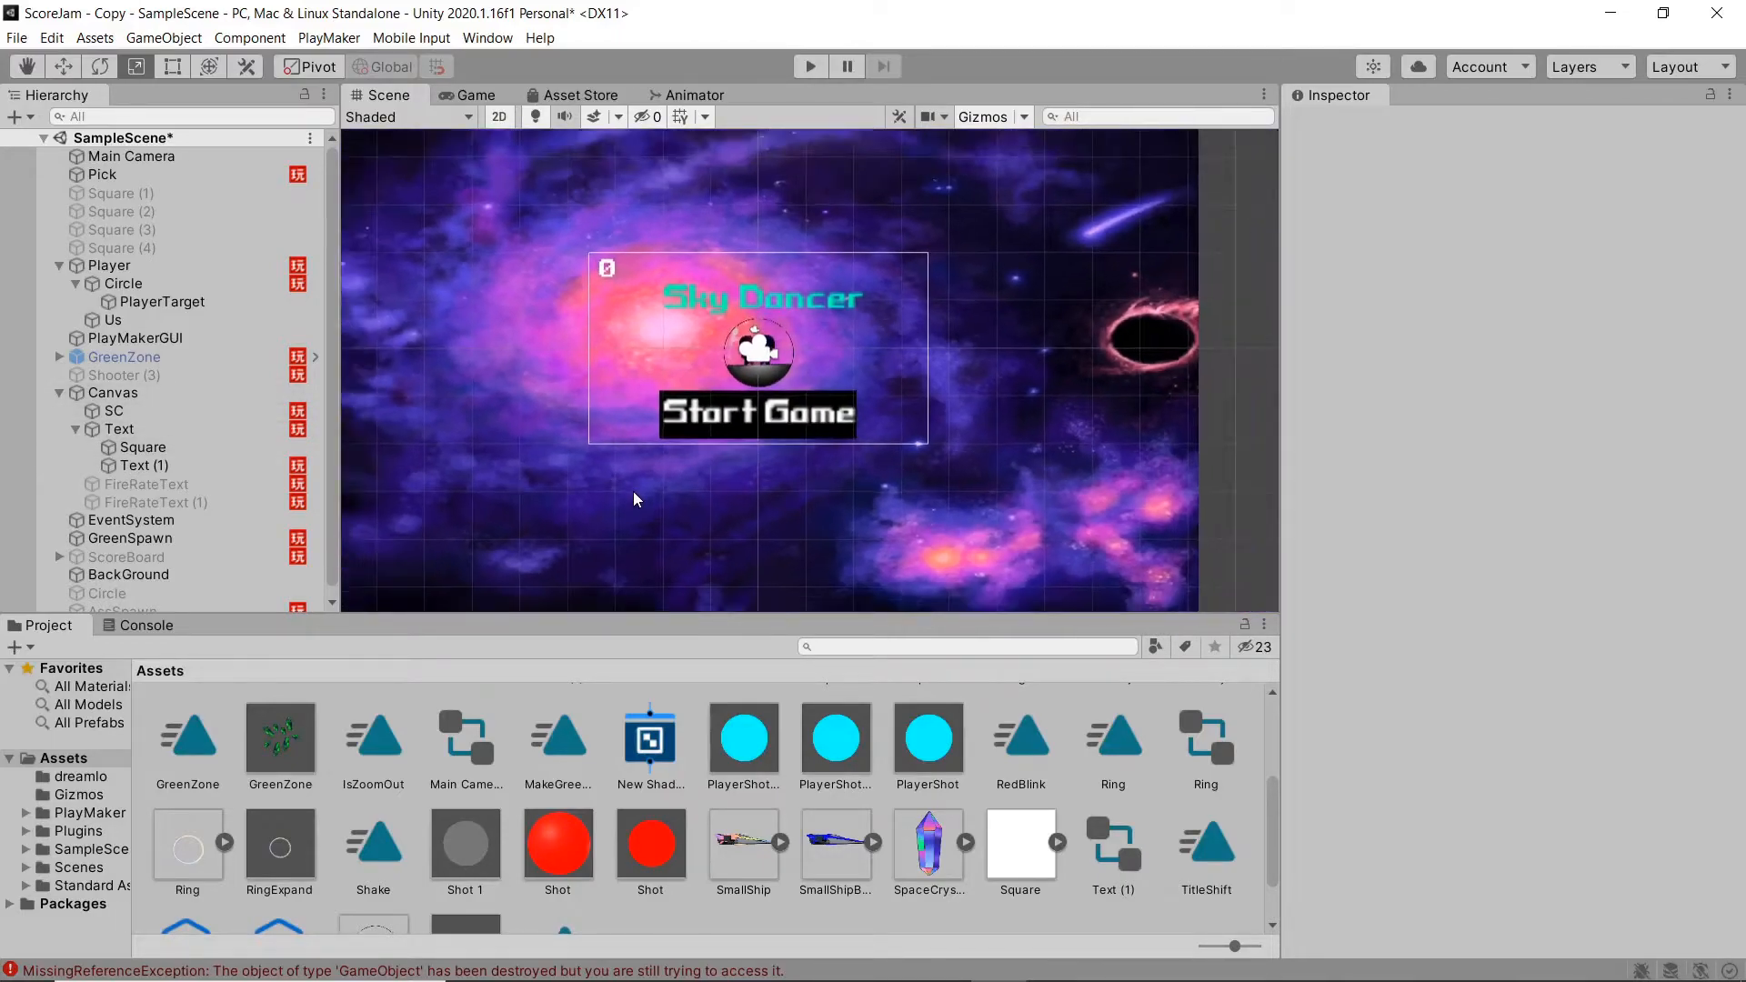
middle_drag(620, 484, 675, 479)
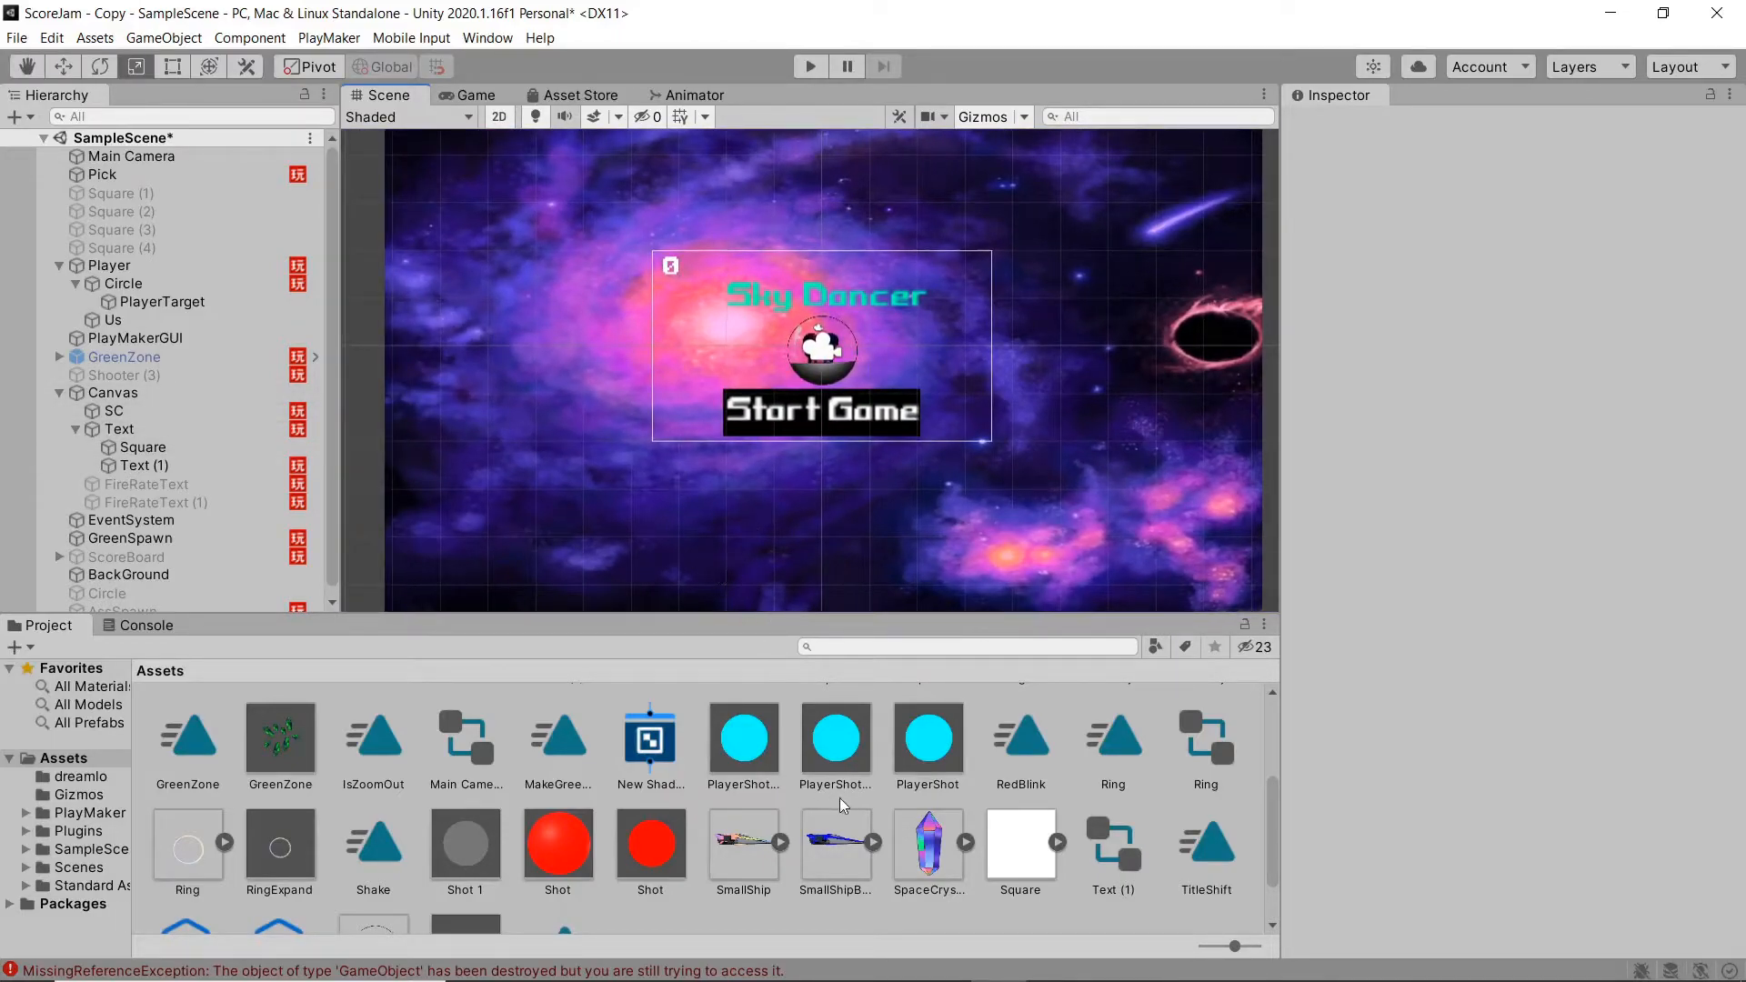
scroll(840, 834, down, 2)
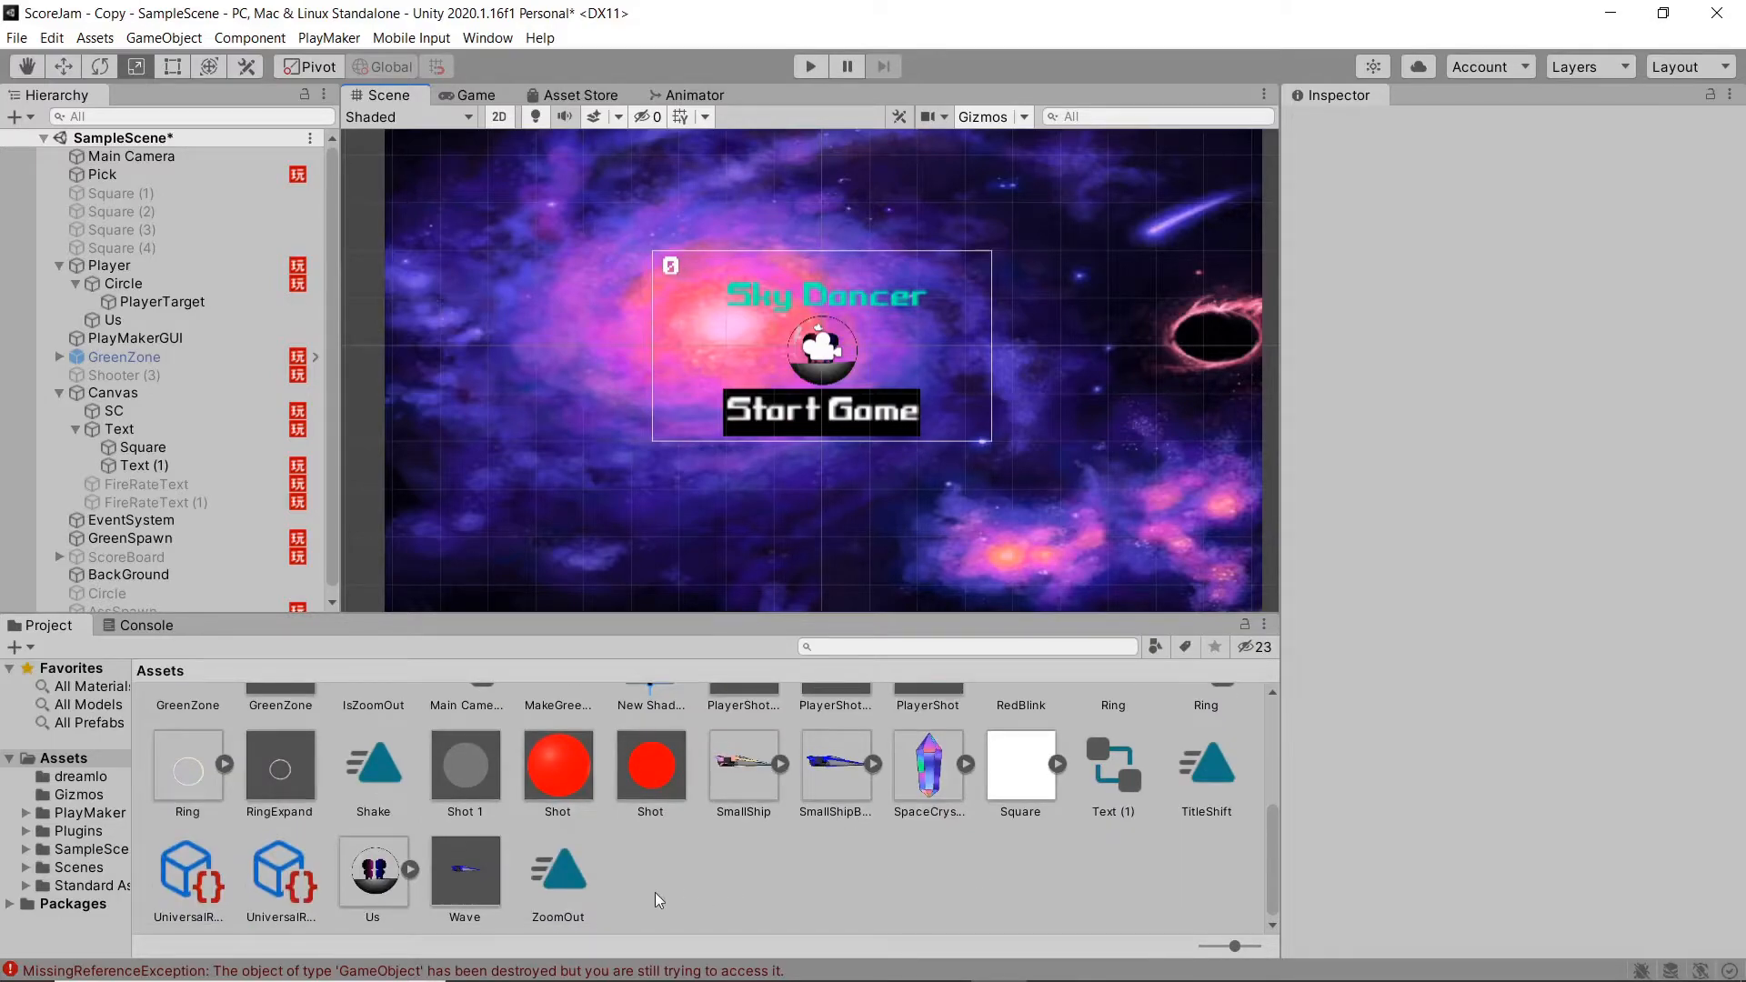
double_click(655, 774)
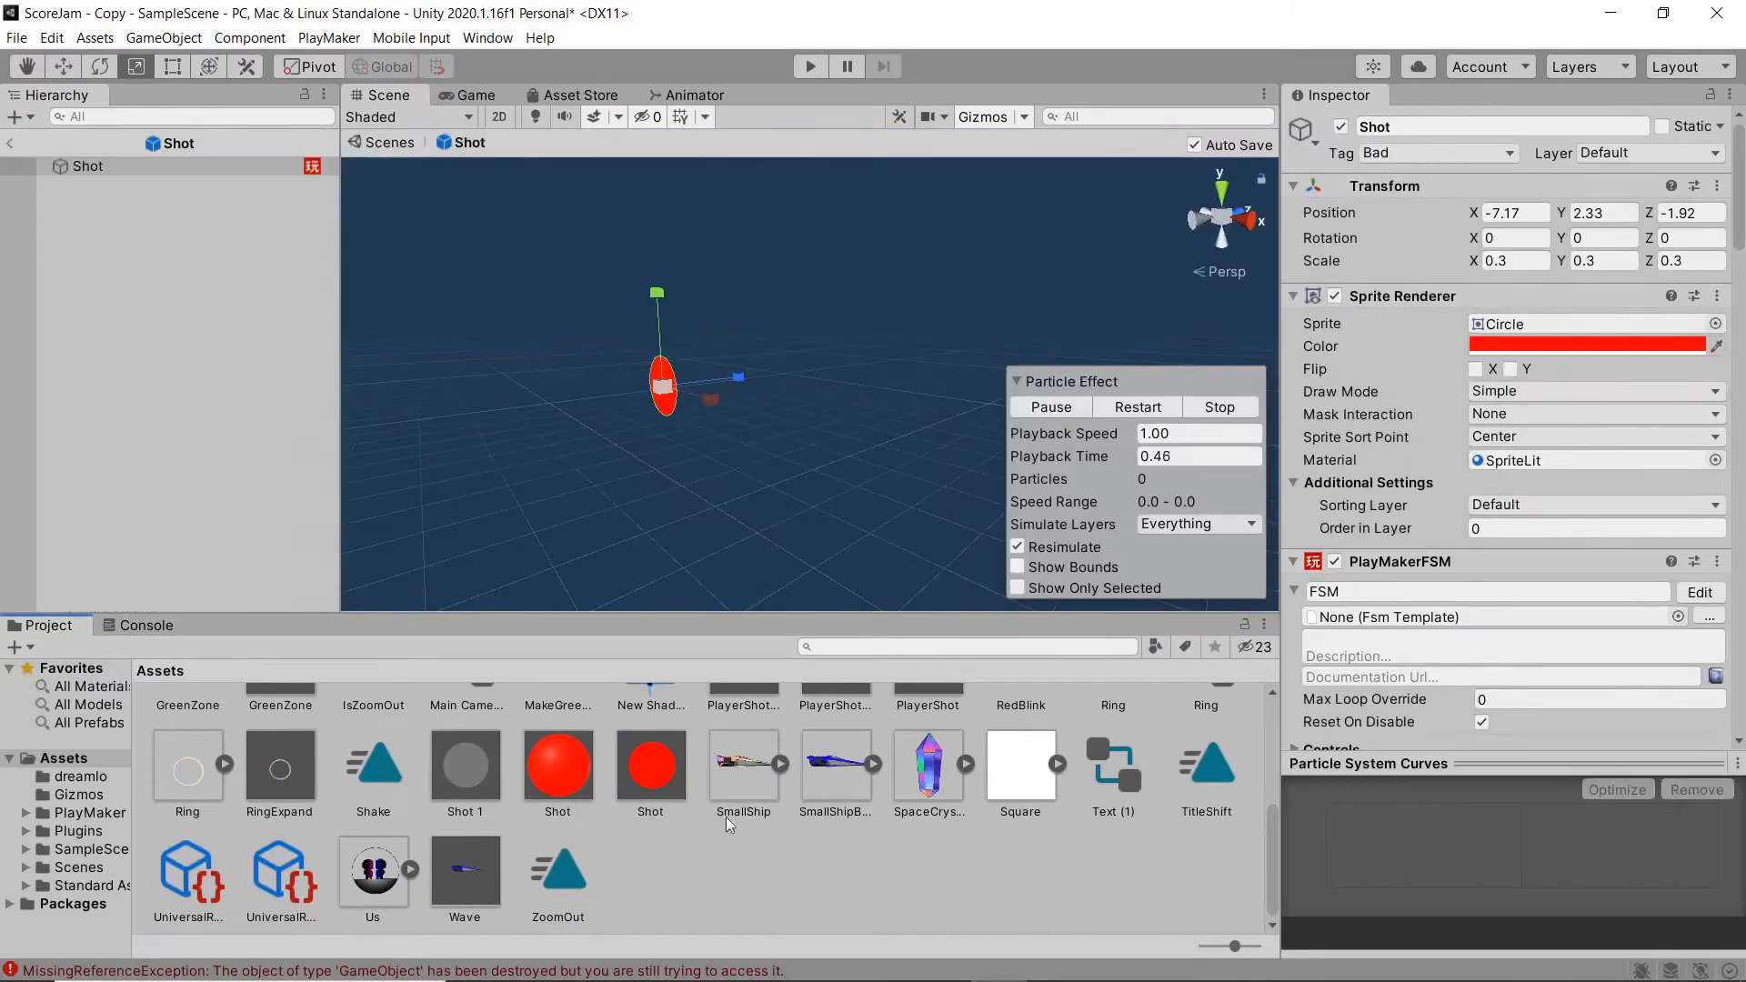
scroll(1373, 515, down, 15)
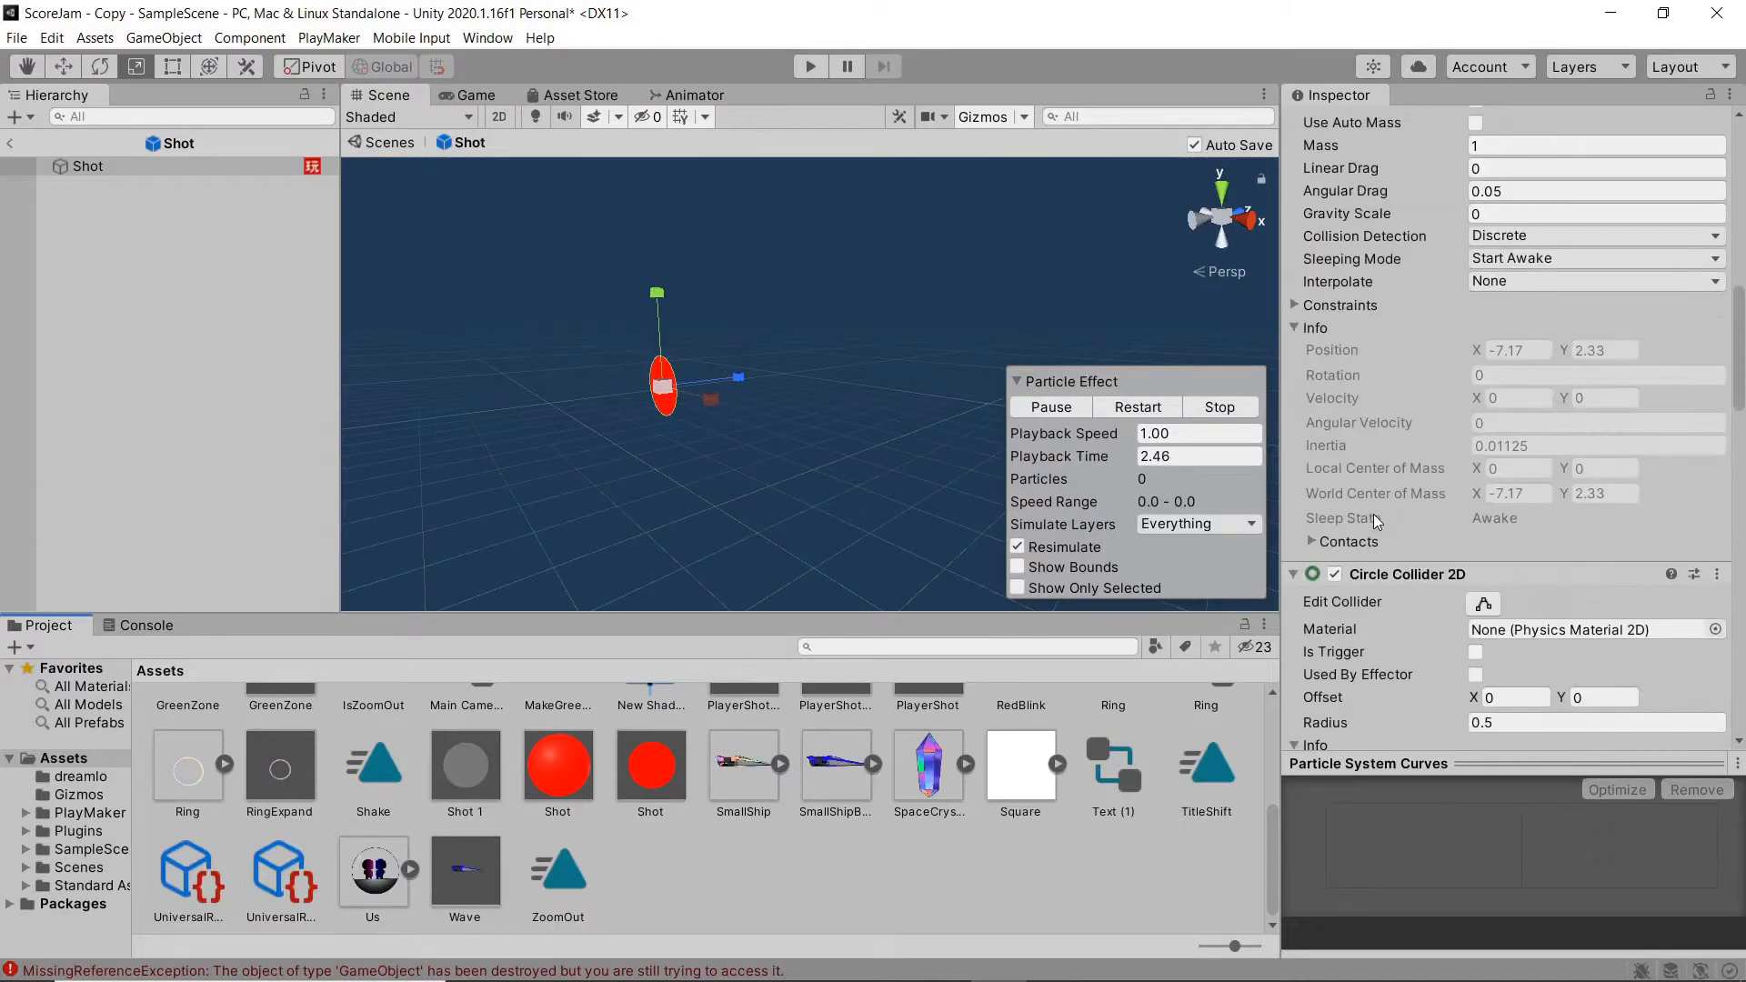
scroll(1376, 519, down, 10)
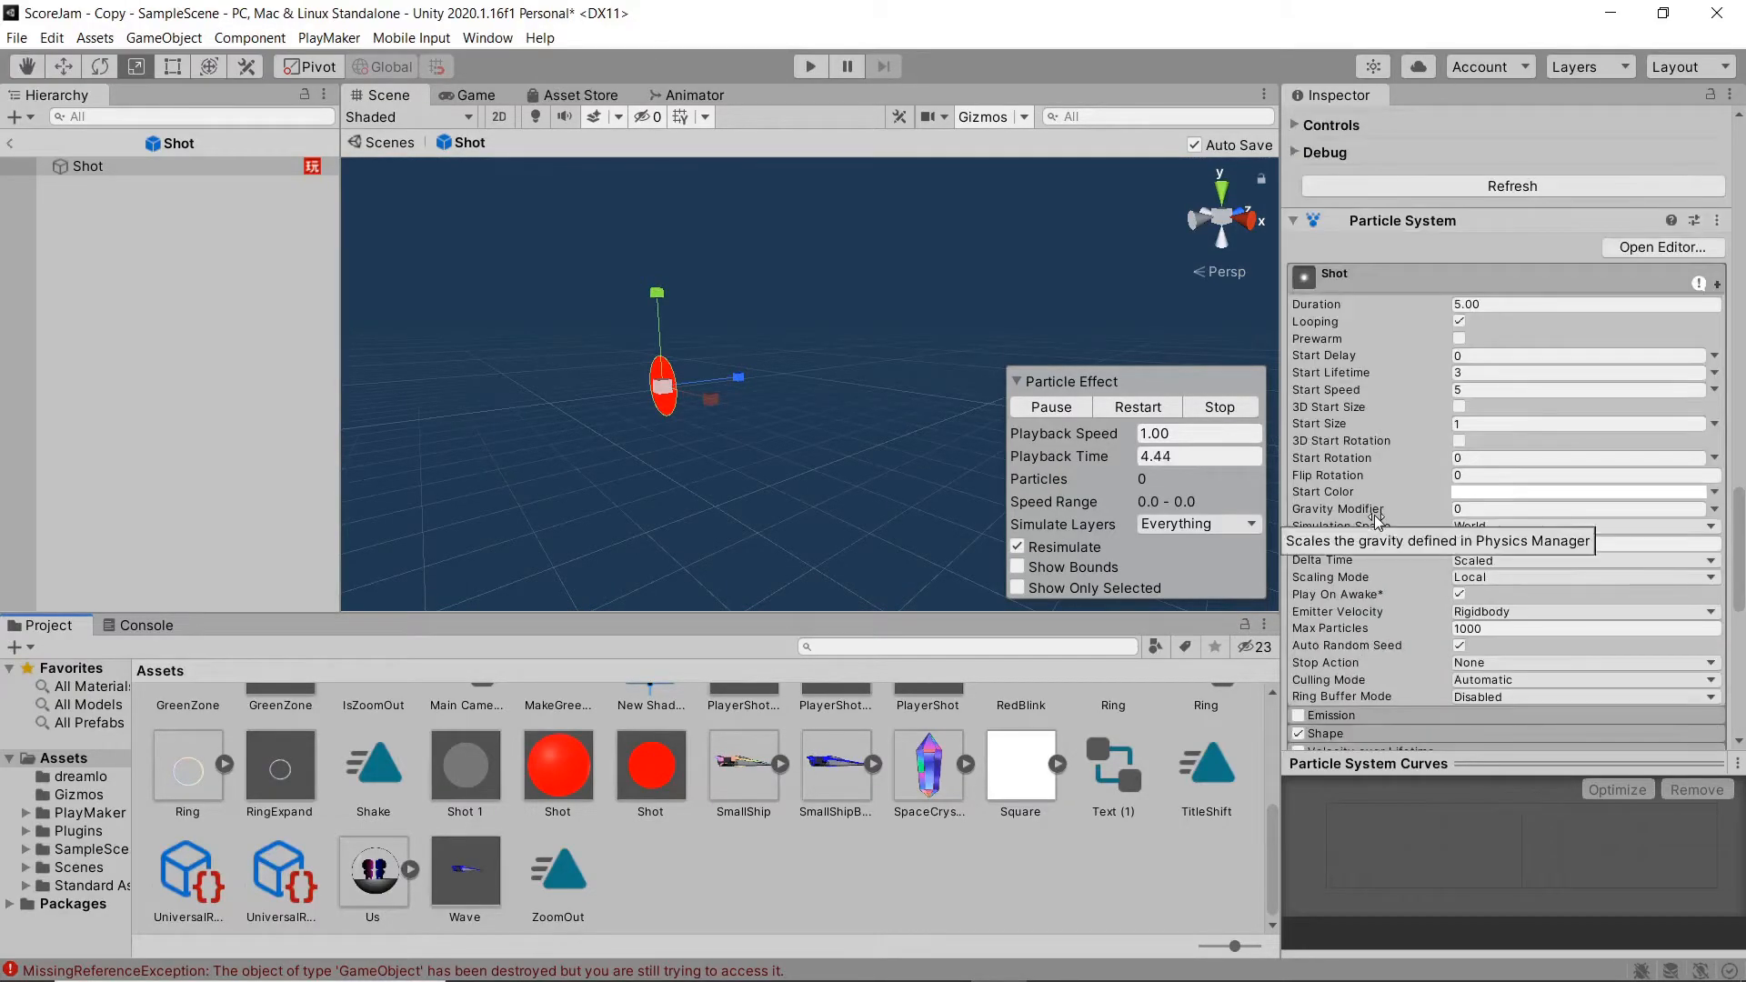
scroll(1435, 425, down, 5)
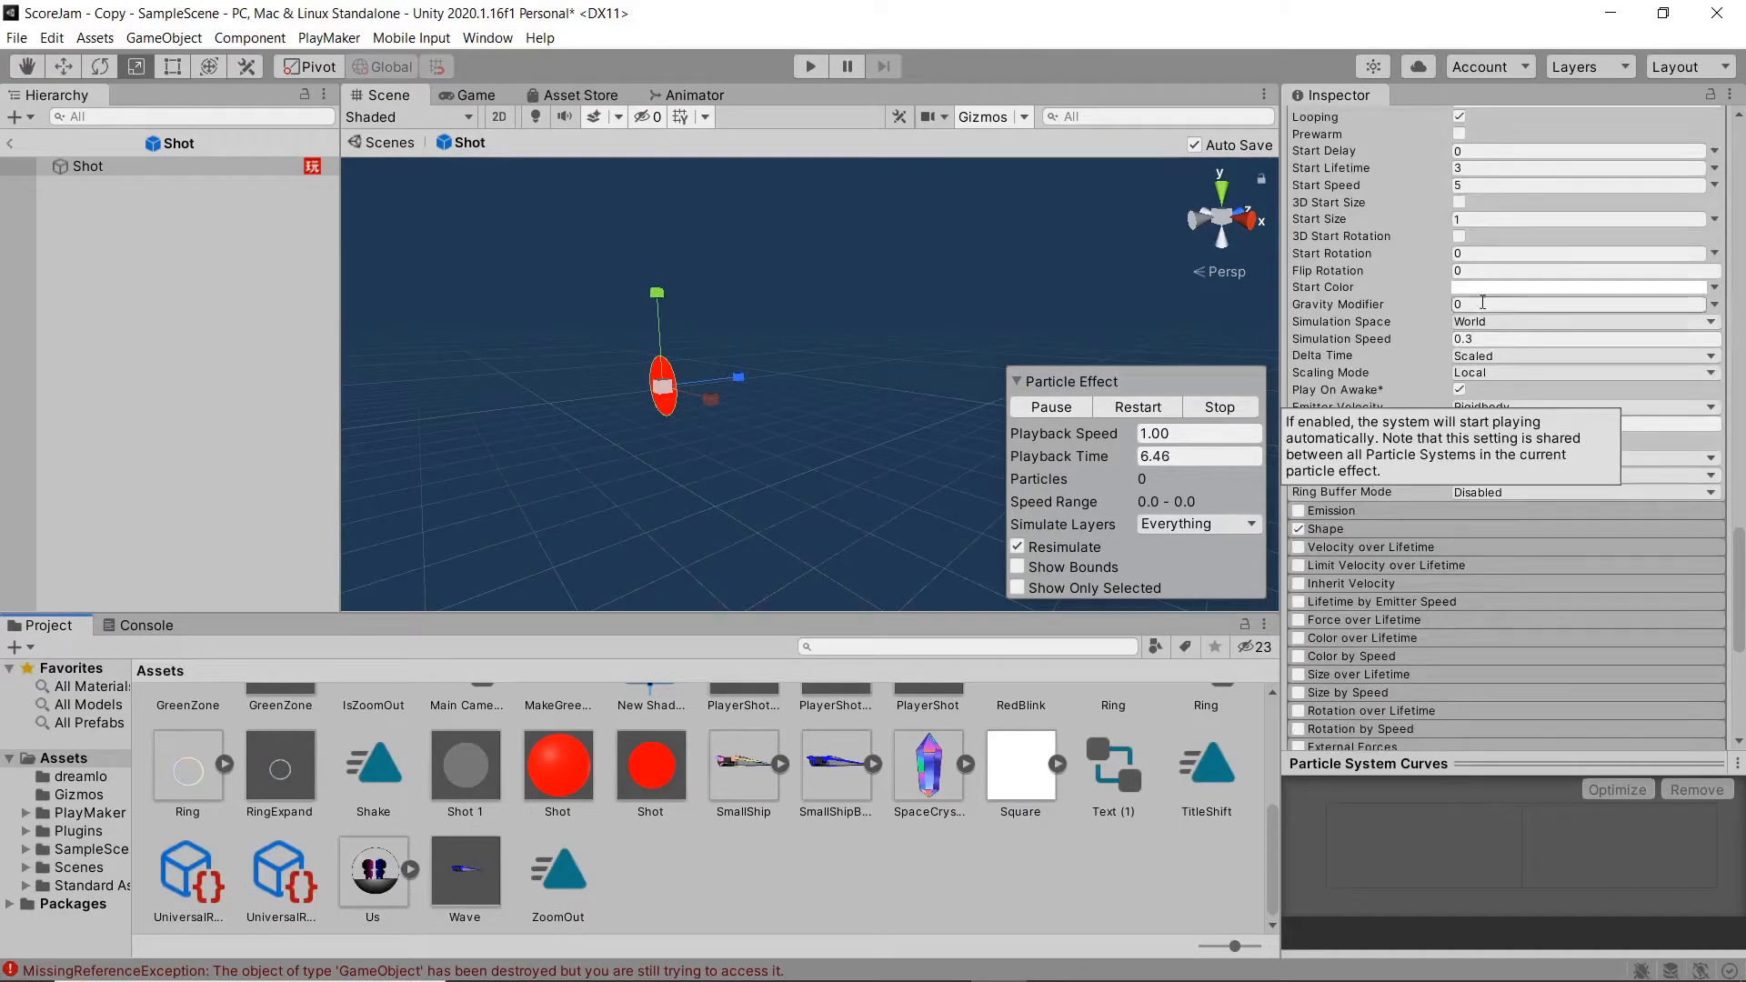
click(1307, 511)
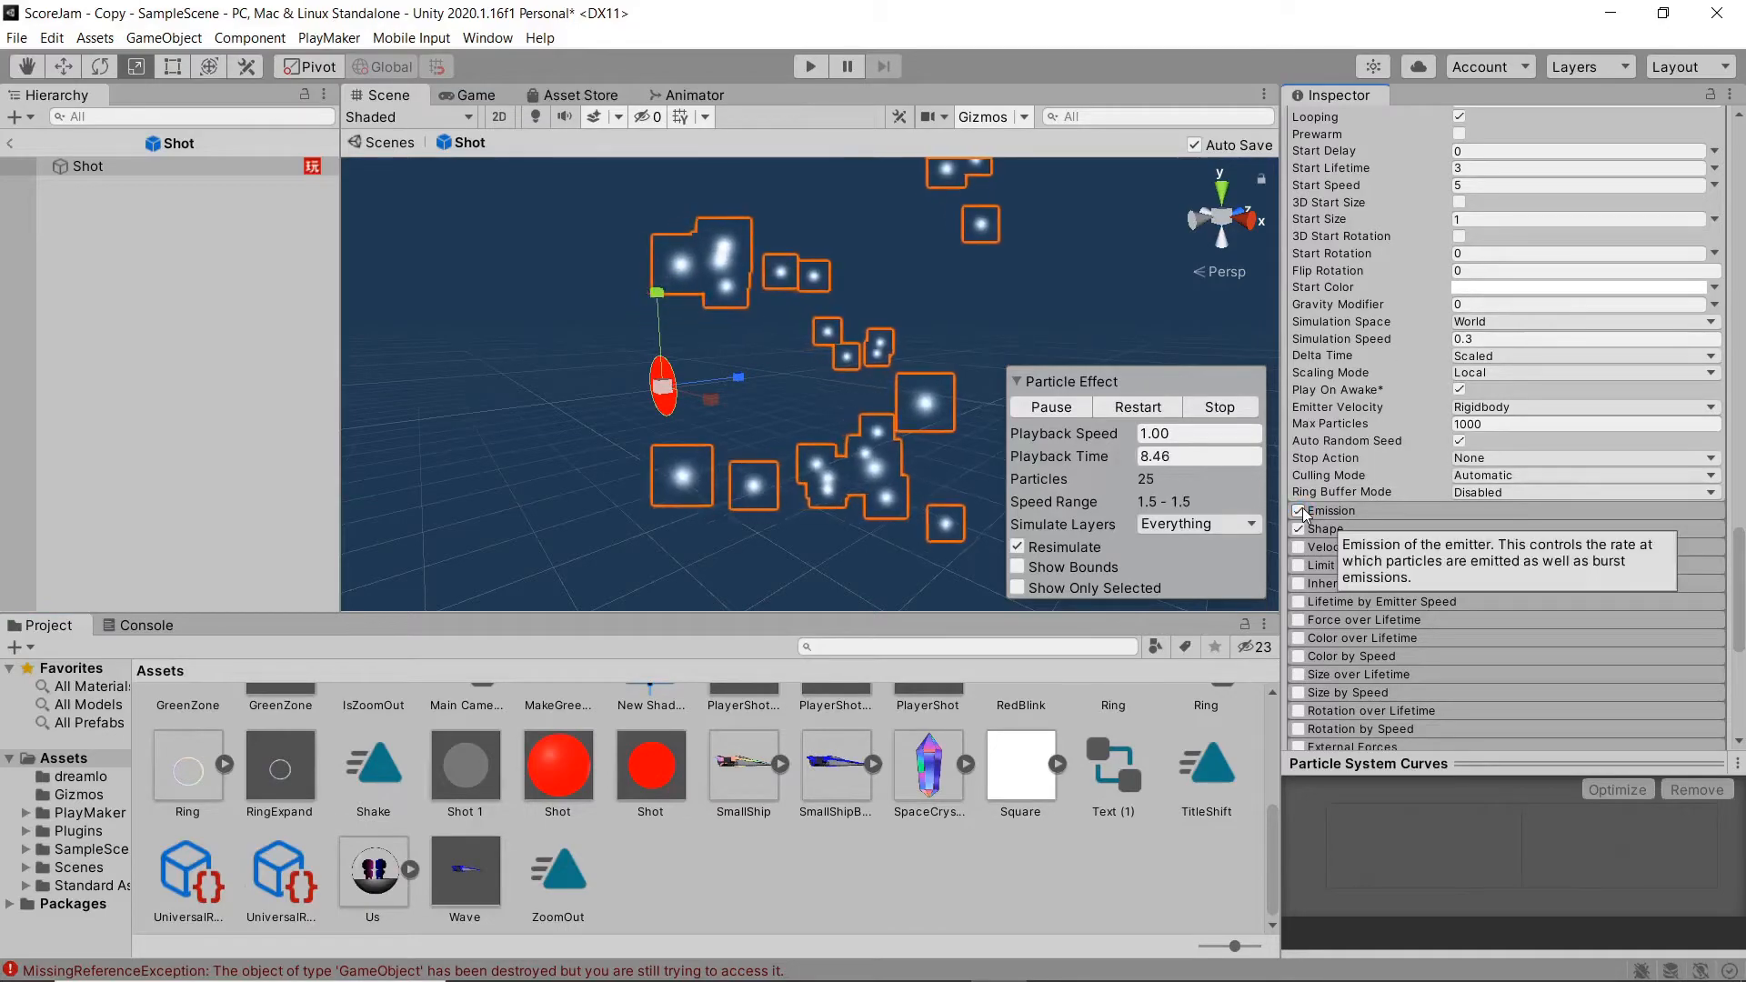
click(1362, 512)
click(1362, 511)
Step: Inspect the ParticleGlow material used by the Shot particles' Renderer module, then return to the Assets folder and SampleScene
scroll(1388, 527, down, 4)
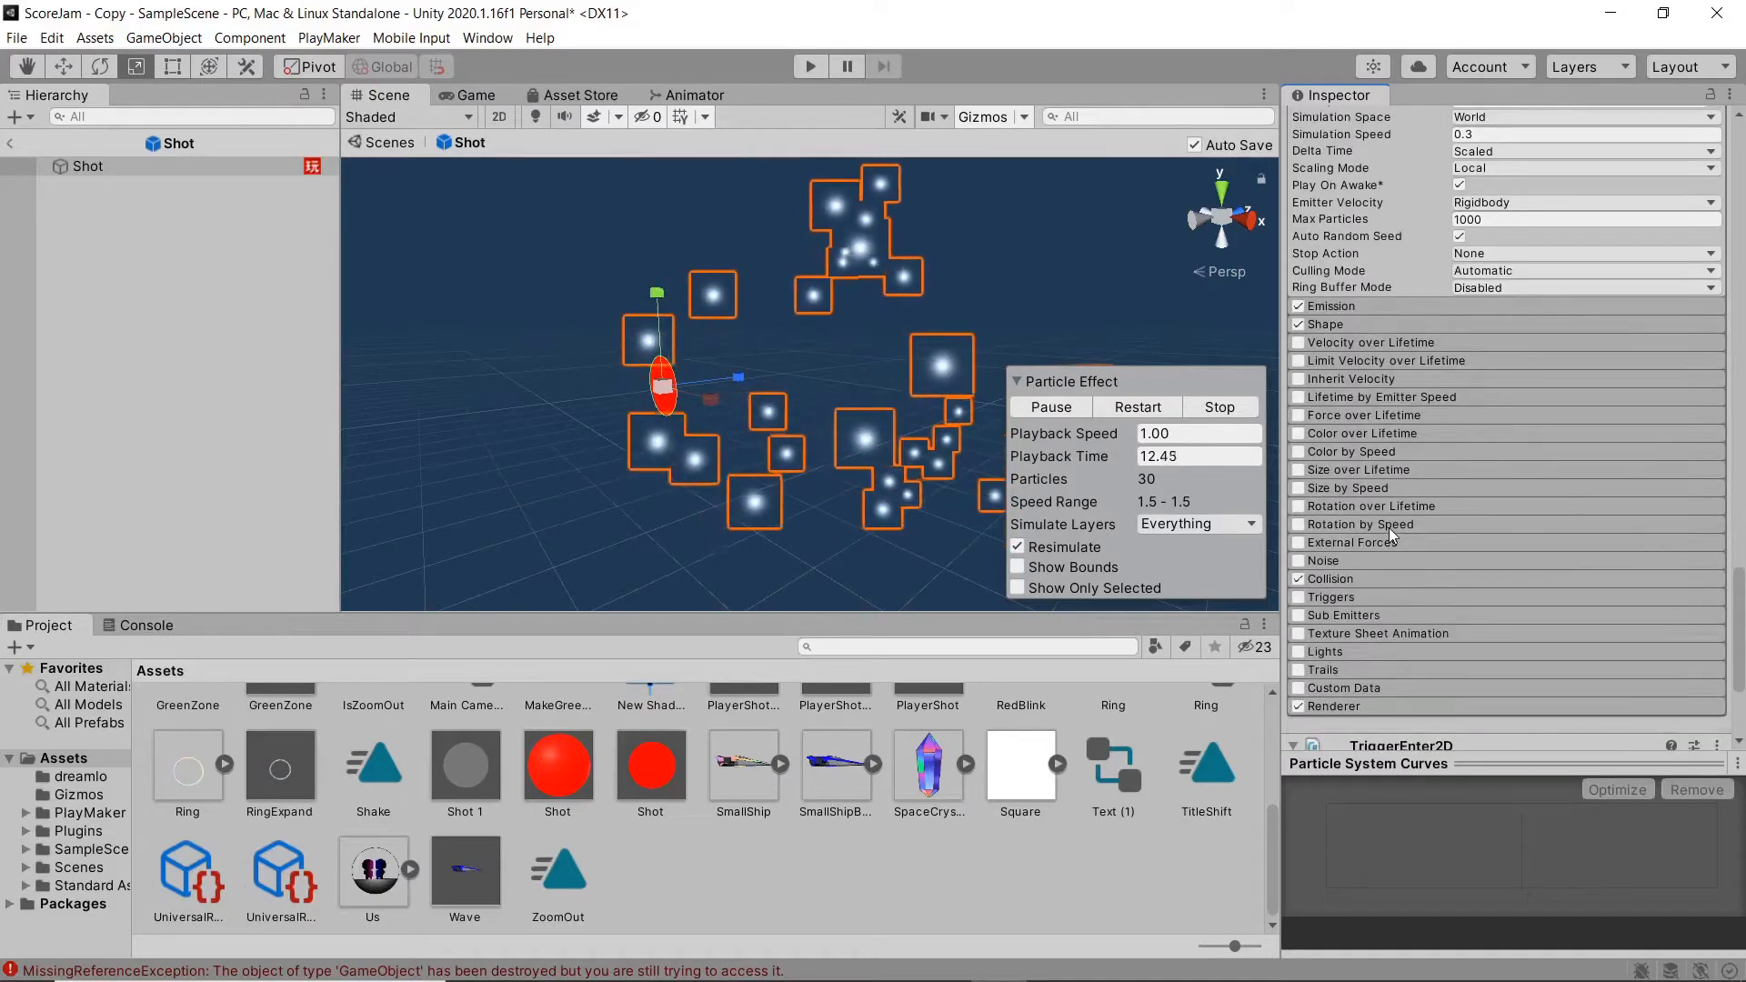
scroll(1398, 531, down, 3)
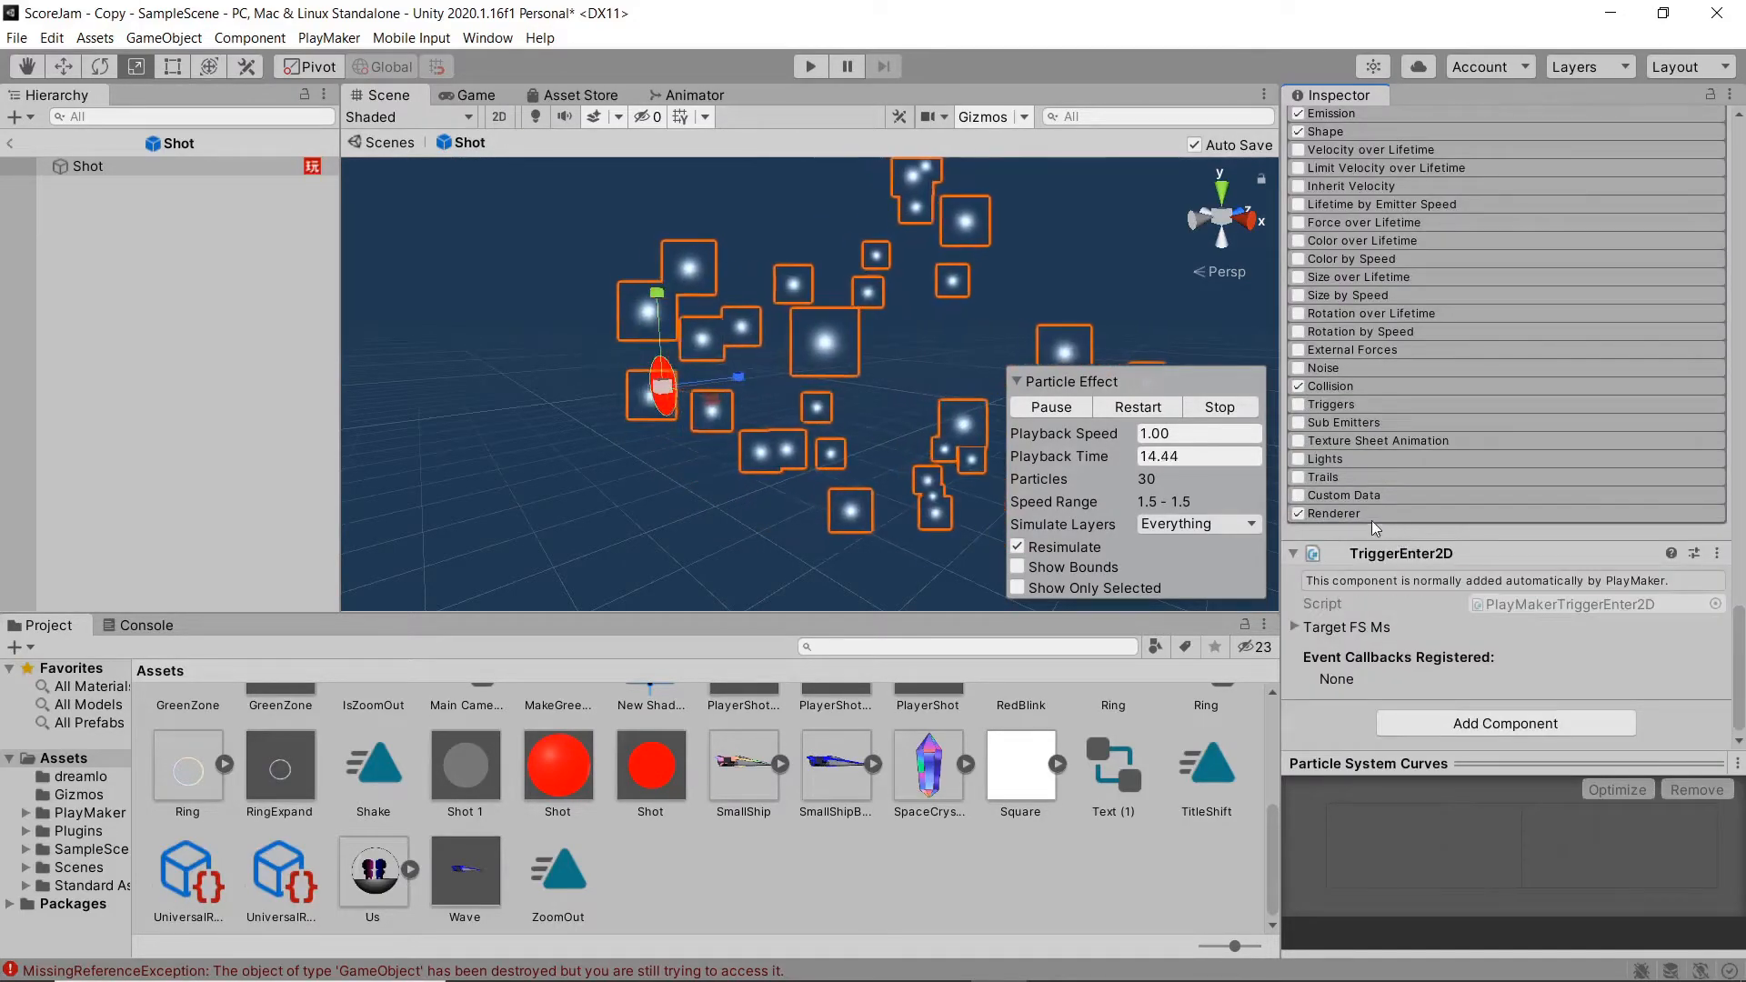
click(1373, 514)
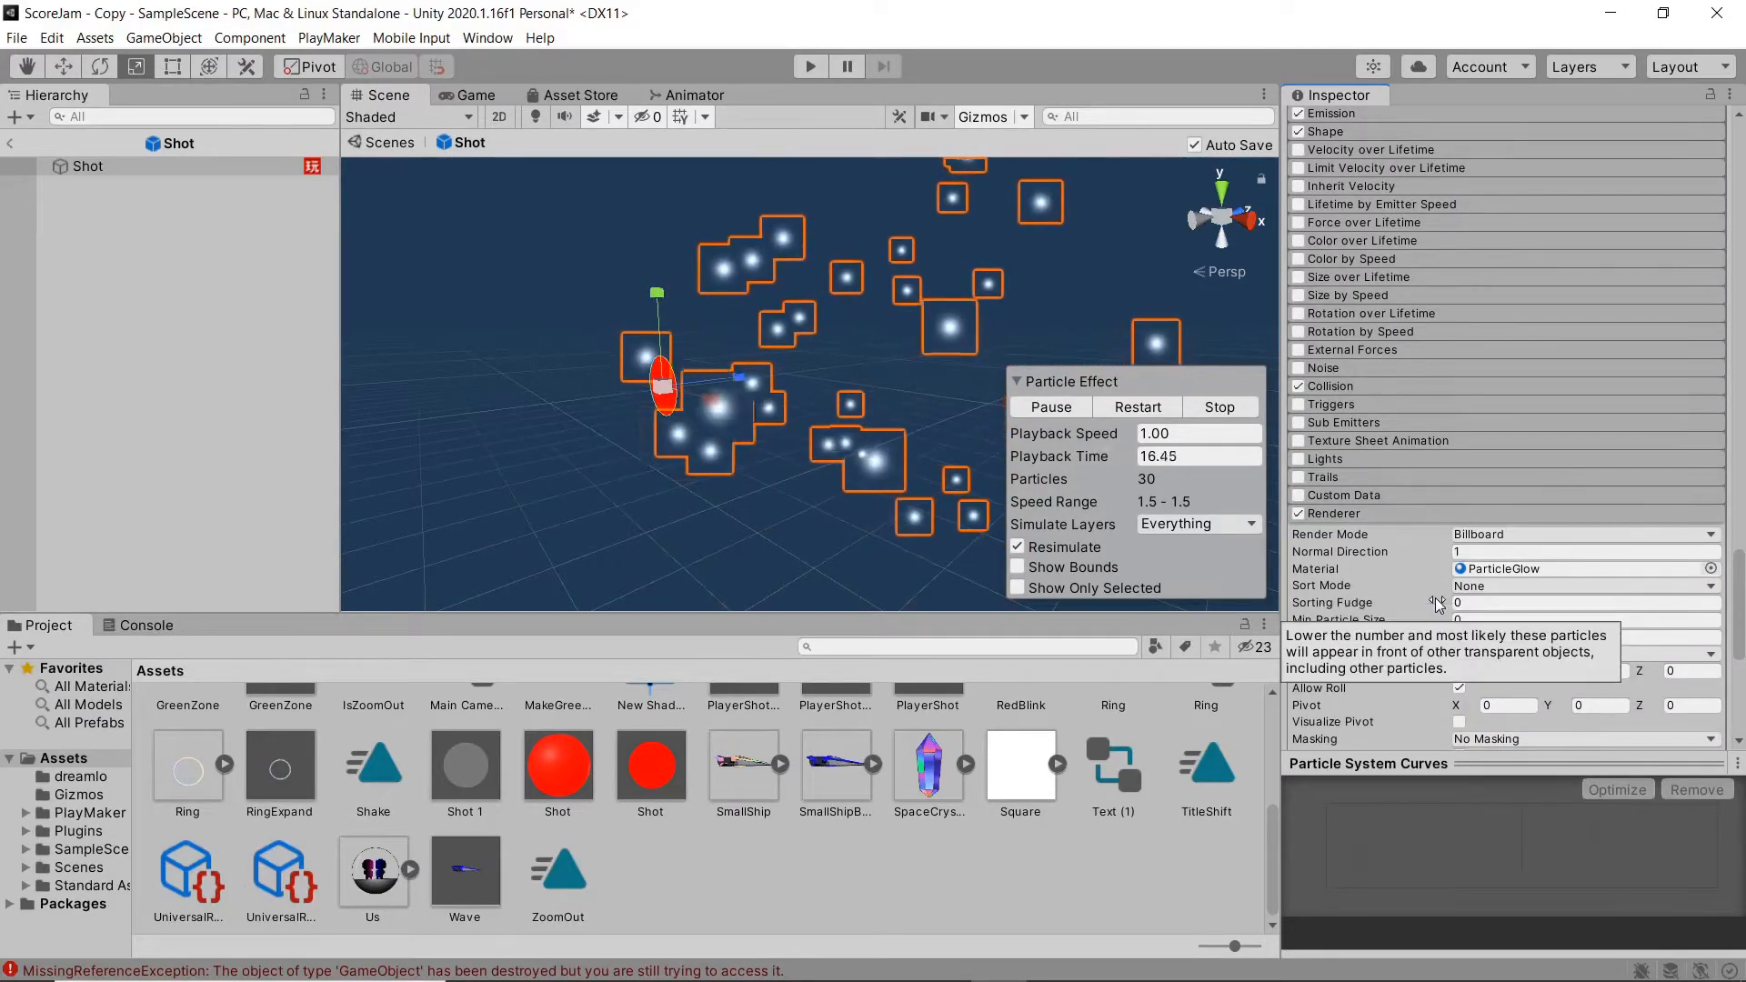
click(1512, 571)
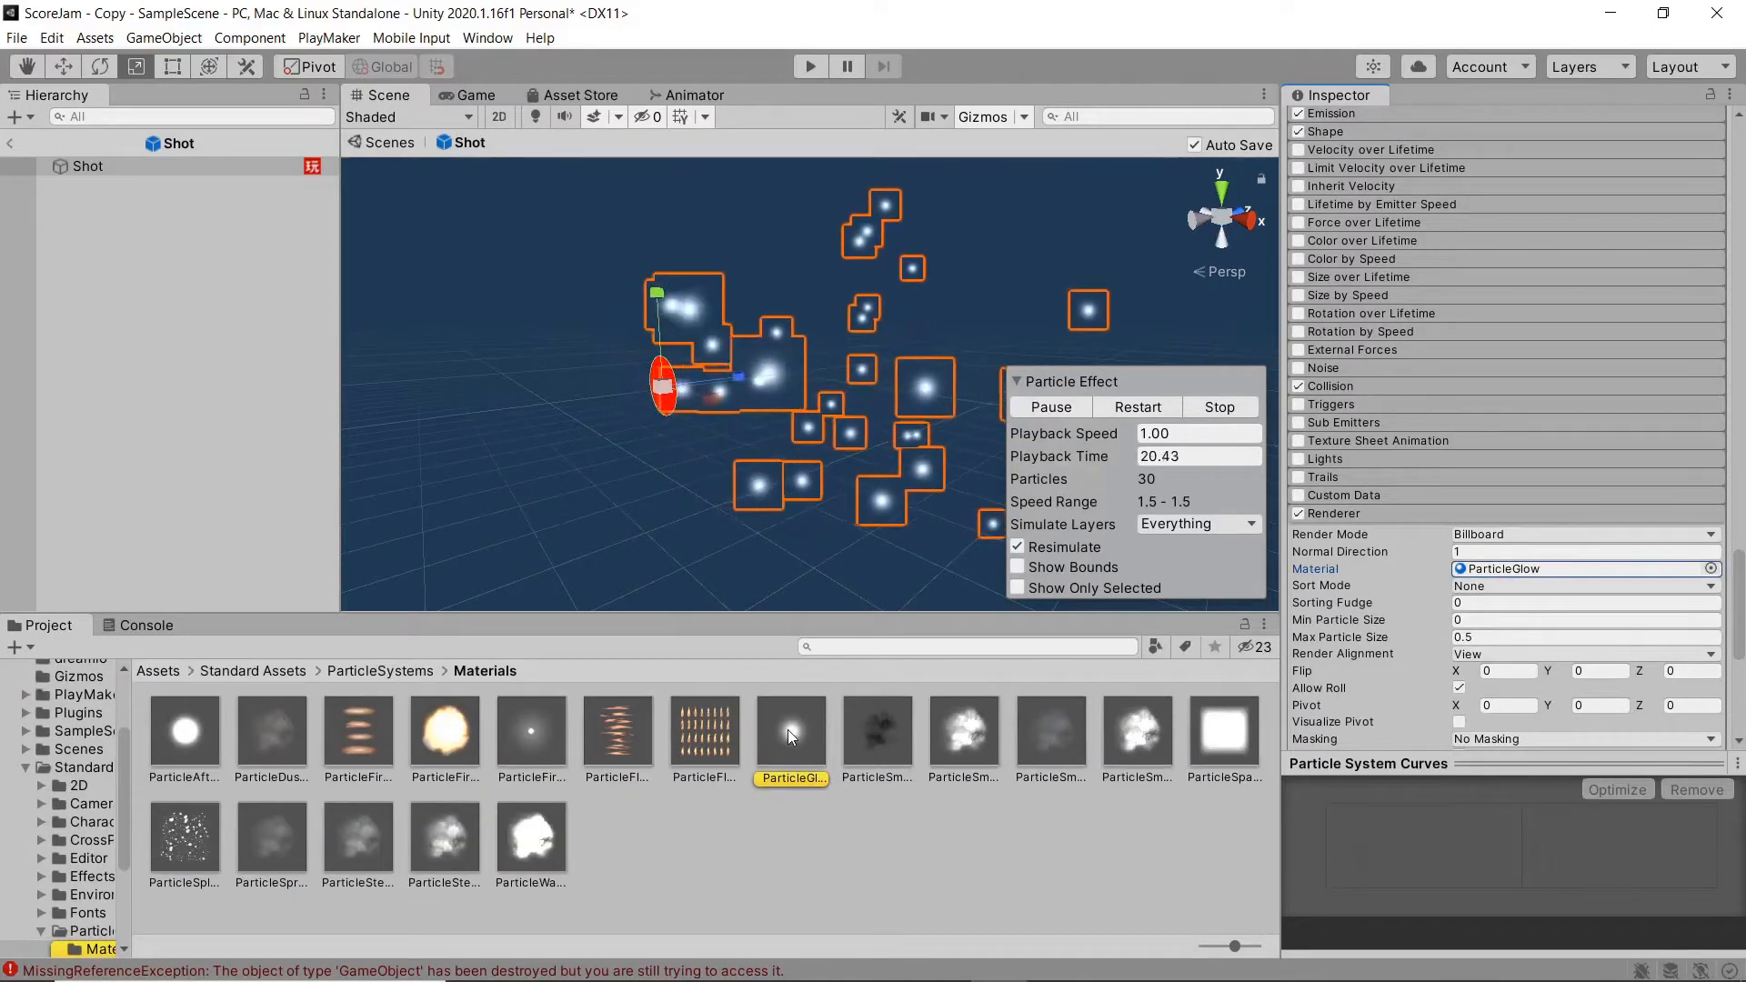
click(787, 729)
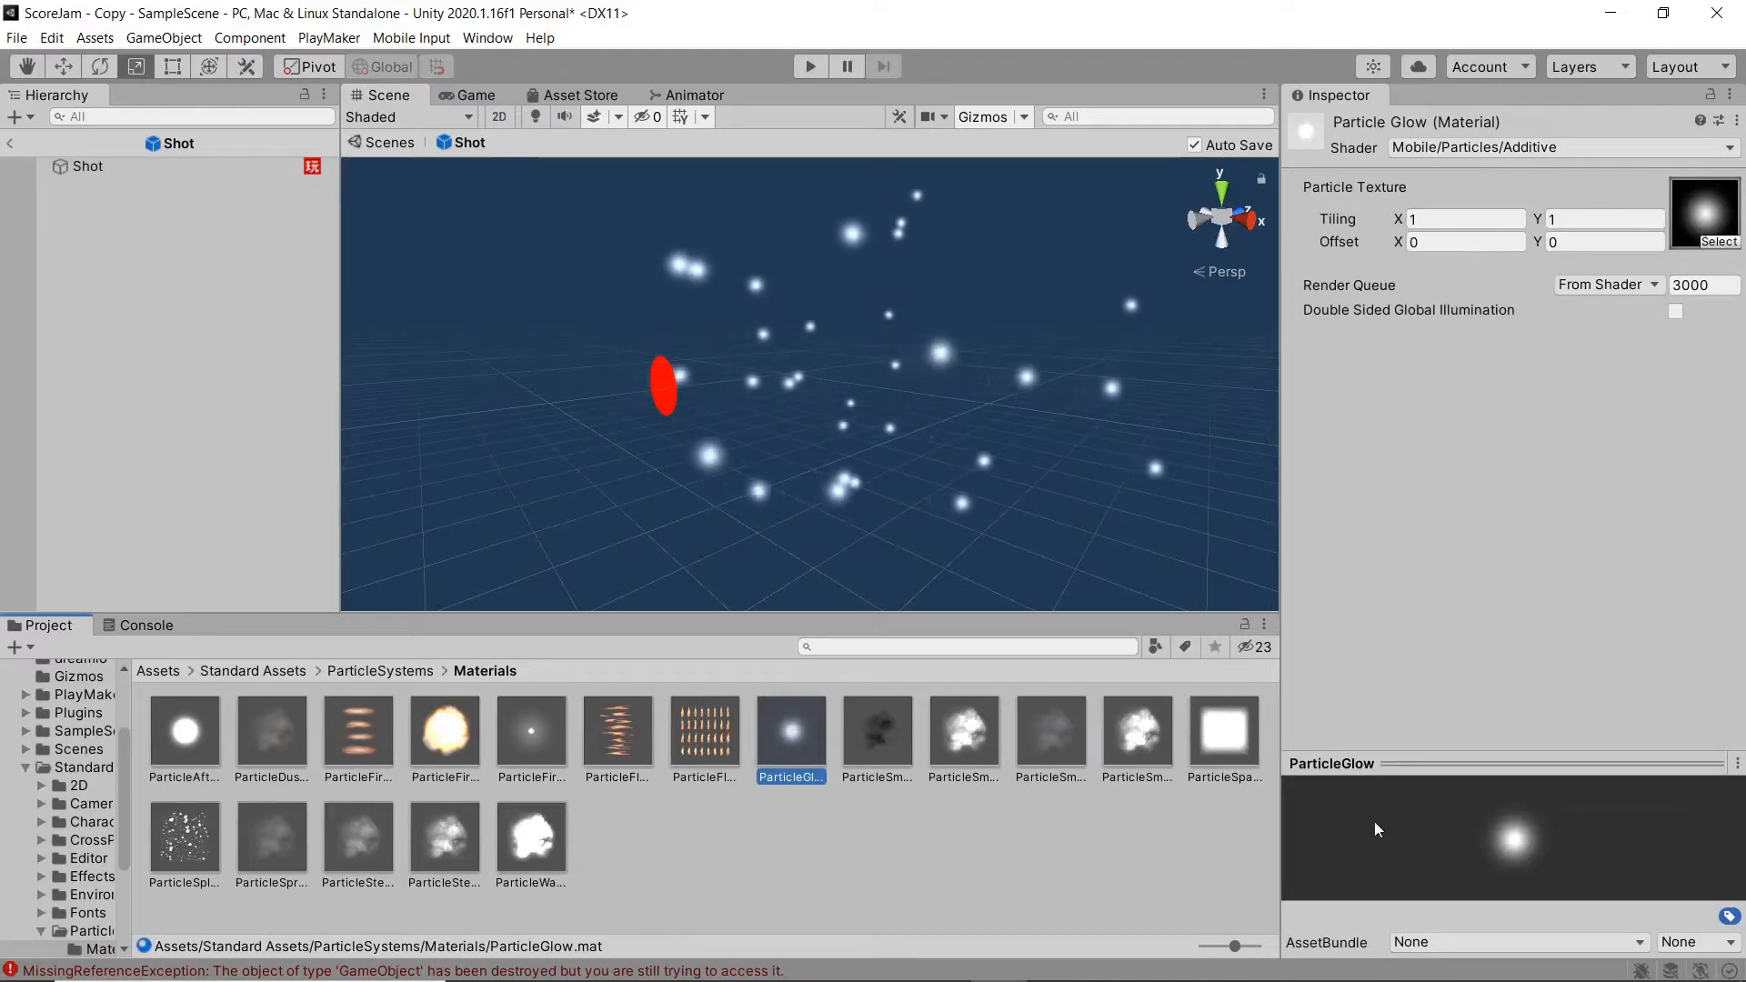
click(155, 669)
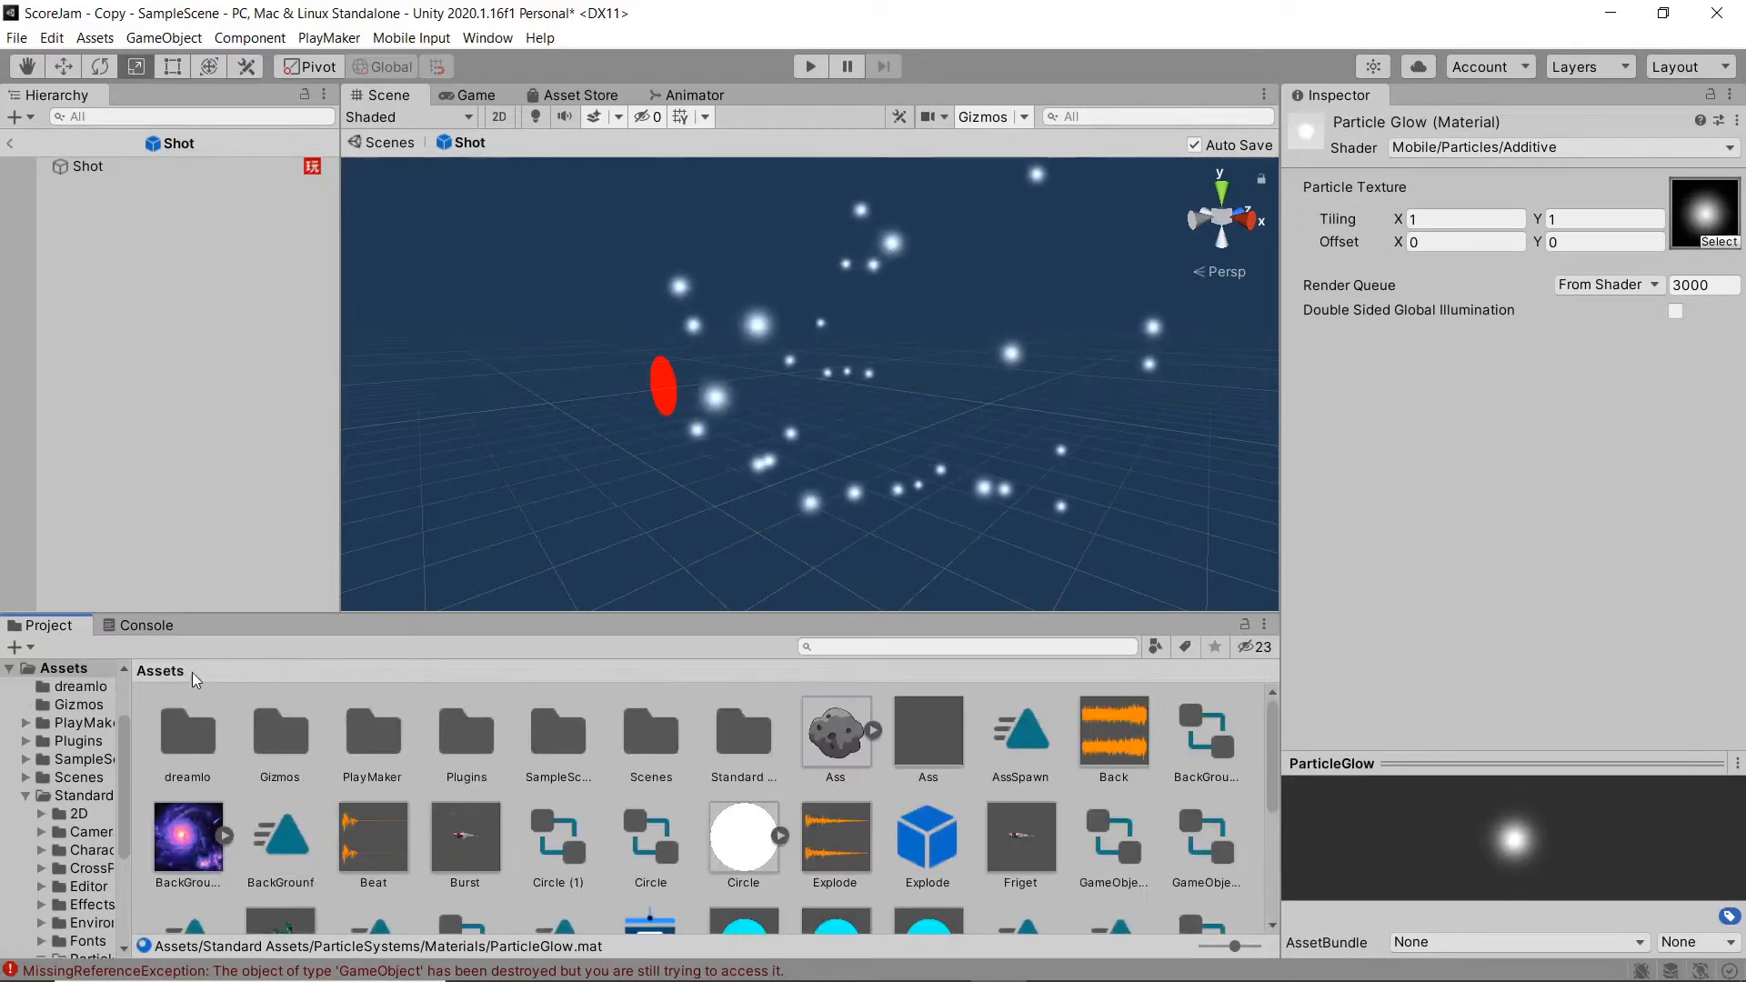
click(10, 142)
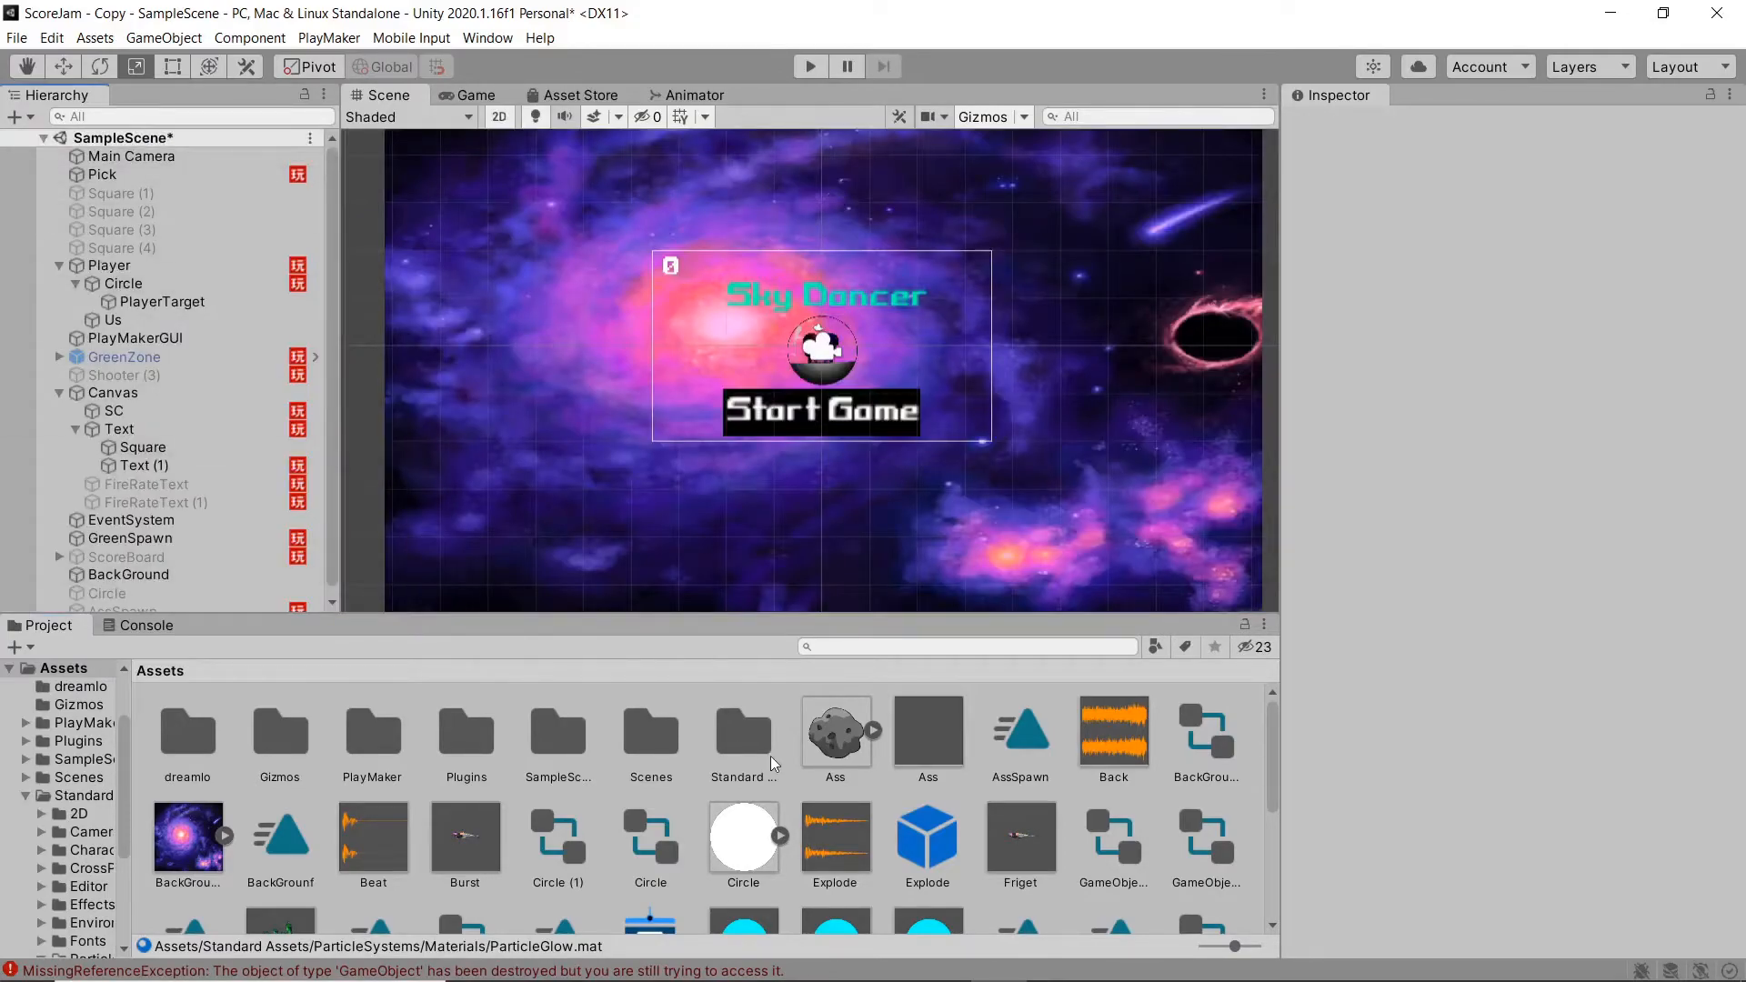
Step: Open the Explode prefab and enable the Emission module of its Particle System
scroll(853, 825, down, 2)
scroll(855, 820, down, 2)
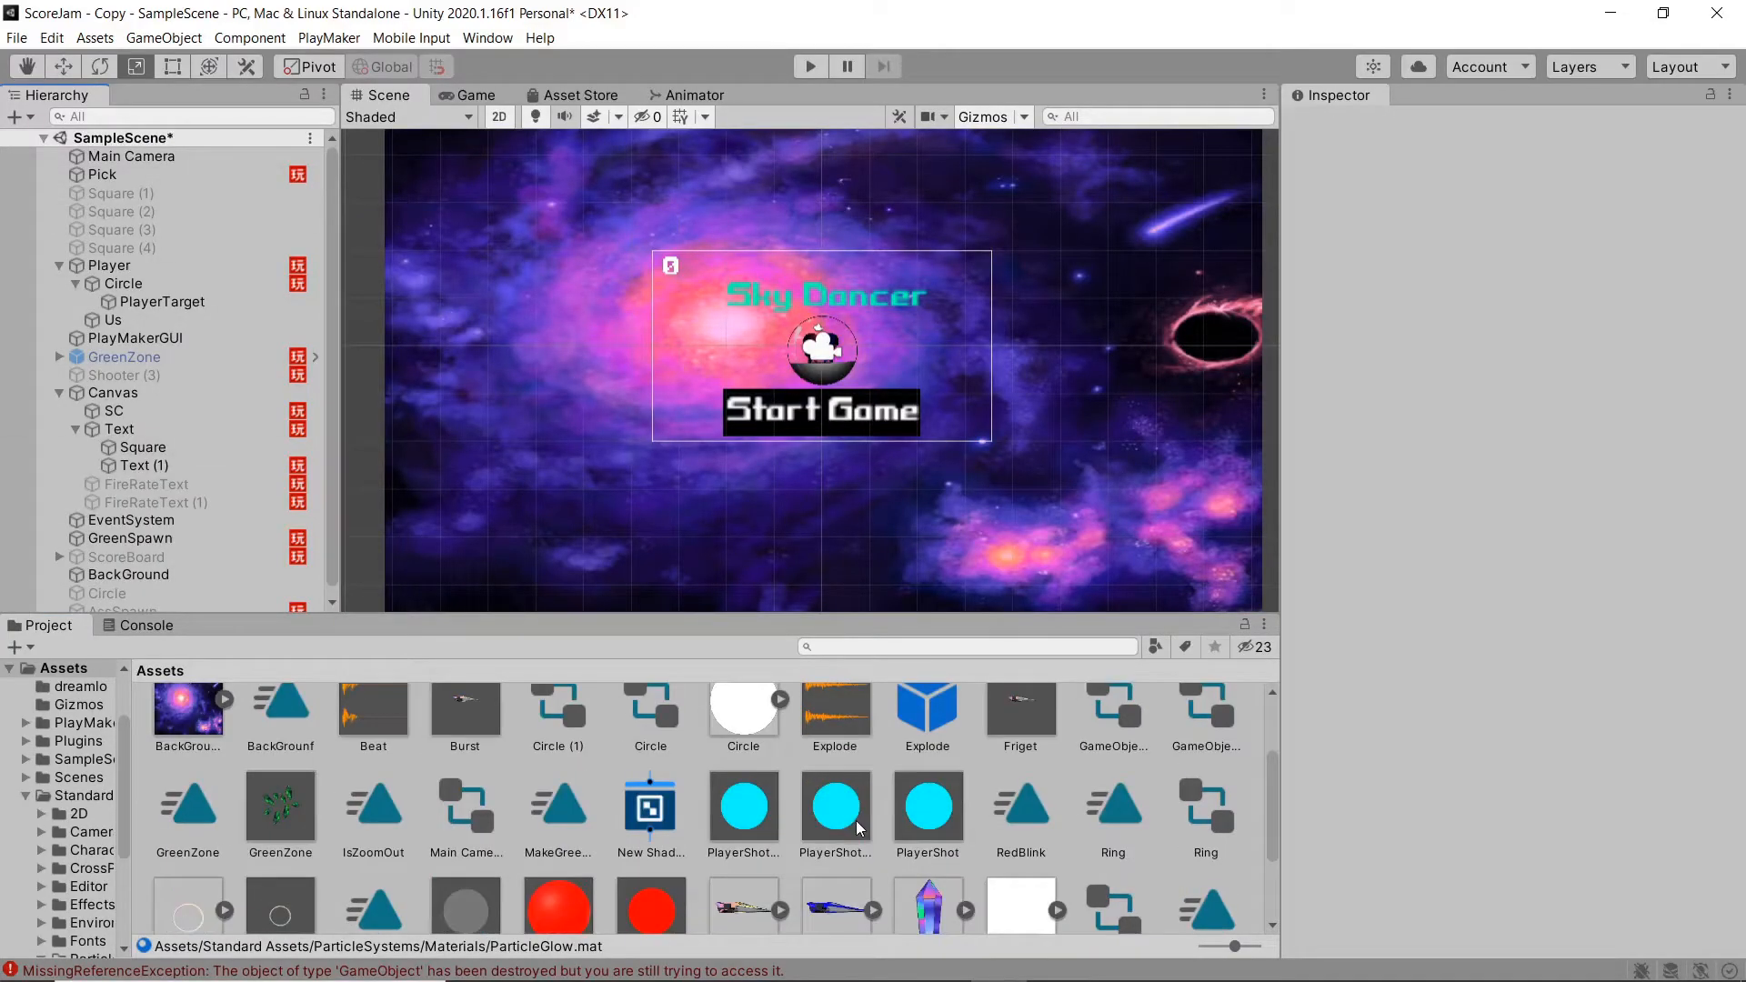
scroll(887, 818, down, 2)
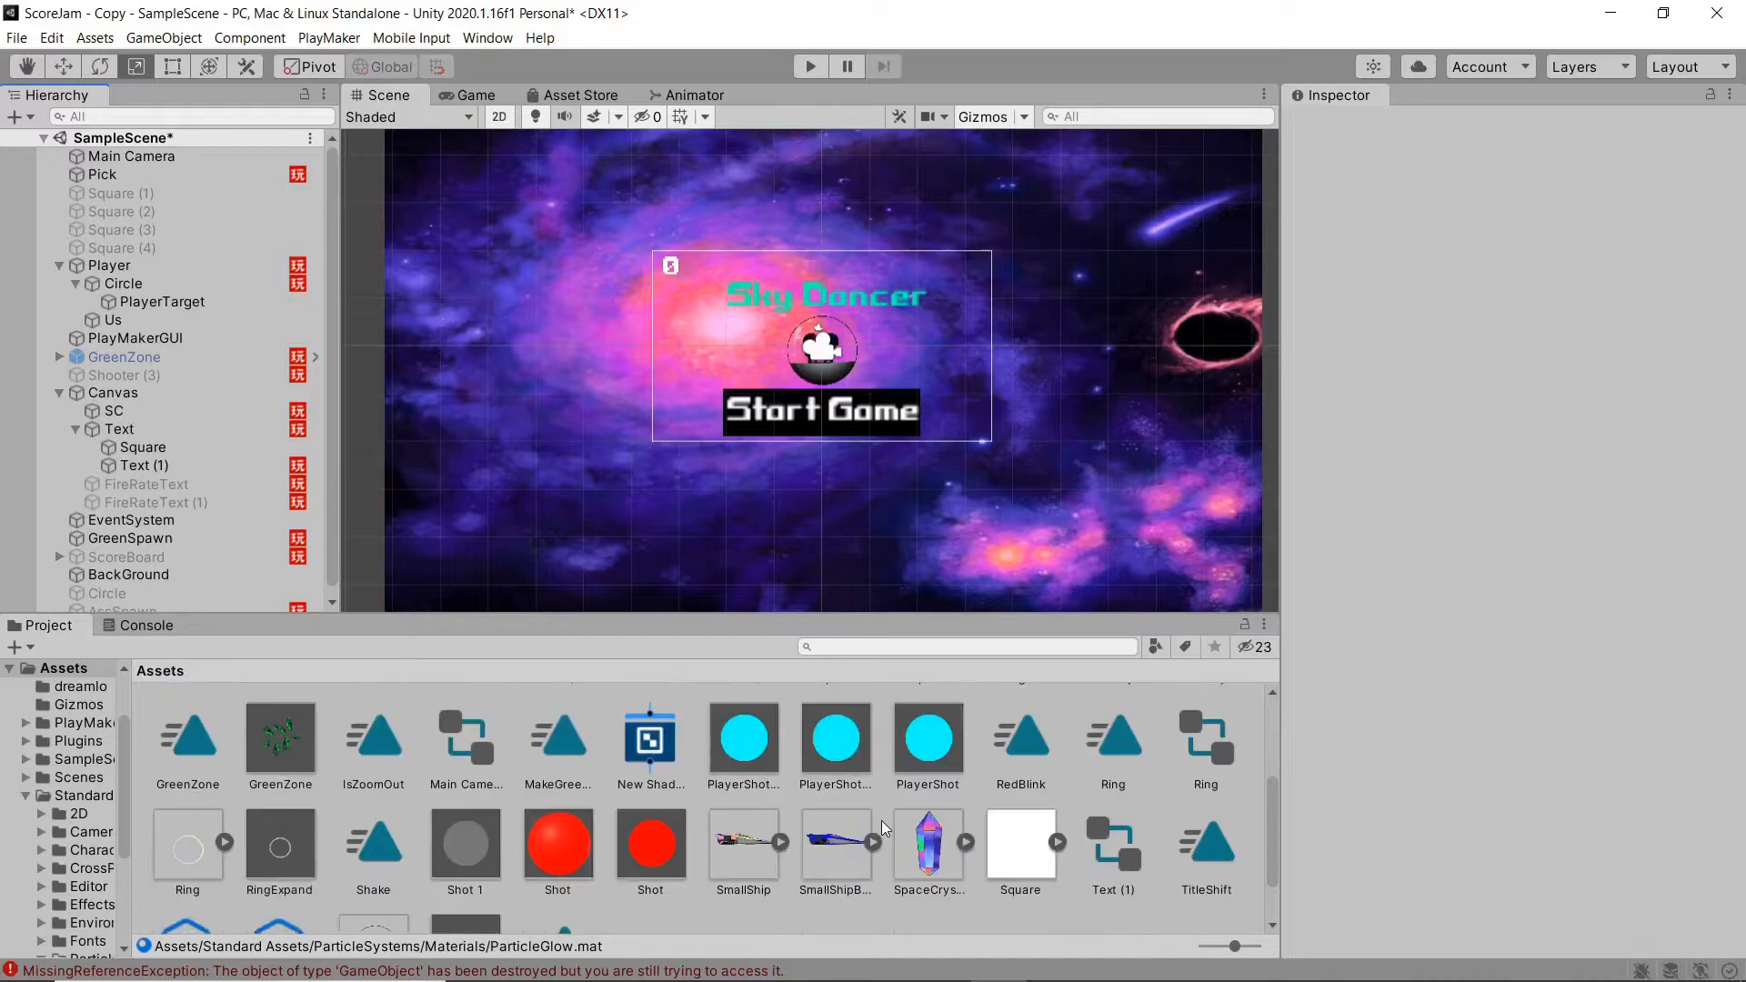
scroll(855, 825, down, 3)
scroll(818, 836, up, 3)
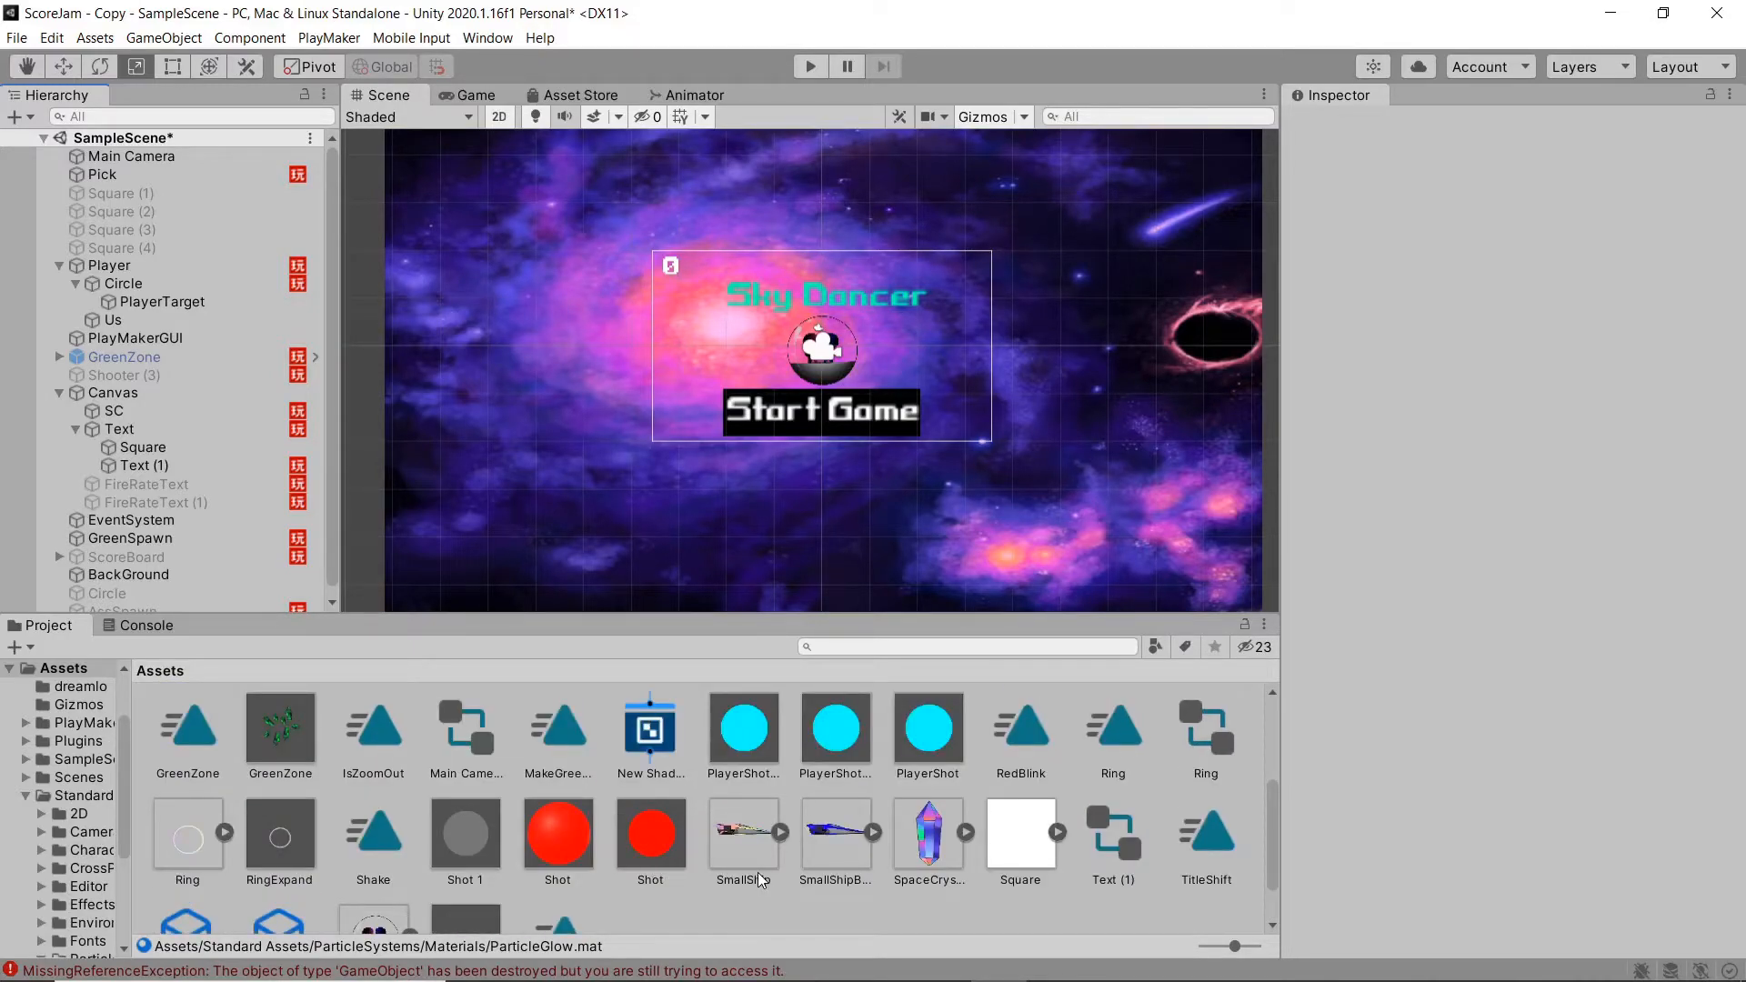
scroll(707, 881, up, 4)
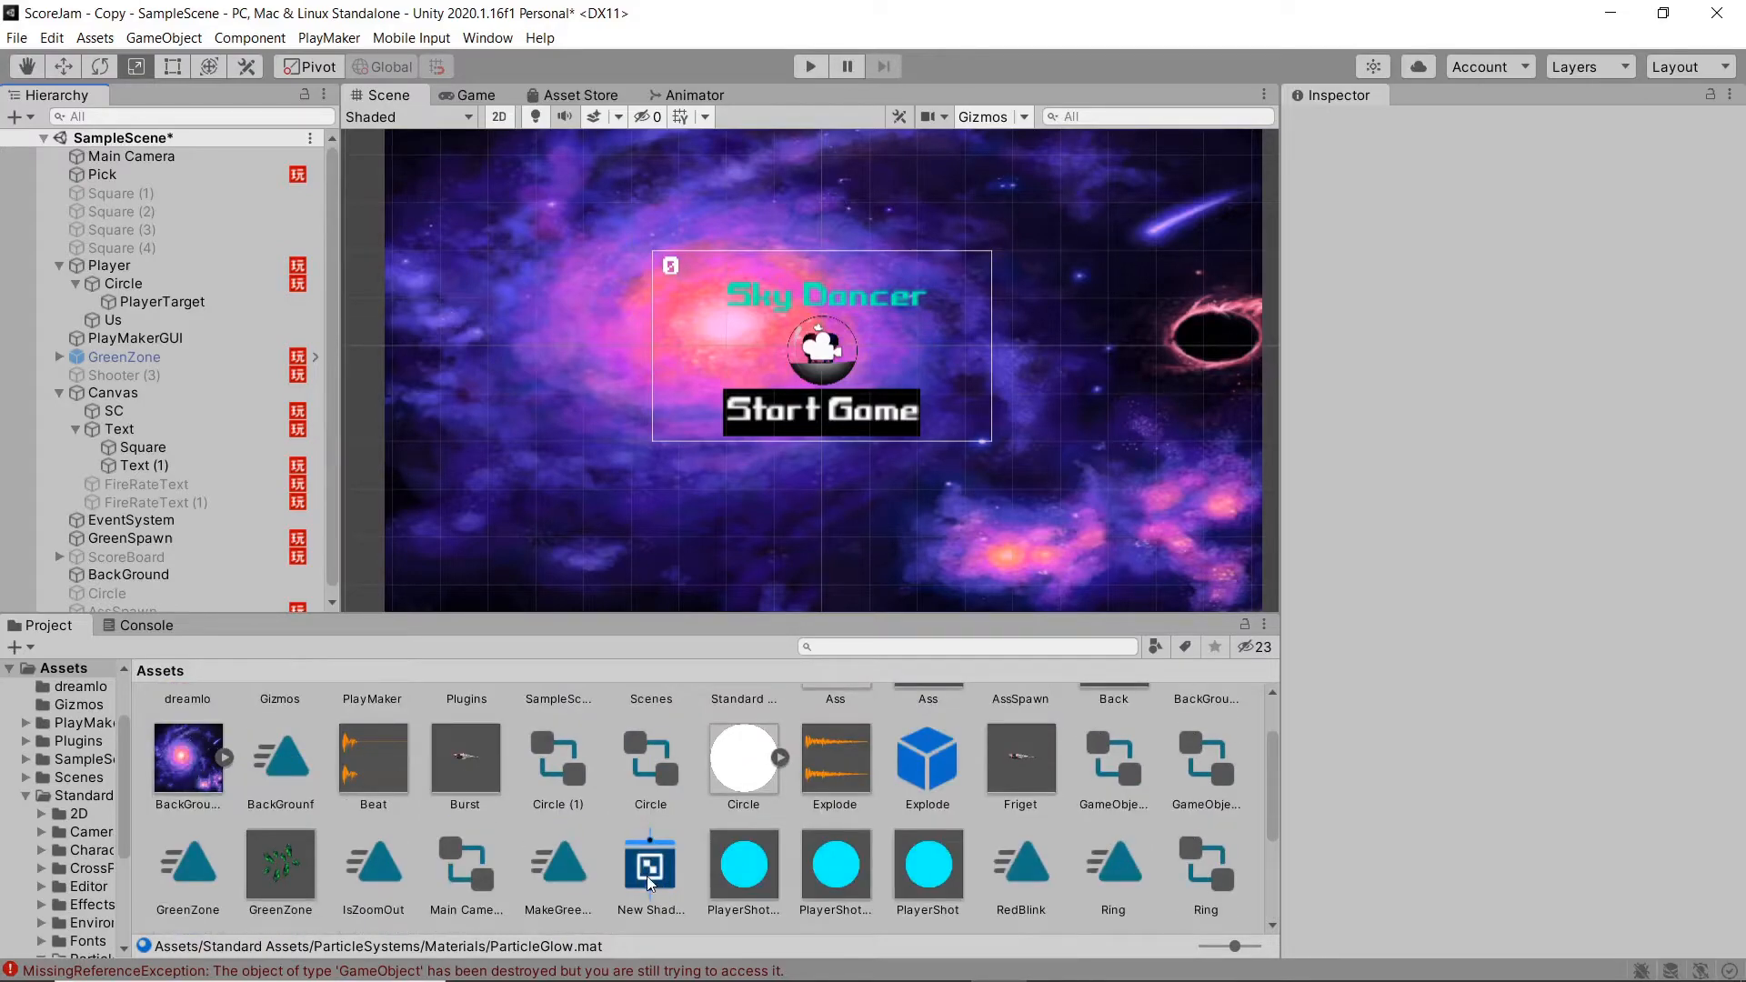
scroll(646, 876, down, 2)
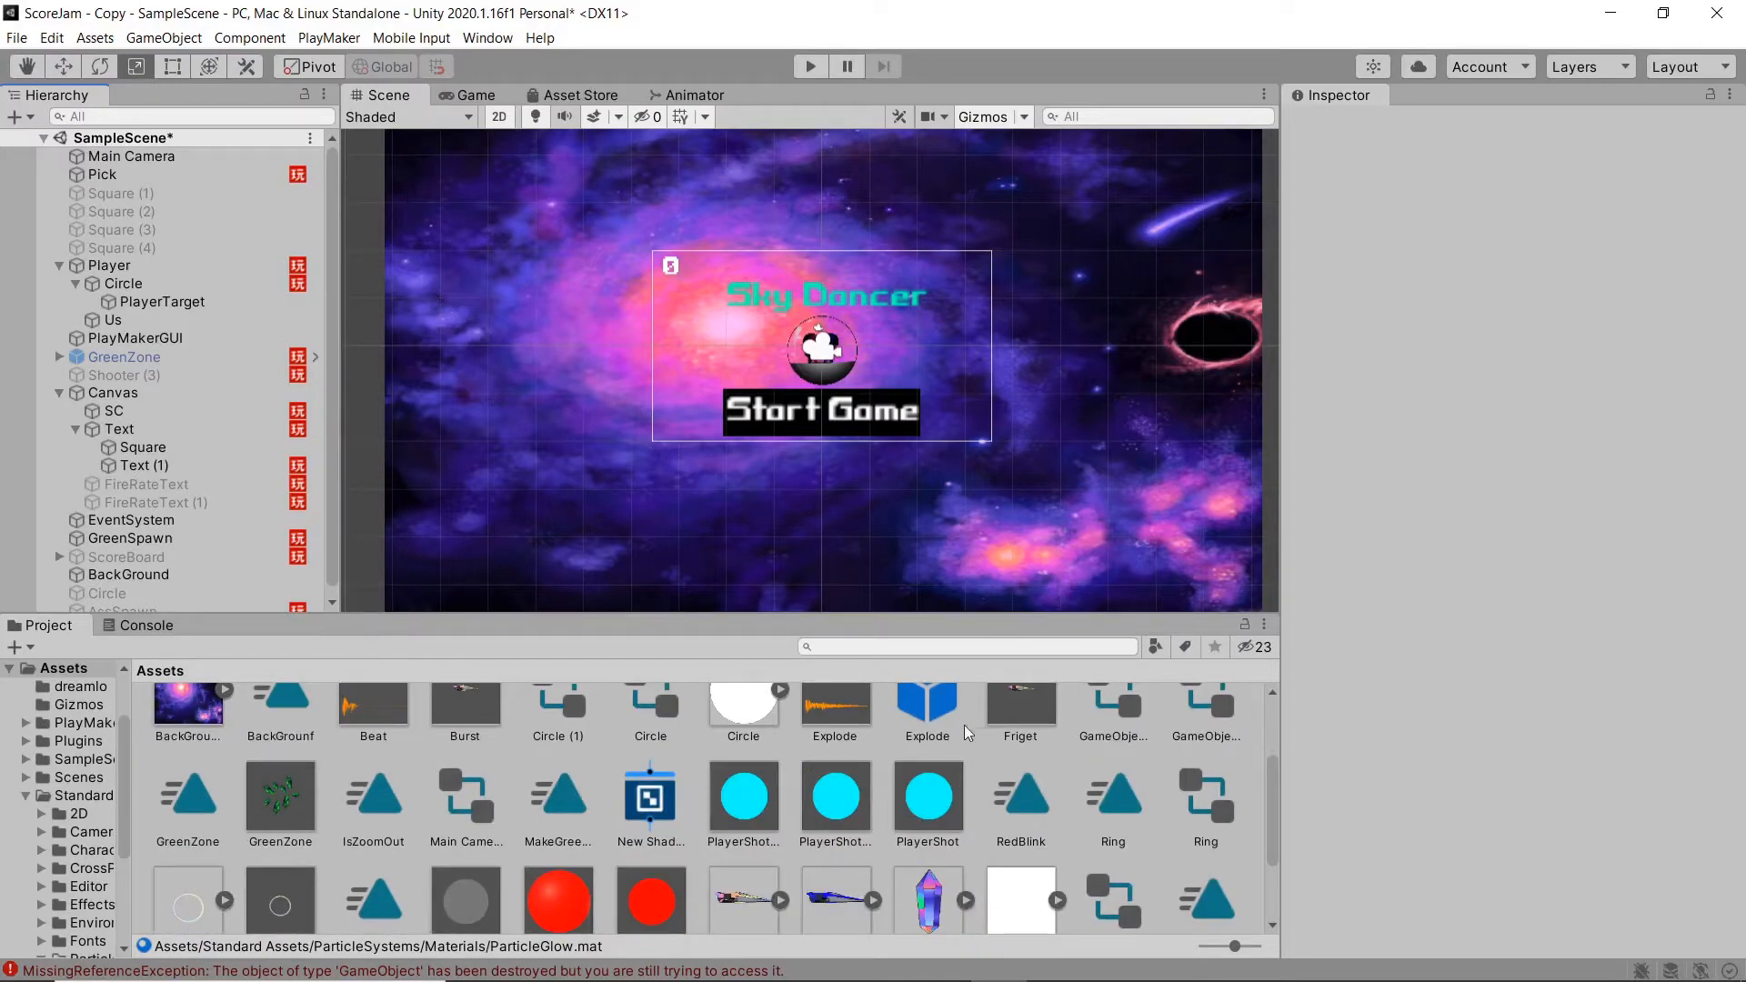
scroll(945, 723, up, 1)
click(913, 723)
double_click(932, 739)
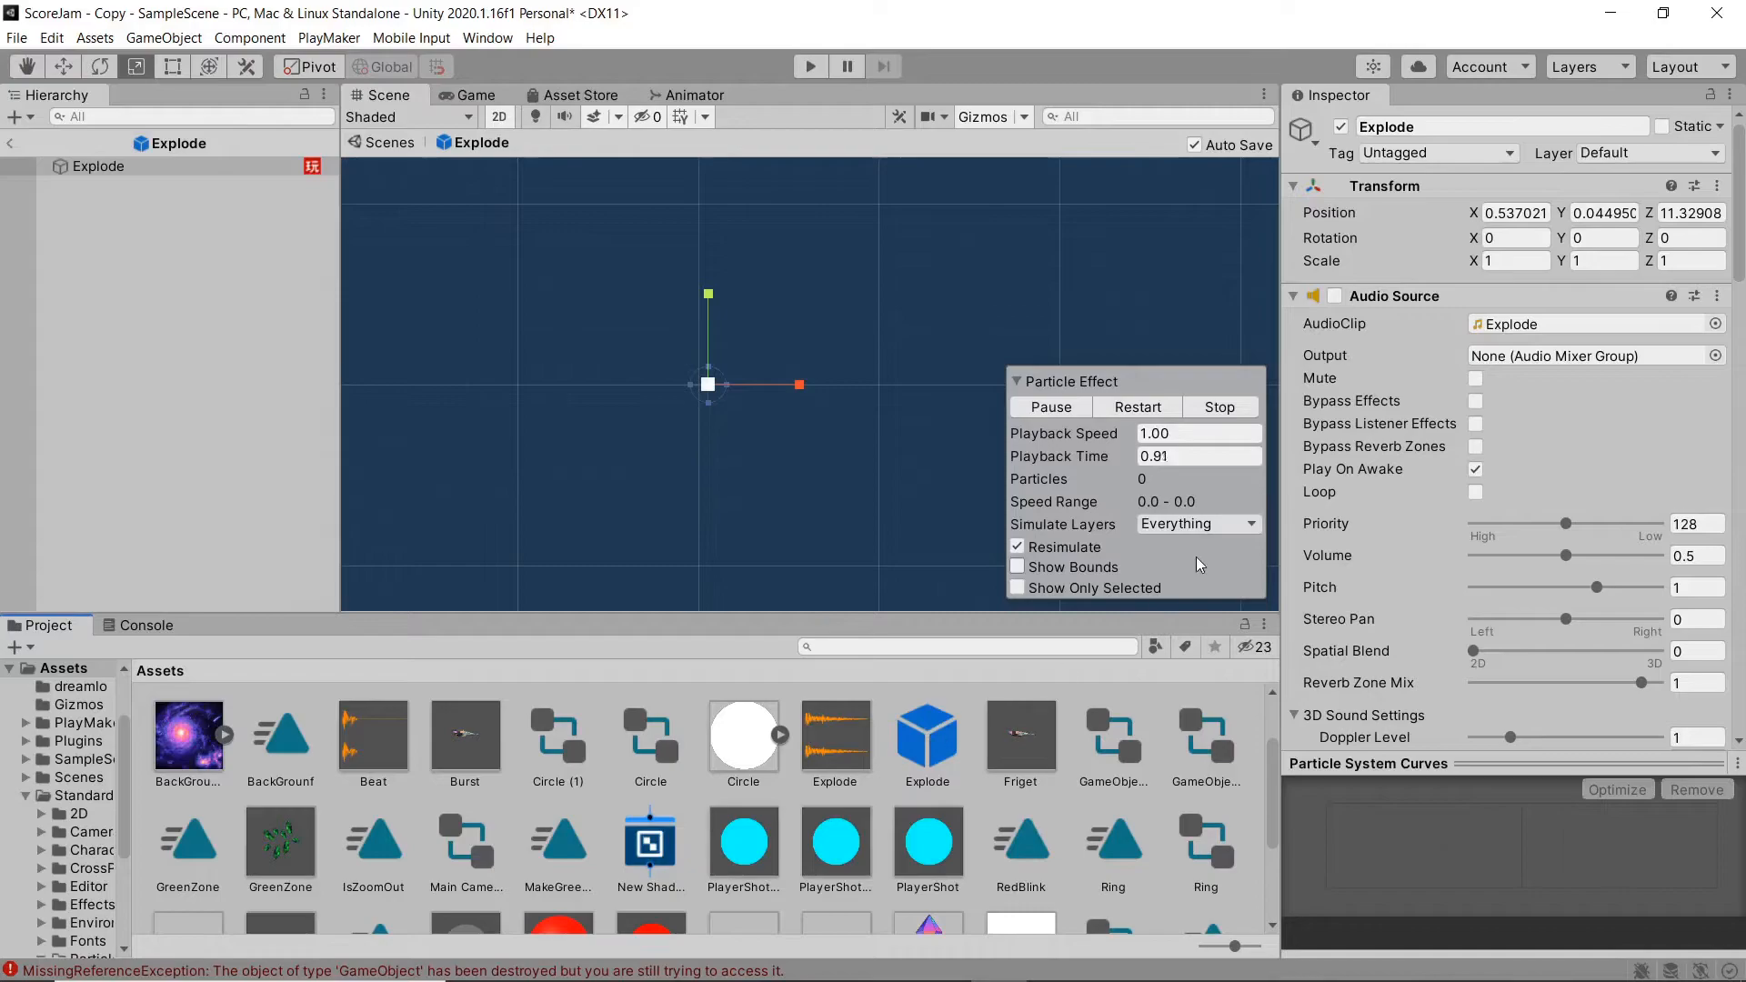
scroll(1386, 382, down, 15)
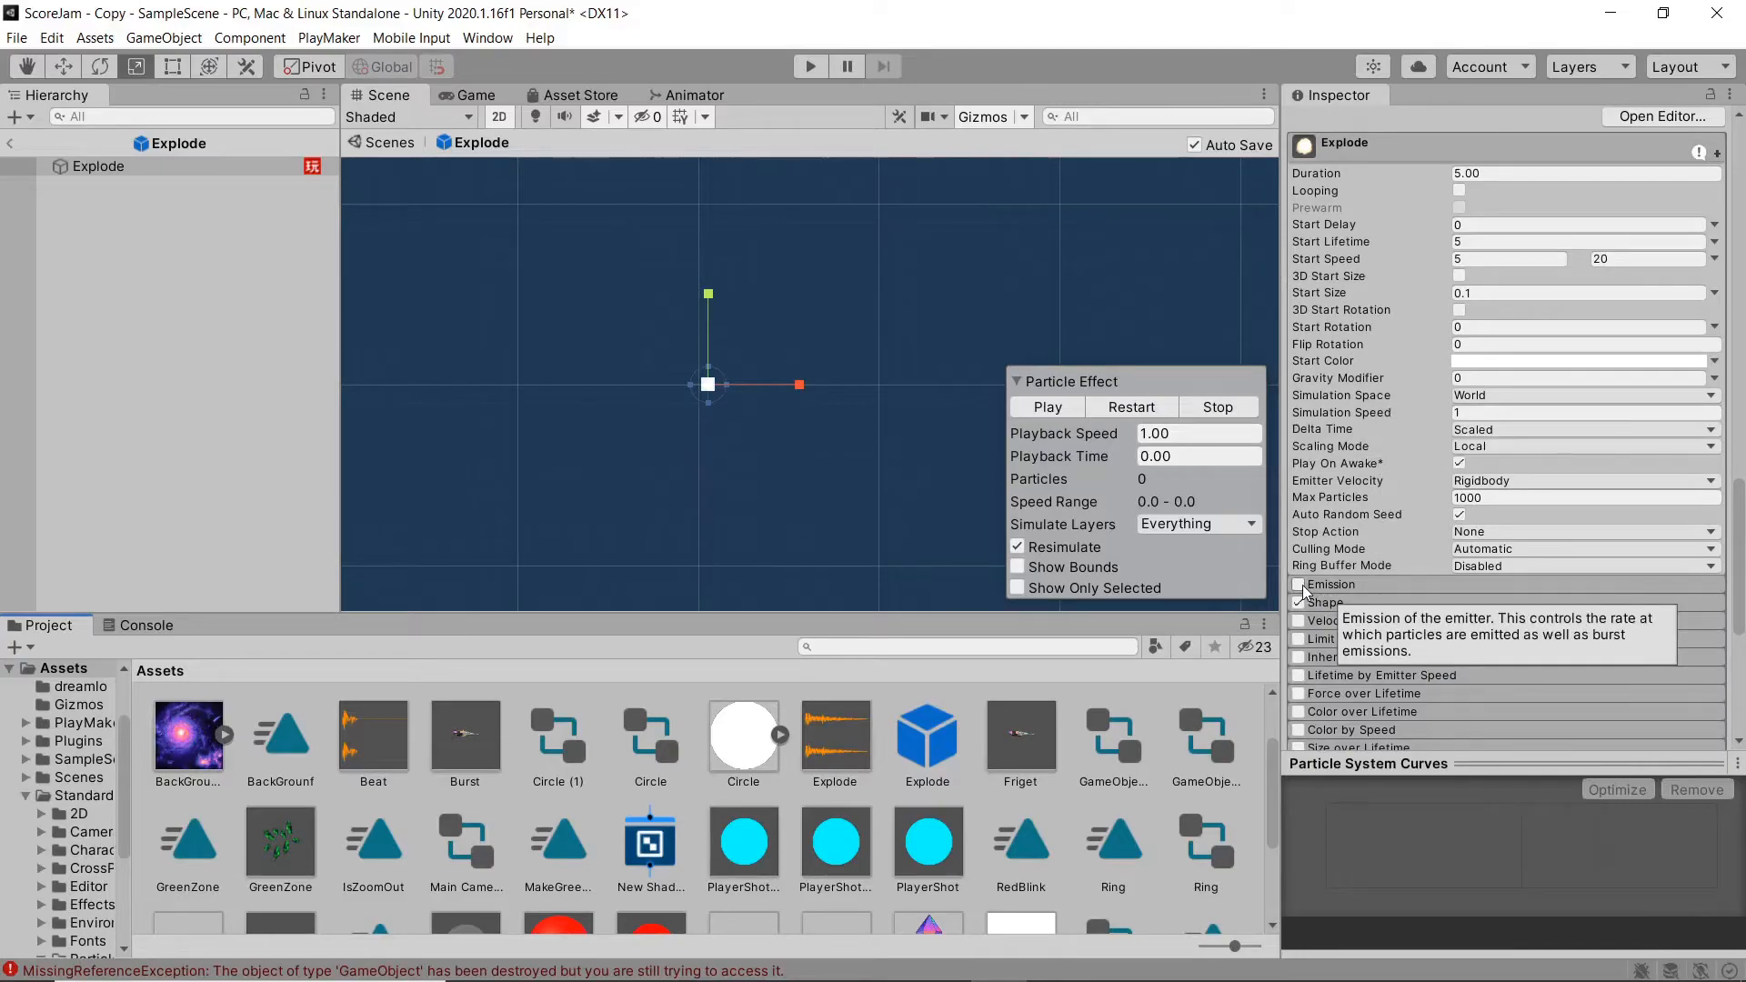
click(1329, 586)
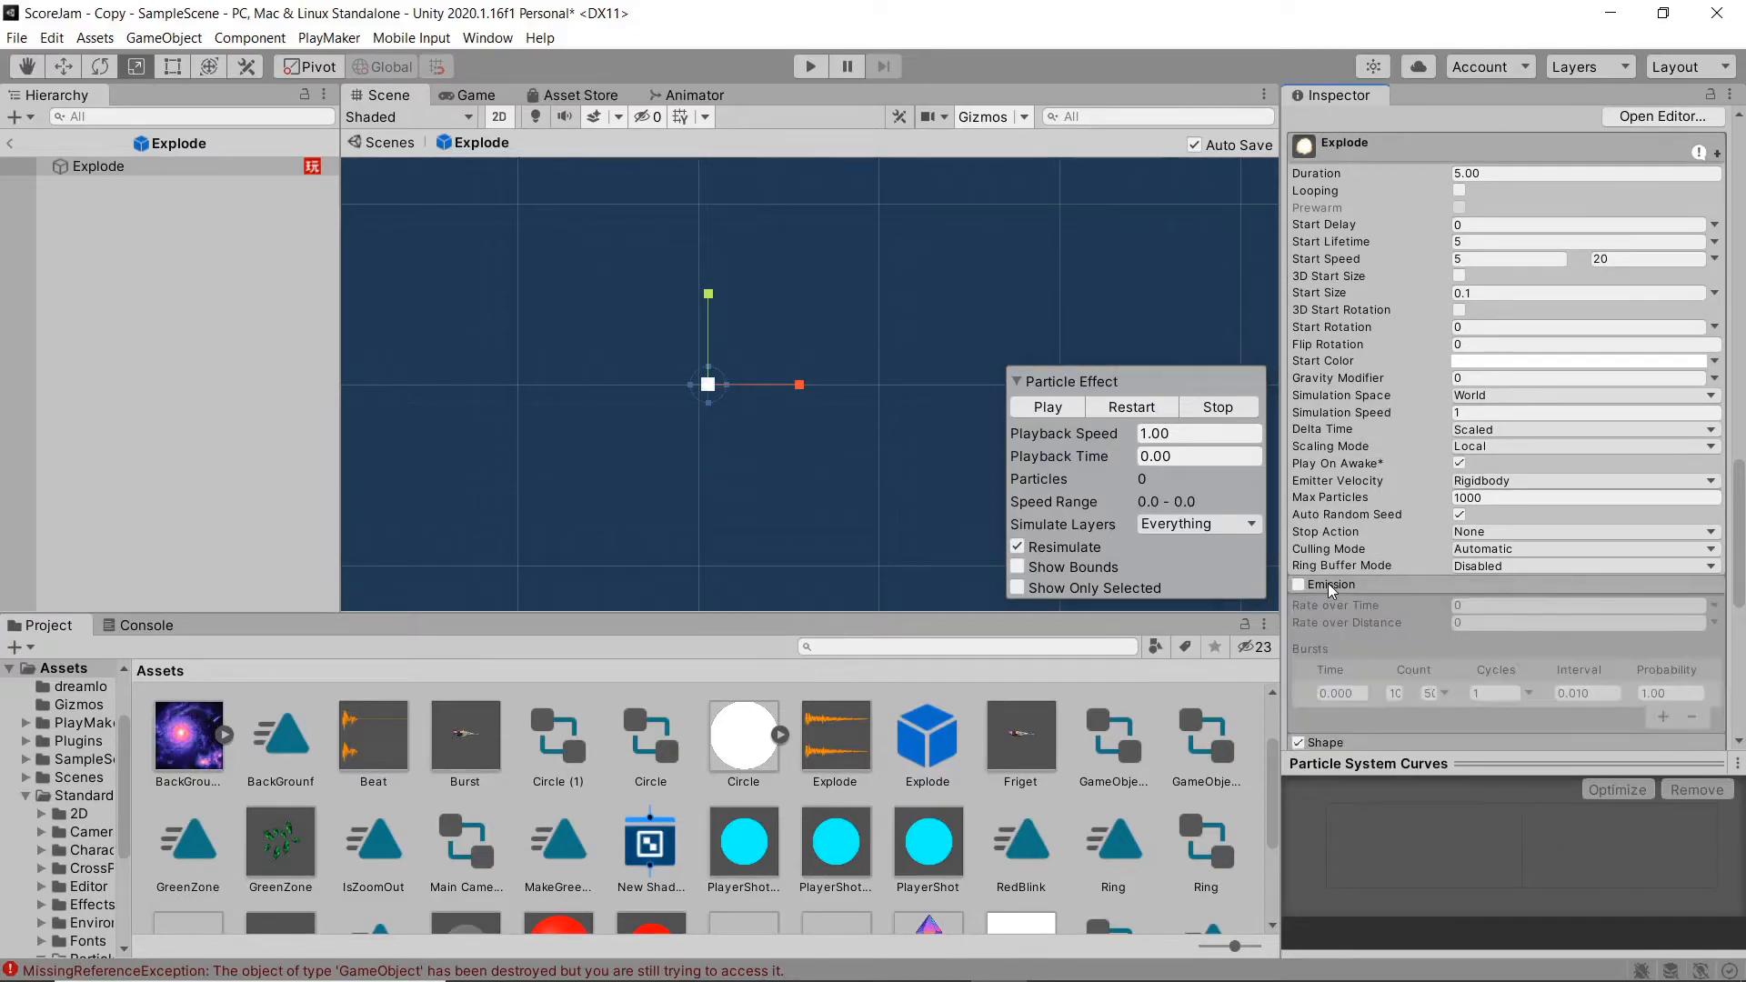
click(1298, 586)
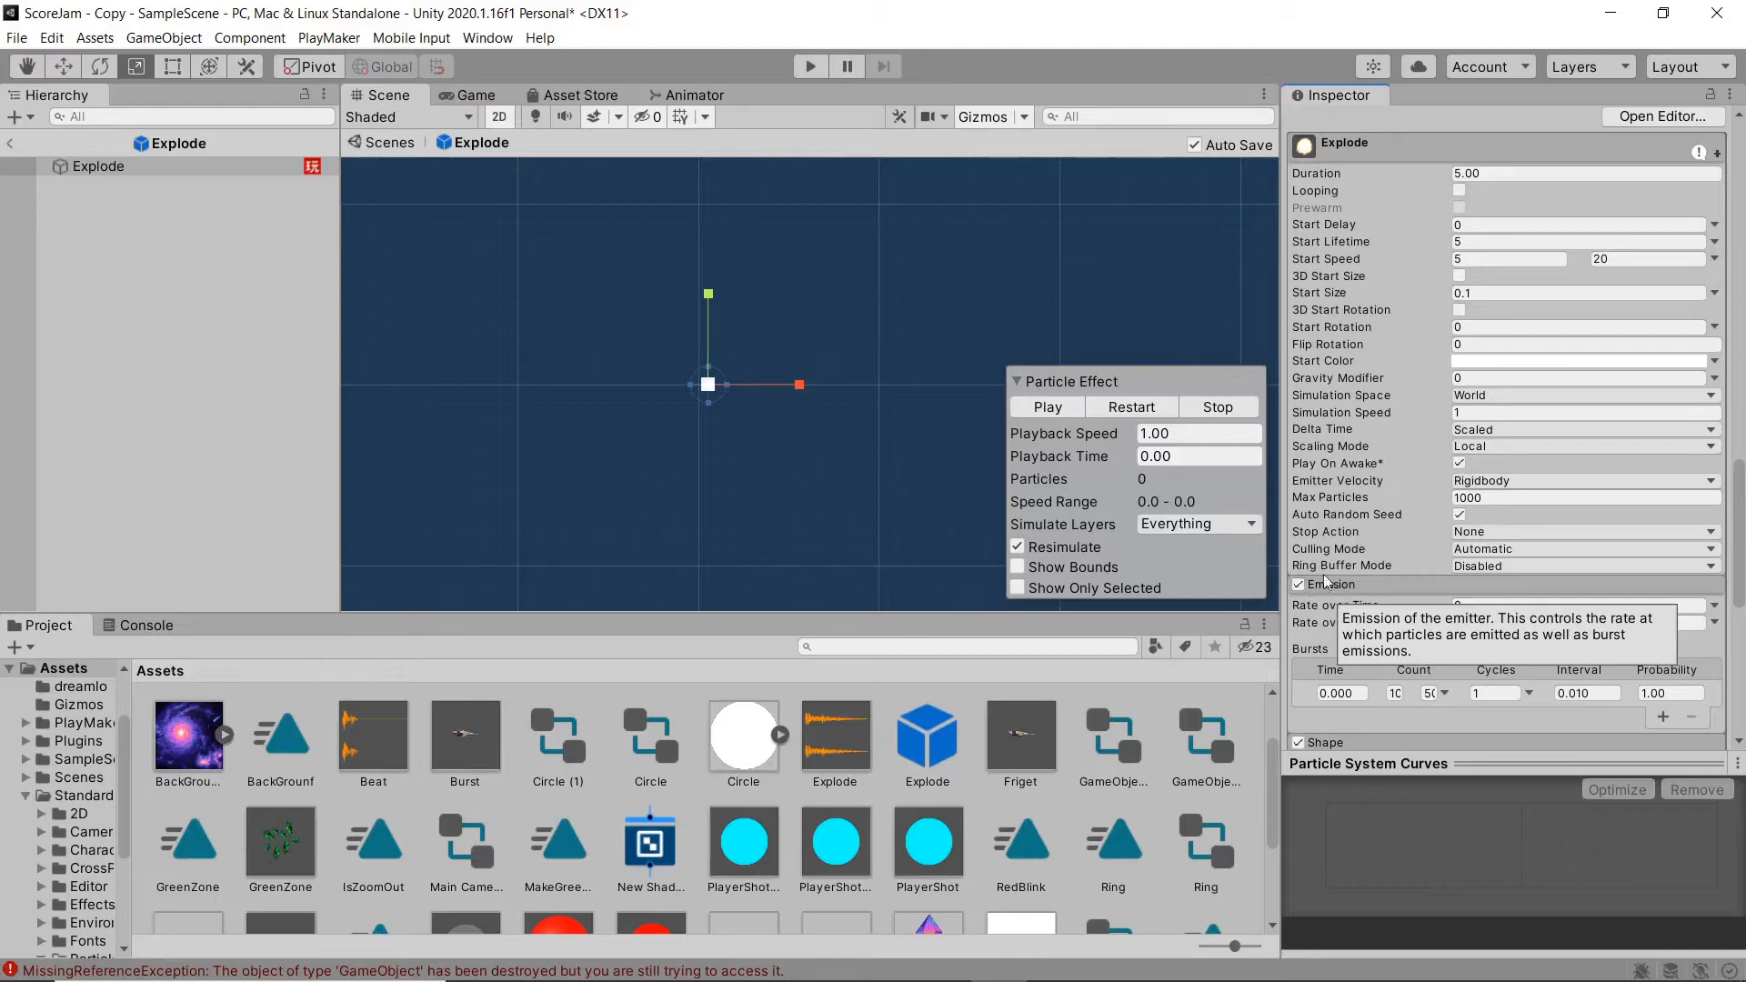
Step: Preview the explosion burst and review the Noise, Trails and Collision module settings of Explode's Particle System
scroll(1327, 578, down, 4)
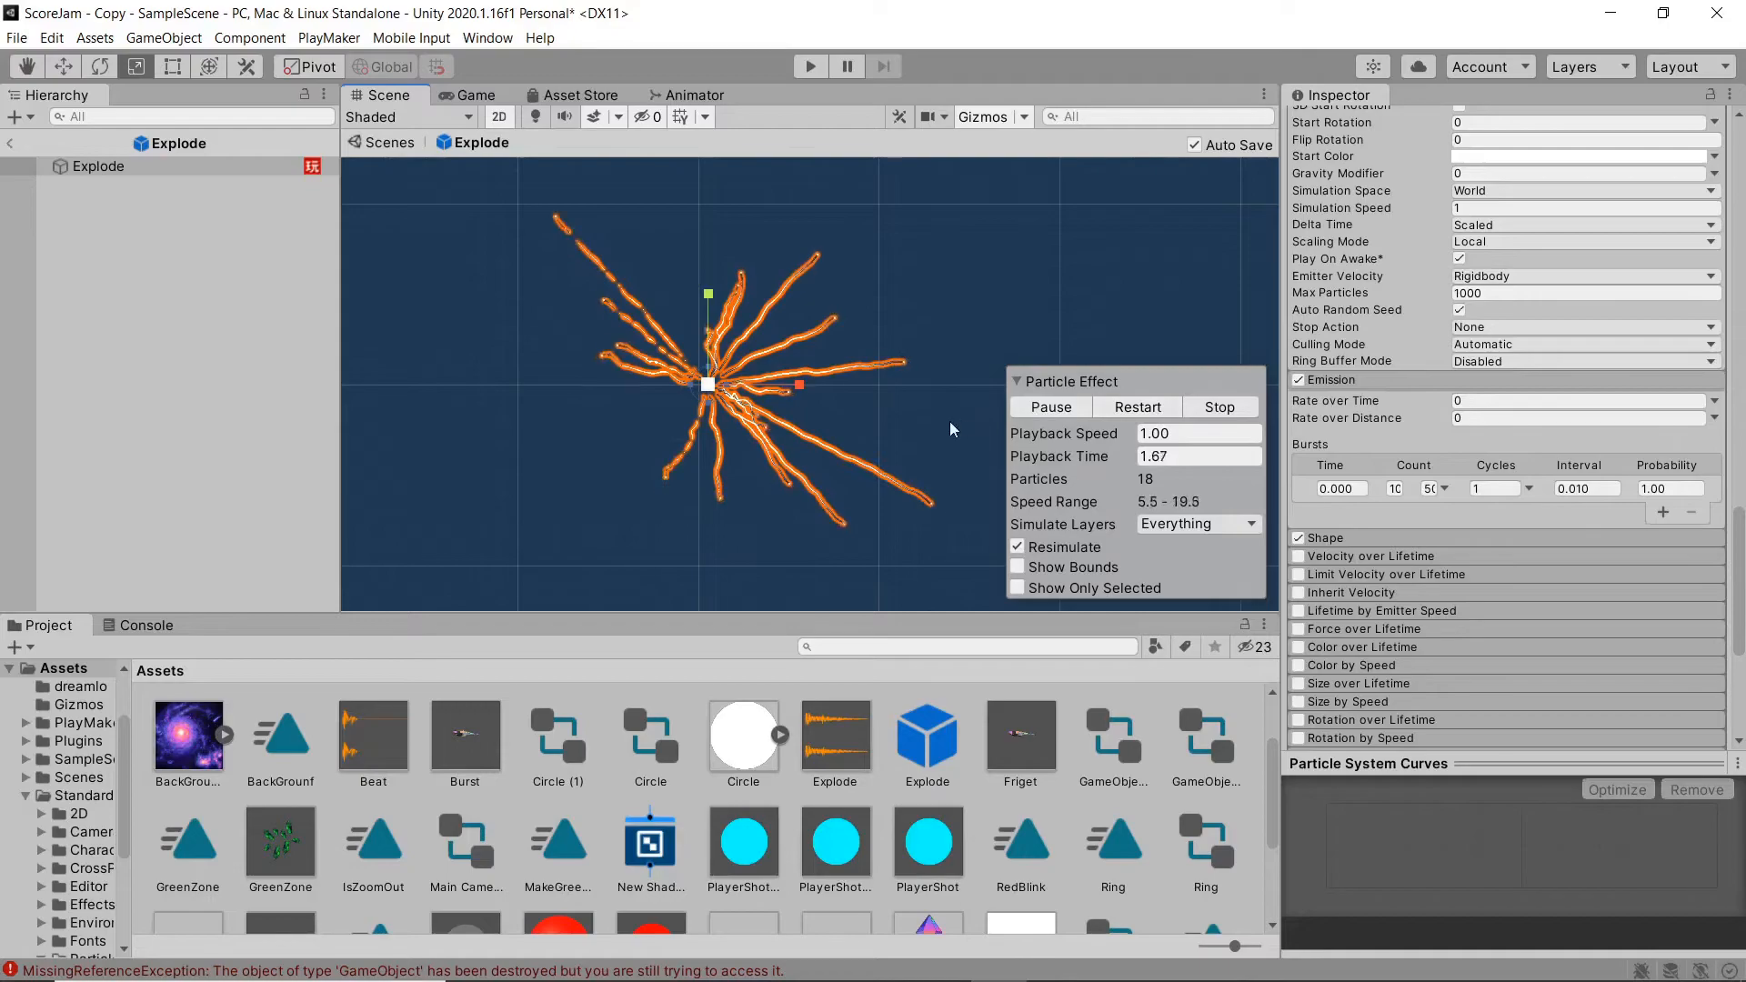
scroll(788, 410, up, 2)
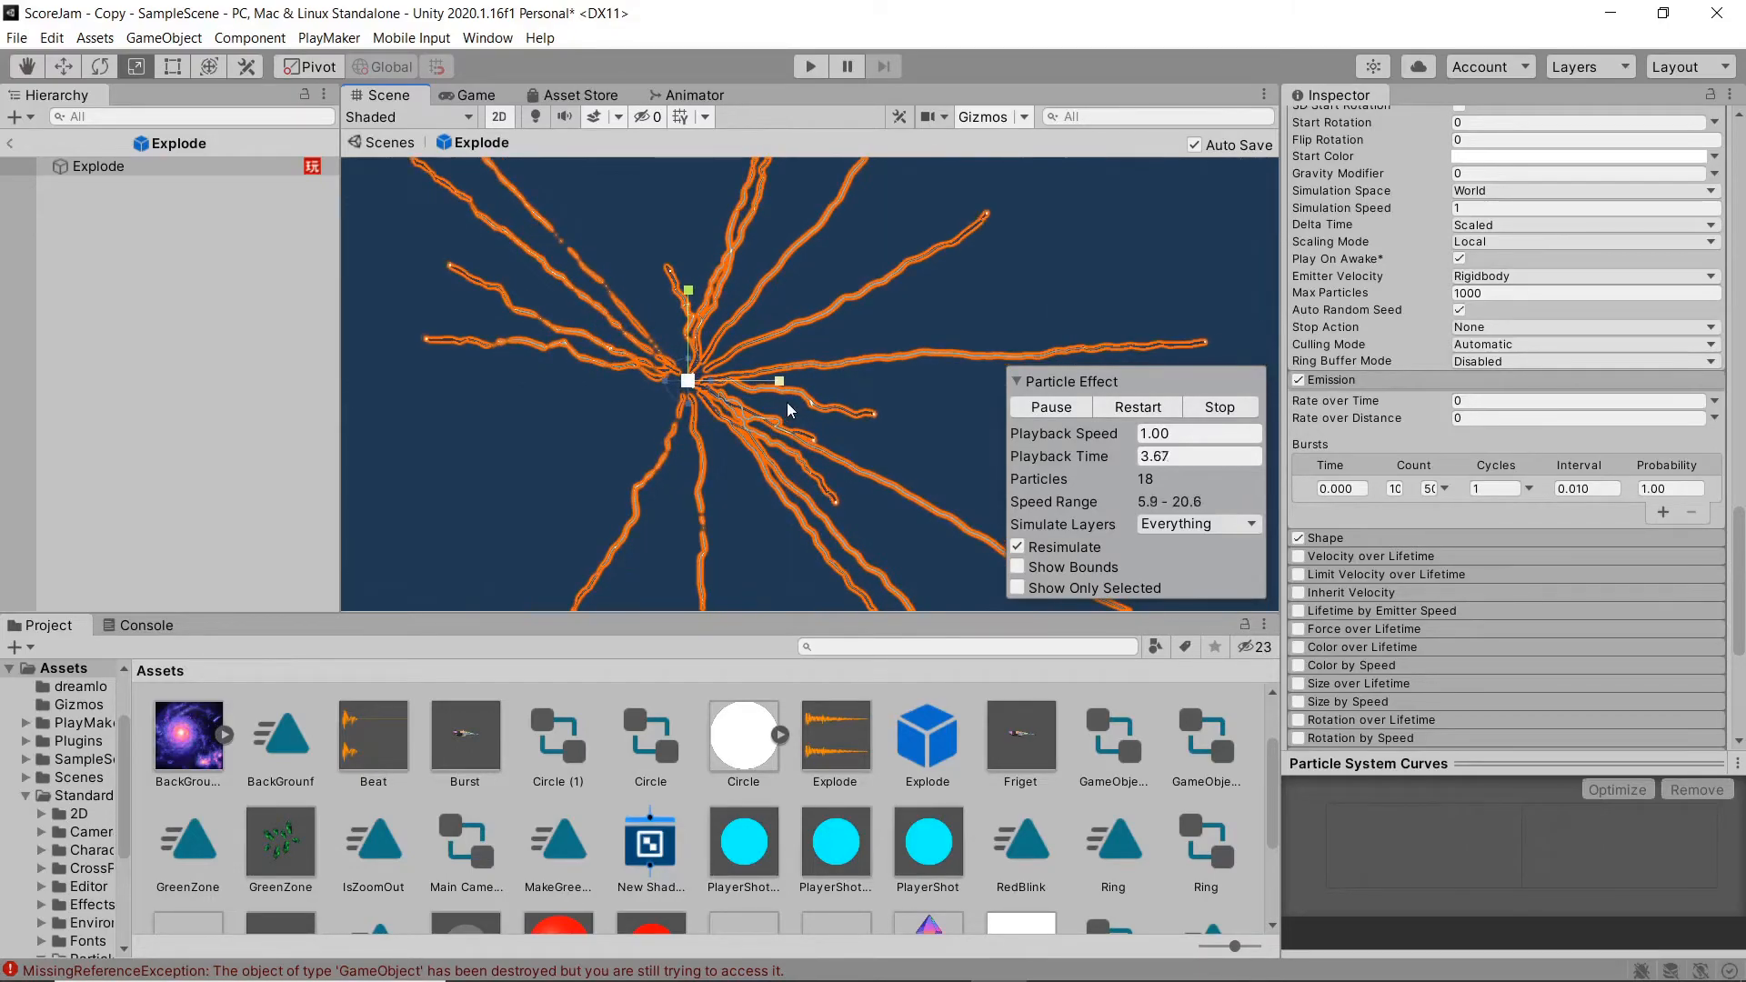
scroll(1488, 608, down, 3)
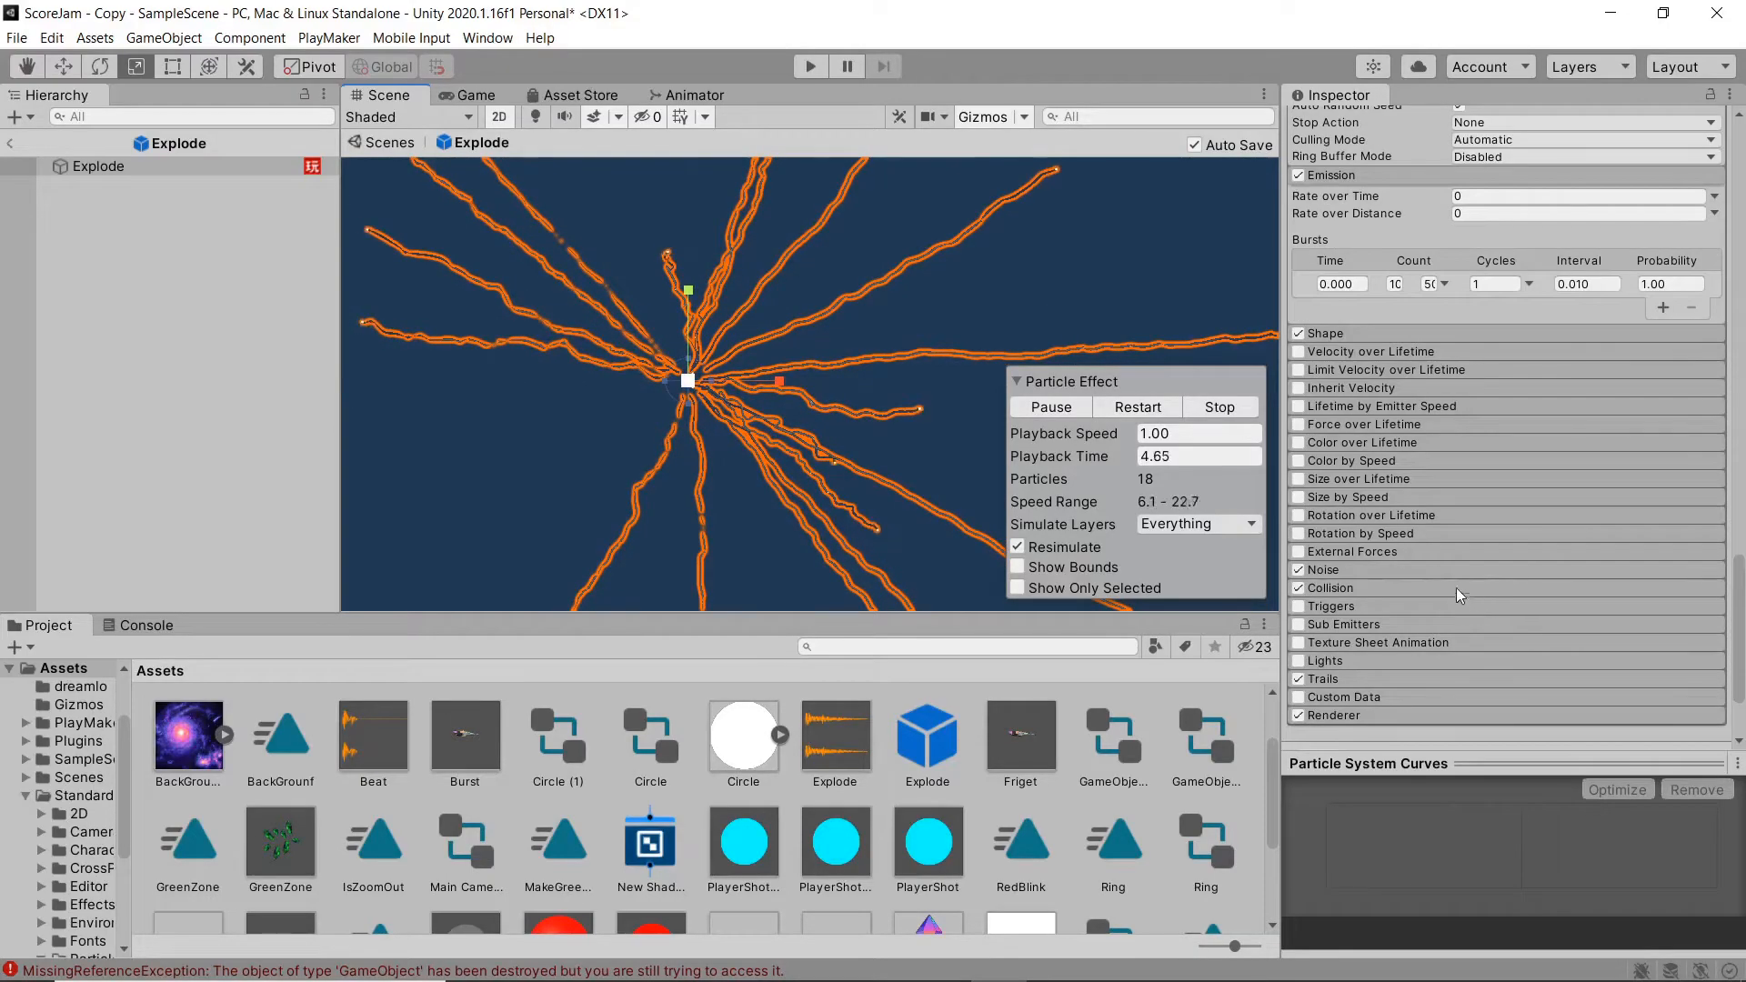
click(1328, 568)
scroll(1375, 589, down, 3)
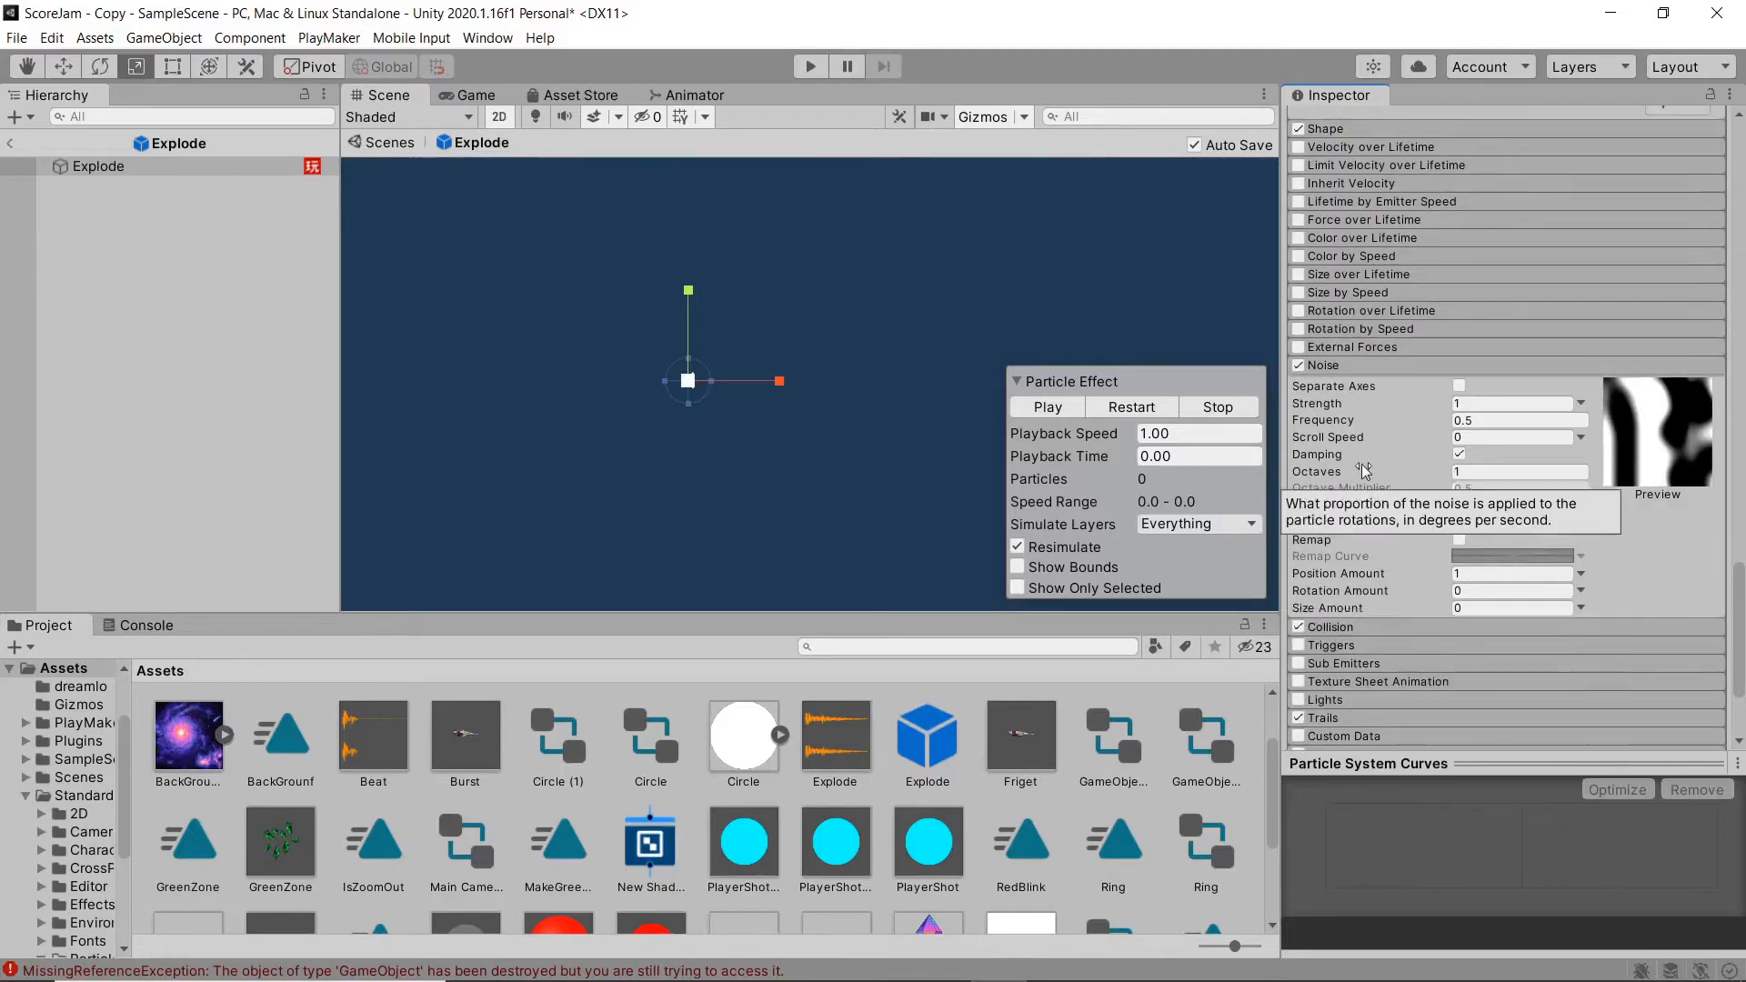
scroll(1383, 598, down, 2)
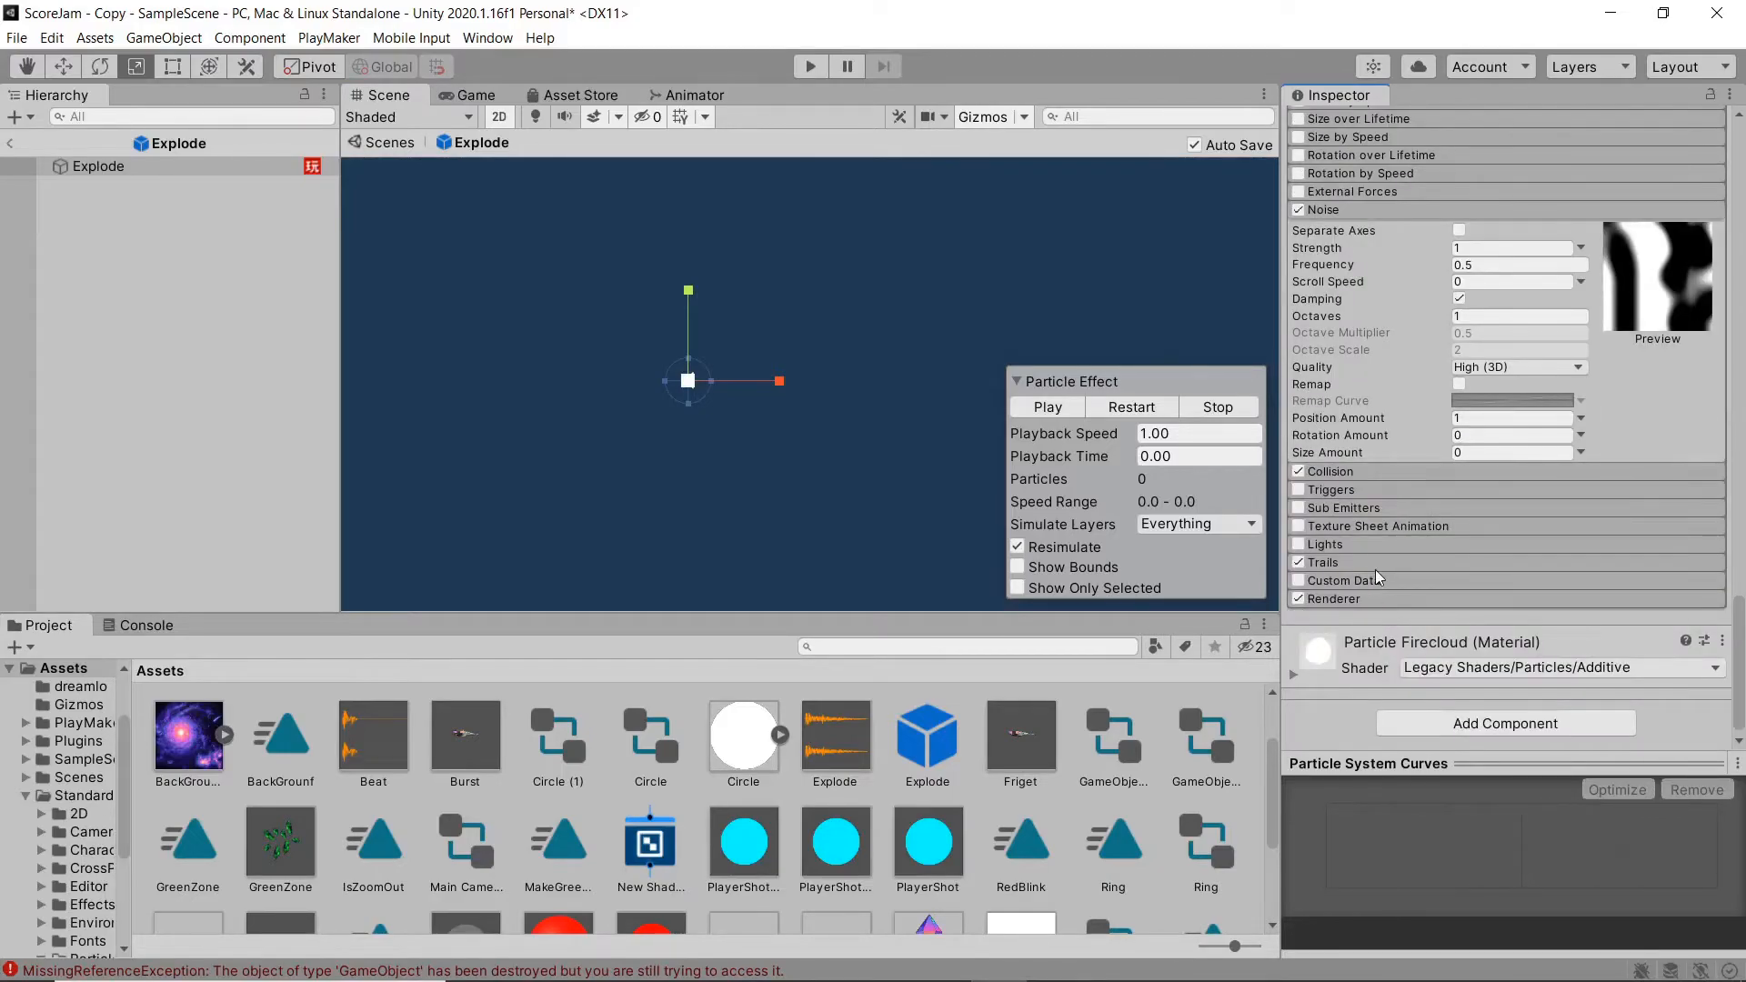
click(1330, 561)
scroll(1394, 600, down, 3)
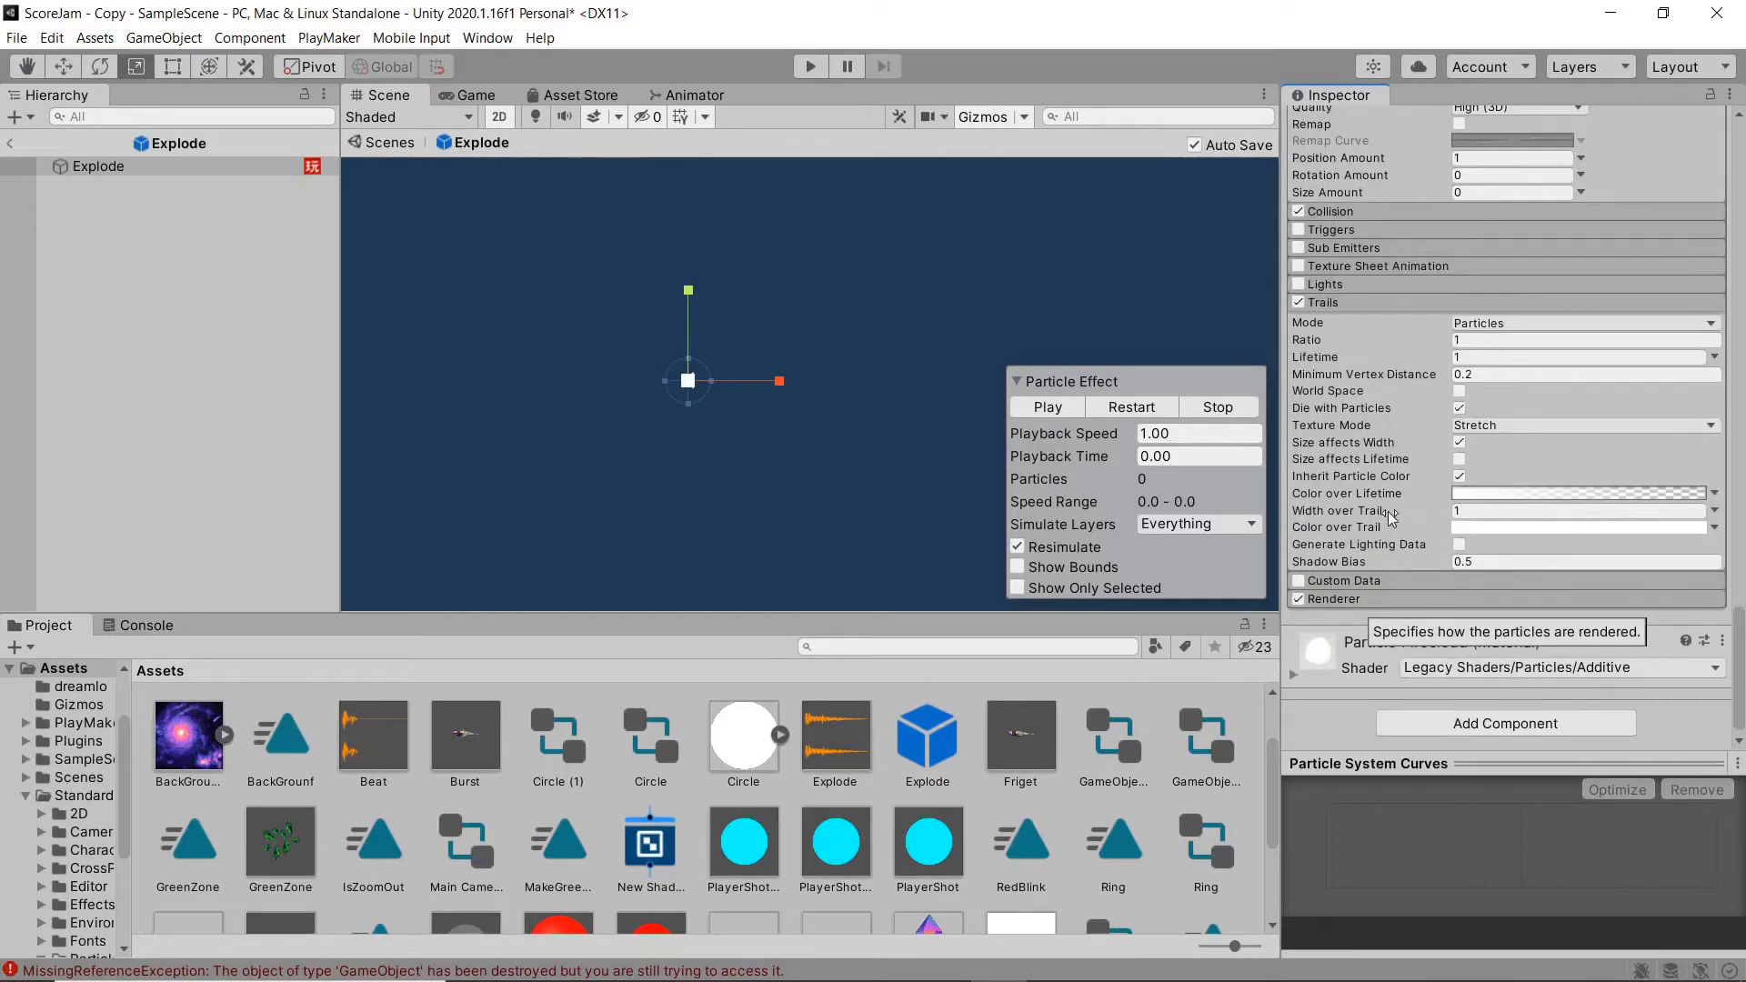
click(1343, 213)
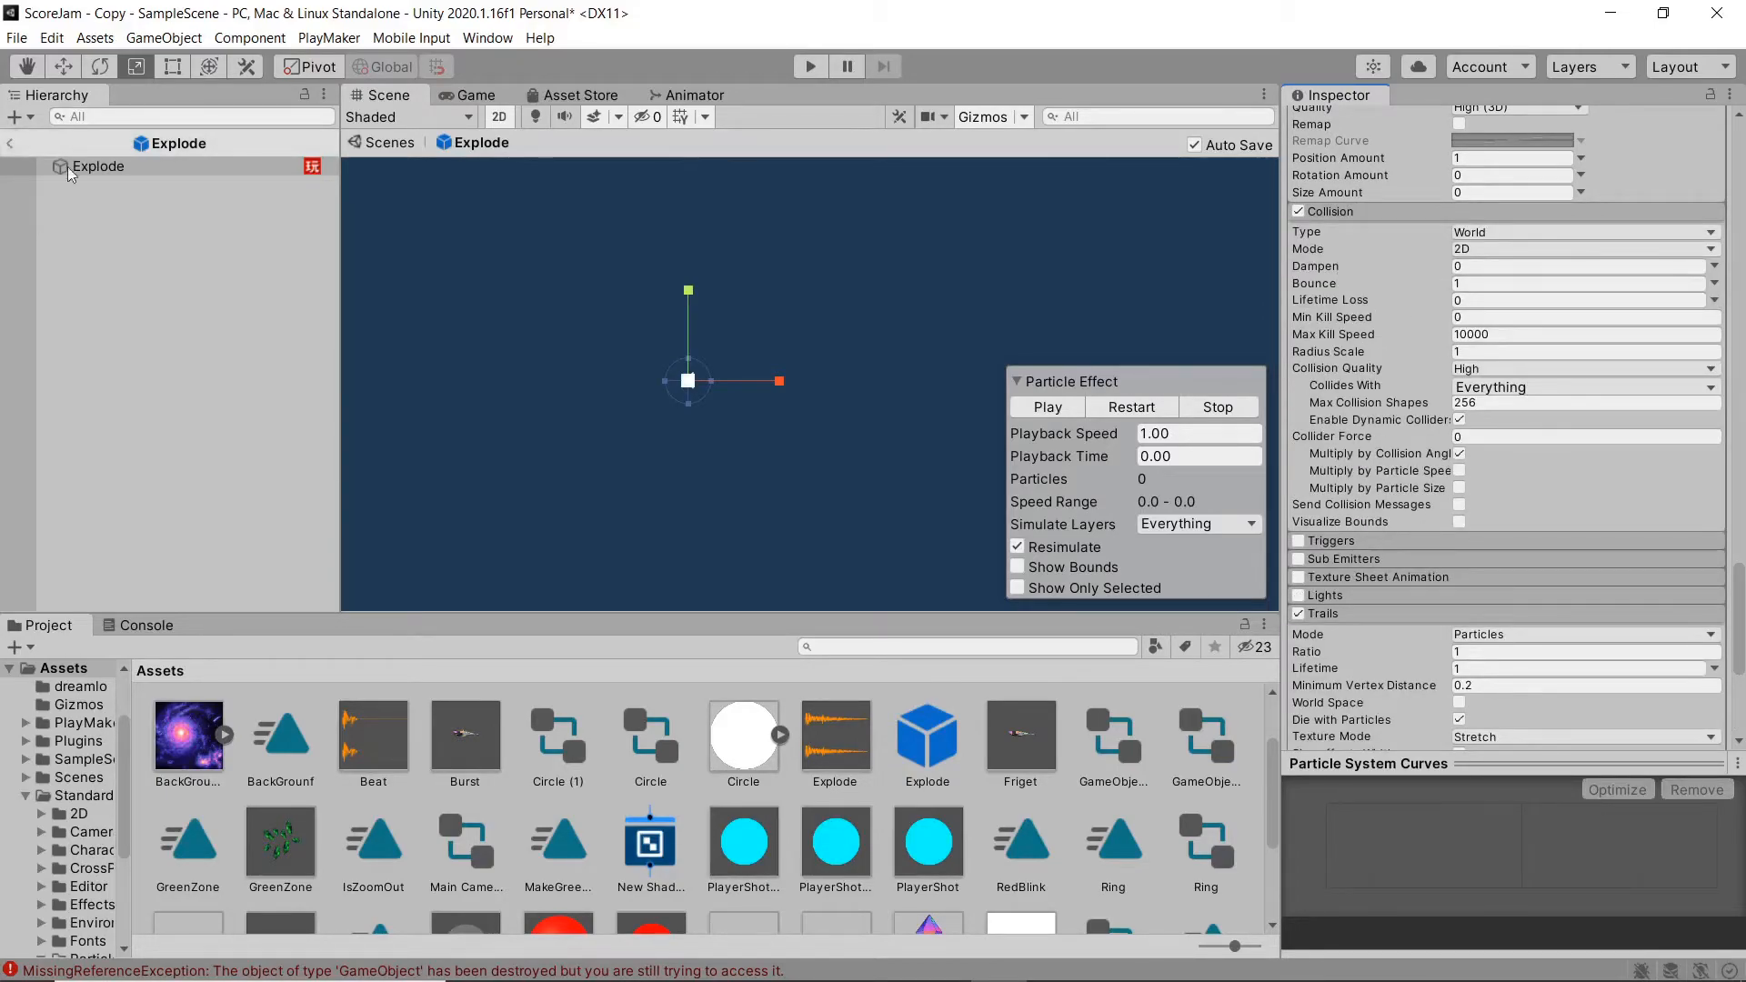
Step: Enable the Audio Source component on the Explode prefab, then return to SampleScene
scroll(1342, 456, up, 15)
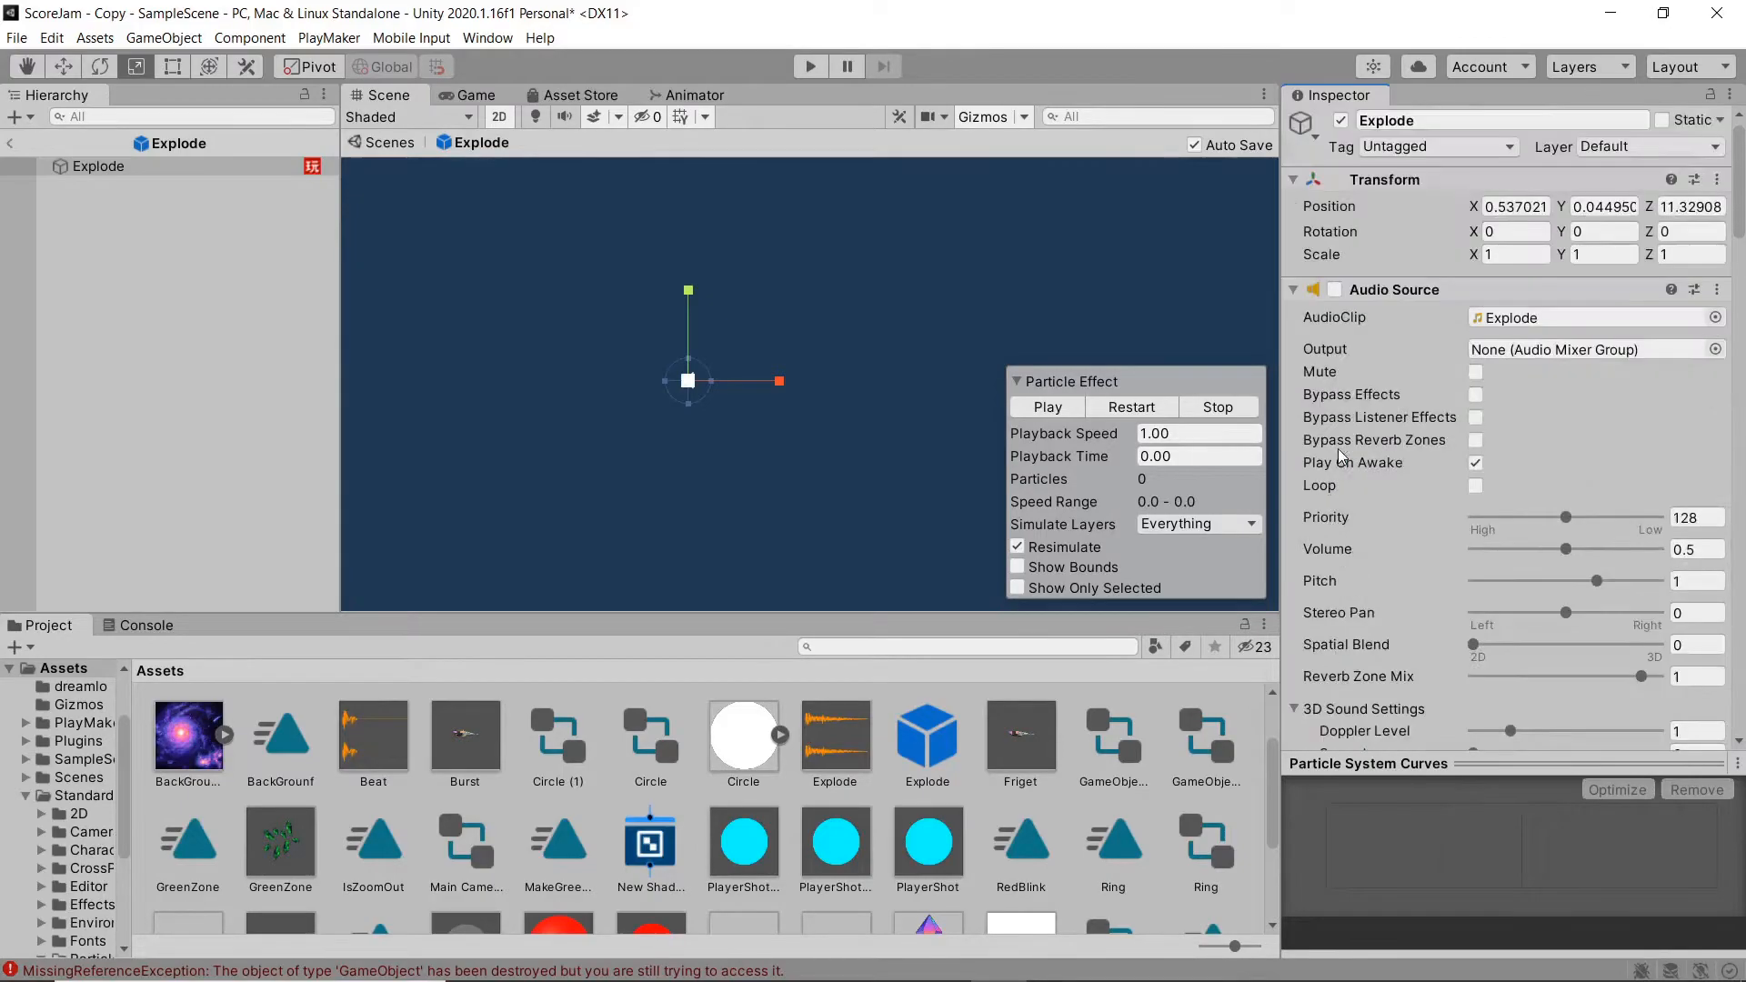
scroll(1391, 404, up, 1)
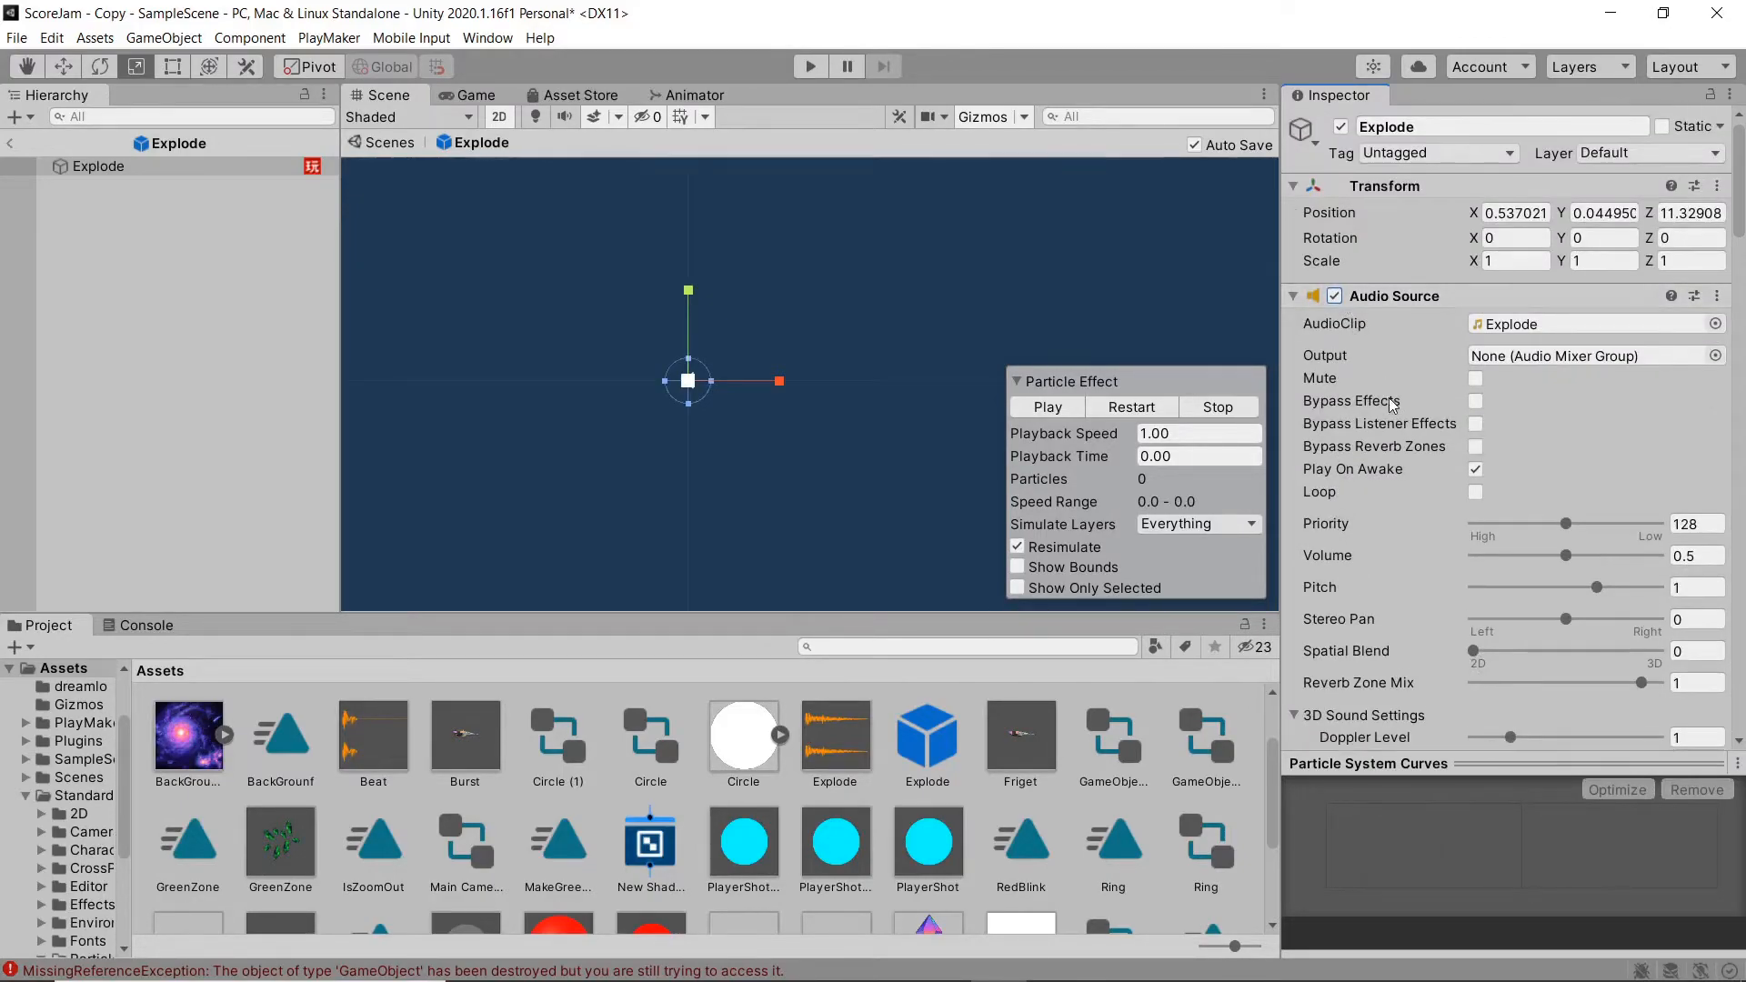
click(12, 148)
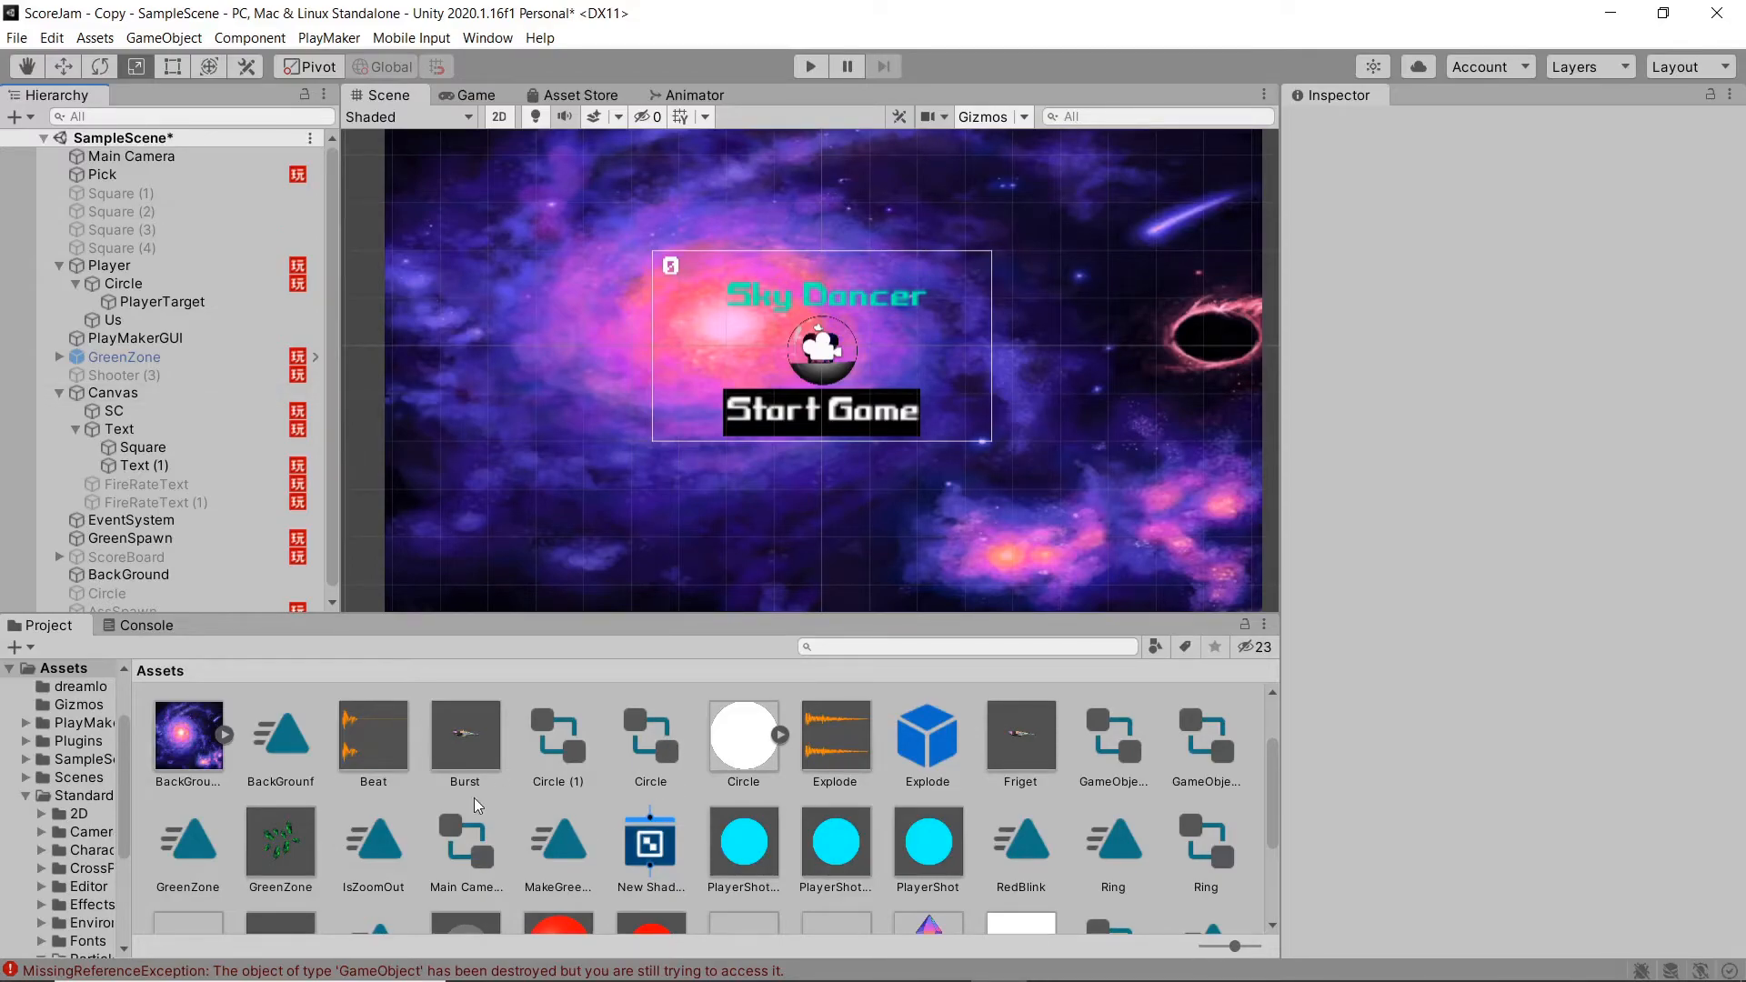
scroll(668, 822, down, 2)
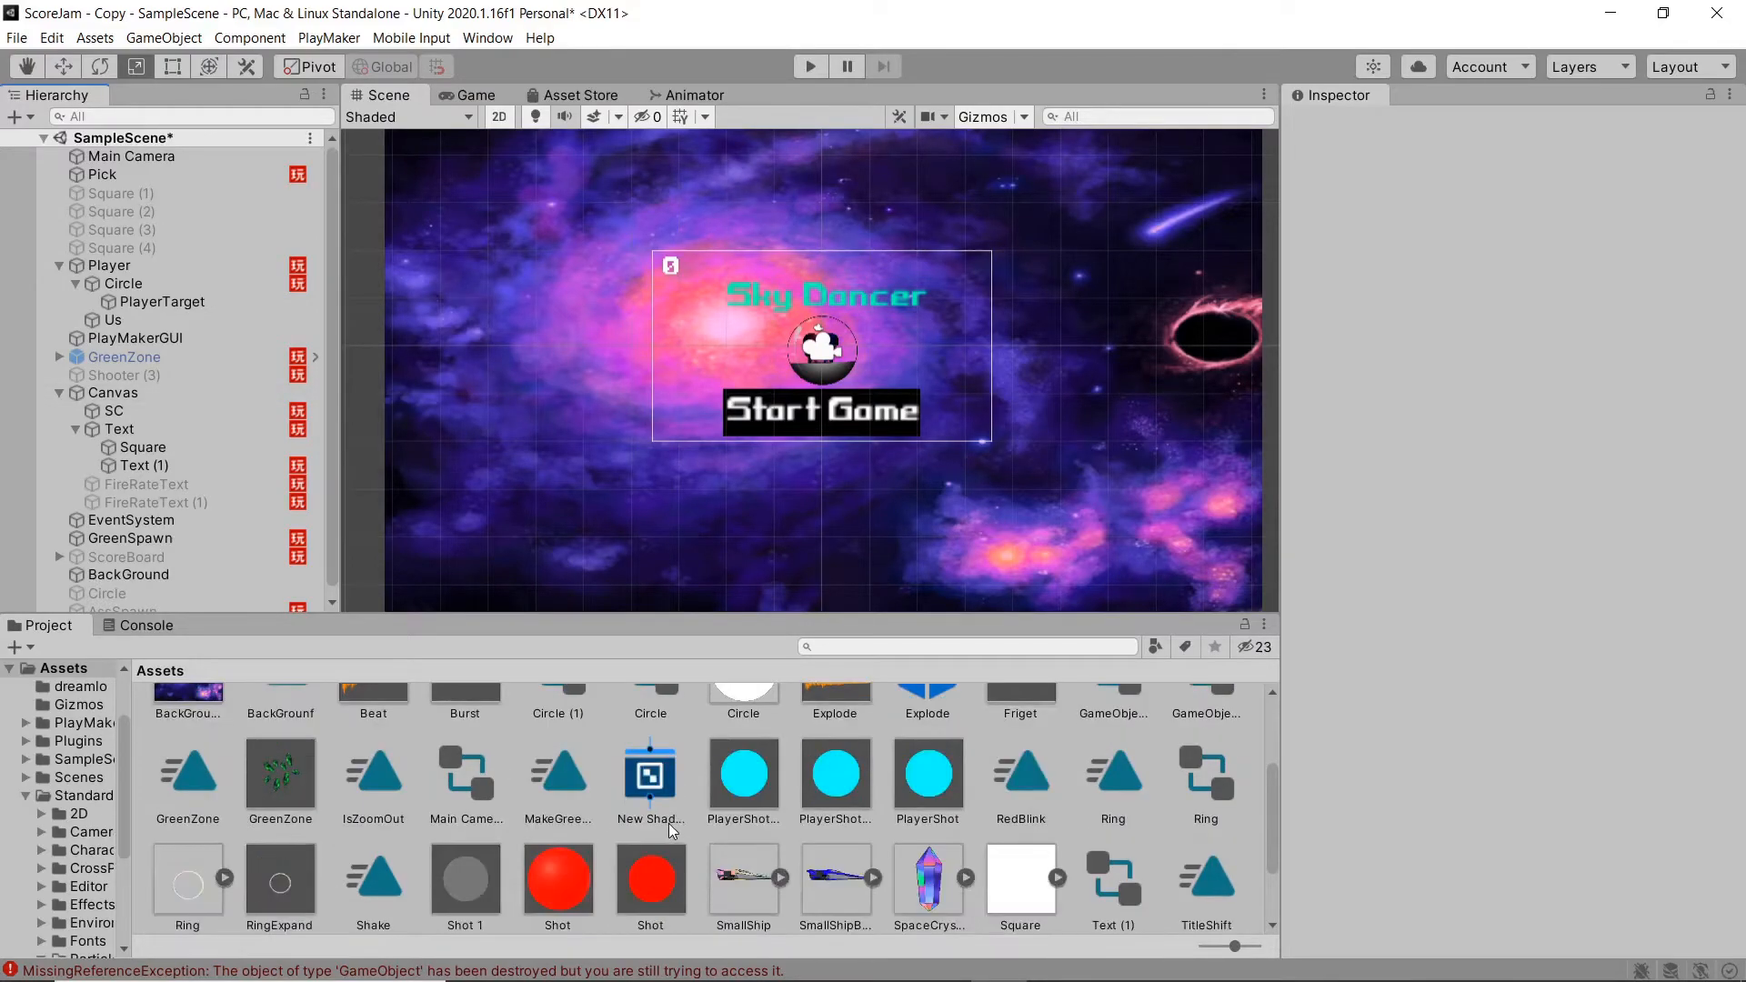
Step: Open the PlayerShot 2 prefab and enable its Audio Source component with the Beat clip
scroll(820, 833, down, 1)
scroll(820, 832, up, 3)
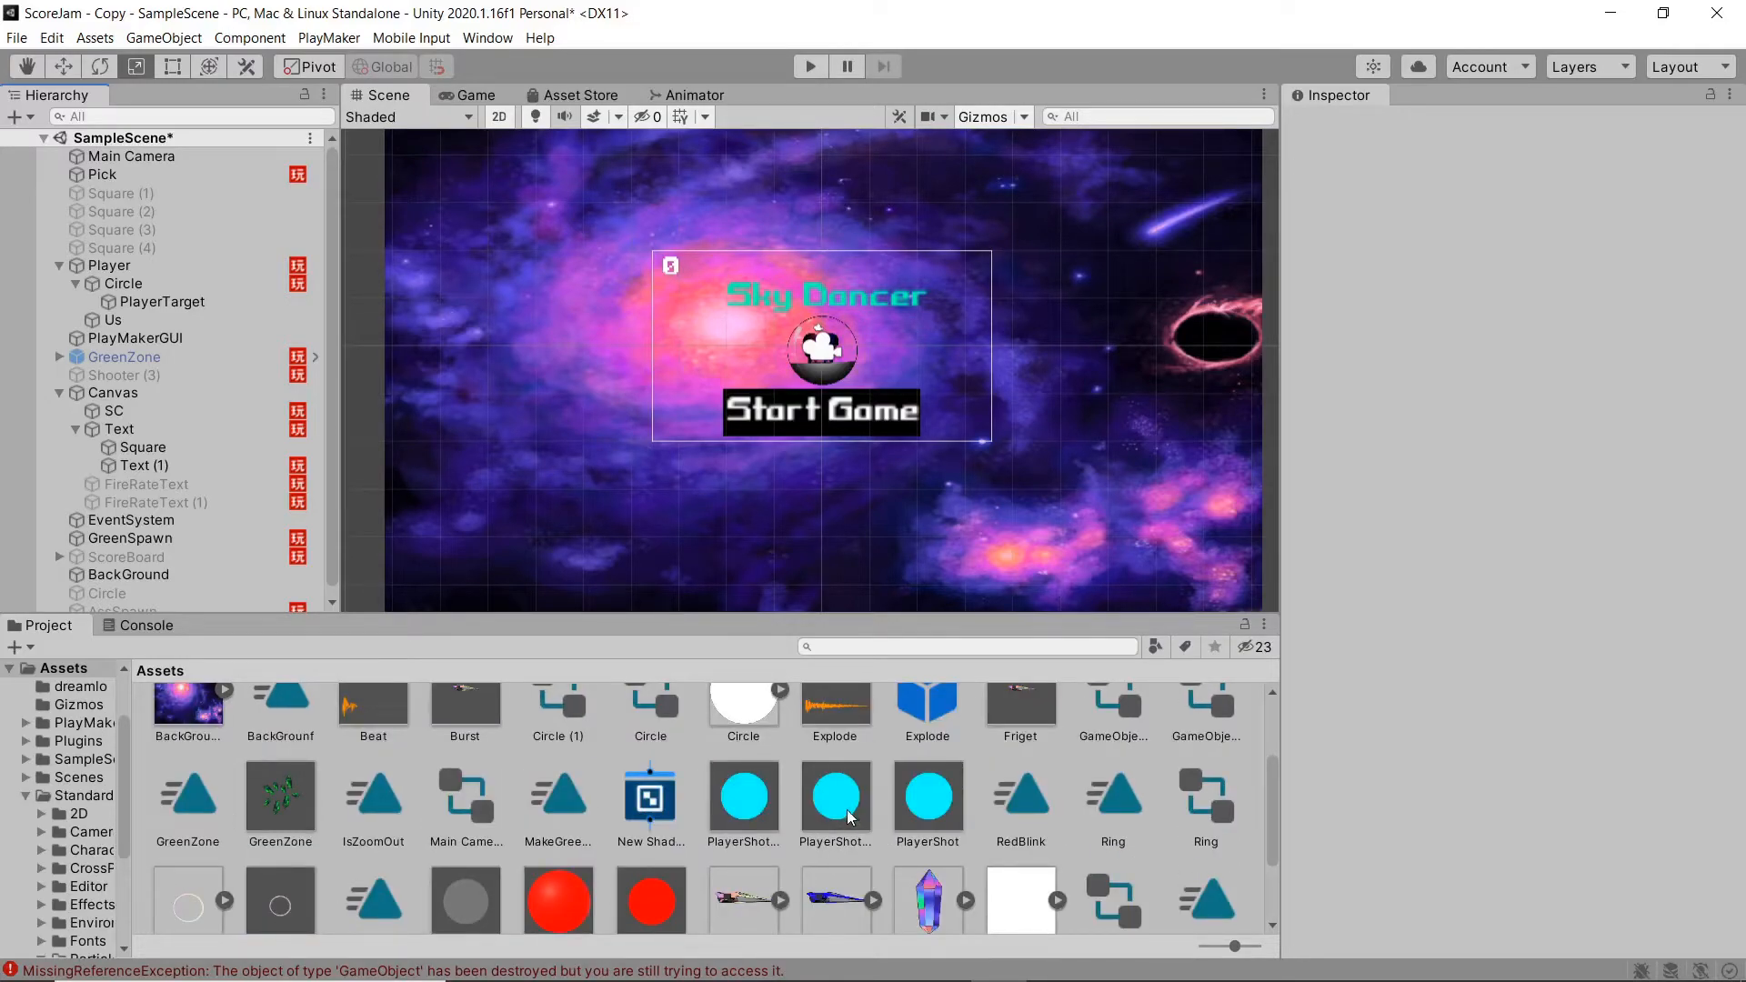
double_click(838, 809)
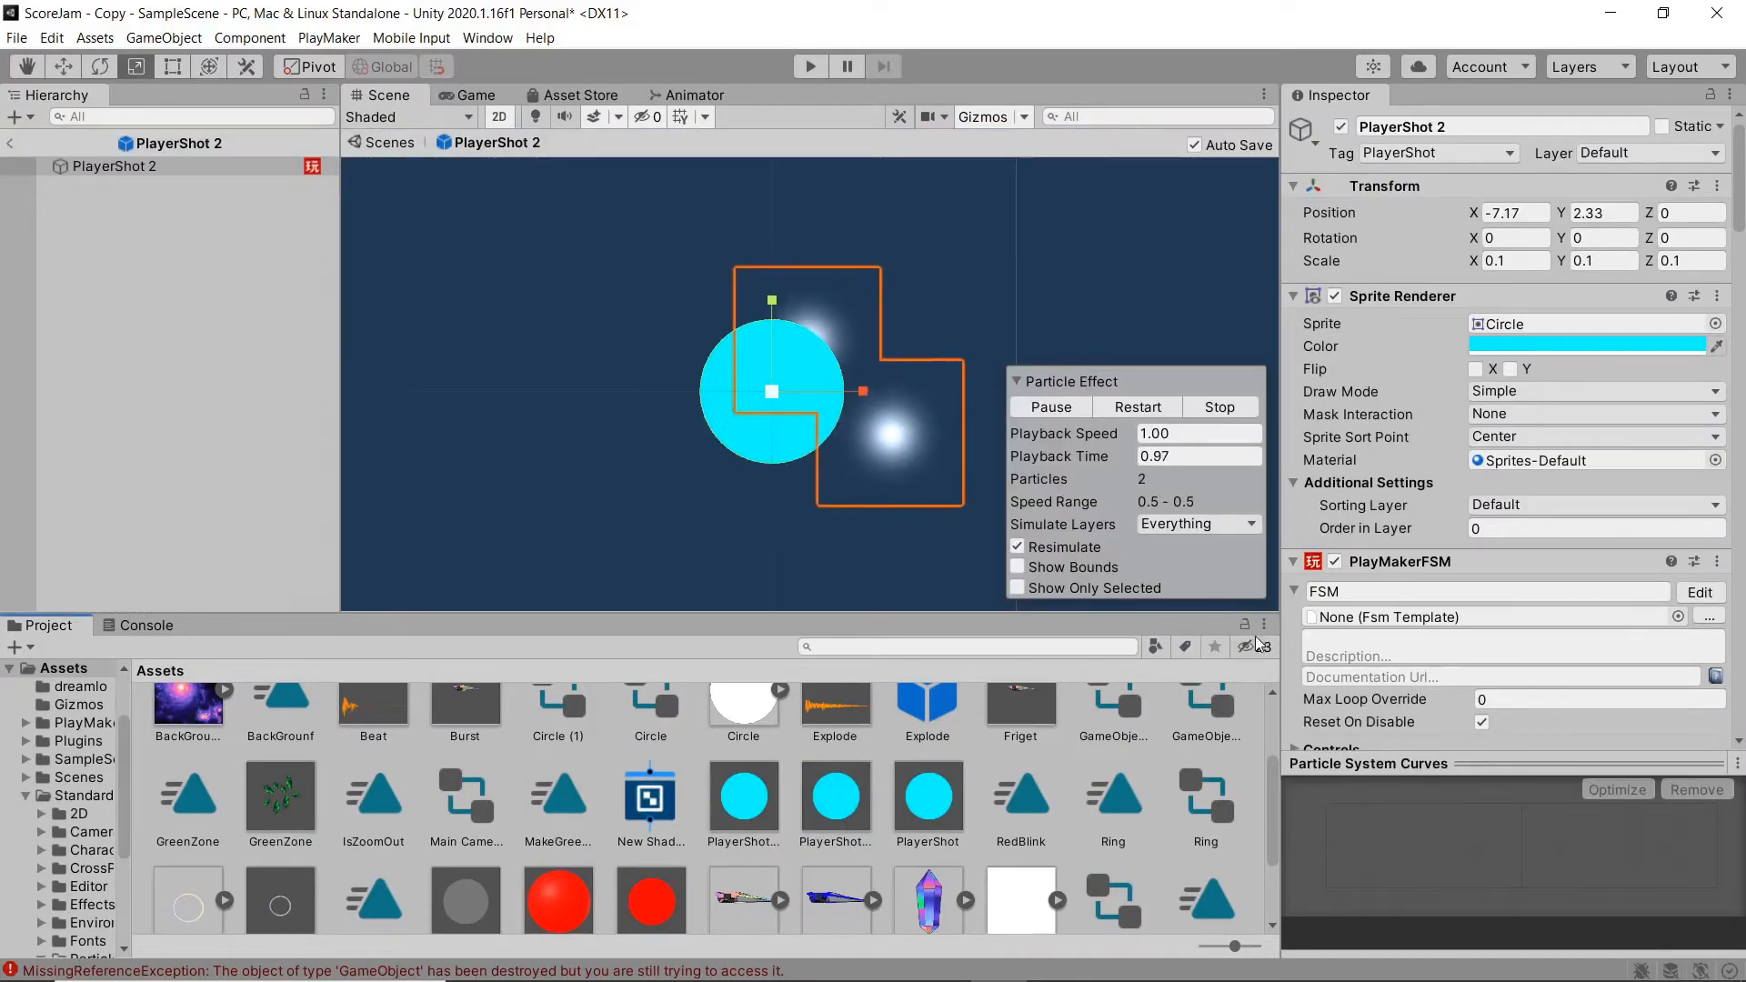
scroll(1356, 509, down, 10)
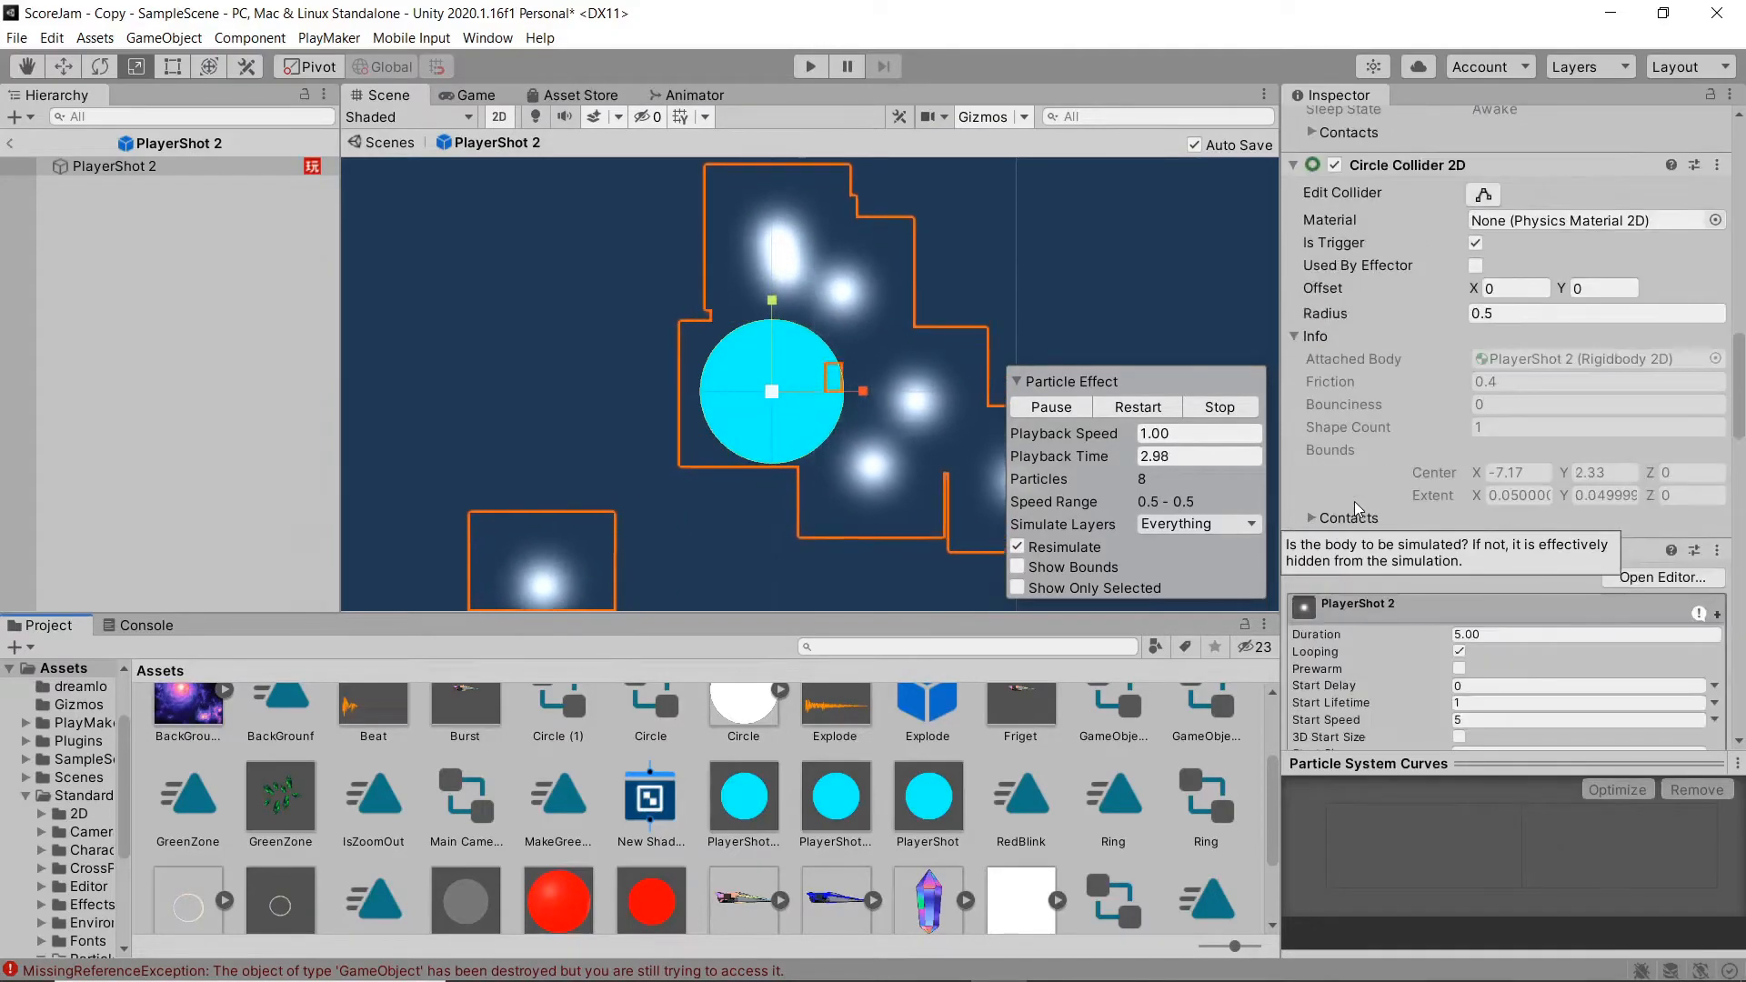
scroll(1355, 506, down, 15)
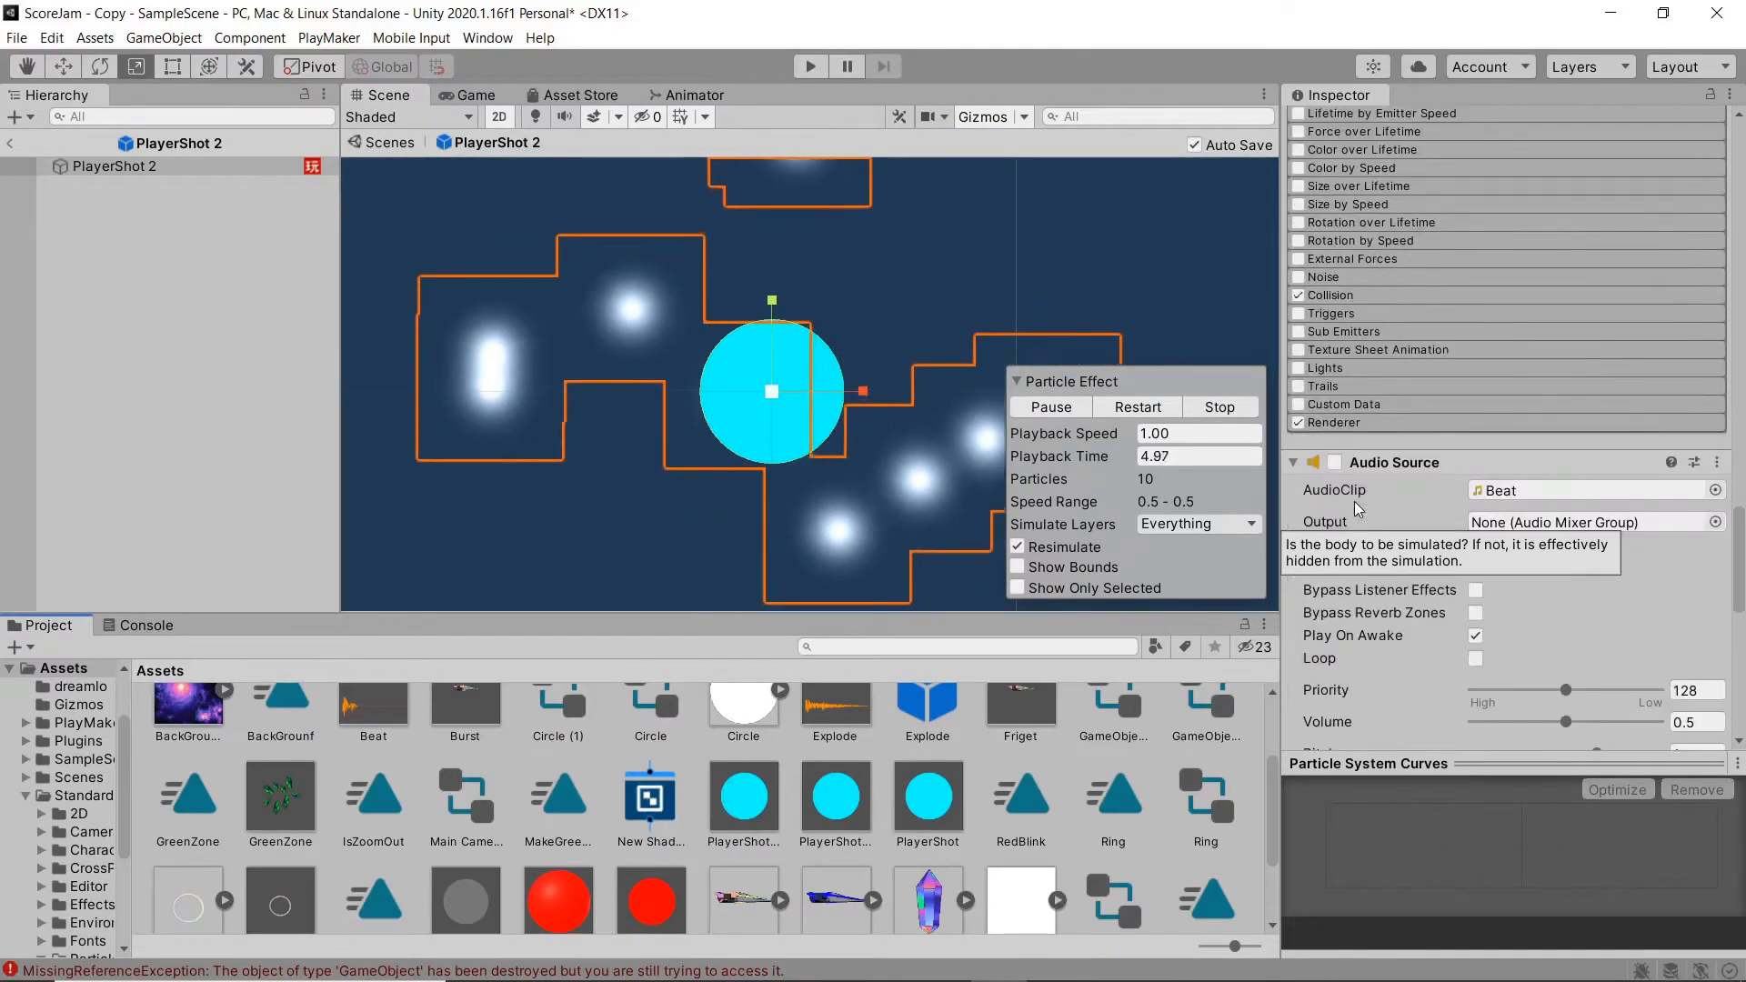
scroll(1370, 506, down, 10)
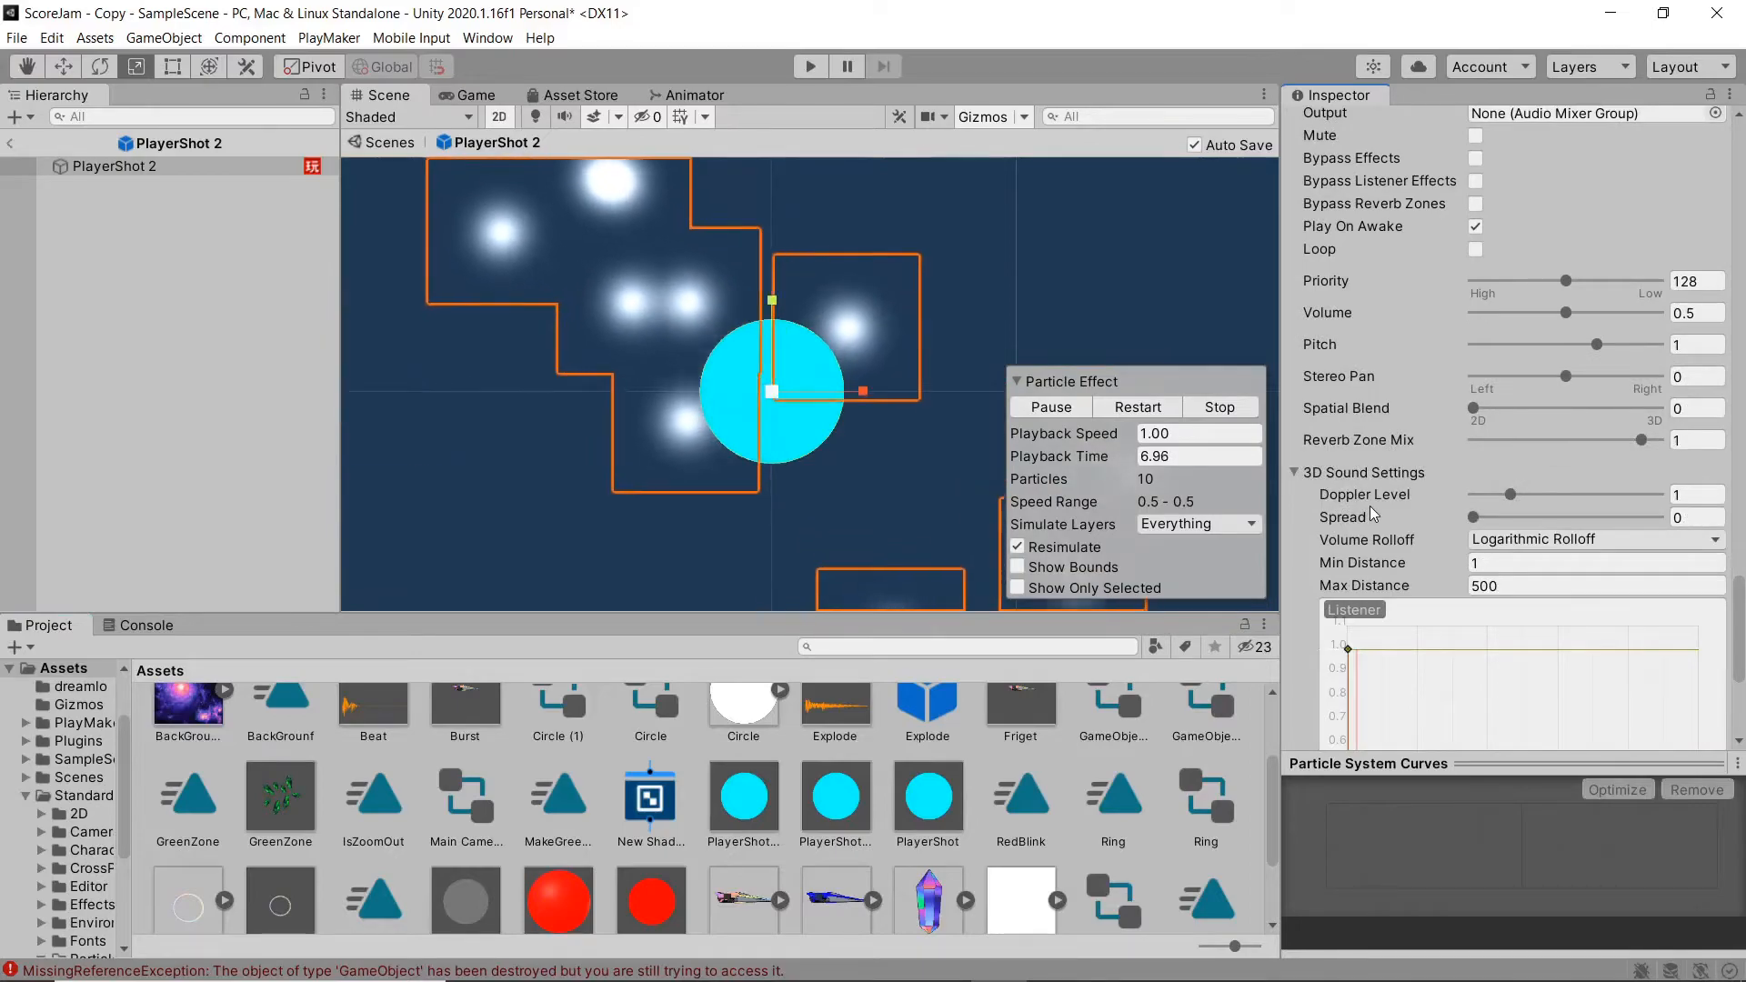
scroll(1369, 506, up, 5)
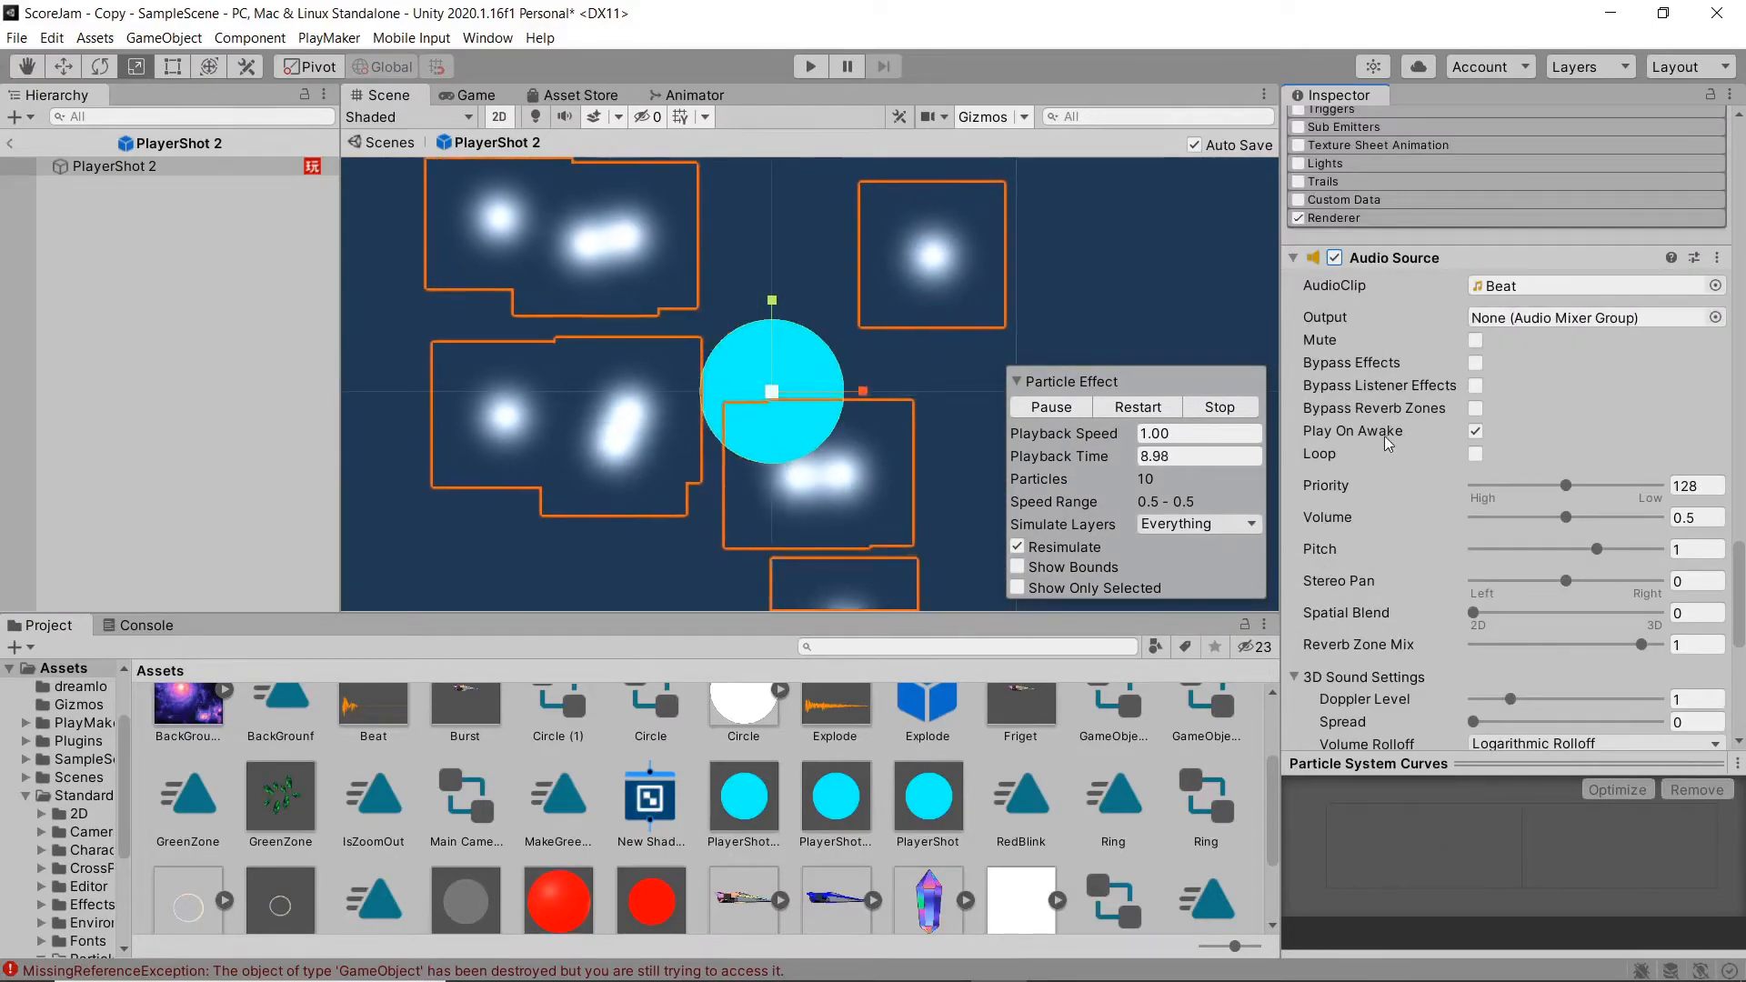
scroll(1426, 446, down, 5)
scroll(1420, 478, up, 9)
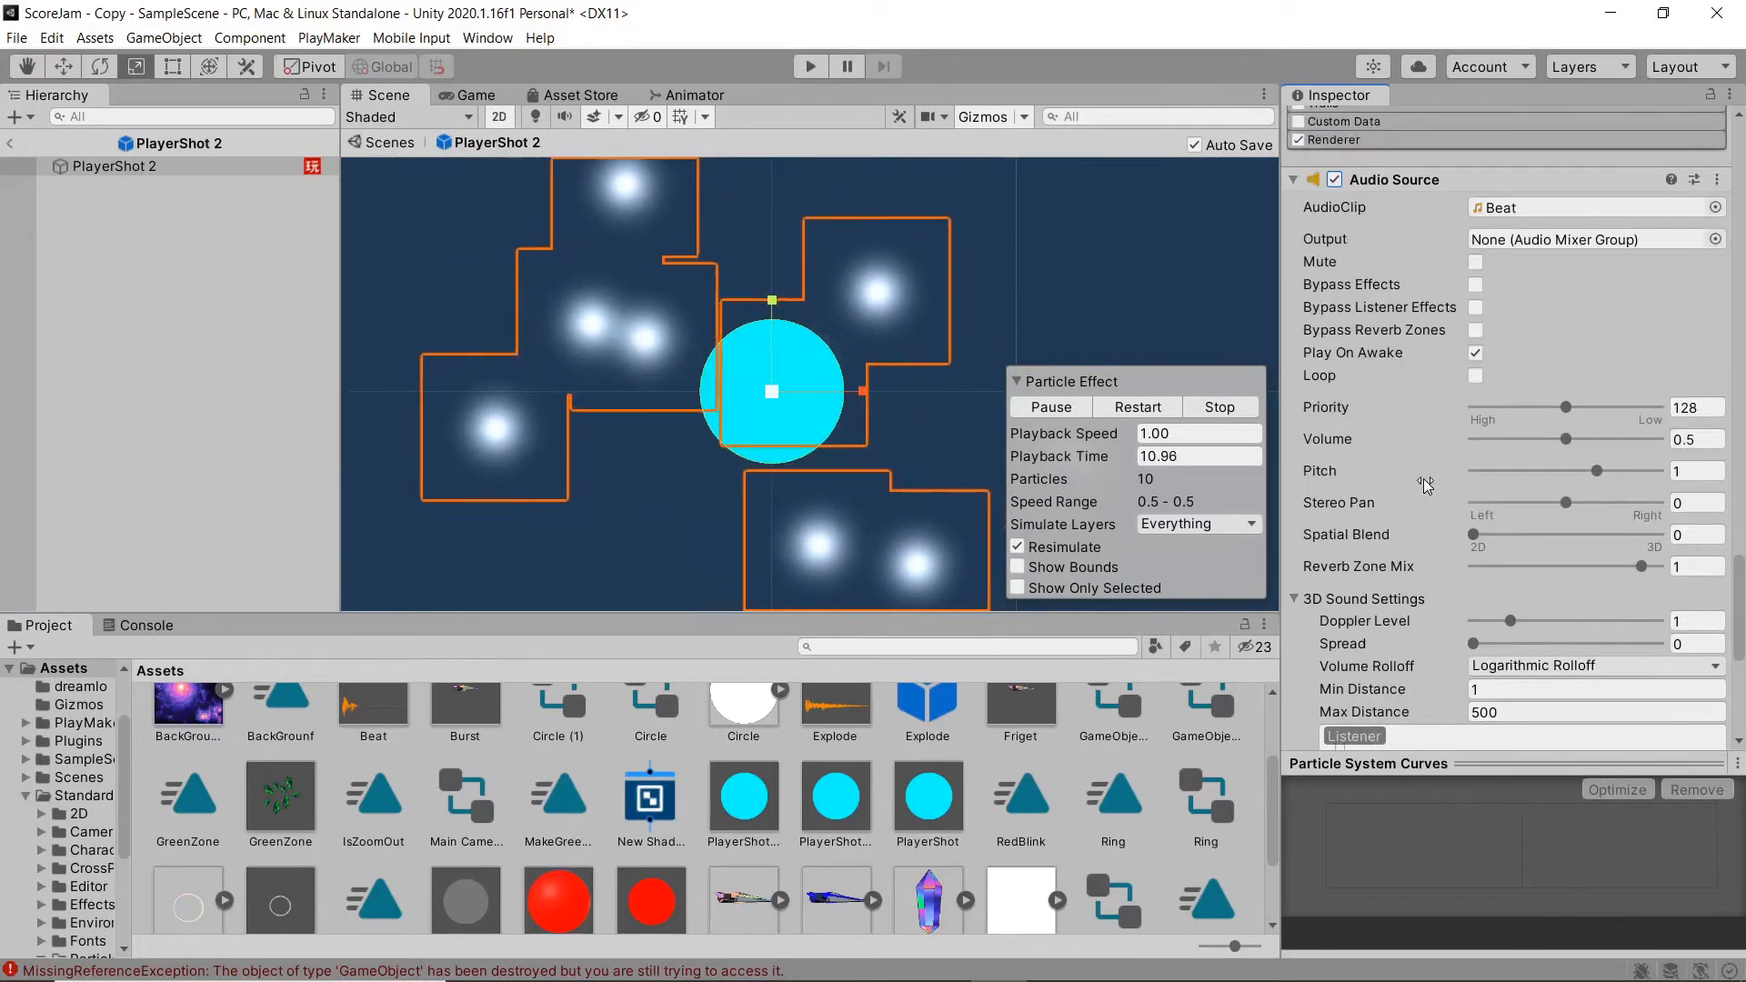
Step: Inspect the Translate action in State 1 of PlayerShot 2's PlayMaker FSM and return to SampleScene
scroll(1415, 482, up, 15)
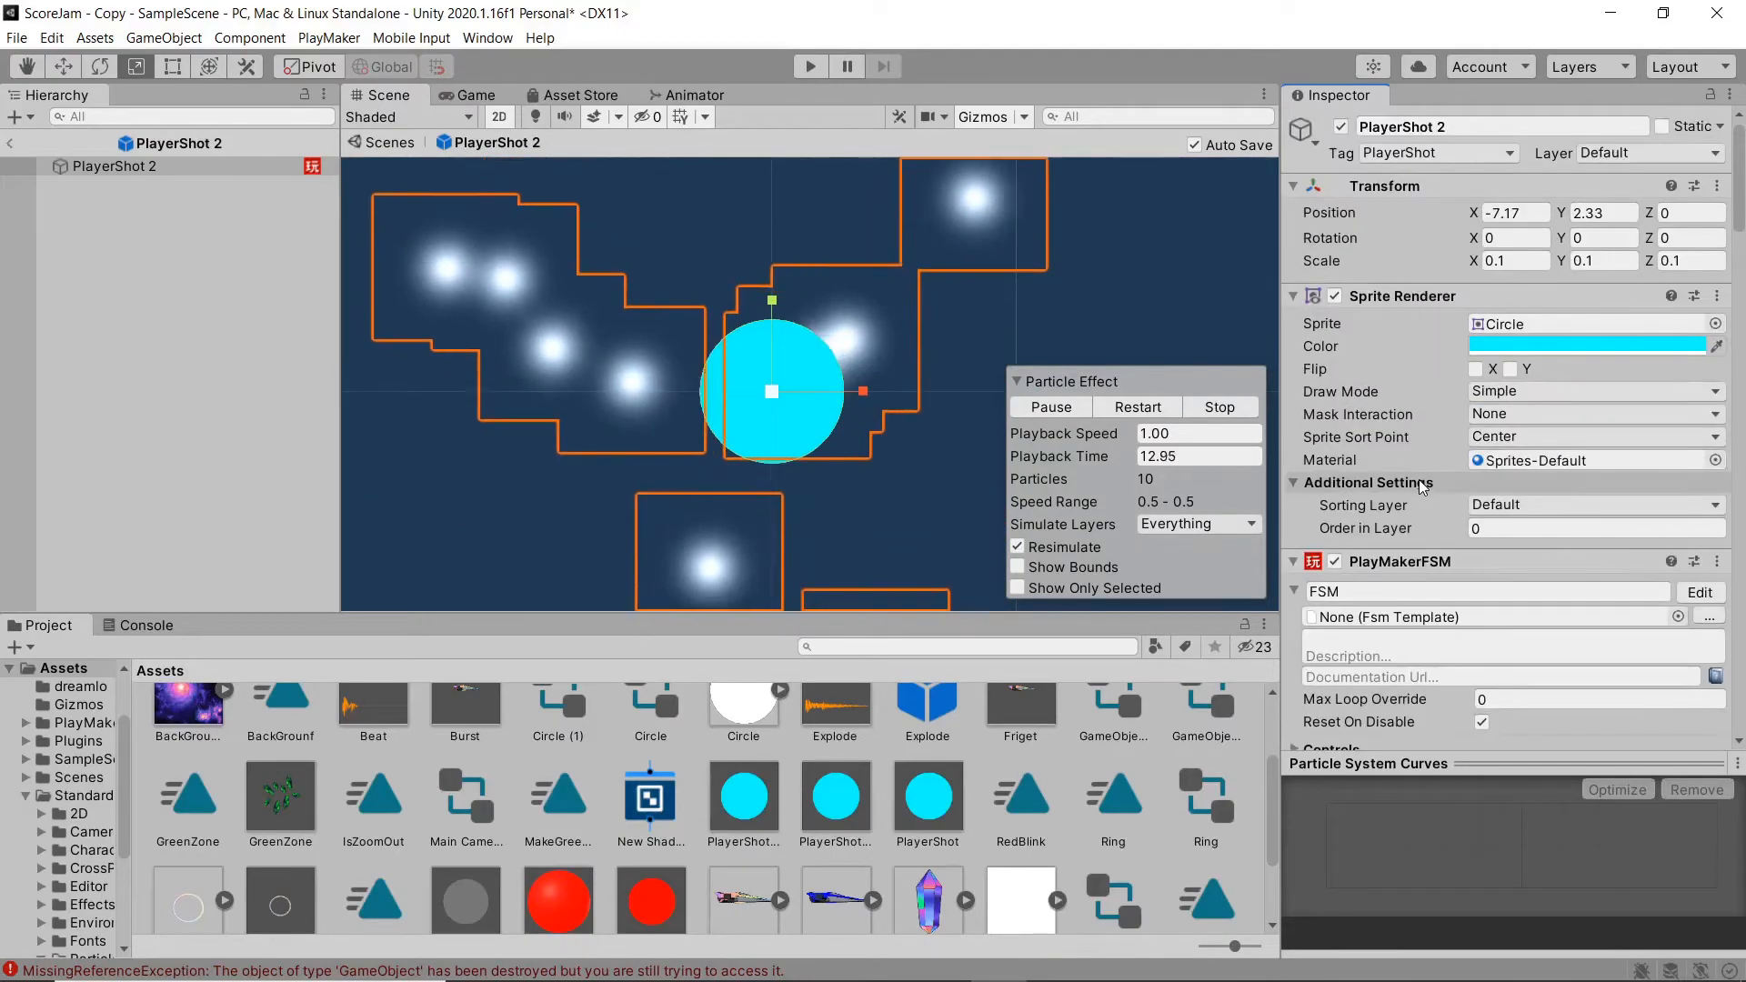
click(1700, 592)
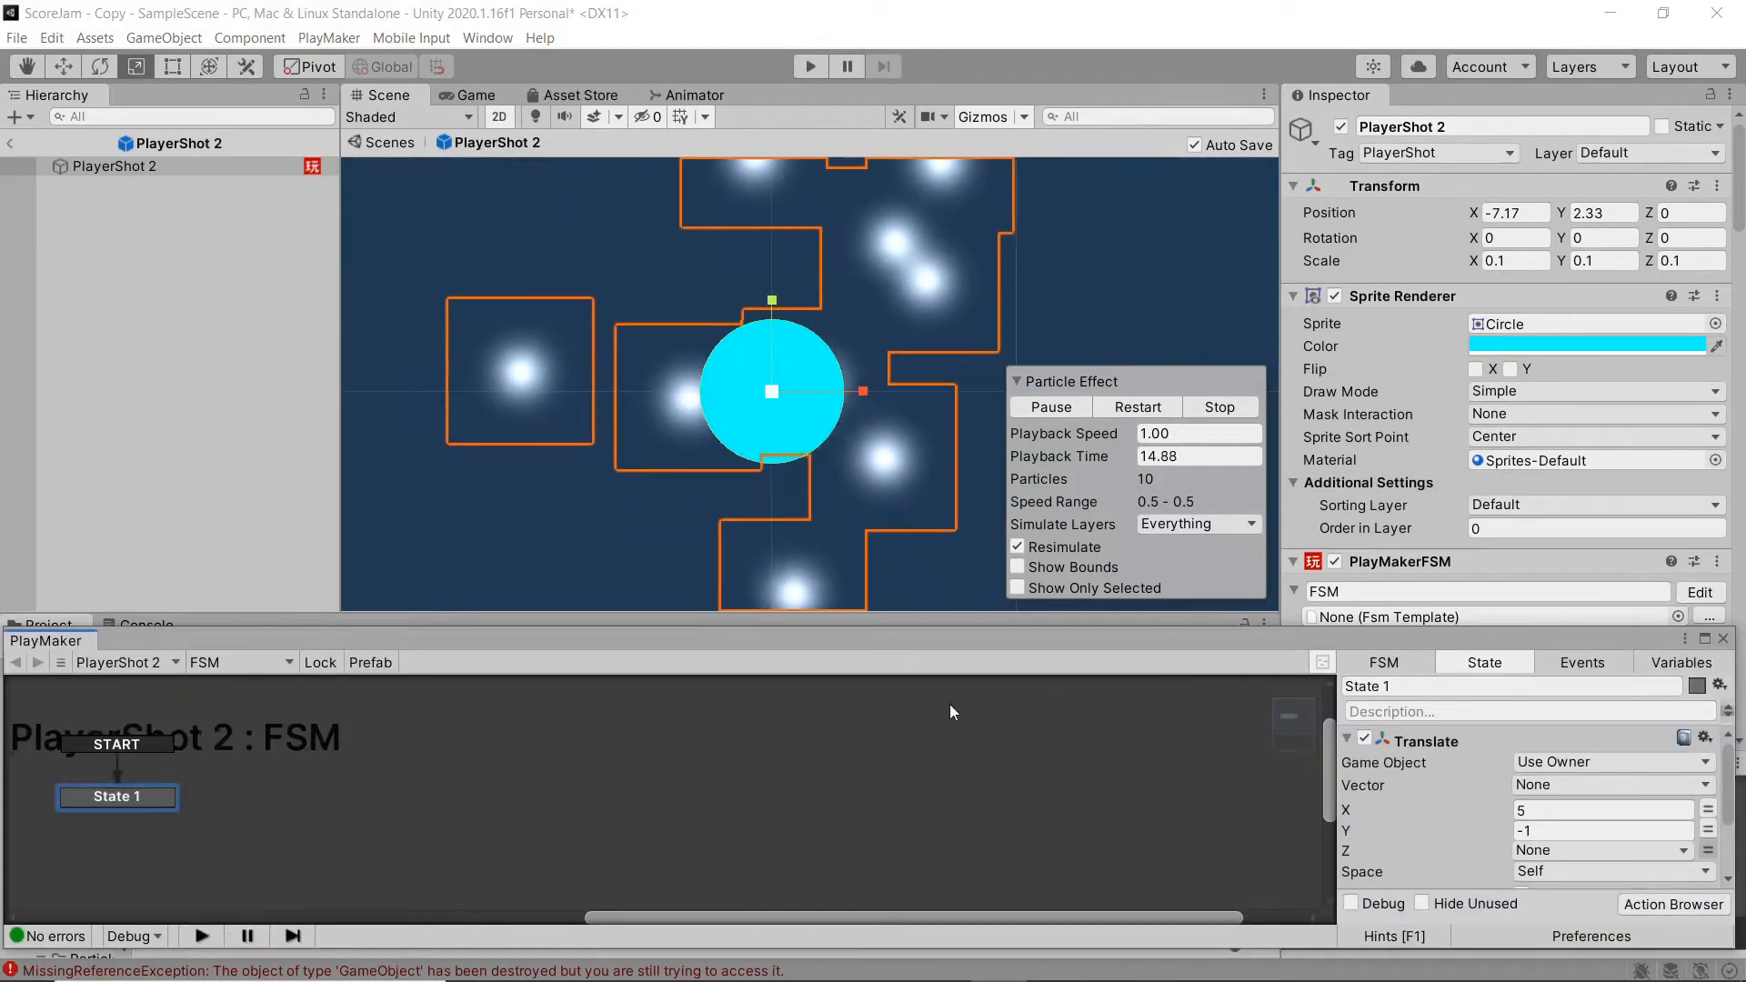
scroll(1360, 788, down, 3)
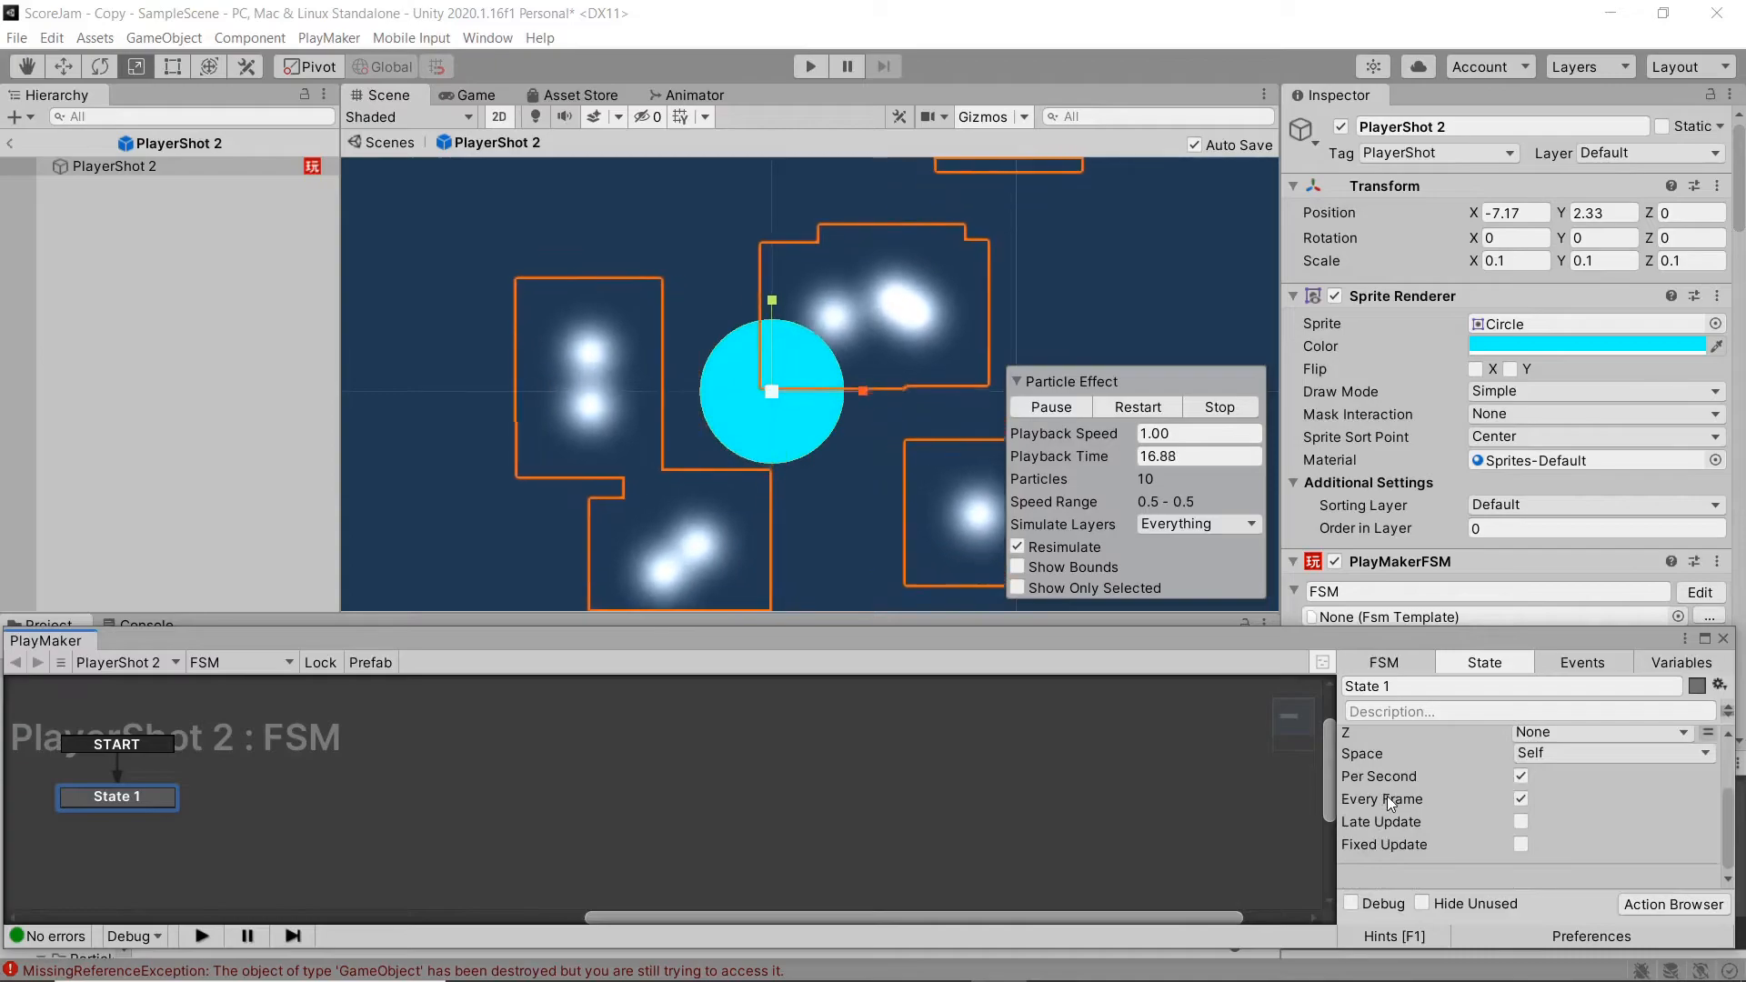
click(1722, 639)
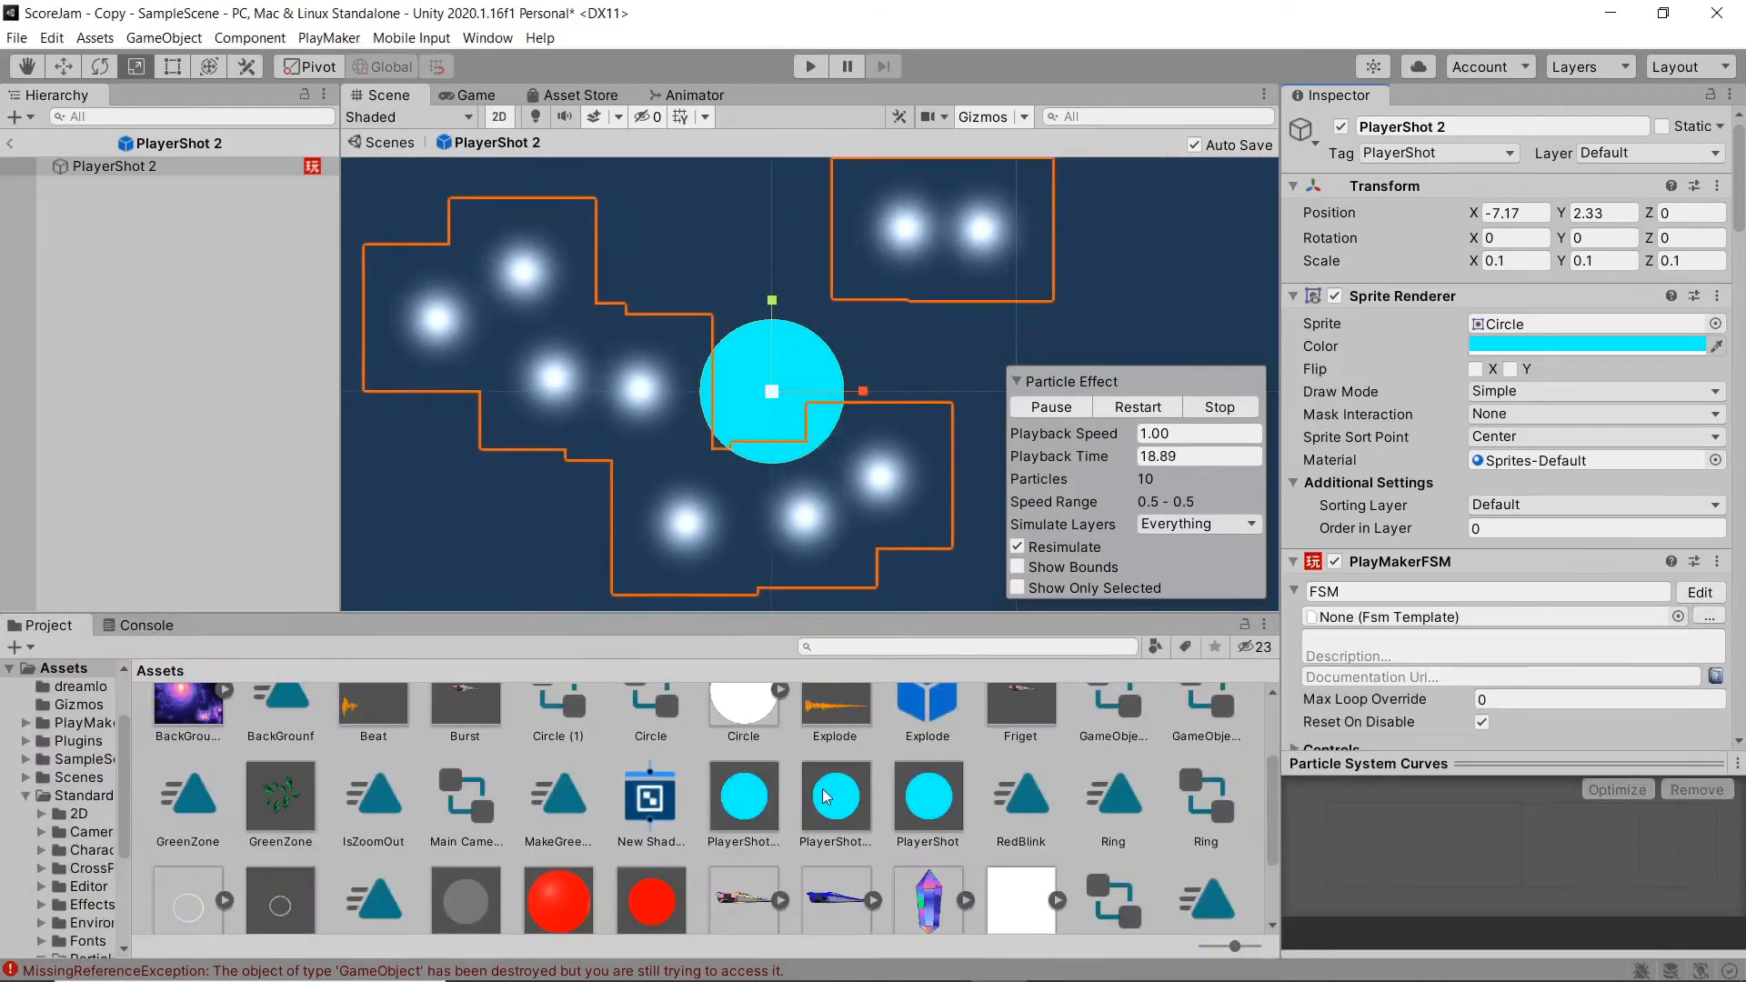
click(11, 143)
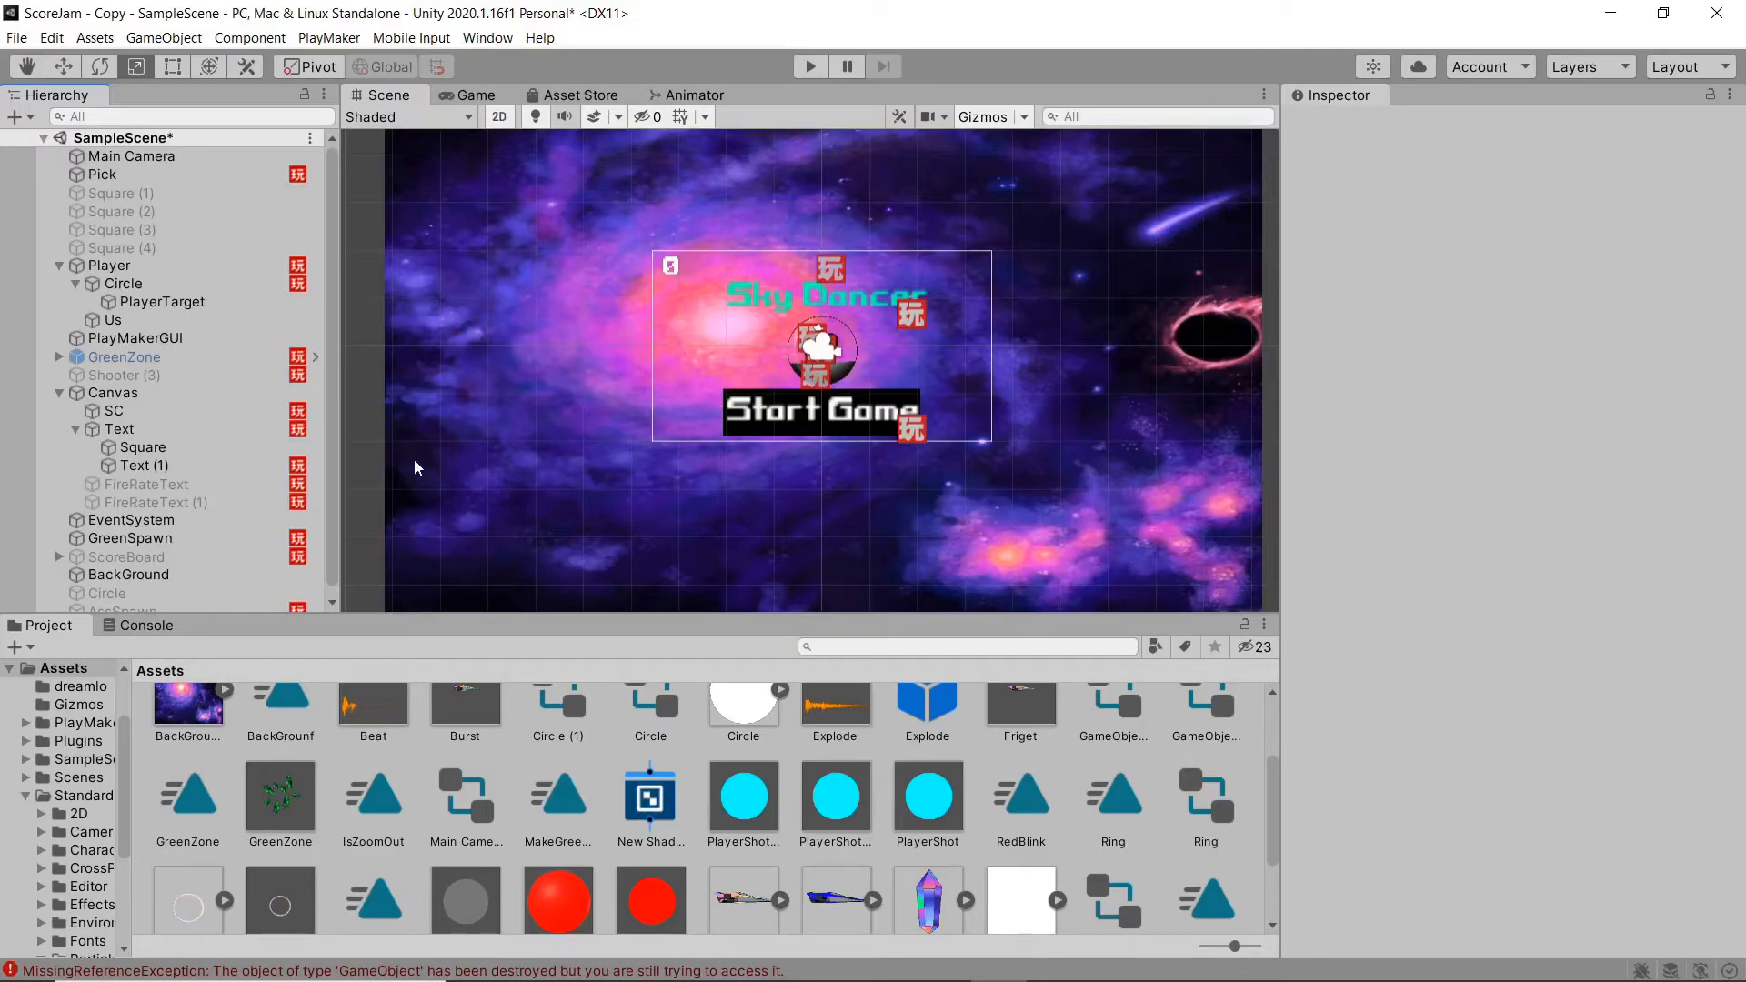
Step: Enable the Post-process Layer on the Main Camera and review the Bloom, Vignette, Lens Distortion, Motion Blur and Grain overrides of its Post-process Volume
click(171, 158)
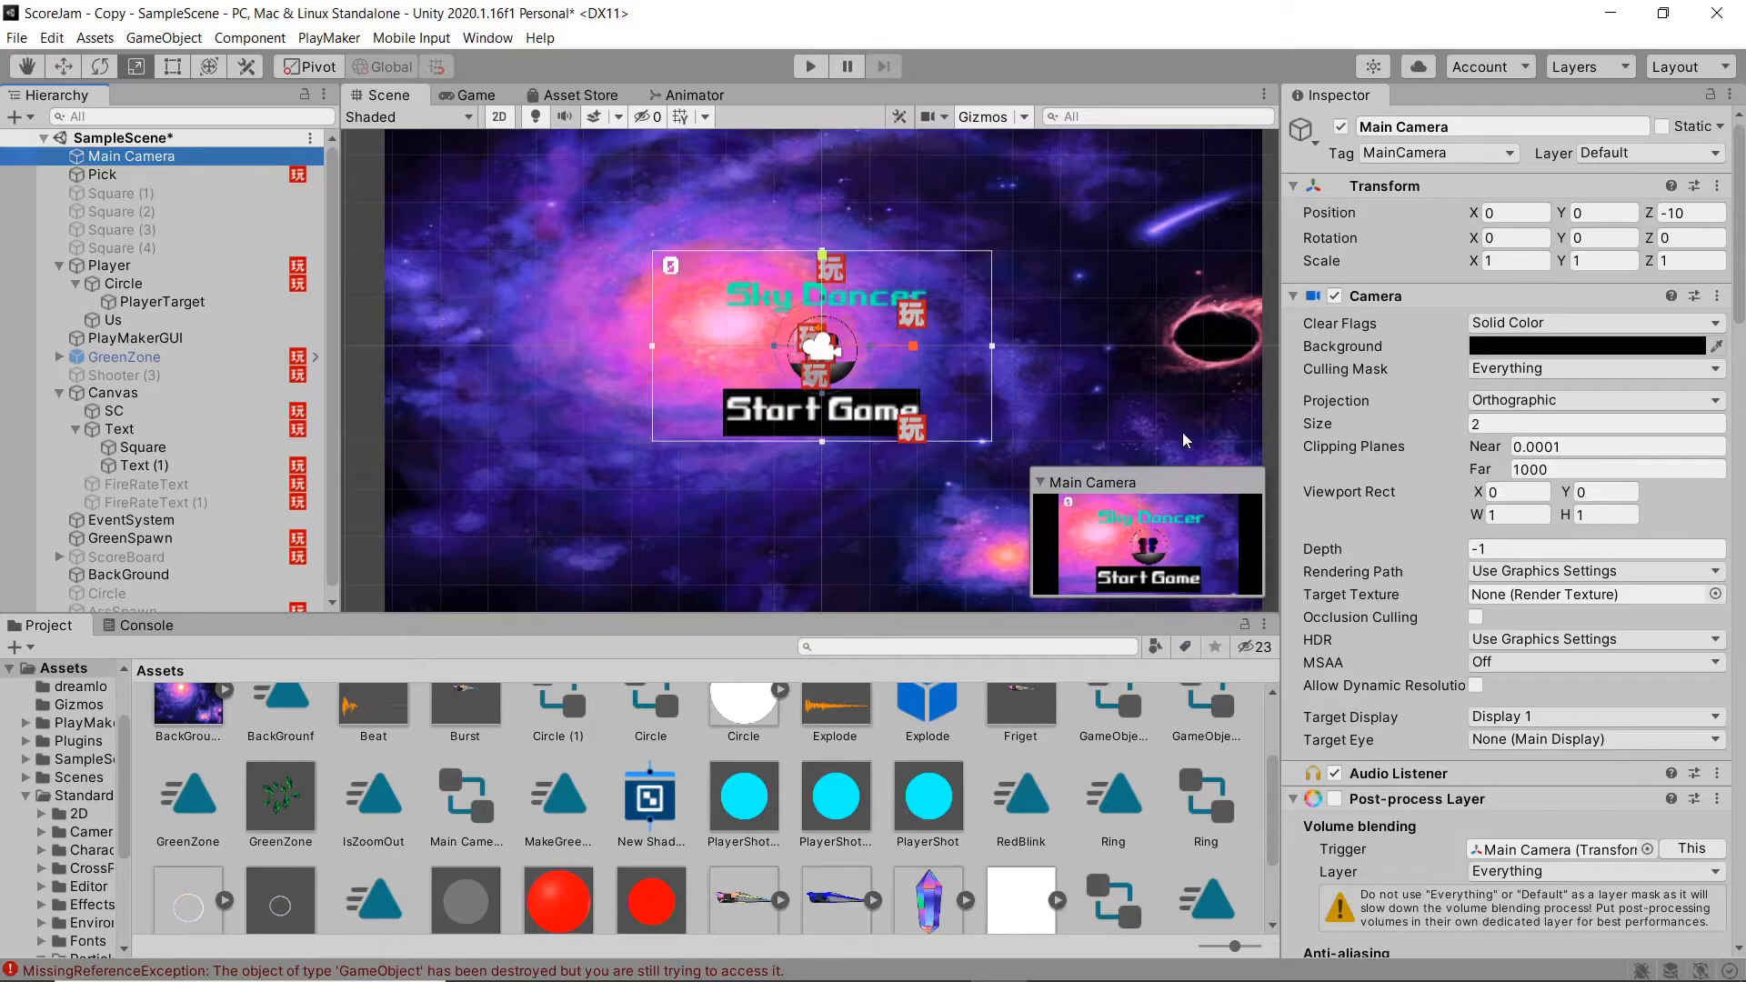
scroll(1357, 596, down, 4)
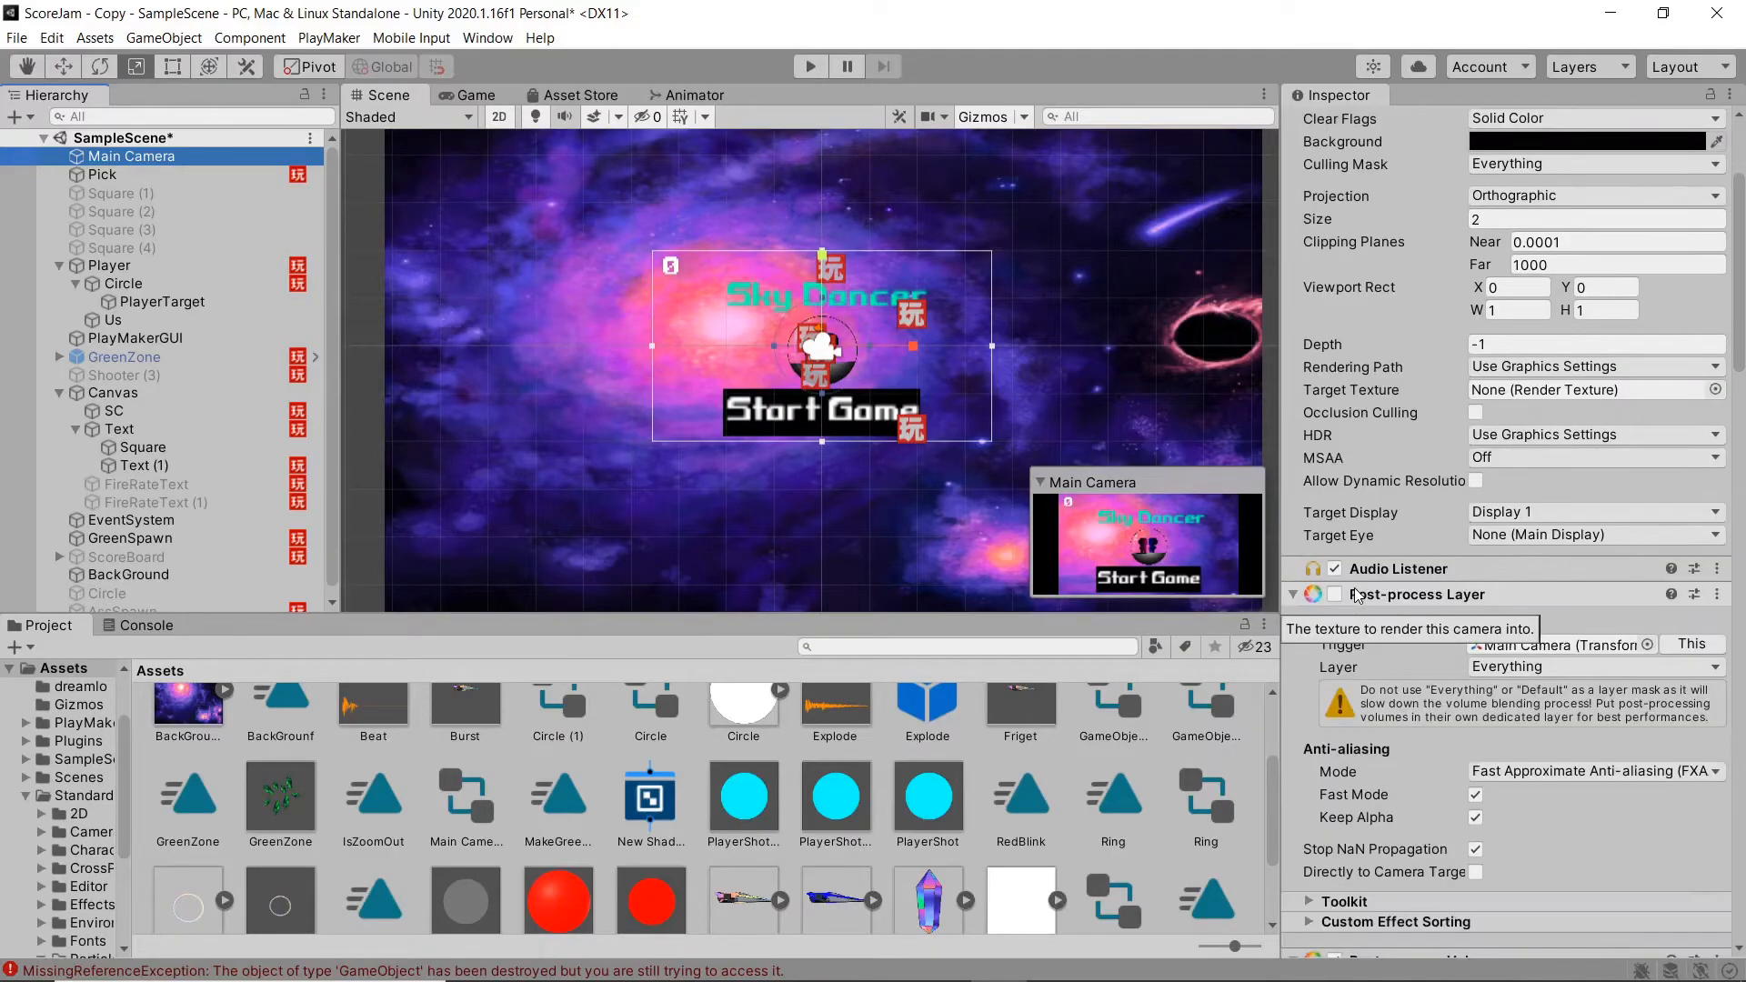
click(1336, 595)
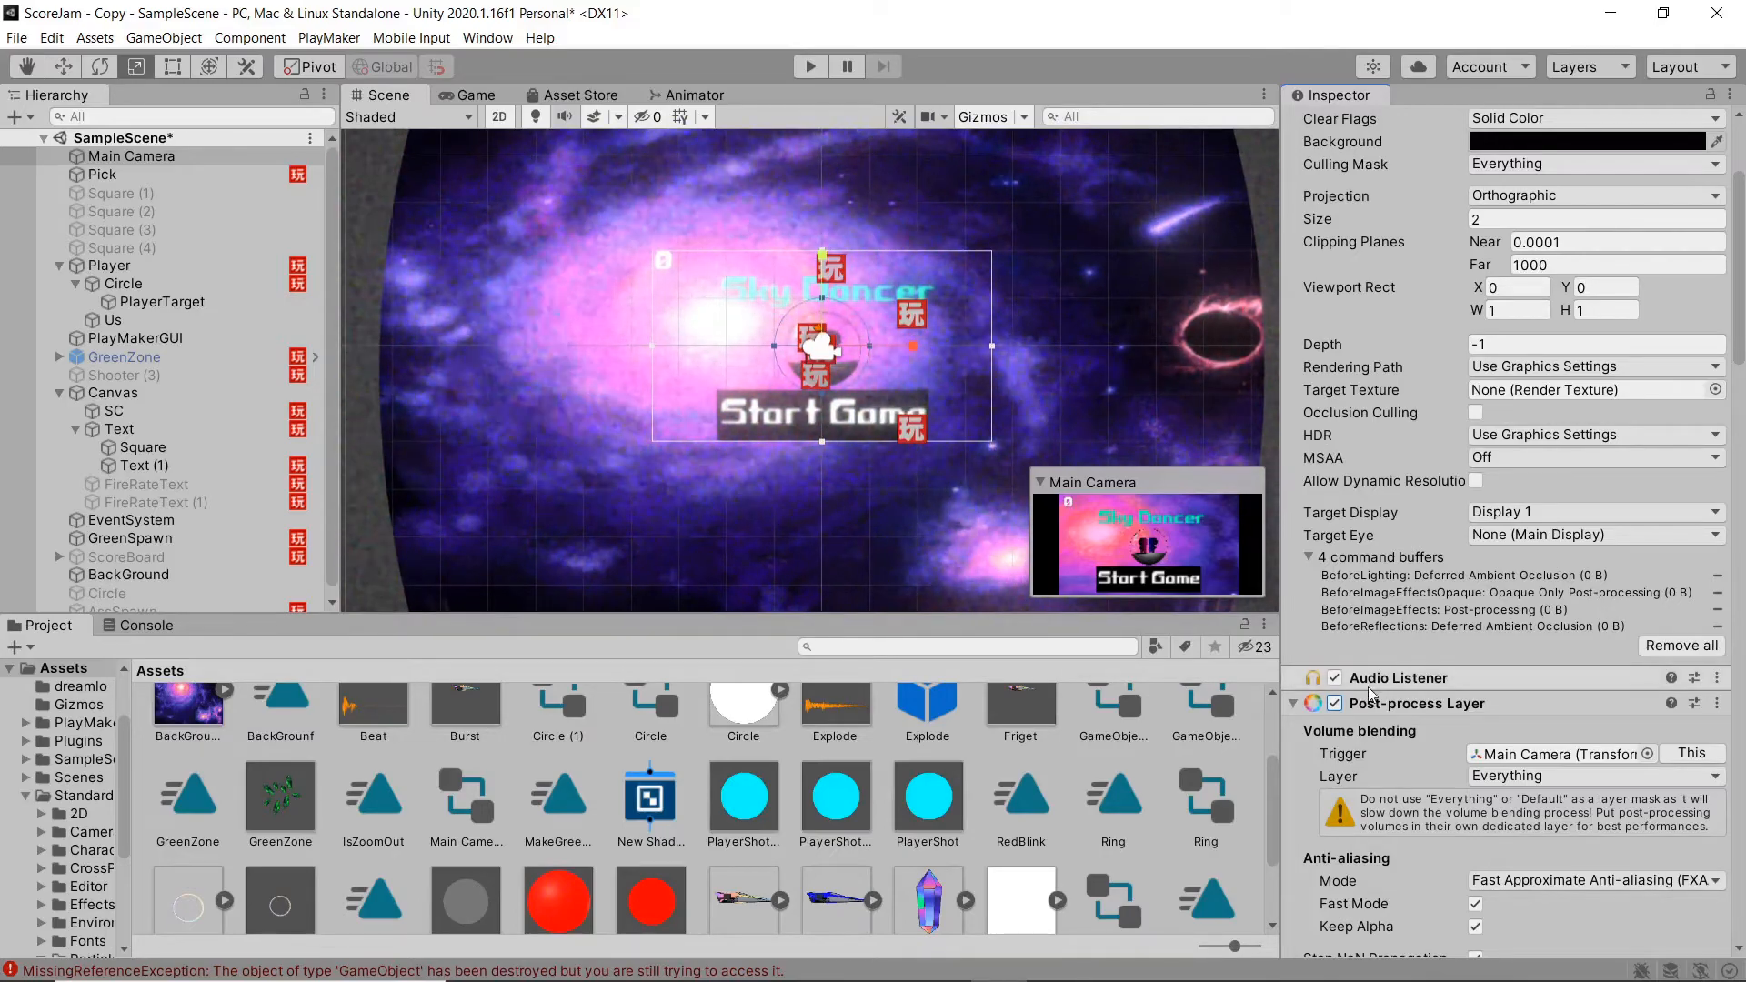
scroll(1369, 687, down, 15)
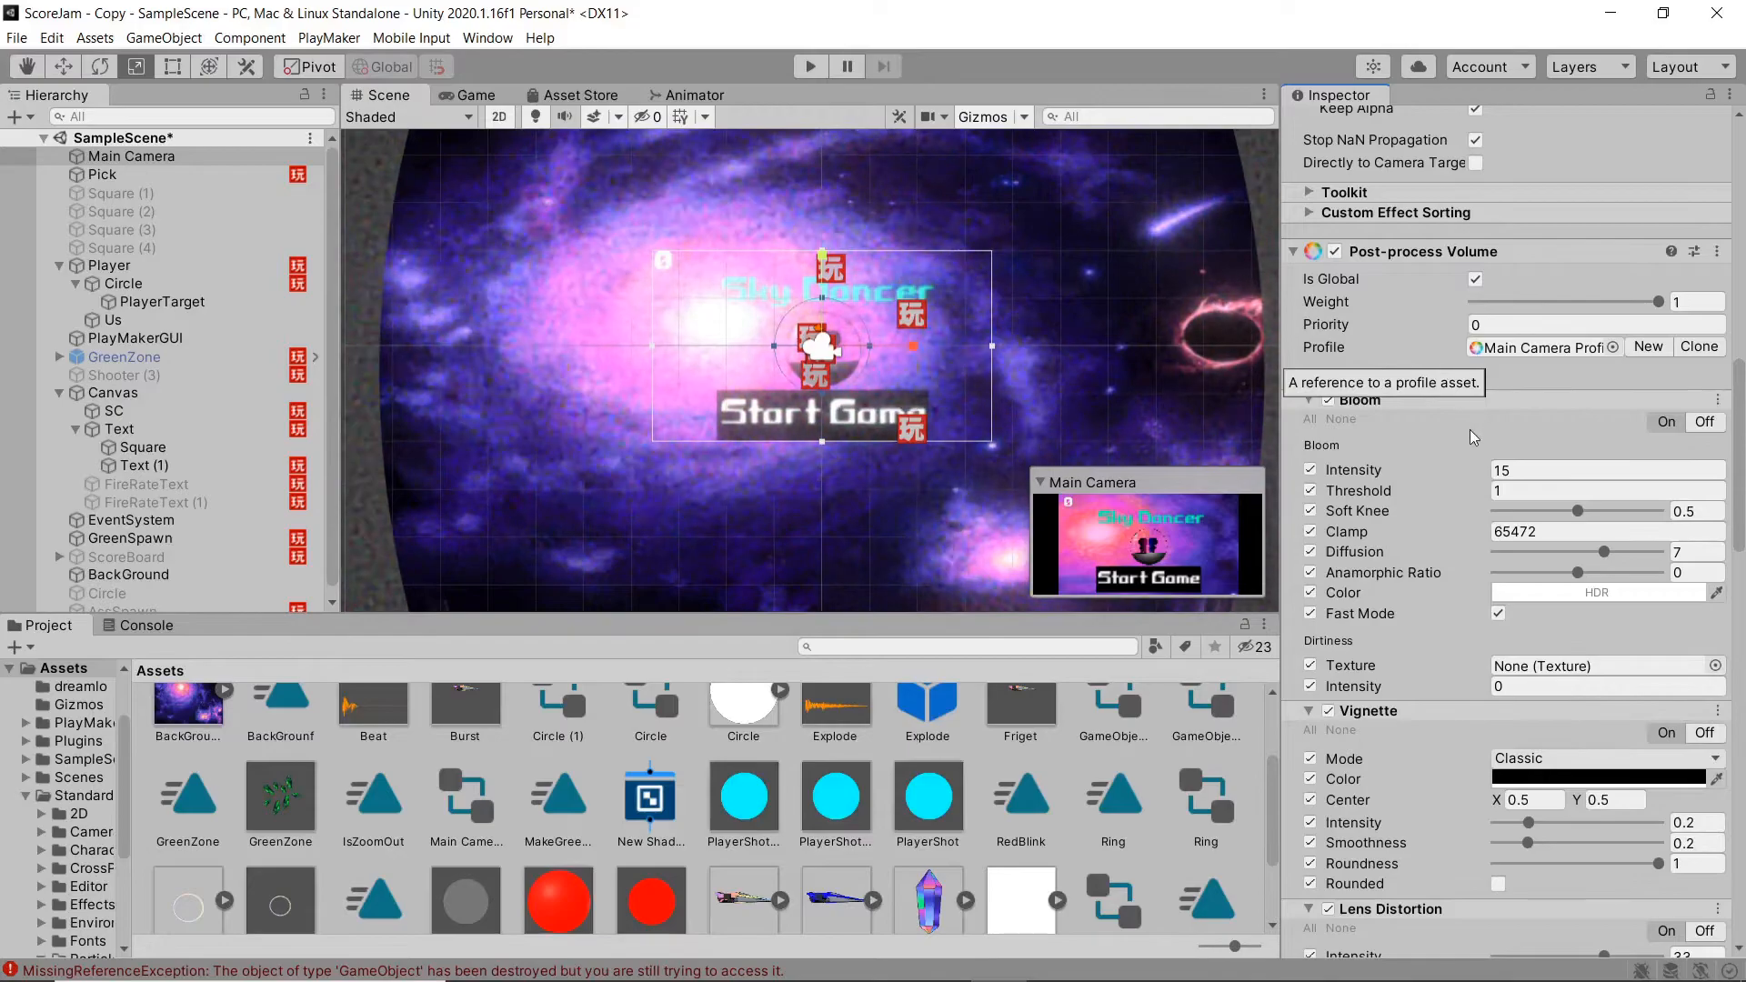
scroll(1418, 463, down, 4)
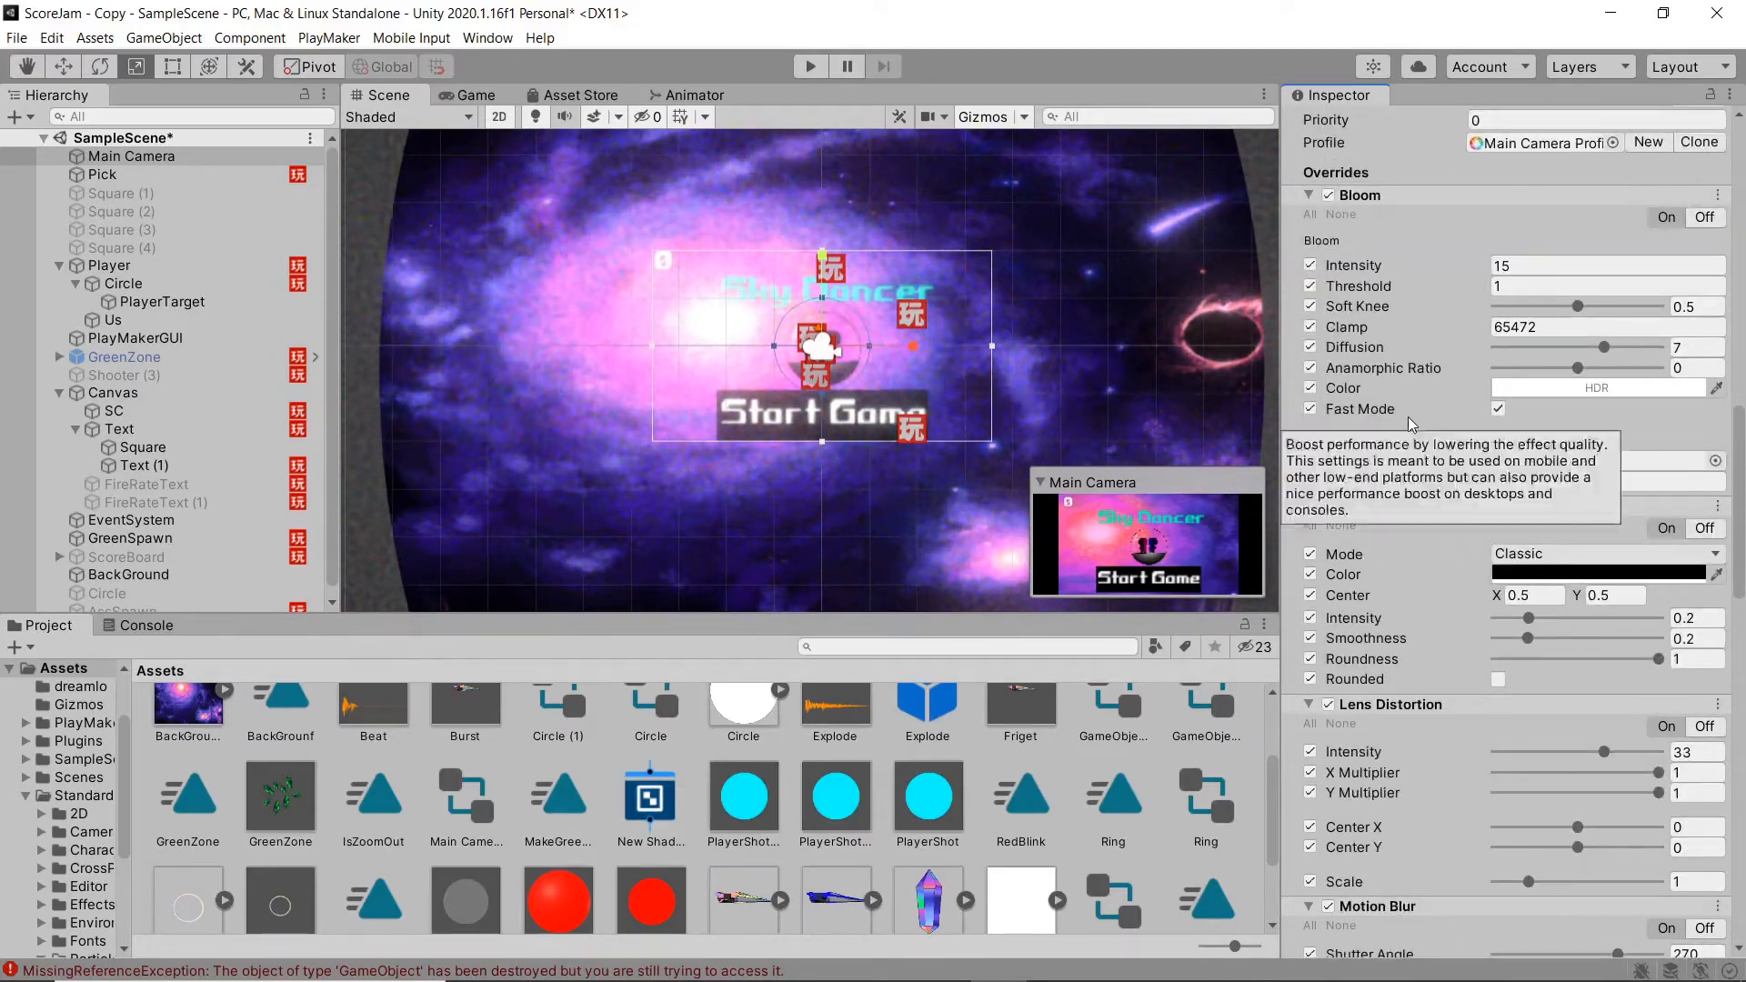
scroll(1407, 417, down, 4)
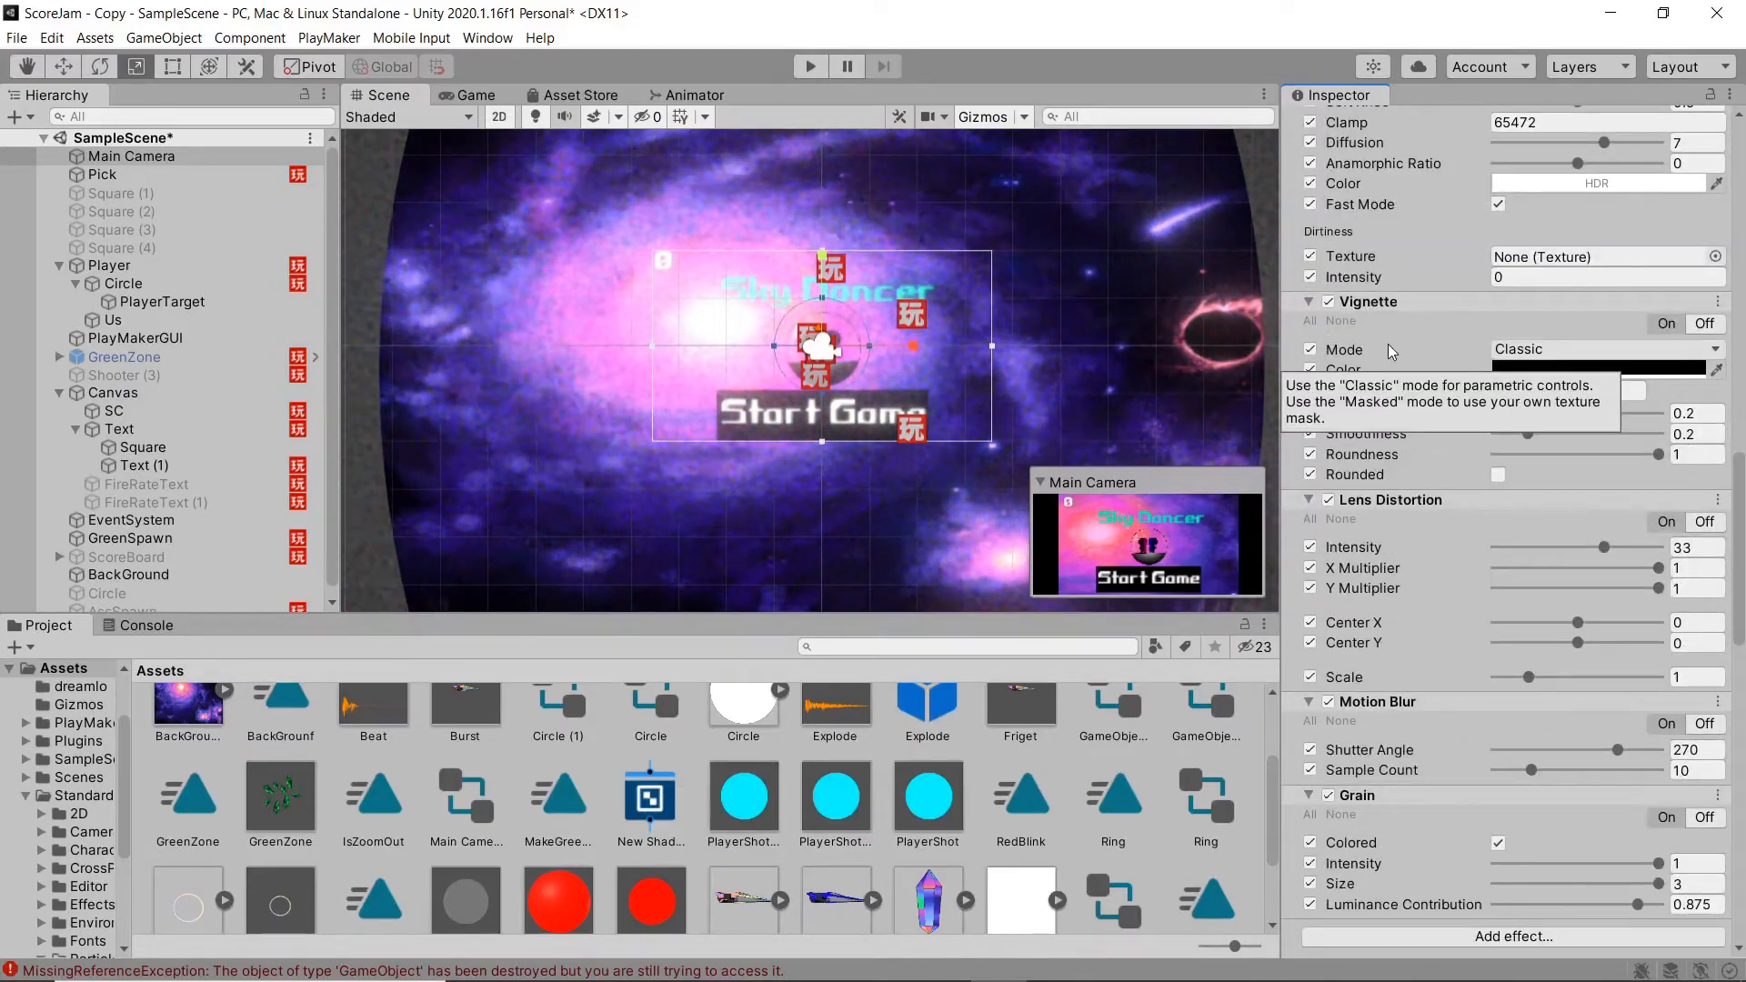
scroll(1396, 438, down, 4)
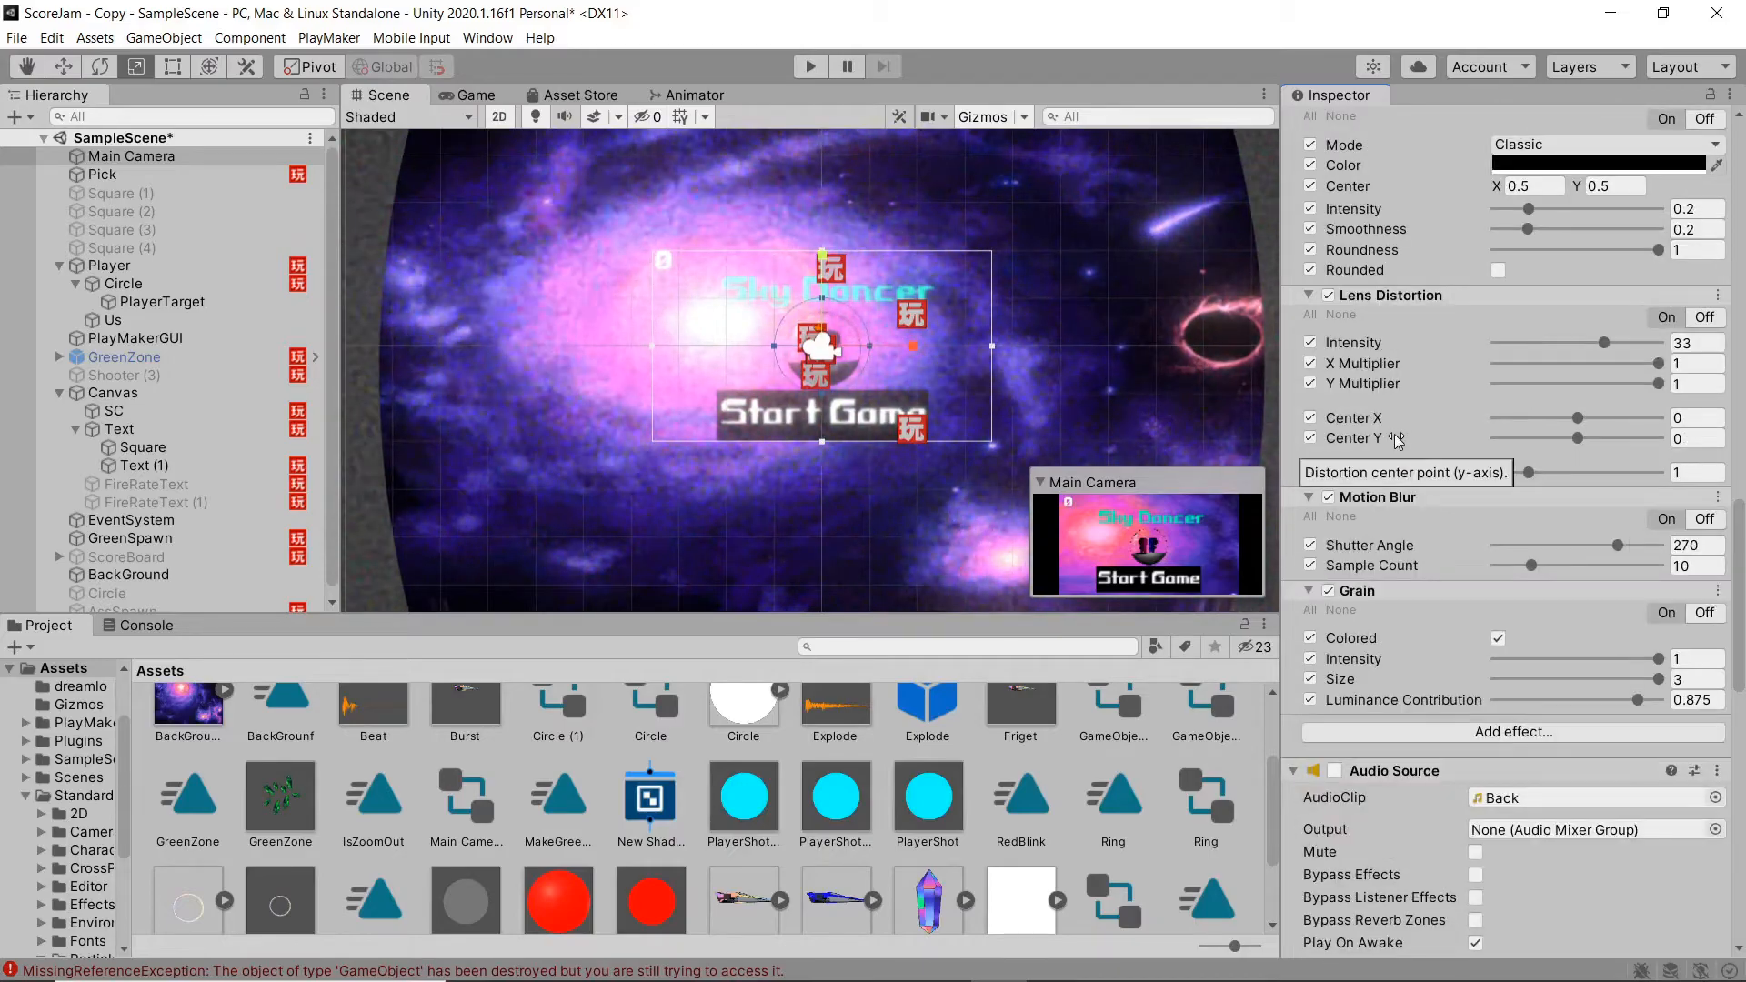
scroll(1413, 505, down, 8)
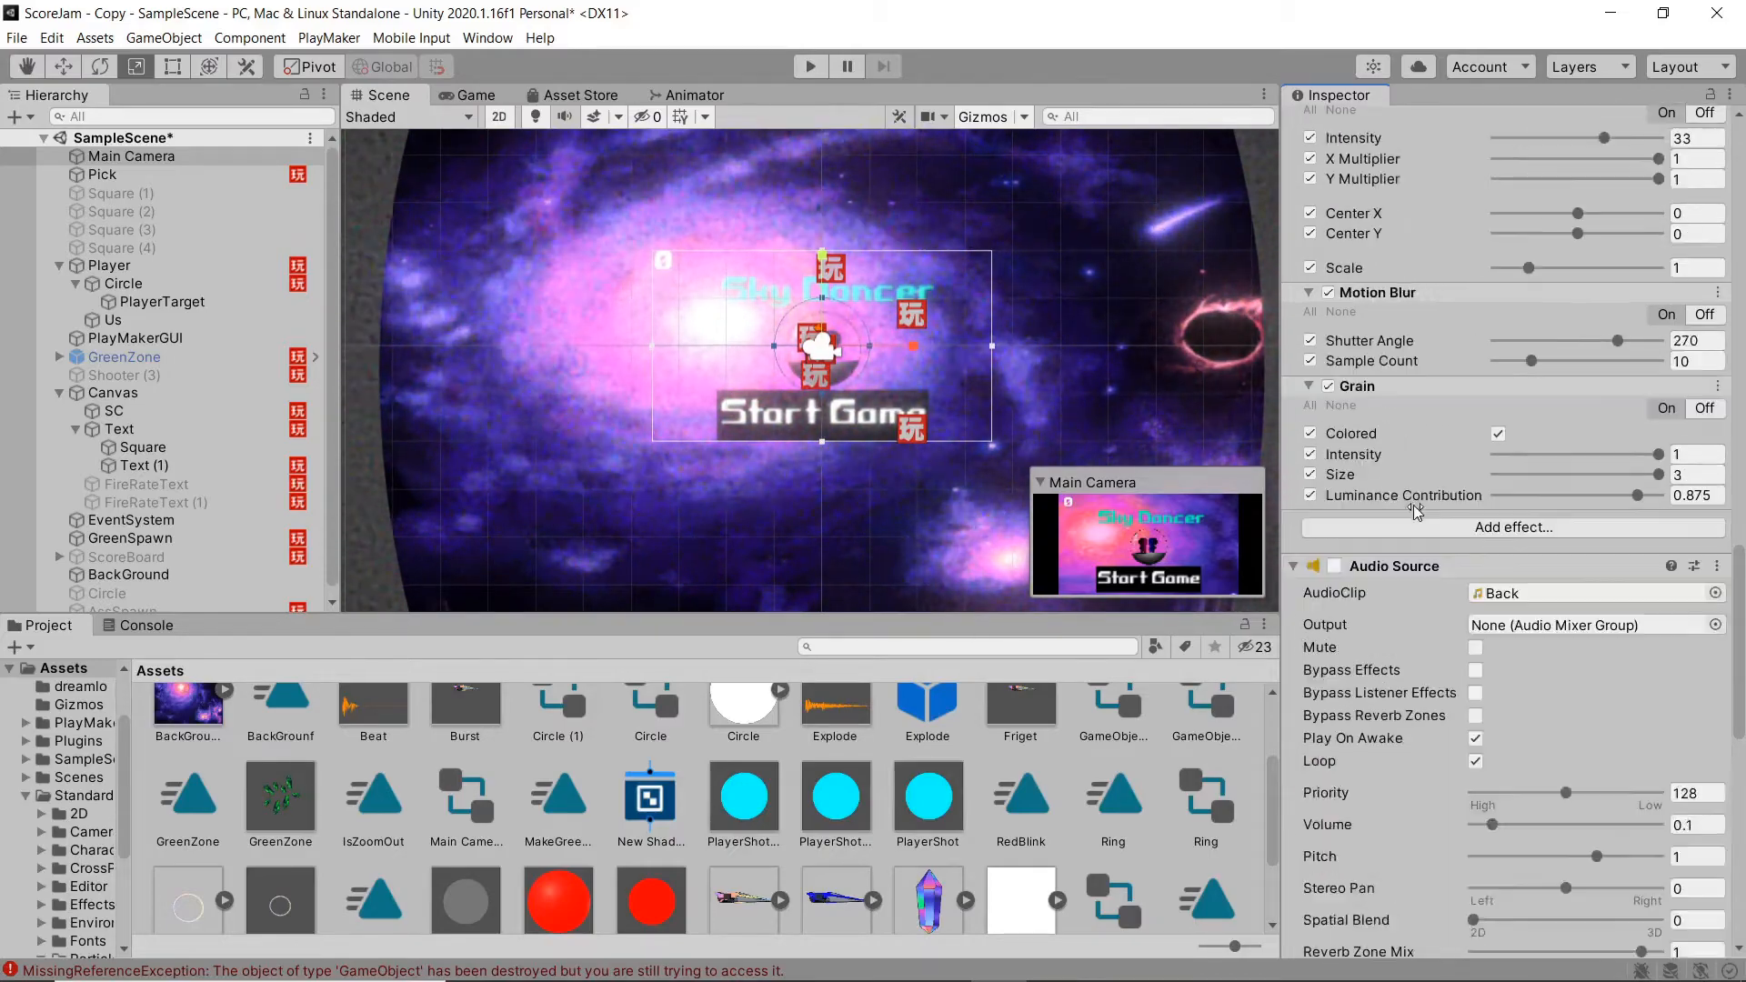
Step: Enable the Main Camera's Audio Source component with the looping Back clip
scroll(1415, 511, down, 4)
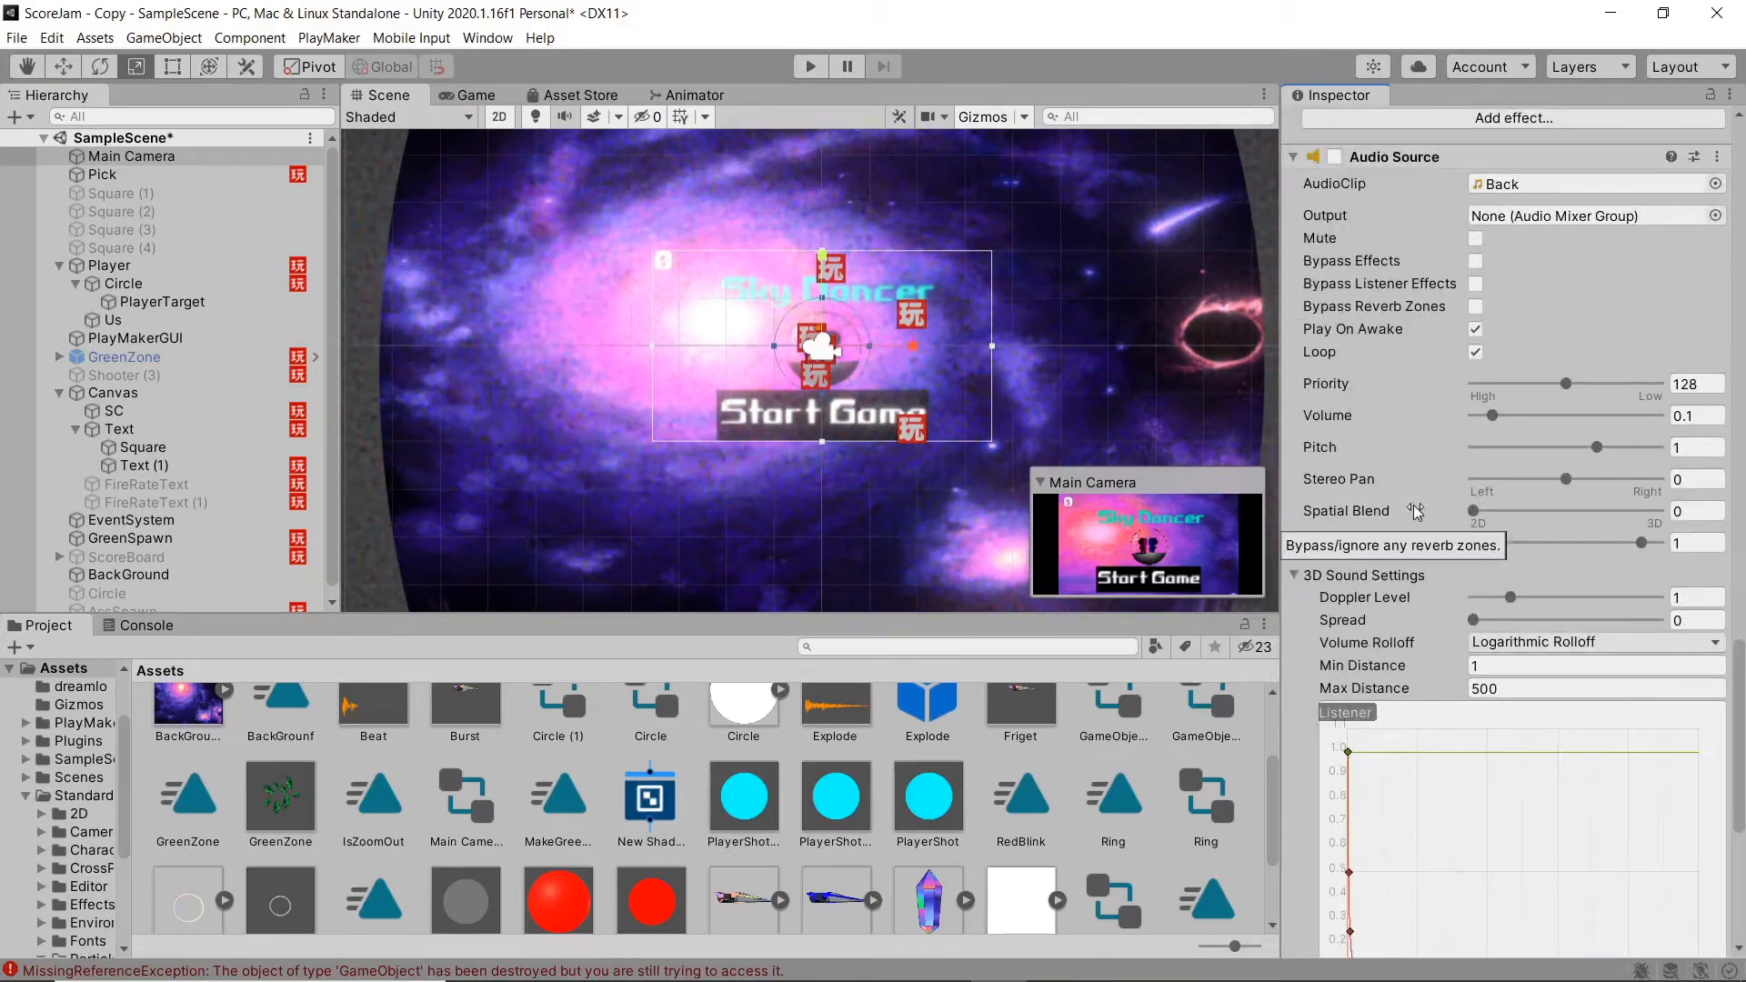
click(1335, 157)
scroll(1453, 471, down, 9)
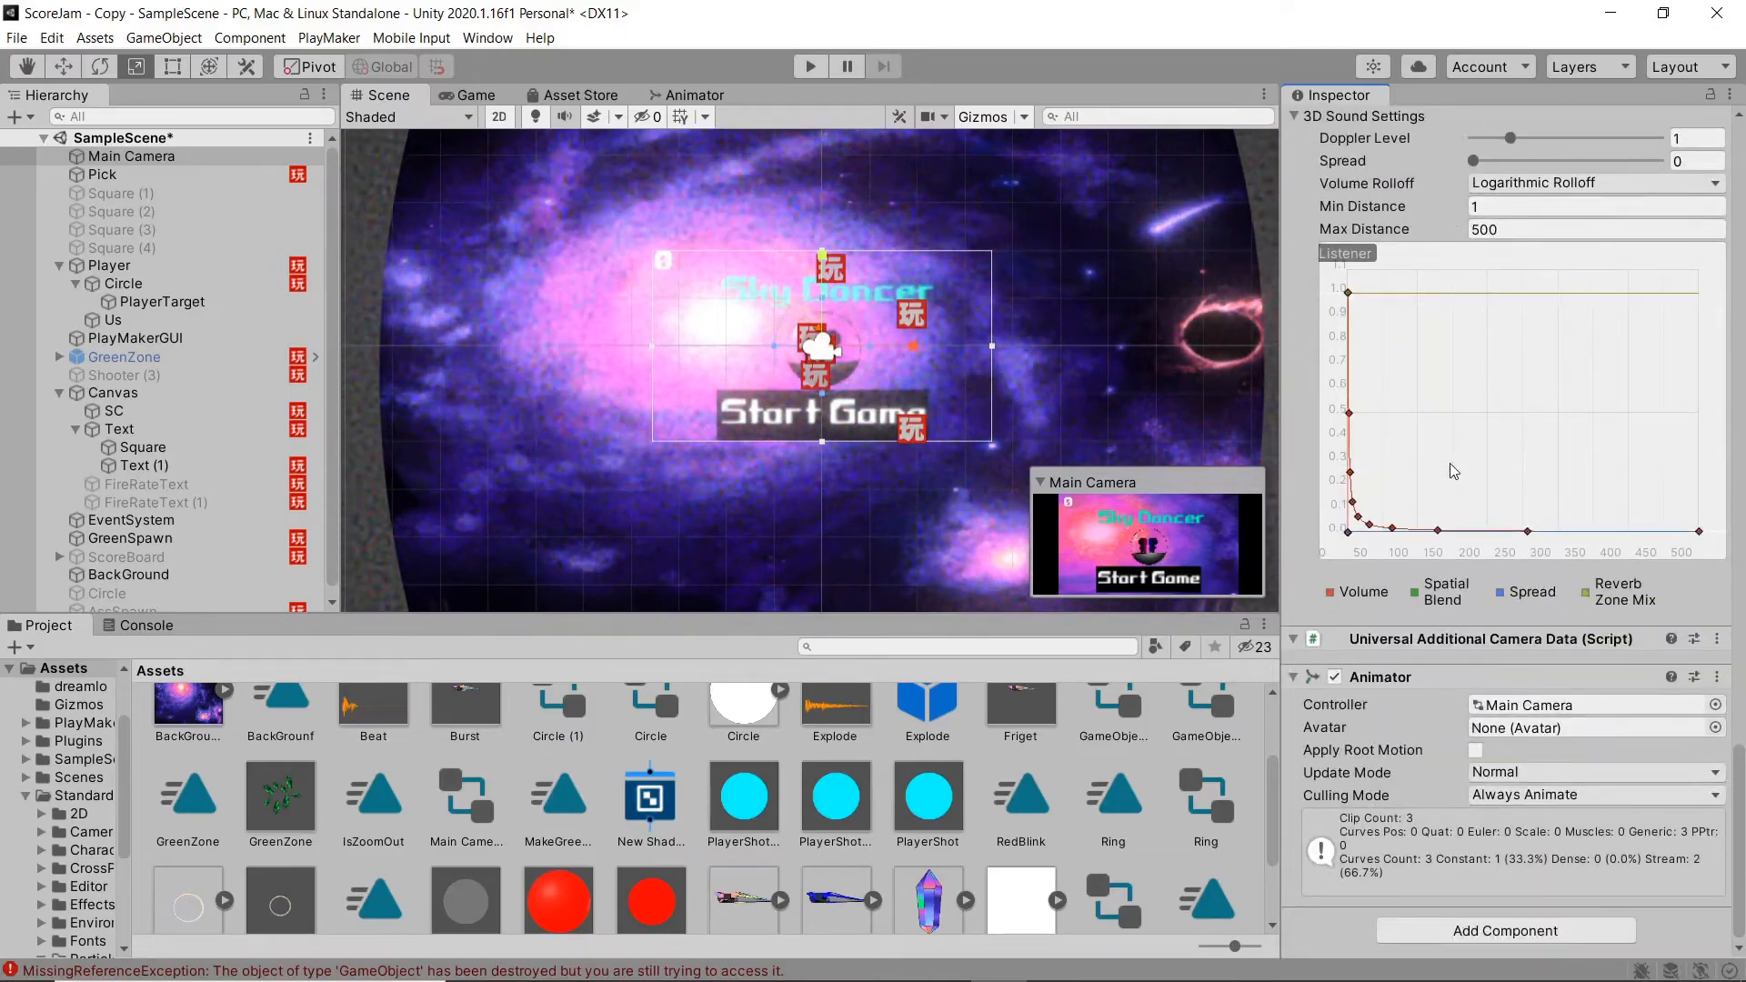
Step: Playtest the game in the editor, moving the player bubble around the field to check the effects, and stop play mode
click(810, 68)
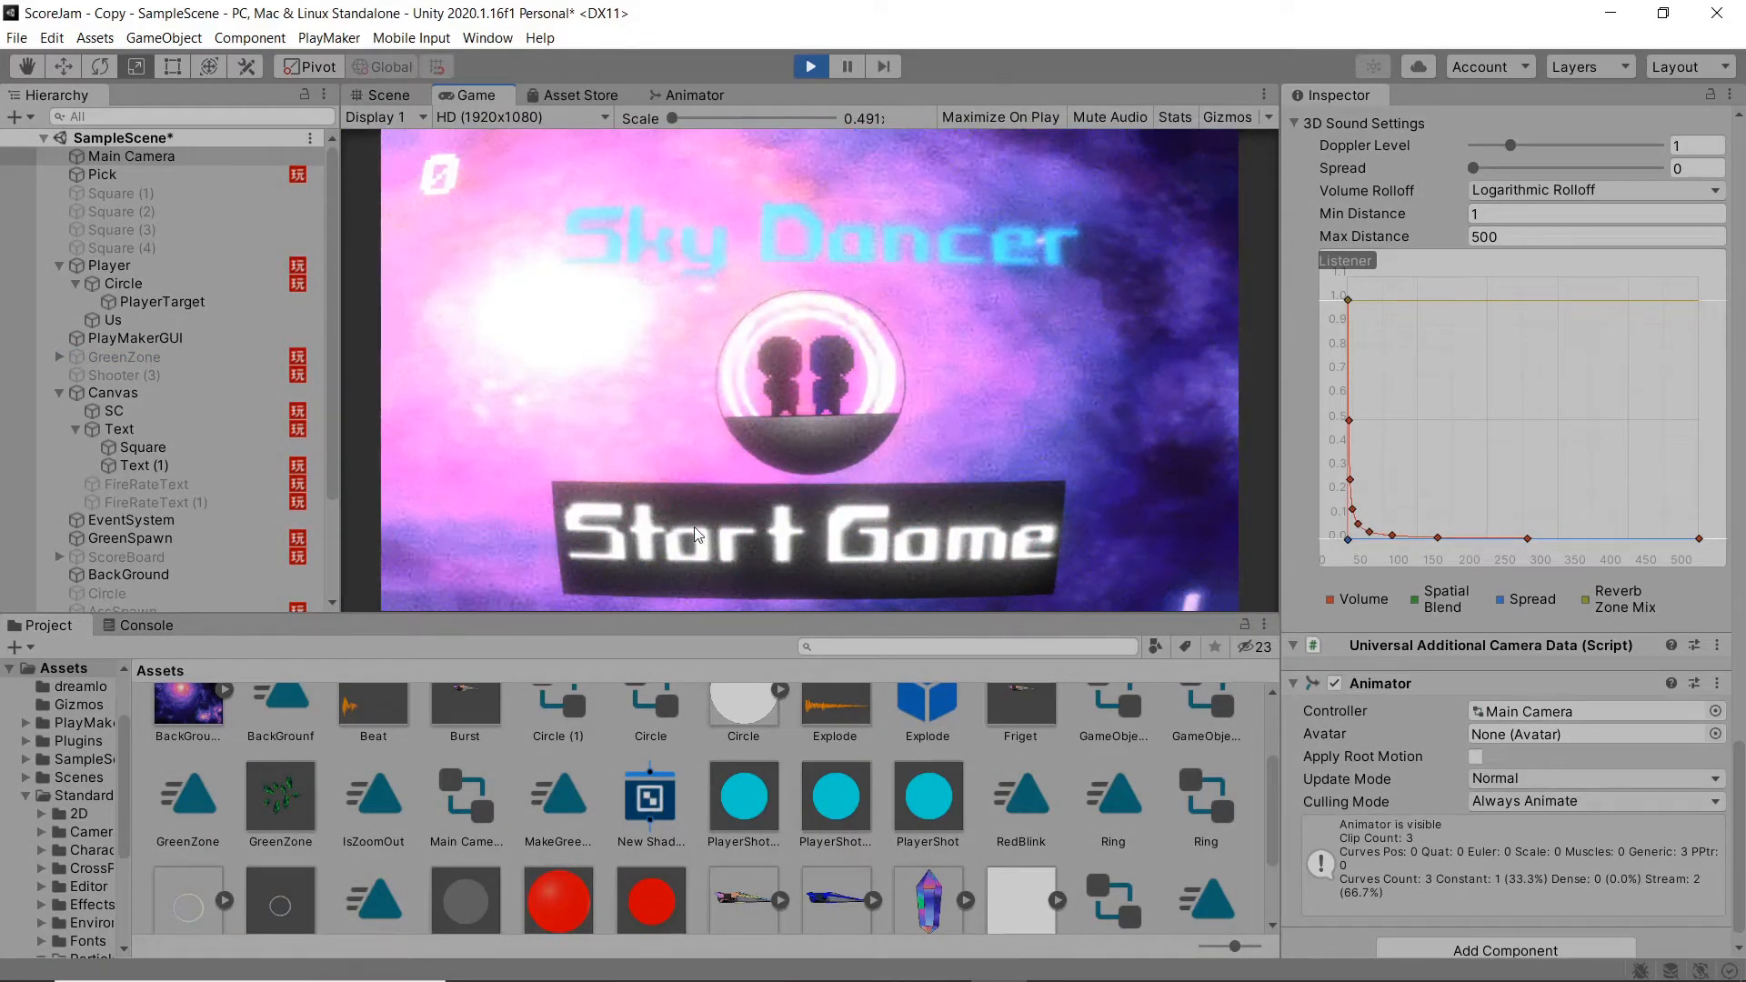
click(694, 527)
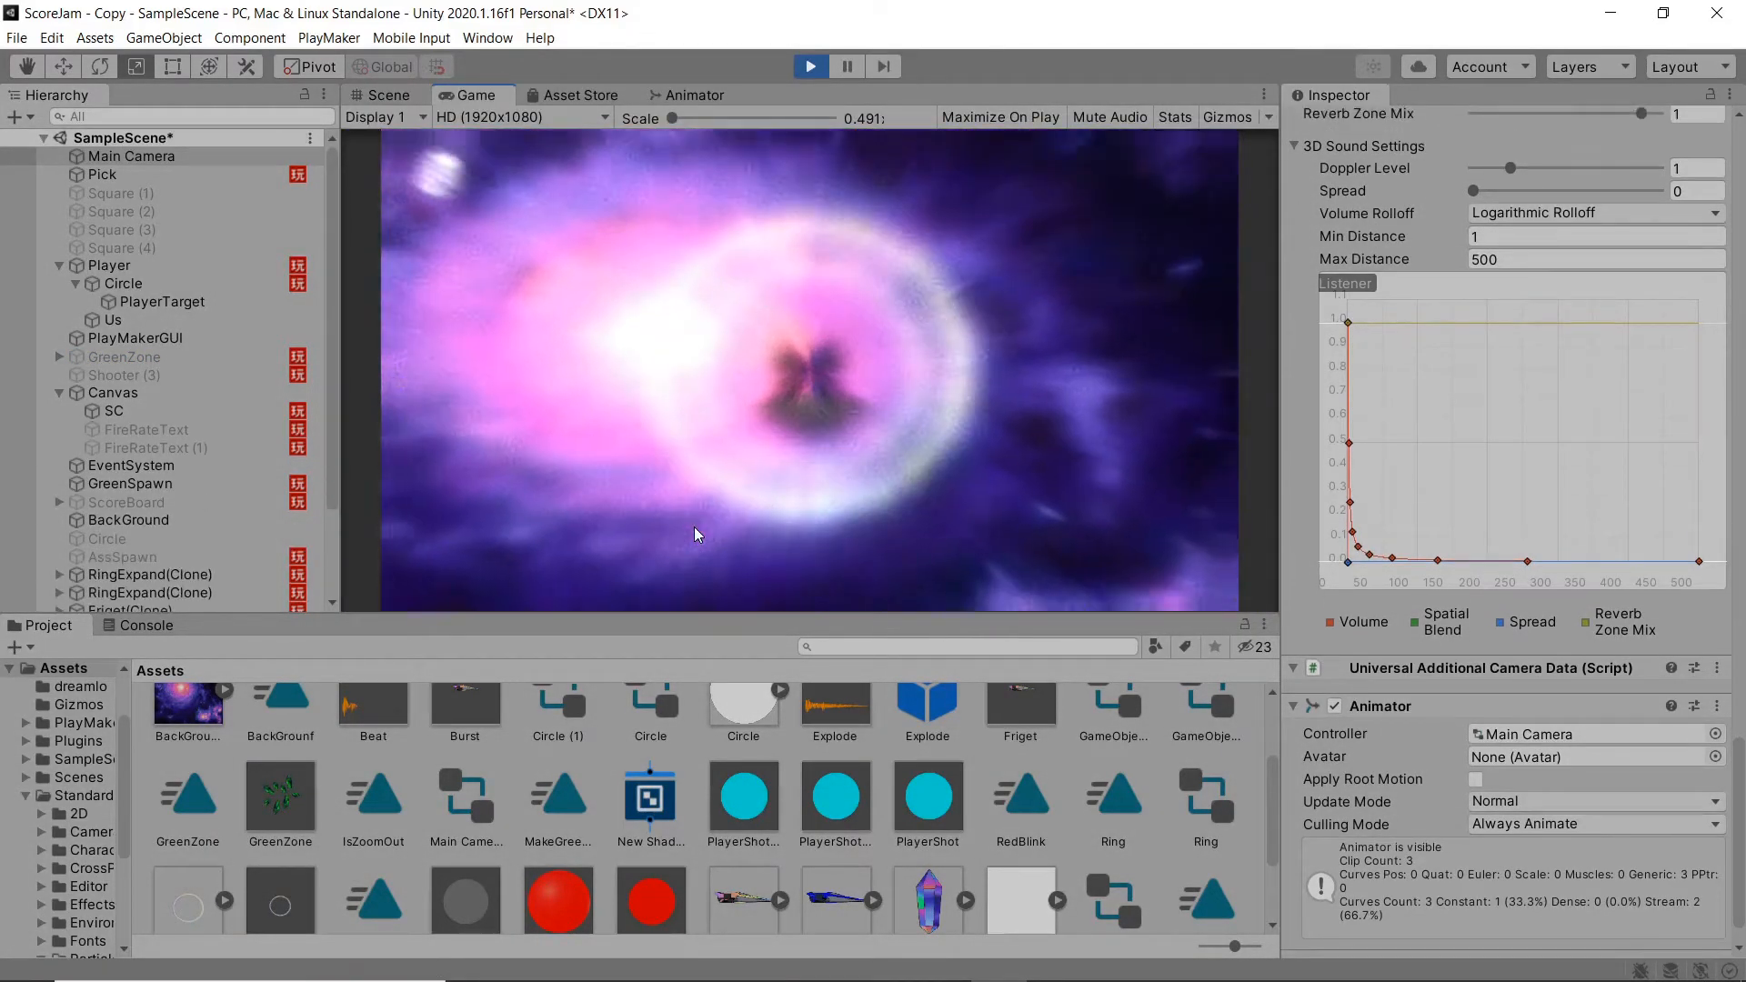
click(601, 511)
click(701, 361)
click(993, 424)
click(1141, 205)
click(714, 422)
click(558, 362)
click(714, 286)
click(1103, 261)
click(938, 390)
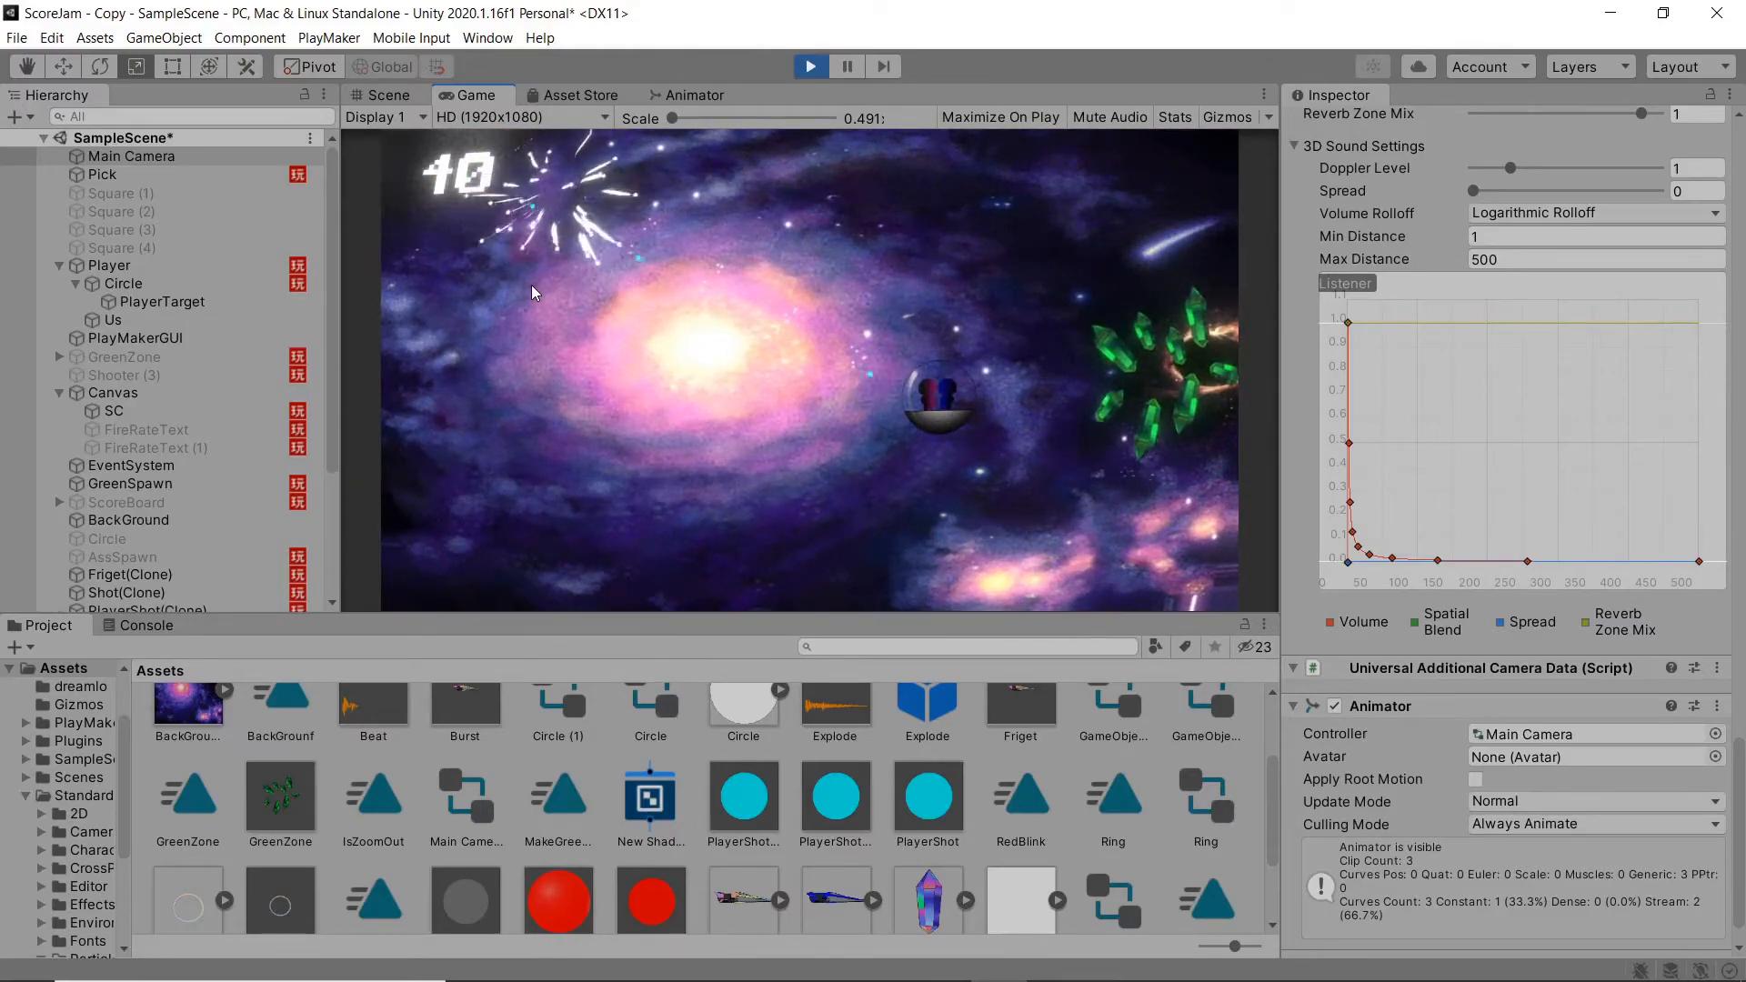
click(700, 450)
click(1069, 412)
click(780, 518)
click(575, 539)
click(766, 454)
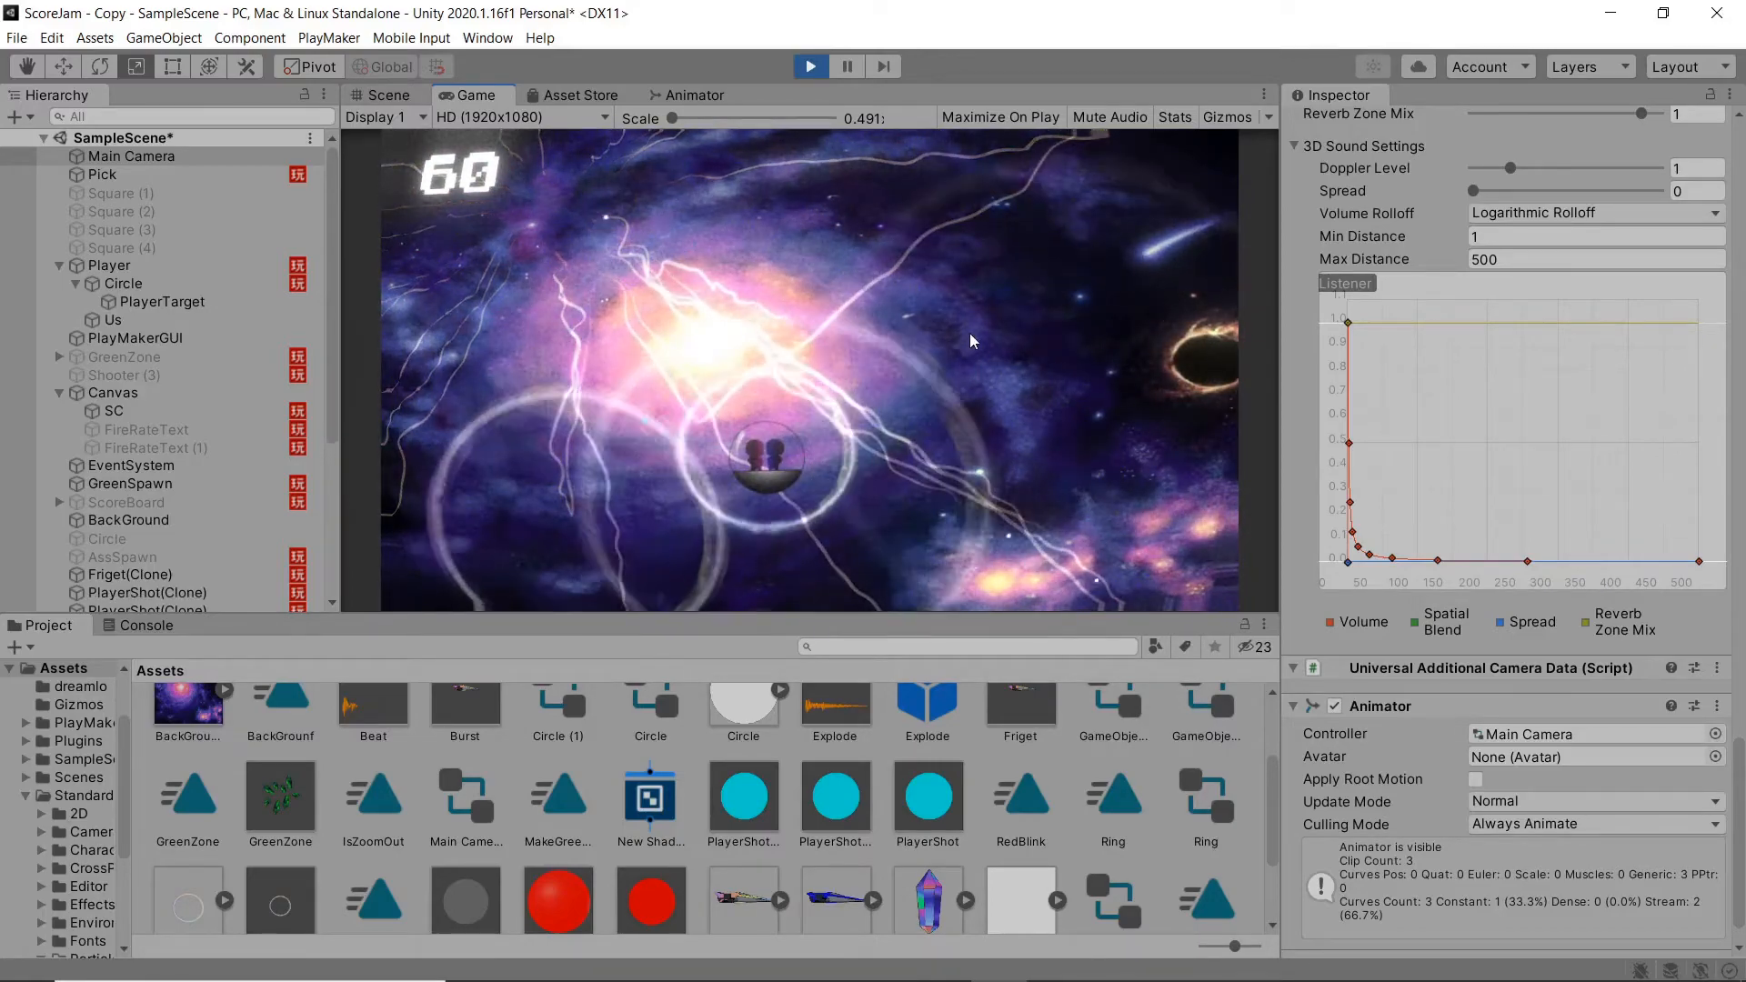
click(611, 505)
click(810, 66)
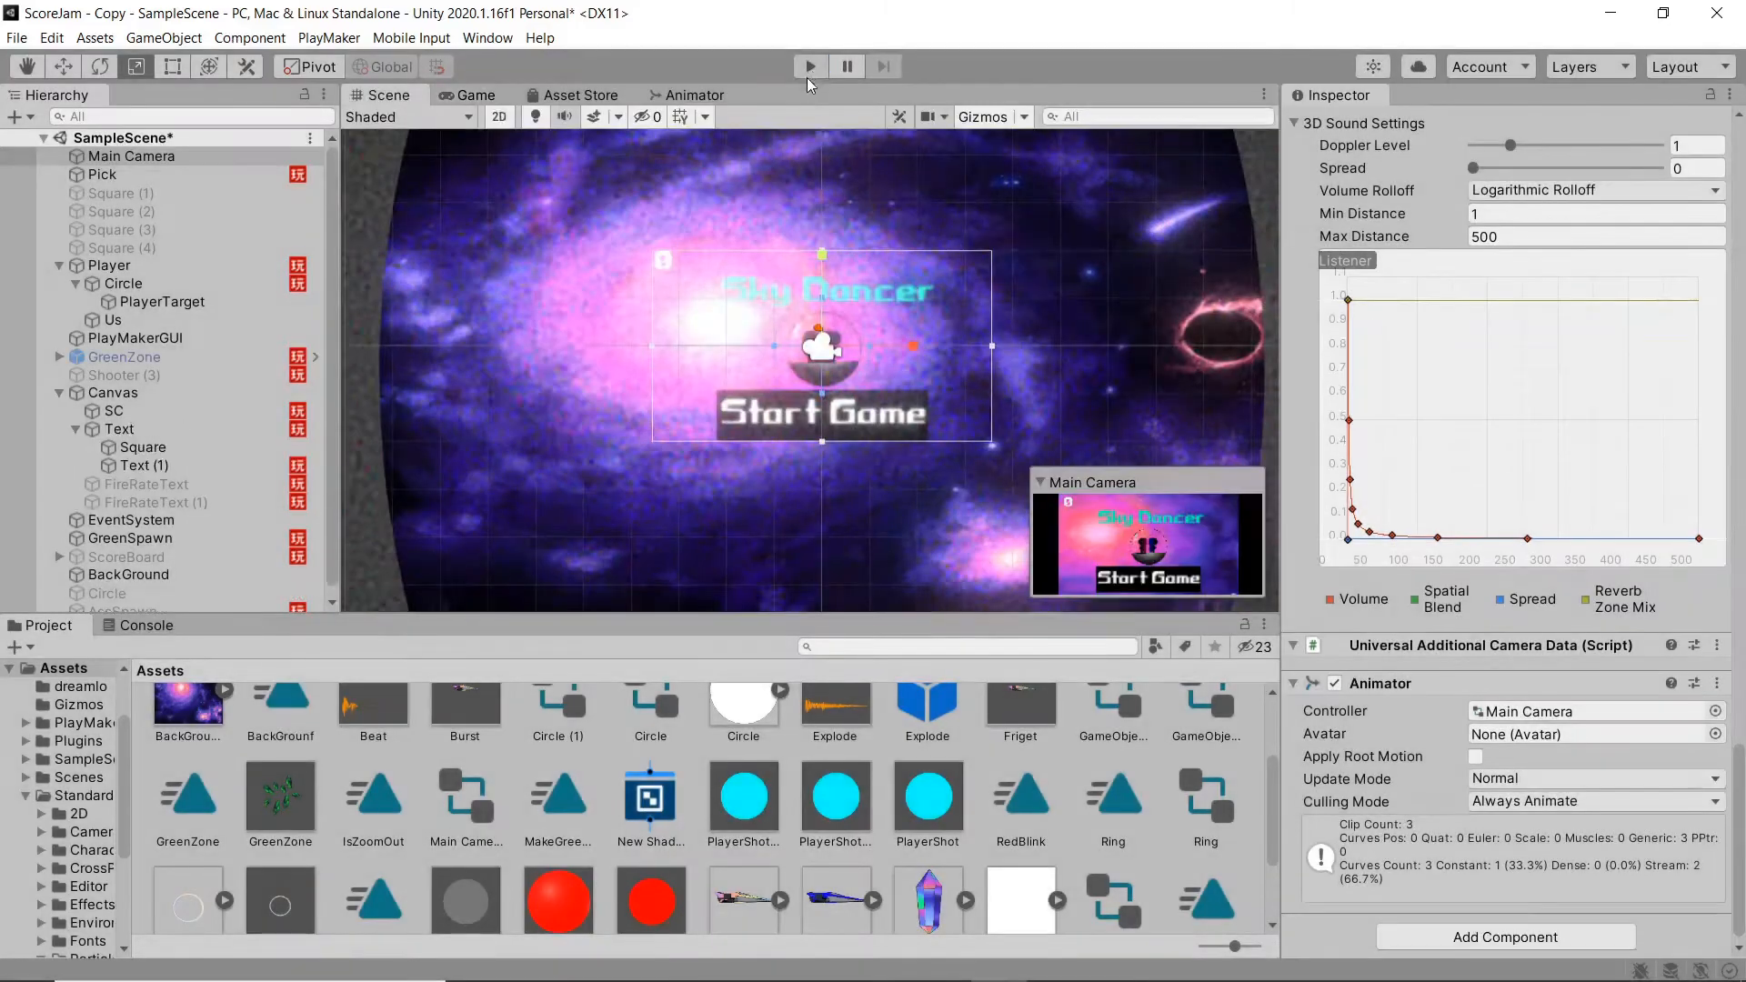
Step: Playtest a full round with Maximize On Play enabled and restart with Try Again from the score board
key(ctrl+p)
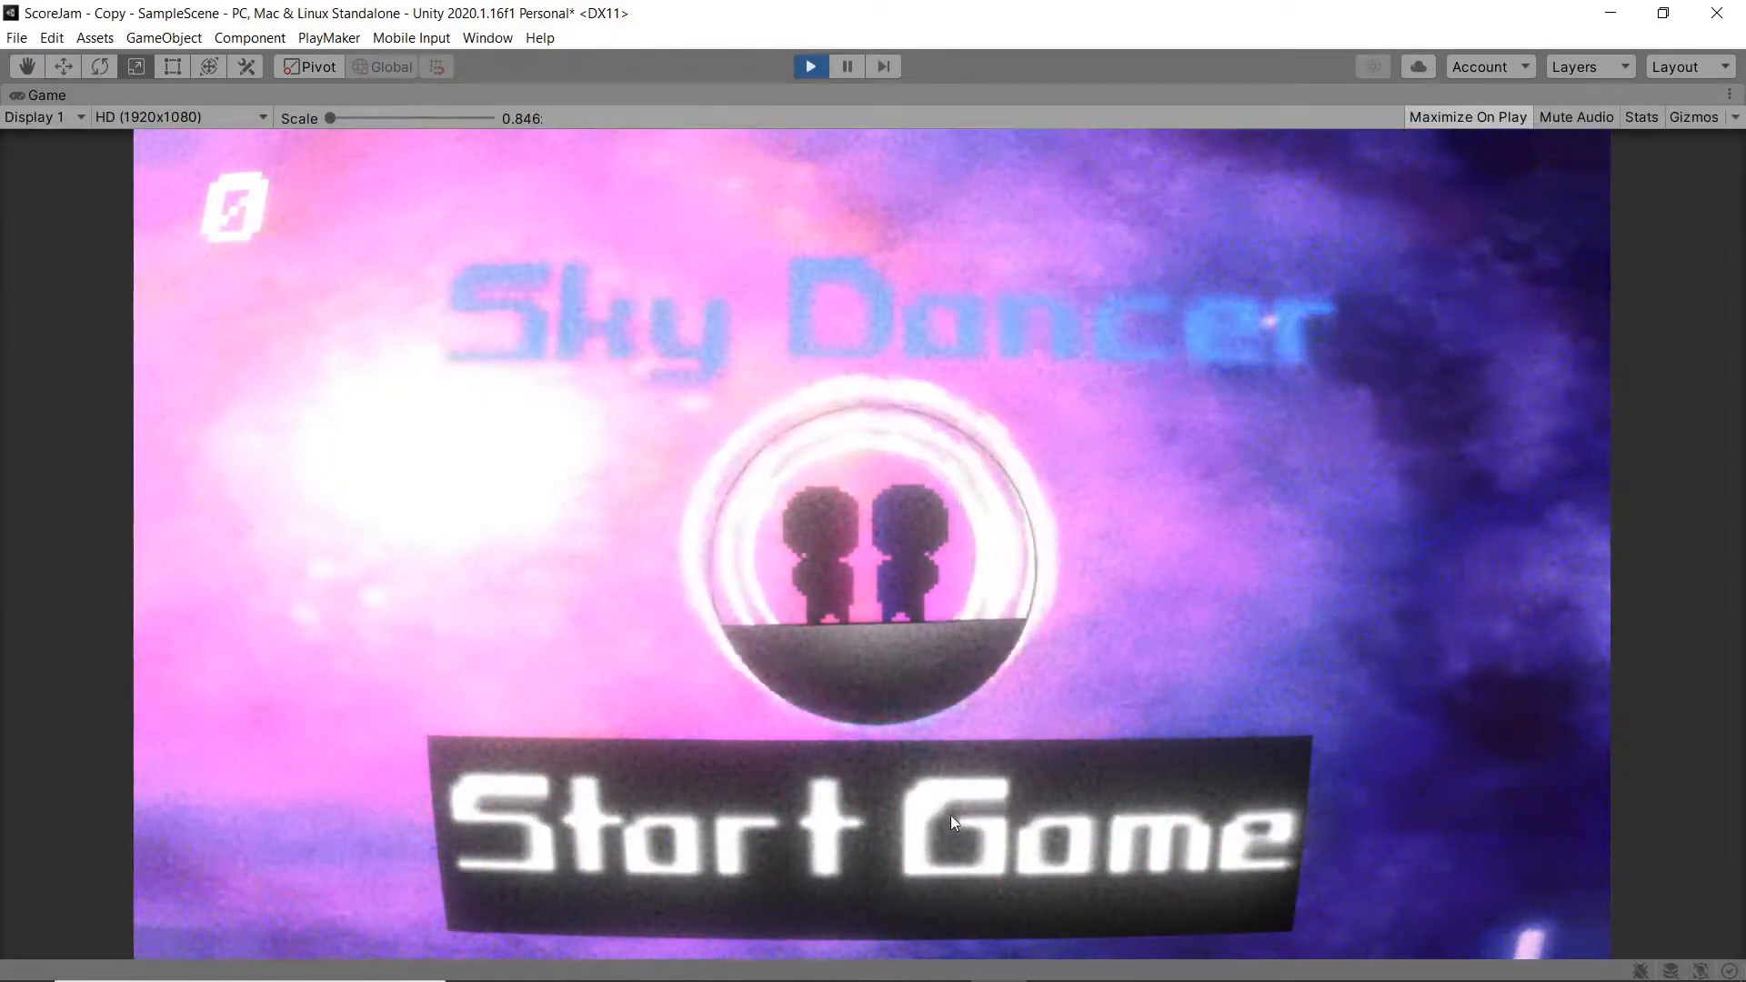
click(951, 815)
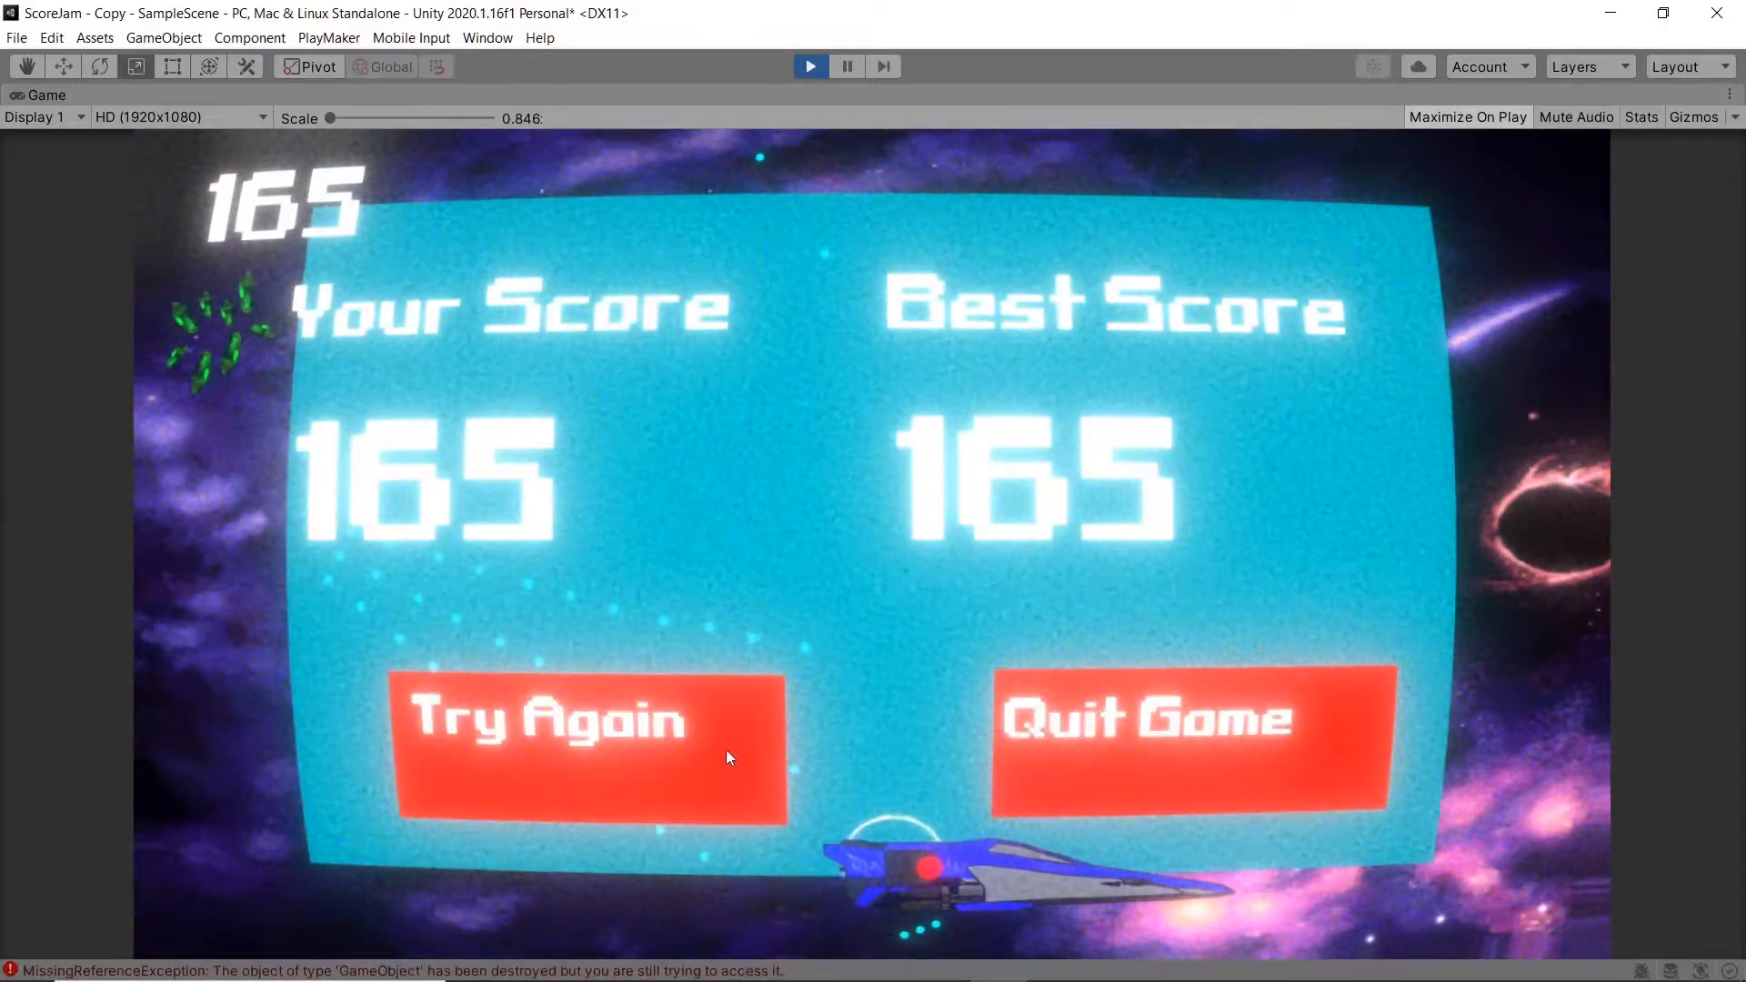
click(702, 744)
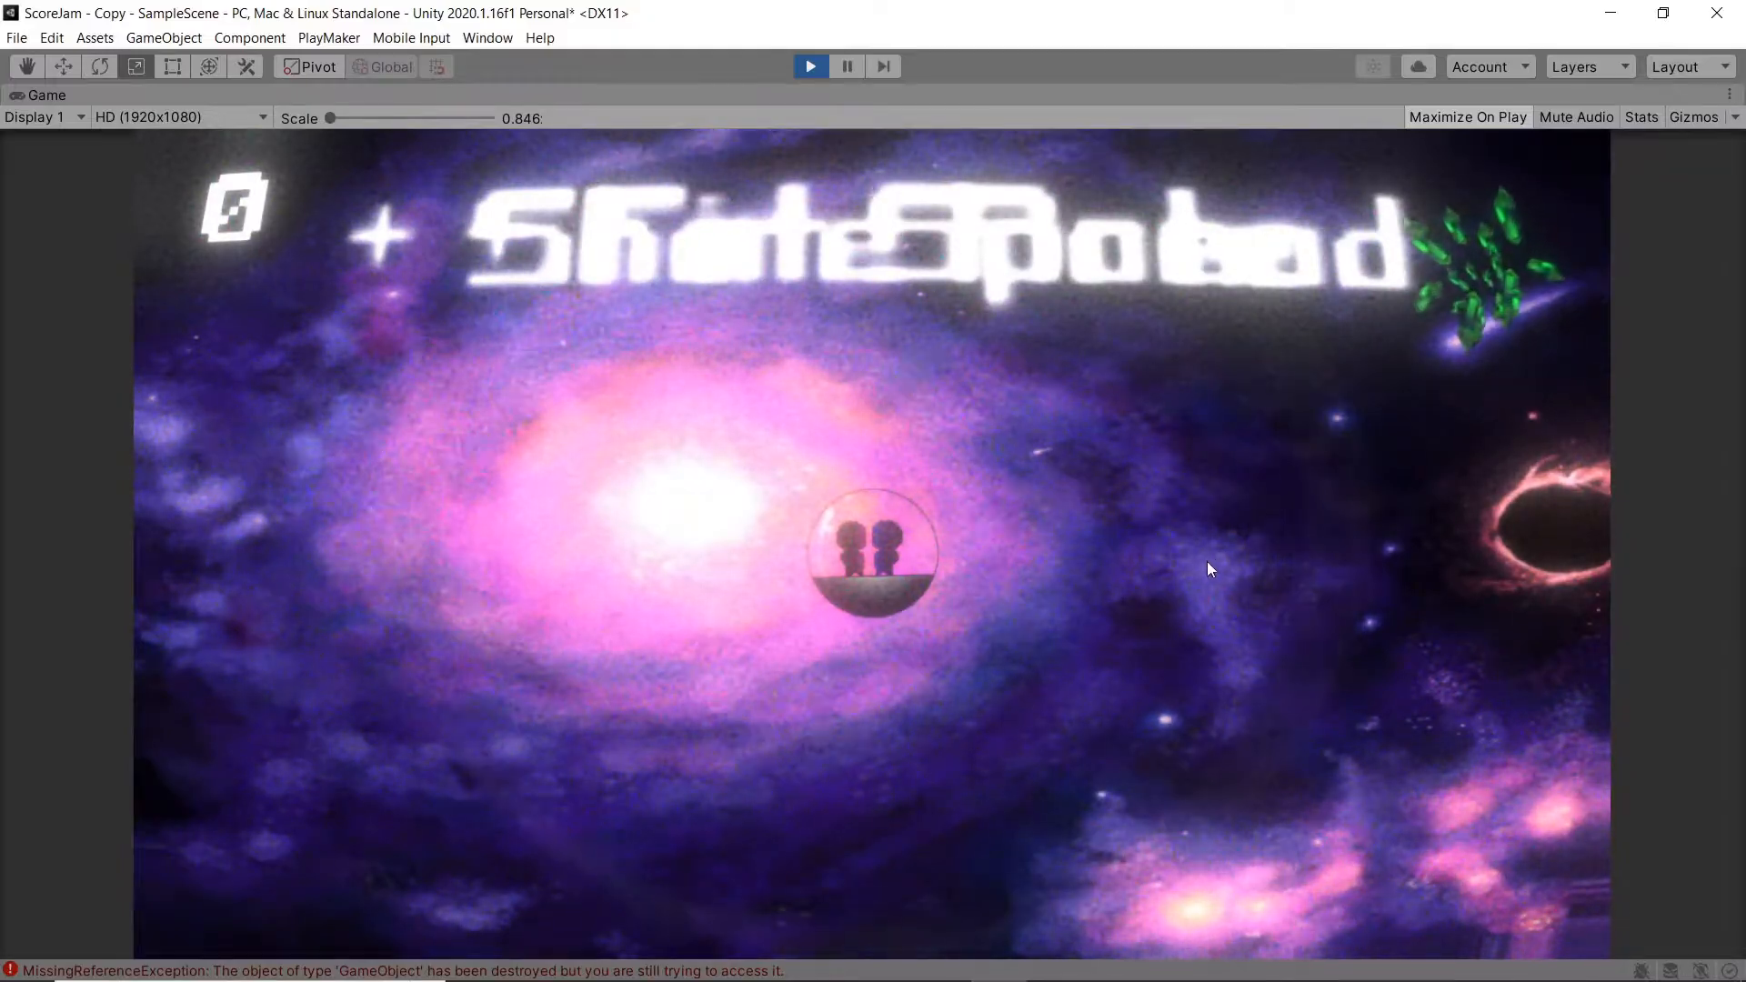
Step: Playtest the restarted round by teleporting the player bubble onto each green crystal cluster that spawns around the field
click(1446, 313)
click(1083, 605)
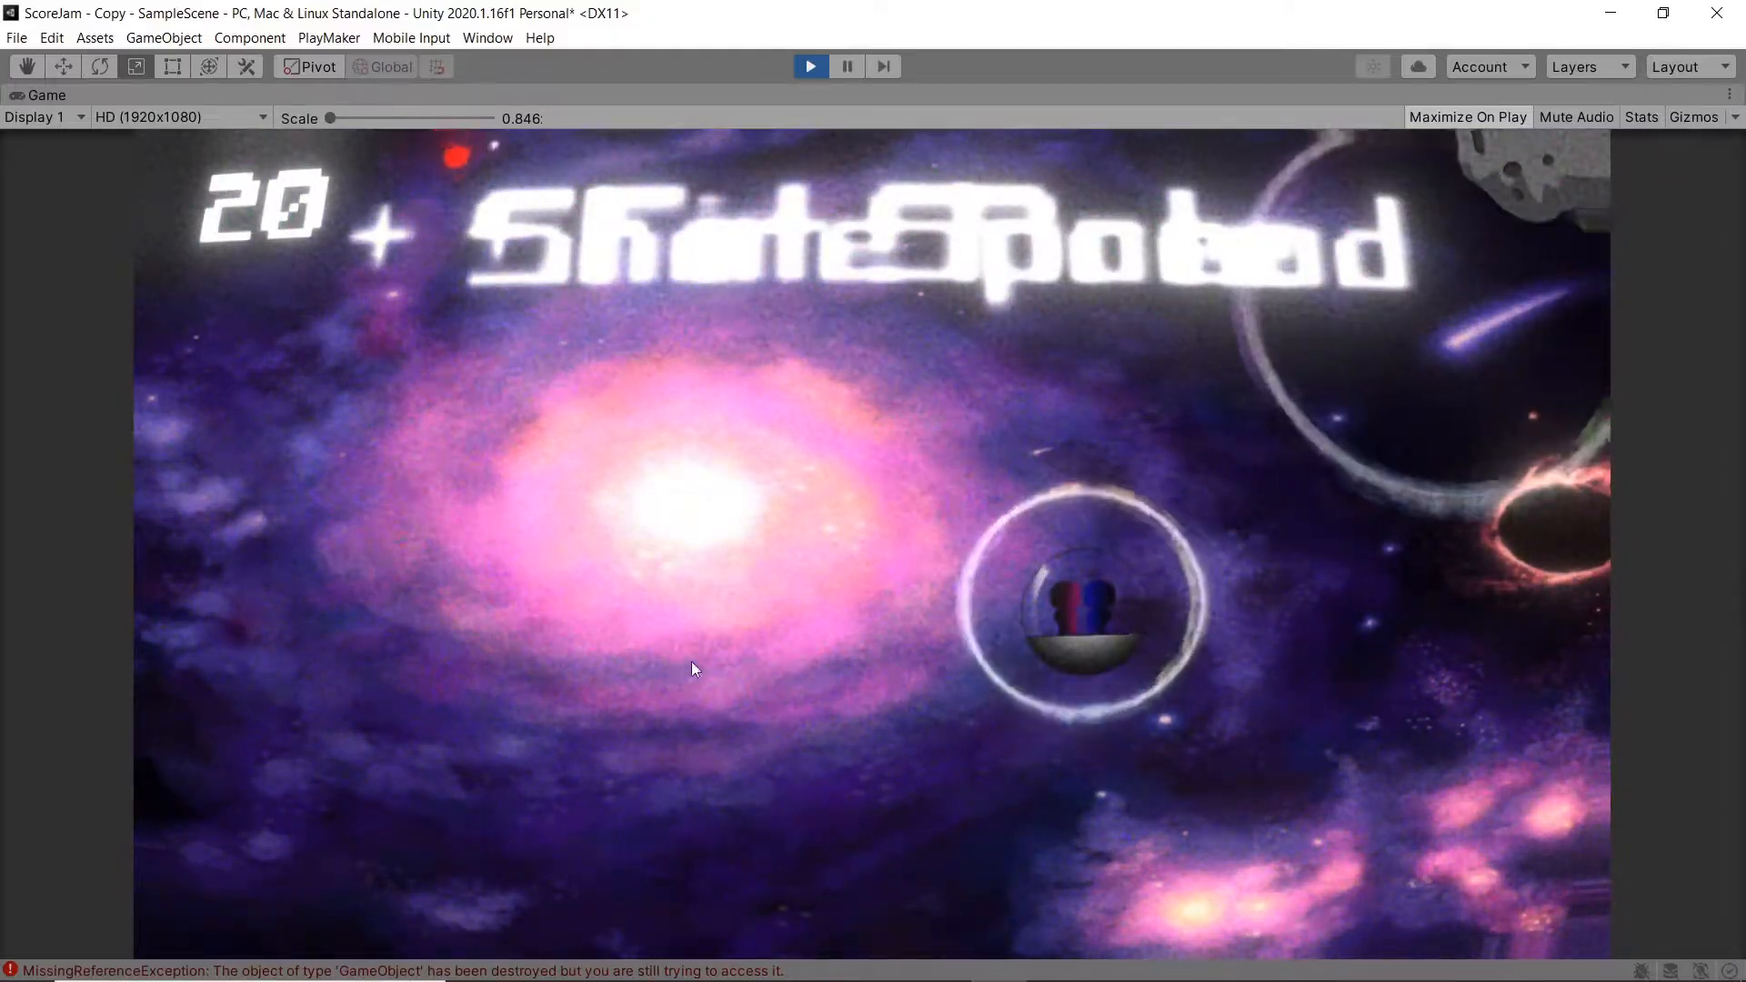
click(630, 642)
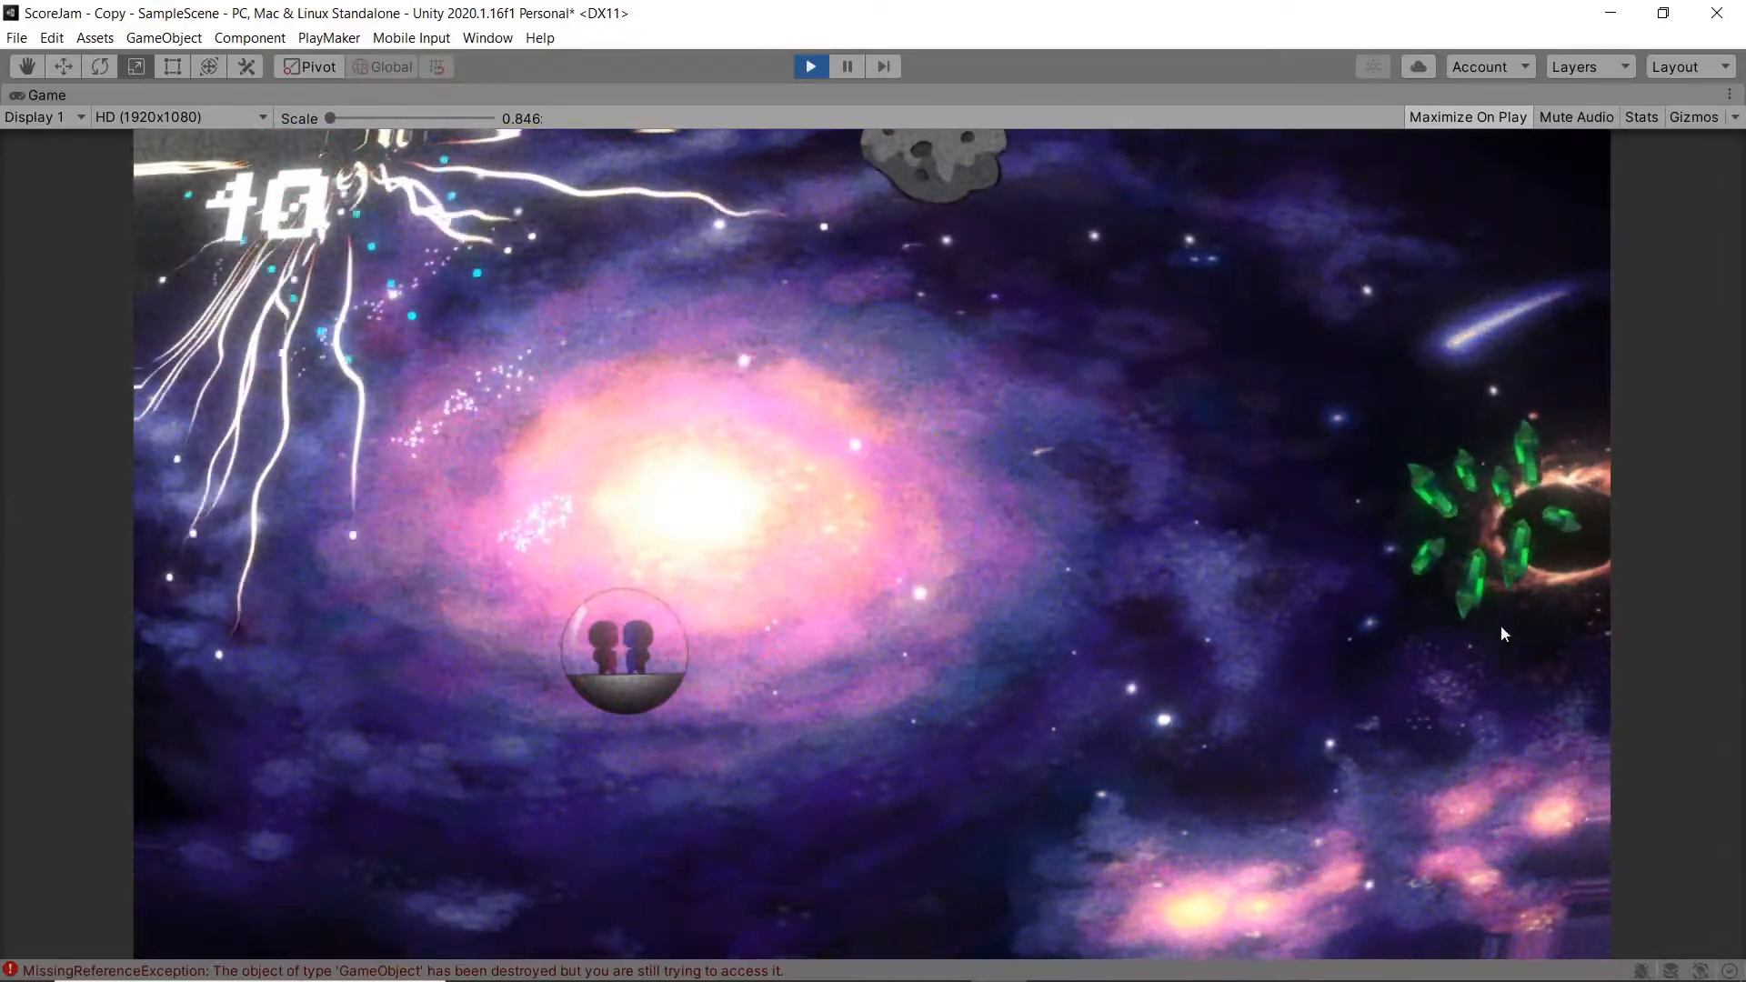
click(1482, 628)
click(684, 546)
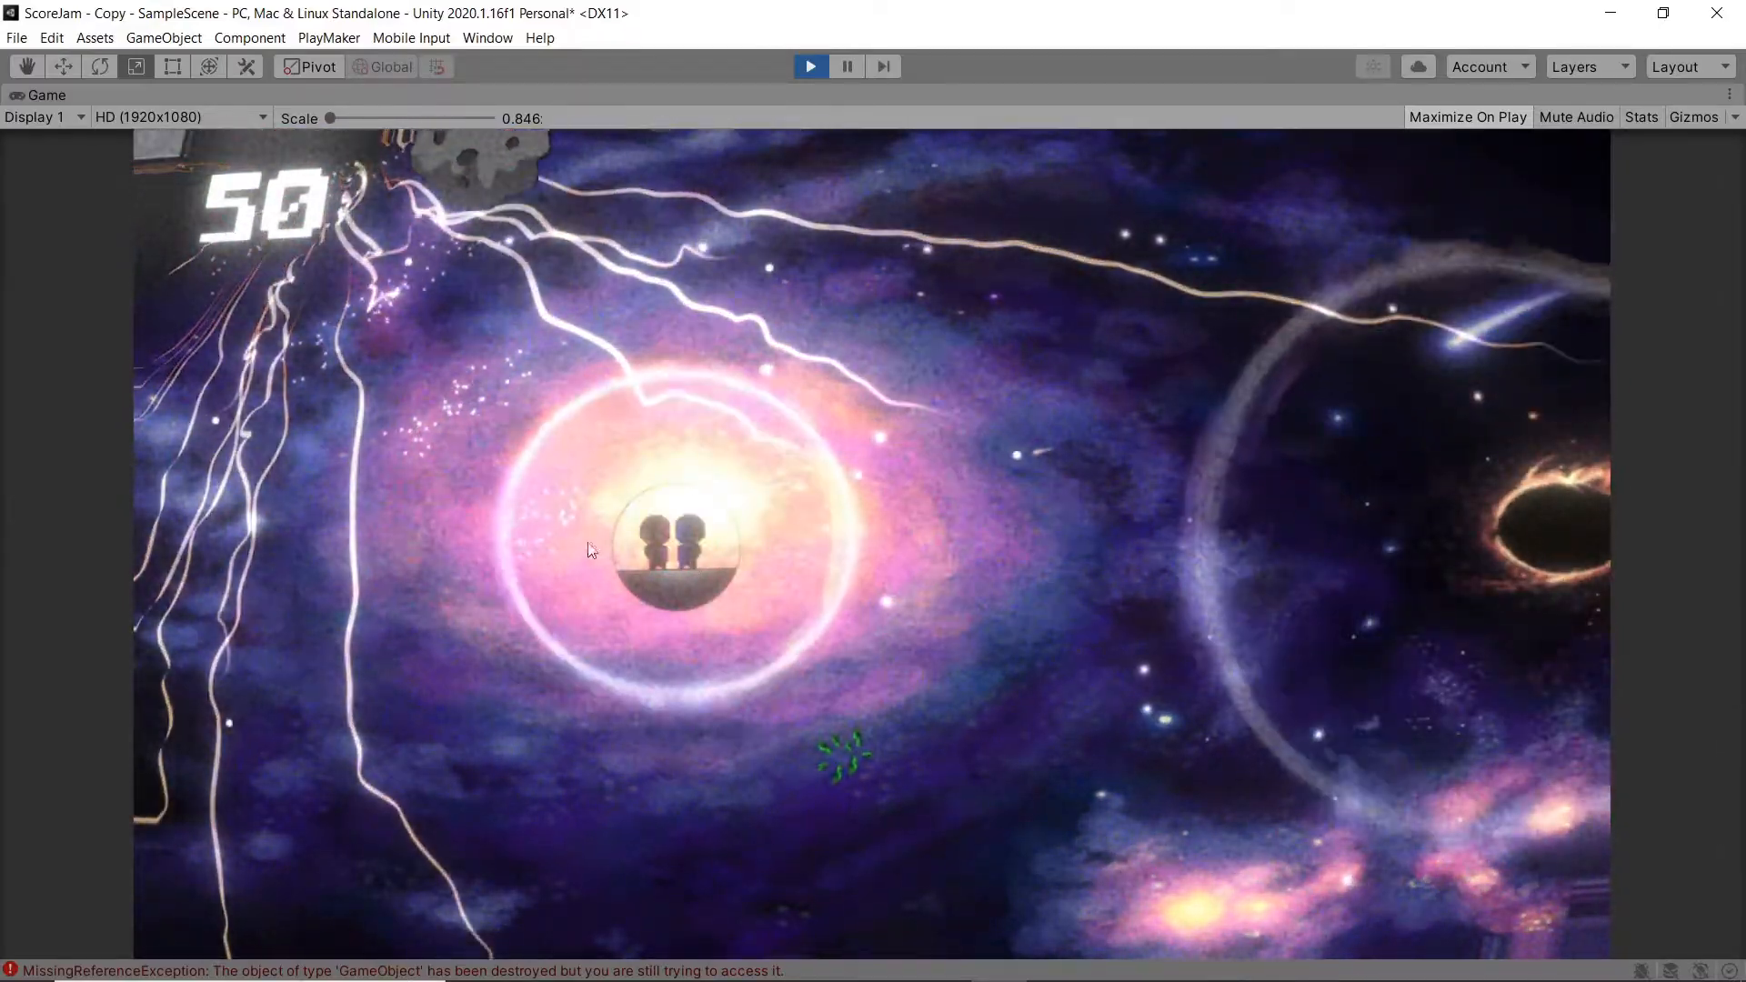
click(778, 768)
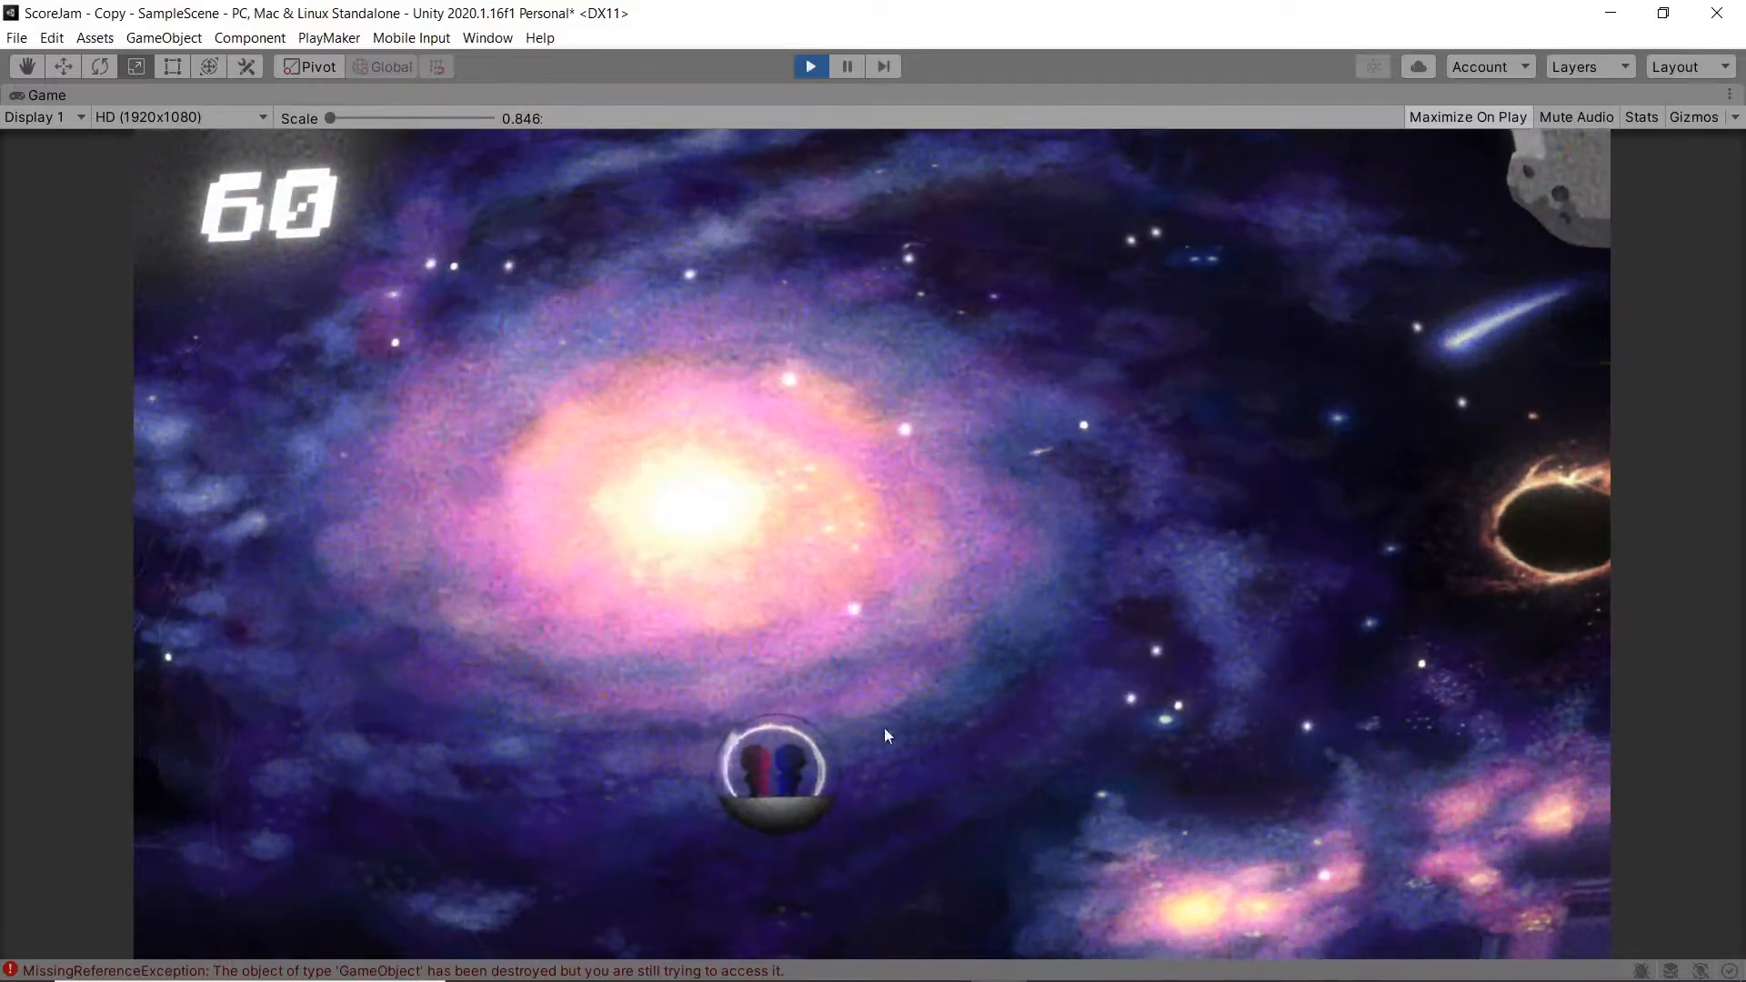
click(332, 841)
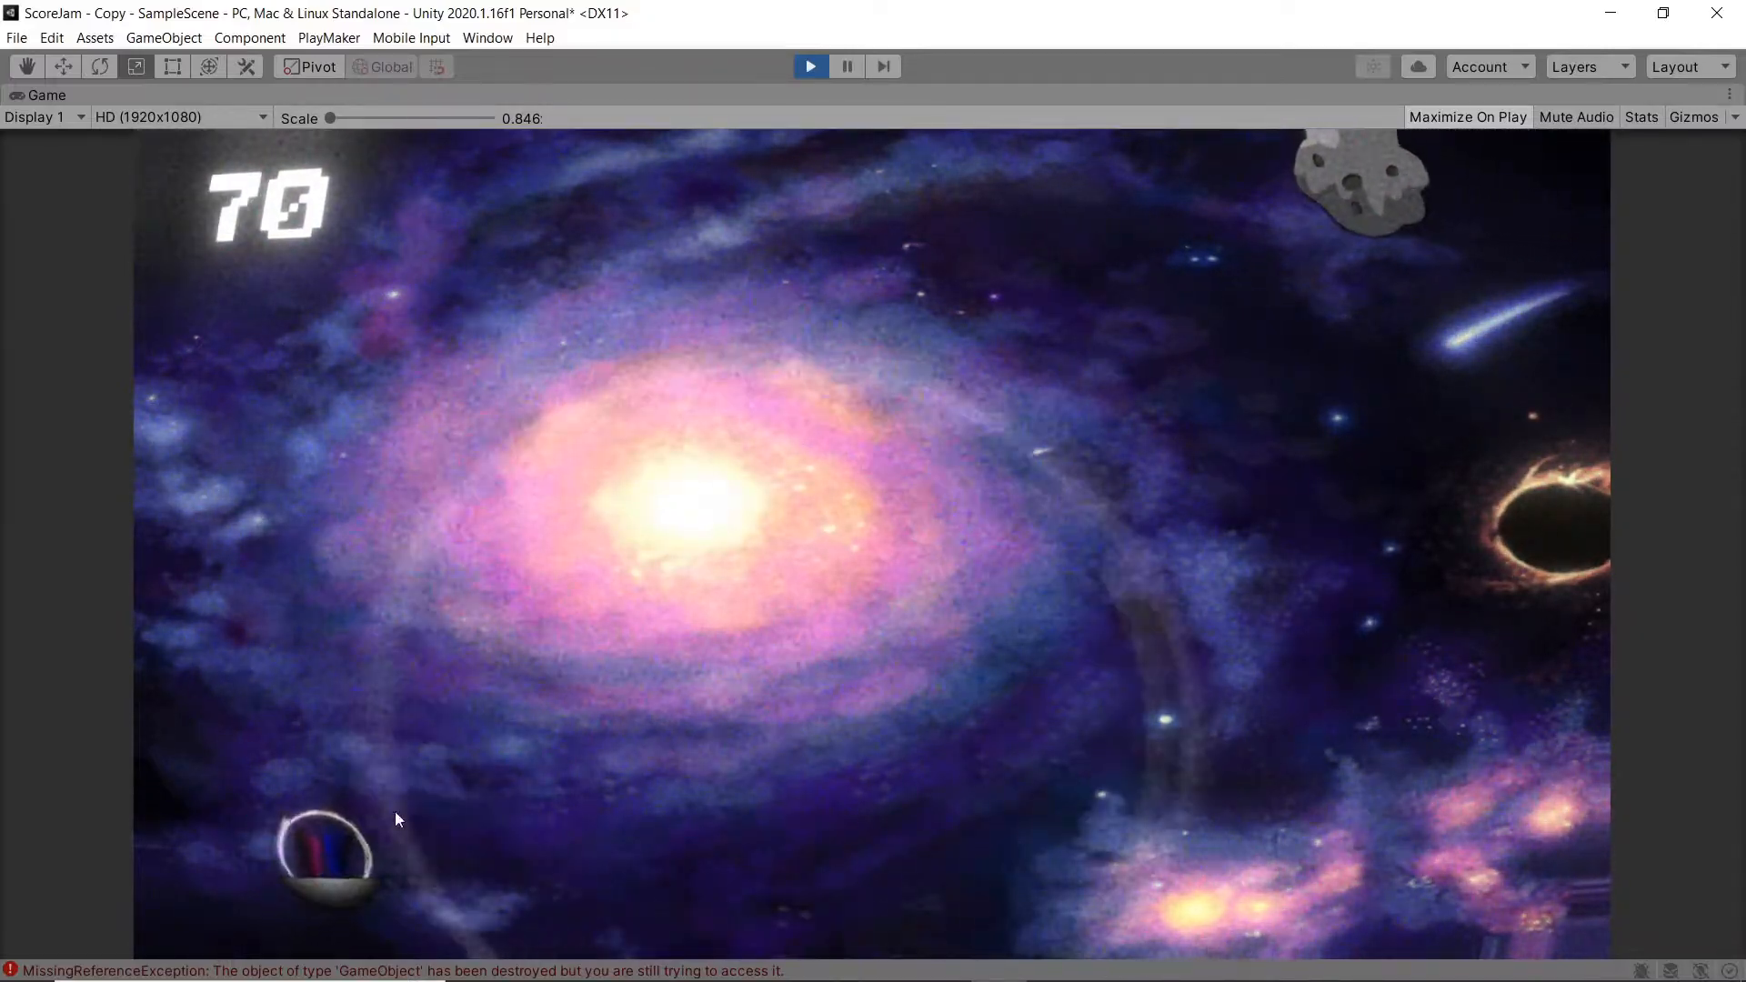
Step: Continue the round, bringing the bubble back to the galaxy's bright core between crystal pickups
click(664, 569)
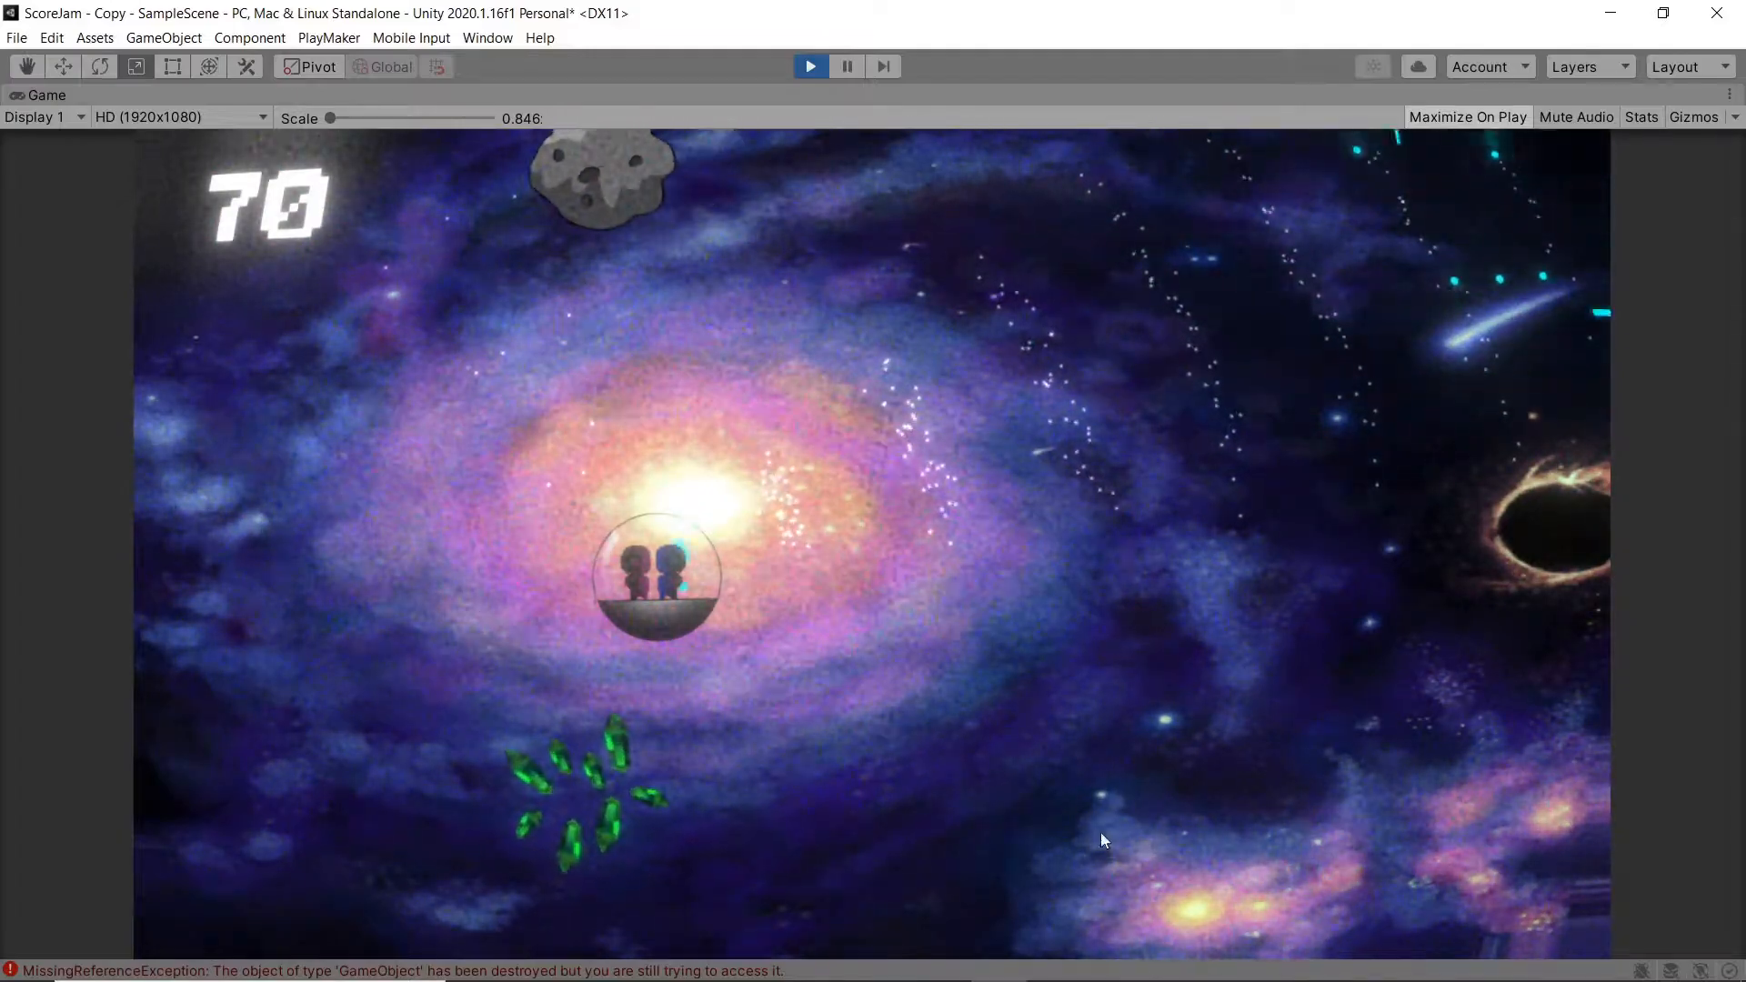
click(624, 806)
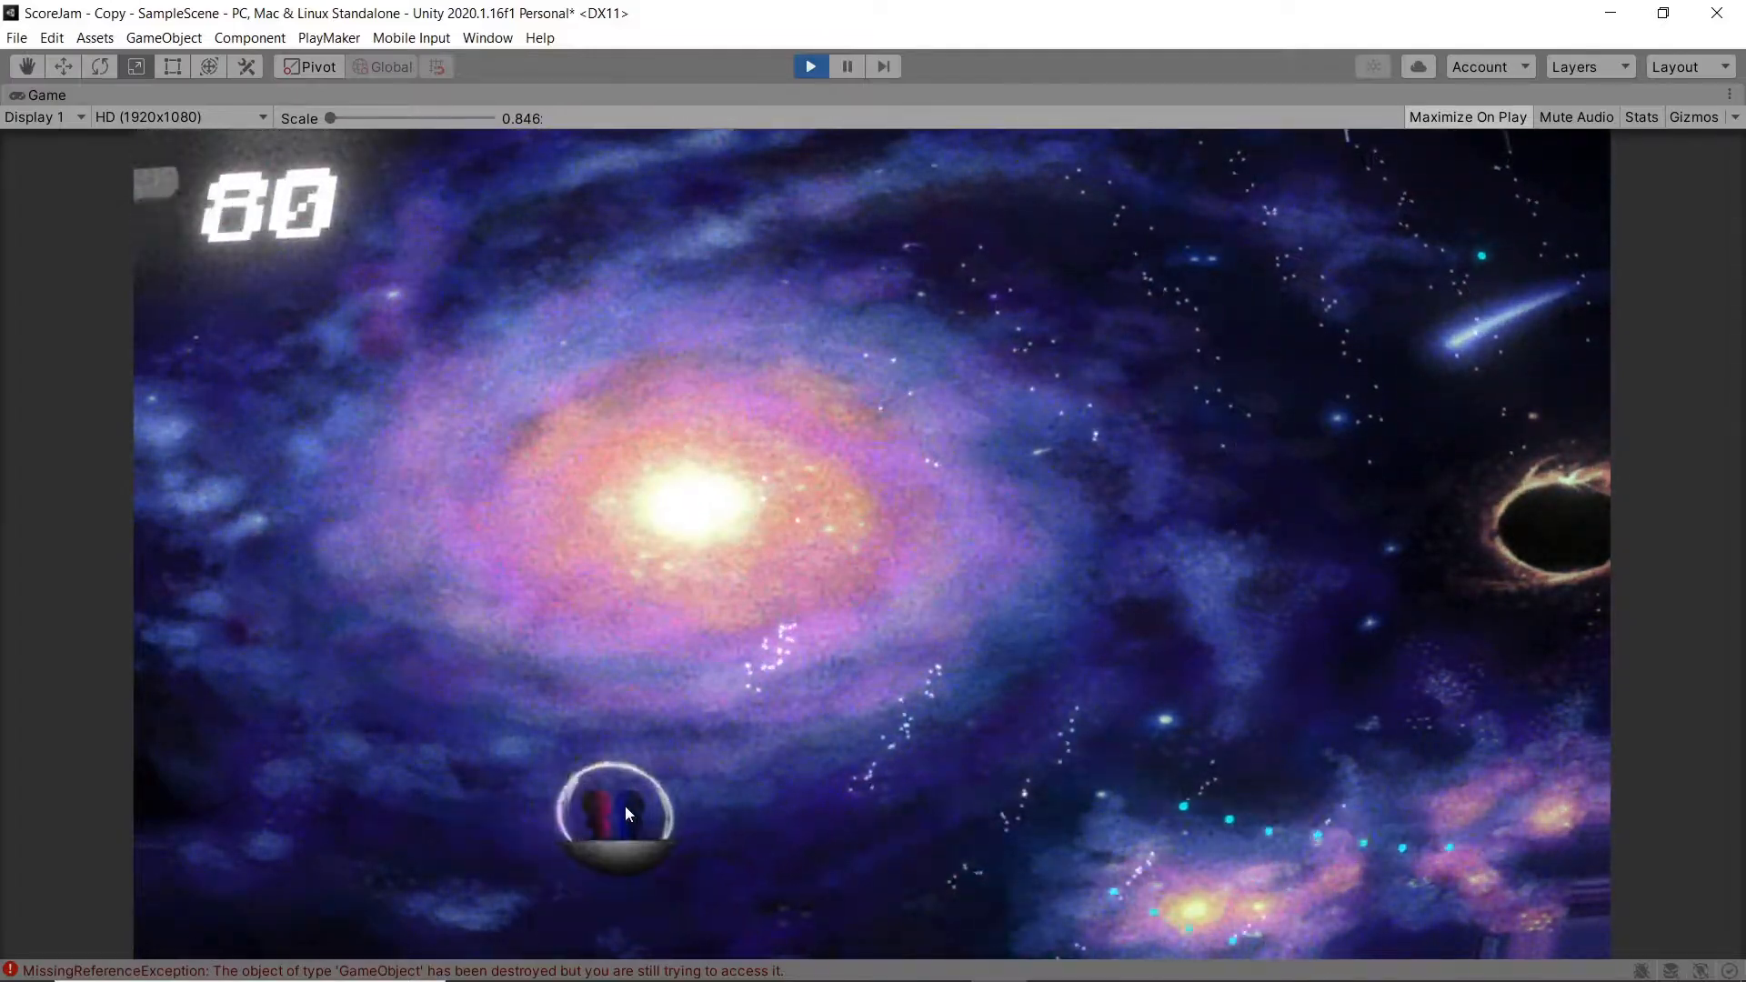
click(706, 547)
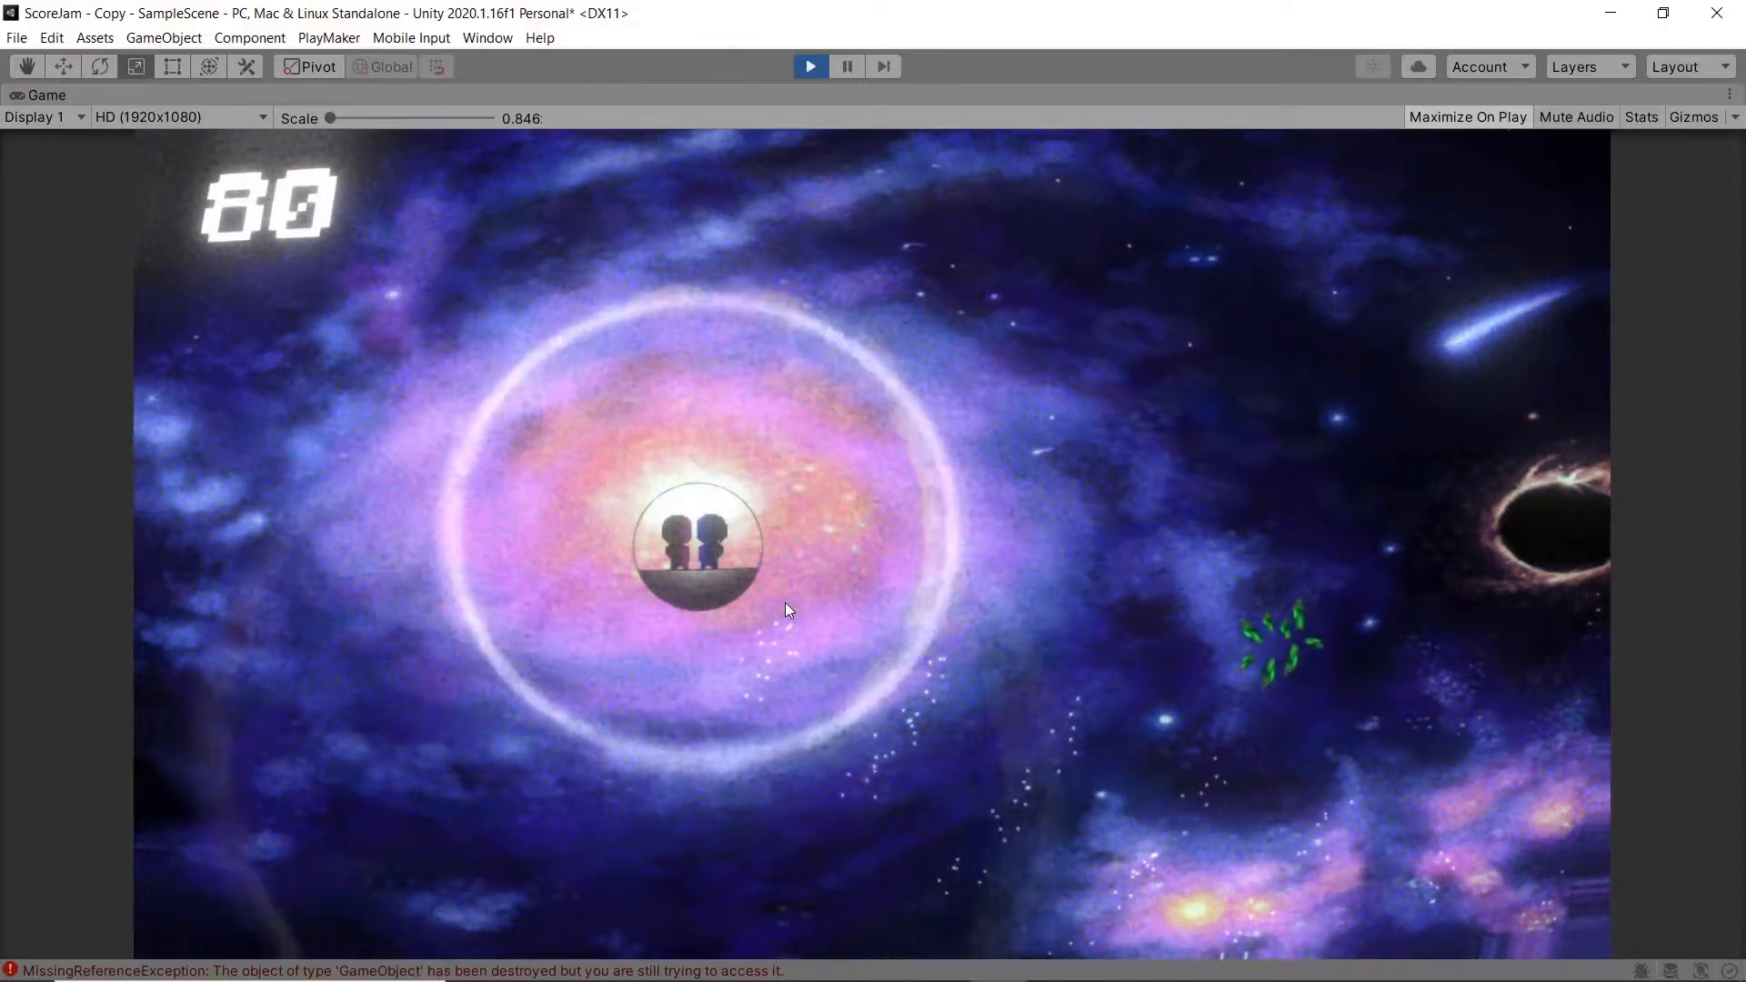
click(1259, 626)
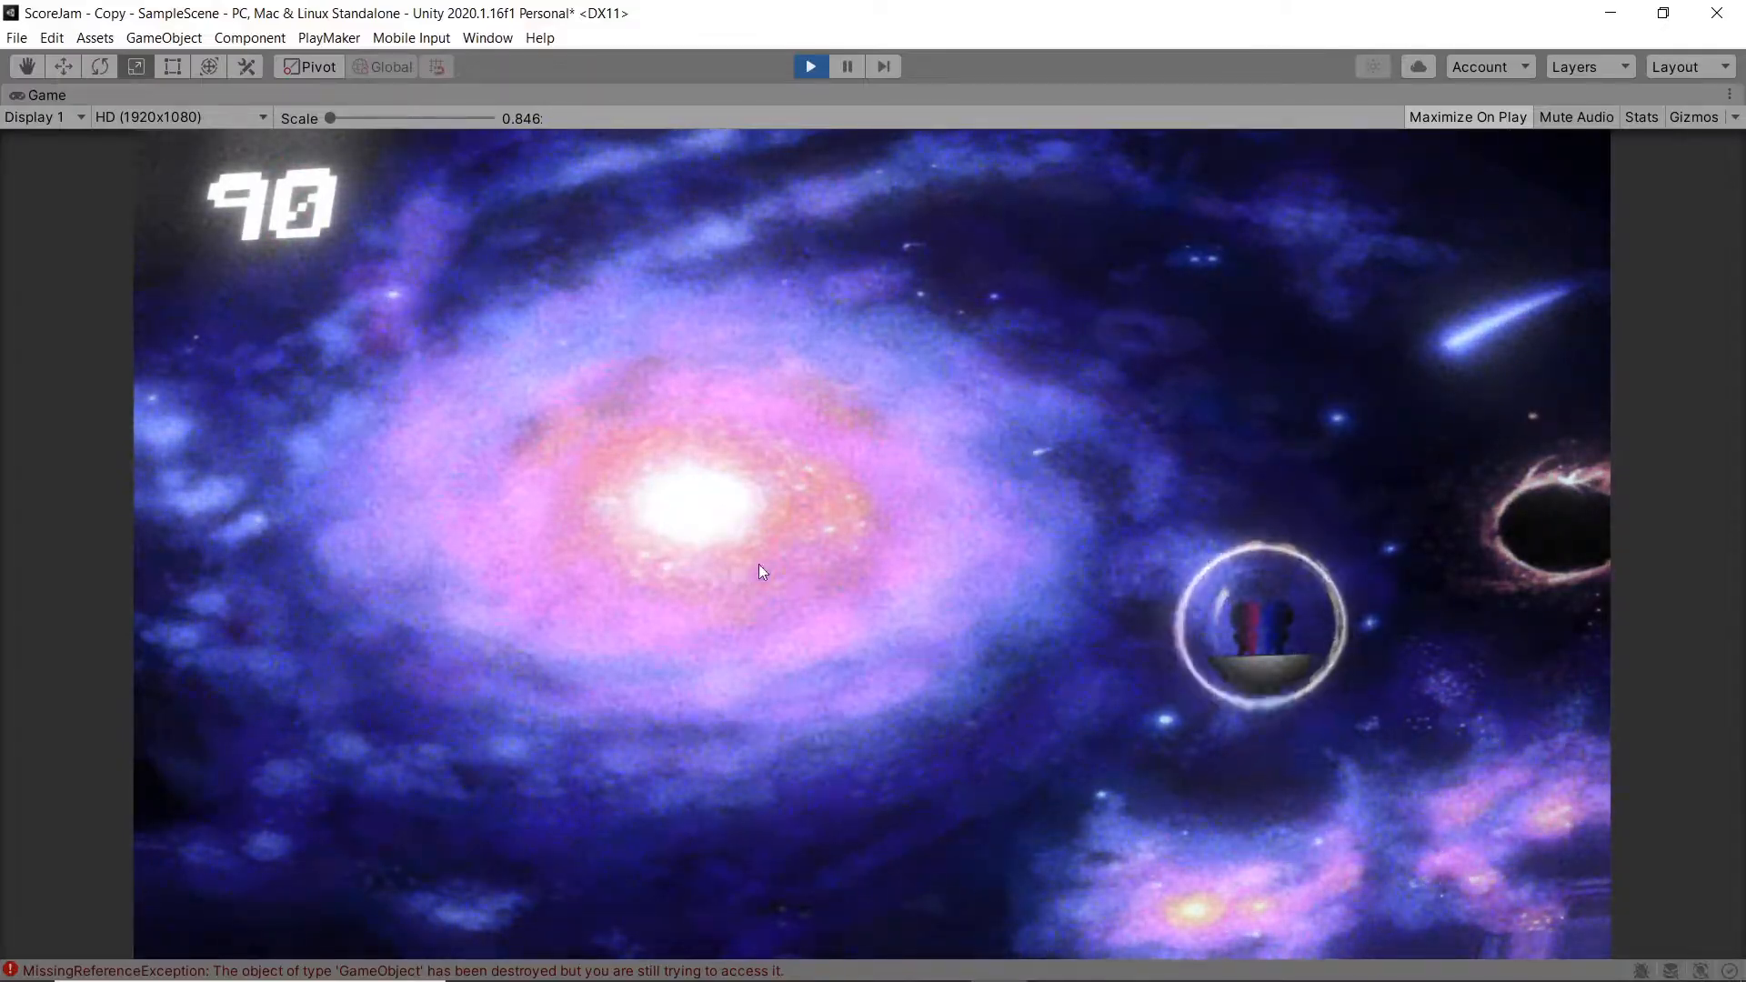
click(691, 548)
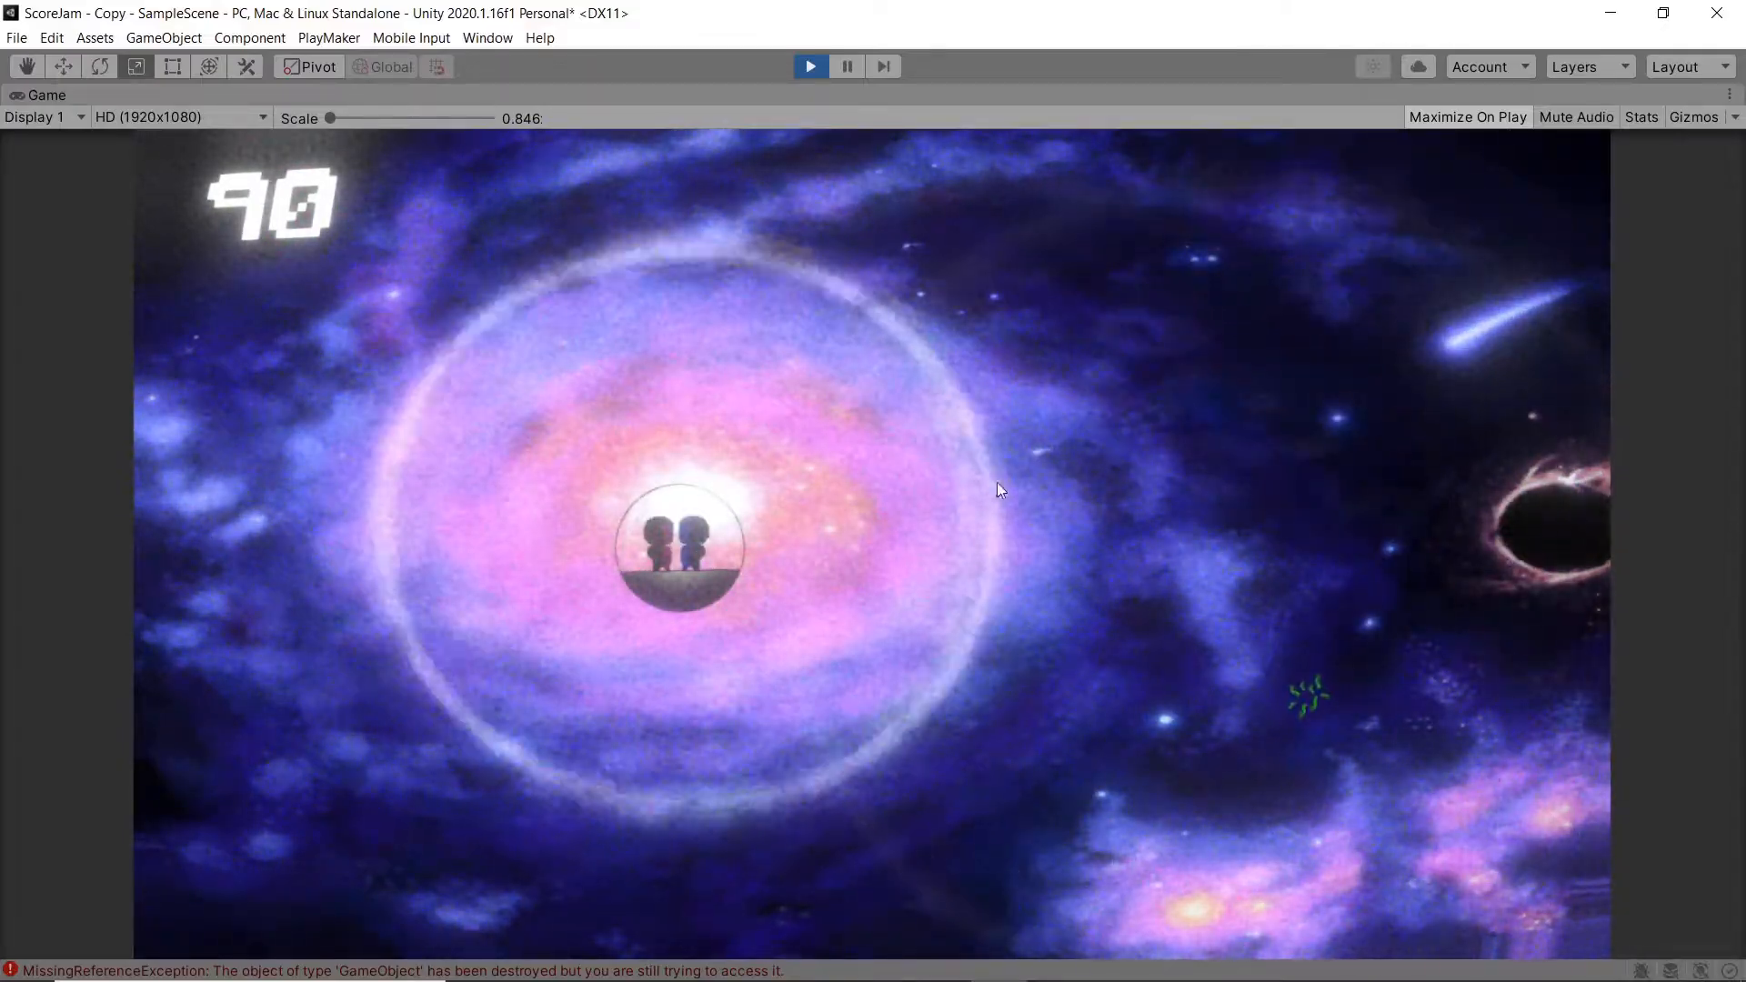
click(1338, 687)
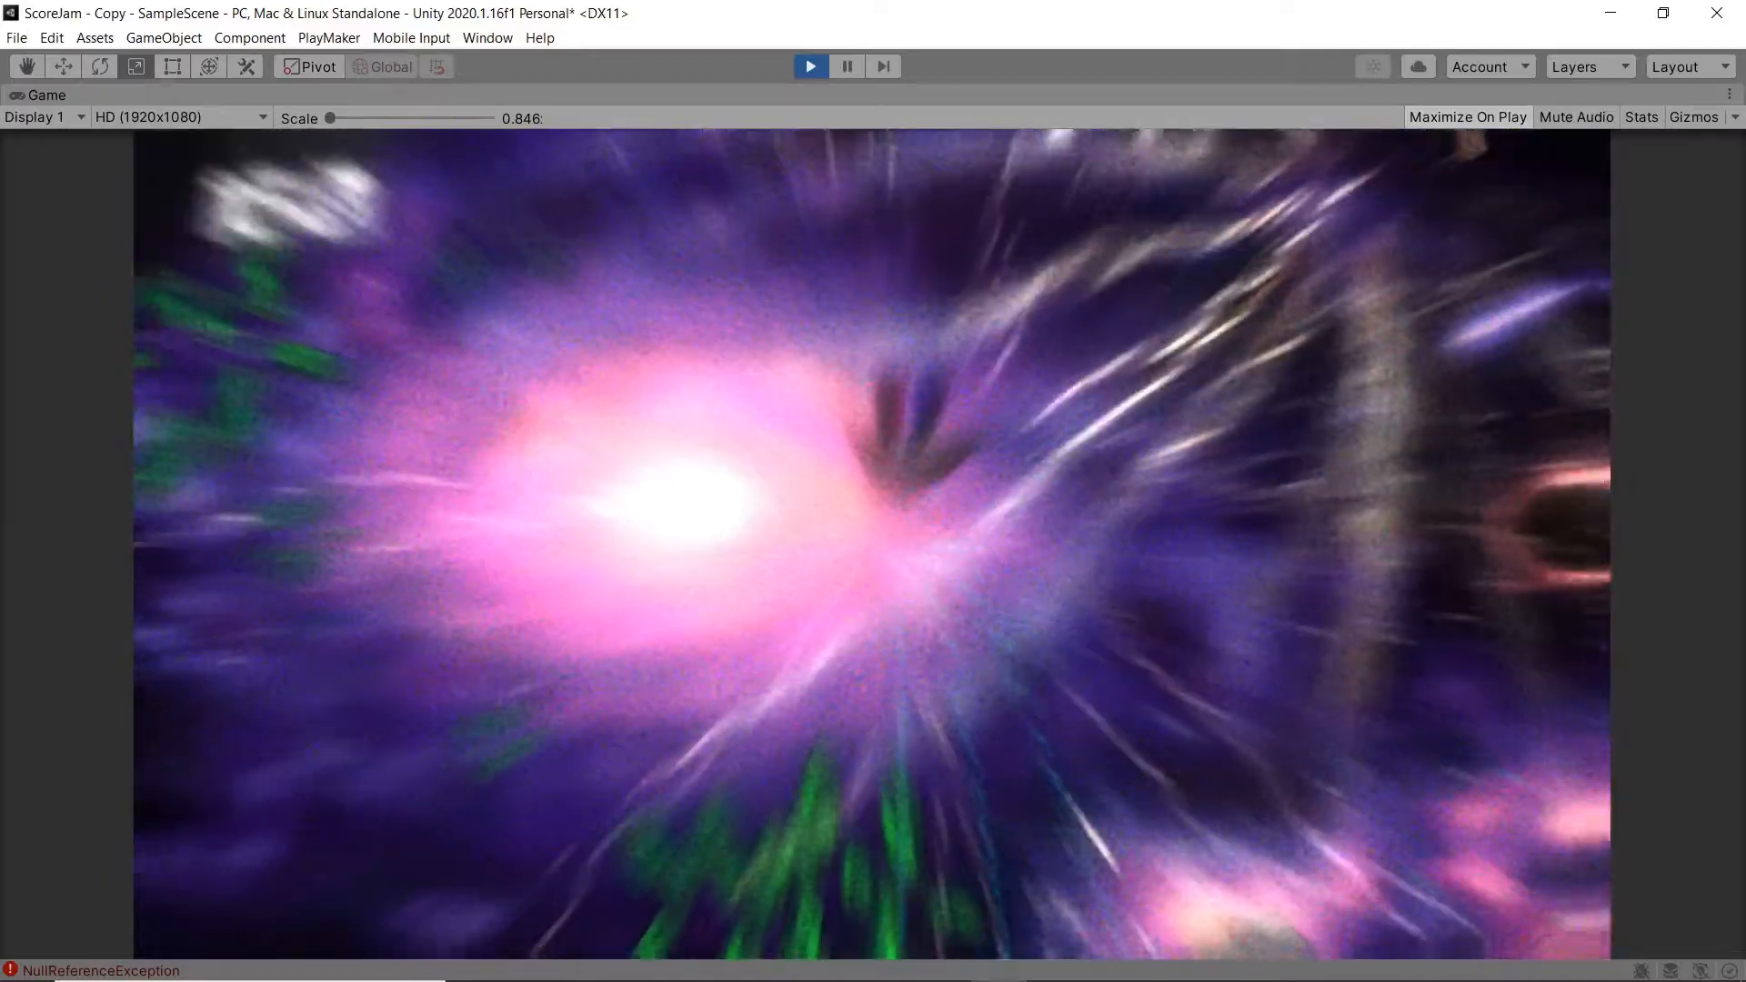
Step: Collect the crystal clusters near the pink nebula in quick succession and move the bubble back toward the galaxy core
mouse_move(1062, 925)
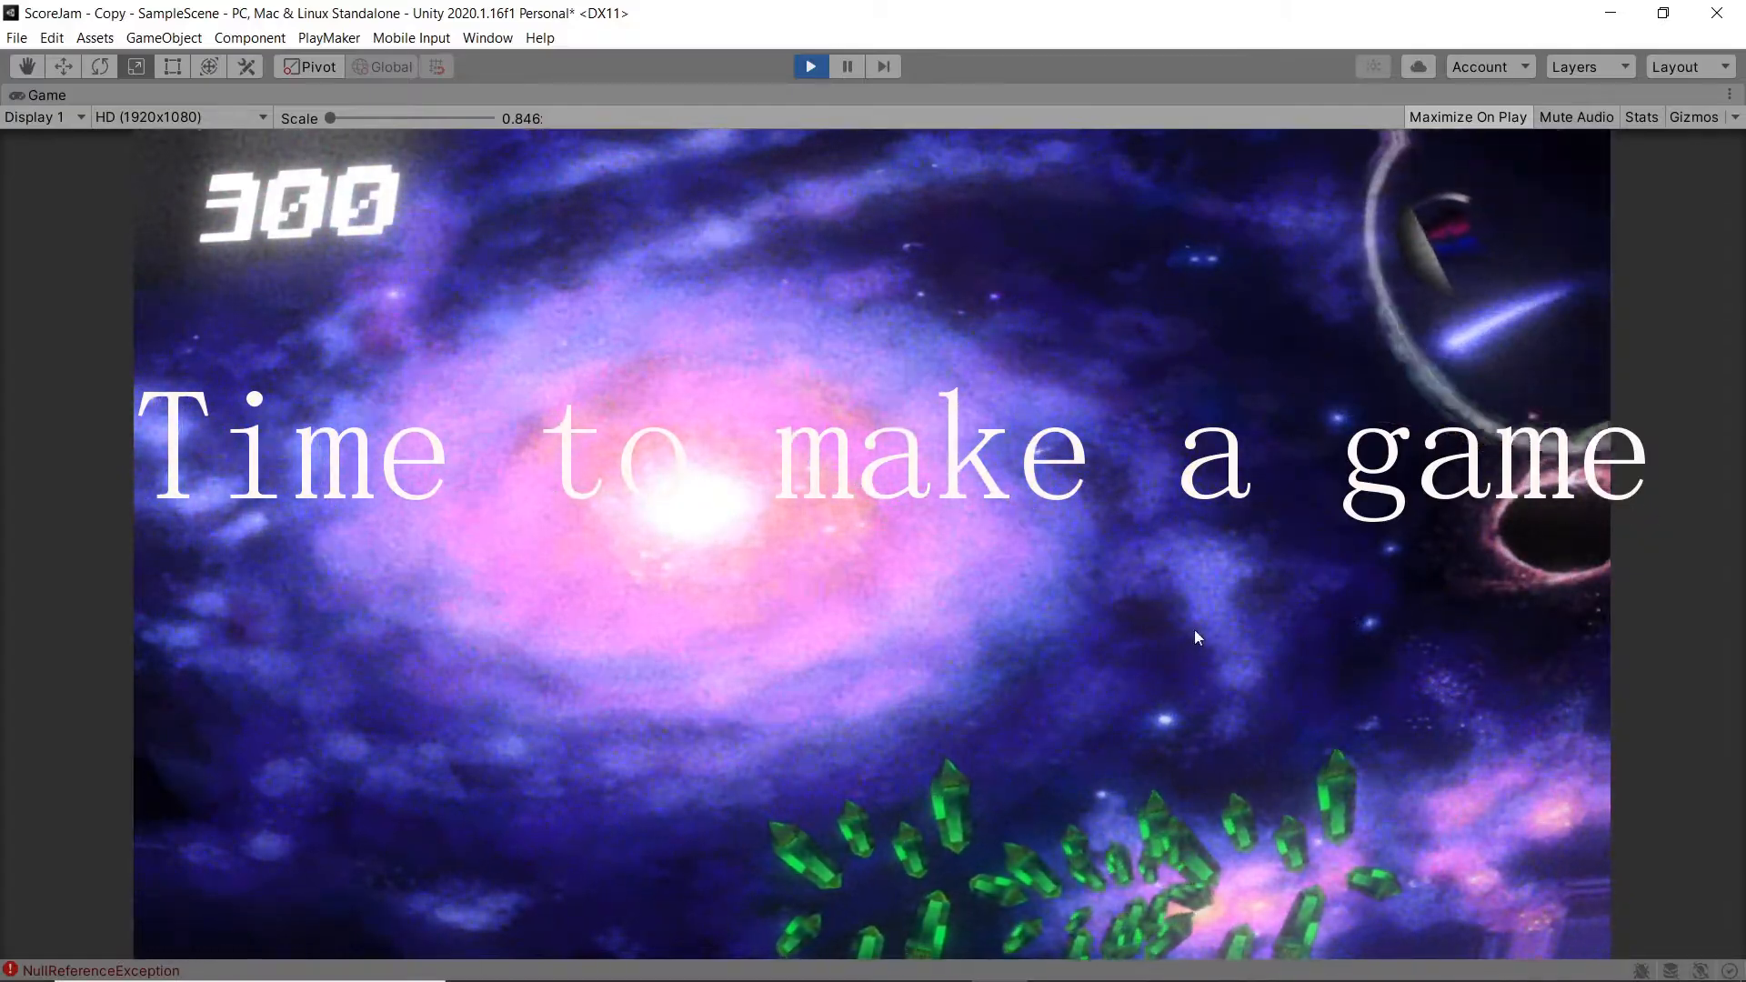
click(1211, 836)
click(1033, 855)
click(1097, 765)
click(758, 591)
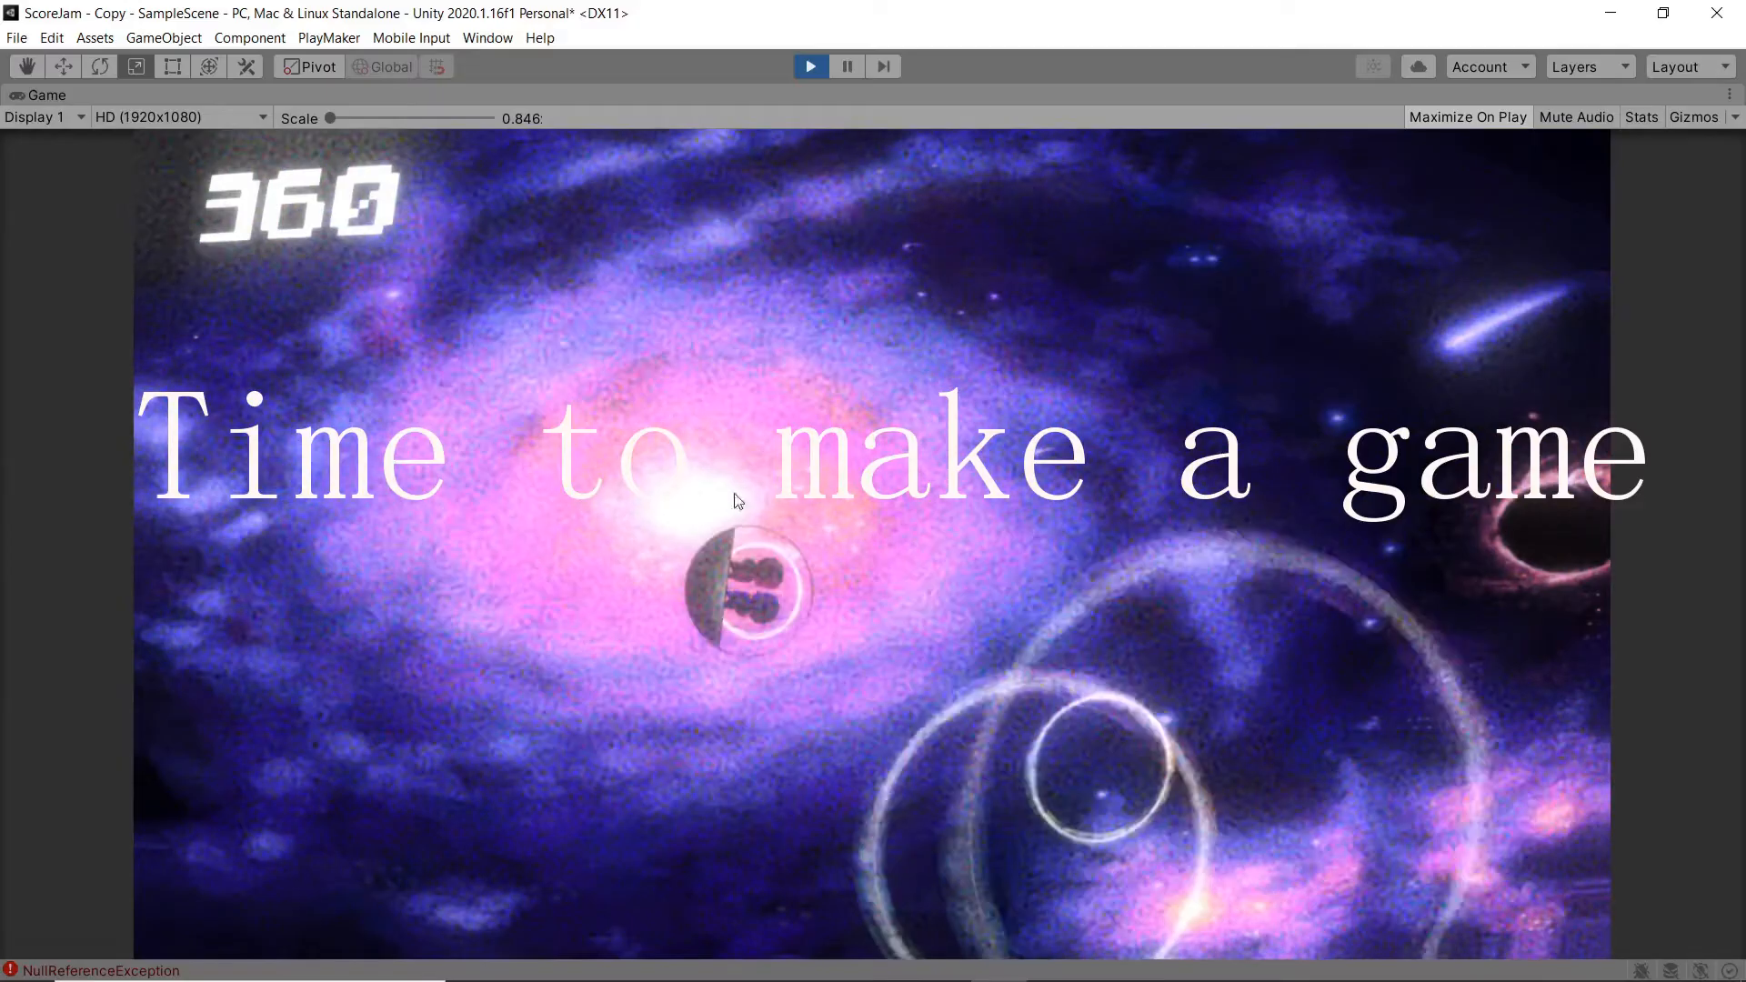